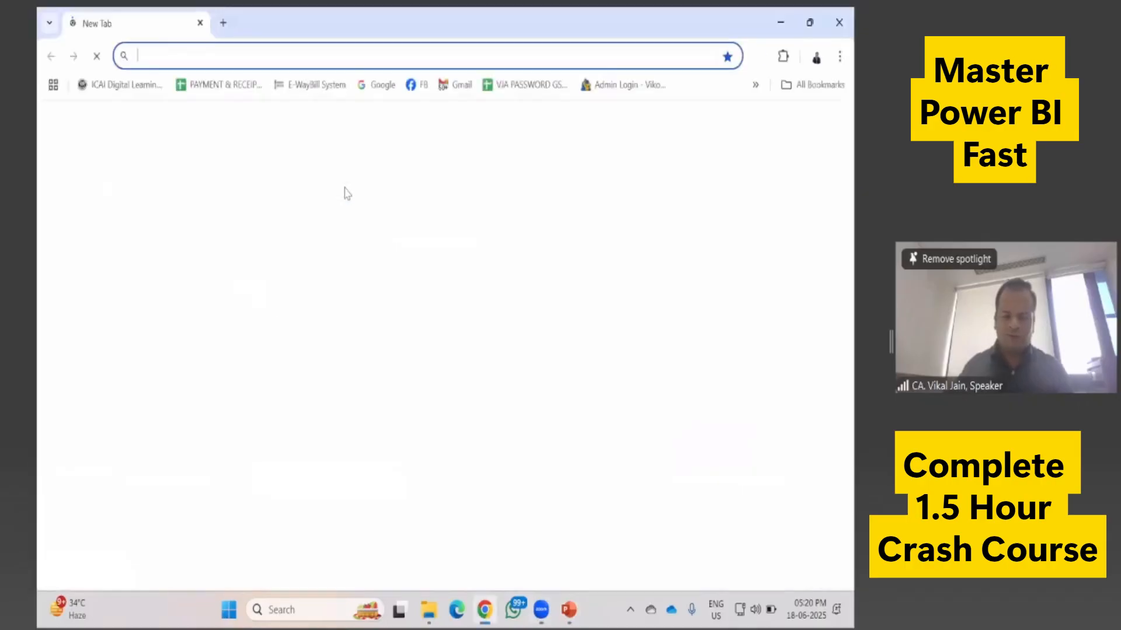
# Step: Search the web for "power bi download" and view Microsoft's official Power BI Desktop download page
pyautogui.write('power bi download')
pyautogui.press('Return')
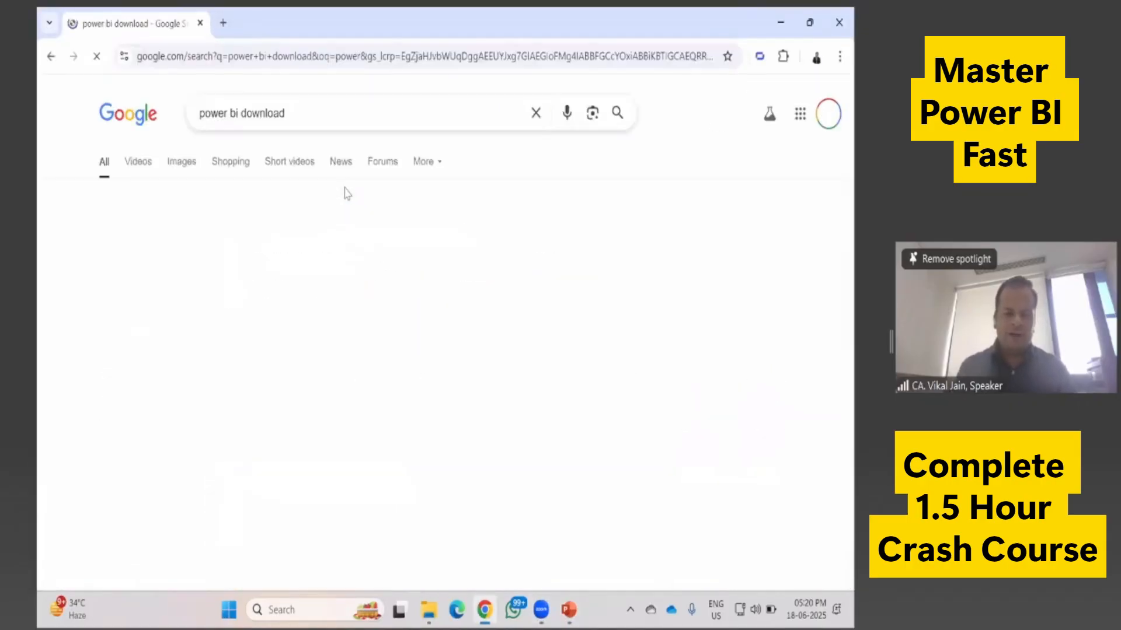
pyautogui.click(205, 256)
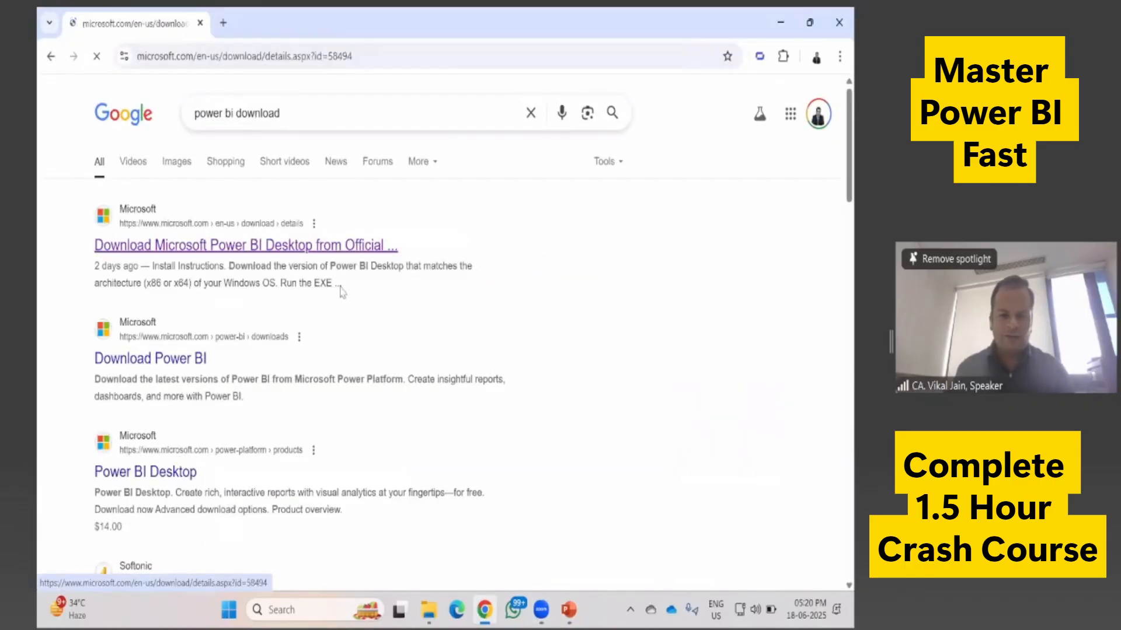
pyautogui.scroll(-4, 423, 325)
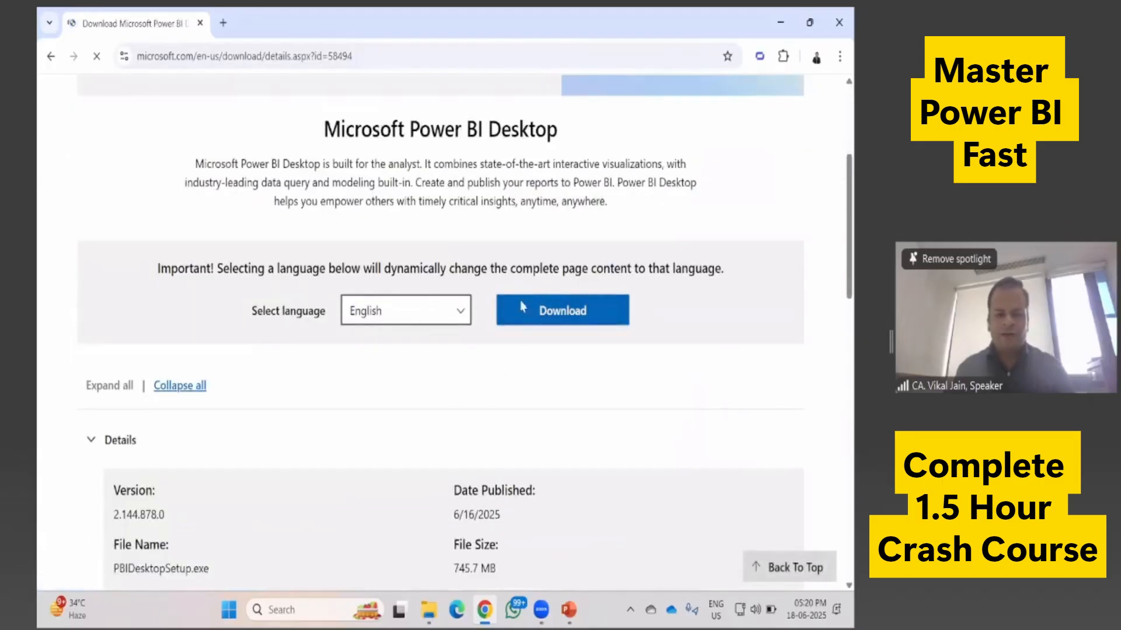
# Step: Launch Power BI Desktop from the Windows desktop and create a blank report, dismissing the Live Edit semantic models tip
pyautogui.press('super+d')
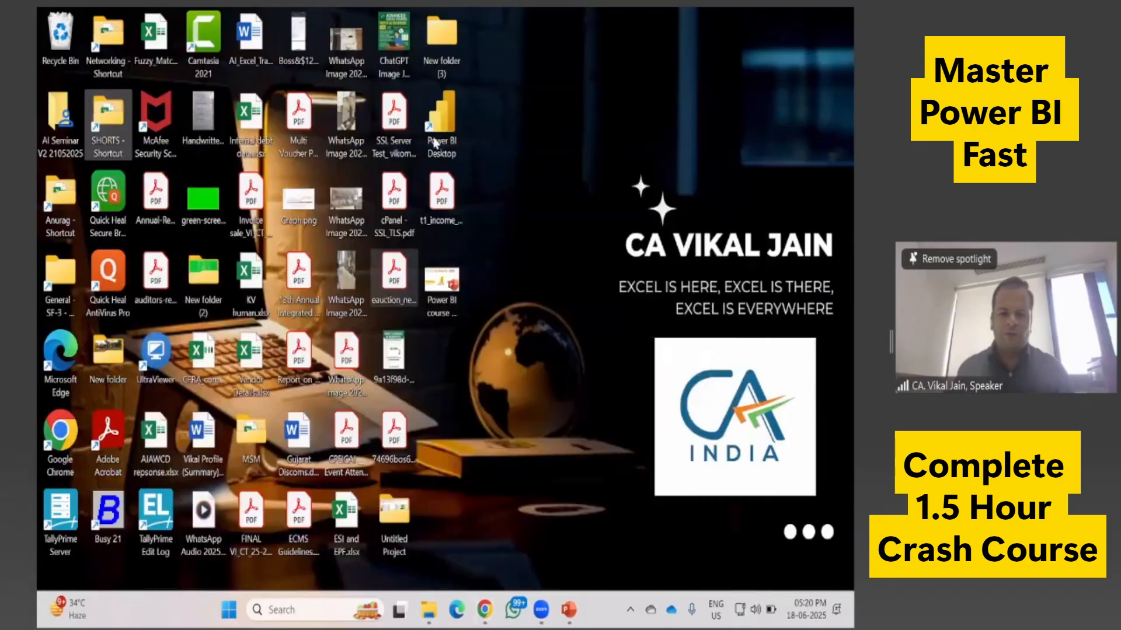
pyautogui.doubleClick(437, 143)
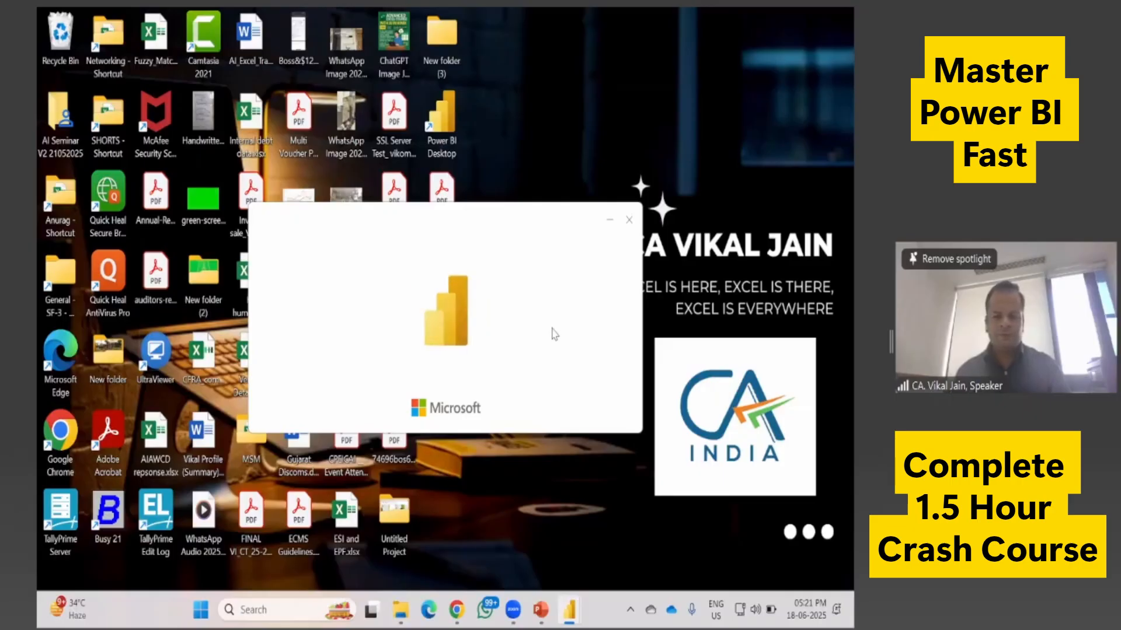
pyautogui.hotkey('alt', 'Tab')
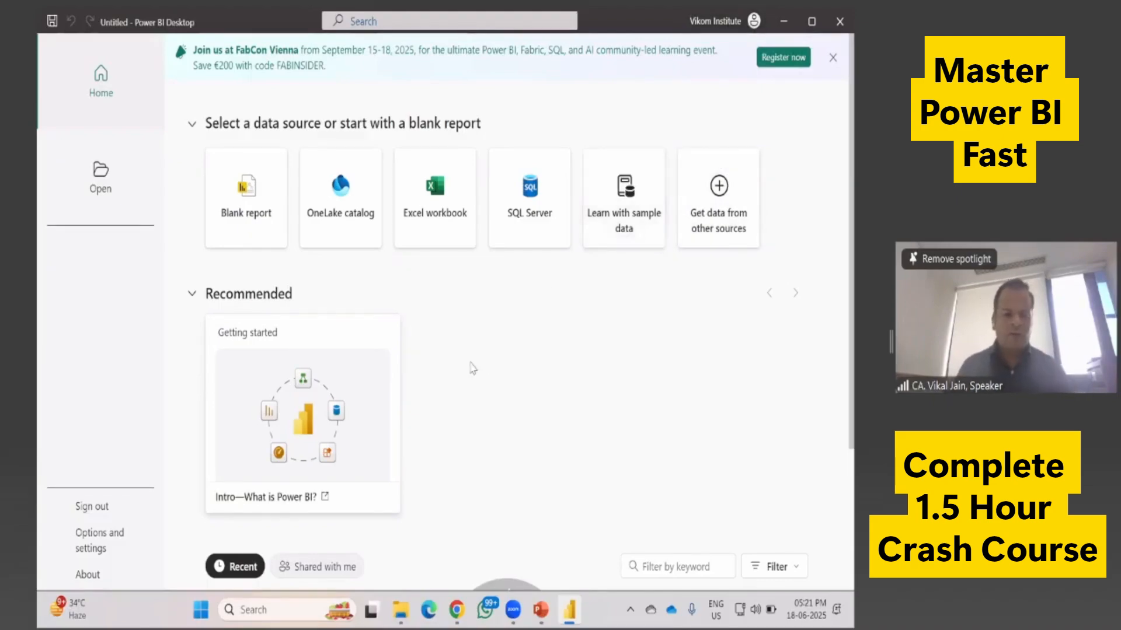
pyautogui.click(246, 216)
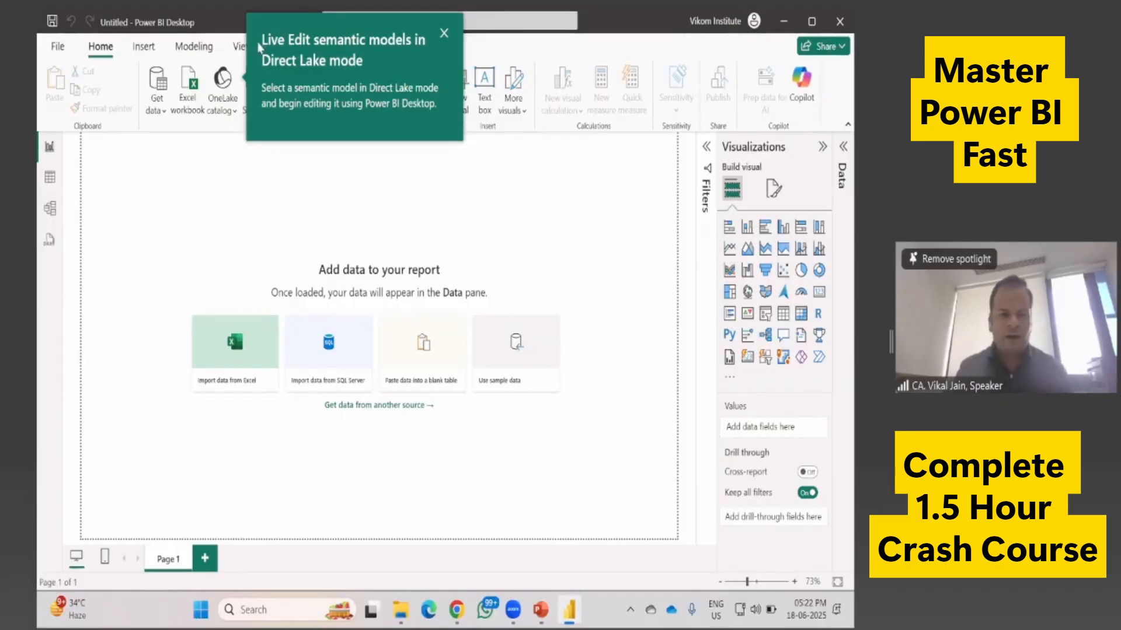
pyautogui.click(444, 34)
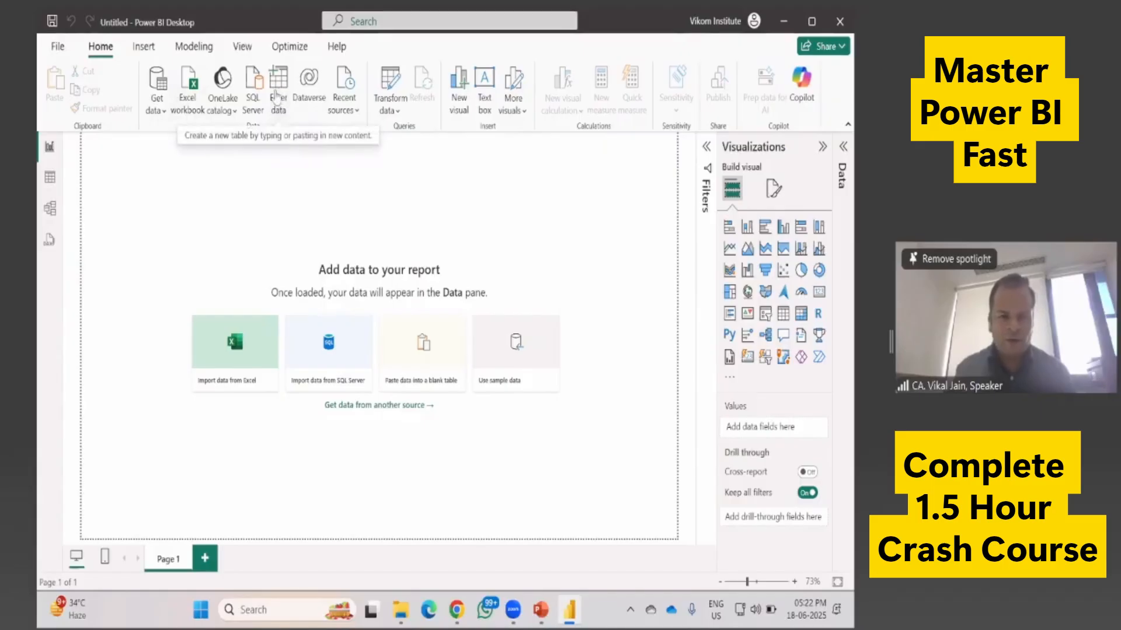
# Step: Examine the full list of available data source connectors for importing data, leaving it without connecting to any
pyautogui.click(164, 112)
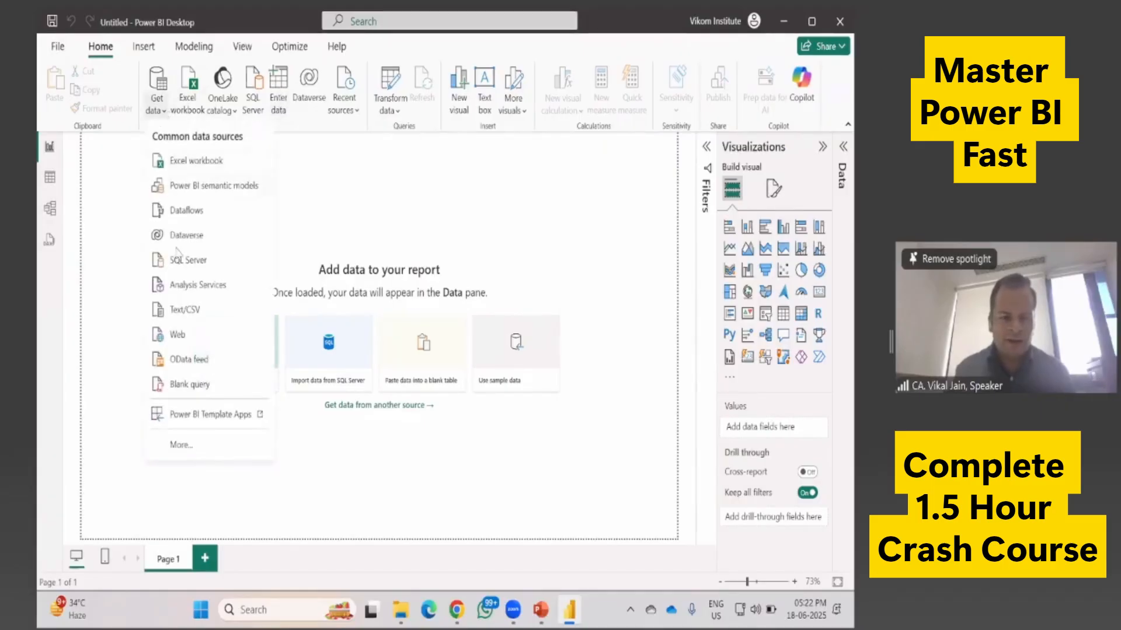
pyautogui.click(185, 446)
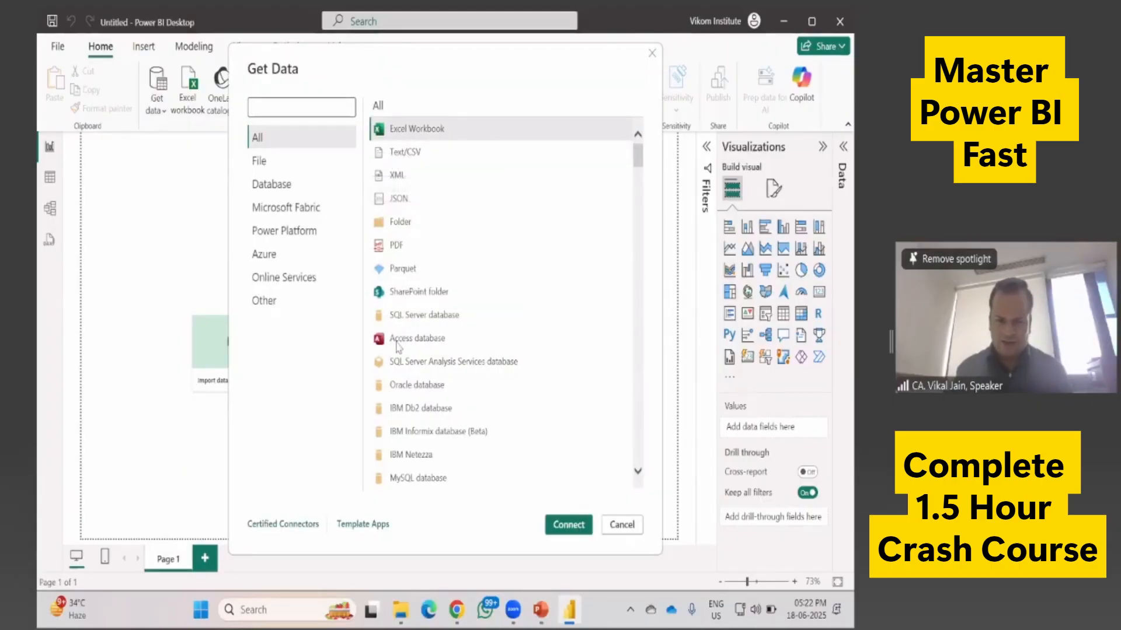
pyautogui.scroll(-2, 422, 378)
pyautogui.scroll(-3, 421, 377)
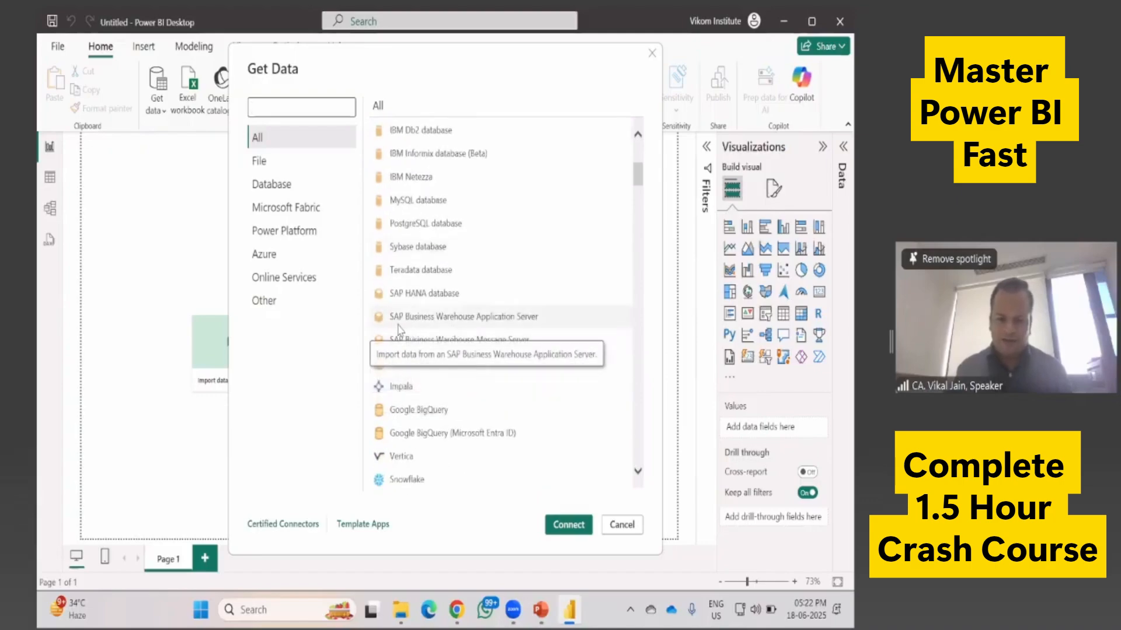
pyautogui.scroll(-1, 424, 390)
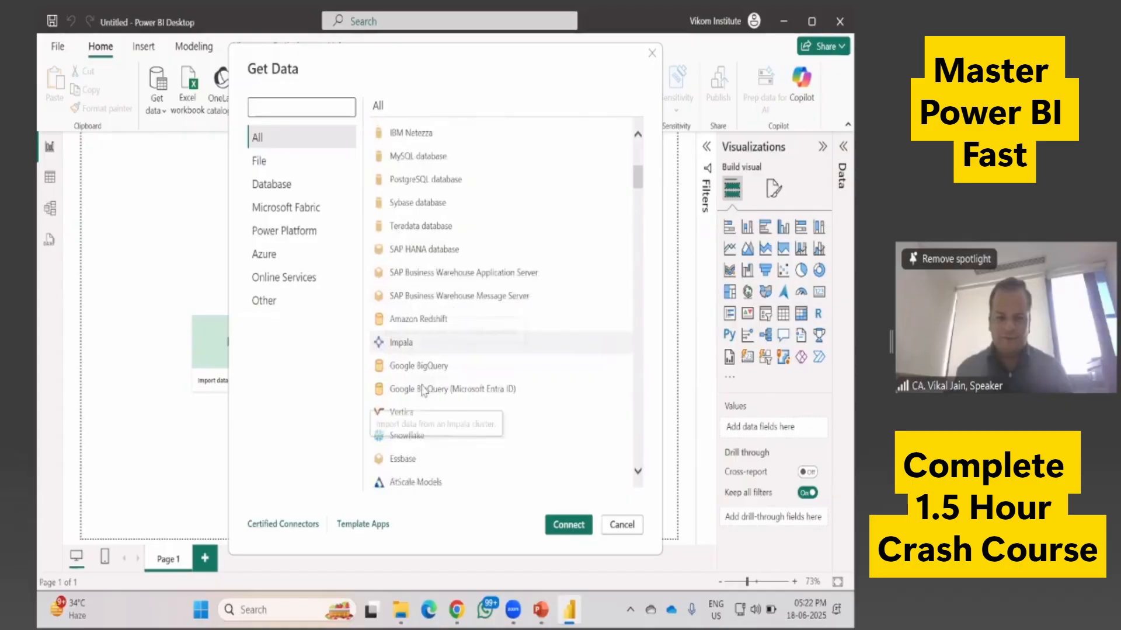
pyautogui.scroll(-3, 429, 461)
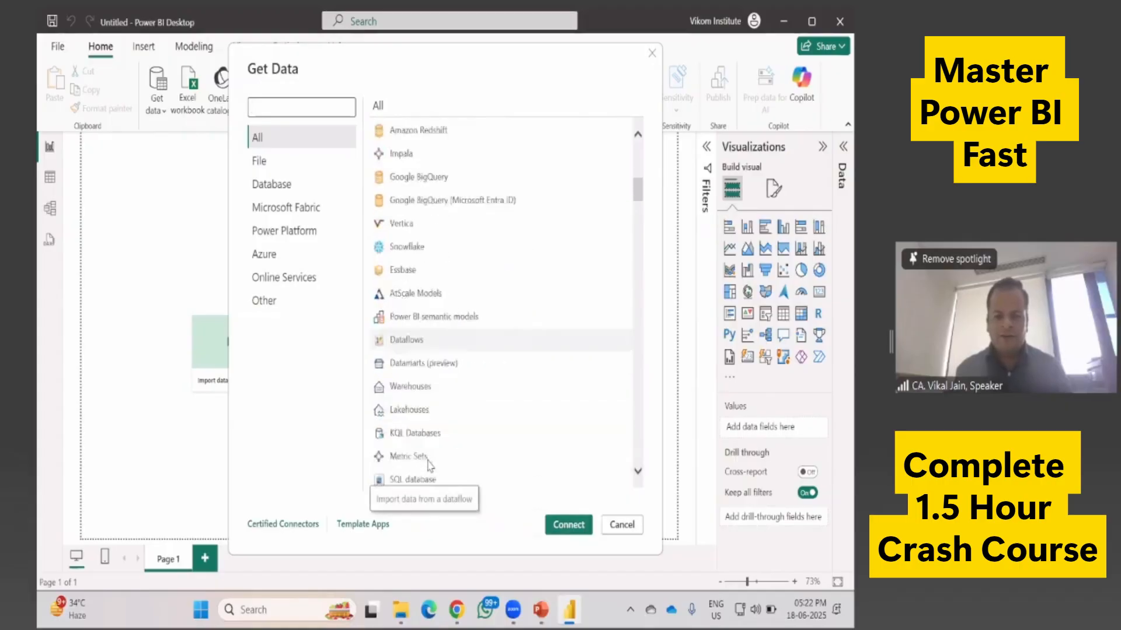
pyautogui.scroll(-6, 429, 462)
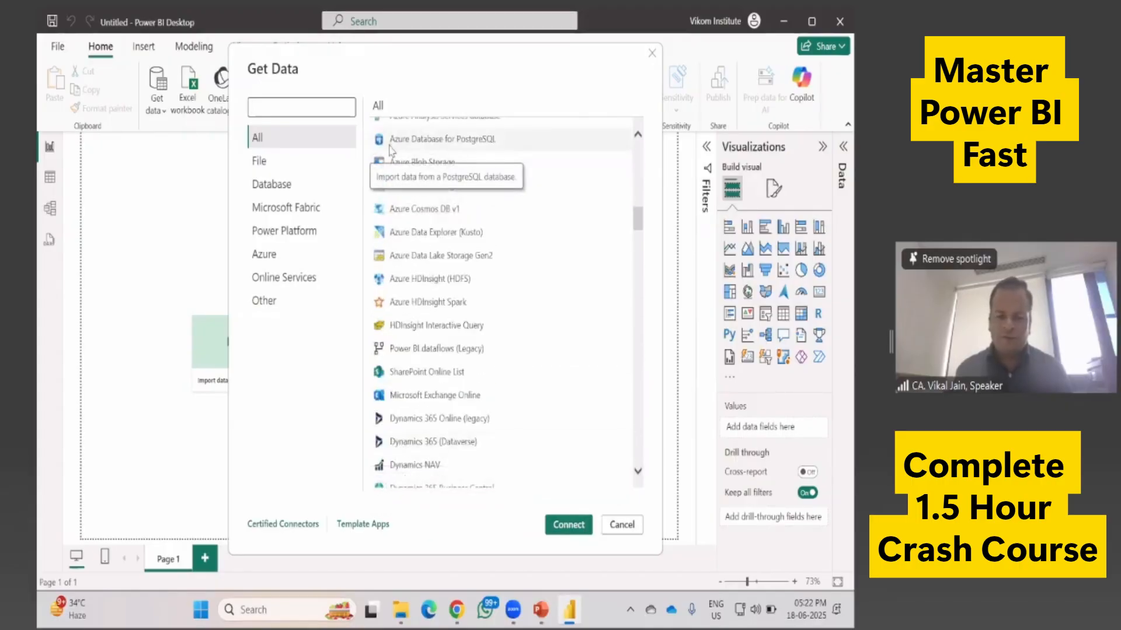
pyautogui.scroll(-5, 447, 362)
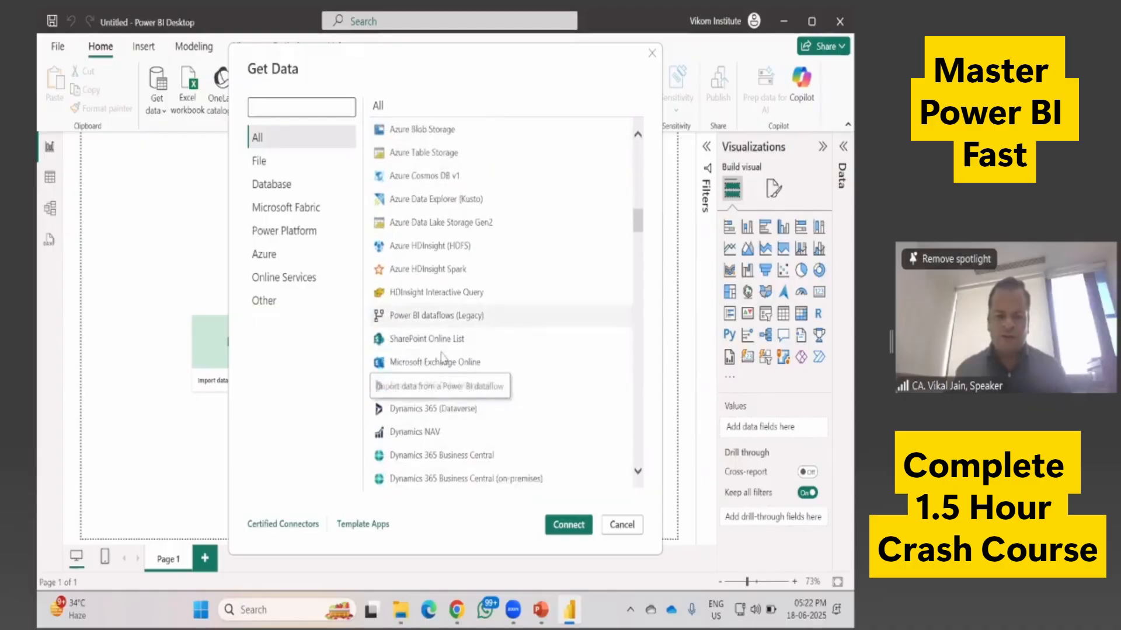
pyautogui.scroll(-5, 447, 362)
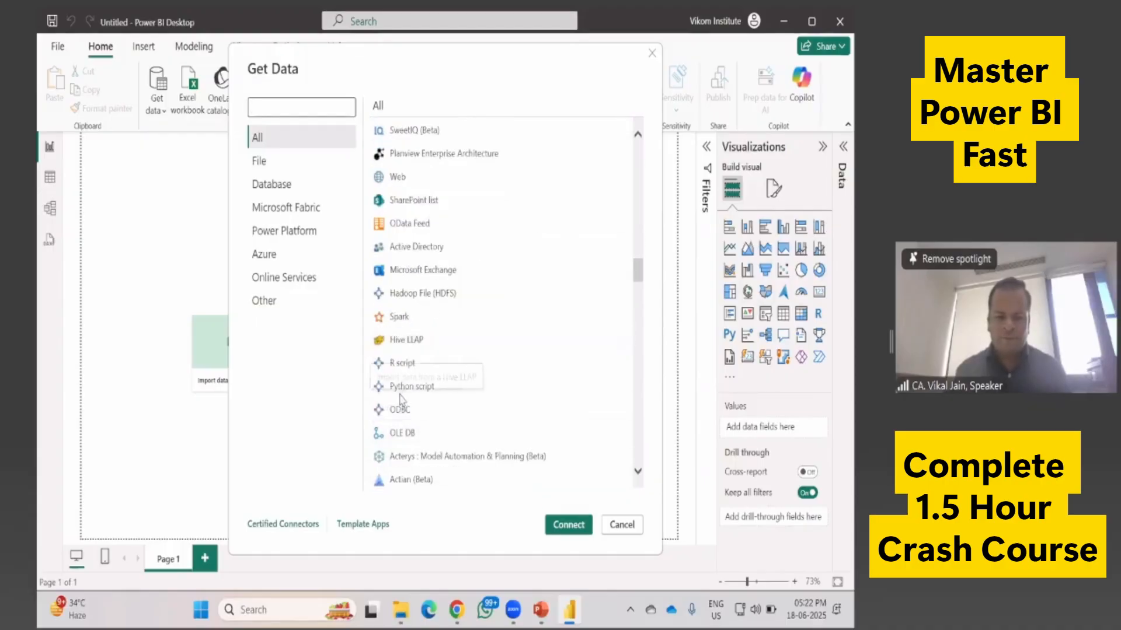
pyautogui.scroll(-5, 397, 392)
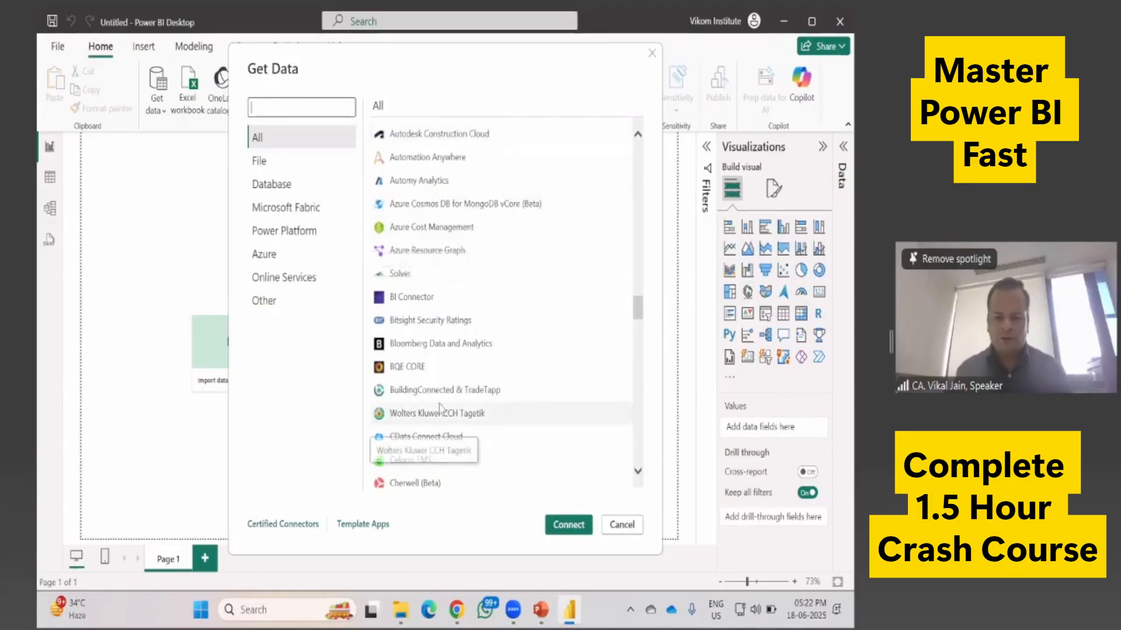
pyautogui.scroll(-4, 454, 415)
pyautogui.scroll(-7, 454, 415)
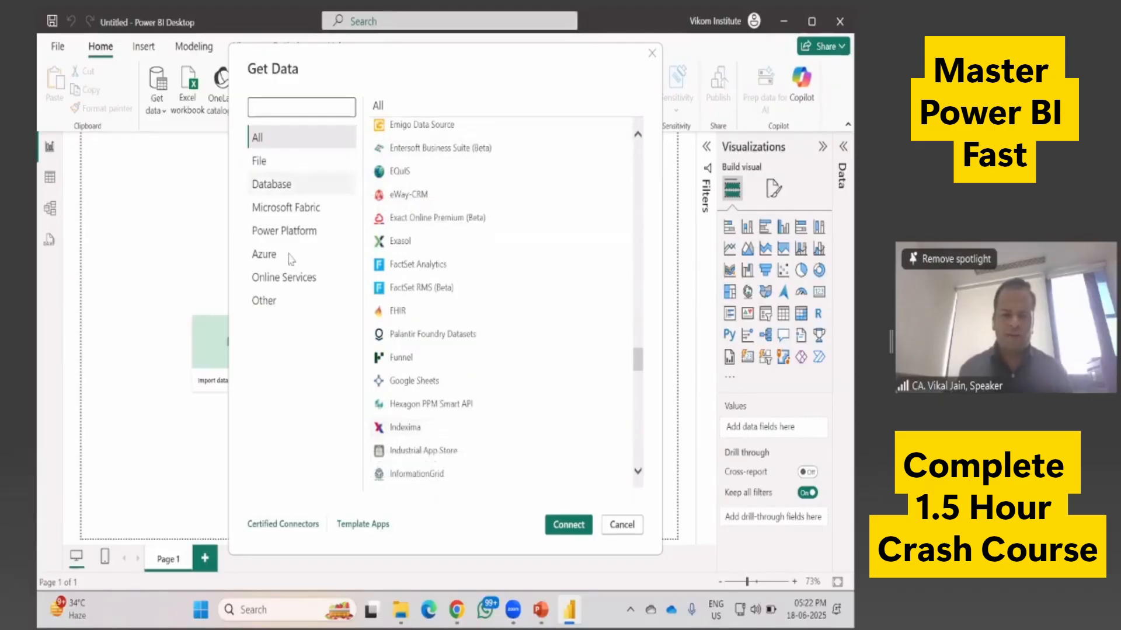
pyautogui.click(616, 526)
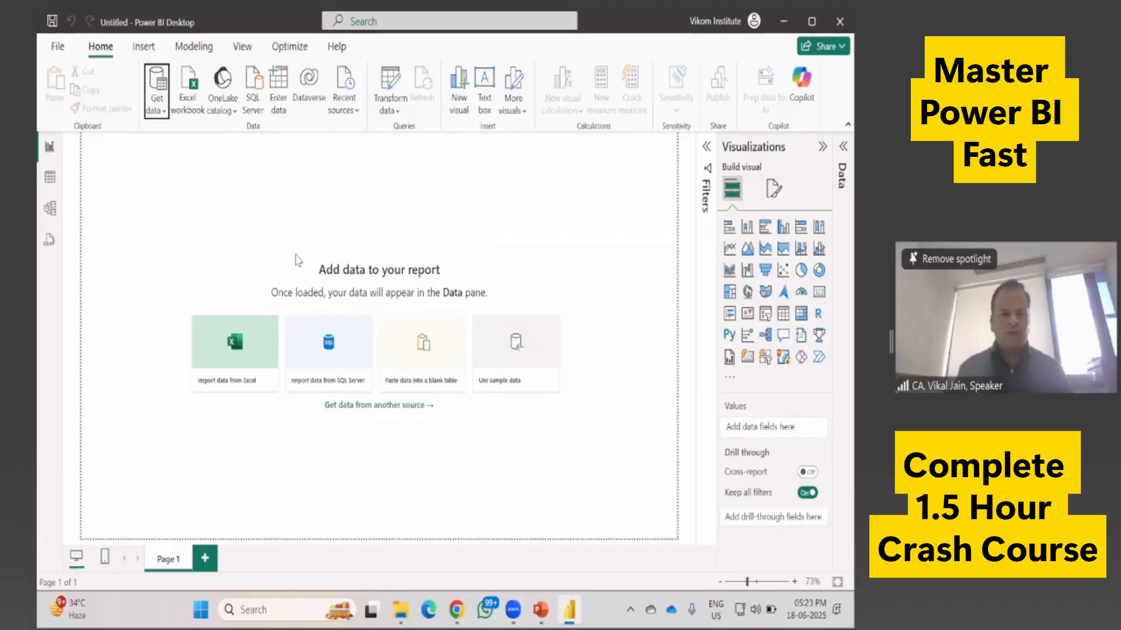
# Step: In the global preview features, enable modern visual tooltips, connecting to external semantic models shared with me, and importing Metrics into the report
pyautogui.click(58, 47)
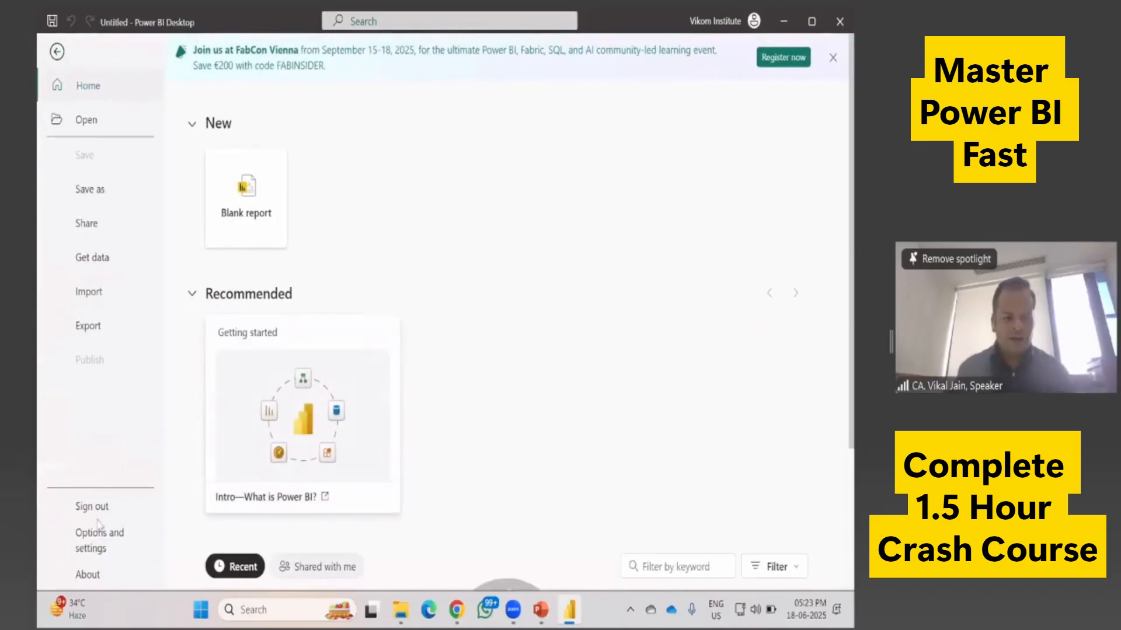
pyautogui.click(105, 549)
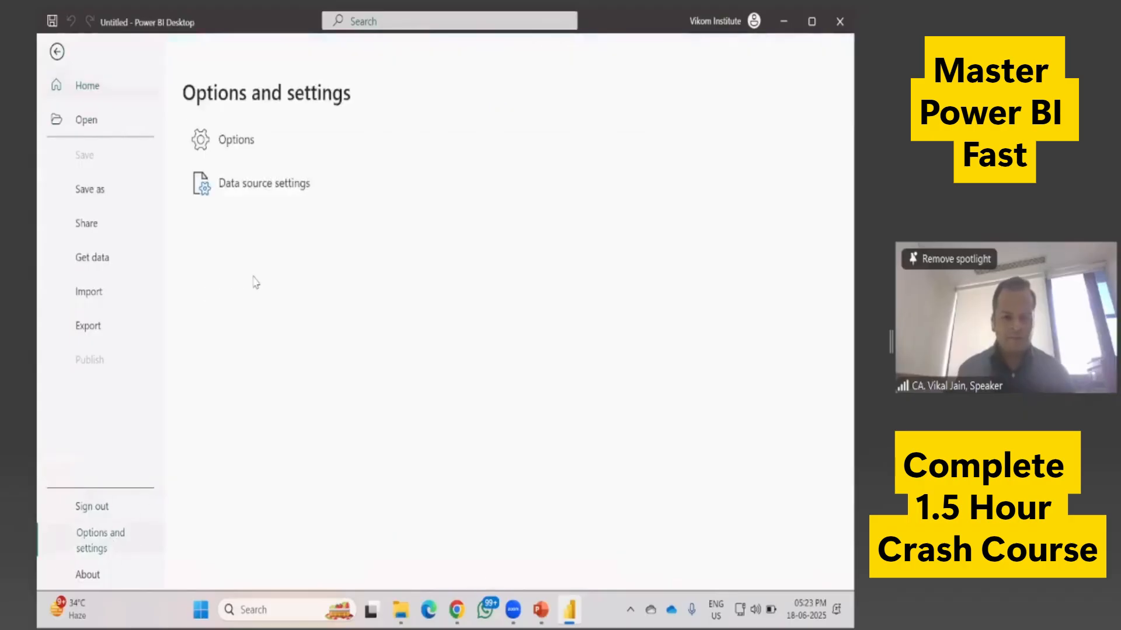
pyautogui.click(250, 150)
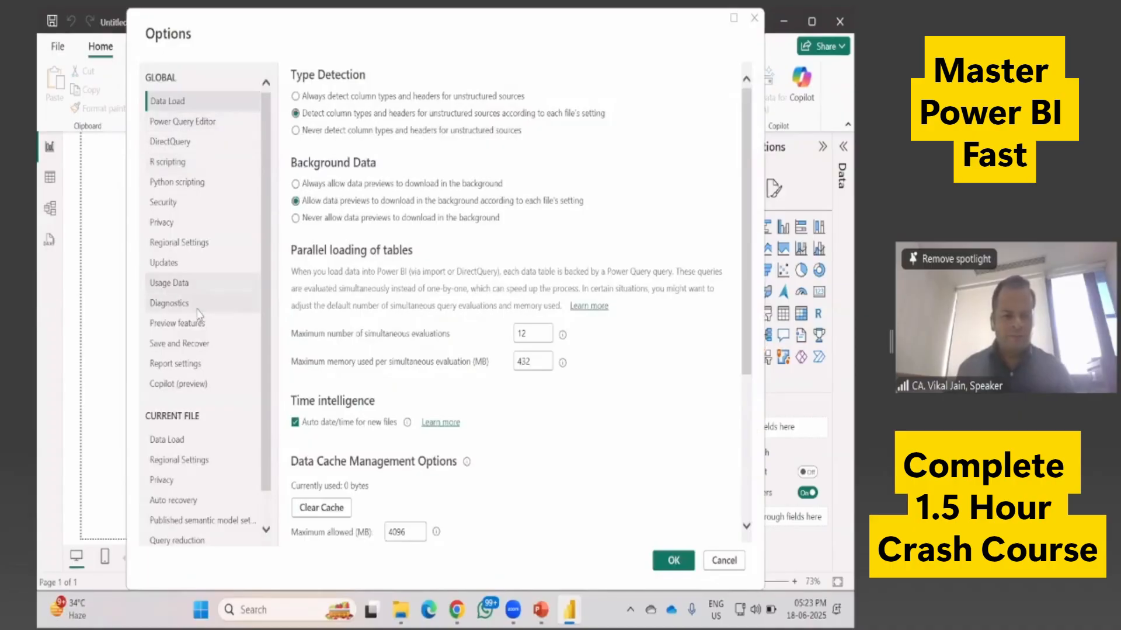
pyautogui.click(200, 323)
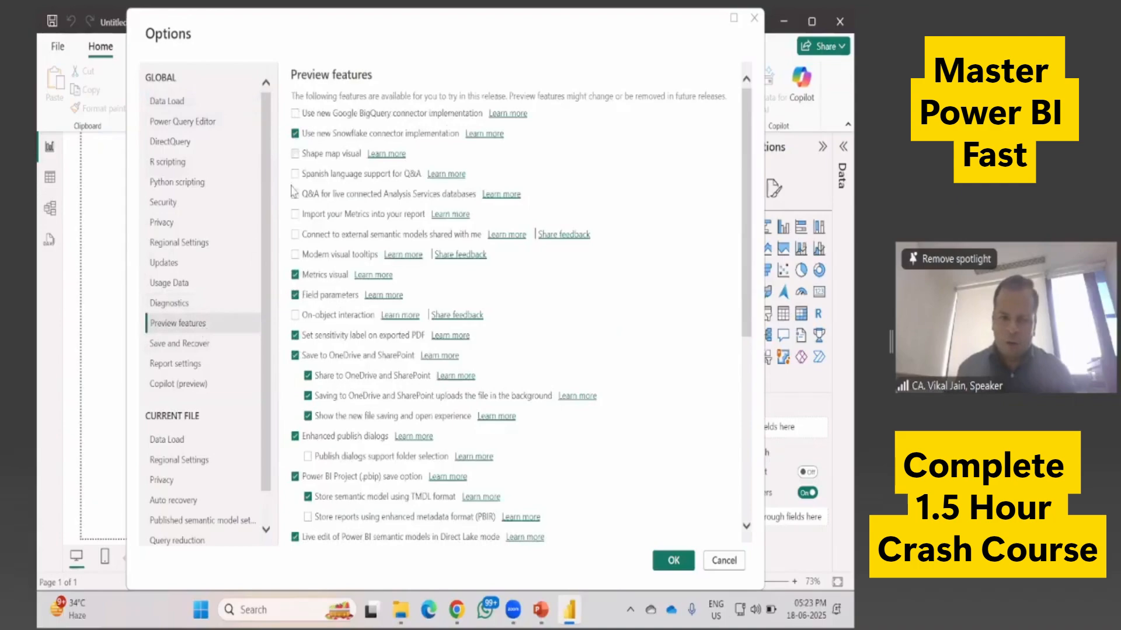
pyautogui.click(295, 254)
pyautogui.click(294, 234)
pyautogui.click(295, 214)
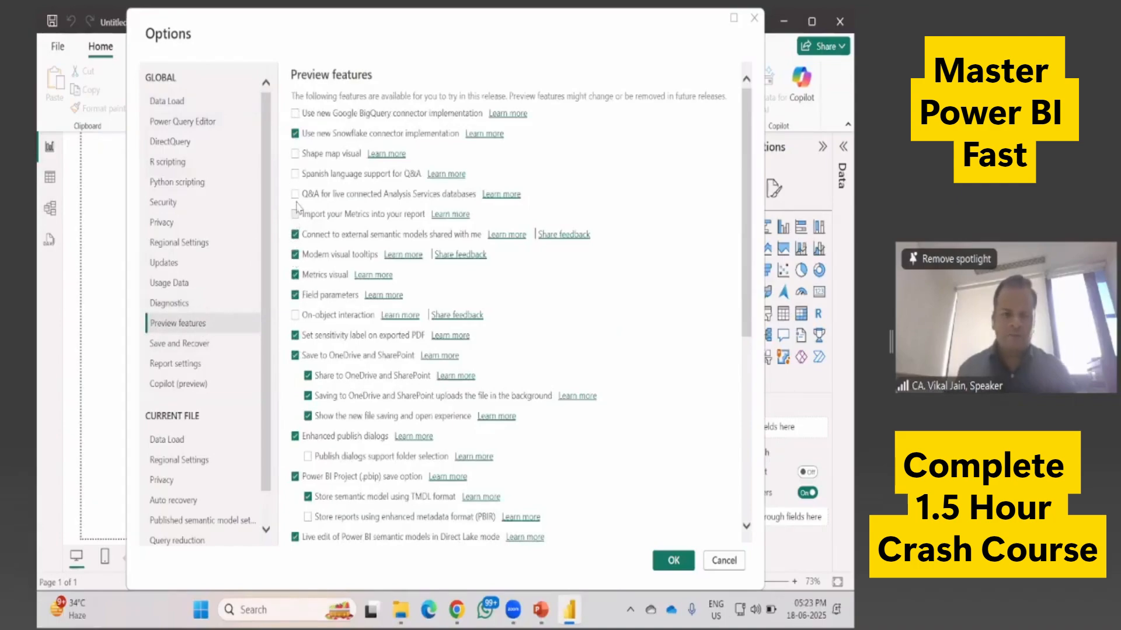
# Step: Enable Q&A for live connected Analysis Services, Spanish Q&A, shape map, Google BigQuery connector, on-object interaction, publish folder selection, and PBIR report storage
pyautogui.click(294, 194)
pyautogui.click(294, 174)
pyautogui.click(295, 154)
pyautogui.click(295, 114)
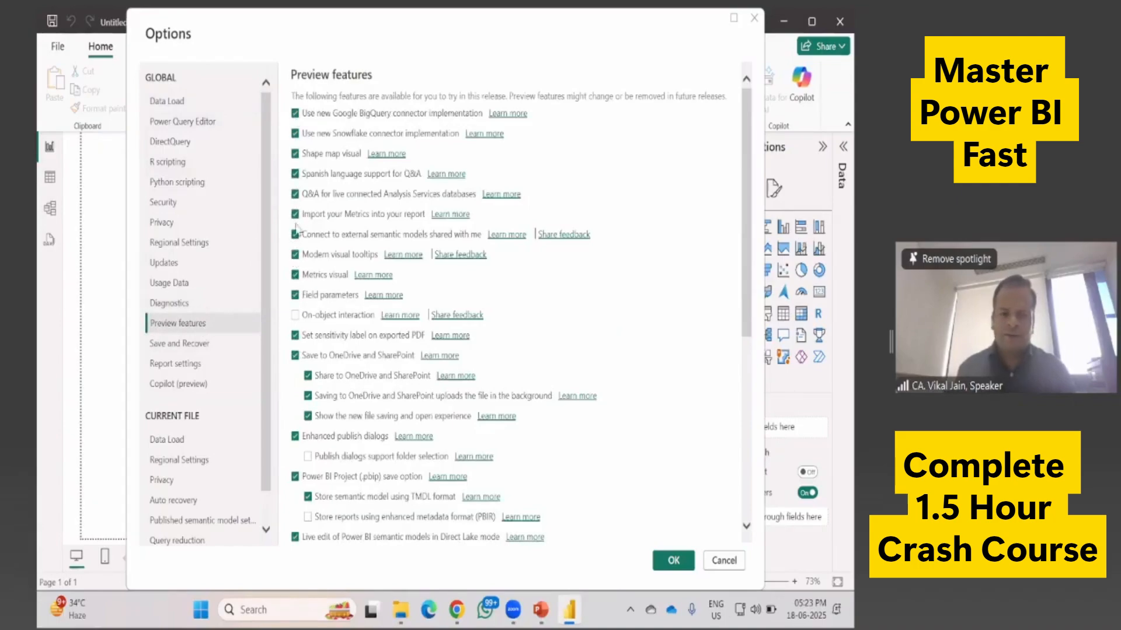
pyautogui.click(295, 315)
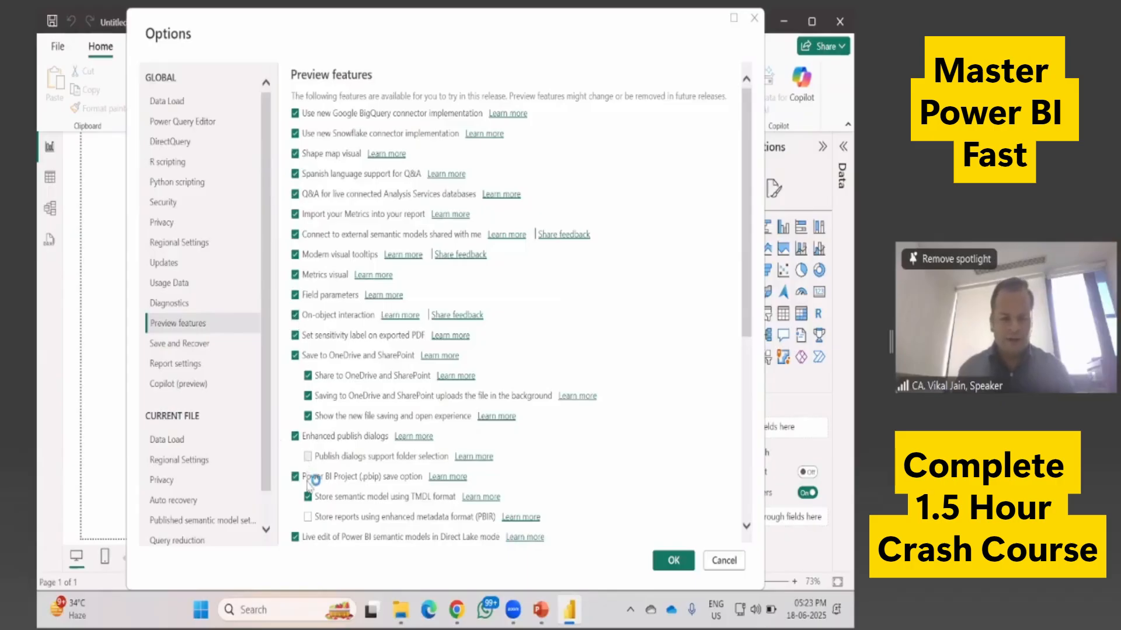
pyautogui.click(307, 456)
pyautogui.click(307, 517)
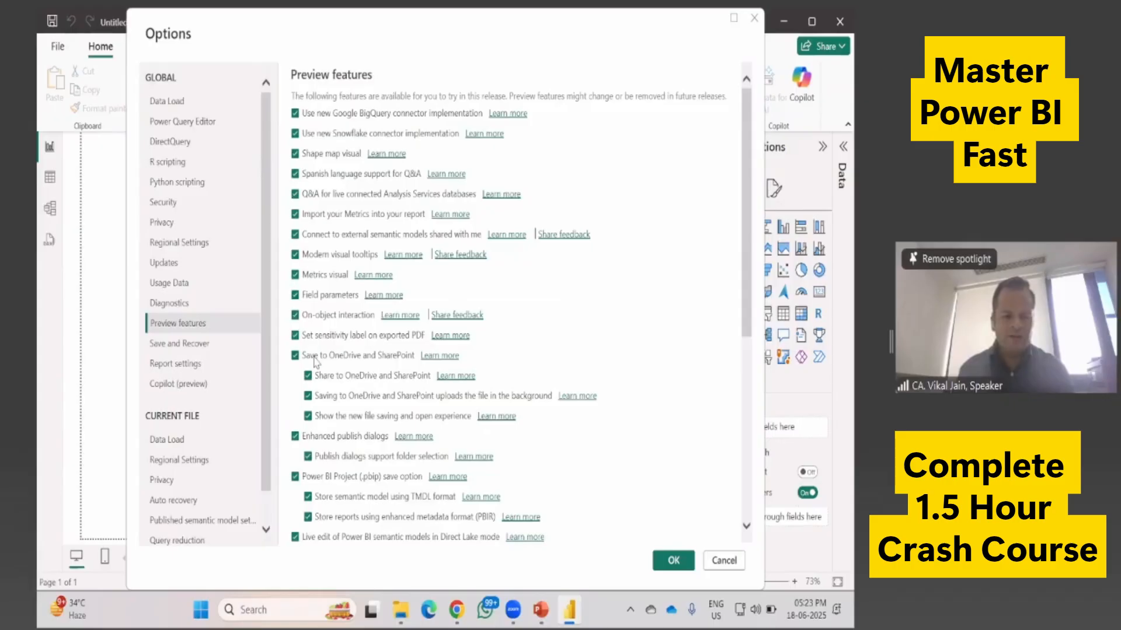
# Step: Disable relationship import on first load, relationship autodetection and auto date/time in the current file's data load options, and apply the options
pyautogui.click(179, 444)
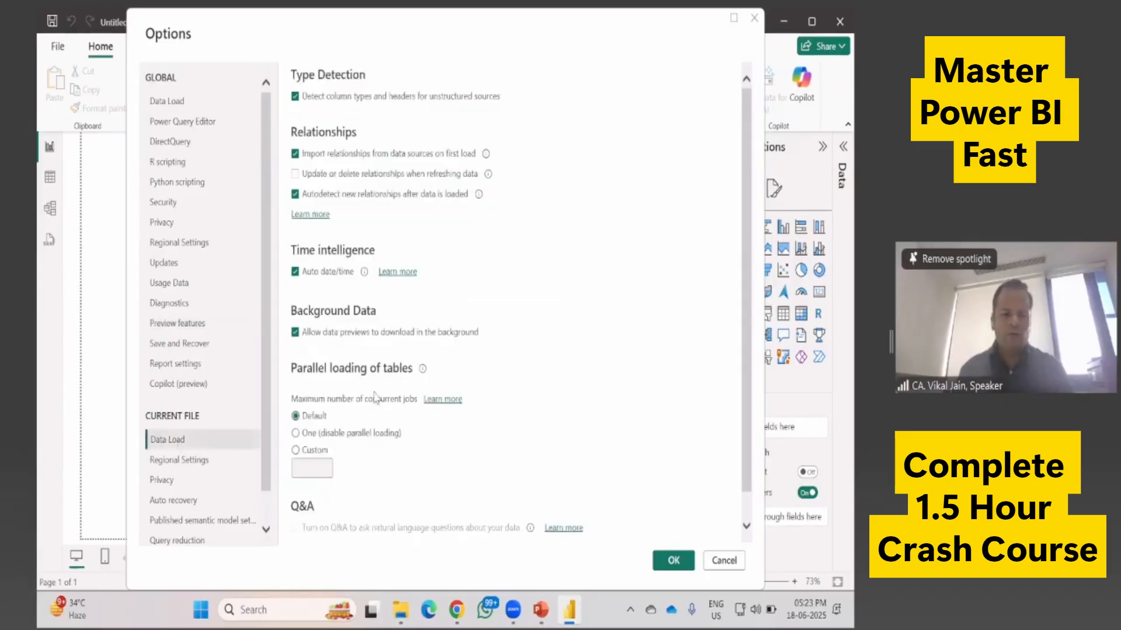
pyautogui.click(295, 153)
pyautogui.click(295, 194)
pyautogui.click(296, 272)
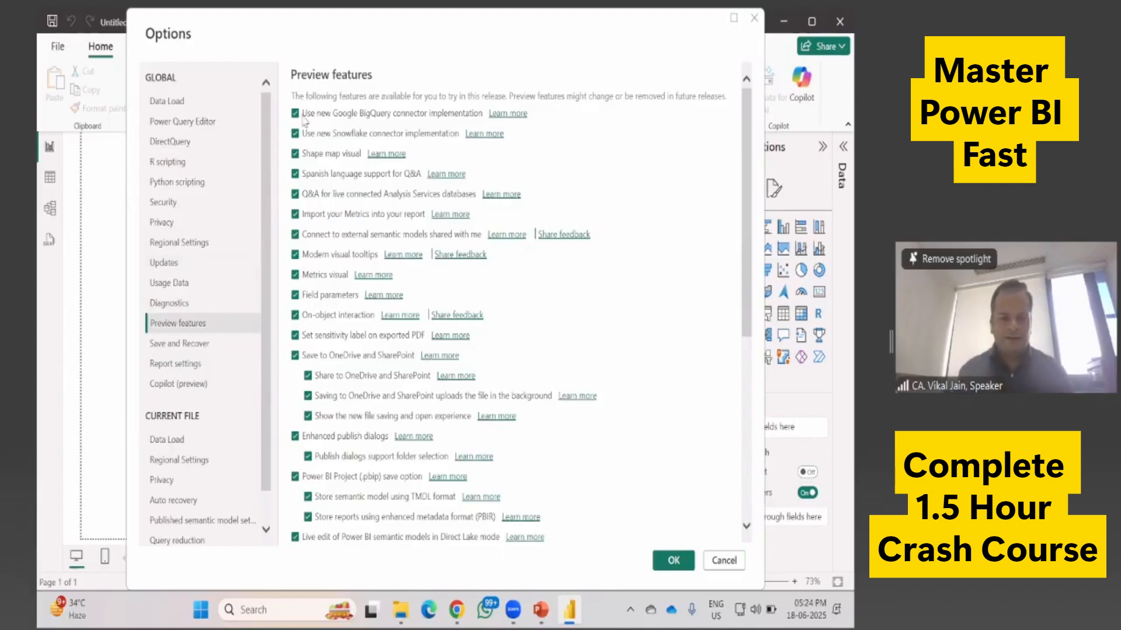
pyautogui.click(176, 442)
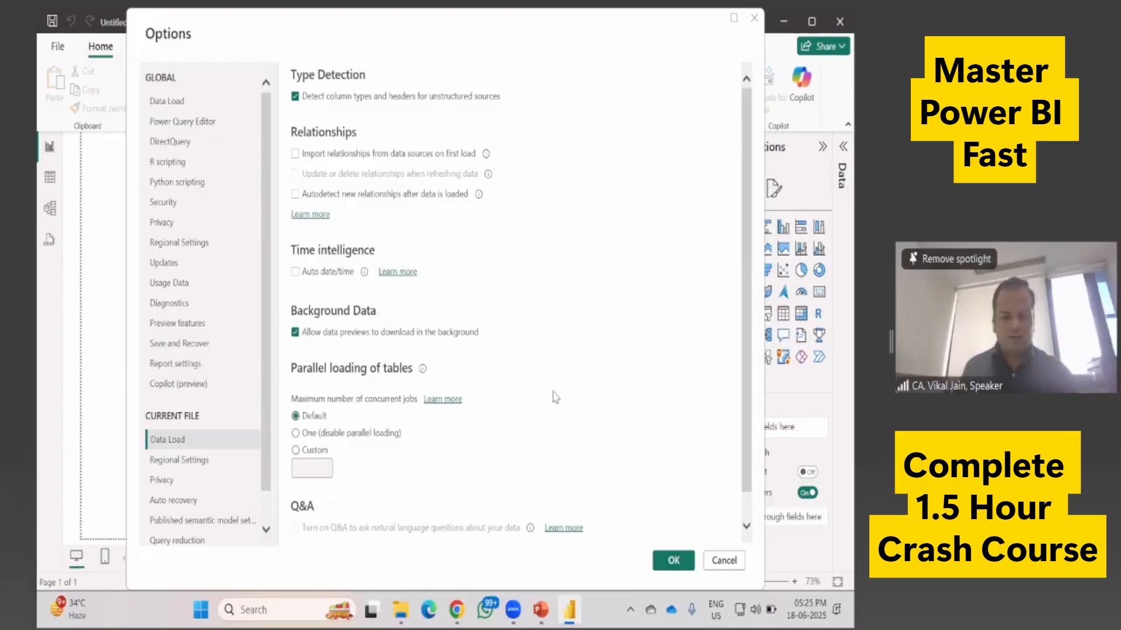
pyautogui.click(665, 567)
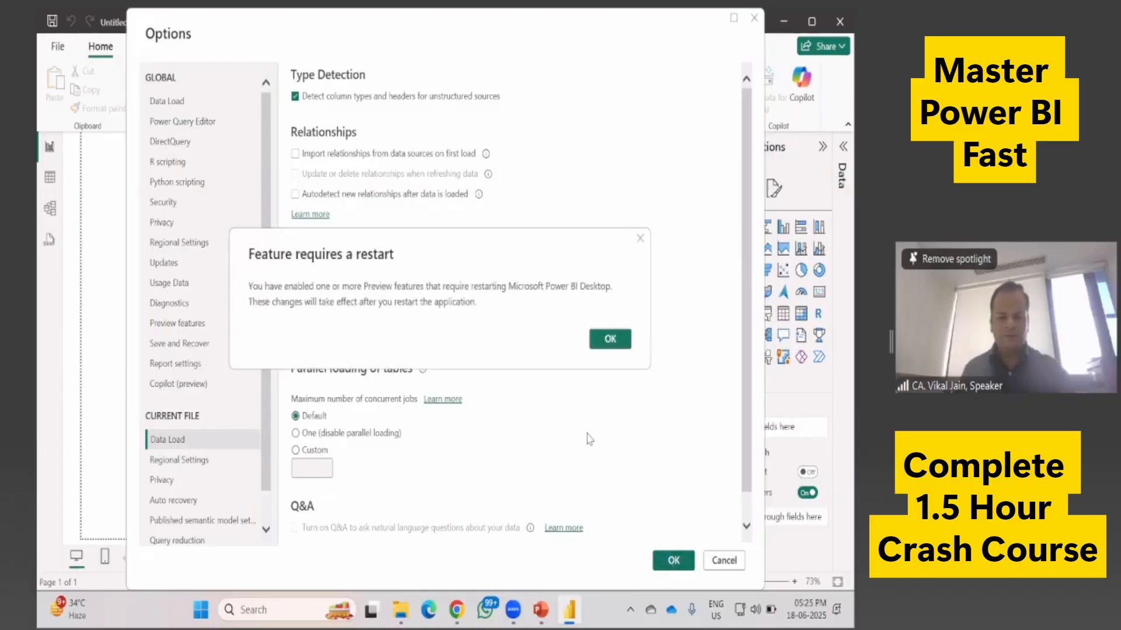
pyautogui.click(610, 339)
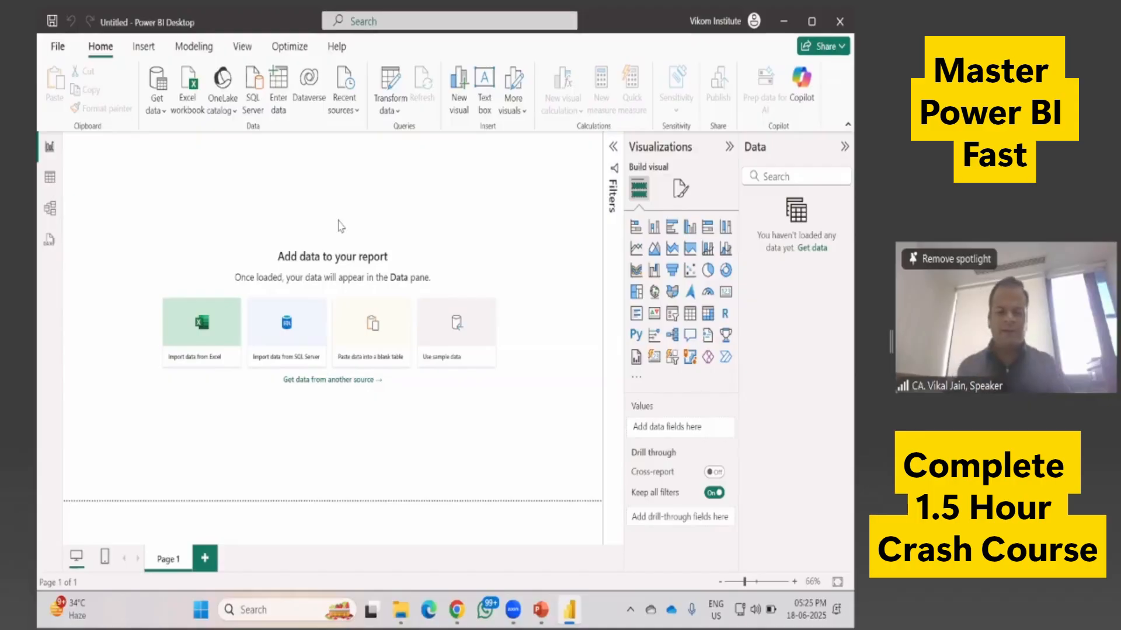
# Step: Switch to the PowerPoint course presentation to review the Front end and Backend slide, and return to Power BI Desktop
pyautogui.hotkey('alt', 'Tab')
pyautogui.hotkey('alt', 'Tab')
pyautogui.hotkey('alt', 'Tab')
pyautogui.hotkey('alt', 'Tab')
pyautogui.hotkey('alt', 'Tab')
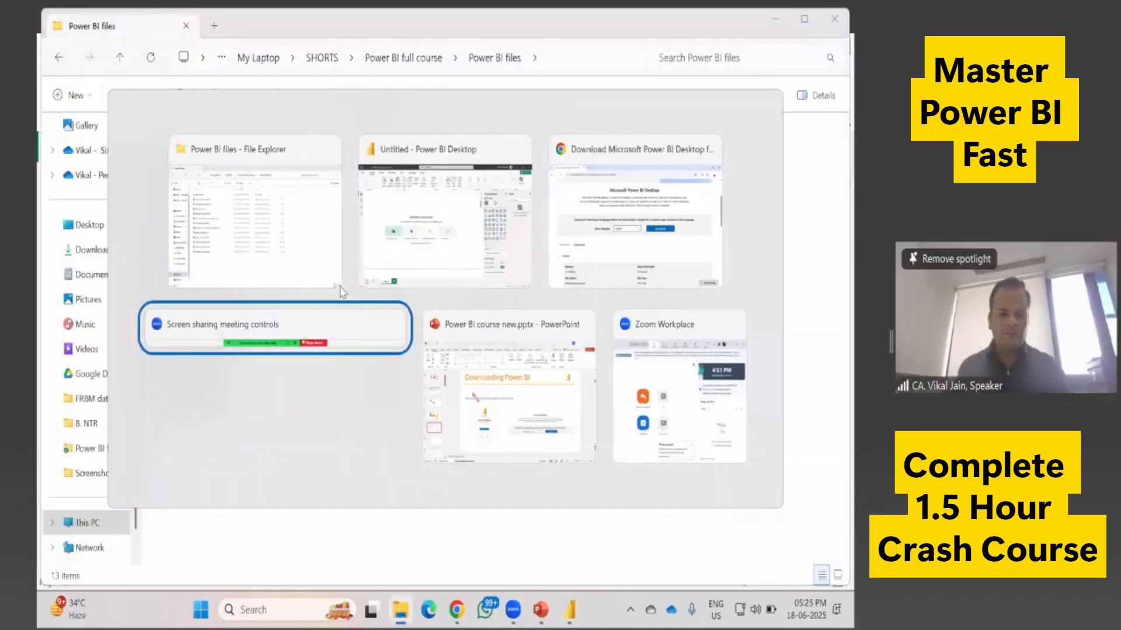
pyautogui.hotkey('alt', 'Tab')
pyautogui.press('Down')
pyautogui.press('Down')
pyautogui.press('Down')
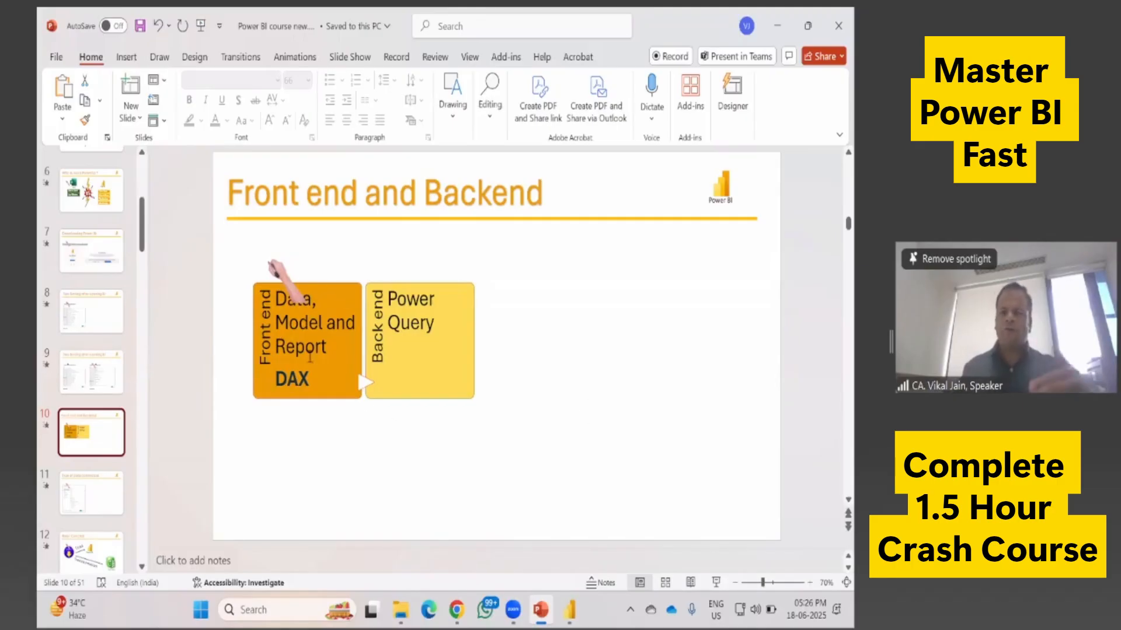
pyautogui.click(569, 610)
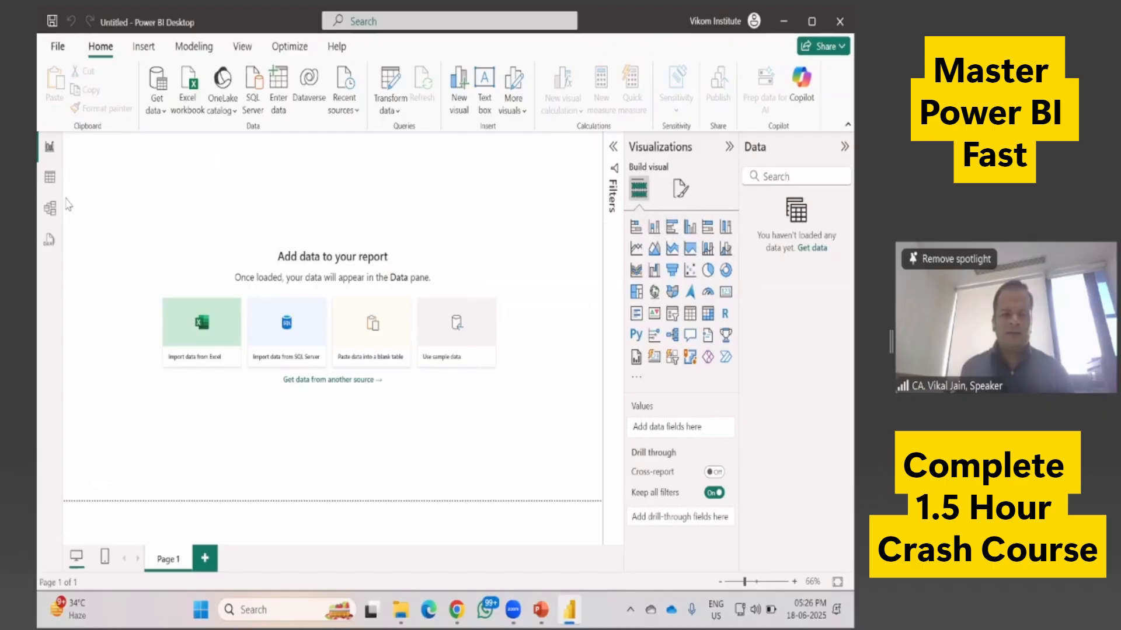
# Step: Look through the Table, Model and DAX query views, return to the Report view, and revisit the presentation's Front end and Backend slide
pyautogui.click(49, 179)
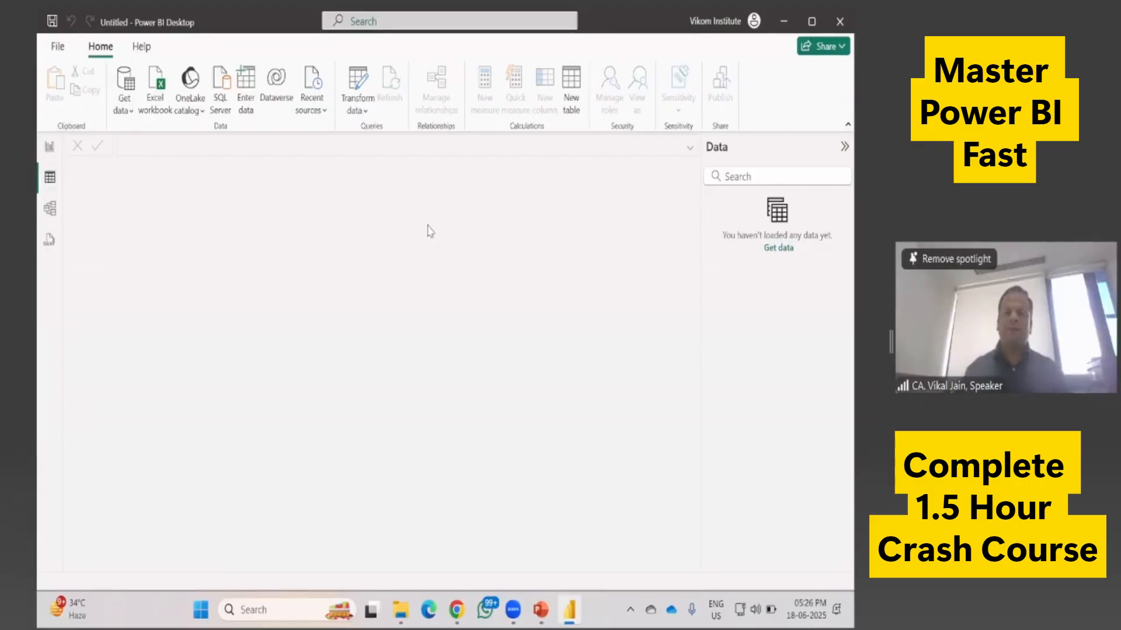
pyautogui.click(50, 208)
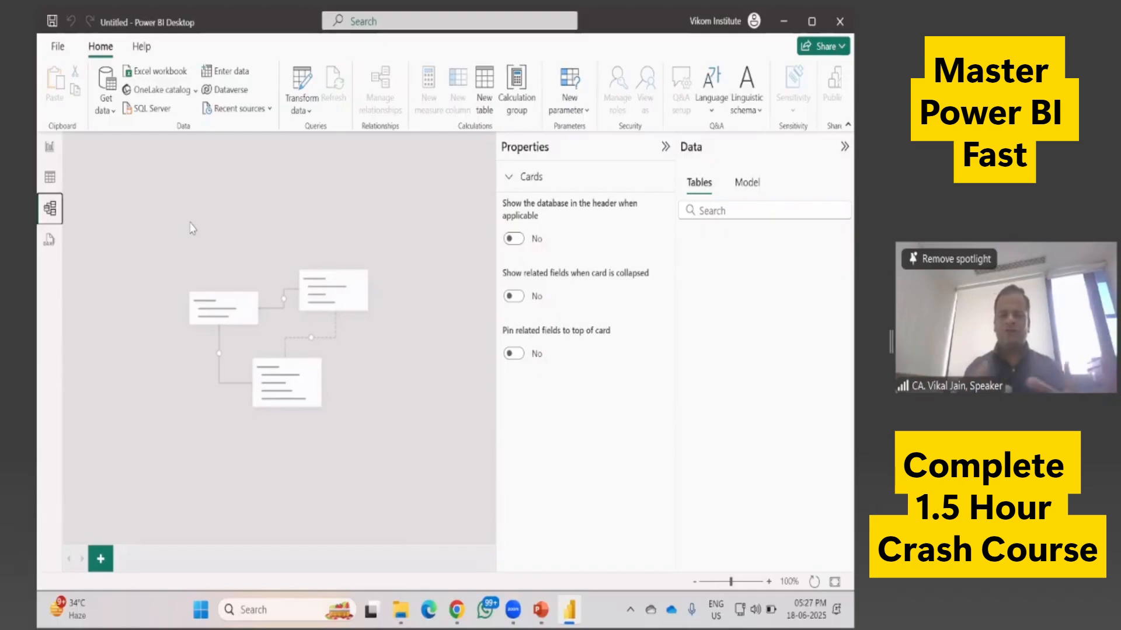
pyautogui.click(49, 240)
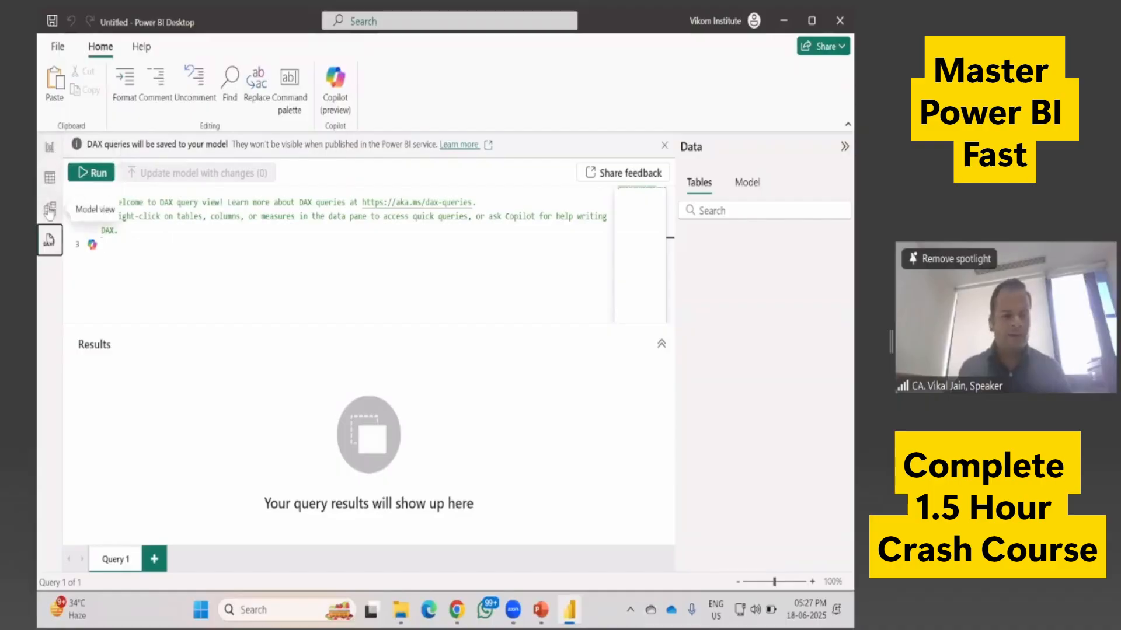
pyautogui.click(49, 147)
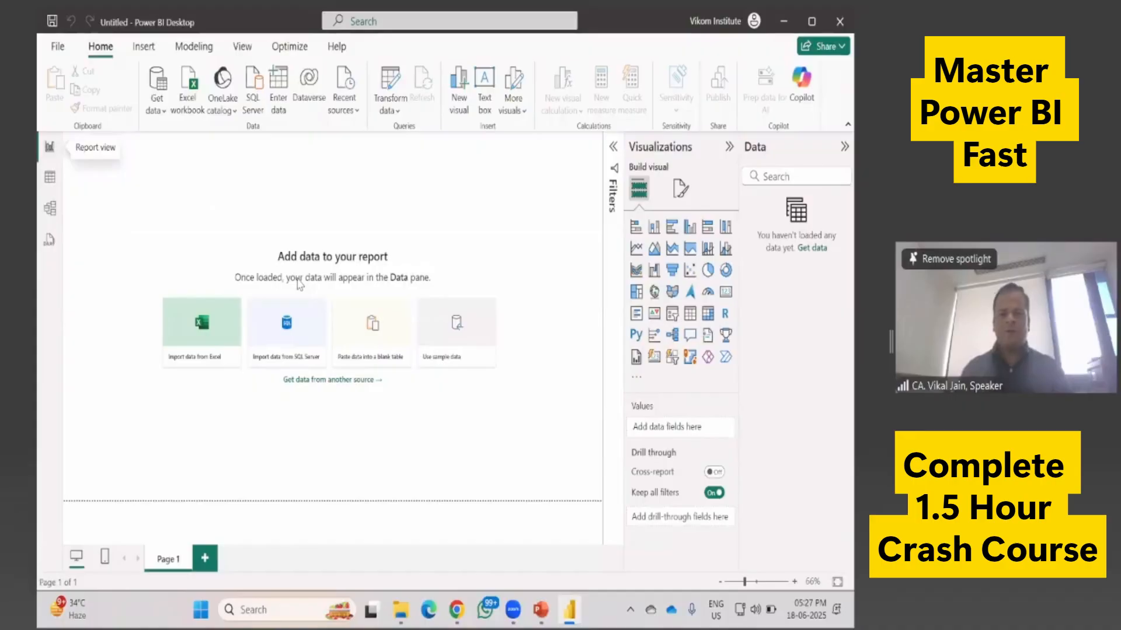
pyautogui.hotkey('alt', 'Tab')
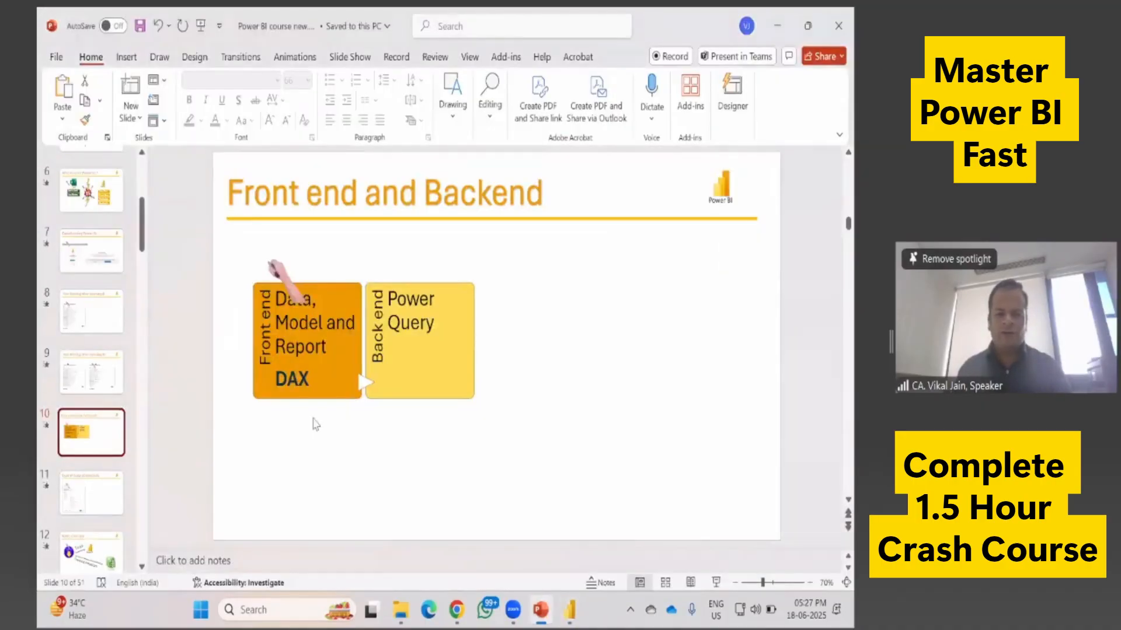
# Step: Switch to File Explorer, open Calendar Lookup.csv from the Power BI files folder, widen its Date column to read the dates, and close it without saving
pyautogui.hotkey('alt', 'Tab')
pyautogui.press('Tab')
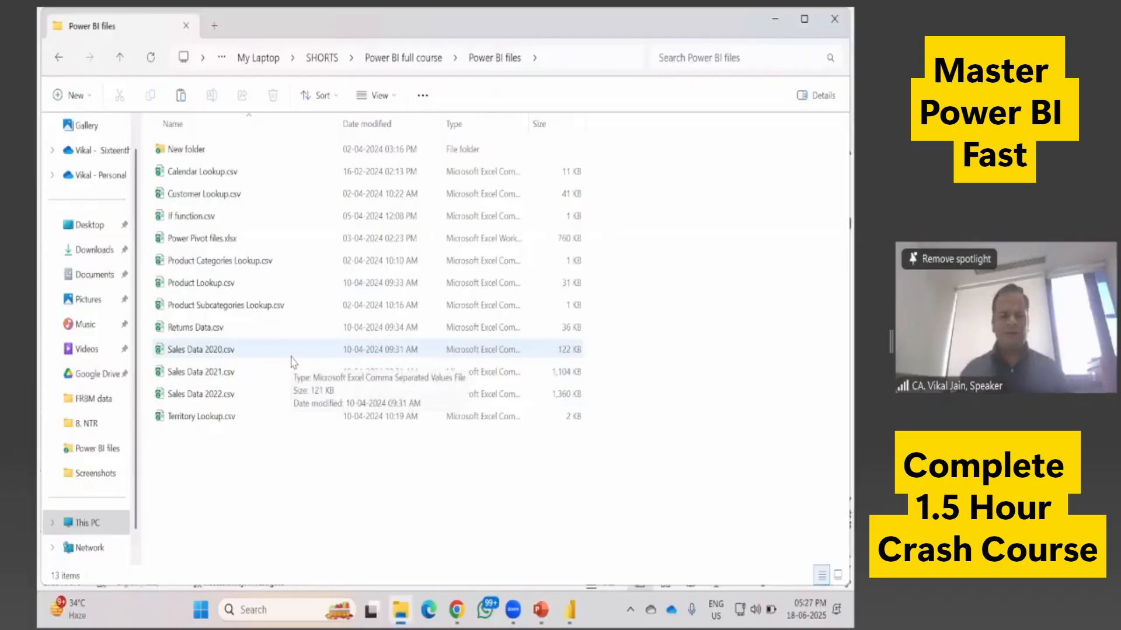
pyautogui.click(224, 175)
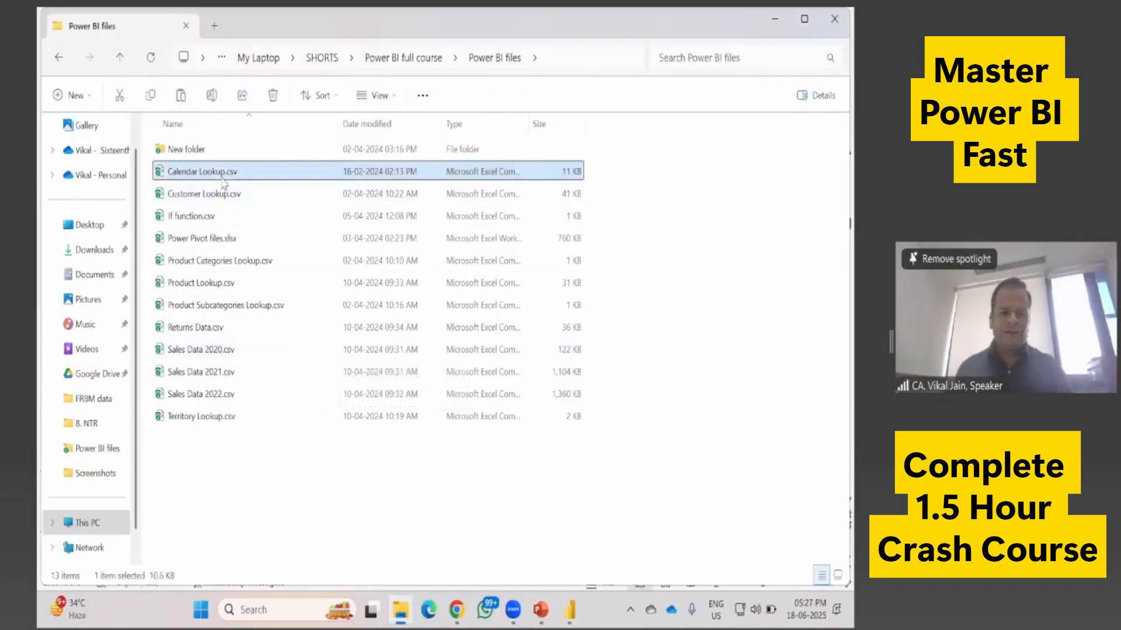
pyautogui.click(282, 176)
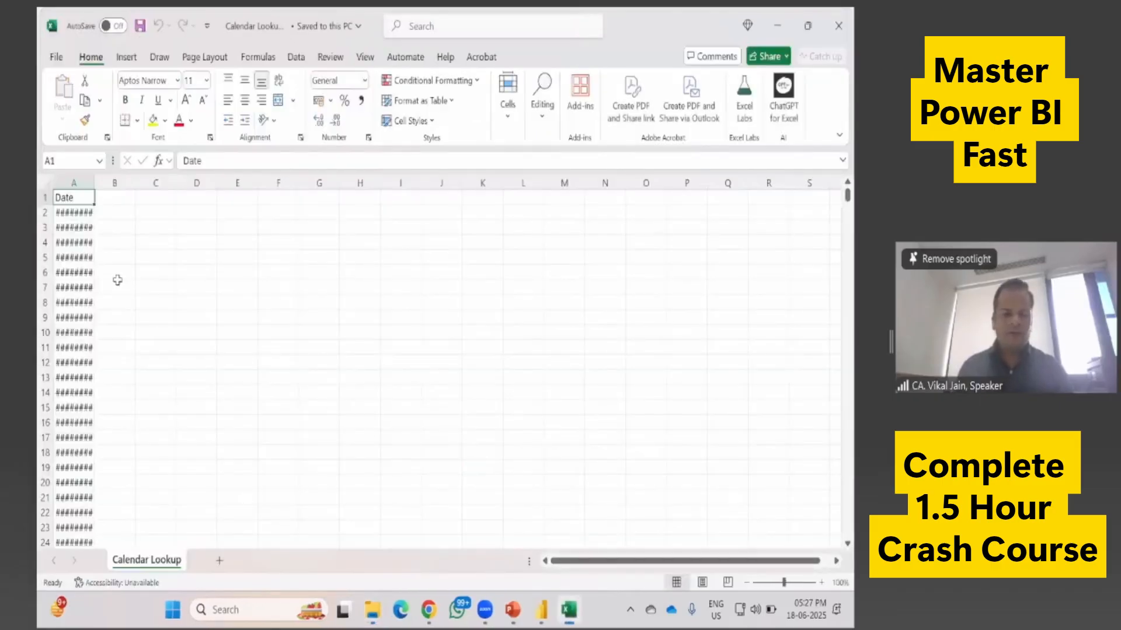
pyautogui.doubleClick(96, 210)
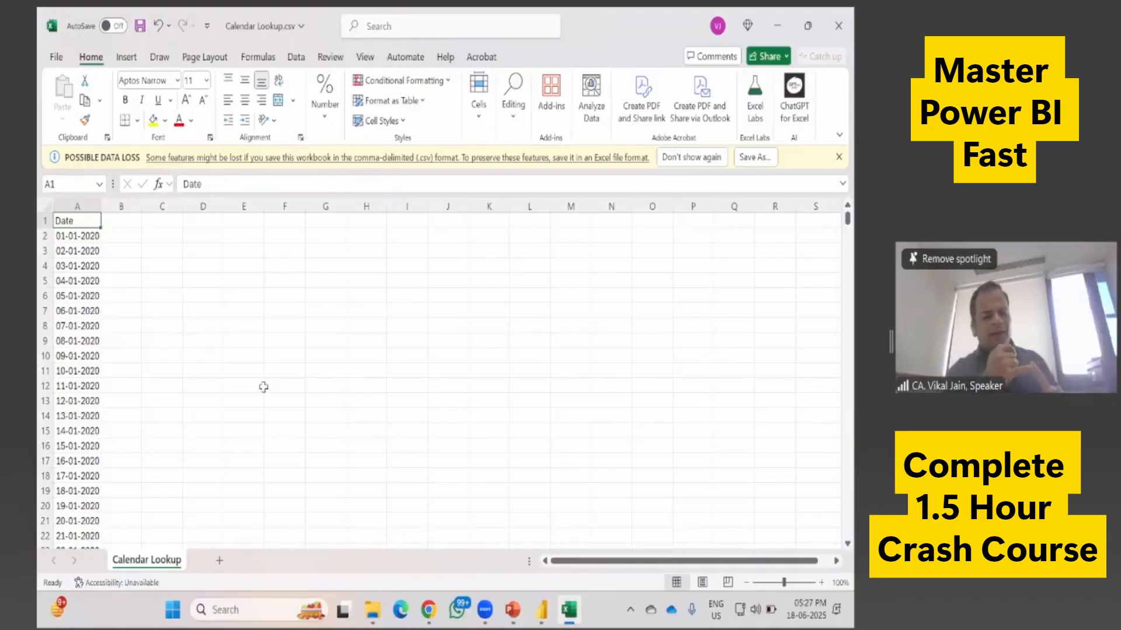
pyautogui.hotkey('alt', 'F4')
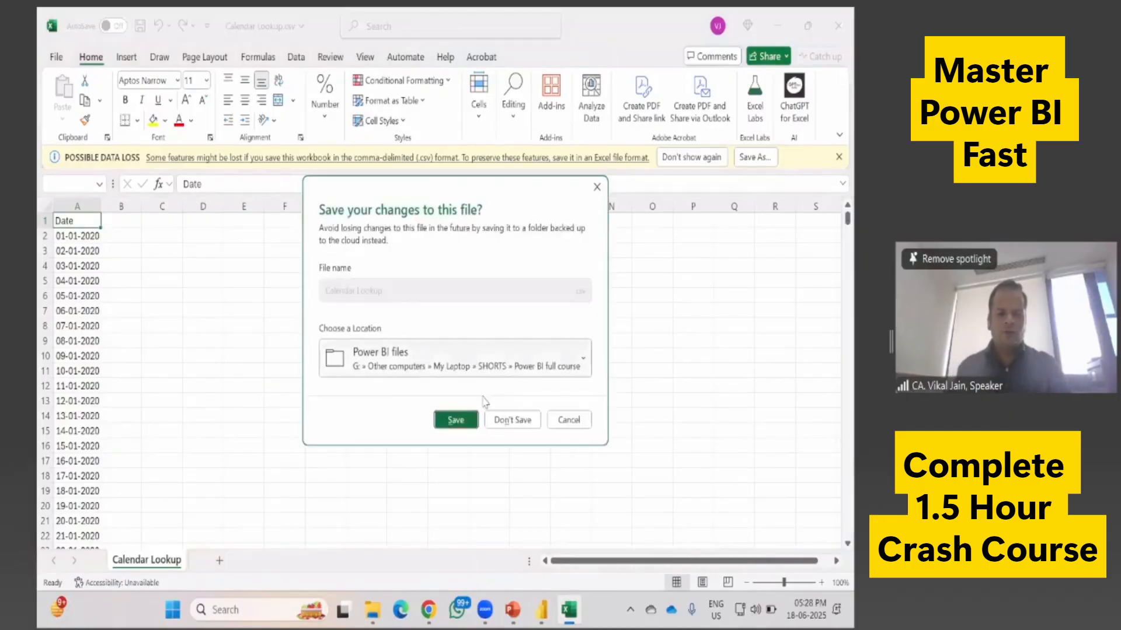
pyautogui.click(509, 425)
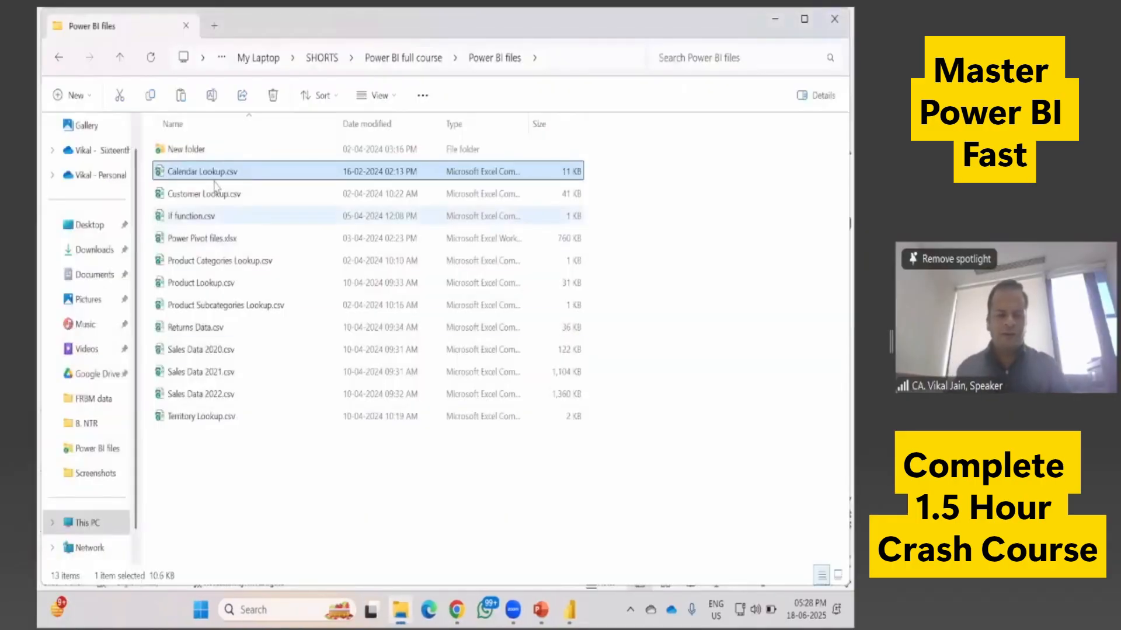
# Step: Examine the columns of Customer Lookup.csv, and return to the folder to look over the Sales Data 2020, 2021 and 2022 files
pyautogui.doubleClick(211, 198)
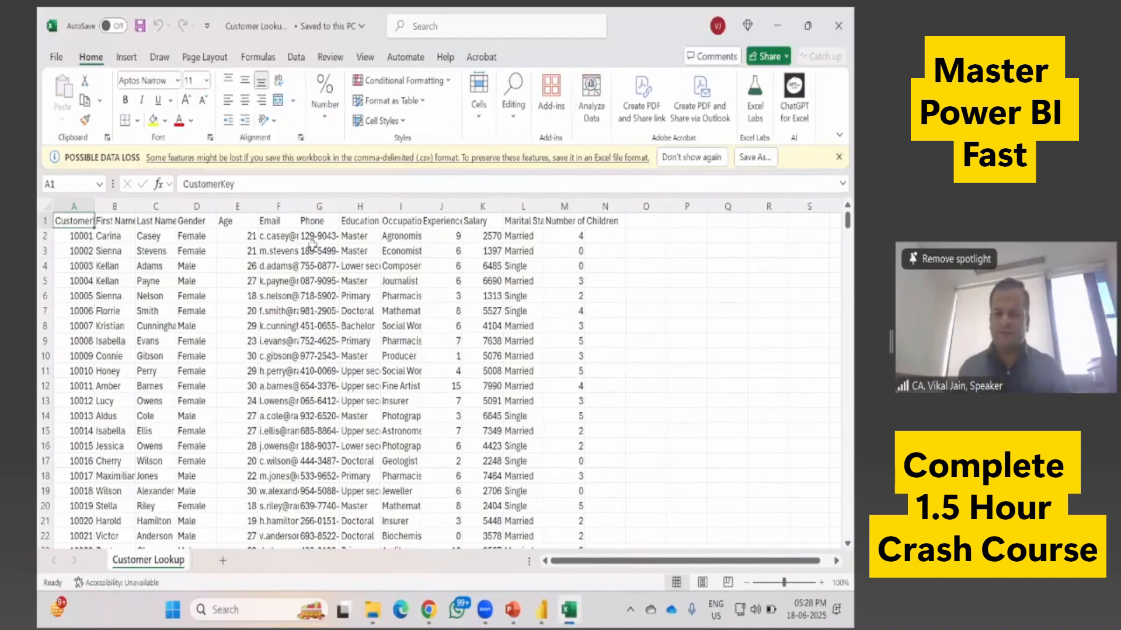
pyautogui.hotkey('alt', 'Tab')
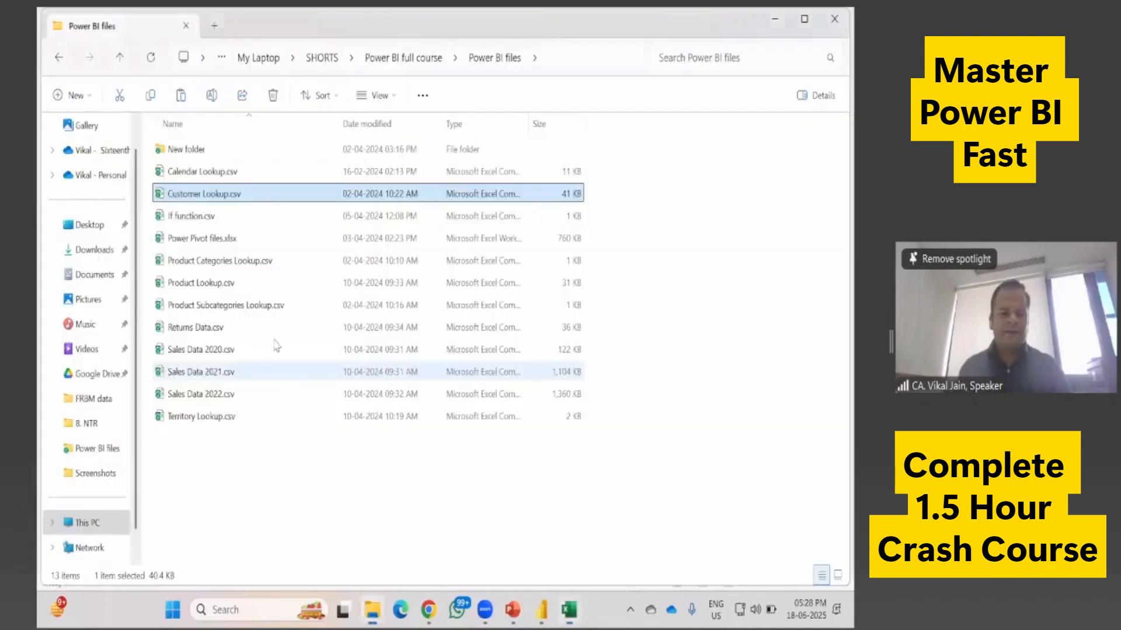
pyautogui.click(182, 351)
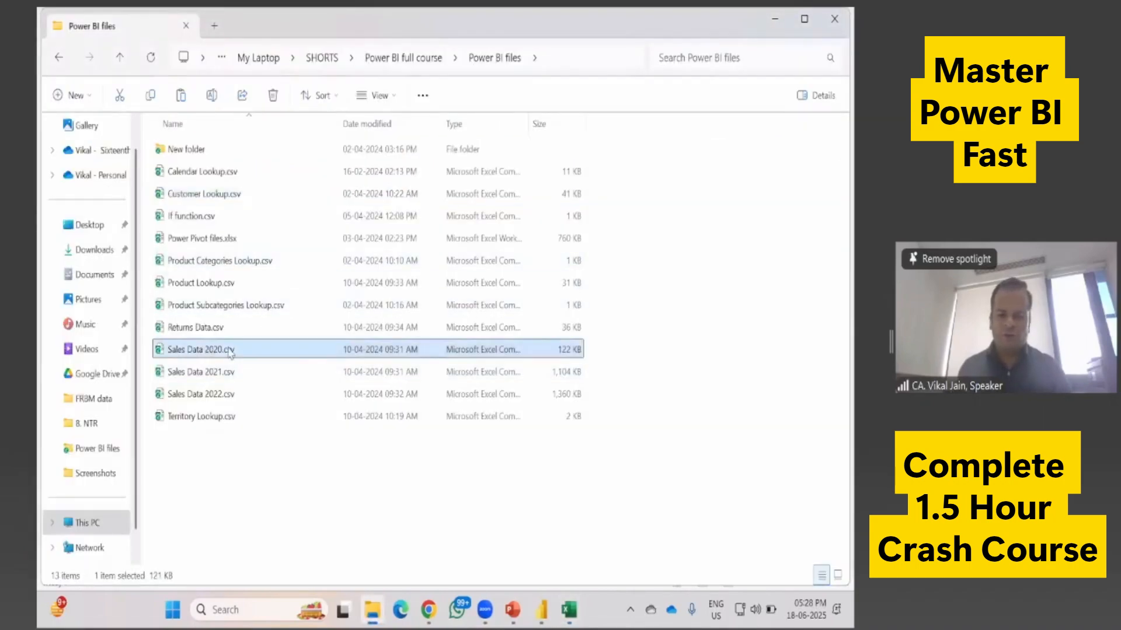
pyautogui.click(175, 378)
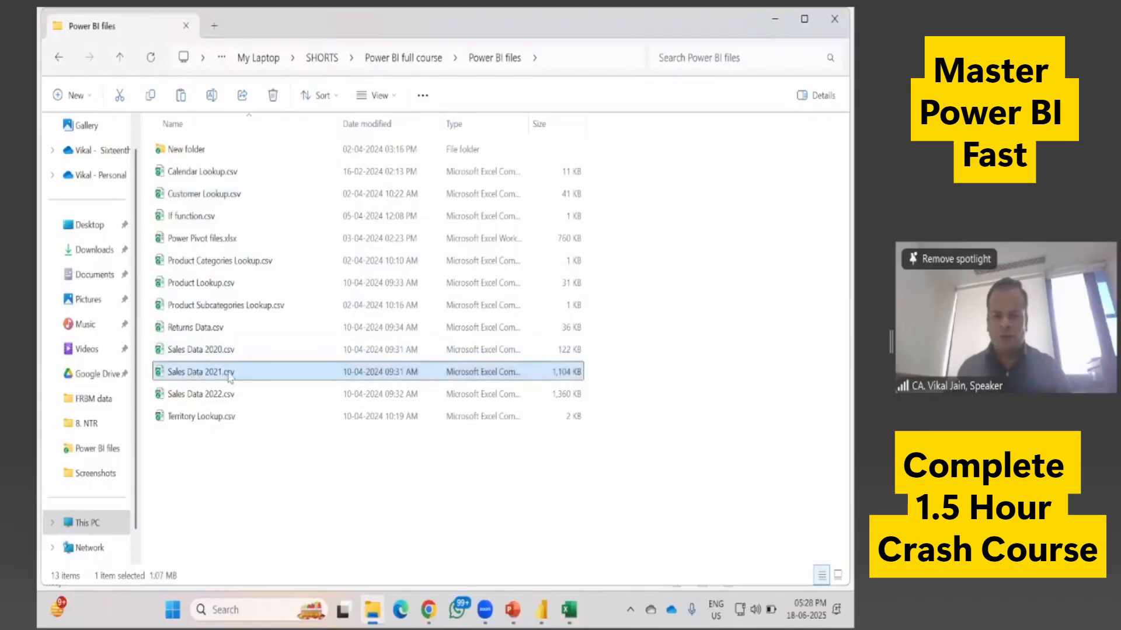
pyautogui.click(212, 397)
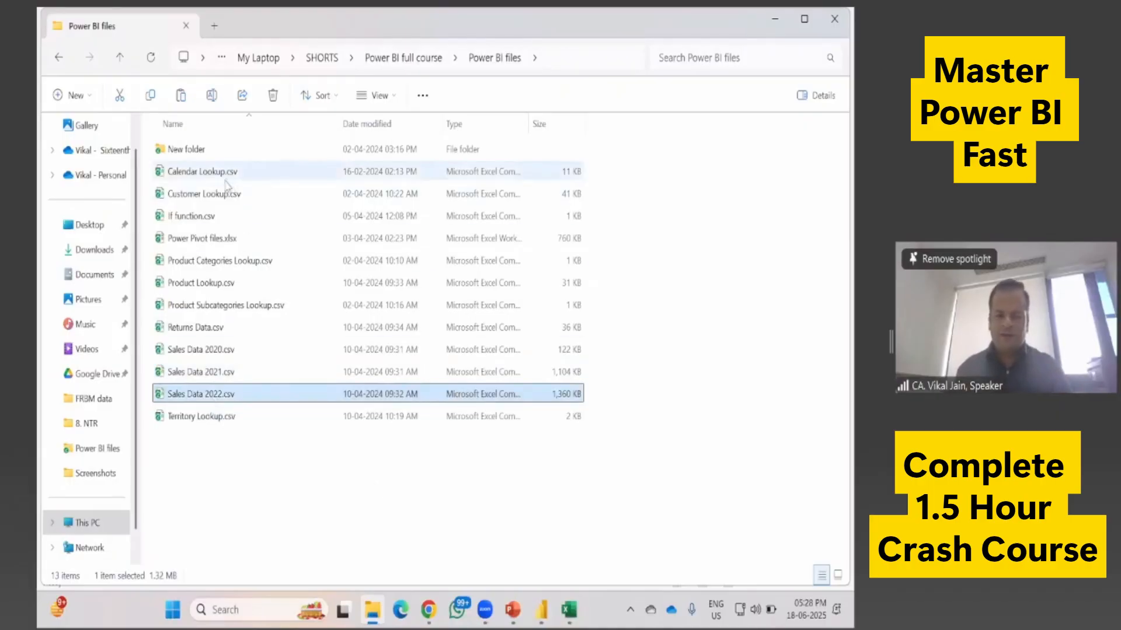
# Step: Open Territory Lookup.csv, review its state, country, latitude and longitude columns, and close the file
pyautogui.doubleClick(204, 416)
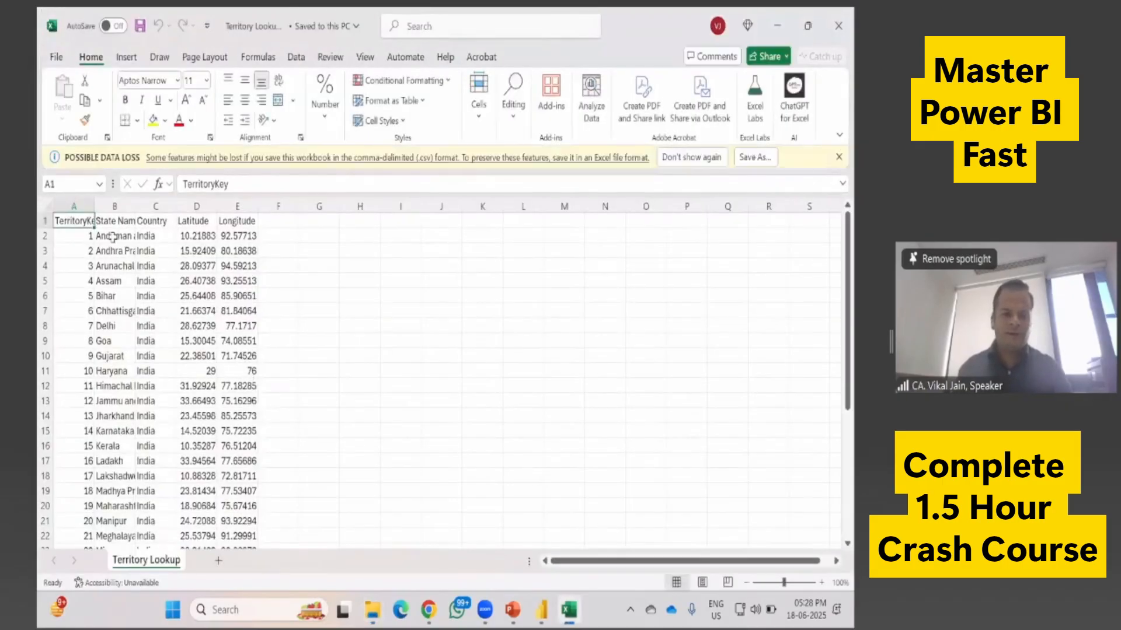
pyautogui.click(114, 237)
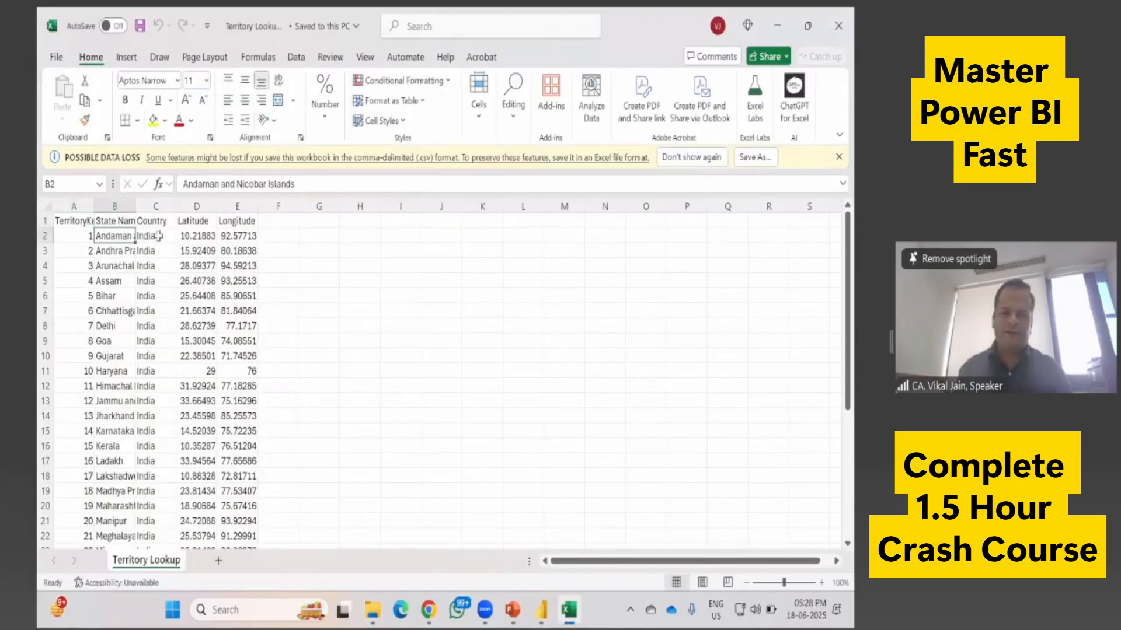
pyautogui.click(158, 237)
pyautogui.click(194, 236)
pyautogui.click(234, 239)
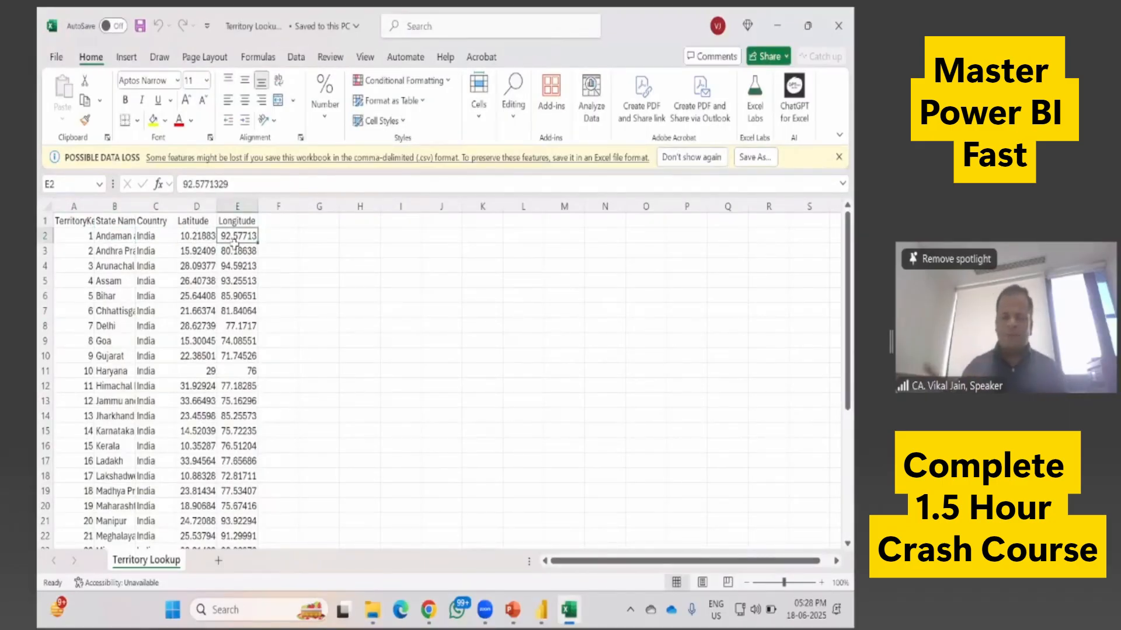
pyautogui.click(202, 226)
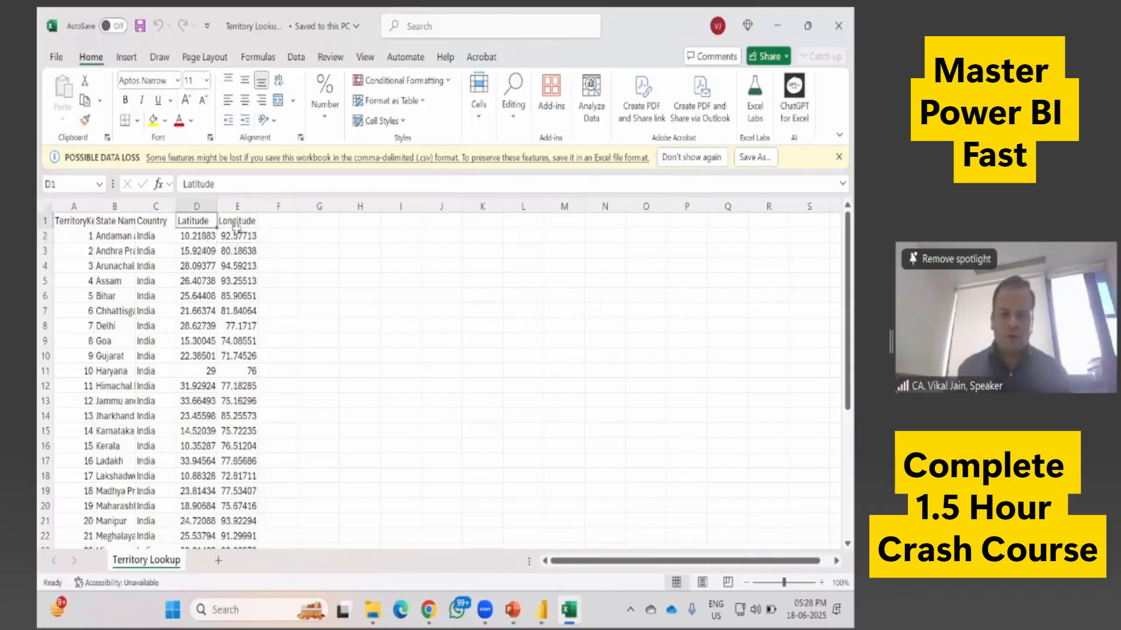
pyautogui.click(239, 232)
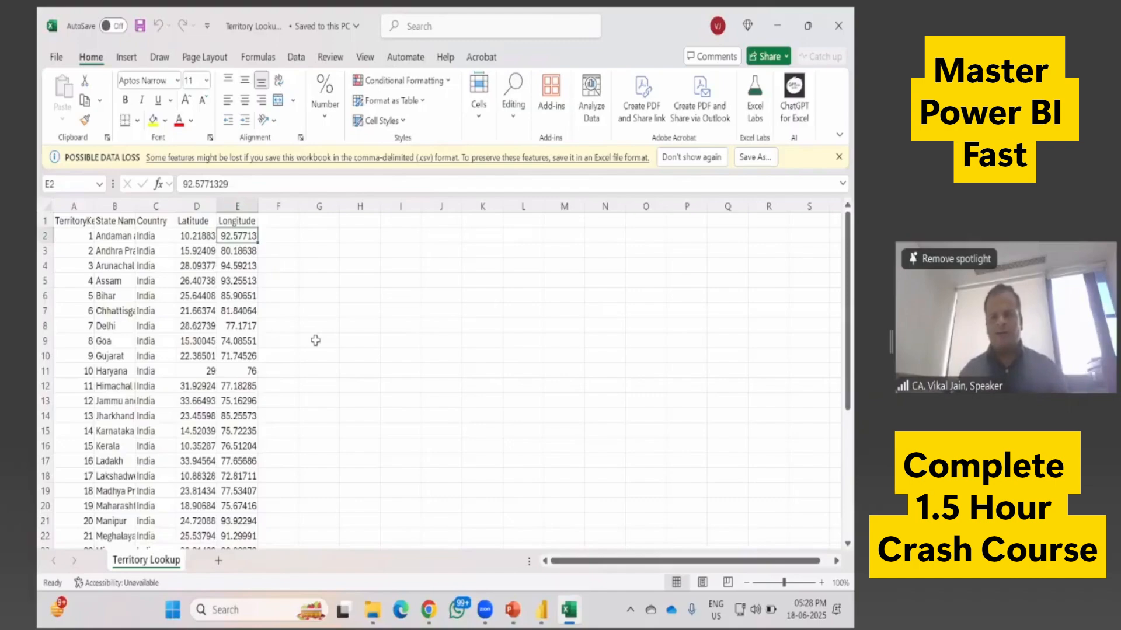
pyautogui.hotkey('alt', 'F4')
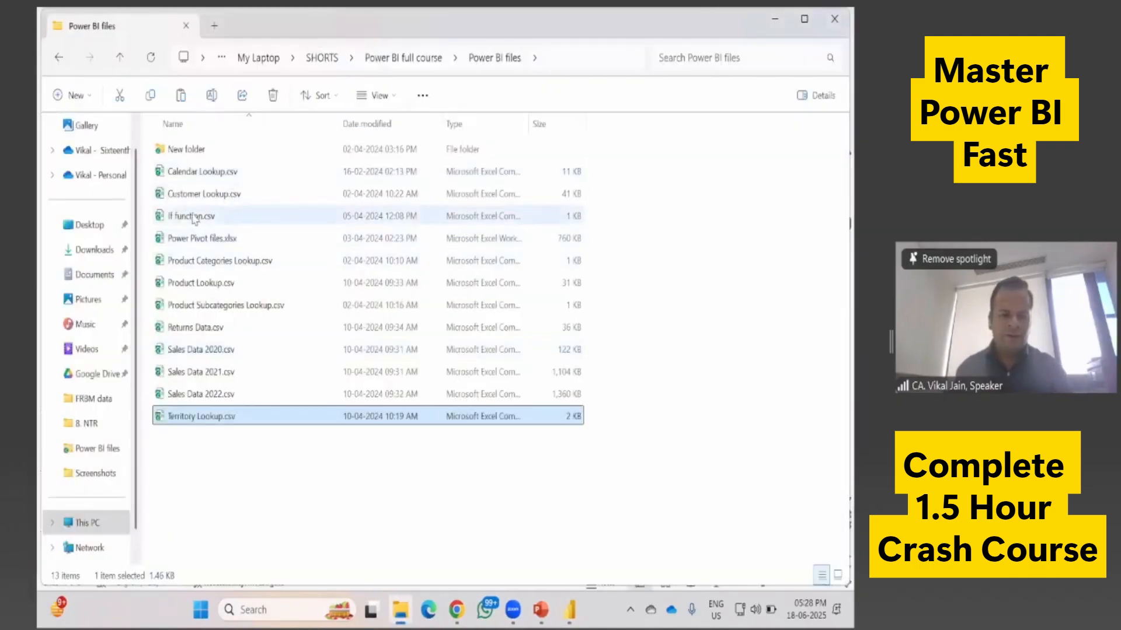
# Step: Open Product Categories Lookup.csv, review the entries under CategoryName, and close it to return to the folder
pyautogui.doubleClick(196, 262)
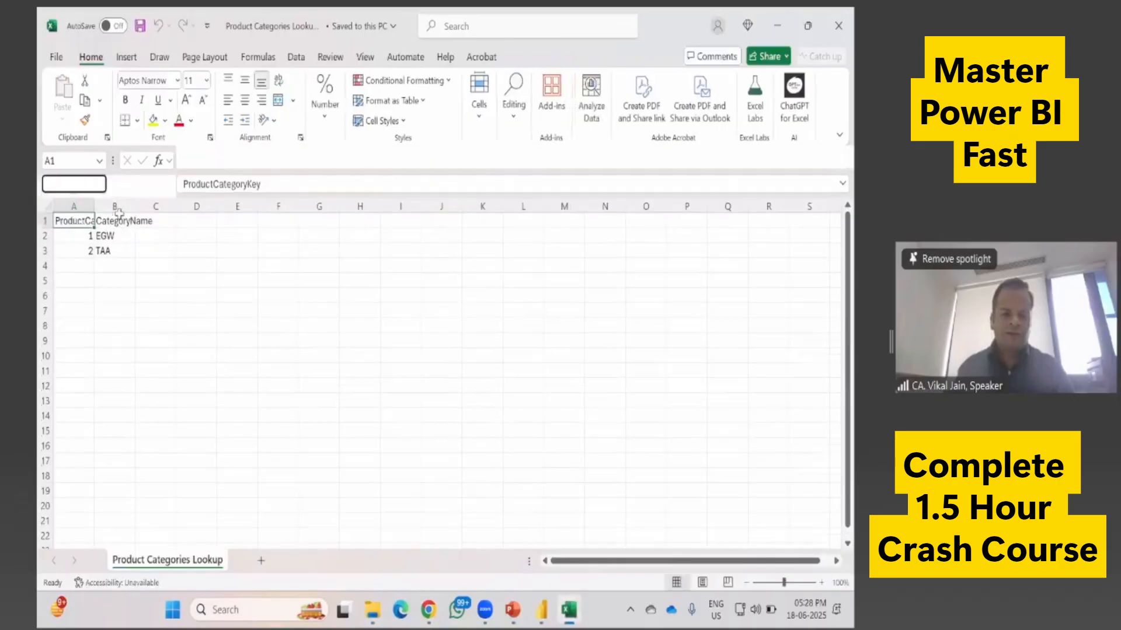
pyautogui.moveTo(120, 239); pyautogui.dragTo(116, 252)
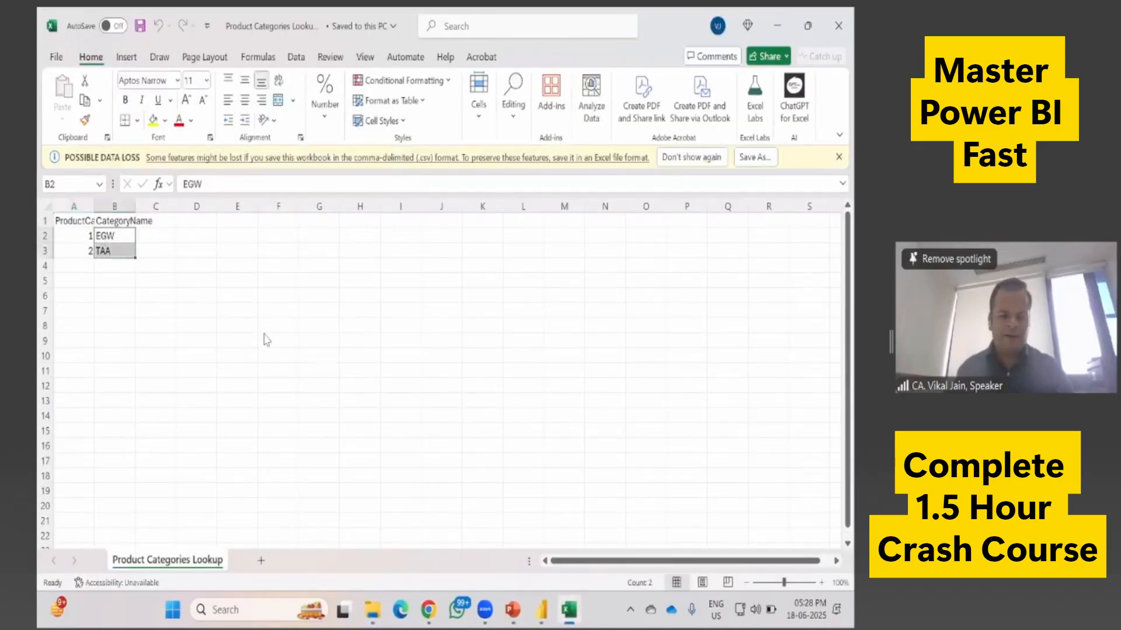
pyautogui.hotkey('ctrl', 'w')
pyautogui.hotkey('alt', 'Tab')
# Step: Open Product Lookup.csv, review its product name, model, description, color and size columns, and close the file
pyautogui.doubleClick(216, 284)
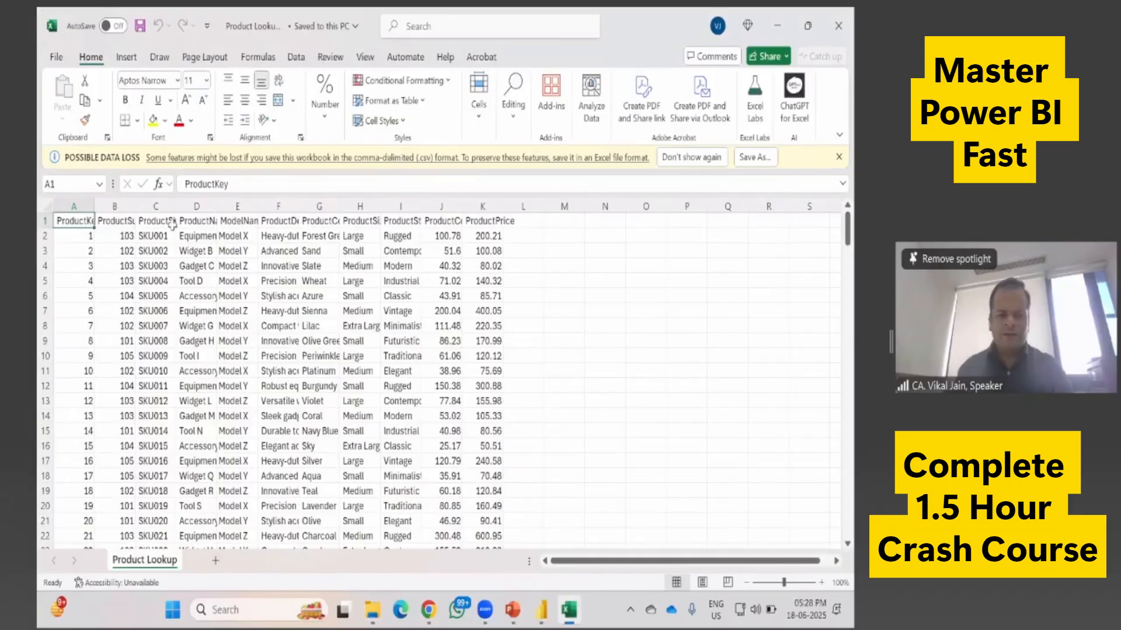
pyautogui.click(195, 235)
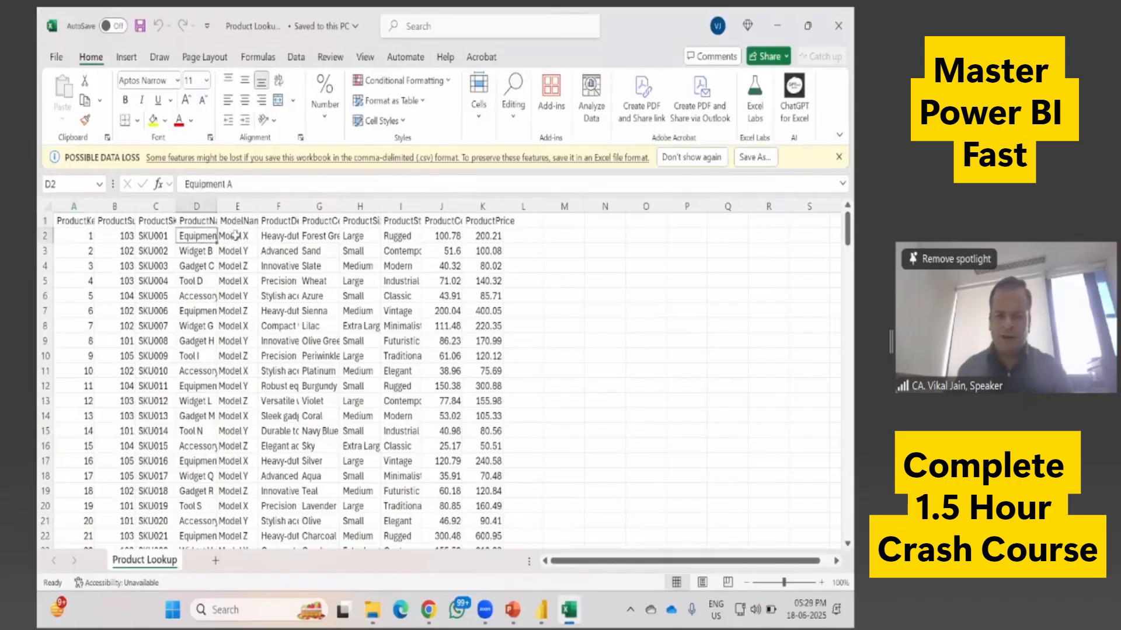
pyautogui.click(236, 236)
pyautogui.click(274, 236)
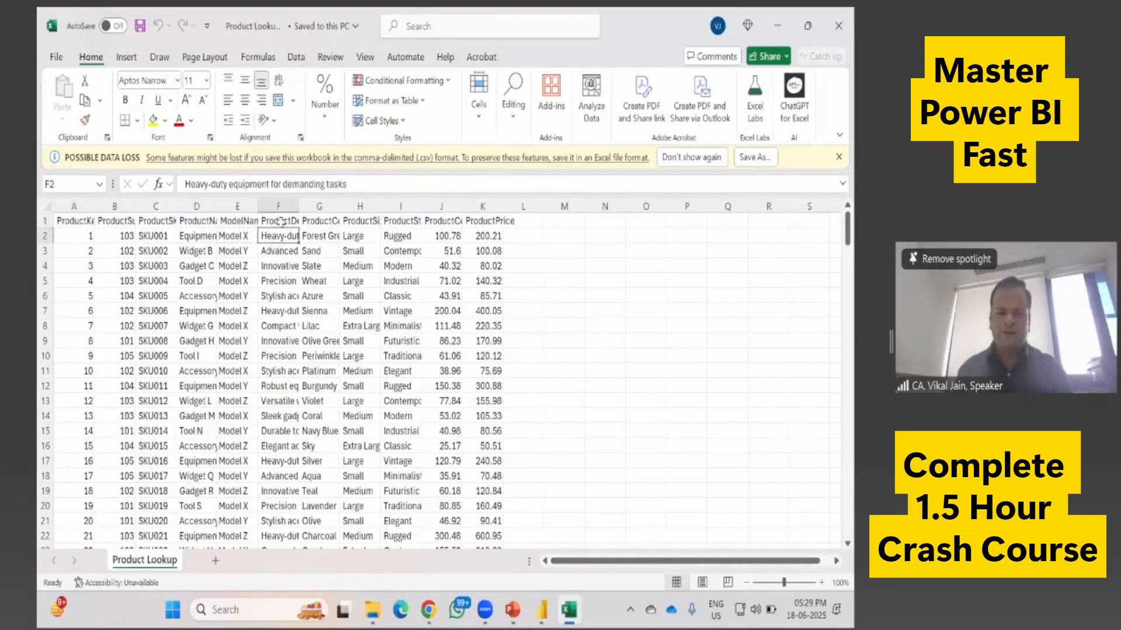
pyautogui.click(320, 224)
pyautogui.click(366, 225)
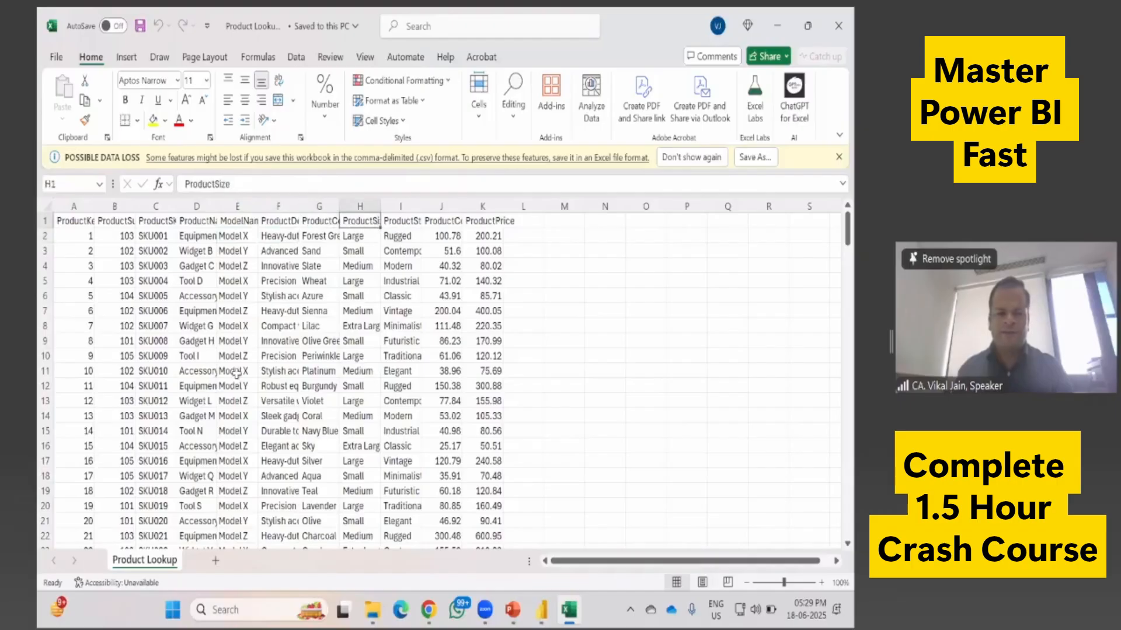
pyautogui.hotkey('alt', 'F4')
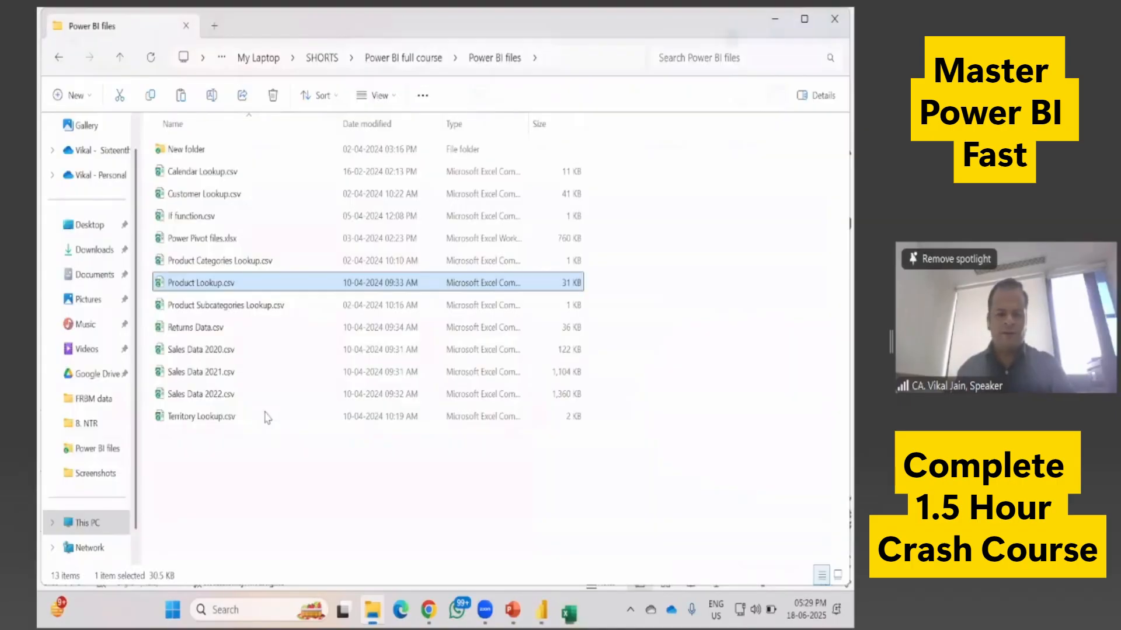
# Step: Open Sales Data 2020.csv, autofit all its columns to review the order data, and close it without saving
pyautogui.doubleClick(256, 350)
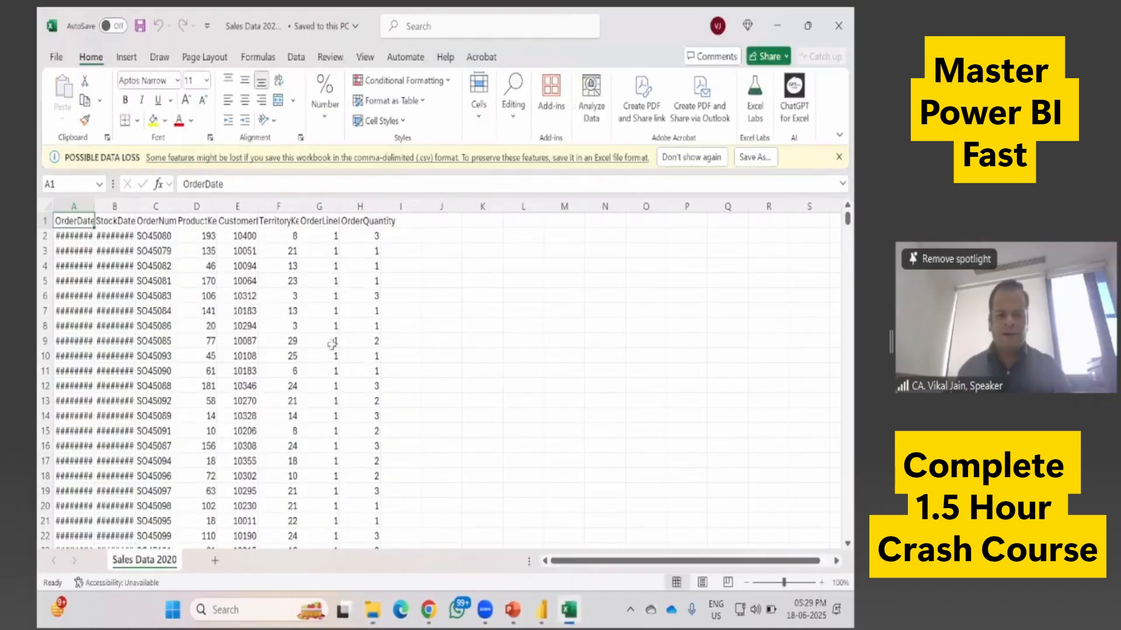
pyautogui.hotkey('ctrl', 'shift', 'End')
pyautogui.hotkey('alt', 'h')
pyautogui.press('o')
pyautogui.press('i')
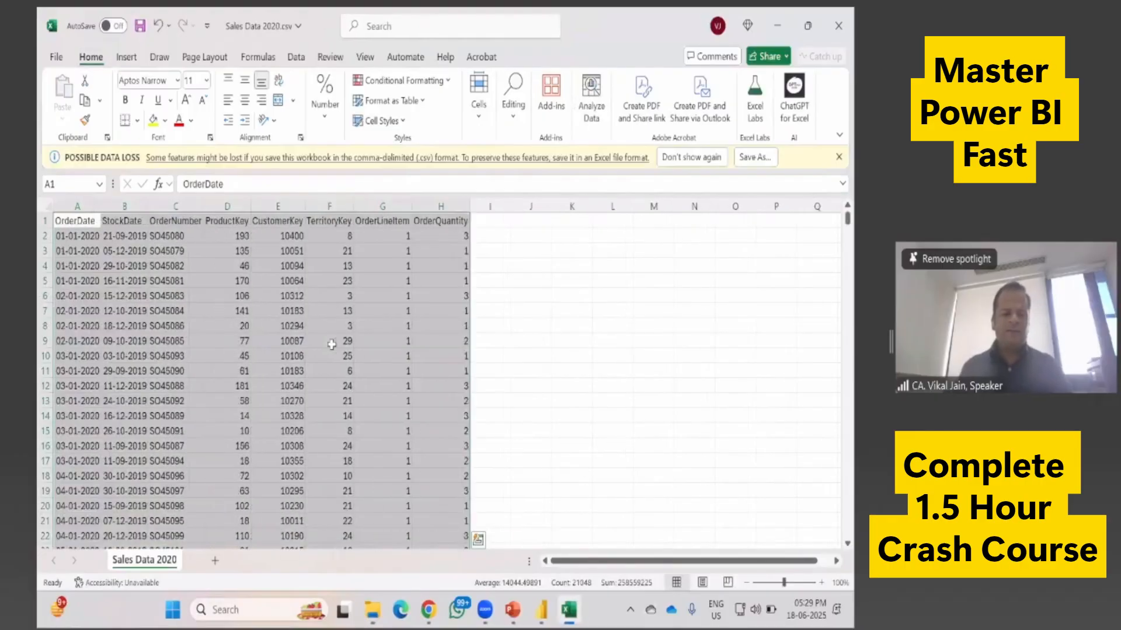
pyautogui.click(329, 370)
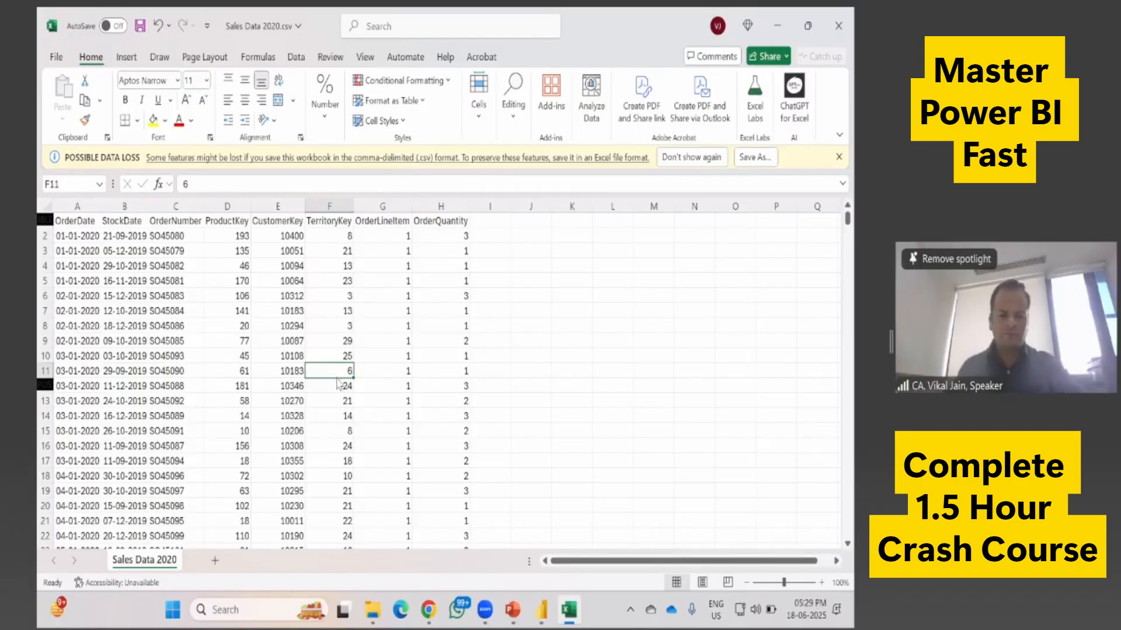
pyautogui.hotkey('alt', 'F4')
pyautogui.click(516, 419)
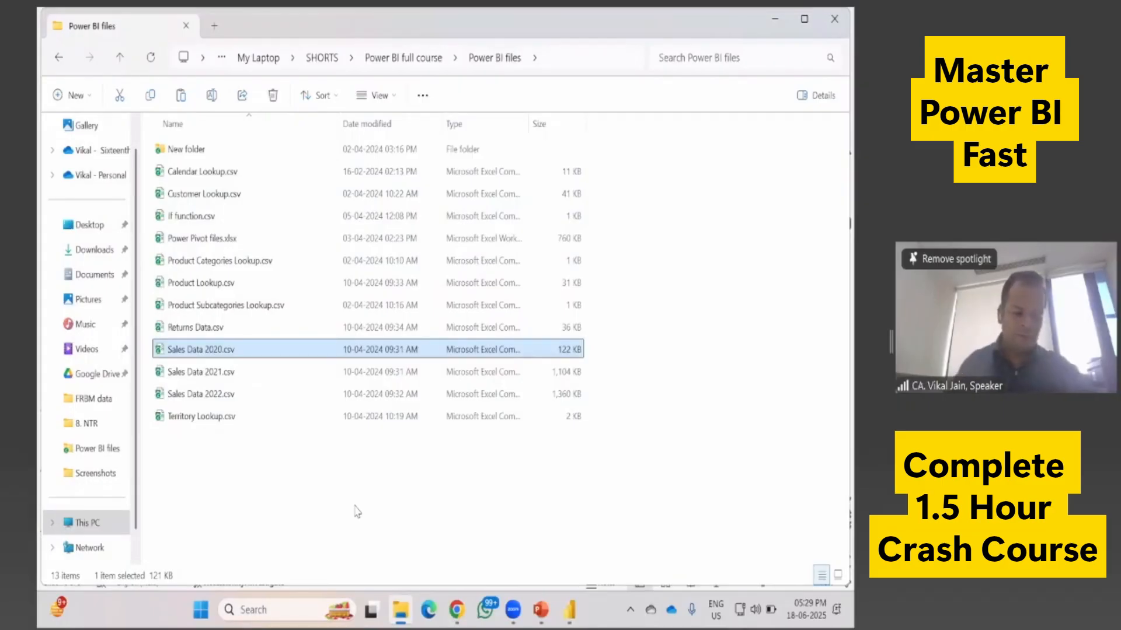
# Step: Switch to Power BI Desktop, start an Excel workbook import, and browse to the Power BI files folder using its path copied from File Explorer
pyautogui.click(570, 610)
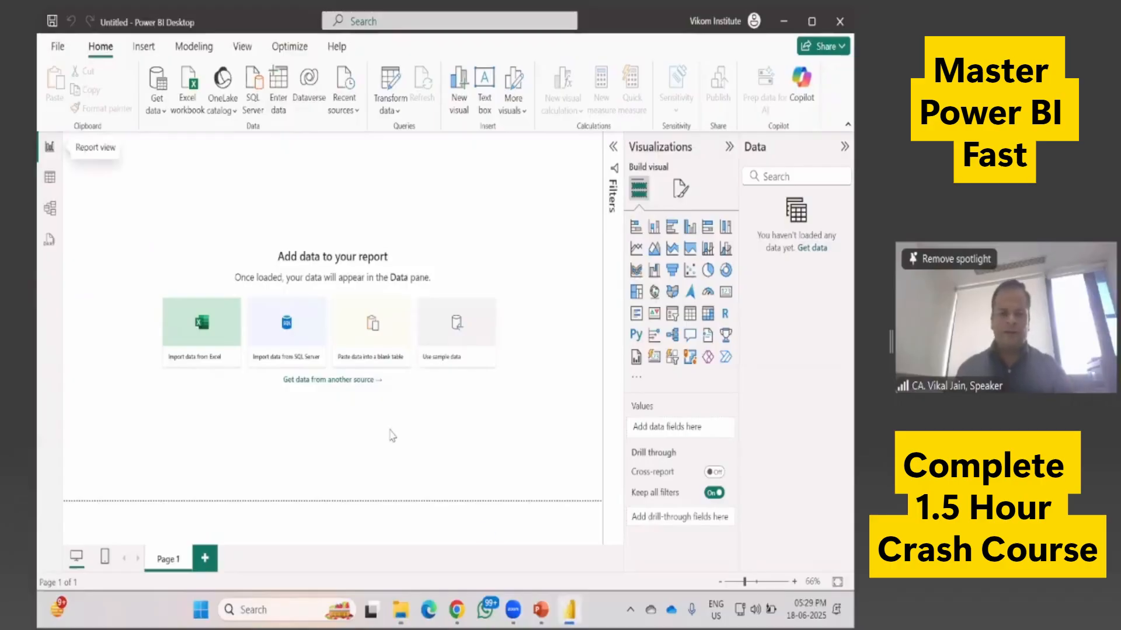
pyautogui.click(195, 115)
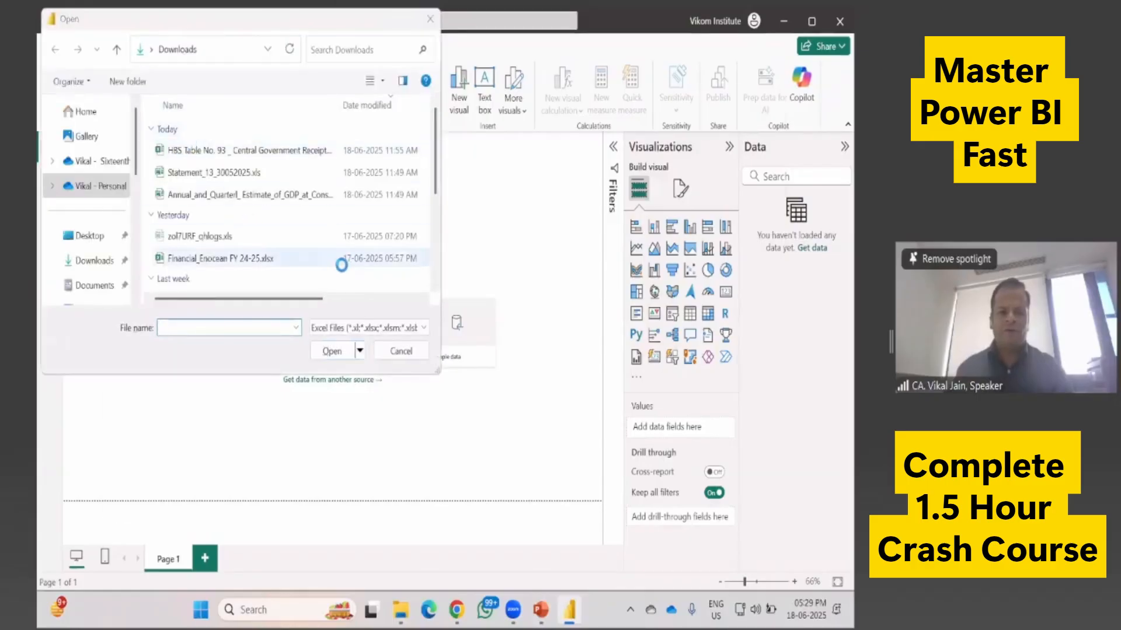
pyautogui.hotkey('alt', 'Tab')
pyautogui.hotkey('alt', 'd')
pyautogui.hotkey('ctrl', 'c')
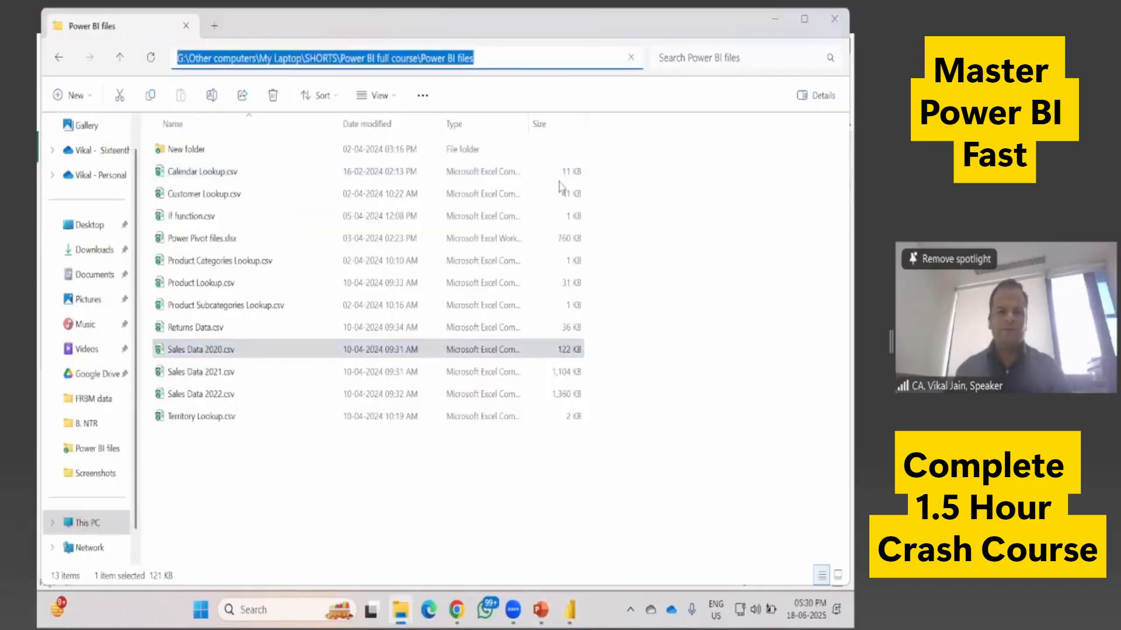
pyautogui.hotkey('alt', 'Tab')
pyautogui.hotkey('ctrl', 'v')
pyautogui.click(346, 357)
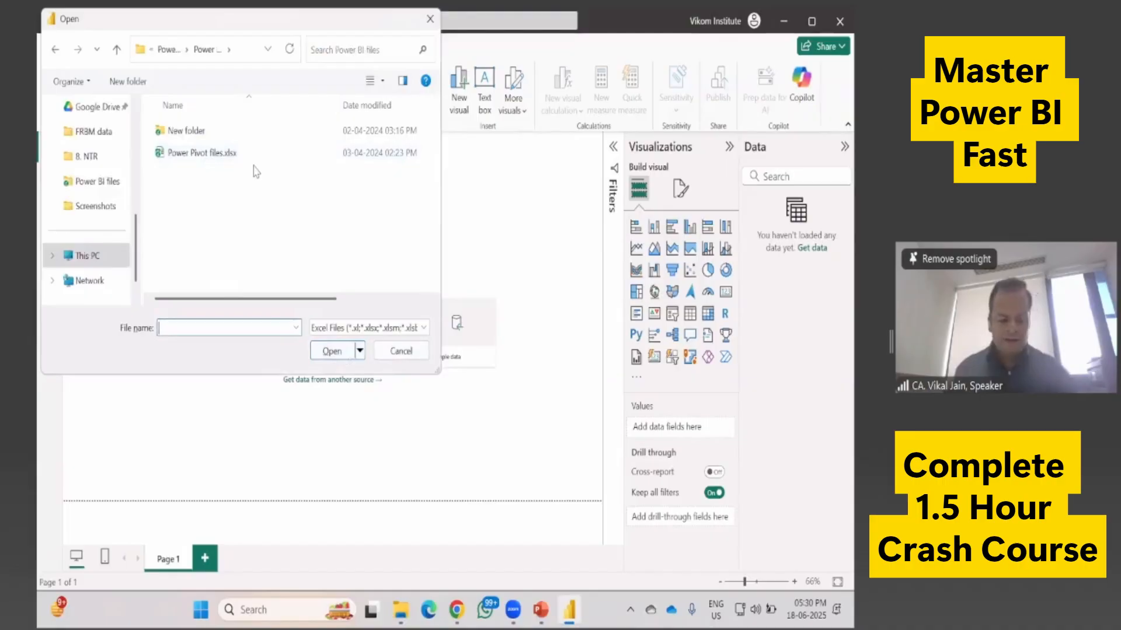
# Step: Compare the file picker with the folder, list All Files (*.*) in it, and cancel the Excel import
pyautogui.hotkey('alt', 'Tab')
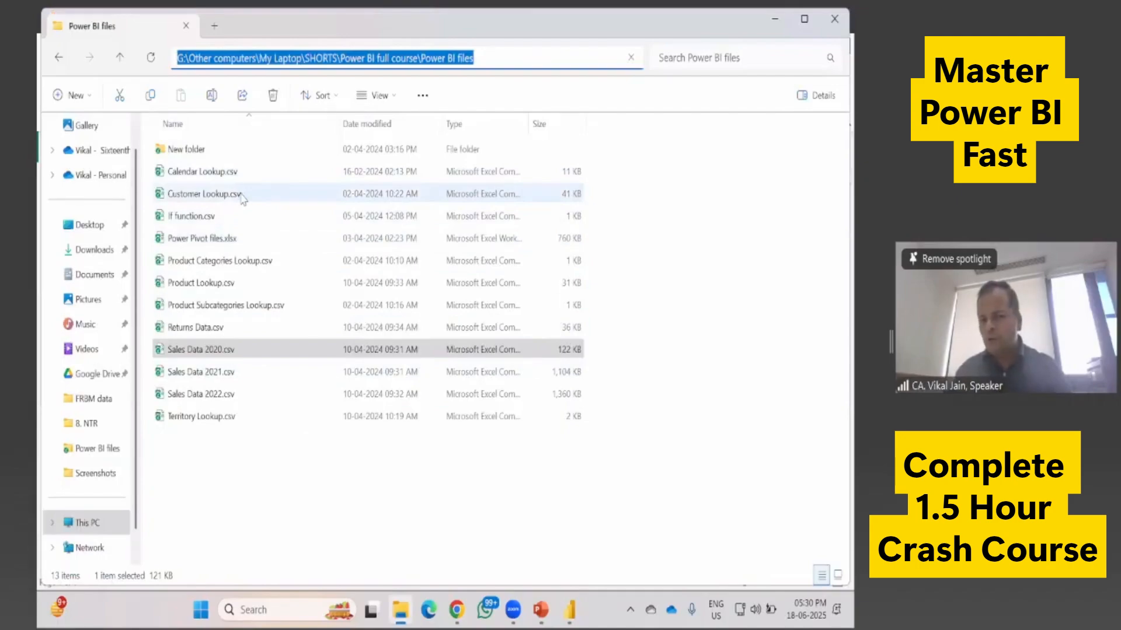
pyautogui.hotkey('alt', 'Tab')
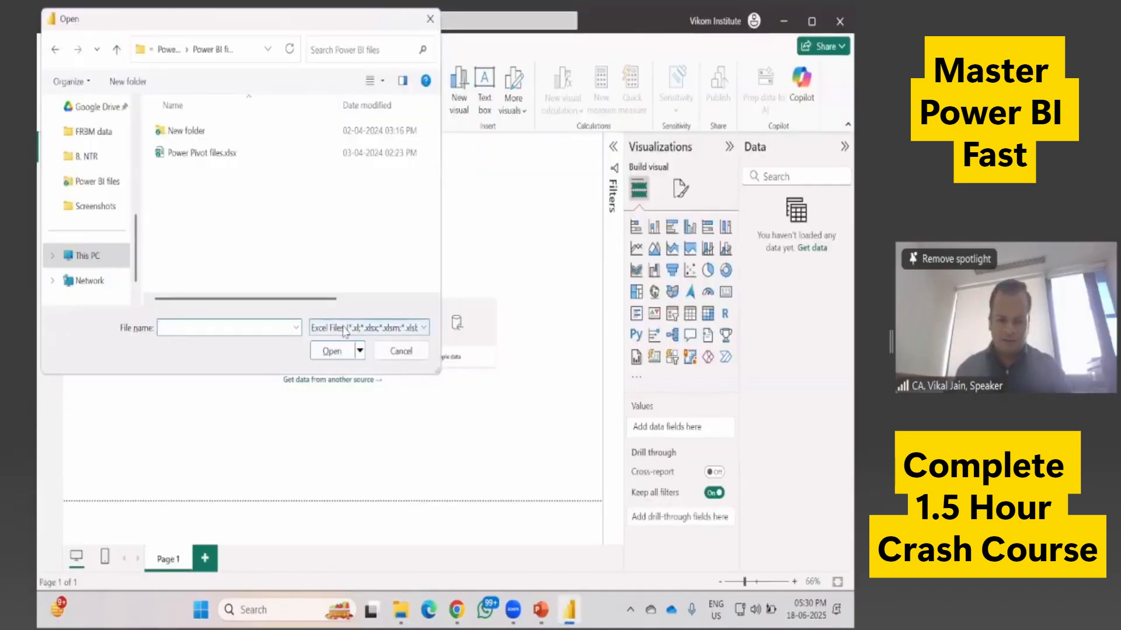
pyautogui.click(330, 327)
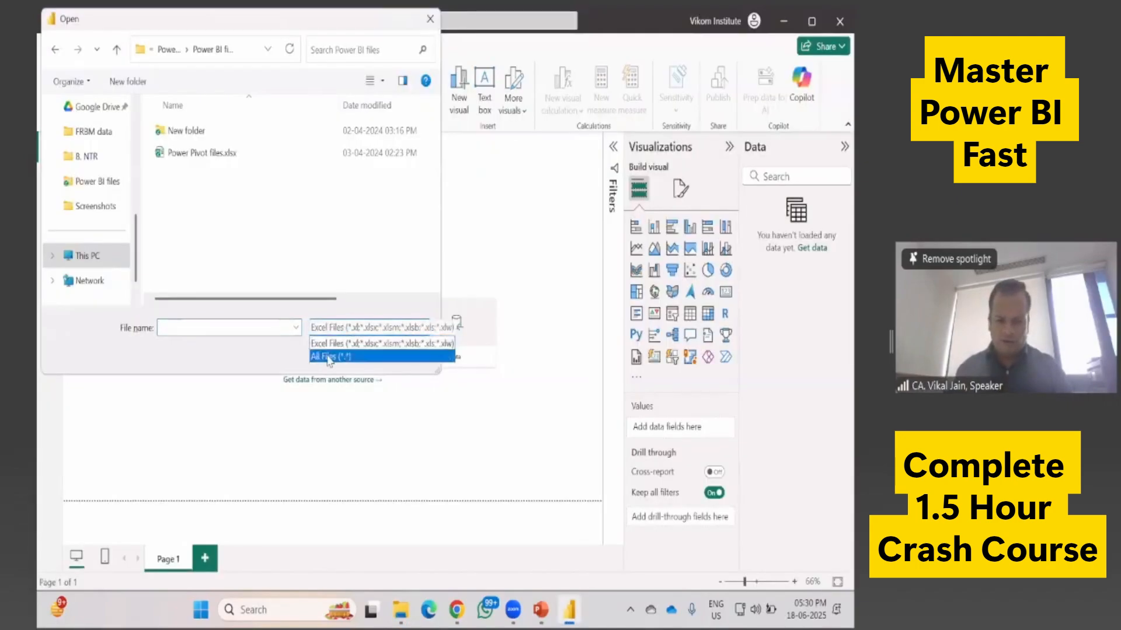
pyautogui.click(329, 356)
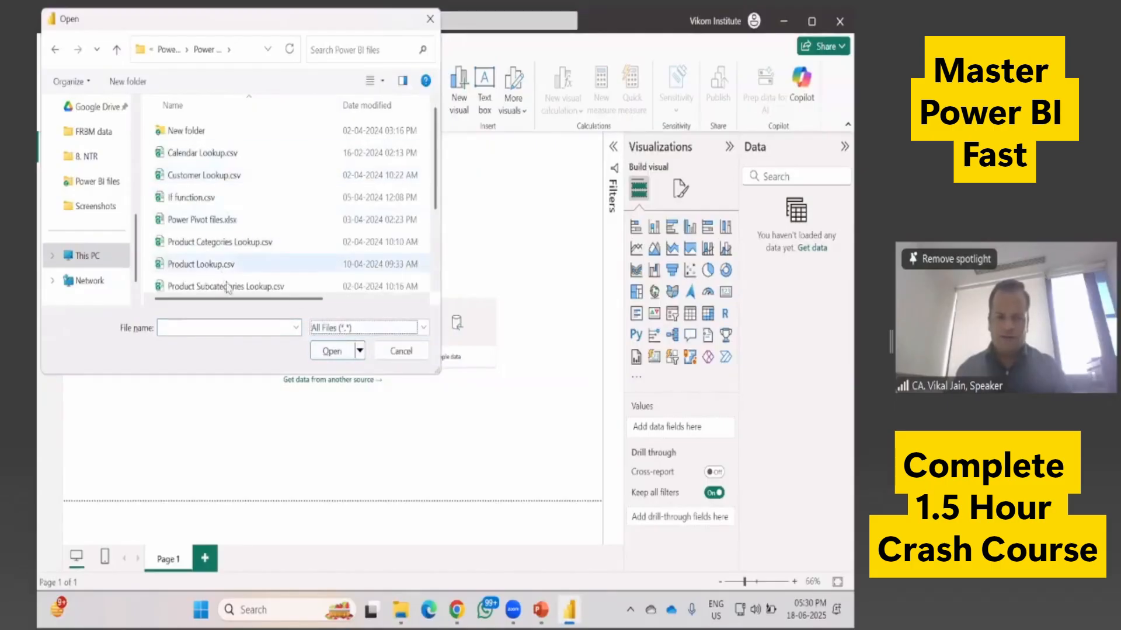
pyautogui.press('Escape')
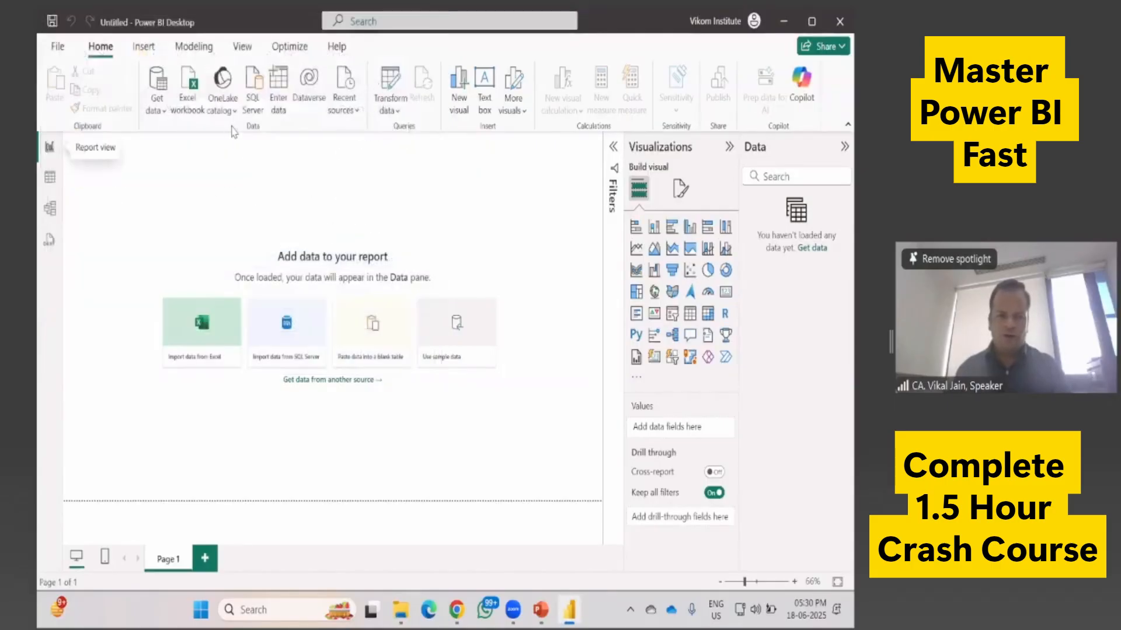
# Step: Start a Text/CSV import, browse to the copied Power BI files folder path, and open Sales Data 2020.csv in the import preview
pyautogui.click(157, 105)
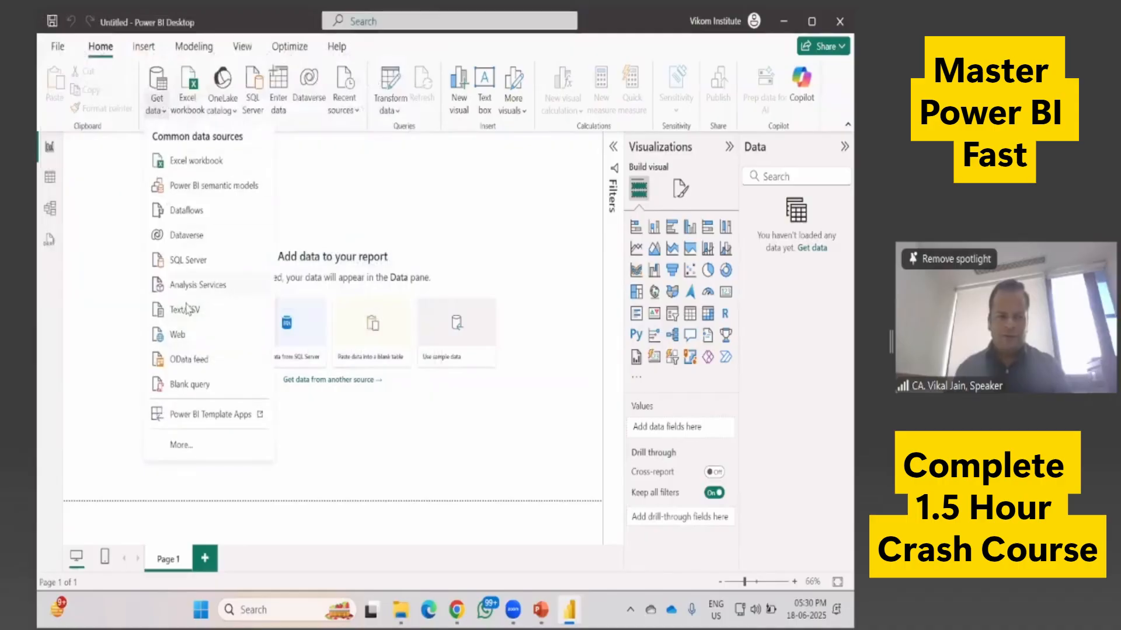
pyautogui.click(198, 310)
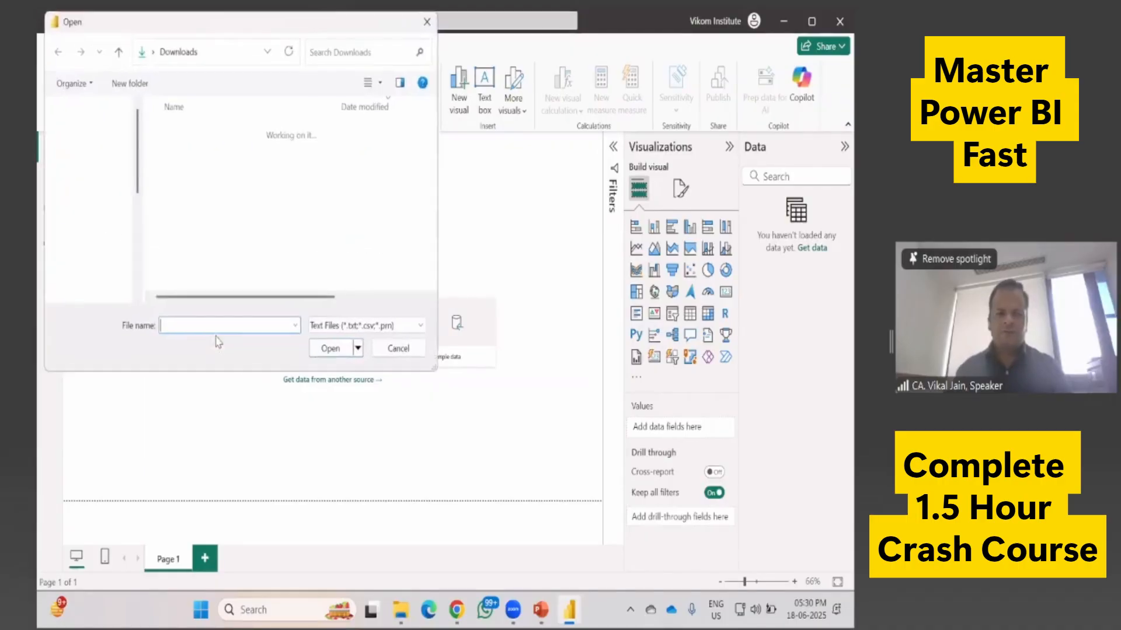
pyautogui.hotkey('ctrl', 'v')
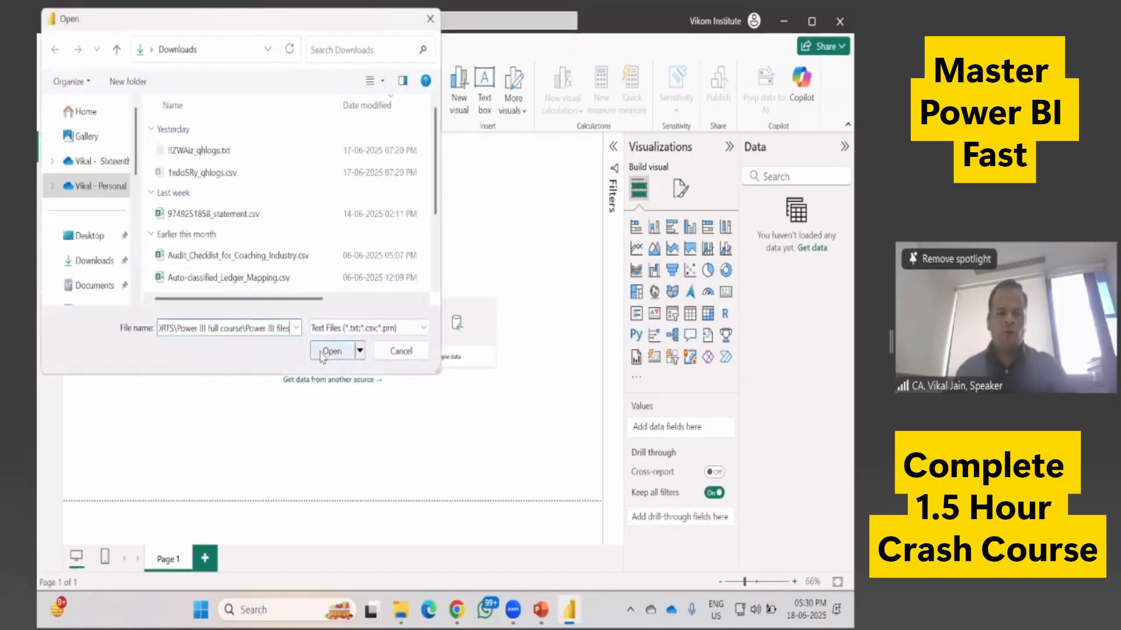
pyautogui.click(322, 352)
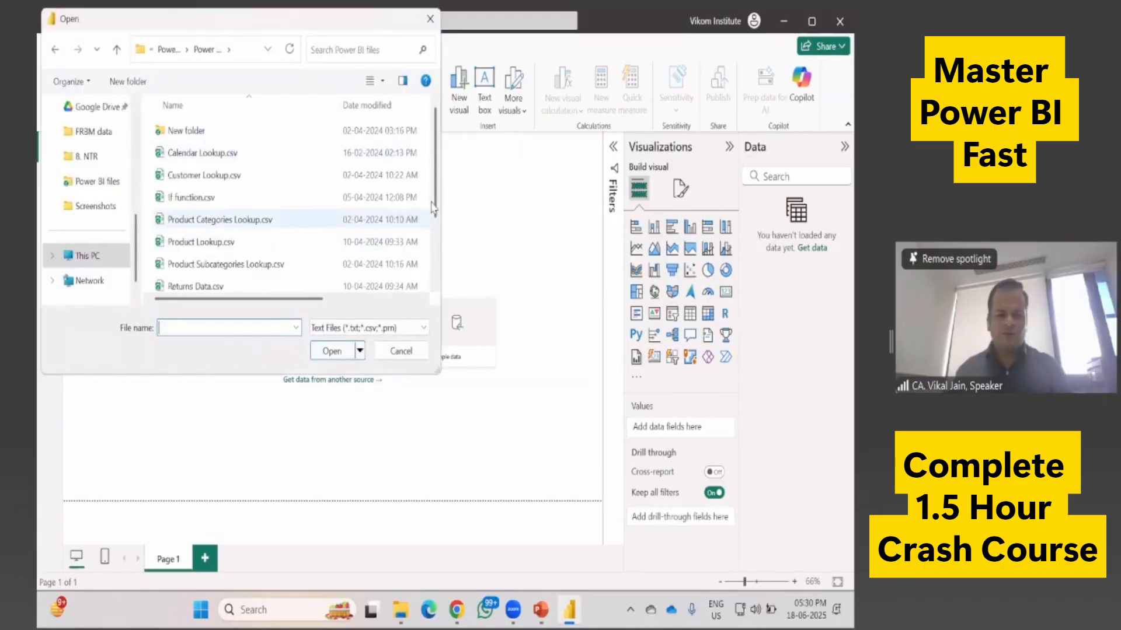
pyautogui.scroll(-2, 434, 208)
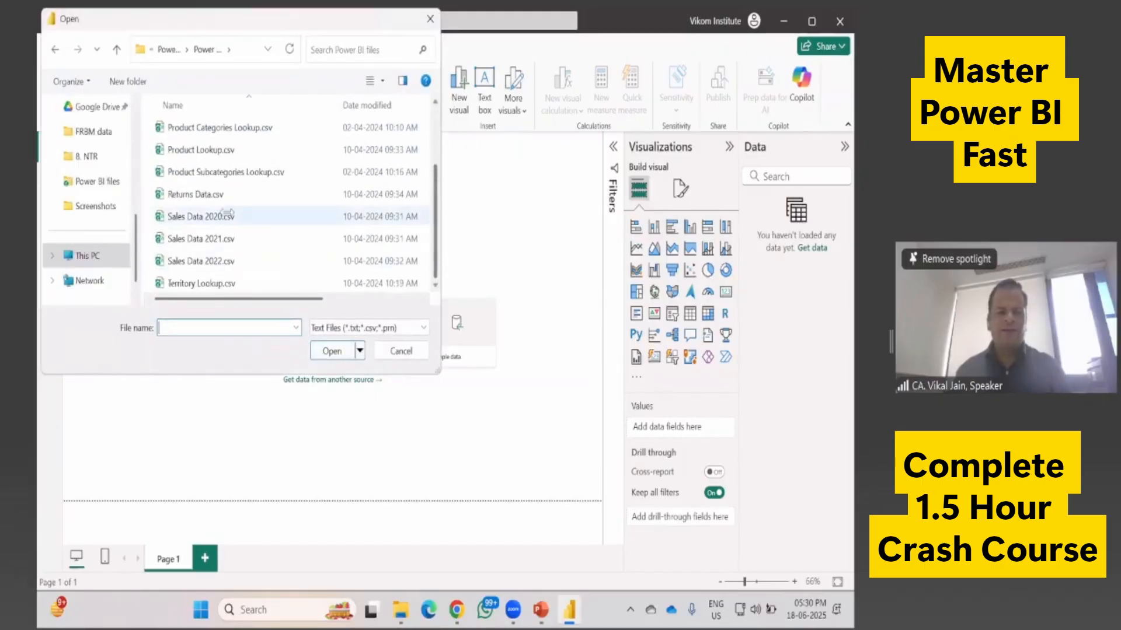
pyautogui.scroll(2, 279, 239)
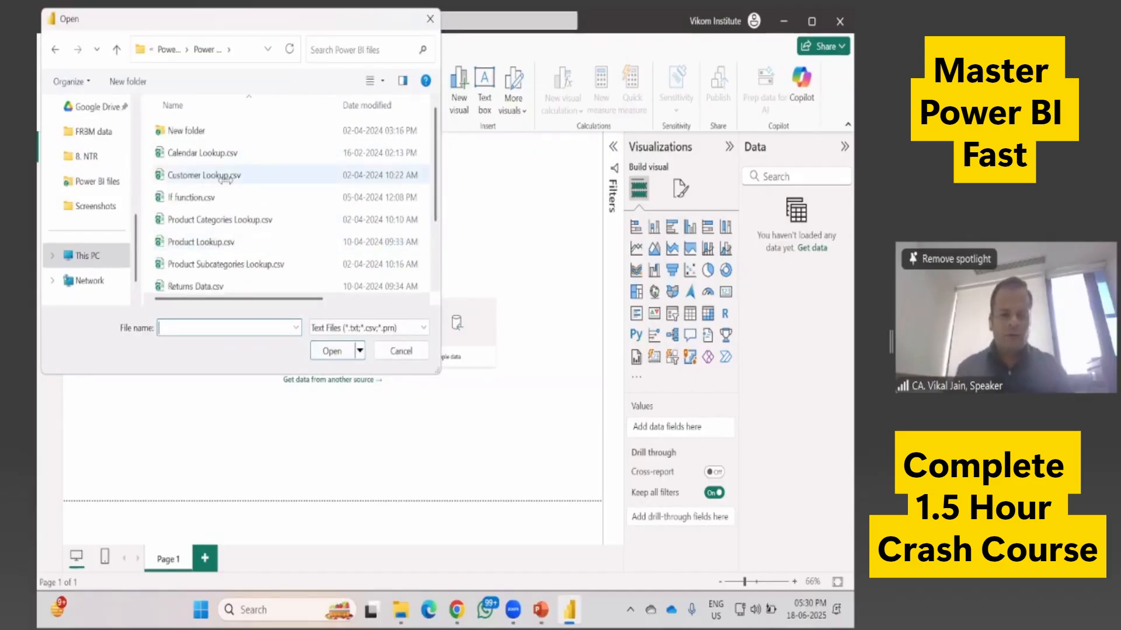
pyautogui.scroll(-2, 226, 179)
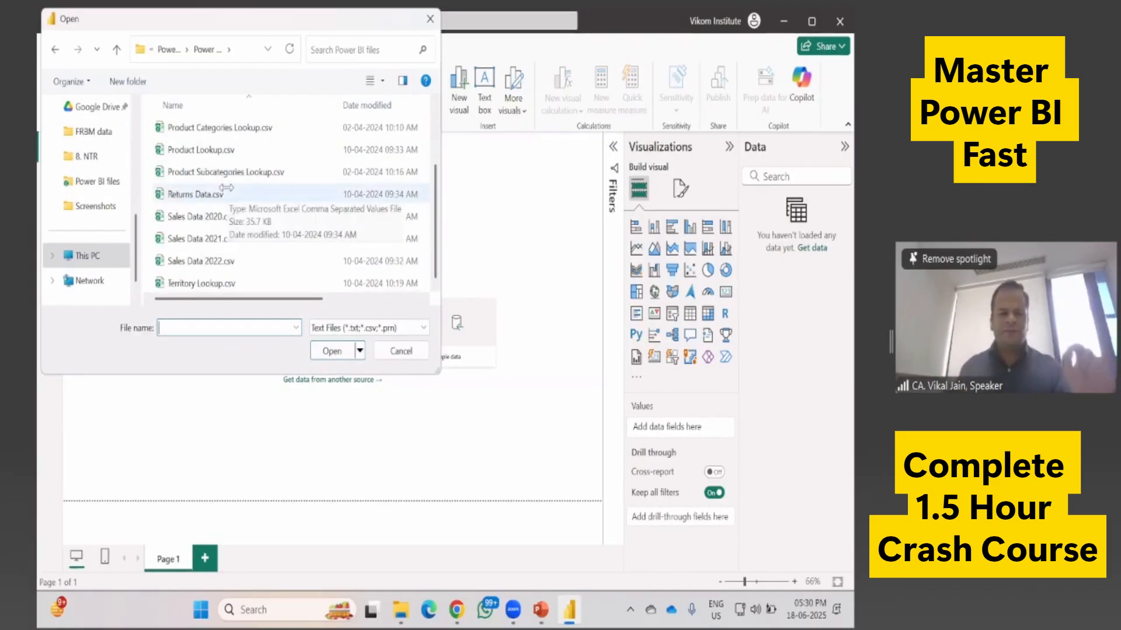
pyautogui.click(213, 217)
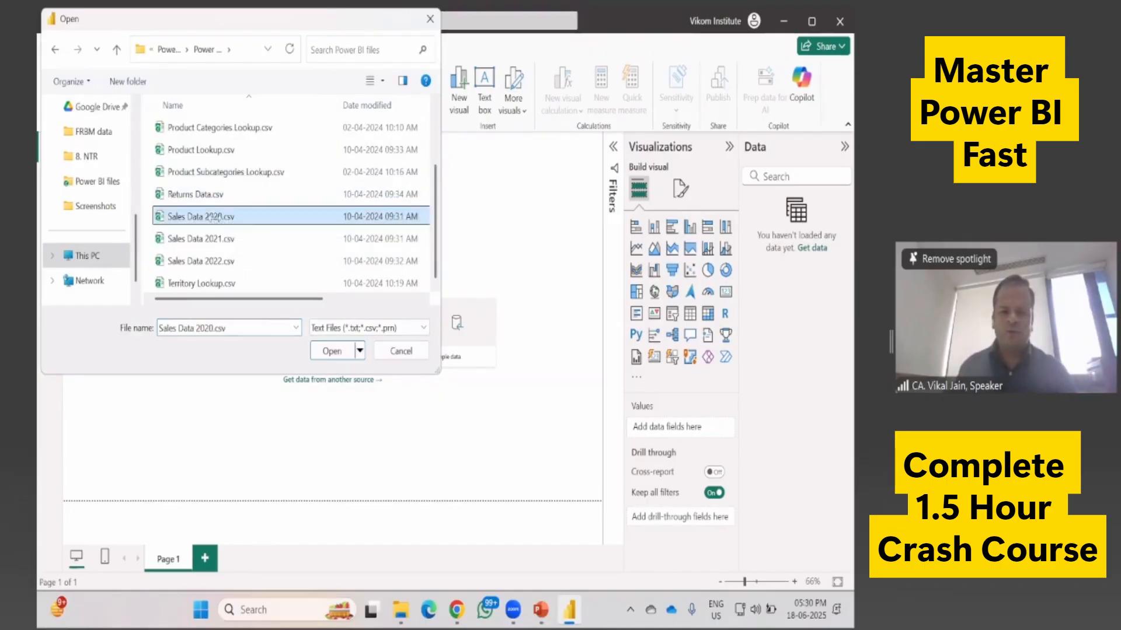
pyautogui.click(333, 351)
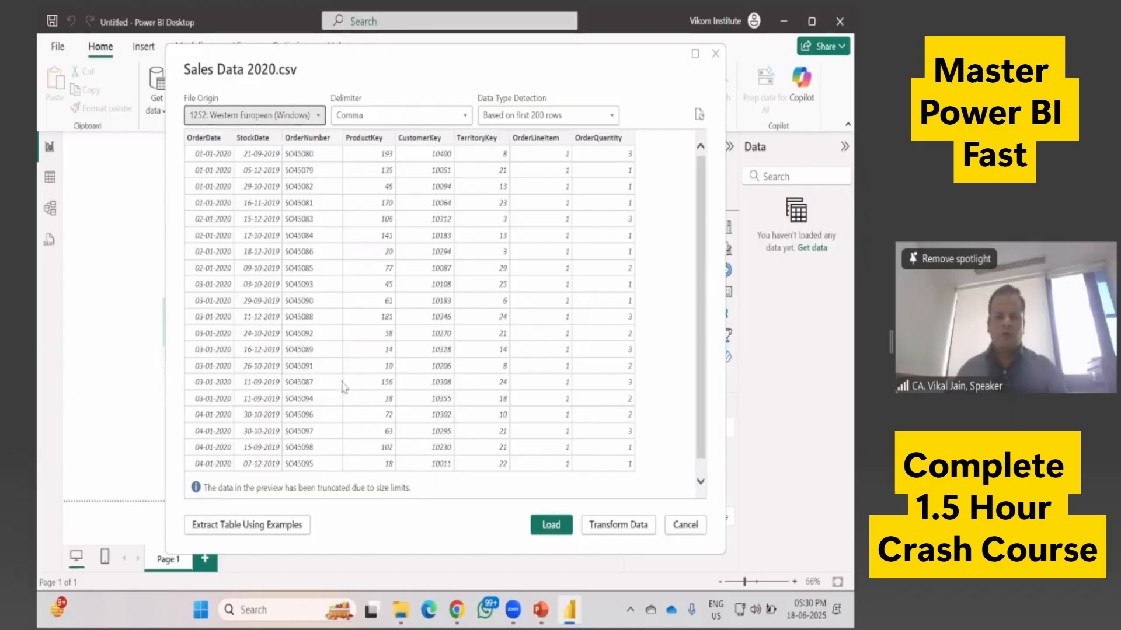
# Step: Switch to PowerPoint and review the Basic Concept slide on Load versus Transformation, comparing it with the import preview's options
pyautogui.hotkey('alt', 'Tab')
pyautogui.hotkey('alt', 'Tab')
pyautogui.scroll(-1, 91, 408)
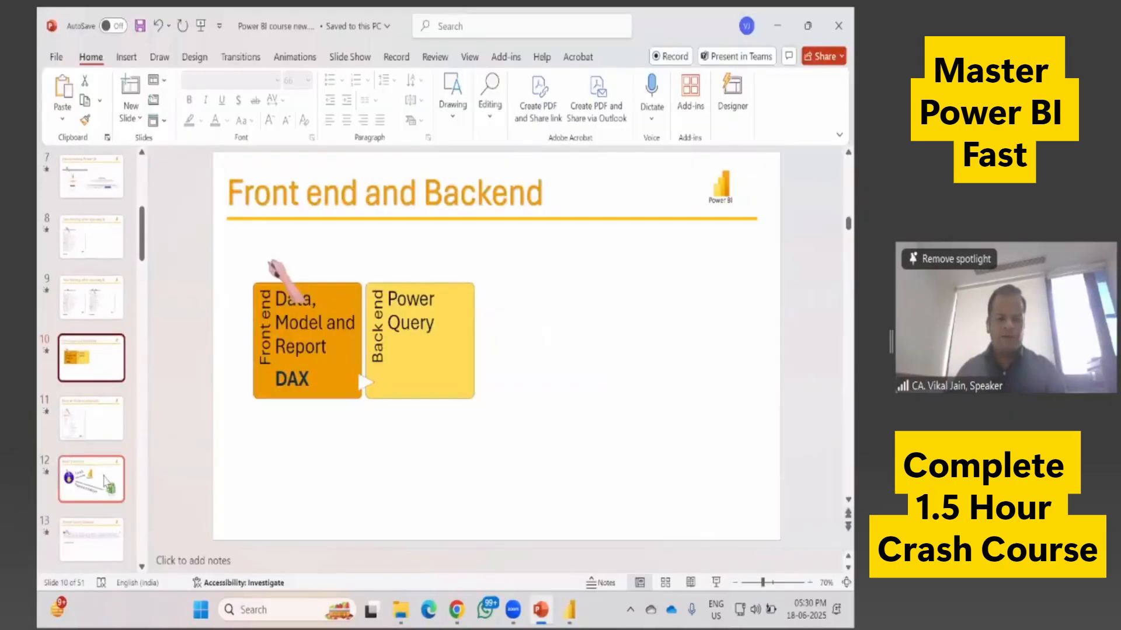
pyautogui.click(105, 482)
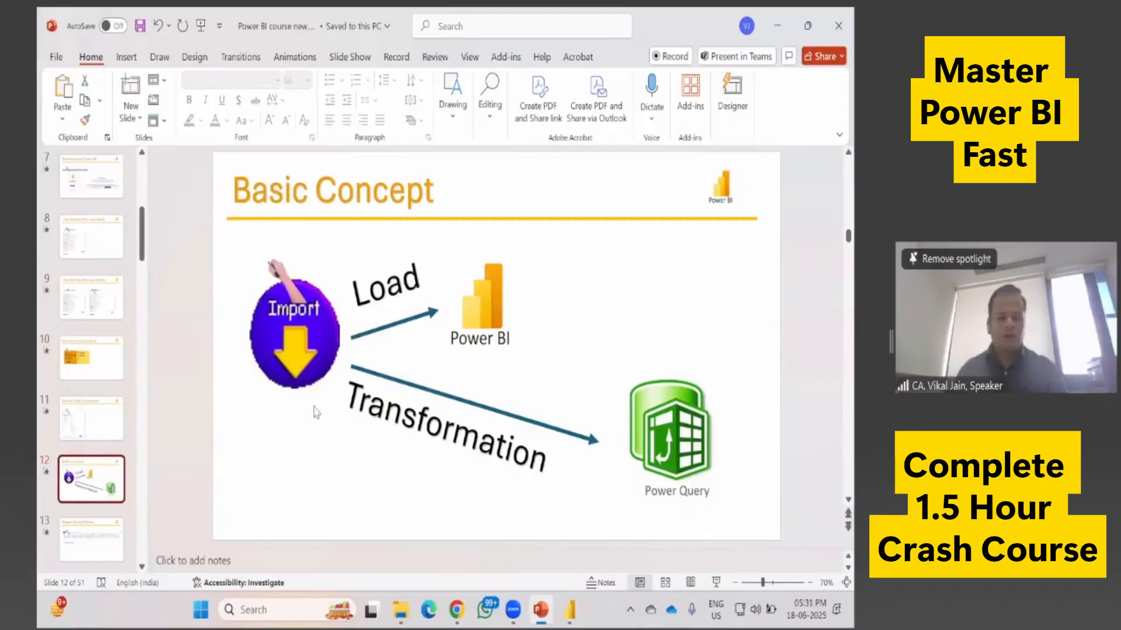
pyautogui.hotkey('alt', 'Tab')
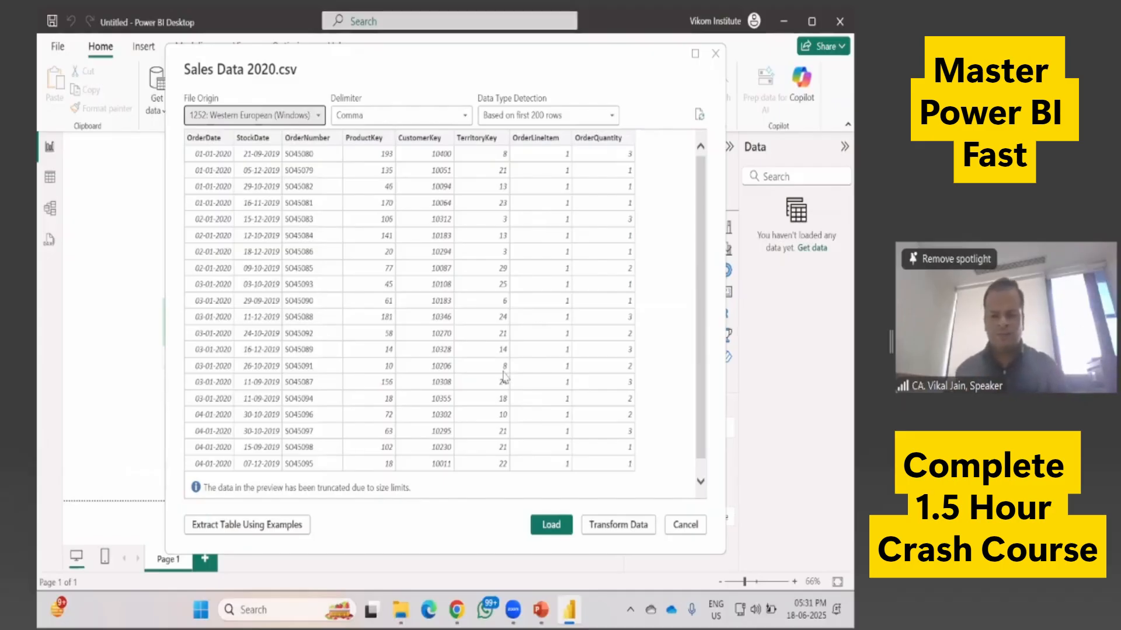
pyautogui.hotkey('alt', 'Tab')
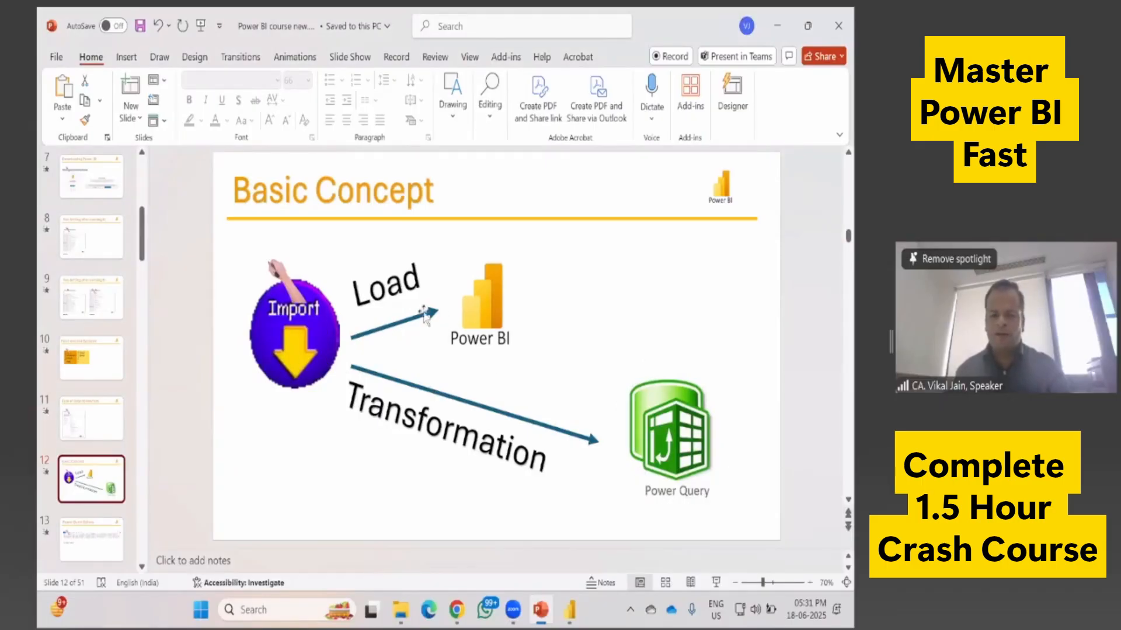
# Step: Return to the Power BI import preview and send Sales Data 2020.csv to Power Query with Transform Data
pyautogui.hotkey('alt', 'Tab')
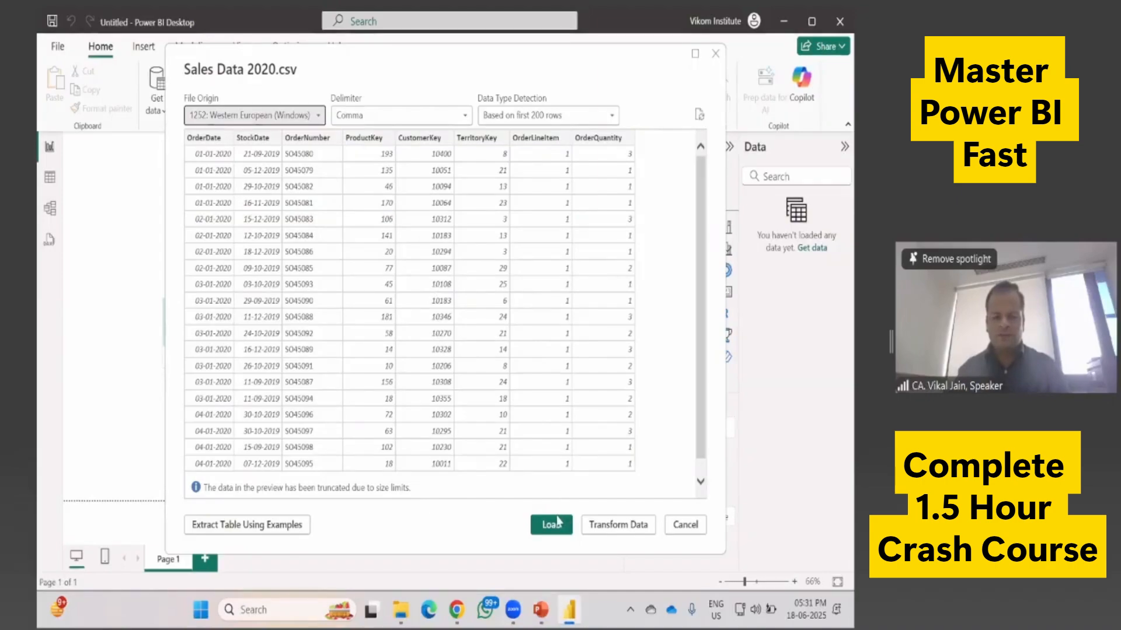
pyautogui.click(619, 528)
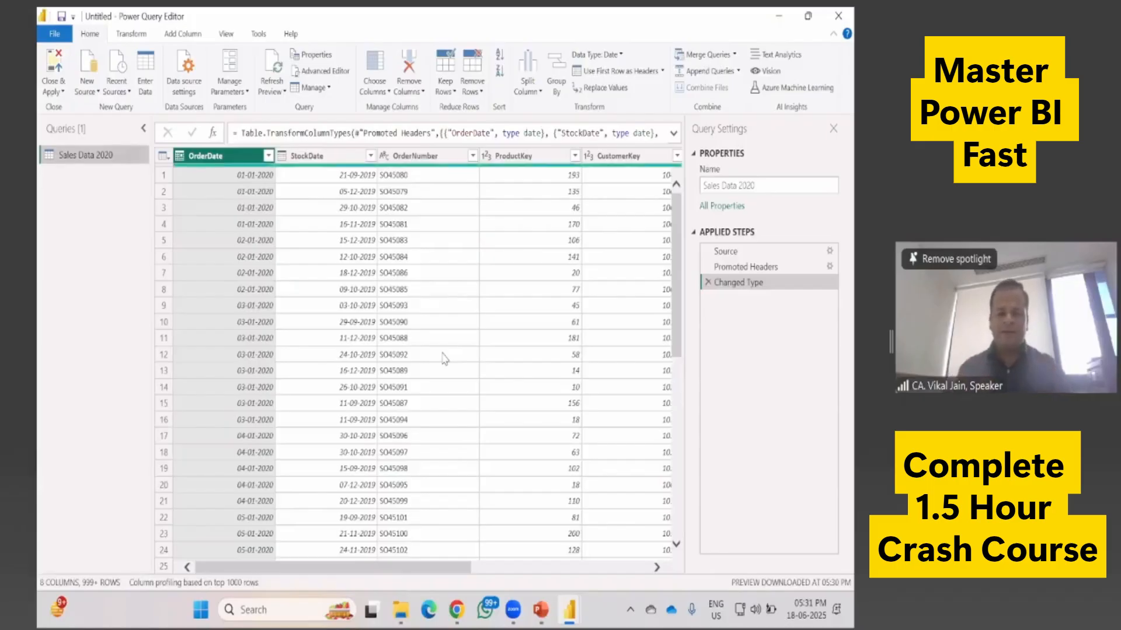
# Step: Start Excel with a blank workbook and launch its Power Query Editor
pyautogui.press('super+r')
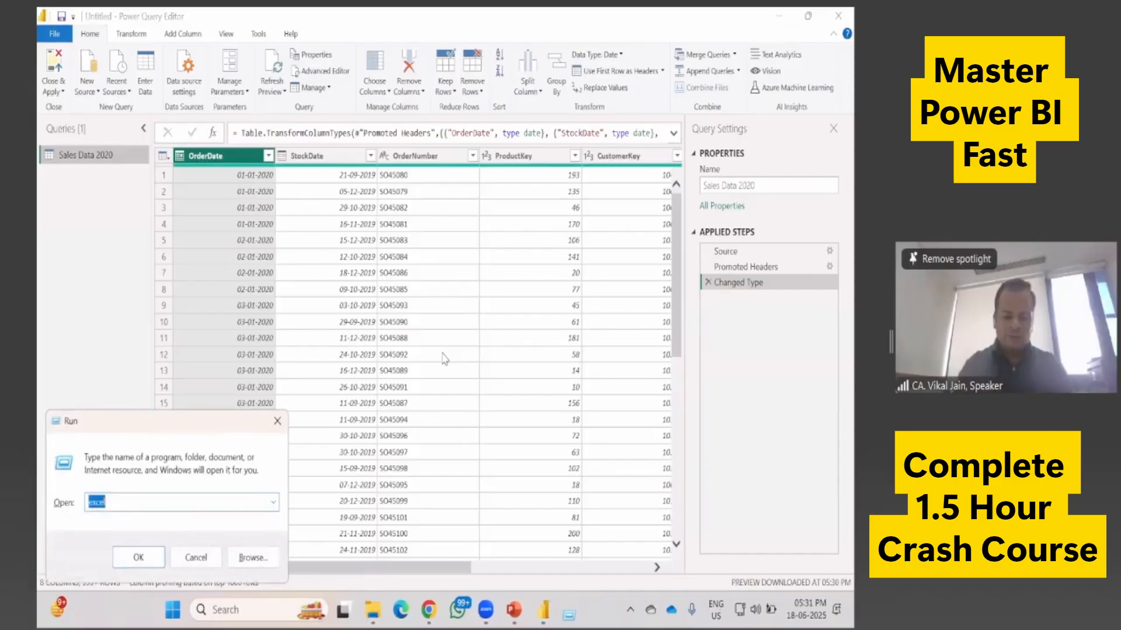
pyautogui.write('excel')
pyautogui.press('Return')
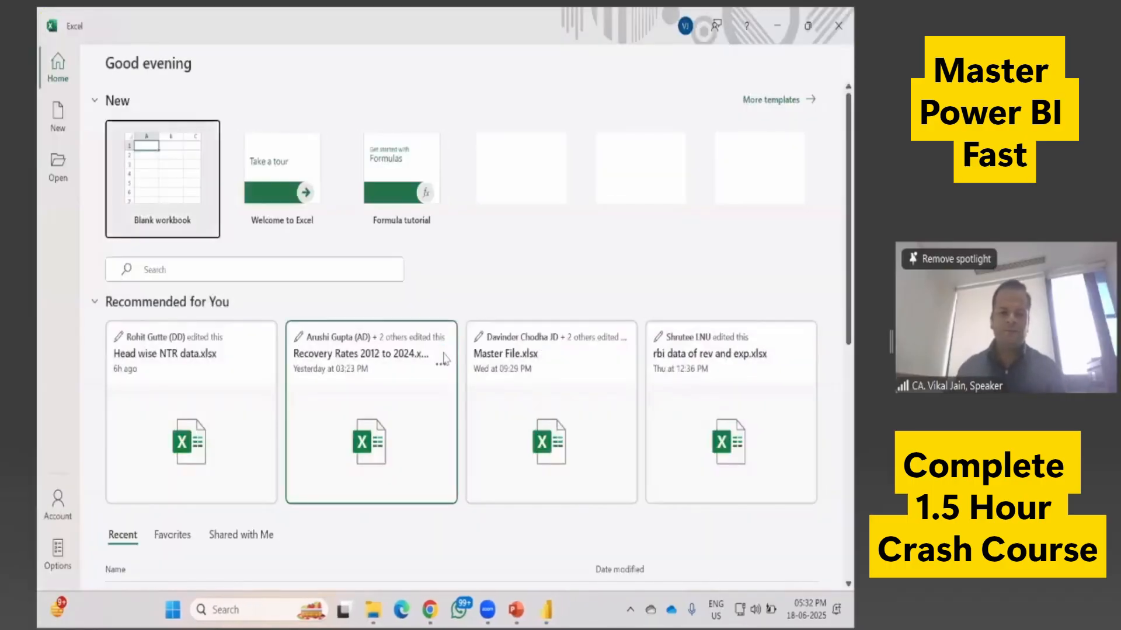
pyautogui.click(193, 188)
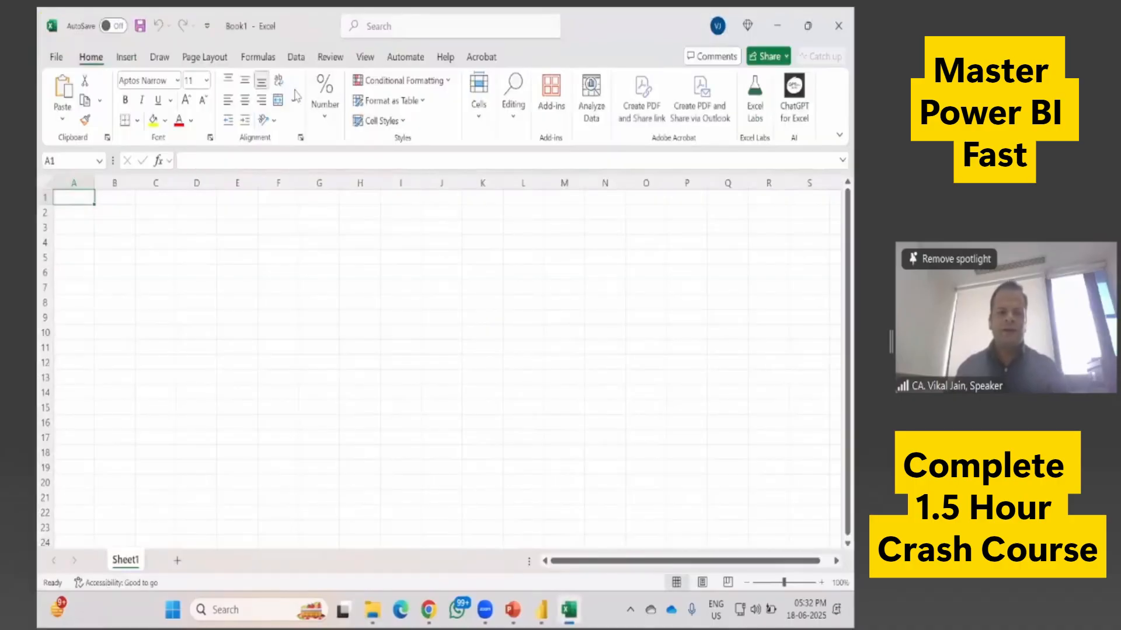
pyautogui.click(297, 60)
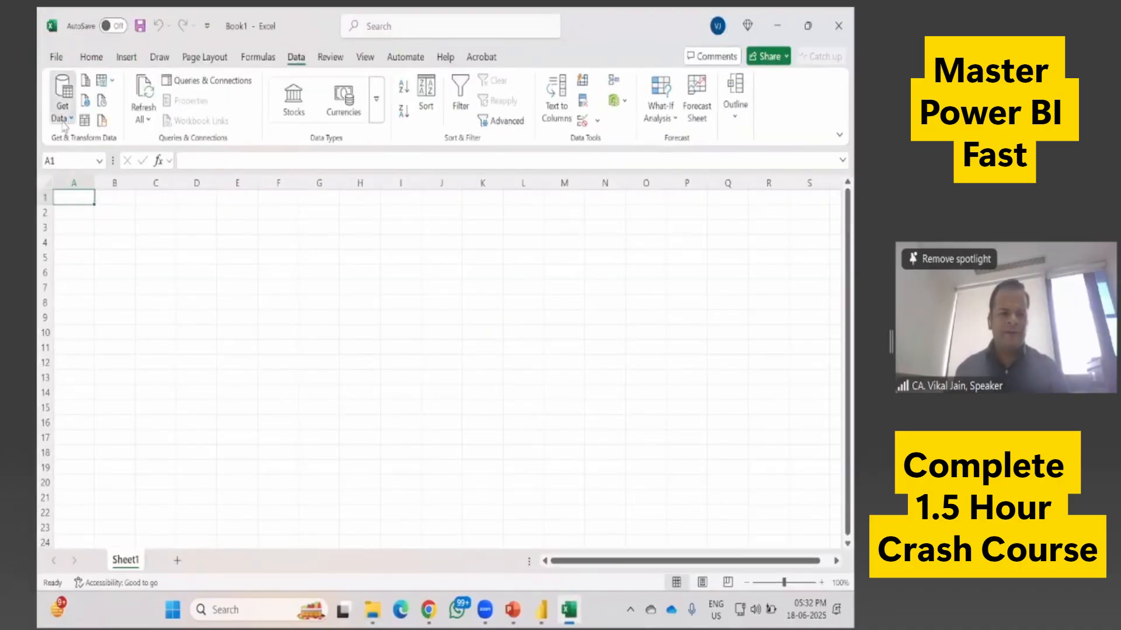
pyautogui.click(62, 111)
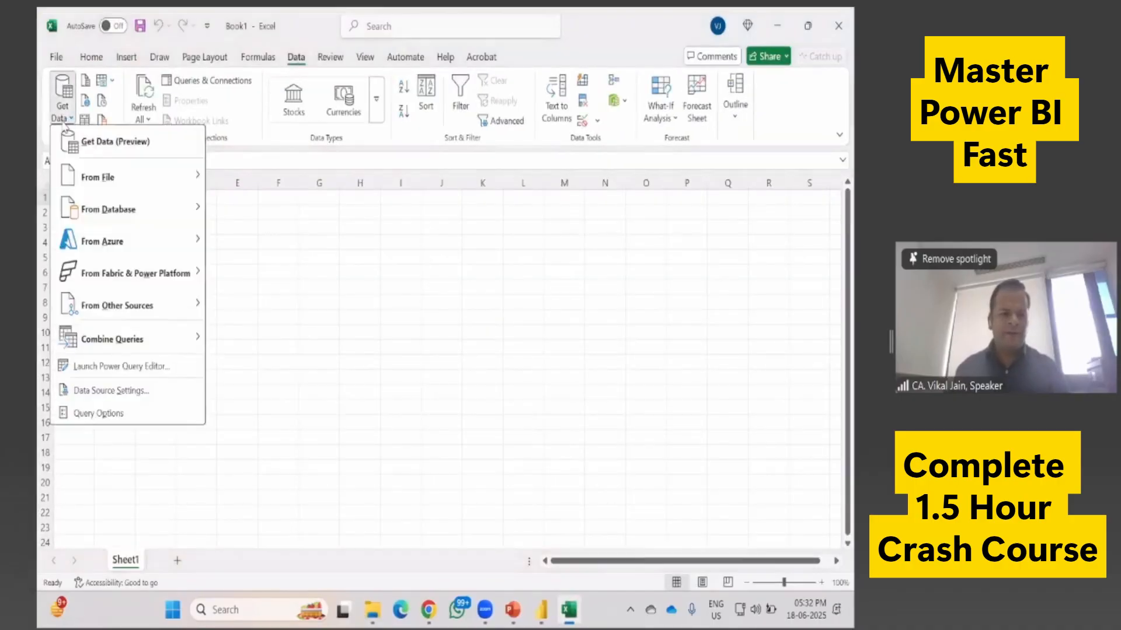
pyautogui.click(122, 367)
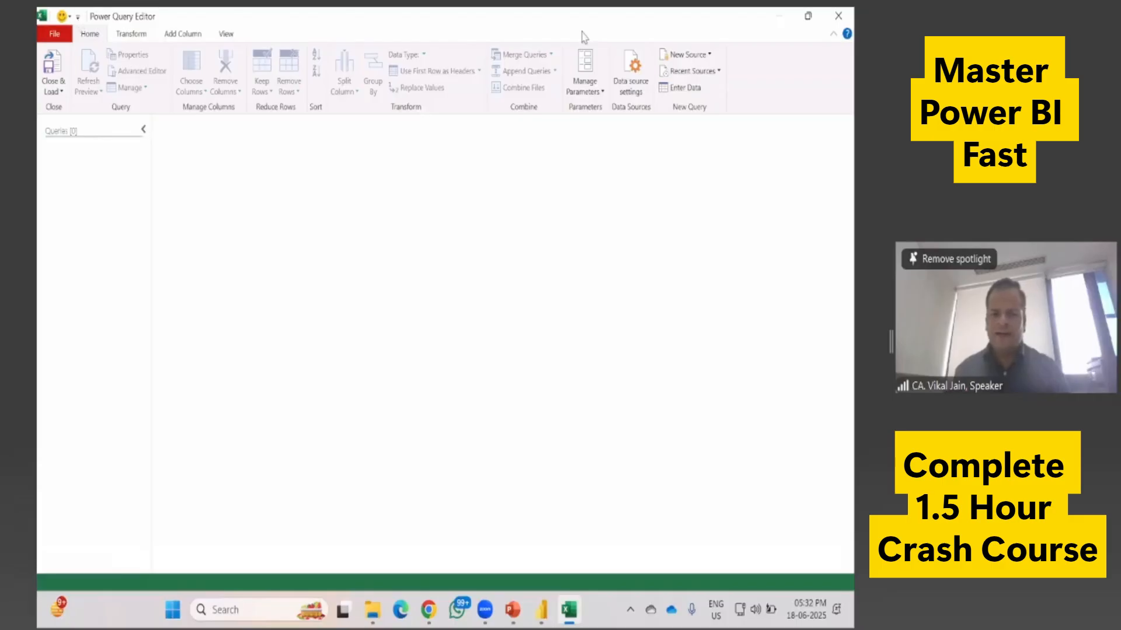
# Step: Compare Excel's Power Query Editor with the Power BI one, and close the Excel editor and workbook
pyautogui.hotkey('alt', 'Tab')
pyautogui.press('Tab')
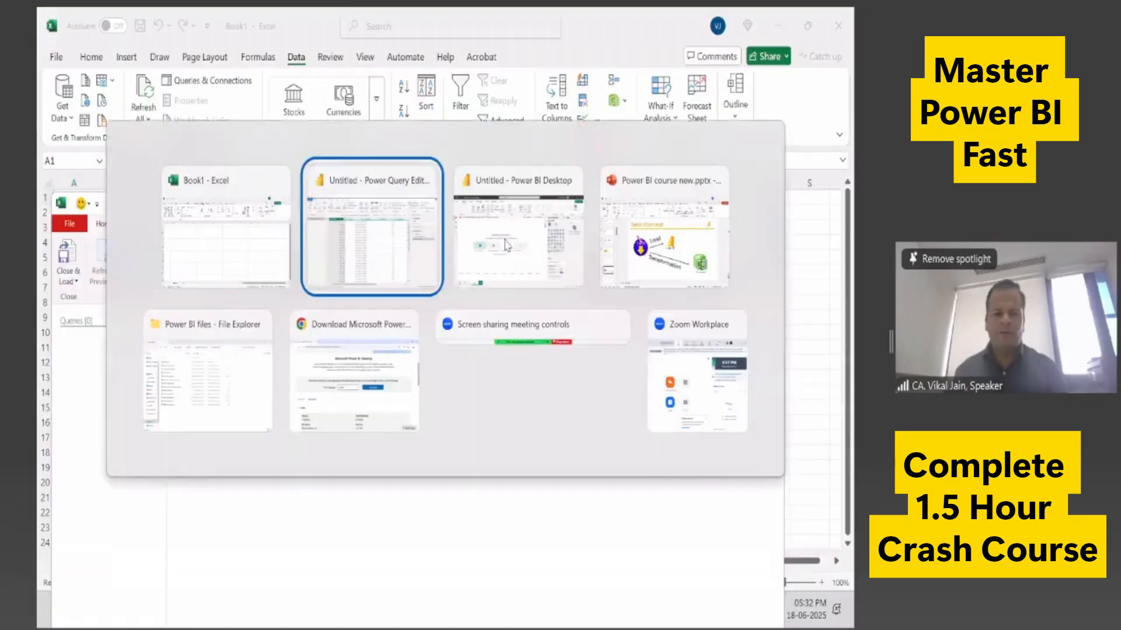
pyautogui.hotkey('alt', 'Tab')
pyautogui.press('Tab')
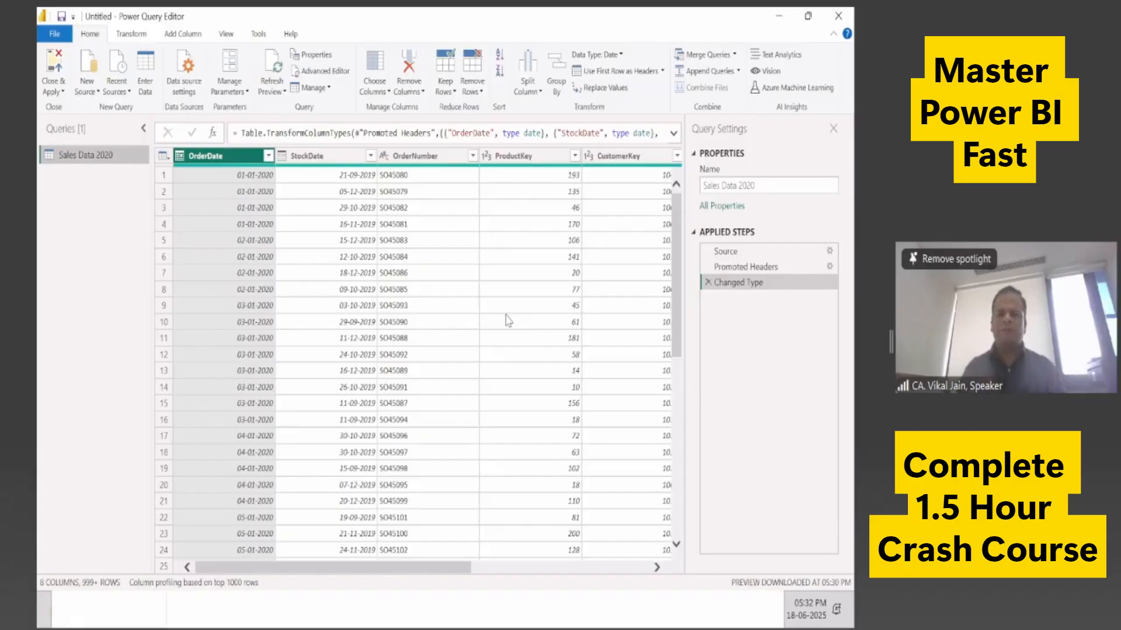
pyautogui.hotkey('alt', 'Tab')
pyautogui.hotkey('alt', 'Tab')
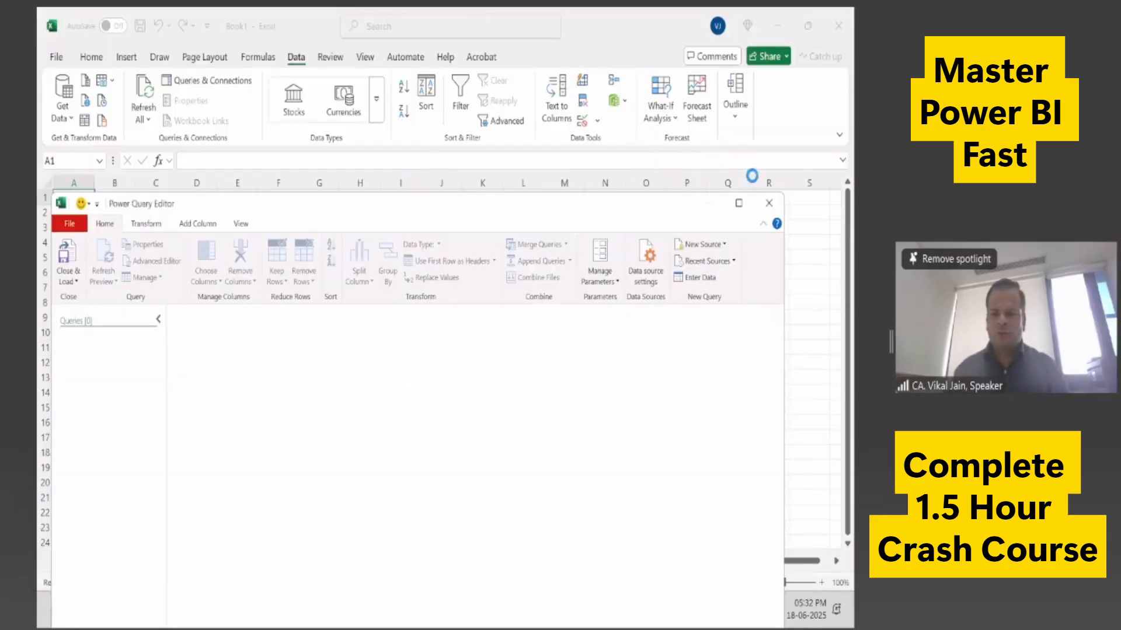
pyautogui.click(769, 203)
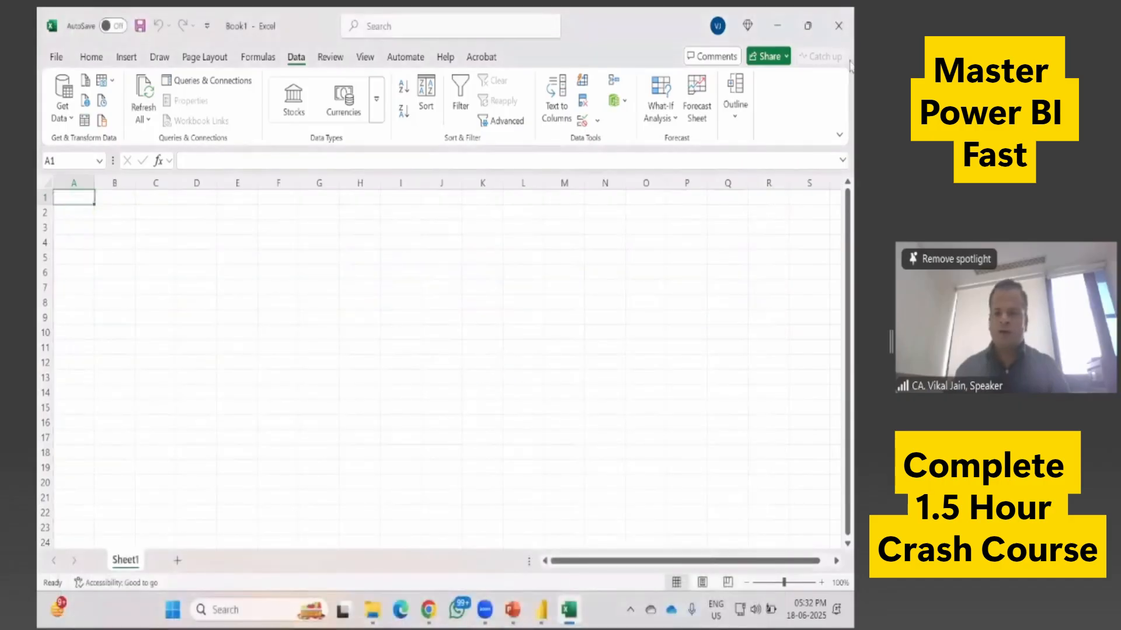
pyautogui.click(839, 25)
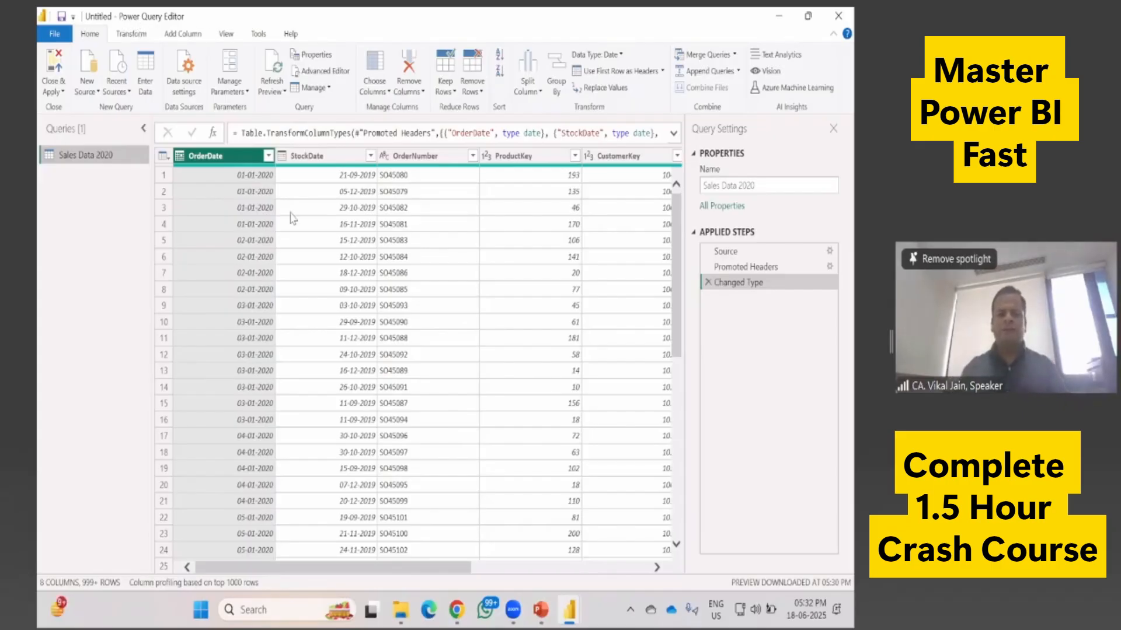
# Step: Transform the OrderDate column of Sales Data 2020 so that it holds only the year of each date
pyautogui.click(131, 36)
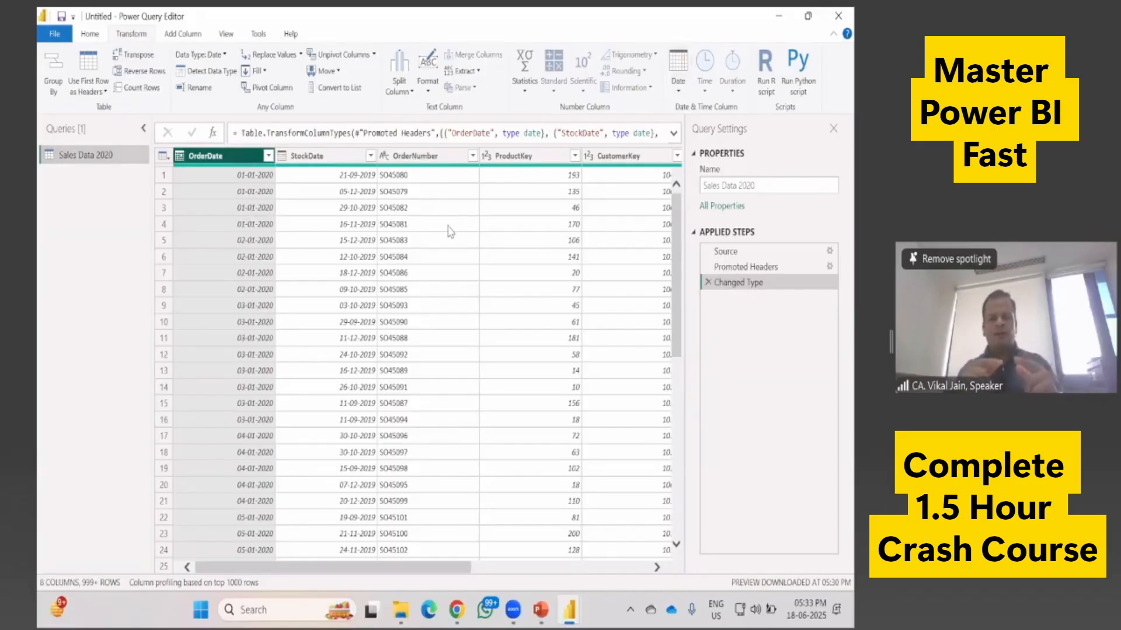
pyautogui.click(412, 163)
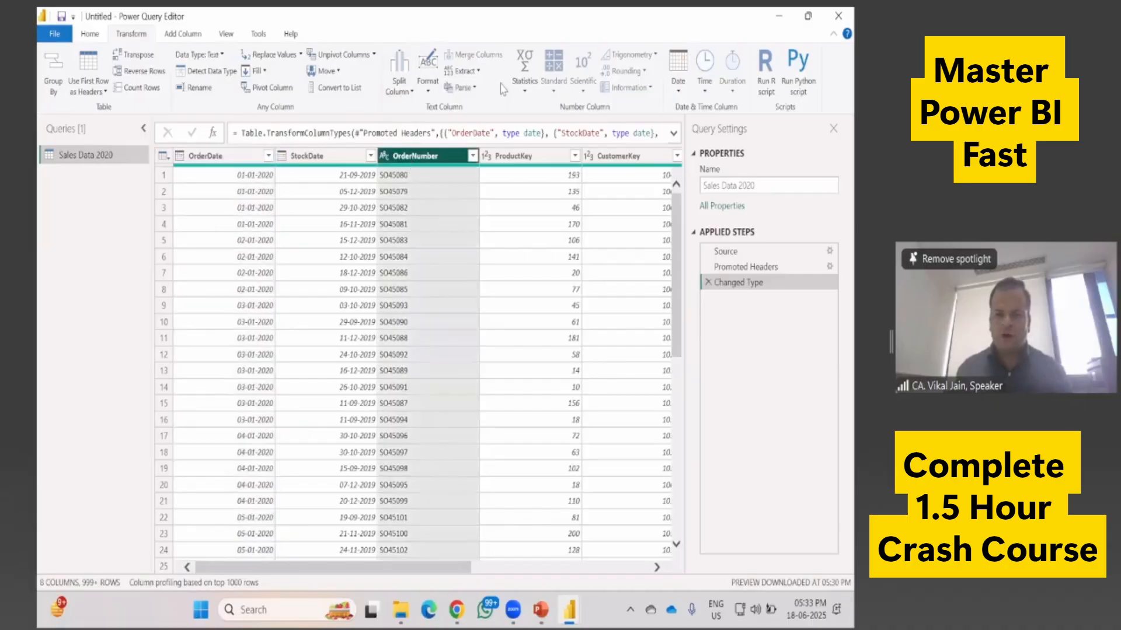
pyautogui.click(239, 162)
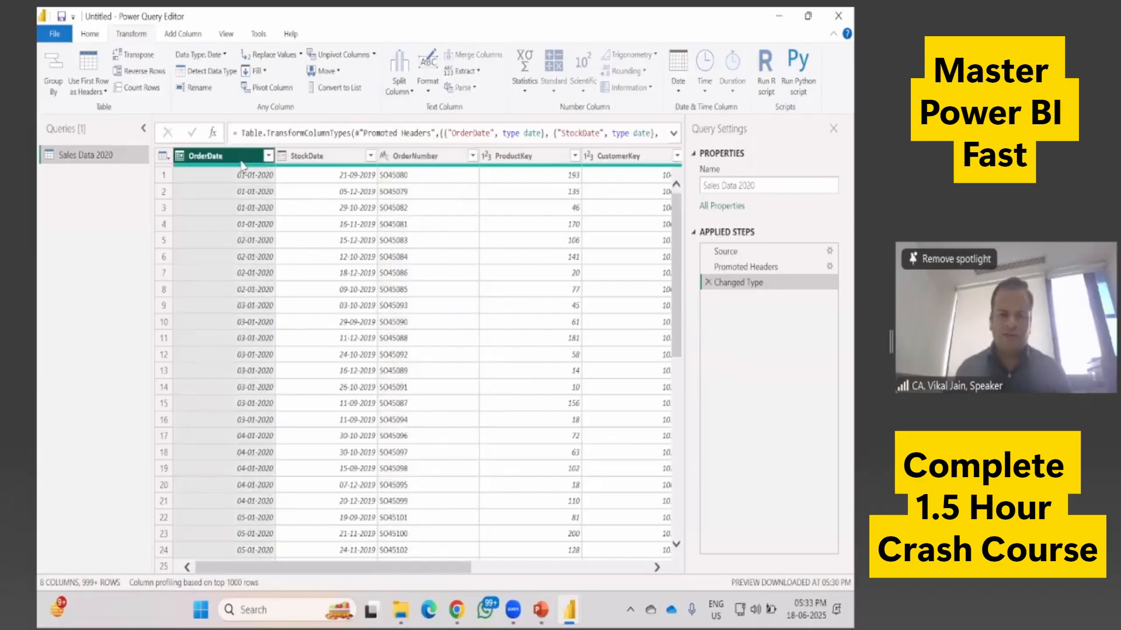
pyautogui.click(676, 96)
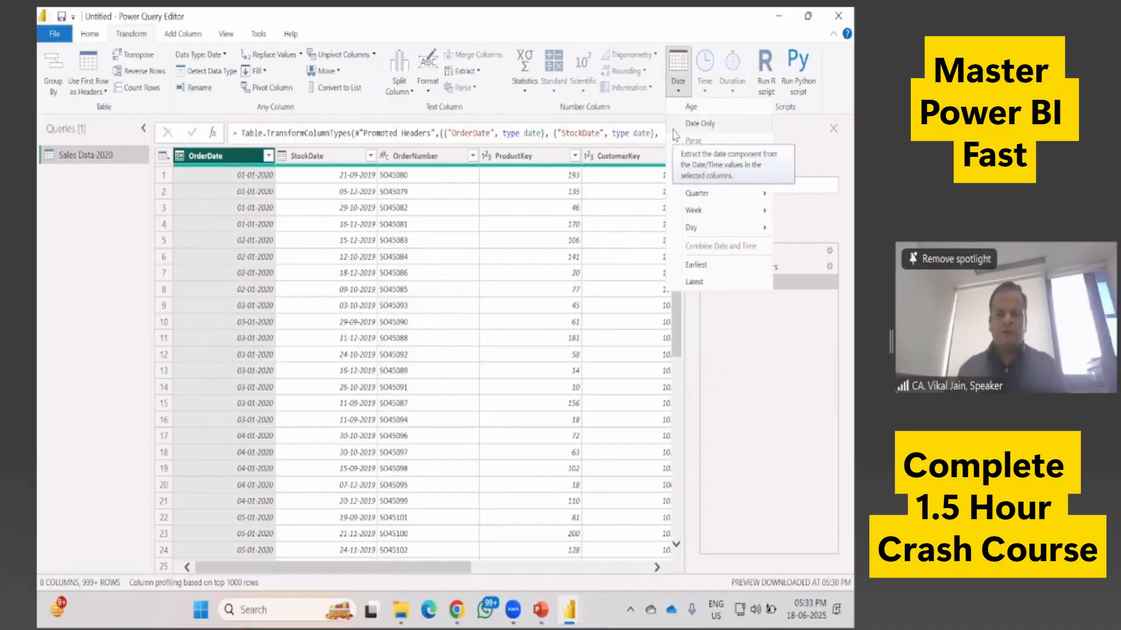
pyautogui.moveTo(703, 165)
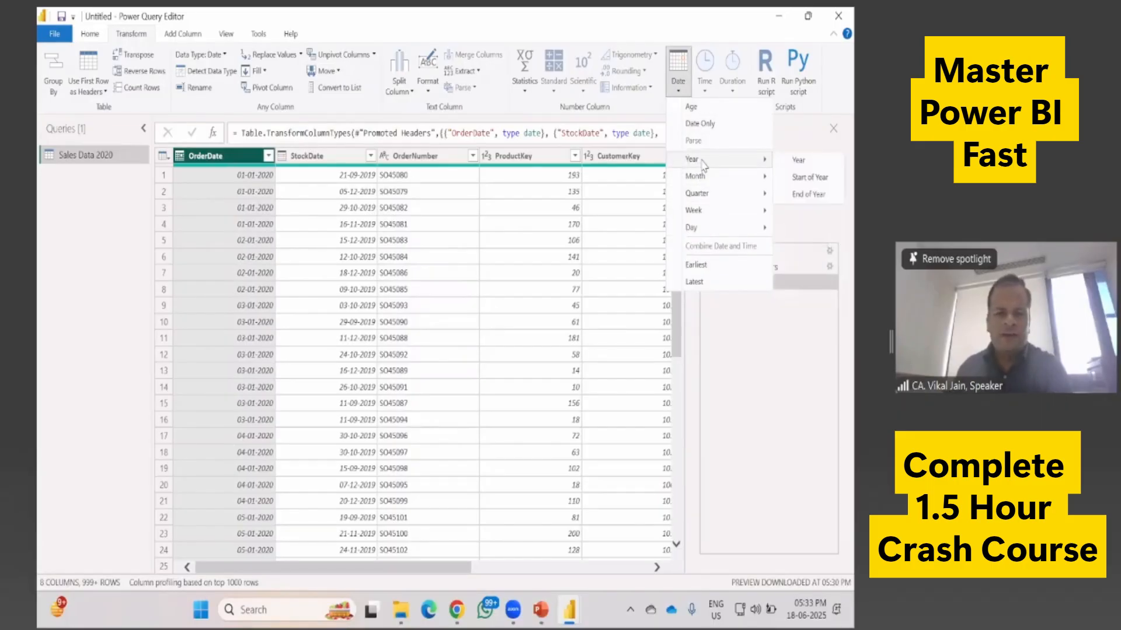
pyautogui.click(797, 161)
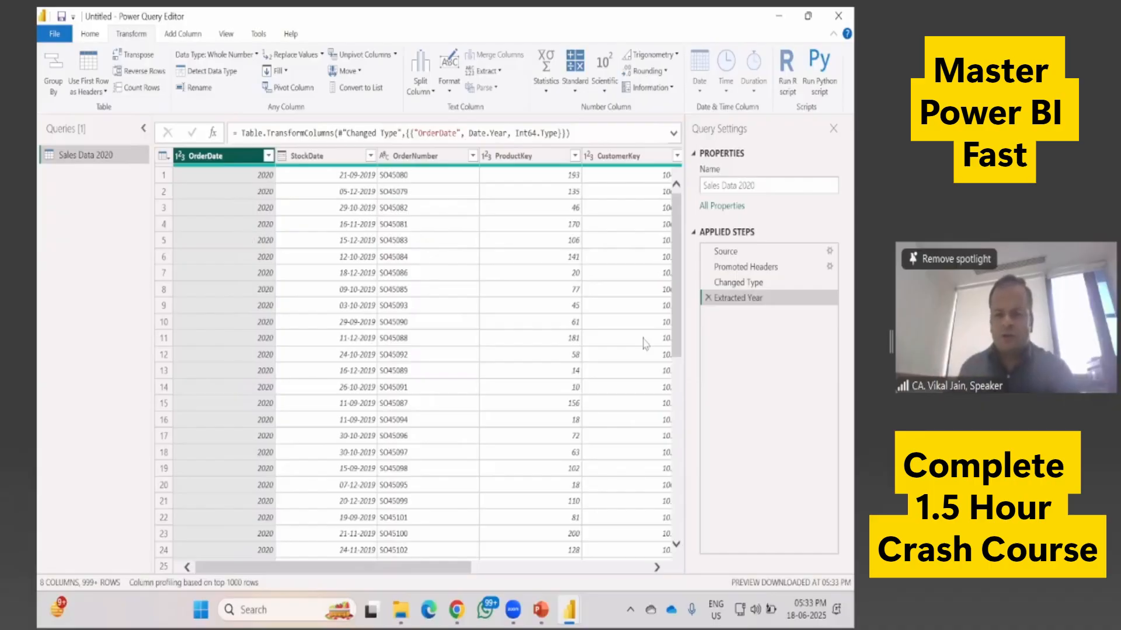
# Step: Review the data at the Changed Type, Promoted Headers and Source steps, and delete the Extracted Year step
pyautogui.click(744, 283)
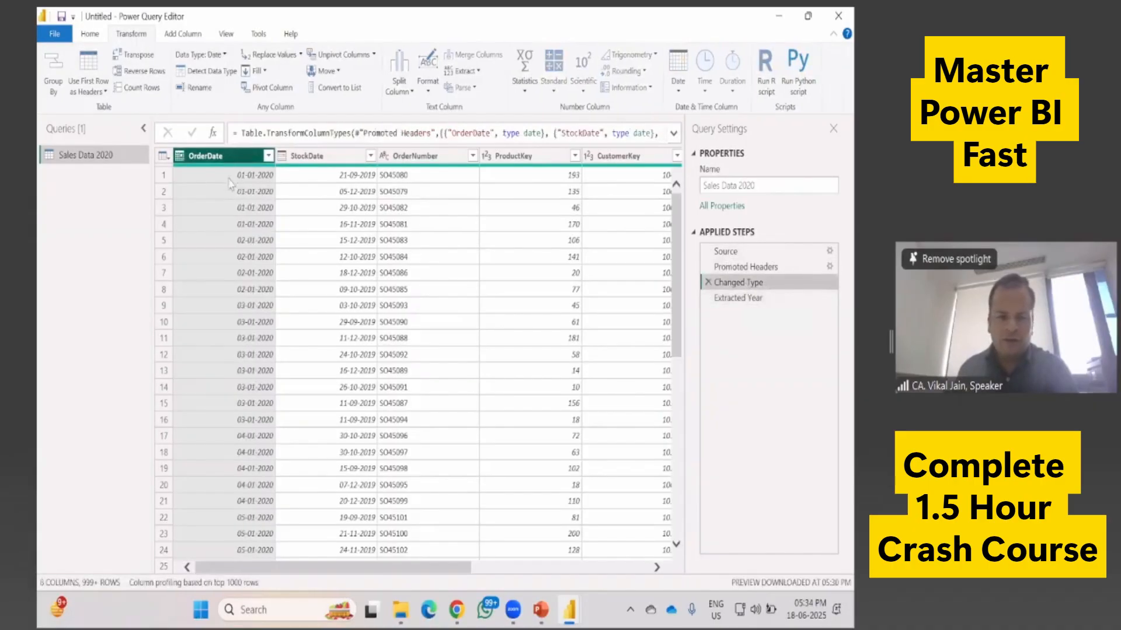
pyautogui.click(759, 267)
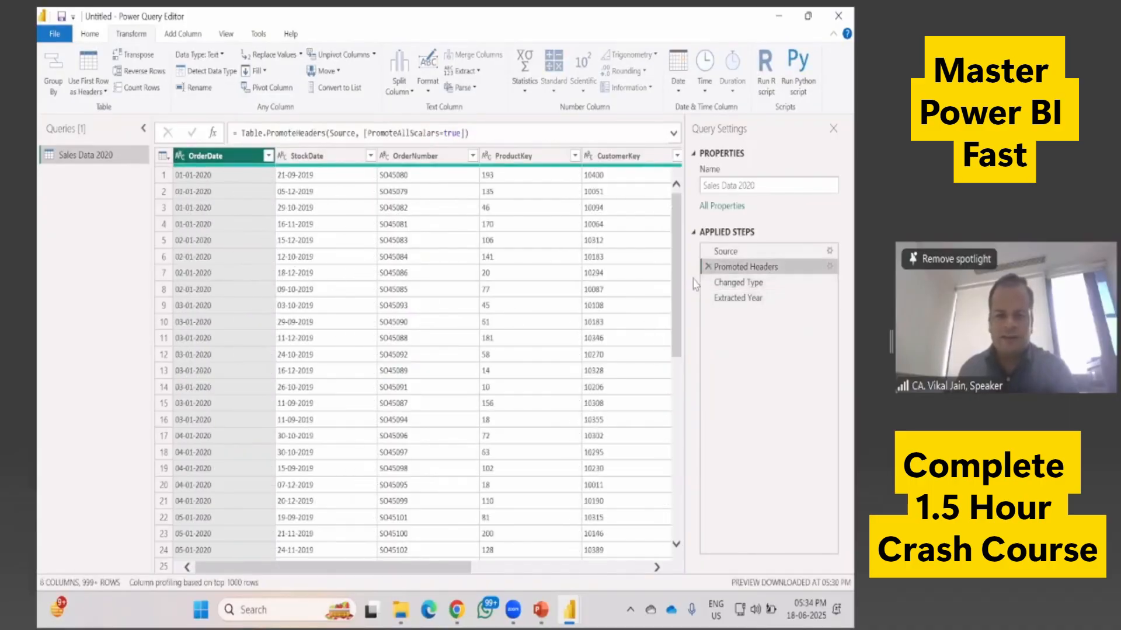
pyautogui.click(735, 252)
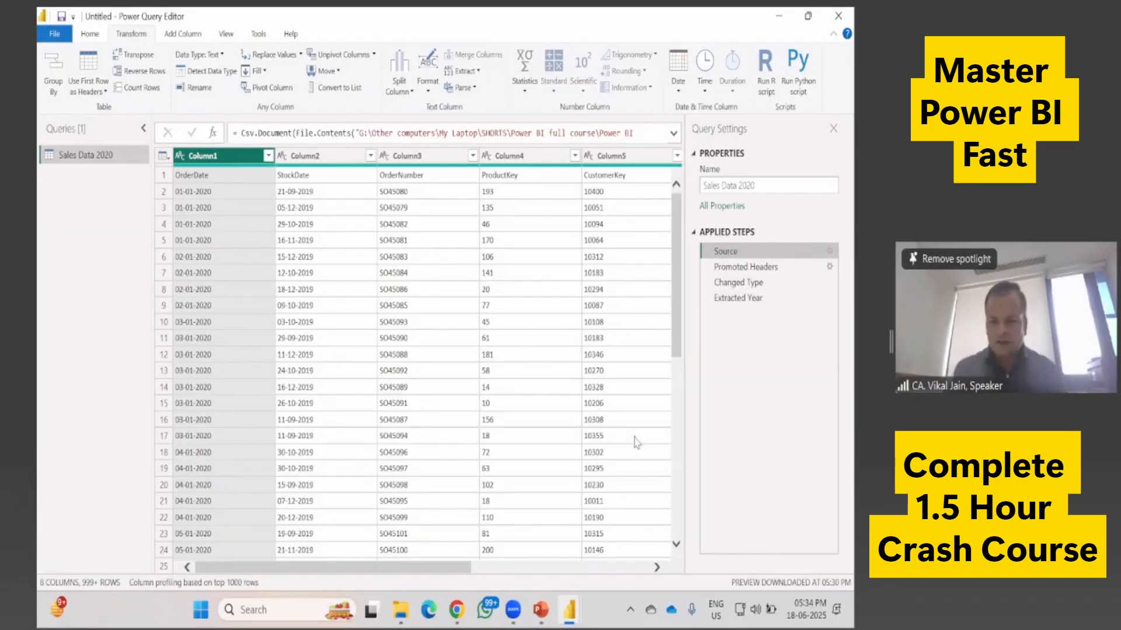
pyautogui.click(756, 298)
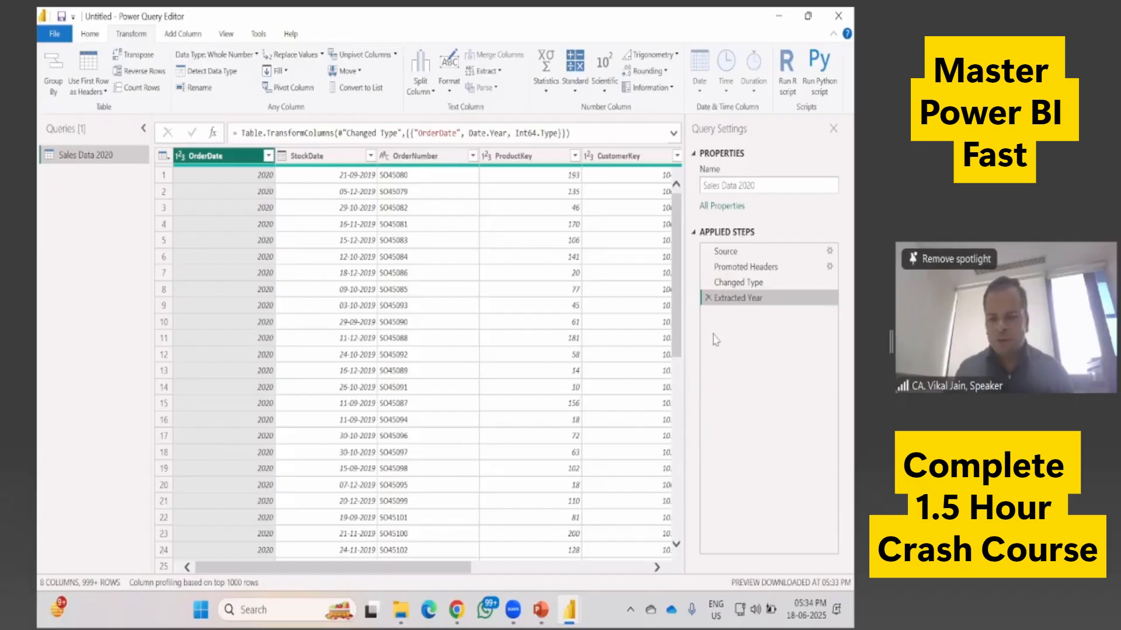
pyautogui.click(708, 298)
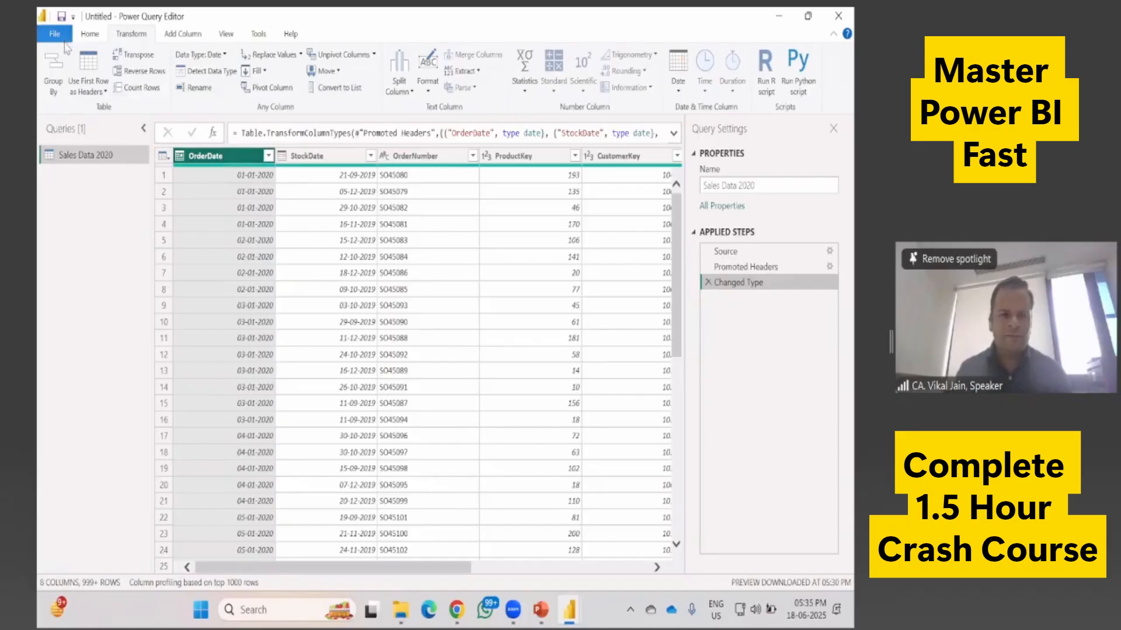
# Step: Apply the Sales Data 2020 query to the model, closing Power Query, and show the loaded table in Table view
pyautogui.click(56, 35)
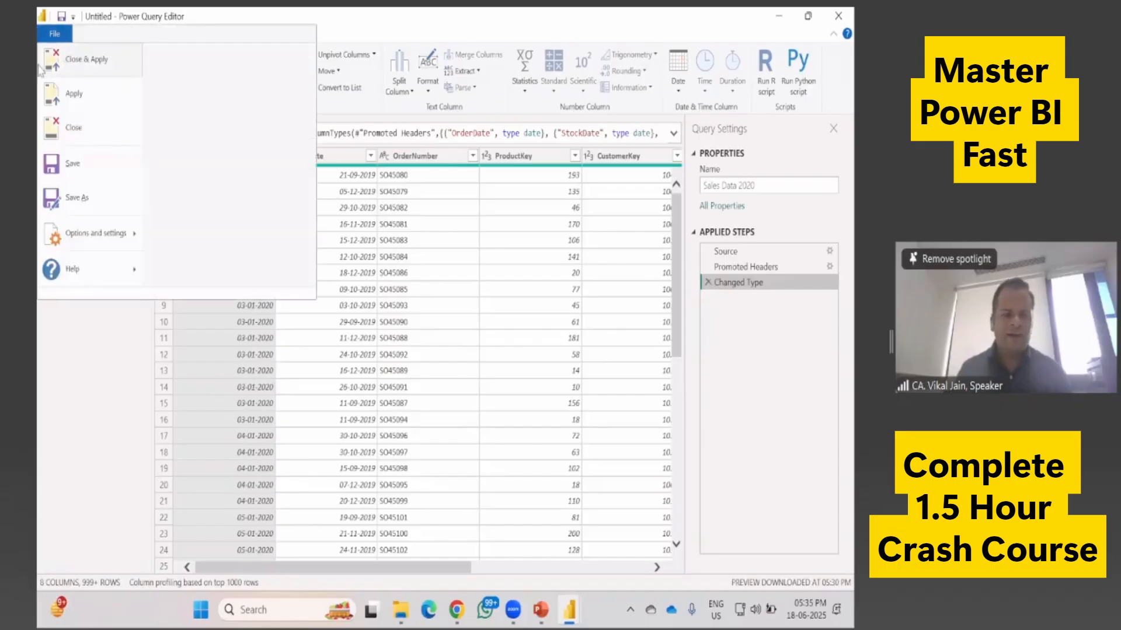
pyautogui.click(104, 74)
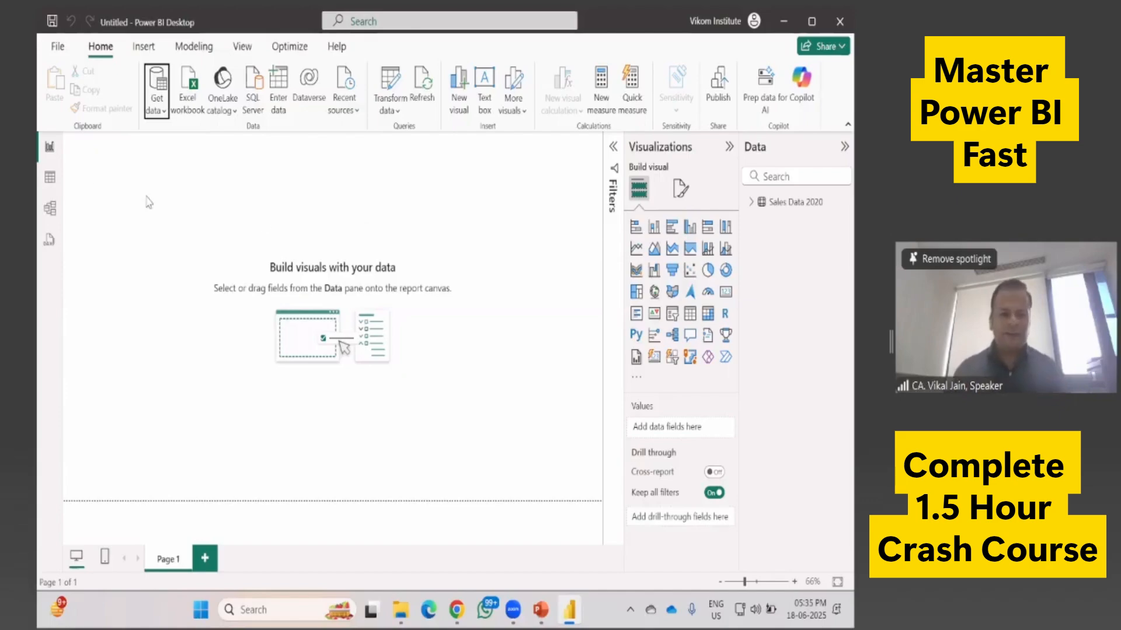
pyautogui.click(49, 177)
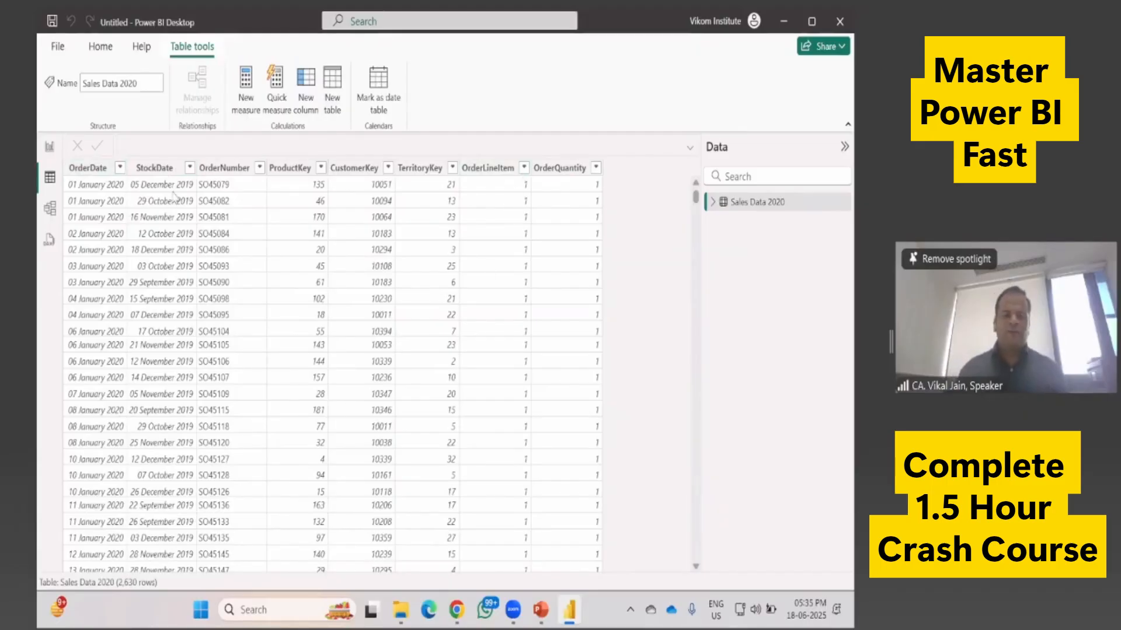
# Step: Import Calendar Lookup.csv as a Text/CSV source, load it without transformation, and display the Calendar Lookup table
pyautogui.click(101, 48)
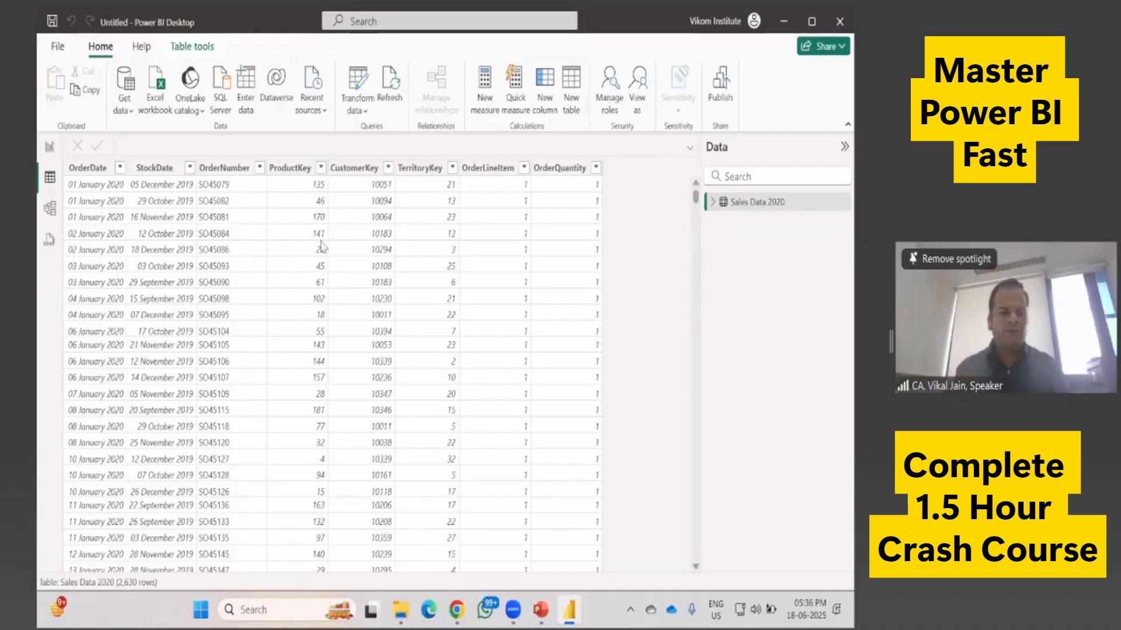
pyautogui.click(133, 112)
pyautogui.click(150, 310)
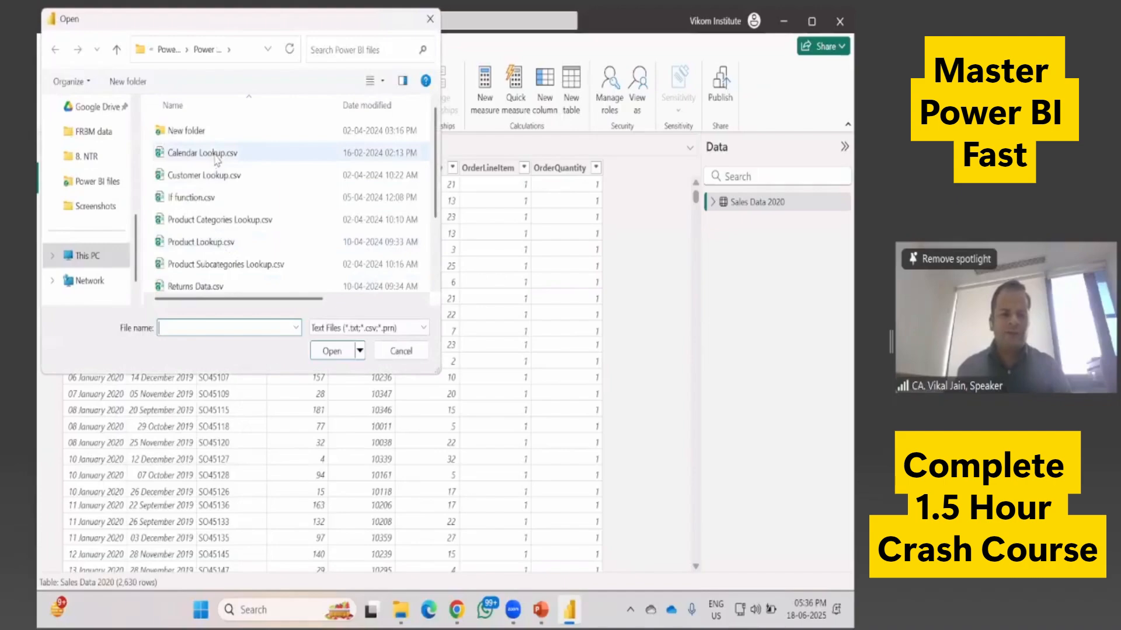
pyautogui.click(216, 153)
pyautogui.click(328, 353)
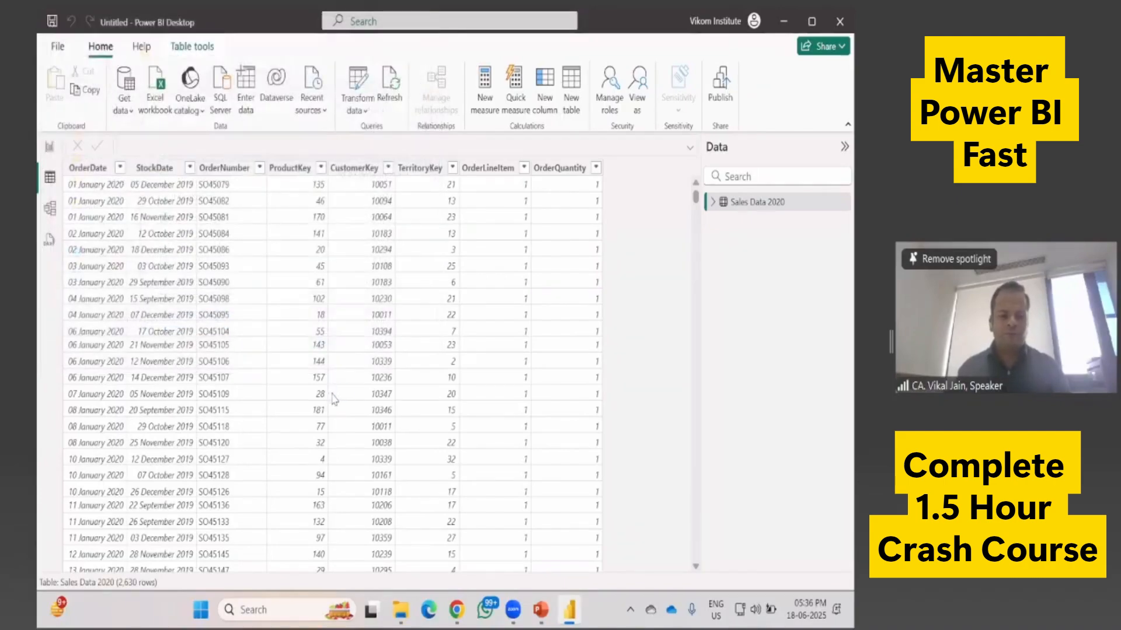
pyautogui.click(535, 528)
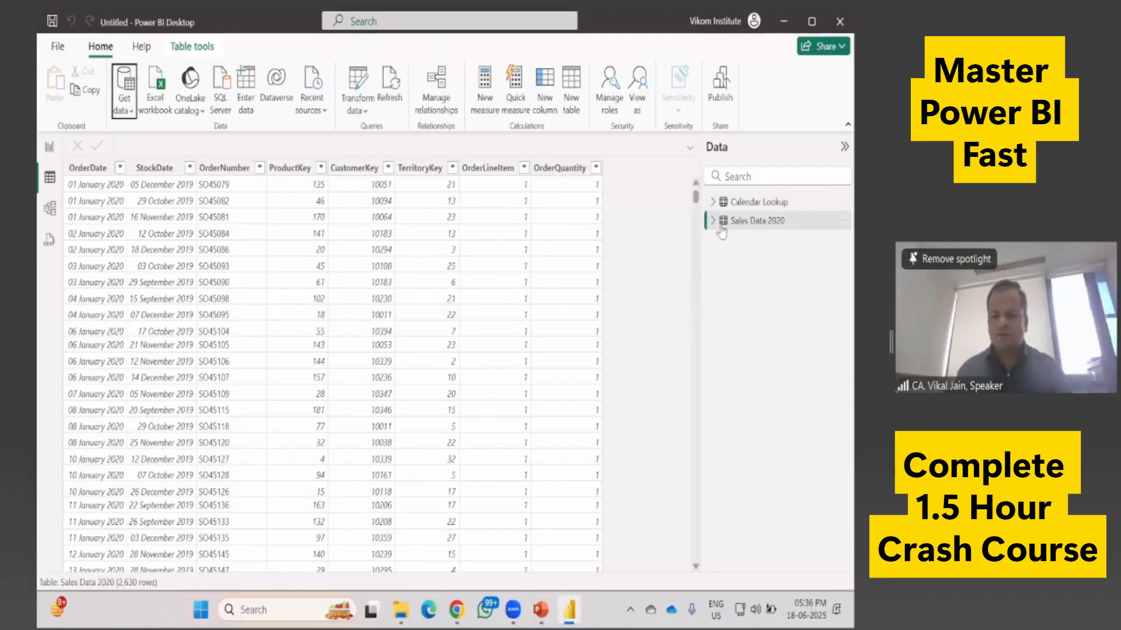
pyautogui.click(740, 204)
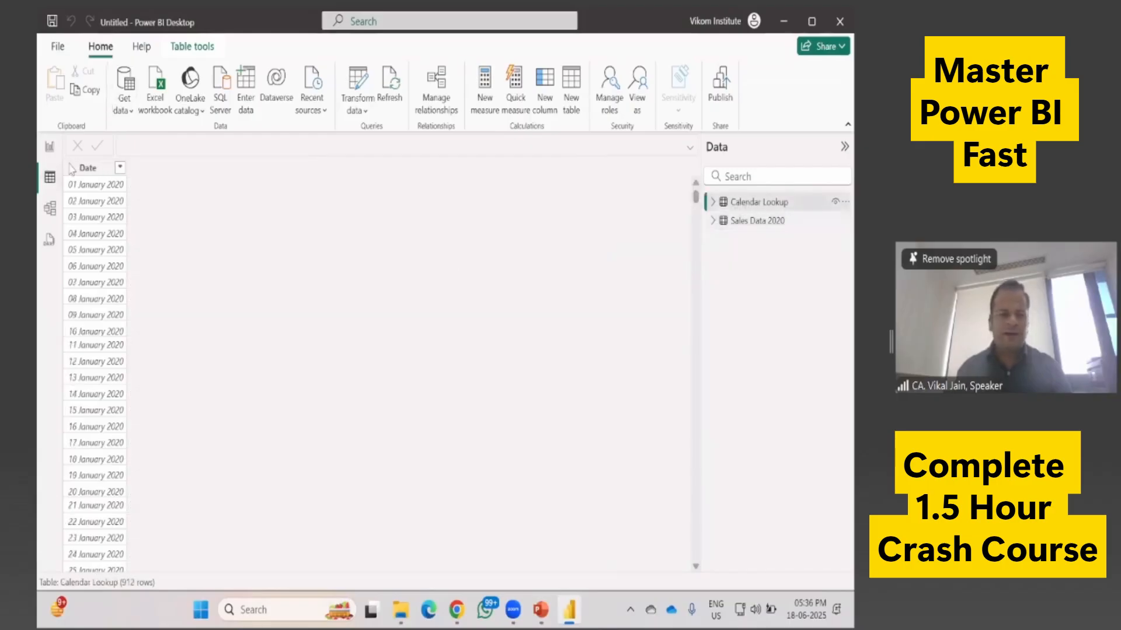
# Step: Import Customer Lookup.csv as a Text/CSV source and load it directly into the model
pyautogui.click(125, 105)
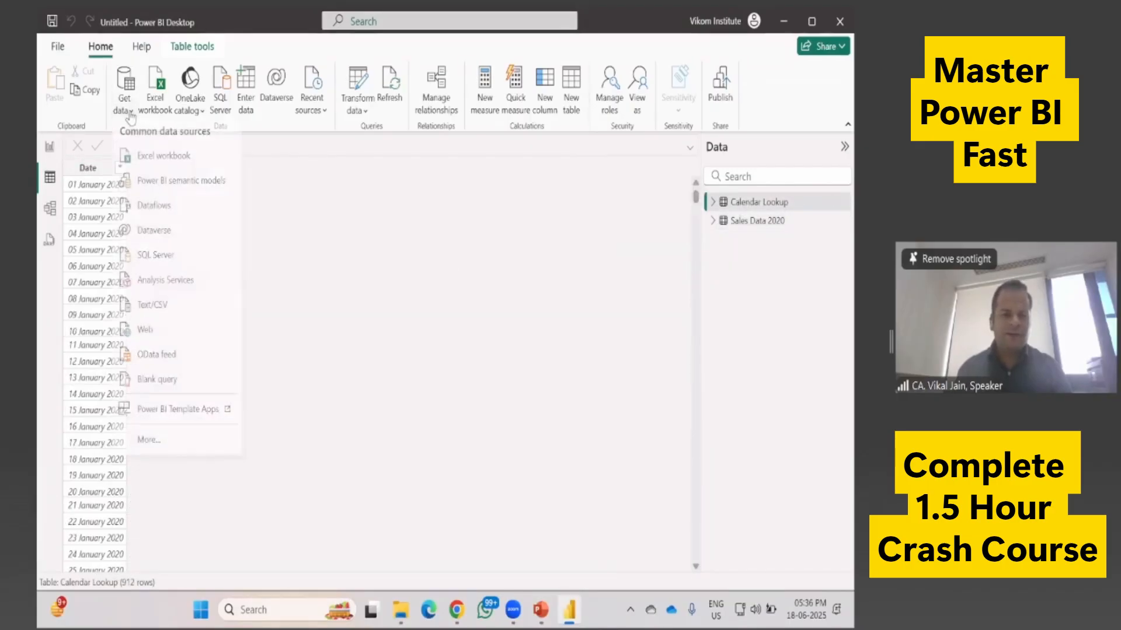
pyautogui.click(150, 311)
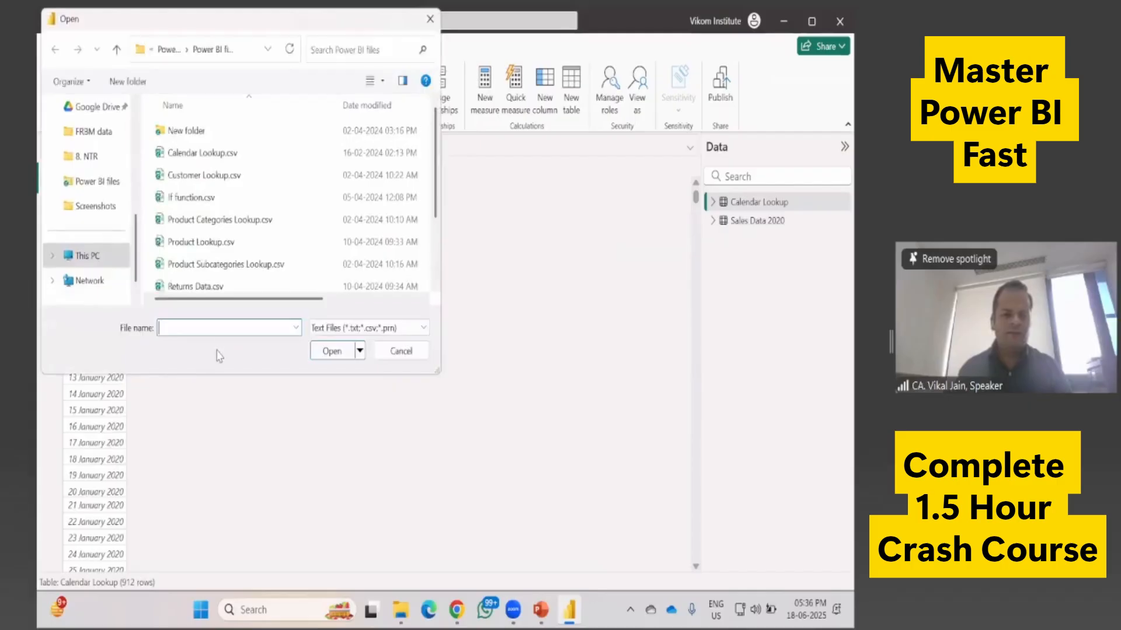
pyautogui.click(237, 176)
pyautogui.click(331, 351)
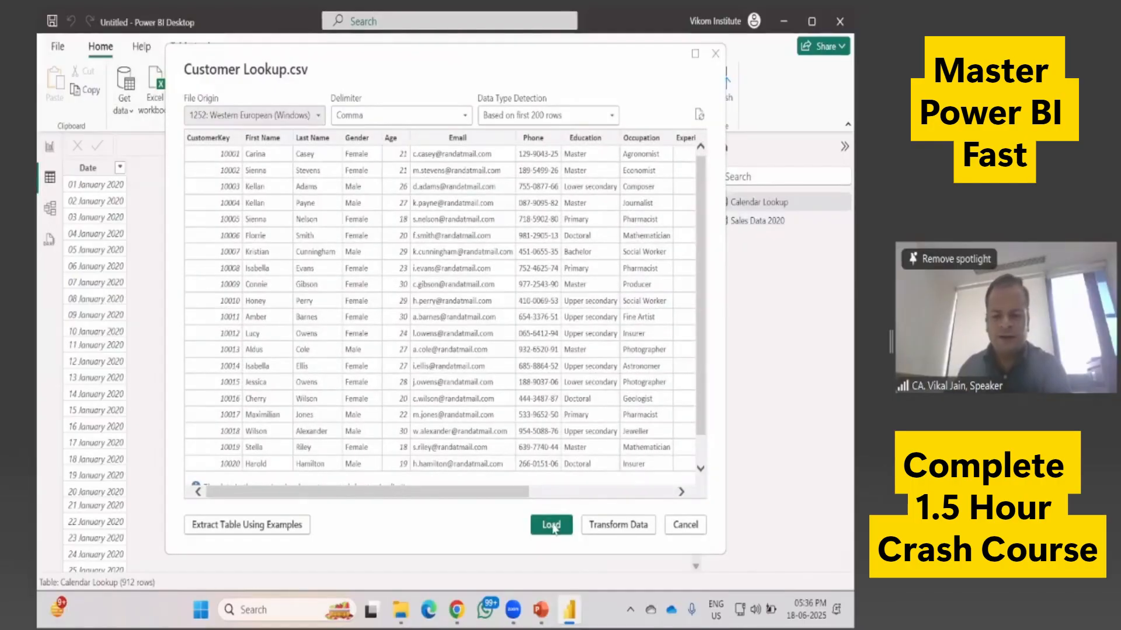
pyautogui.click(552, 525)
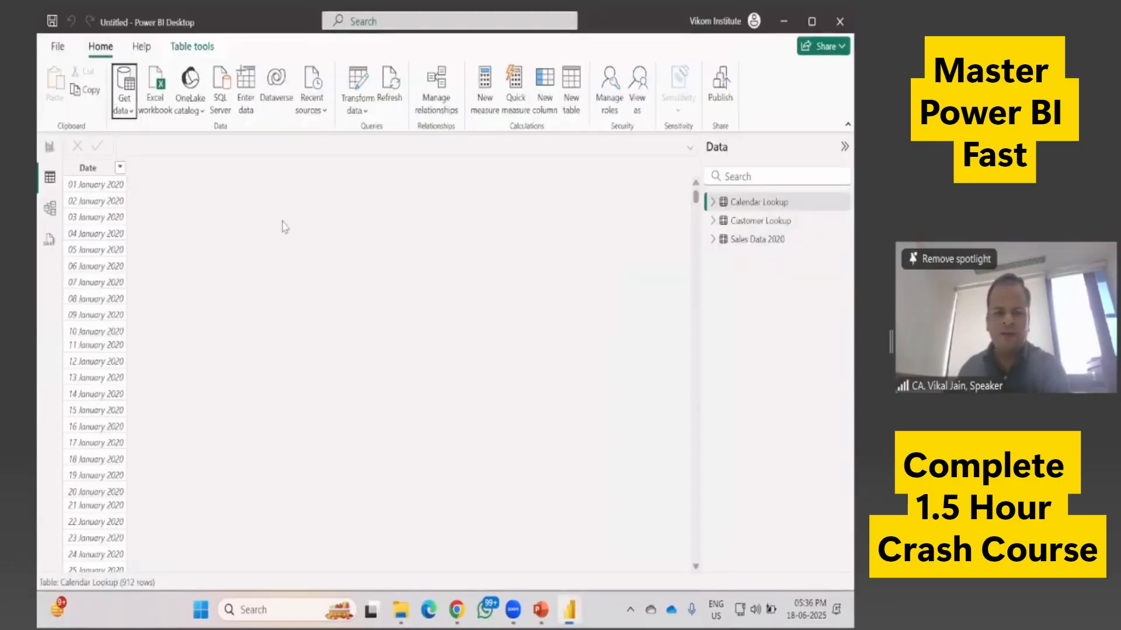
# Step: Import Product Categories Lookup.csv as a Text/CSV source and load it directly into the model
pyautogui.click(124, 109)
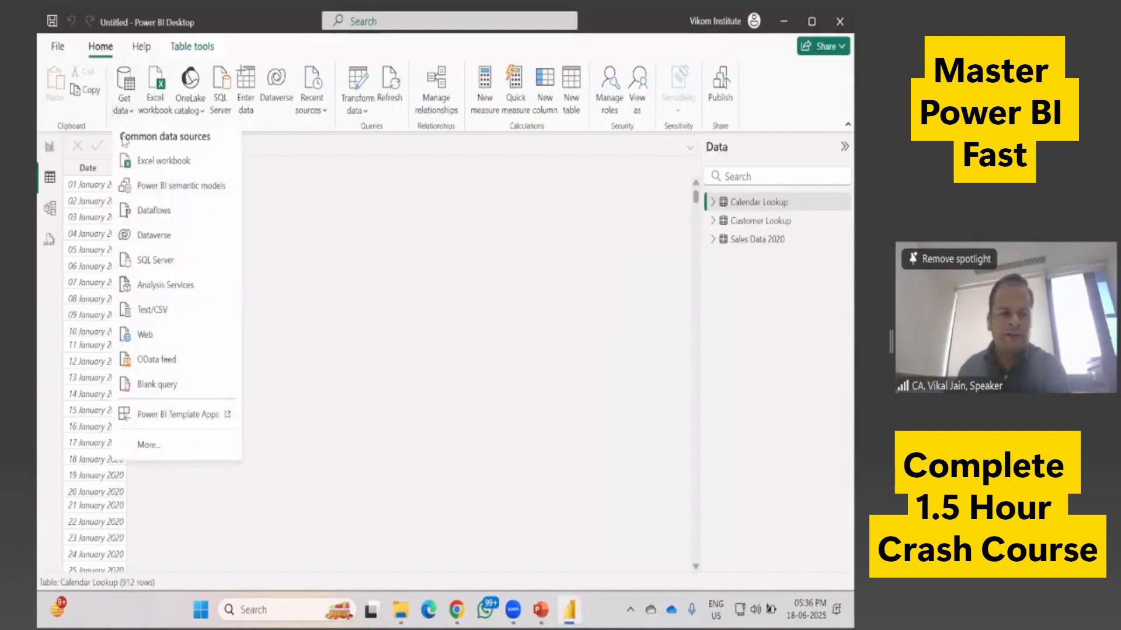
pyautogui.click(150, 310)
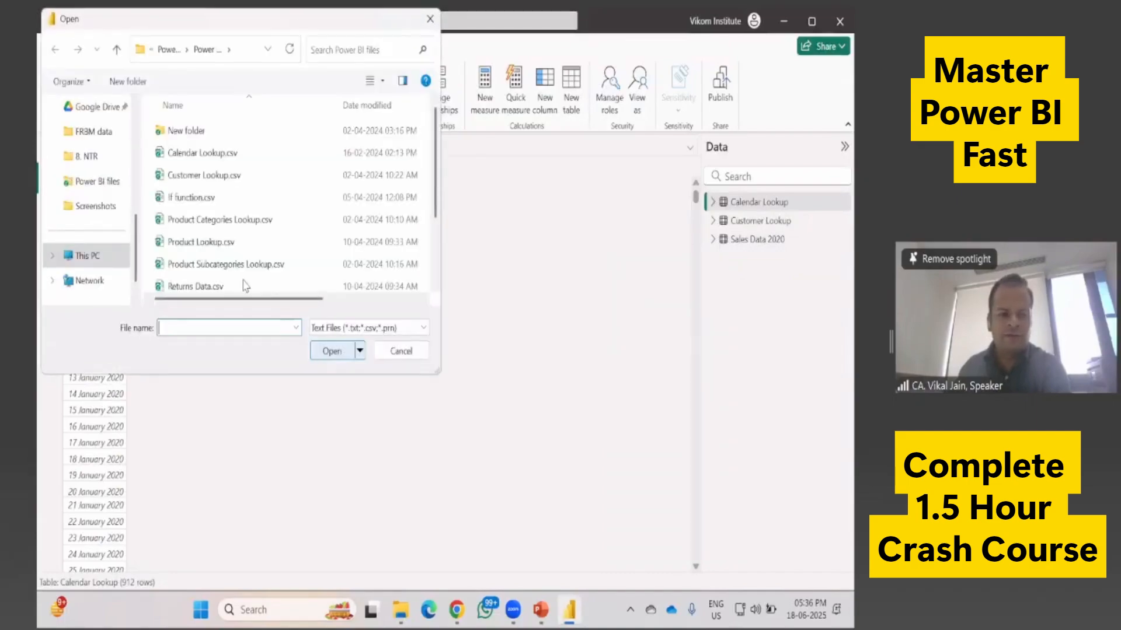
pyautogui.click(215, 220)
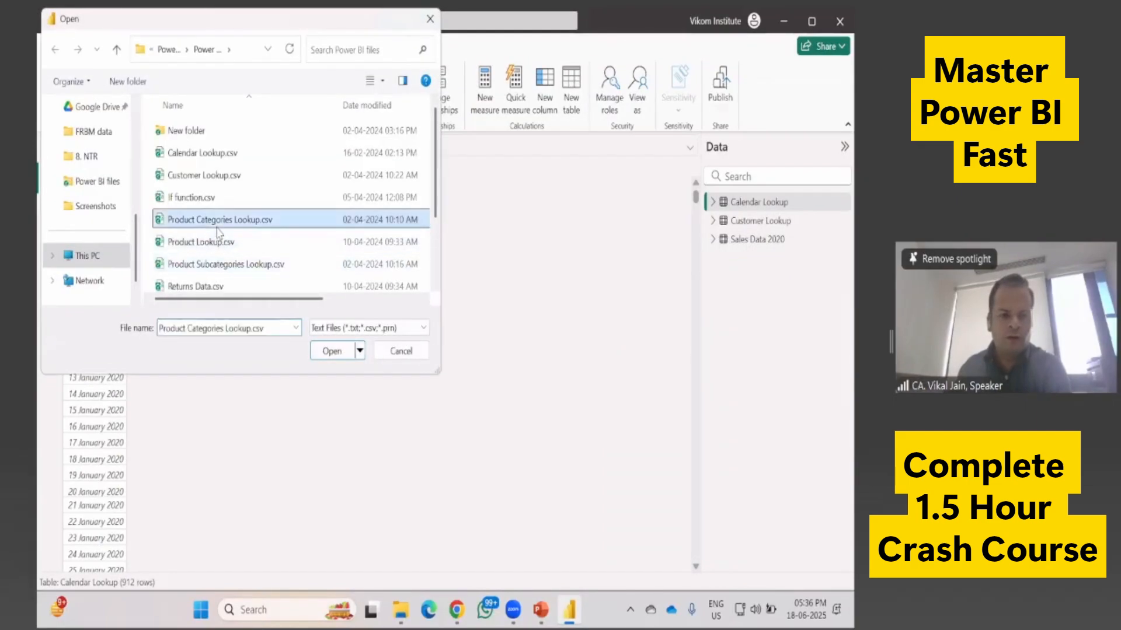
pyautogui.click(332, 352)
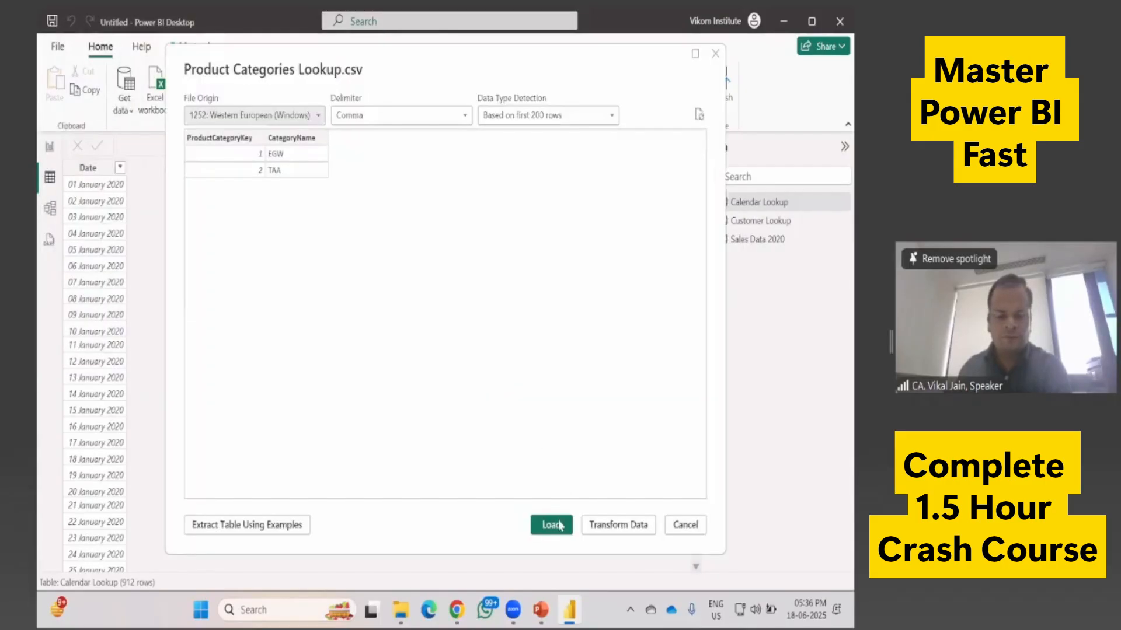
pyautogui.click(553, 527)
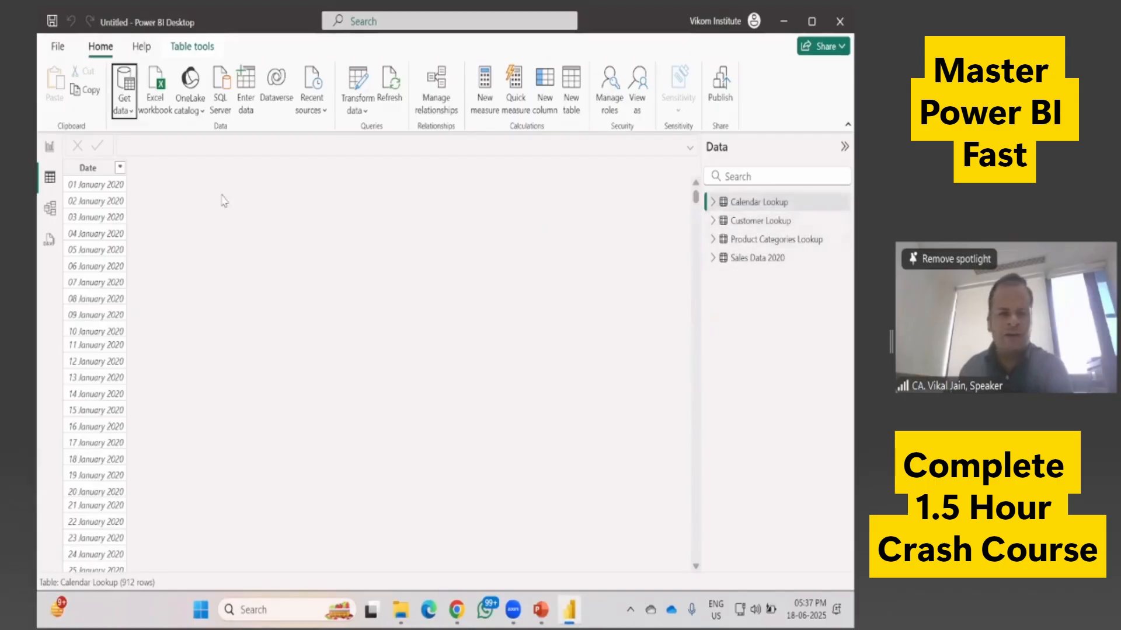
# Step: Import Product Lookup.csv as a Text/CSV source and load it directly into the model
pyautogui.click(125, 110)
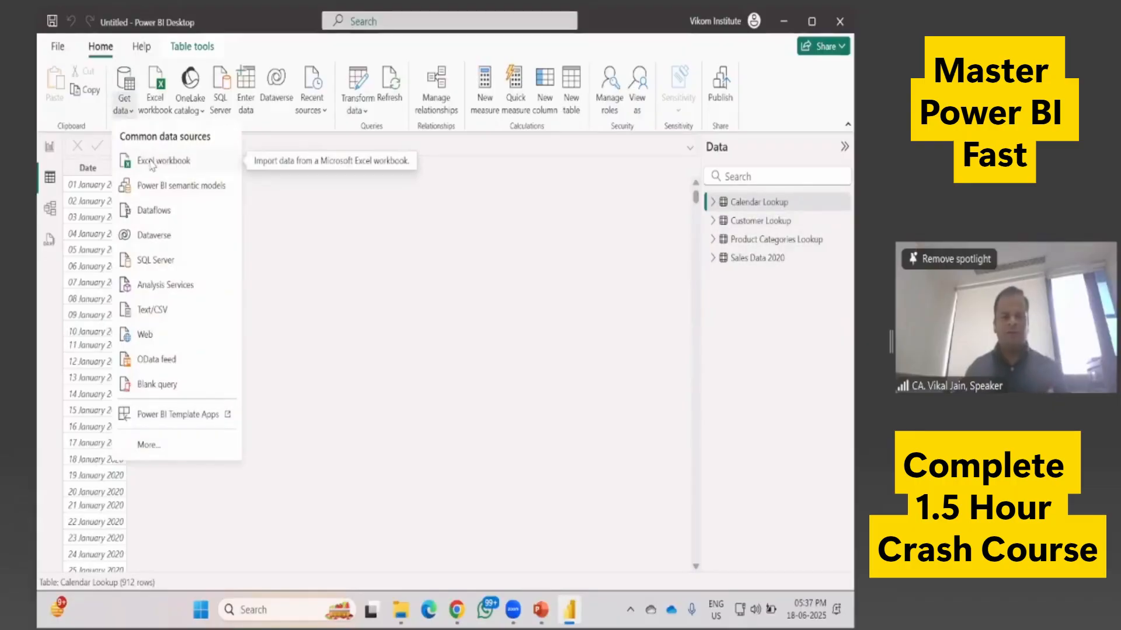
pyautogui.click(147, 310)
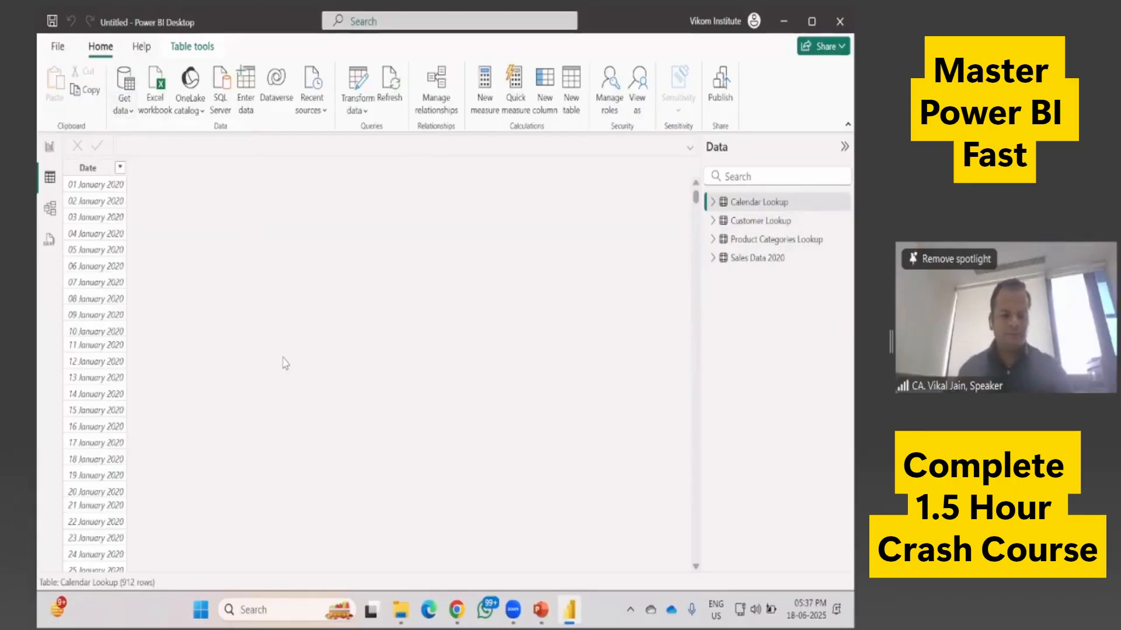
pyautogui.scroll(-1, 219, 264)
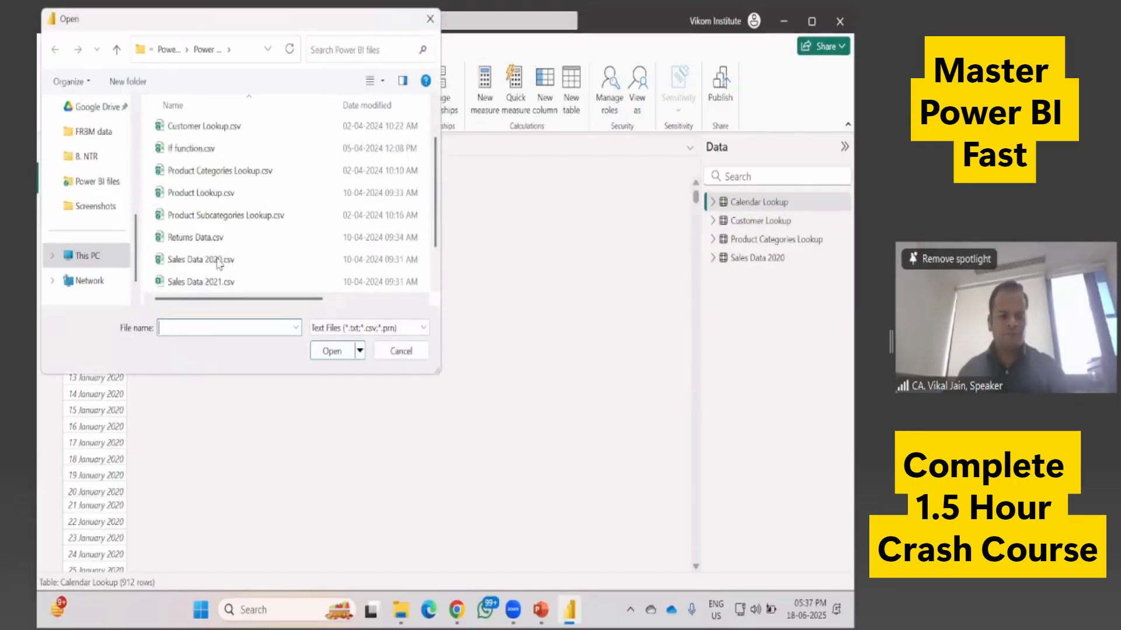
pyautogui.click(217, 193)
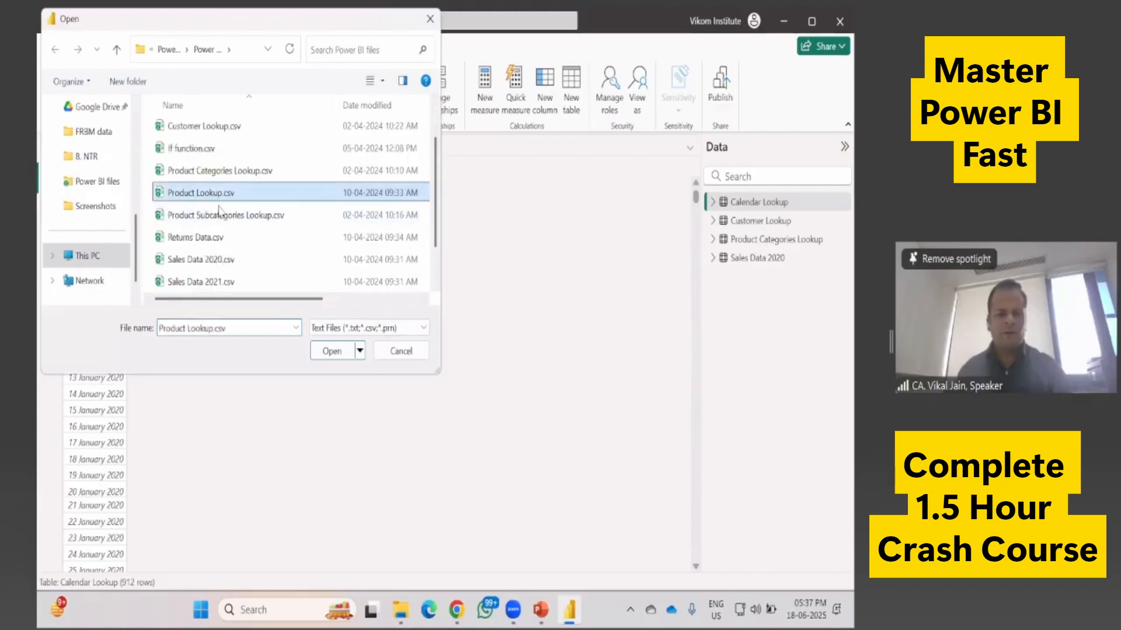
pyautogui.click(331, 351)
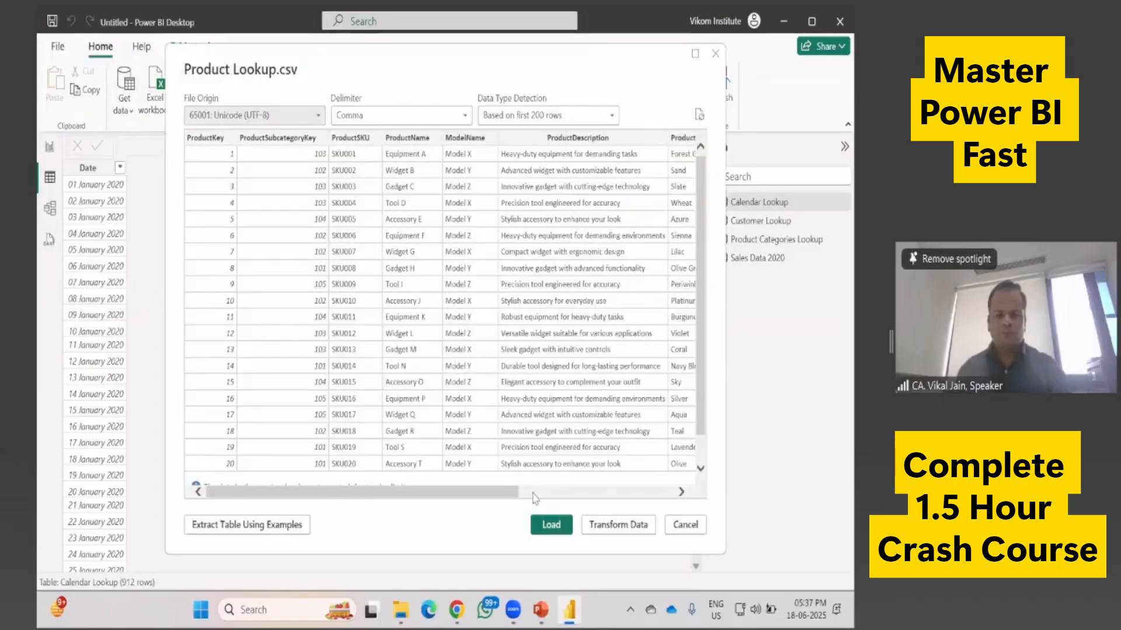
pyautogui.click(551, 524)
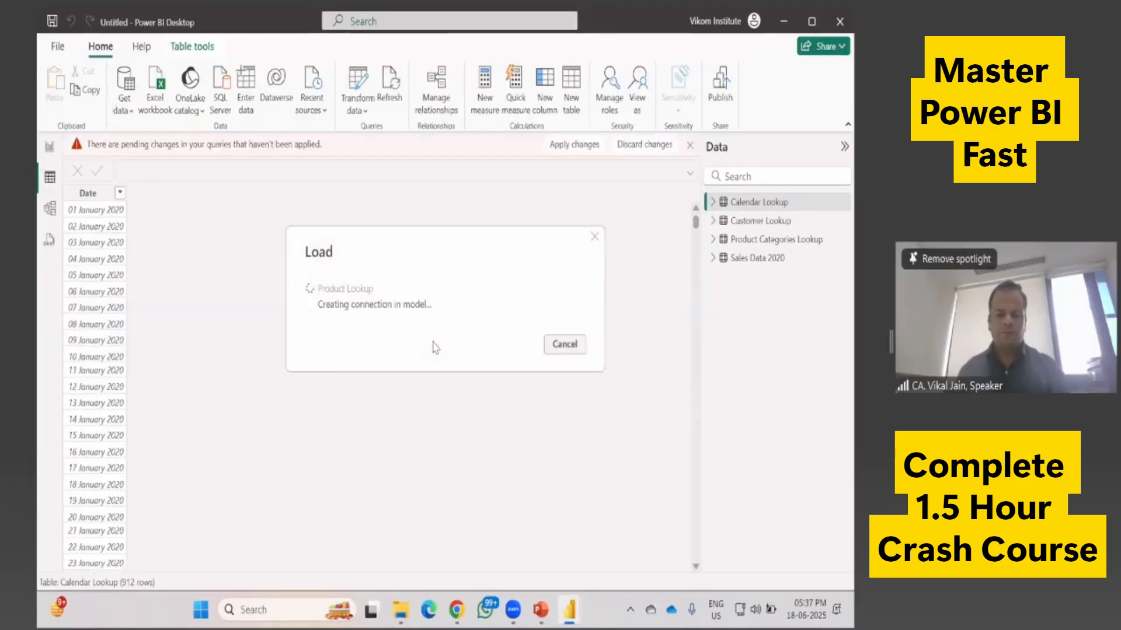
# Step: Import Product Subcategories Lookup.csv as a Text/CSV source and load it directly into the model
pyautogui.click(124, 94)
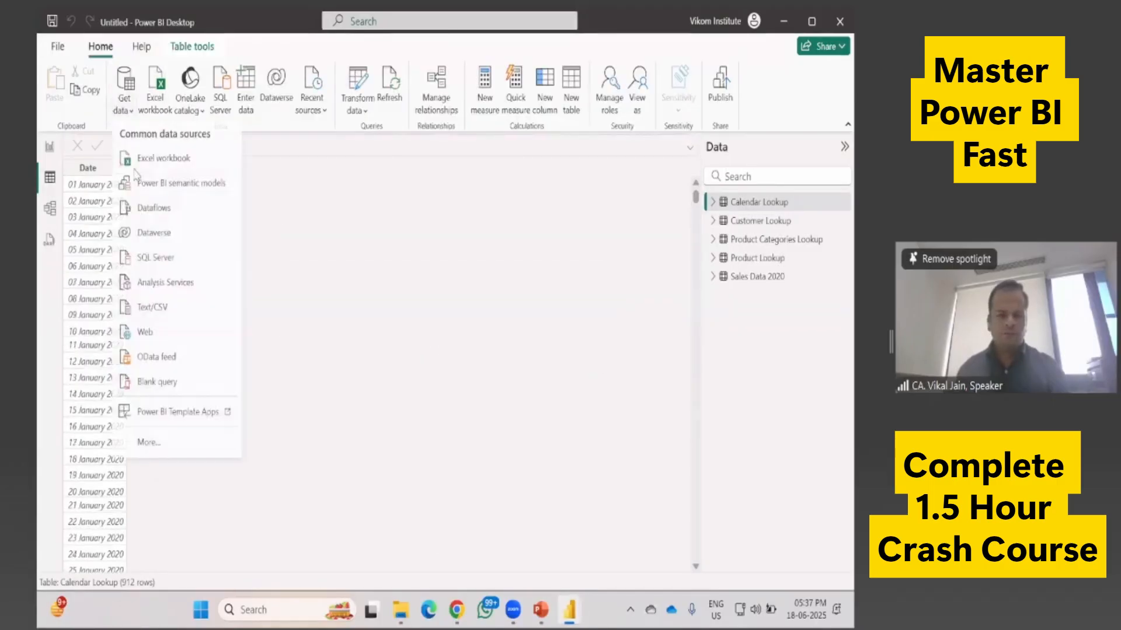
pyautogui.click(199, 309)
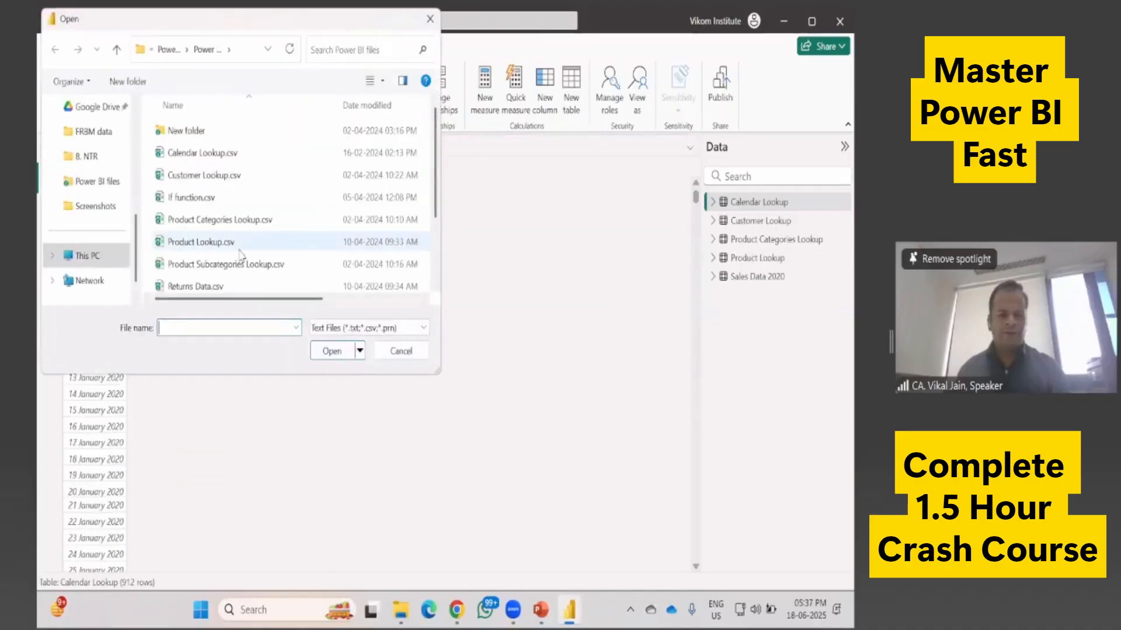
pyautogui.scroll(-1, 274, 245)
pyautogui.click(233, 215)
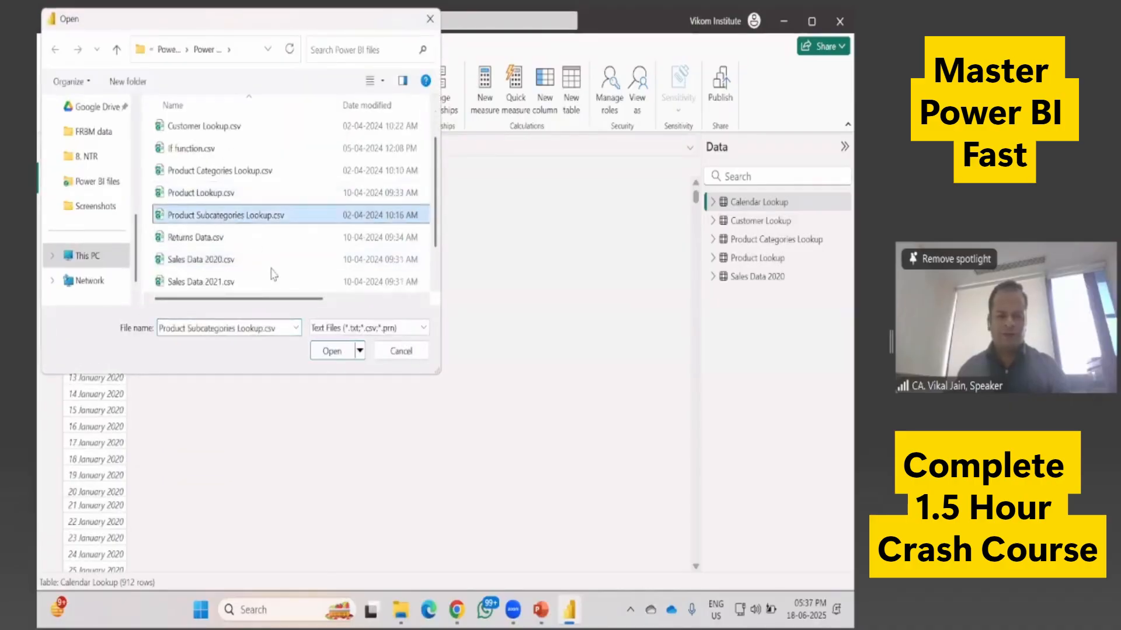
pyautogui.click(332, 352)
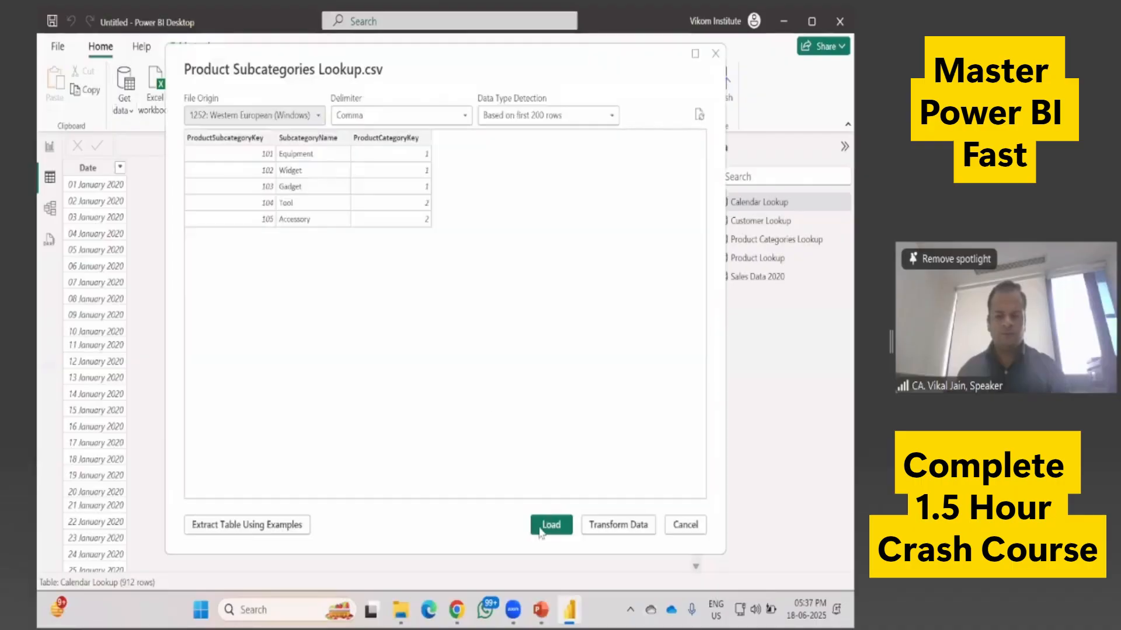
pyautogui.click(551, 526)
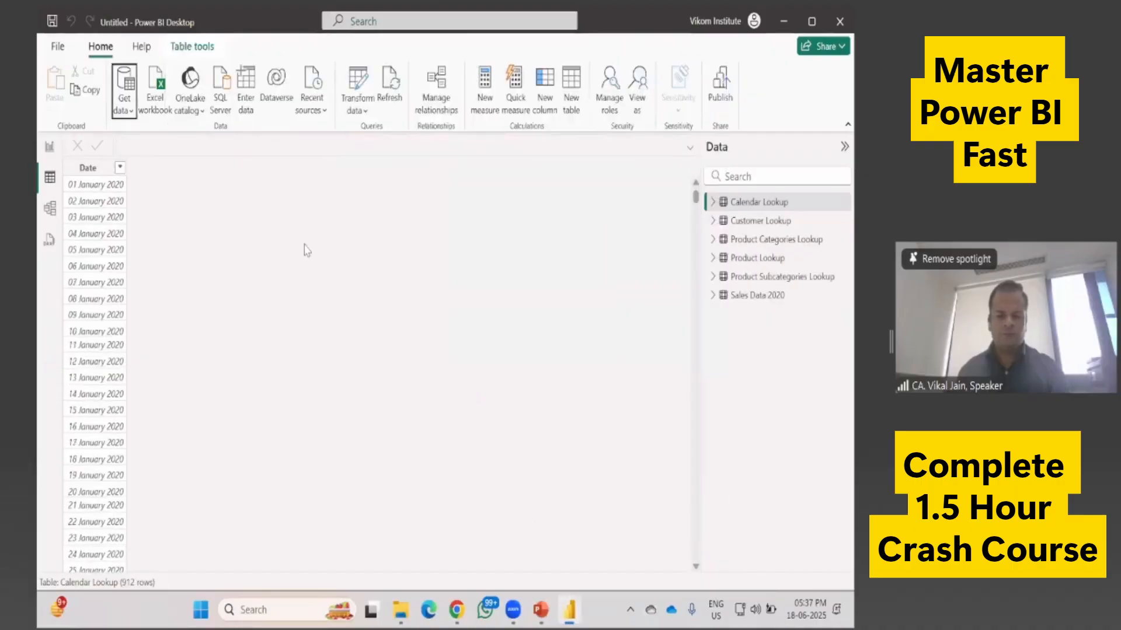
# Step: Import Returns Data.csv as a Text/CSV source and load it directly into the model
pyautogui.click(122, 108)
pyautogui.click(153, 308)
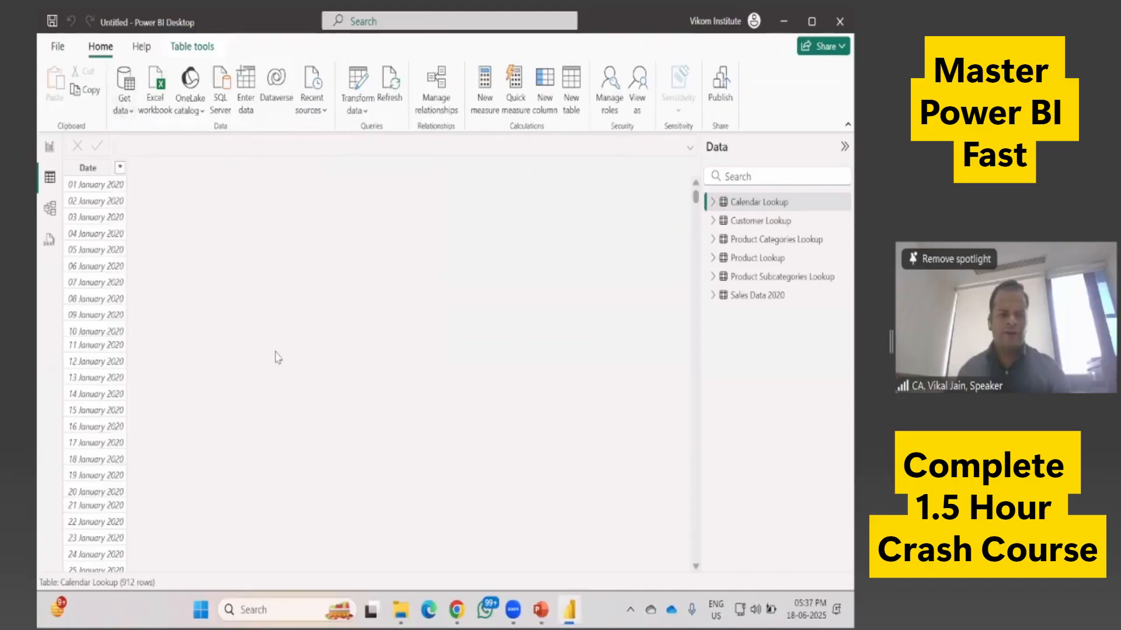
pyautogui.scroll(-1, 230, 284)
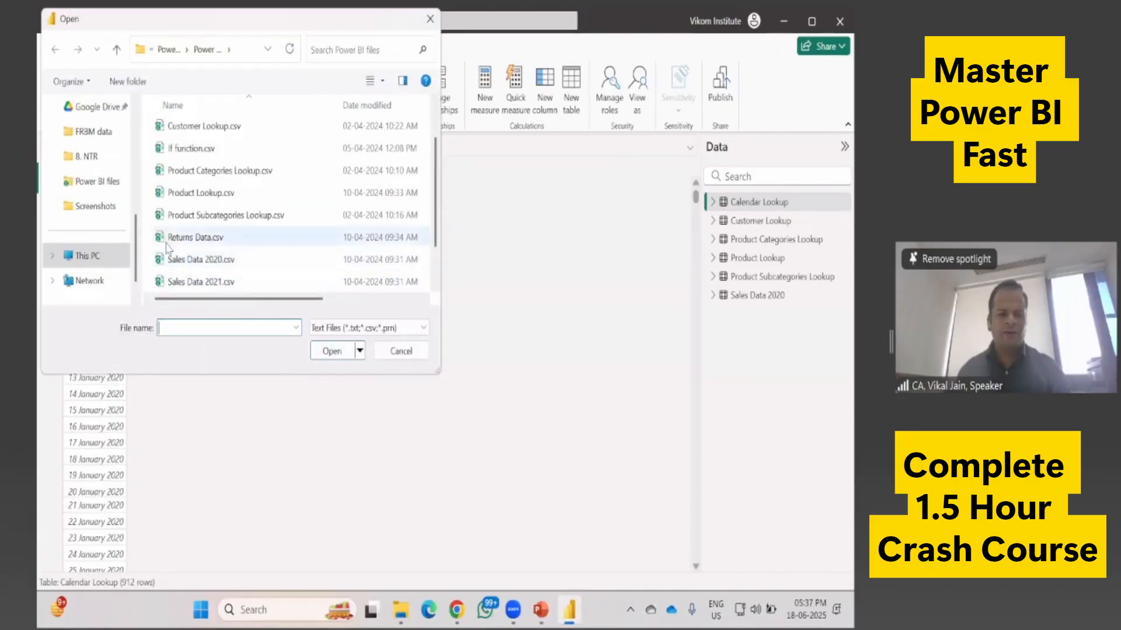
pyautogui.click(204, 239)
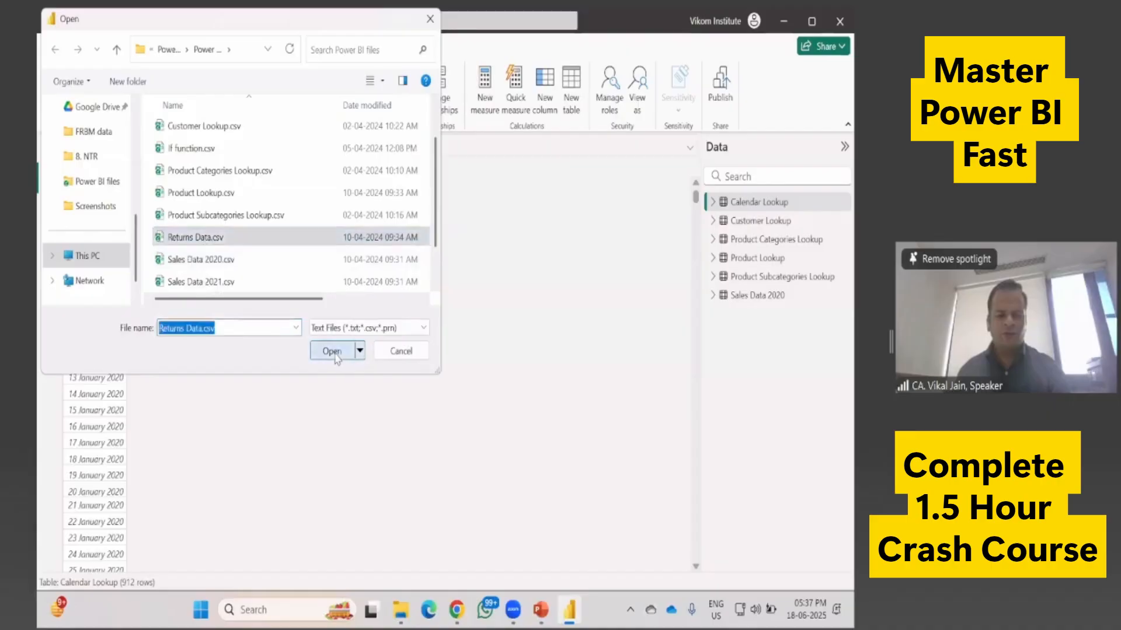
pyautogui.click(330, 351)
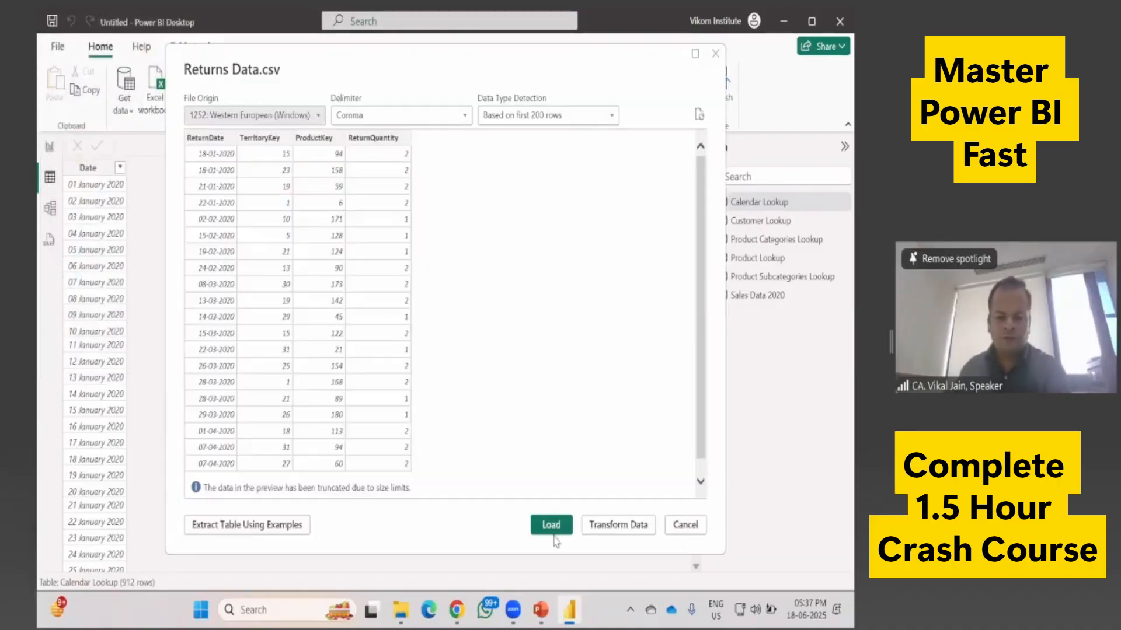
pyautogui.click(552, 527)
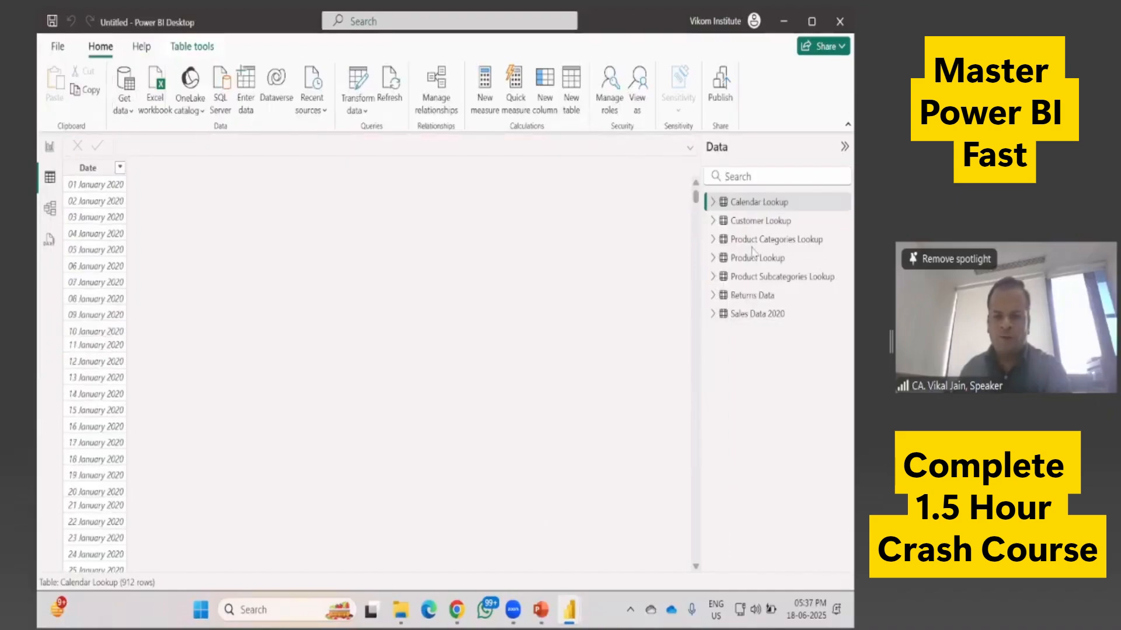
# Step: Import Sales Data 2021.csv as a Text/CSV source and load it directly into the model
pyautogui.click(129, 110)
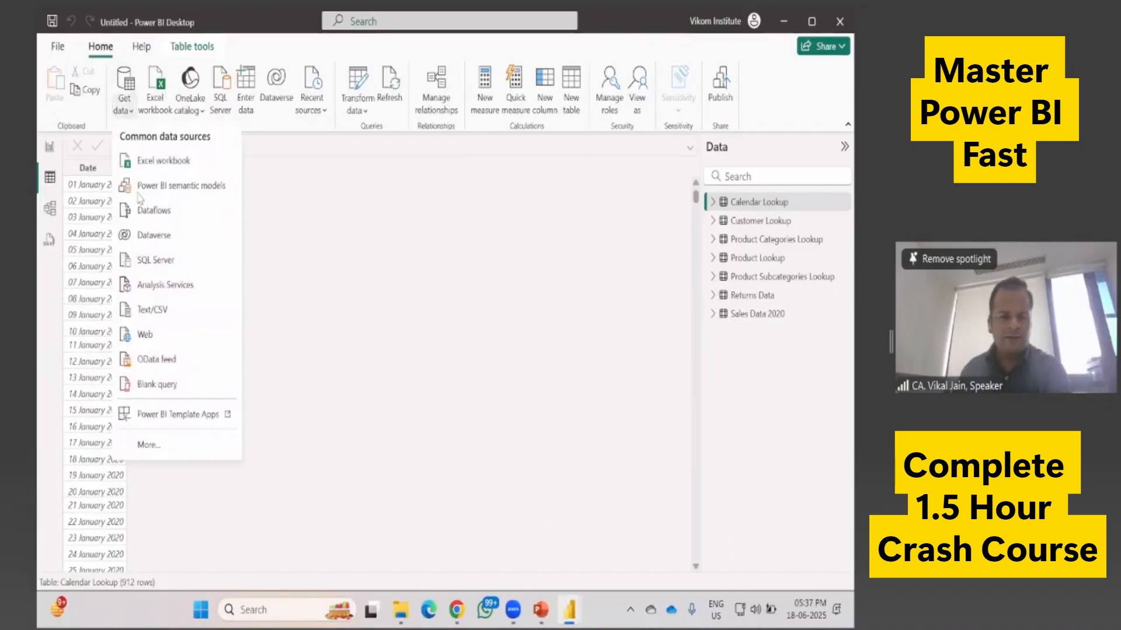
pyautogui.click(149, 311)
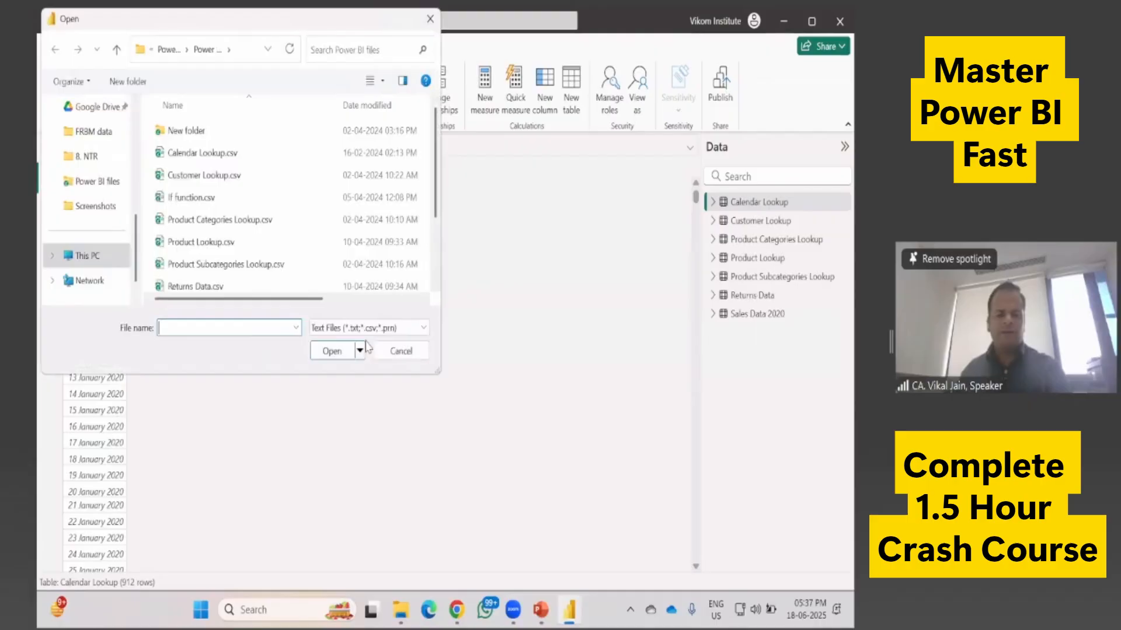
pyautogui.scroll(-2, 243, 250)
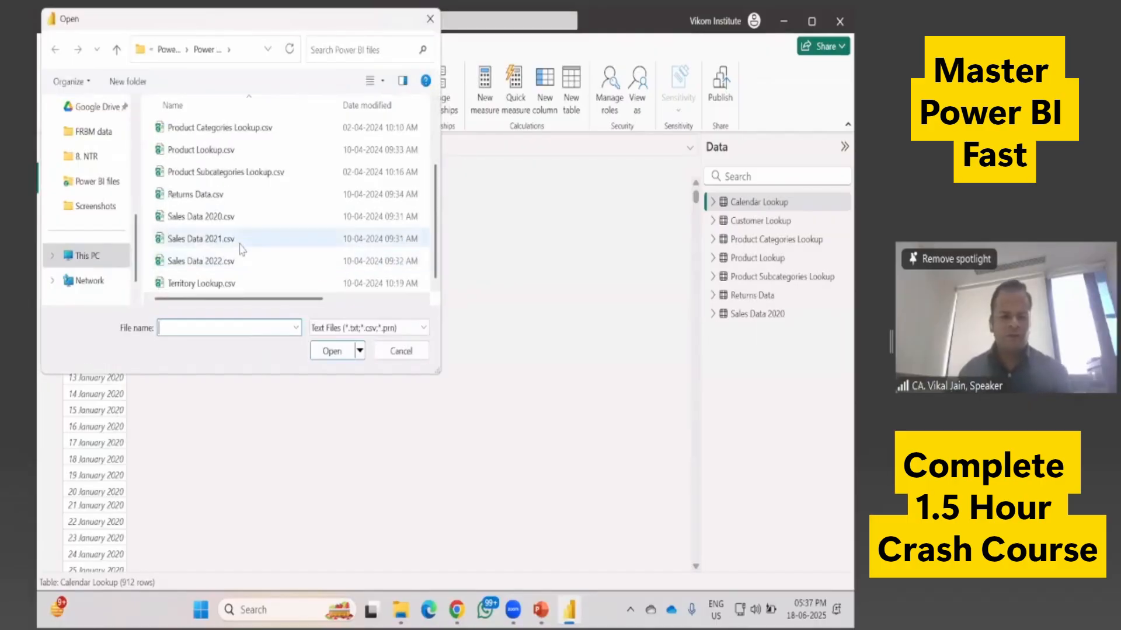
pyautogui.click(245, 239)
pyautogui.click(332, 350)
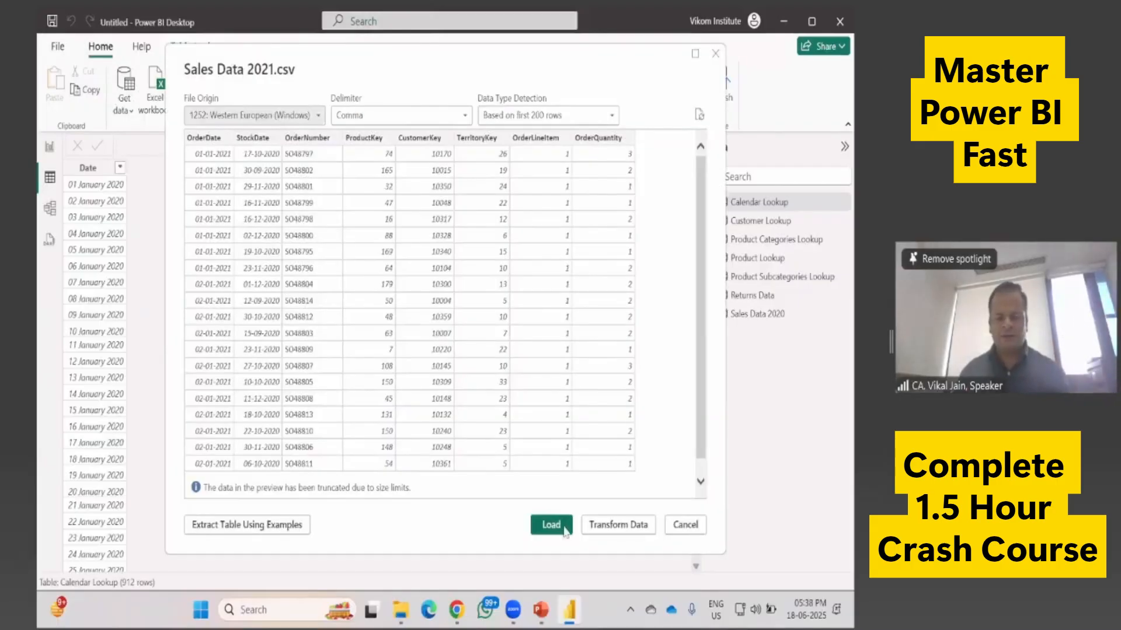
pyautogui.click(551, 525)
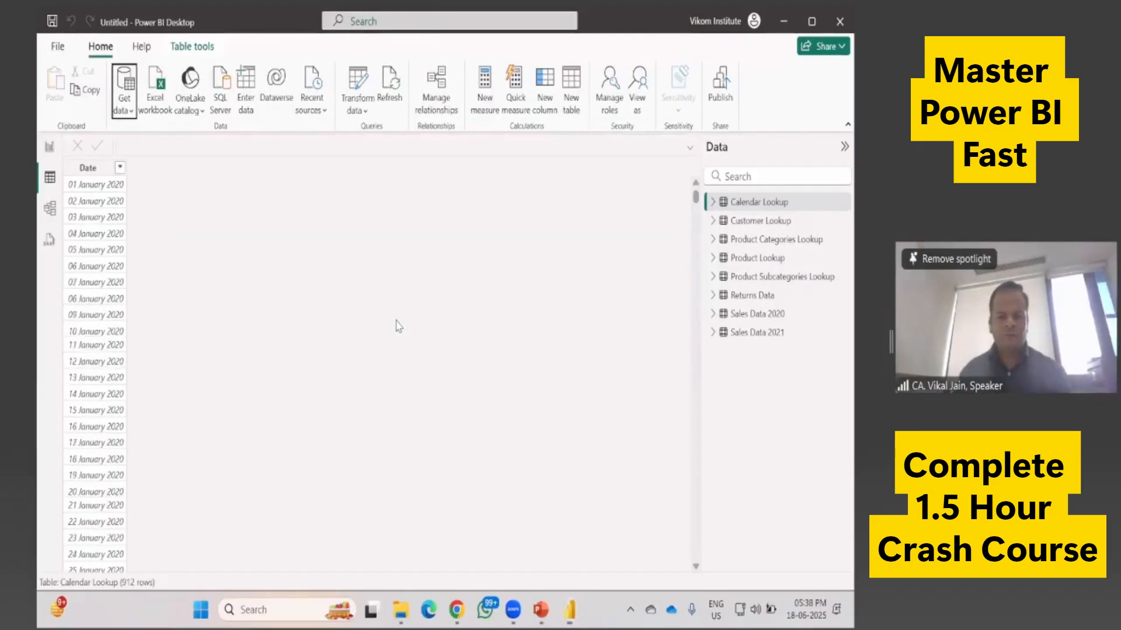
# Step: Import Sales Data 2022.csv as a Text/CSV source and load it directly into the model
pyautogui.click(124, 107)
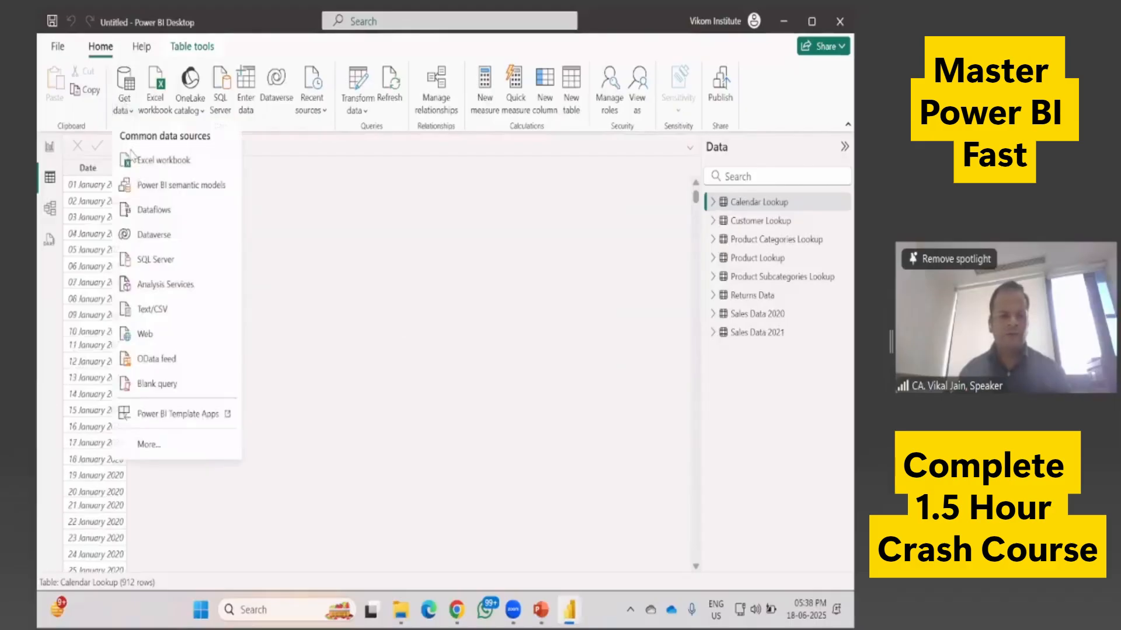
pyautogui.click(163, 311)
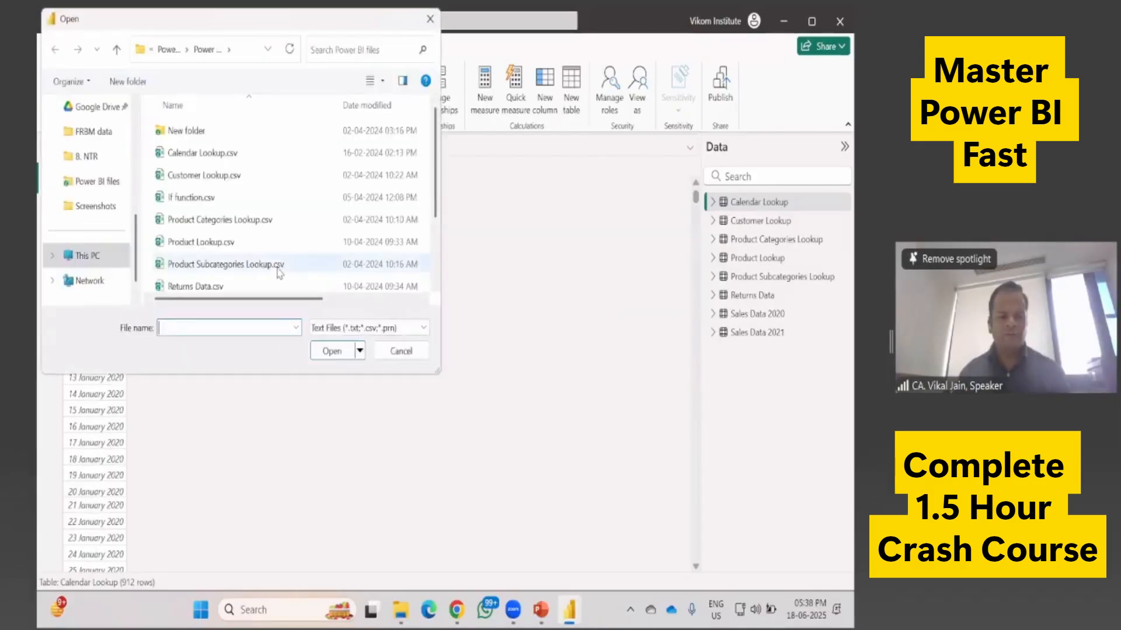
pyautogui.scroll(-2, 269, 263)
pyautogui.click(199, 261)
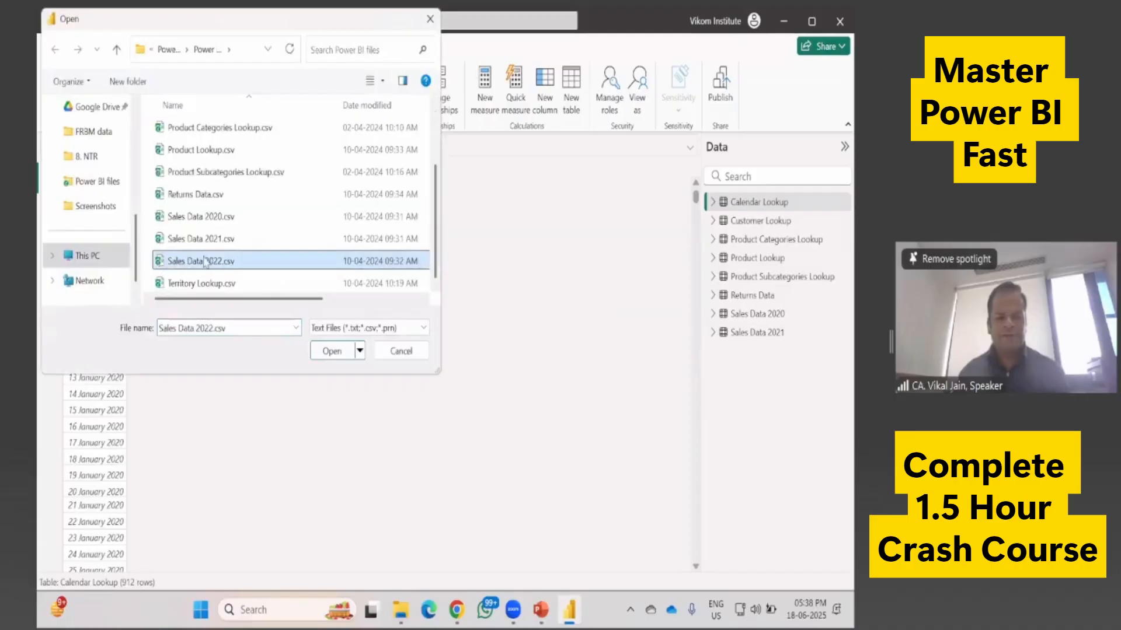
pyautogui.click(331, 350)
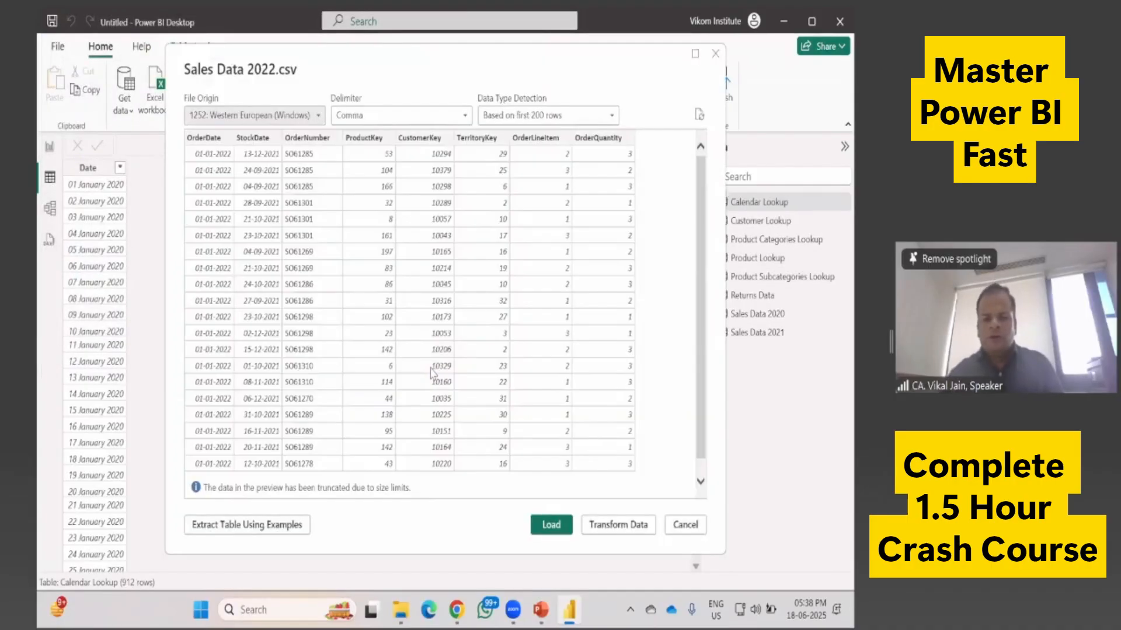
pyautogui.click(543, 520)
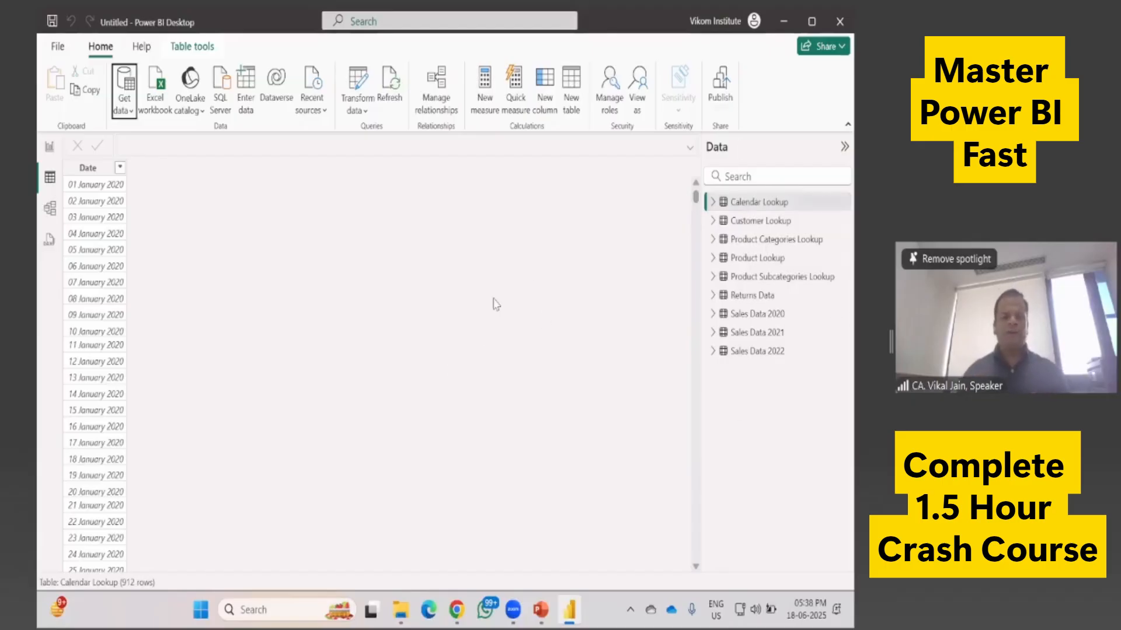
# Step: Review the blank report page and the rows of the Sales Data 2020 table, and return to the report page
pyautogui.click(49, 146)
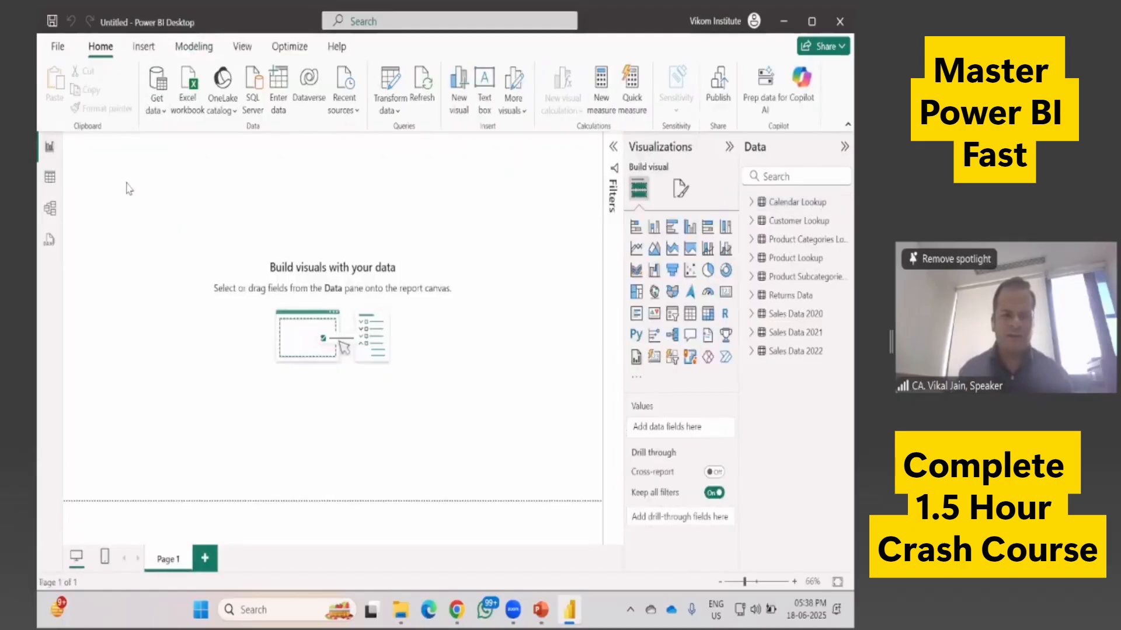
pyautogui.click(50, 180)
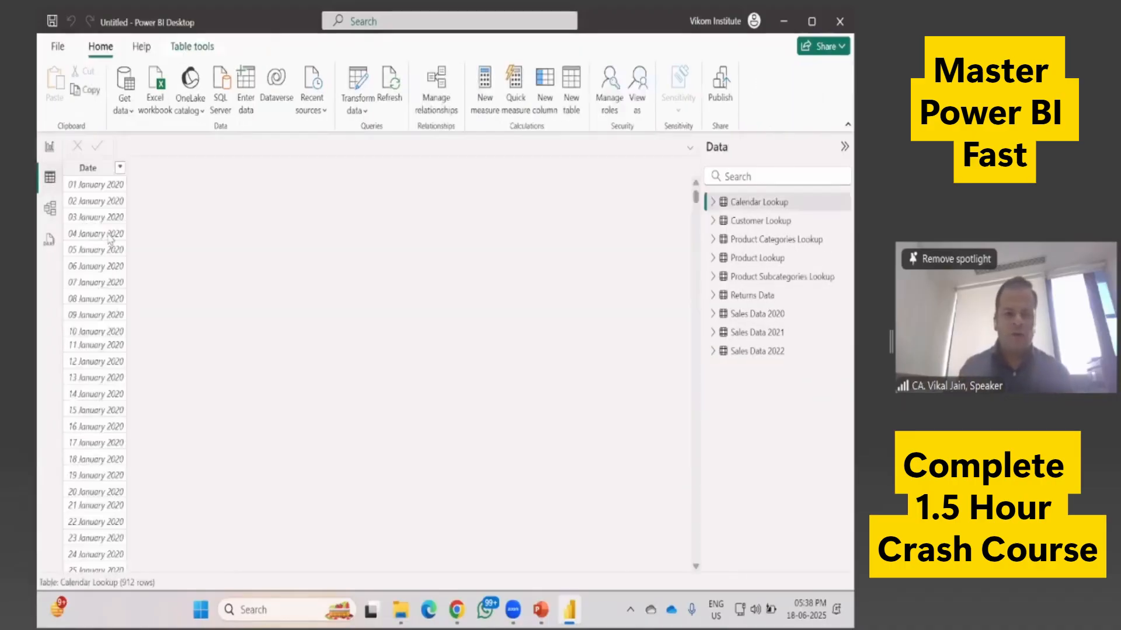
pyautogui.click(750, 315)
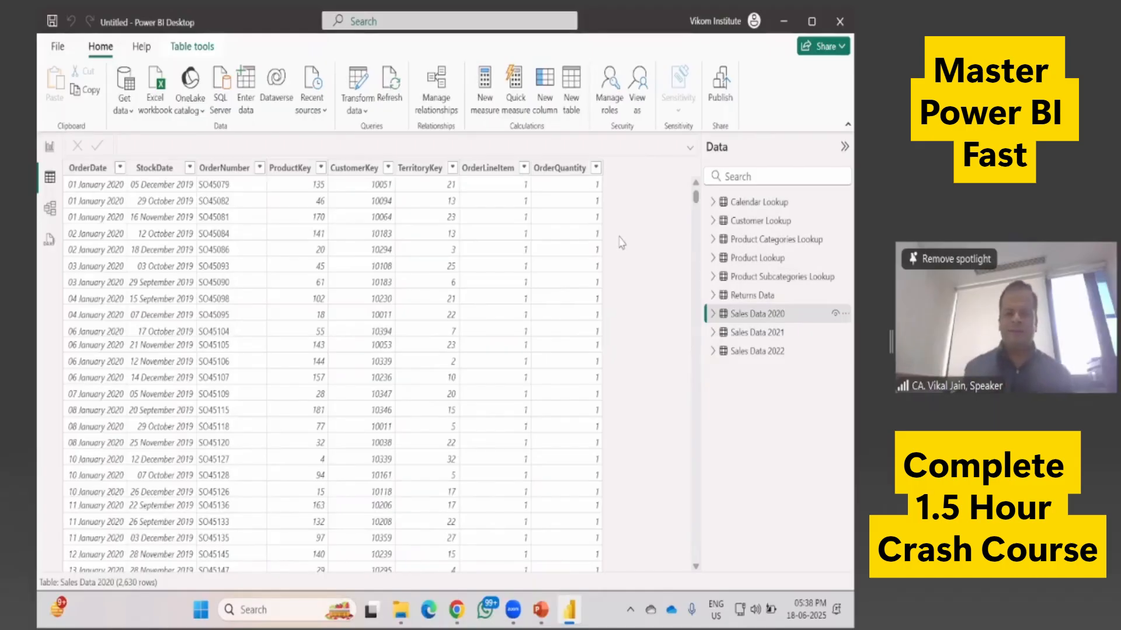
pyautogui.click(50, 149)
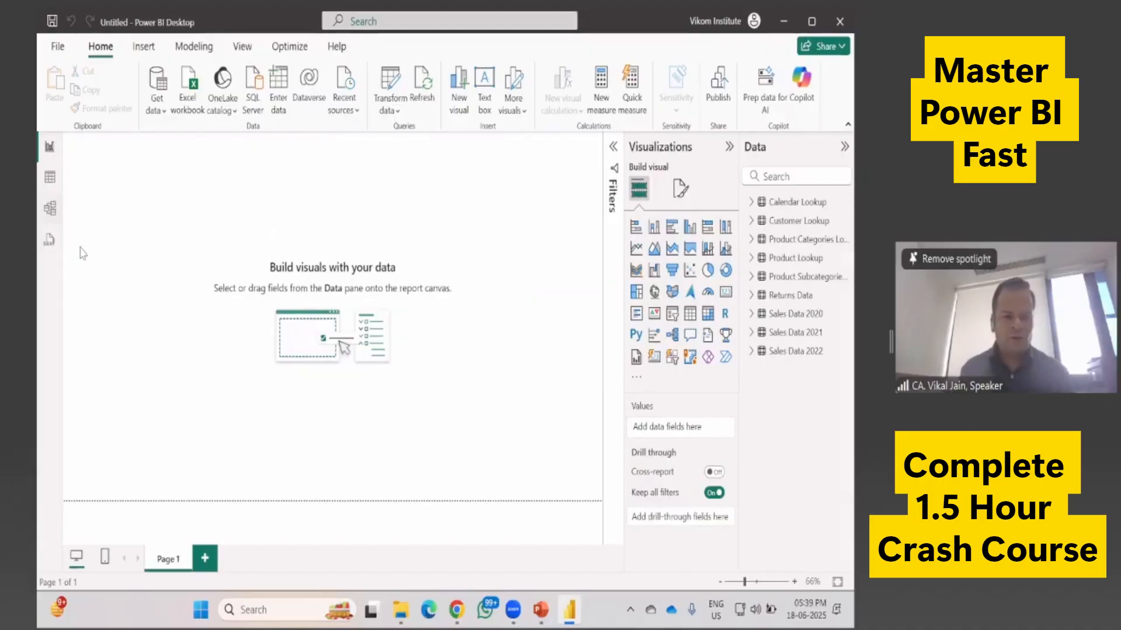
# Step: Show the model diagram of all tables and collapse the Properties and Data panes to widen it
pyautogui.click(49, 209)
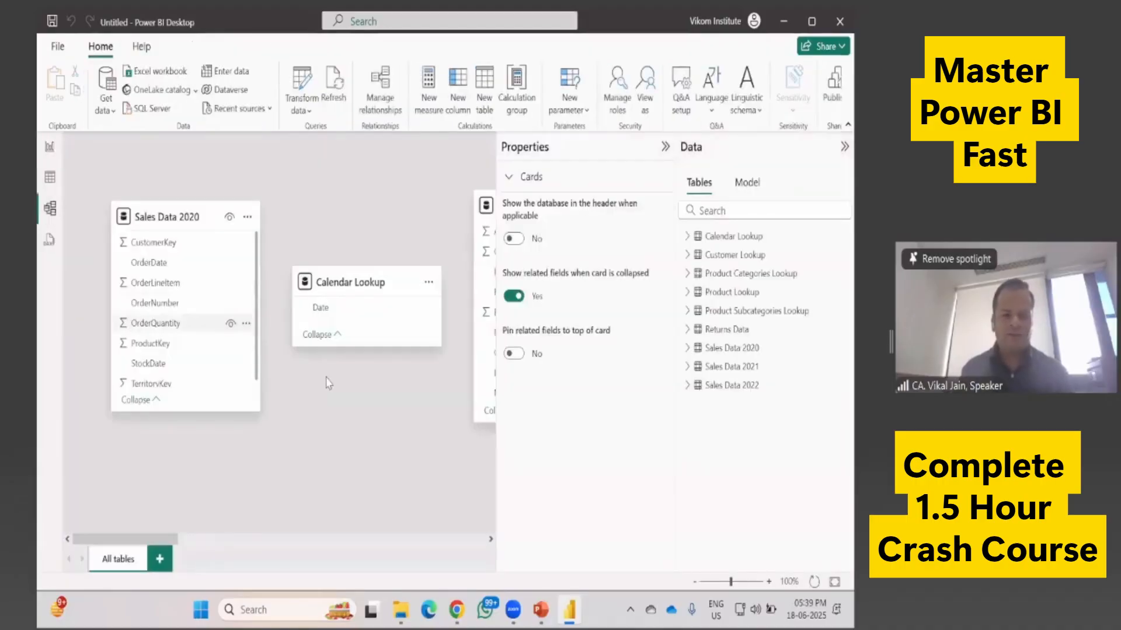
pyautogui.click(666, 147)
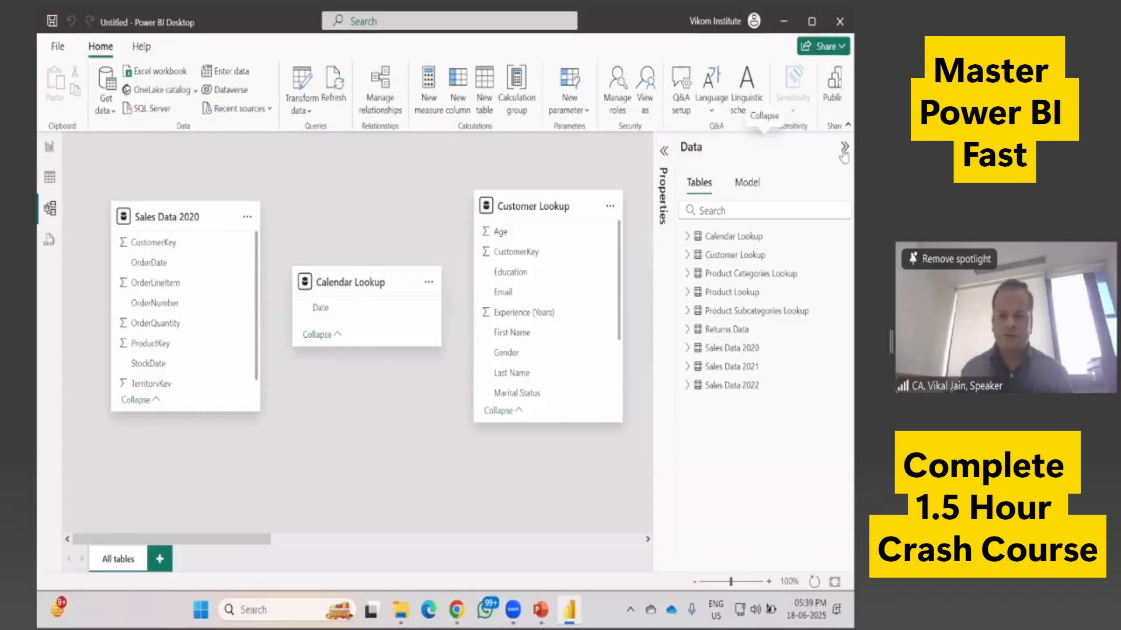
pyautogui.click(844, 147)
pyautogui.moveTo(386, 539)
pyautogui.mouseDown()
pyautogui.moveTo(770, 543)
pyautogui.moveTo(368, 534)
pyautogui.mouseUp()
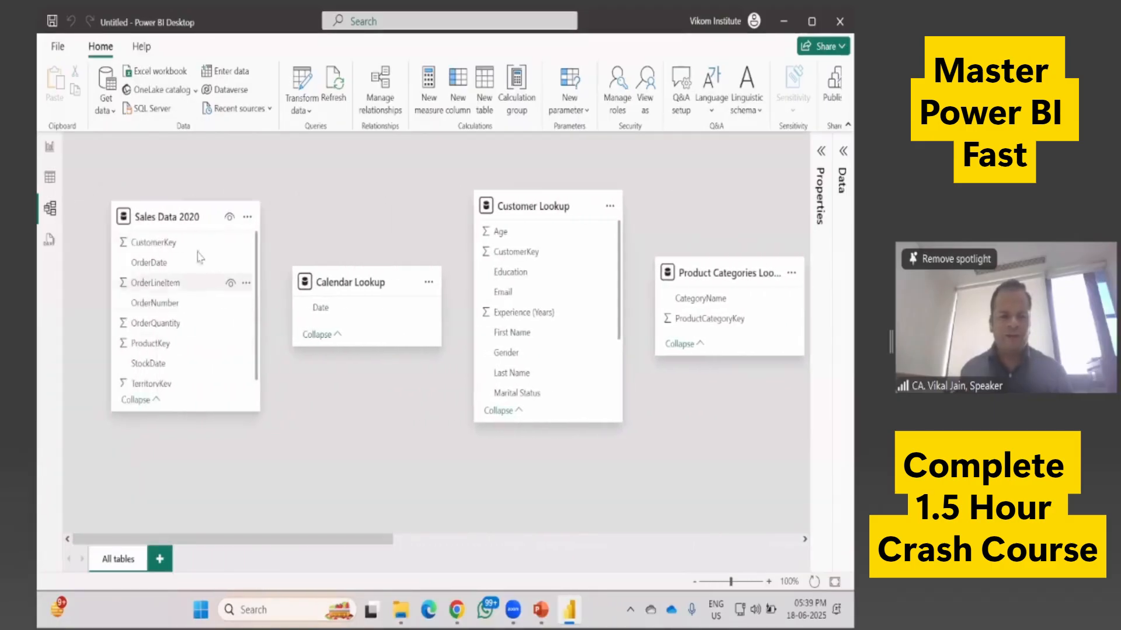
# Step: Arrange the table cards with Calendar Lookup below Sales Data 2020, Customer Lookup beside Sales Data 2020, and Product Categories Lookup below Customer Lookup
pyautogui.moveTo(187, 226); pyautogui.dragTo(186, 216)
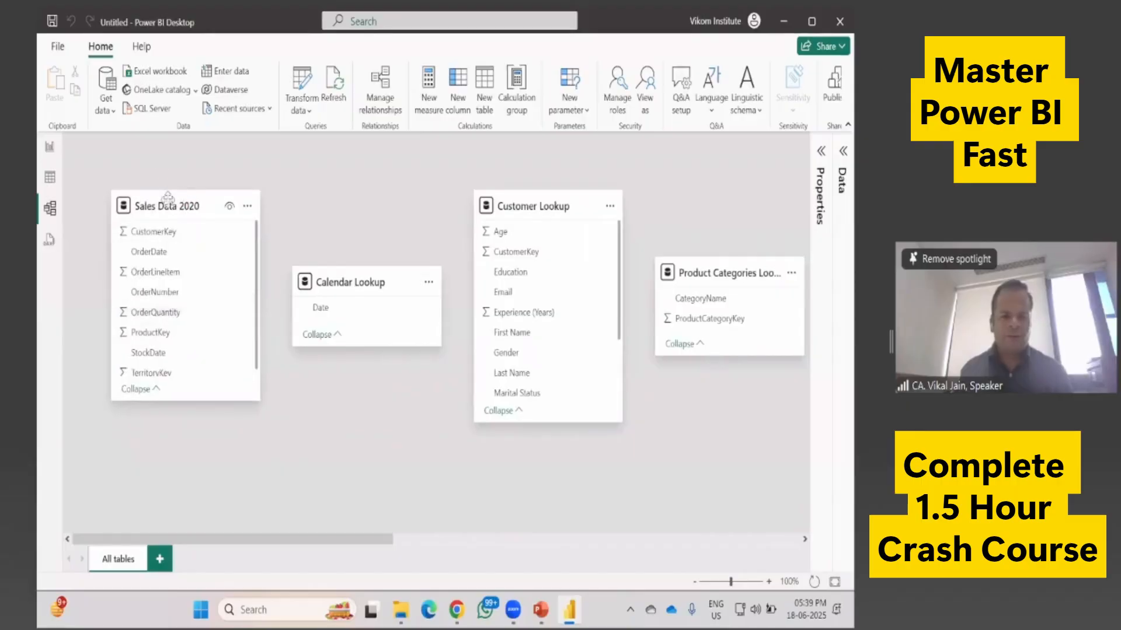
pyautogui.moveTo(304, 284); pyautogui.dragTo(123, 437)
pyautogui.moveTo(529, 202); pyautogui.dragTo(328, 198)
pyautogui.moveTo(725, 272); pyautogui.dragTo(344, 444)
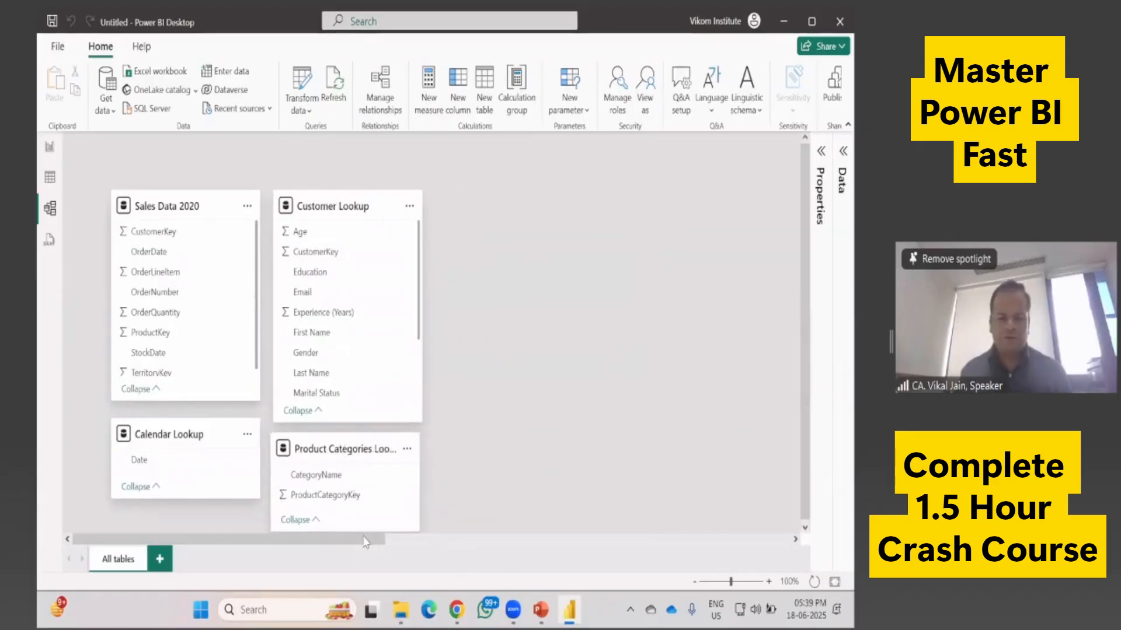
# Step: Place the Product Lookup card beside Customer Lookup and the Product Subcategories Lookup card directly below Product Lookup
pyautogui.moveTo(366, 541); pyautogui.dragTo(485, 542)
pyautogui.moveTo(587, 207); pyautogui.dragTo(210, 210)
pyautogui.moveTo(786, 264); pyautogui.dragTo(148, 453)
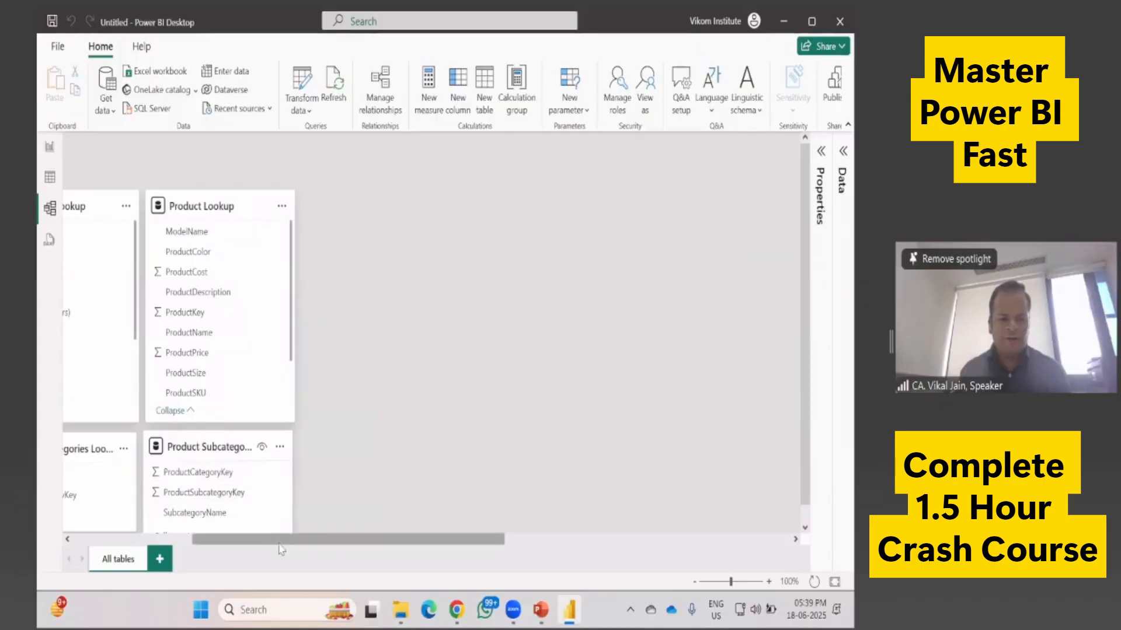
# Step: Bring the Returns Data card next to Product Lookup, aligned with the upper row of tables
pyautogui.moveTo(281, 548); pyautogui.dragTo(439, 548)
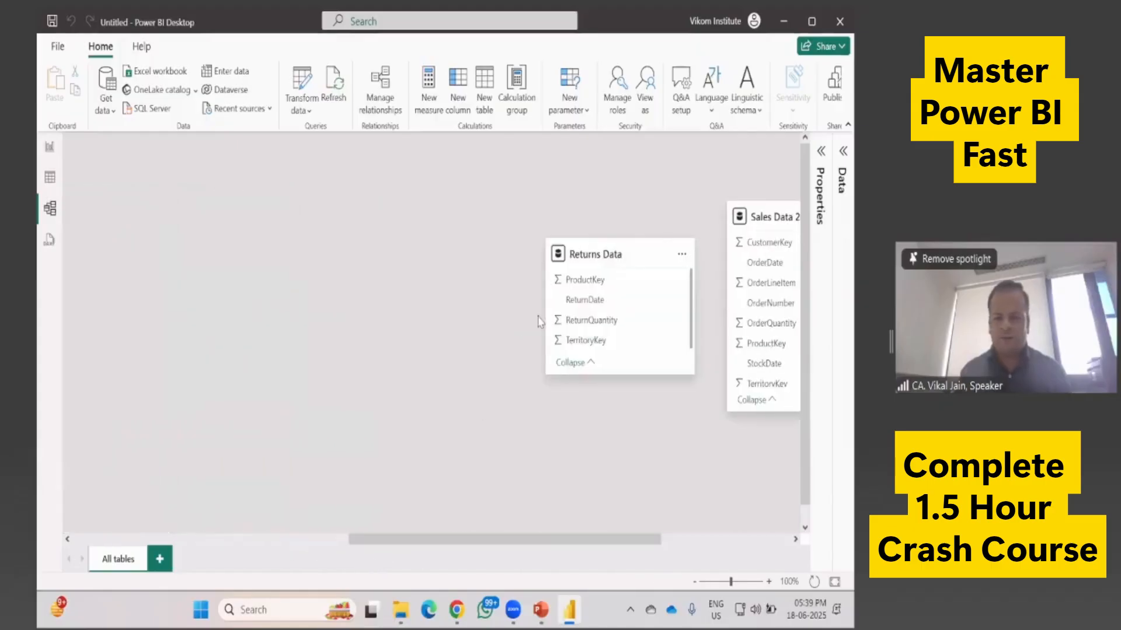
pyautogui.moveTo(613, 257); pyautogui.dragTo(170, 237)
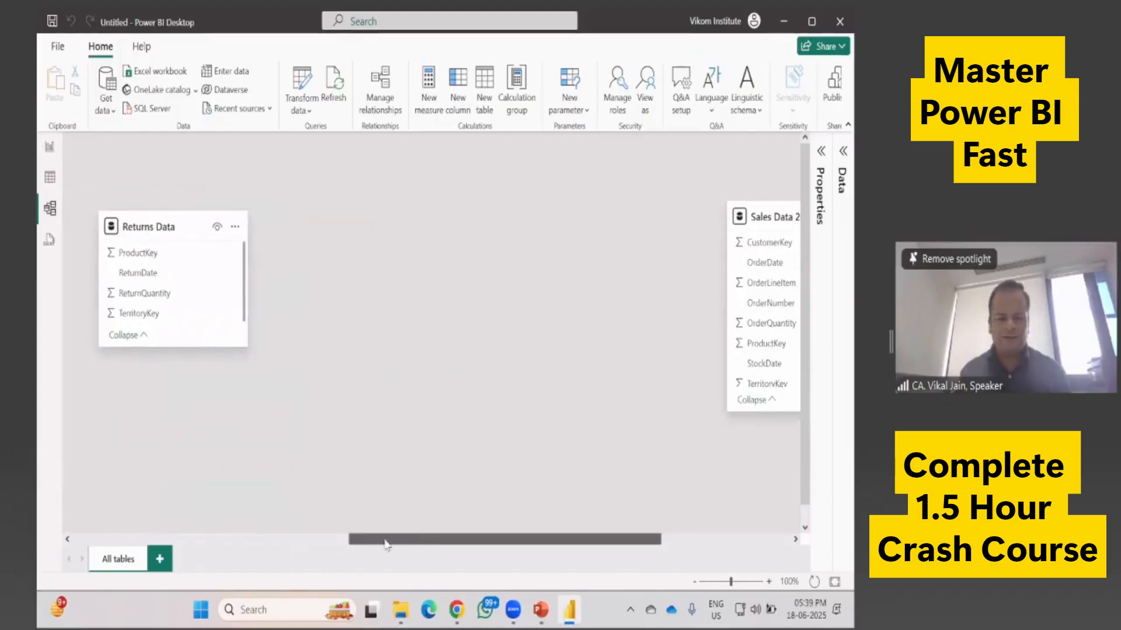
pyautogui.moveTo(385, 544); pyautogui.dragTo(308, 537)
pyautogui.moveTo(458, 228); pyautogui.dragTo(289, 199)
# Step: Place the Sales Data 2021 card directly below Returns Data in the model diagram
pyautogui.moveTo(505, 543); pyautogui.dragTo(722, 540)
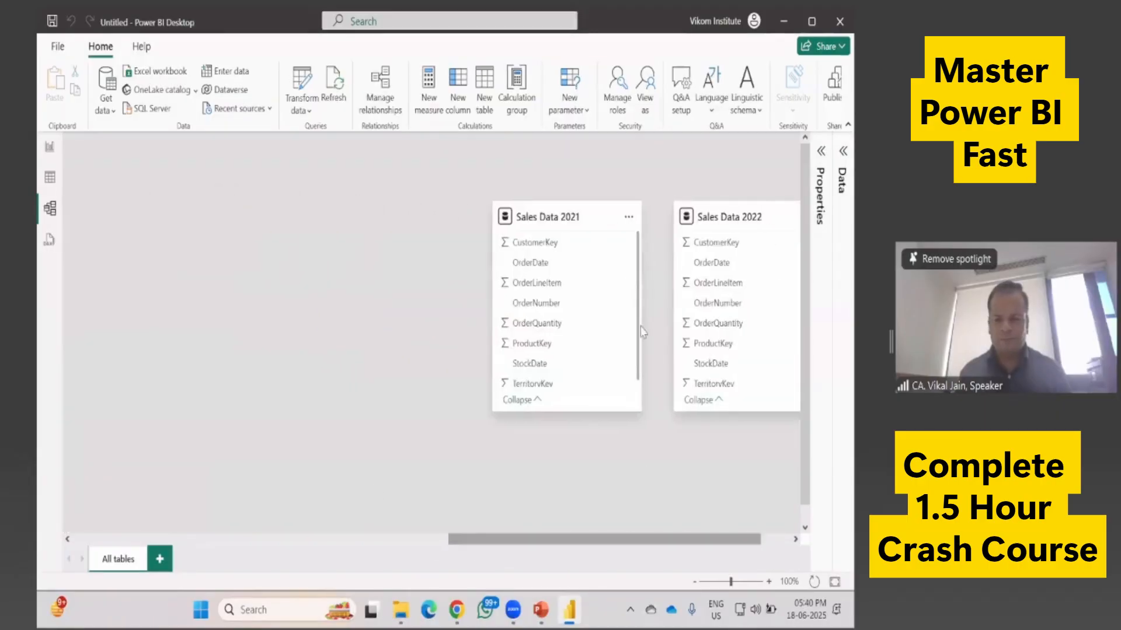
pyautogui.moveTo(563, 212); pyautogui.dragTo(210, 371)
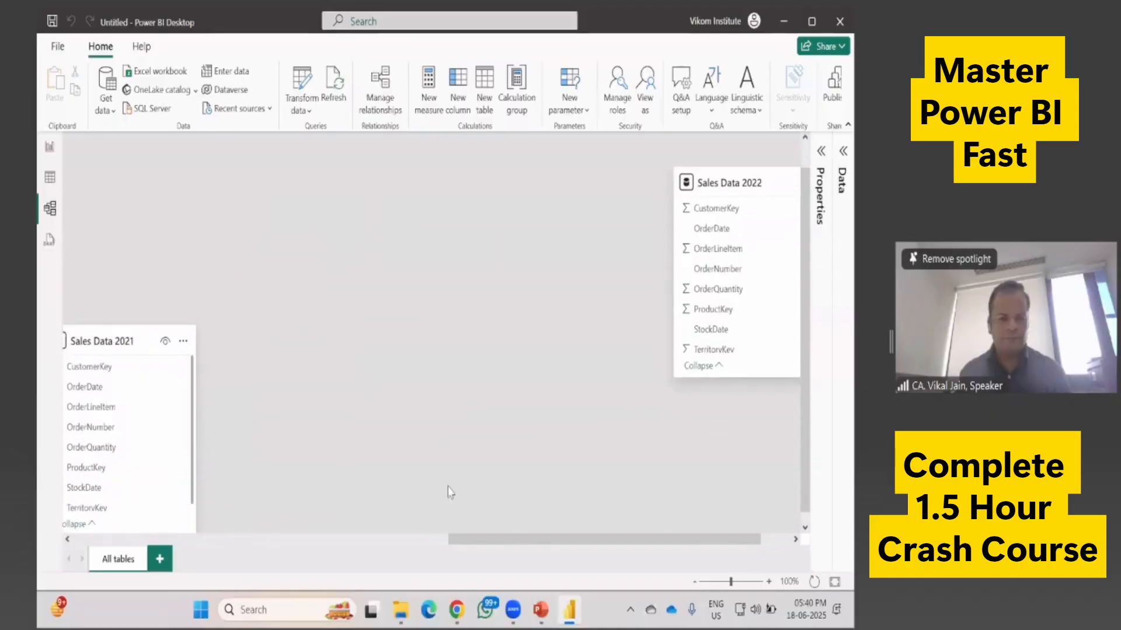
pyautogui.moveTo(525, 541); pyautogui.dragTo(296, 545)
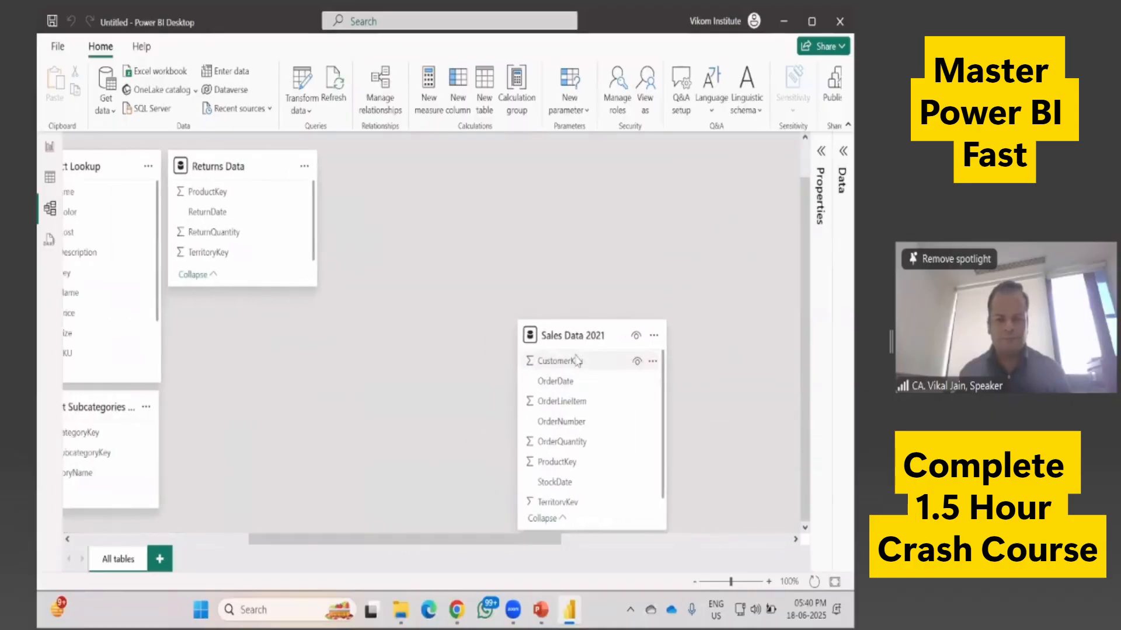
pyautogui.moveTo(575, 341); pyautogui.dragTo(262, 363)
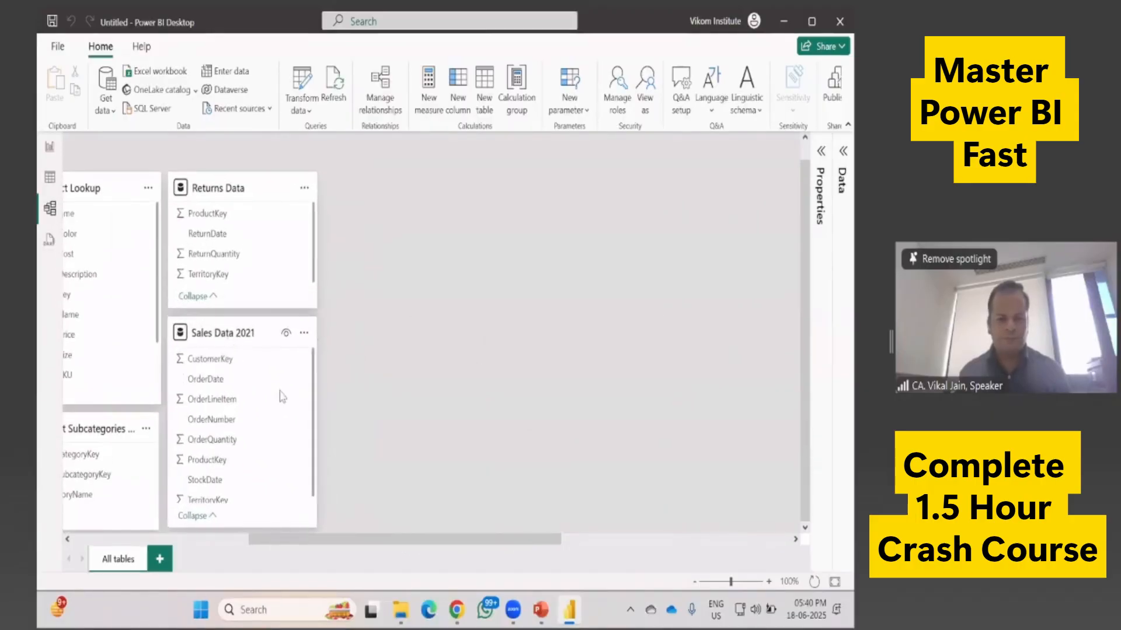
# Step: Bring the Sales Data 2022 card beside Returns Data, in line with the upper row of tables
pyautogui.moveTo(438, 548); pyautogui.dragTo(626, 541)
pyautogui.moveTo(540, 541); pyautogui.dragTo(742, 429)
pyautogui.moveTo(739, 199); pyautogui.dragTo(814, 204)
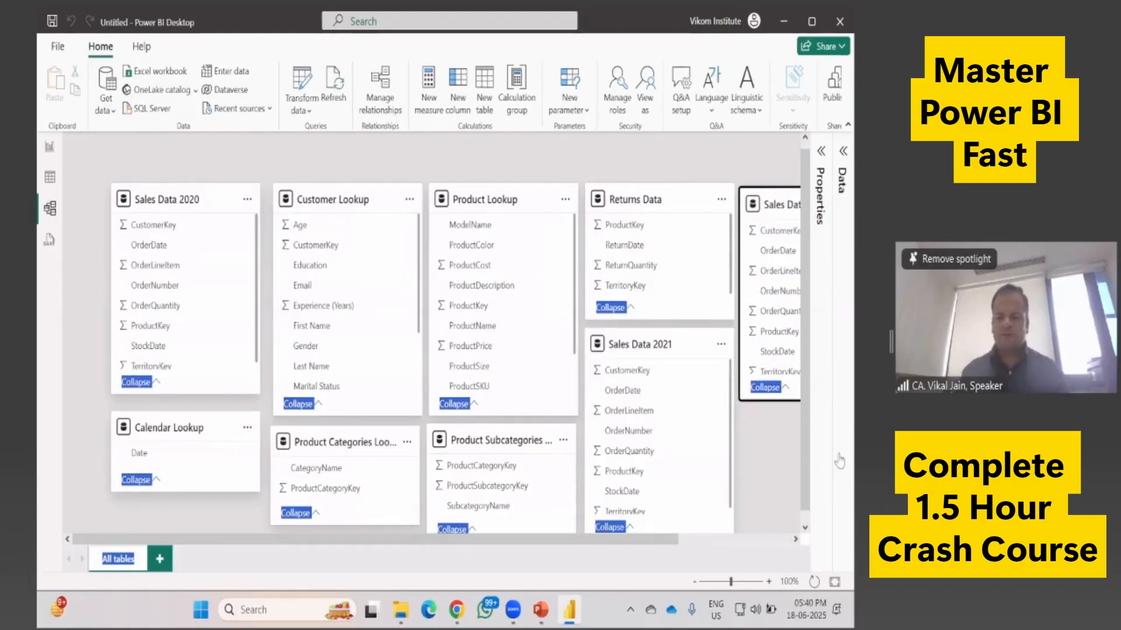
pyautogui.click(781, 459)
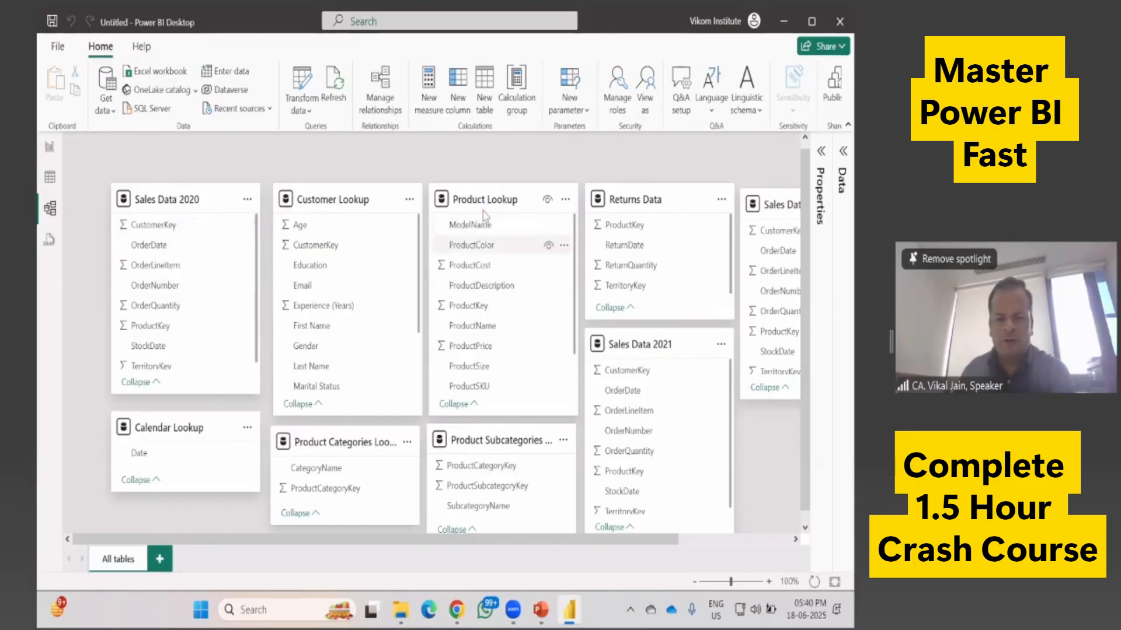
# Step: Create an active many-to-one relationship with single cross-filter direction from ProductKey in Sales Data 2020 to ProductKey in Product Lookup
pyautogui.scroll(1, 510, 313)
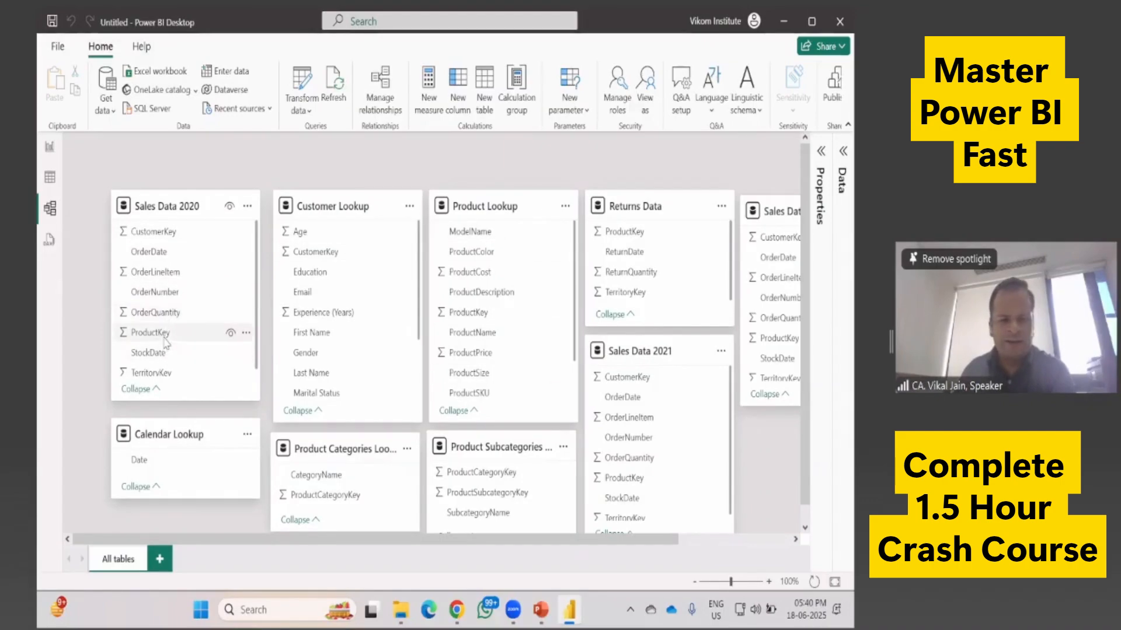
pyautogui.moveTo(166, 333); pyautogui.dragTo(473, 321)
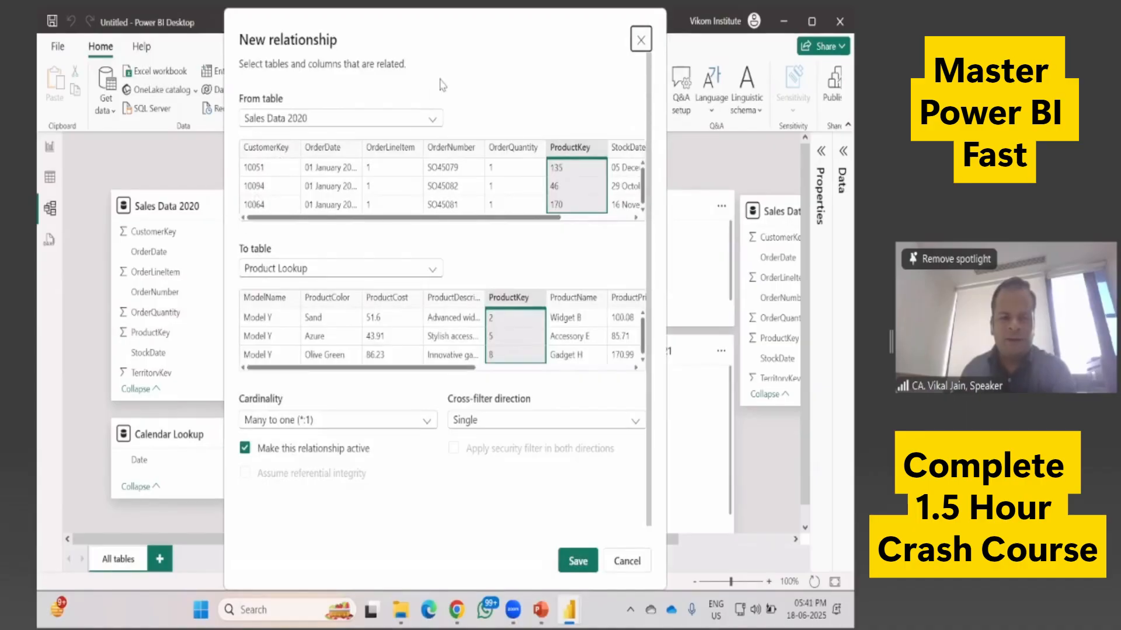
pyautogui.click(627, 564)
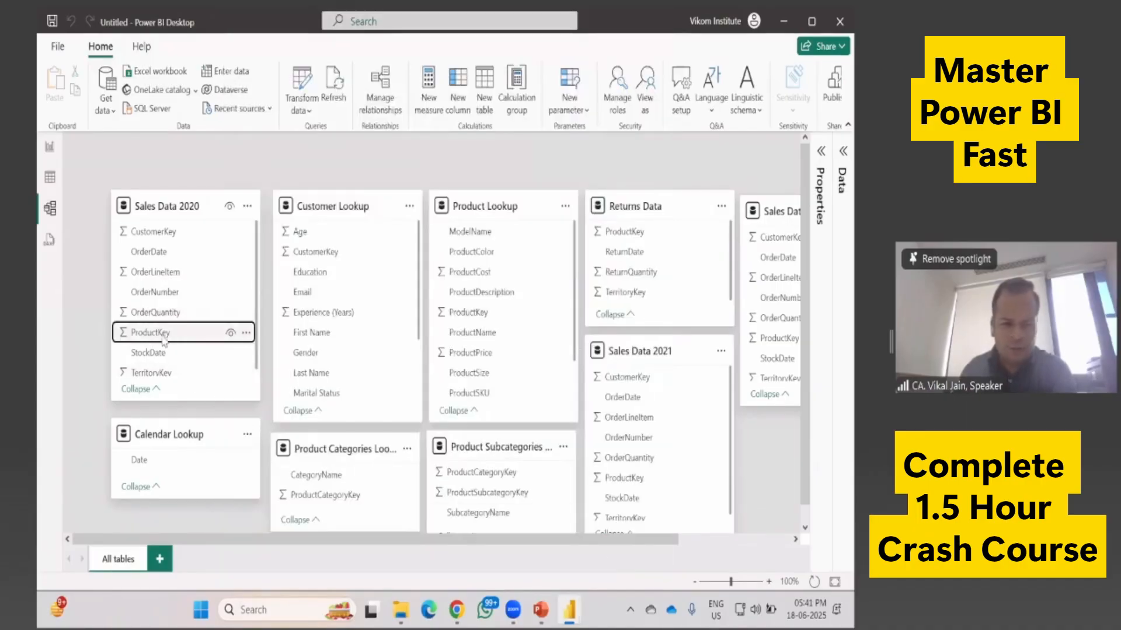
pyautogui.moveTo(163, 336); pyautogui.dragTo(480, 320)
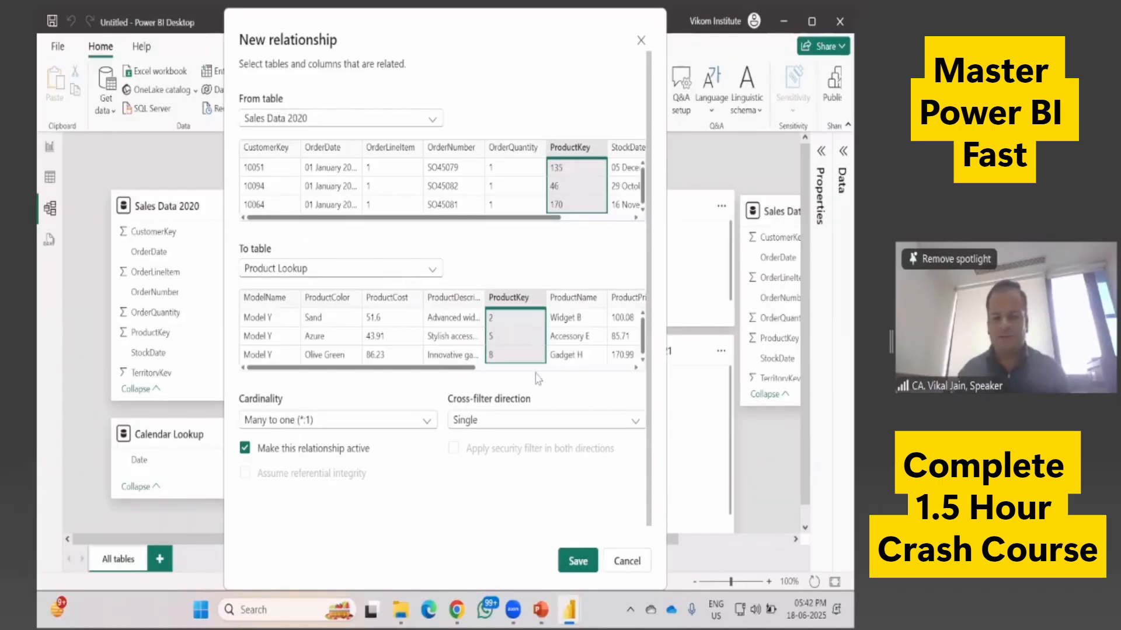
pyautogui.click(577, 562)
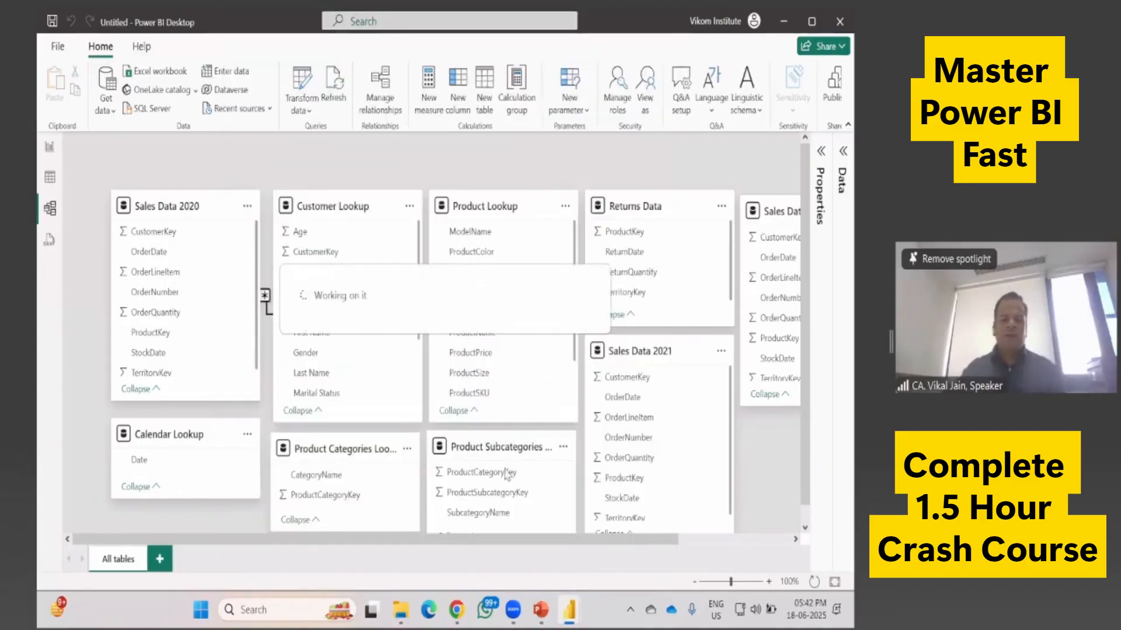
# Step: Move the Customer Lookup card down over Calendar Lookup to uncover the relationship line between Sales Data 2020 and Product Lookup
pyautogui.moveTo(350, 210); pyautogui.dragTo(239, 491)
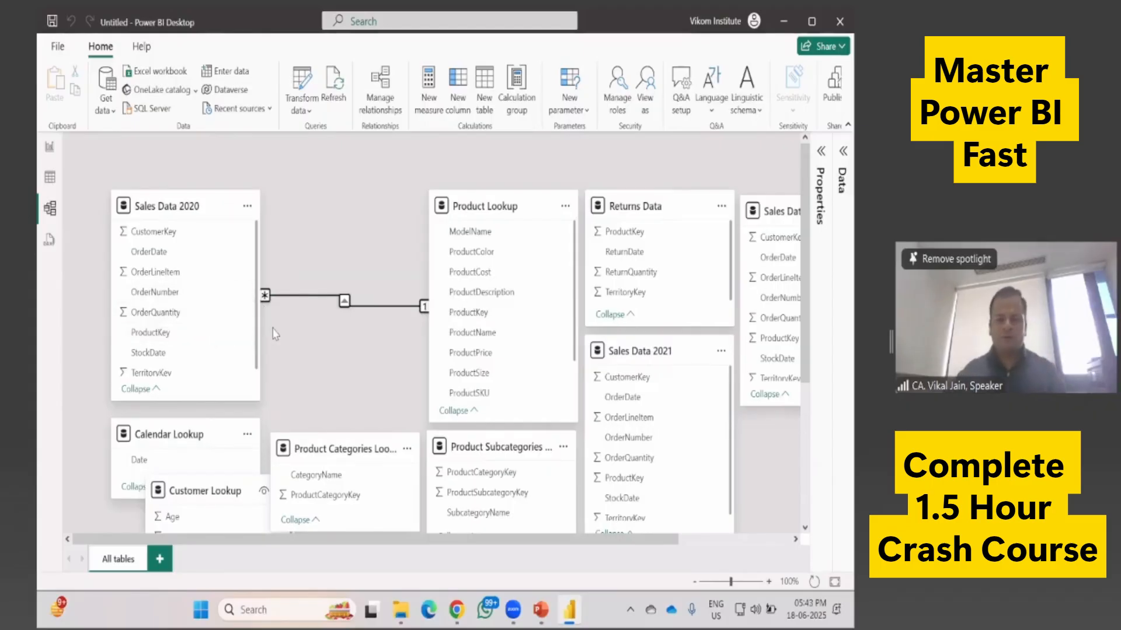
pyautogui.rightClick(284, 302)
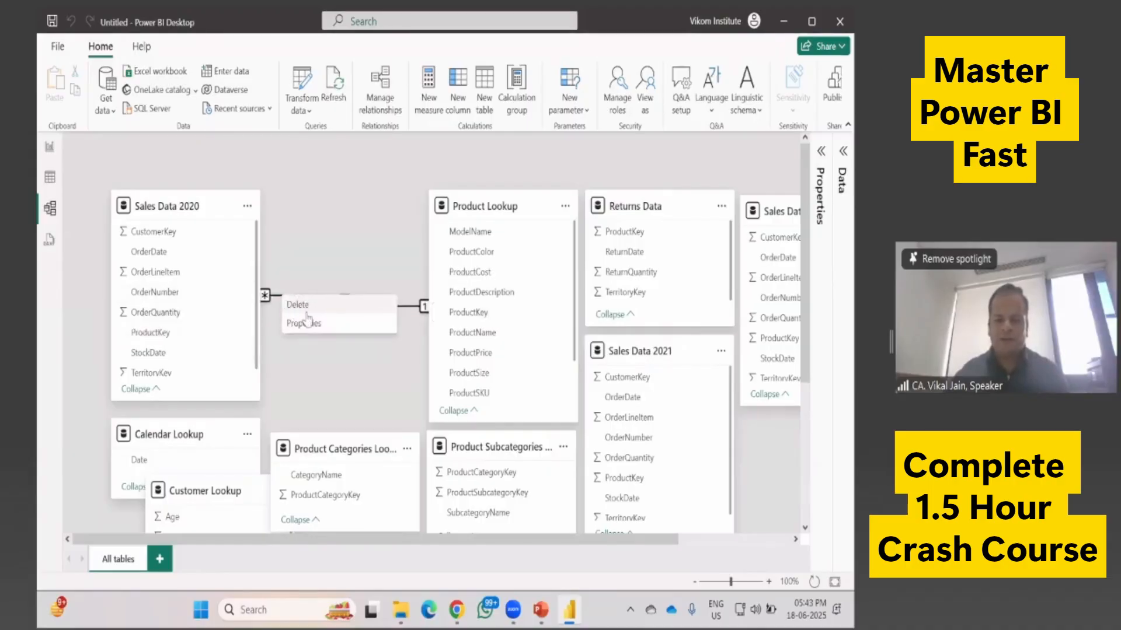
pyautogui.click(293, 384)
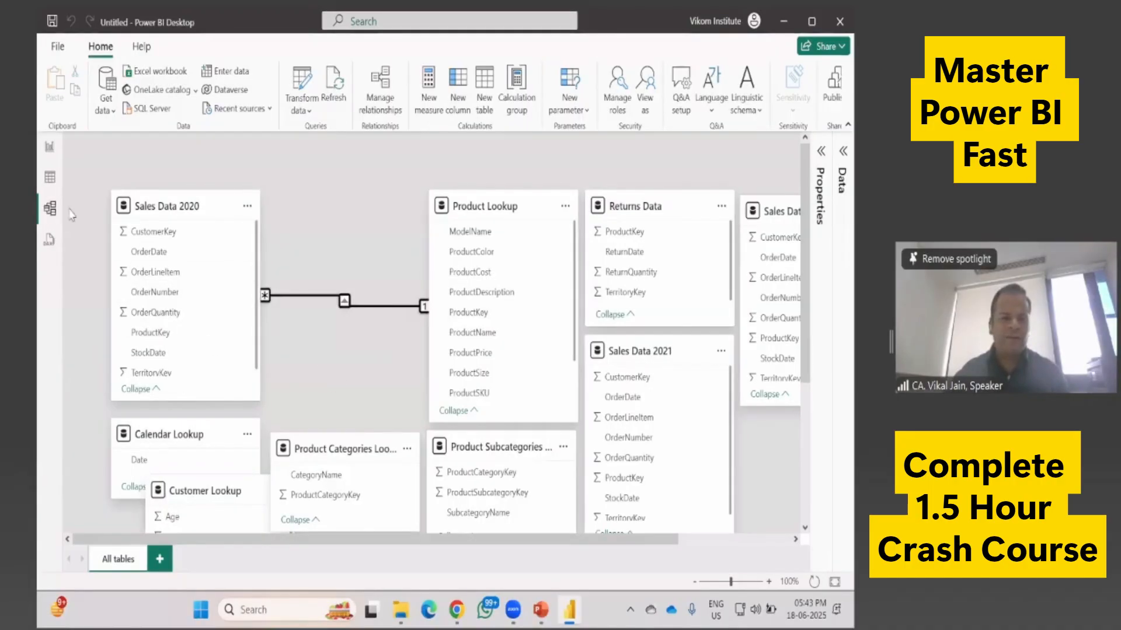
pyautogui.scroll(-3, 85, 231)
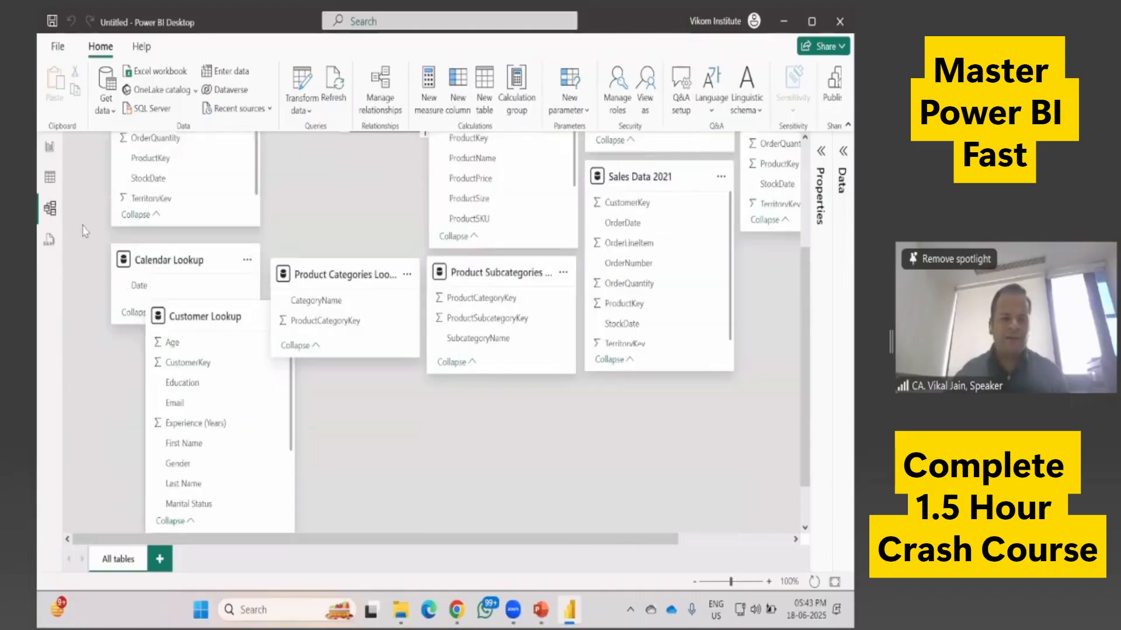
# Step: Add a calculated column to Sales Data 2020 in table view and try naming it TotalSales
pyautogui.click(50, 179)
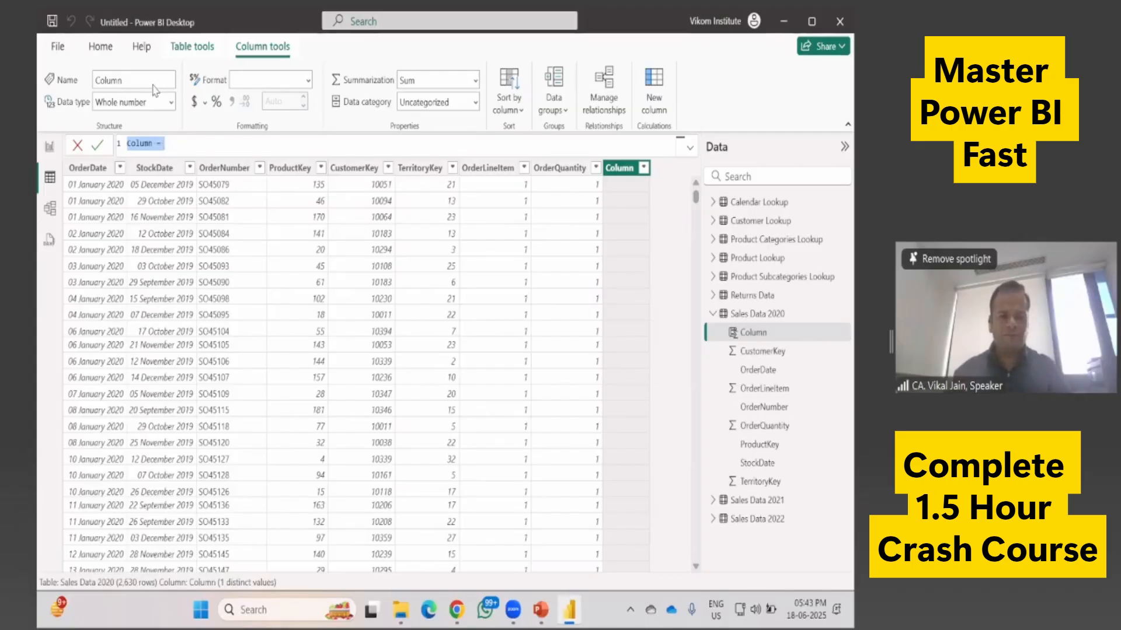
pyautogui.click(153, 145)
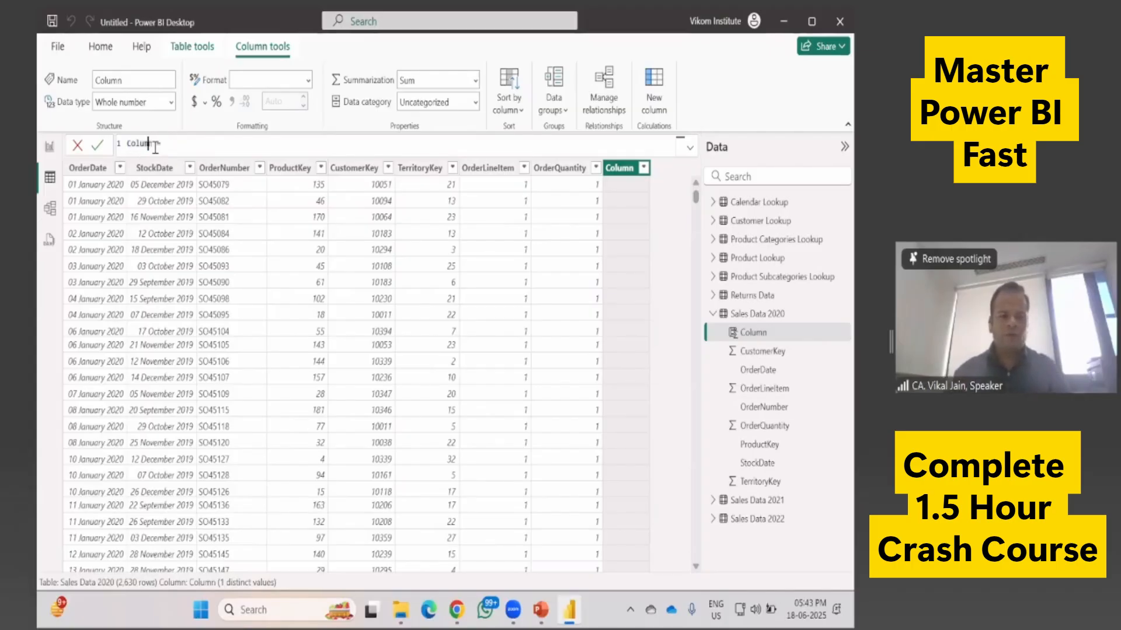
pyautogui.doubleClick(153, 145)
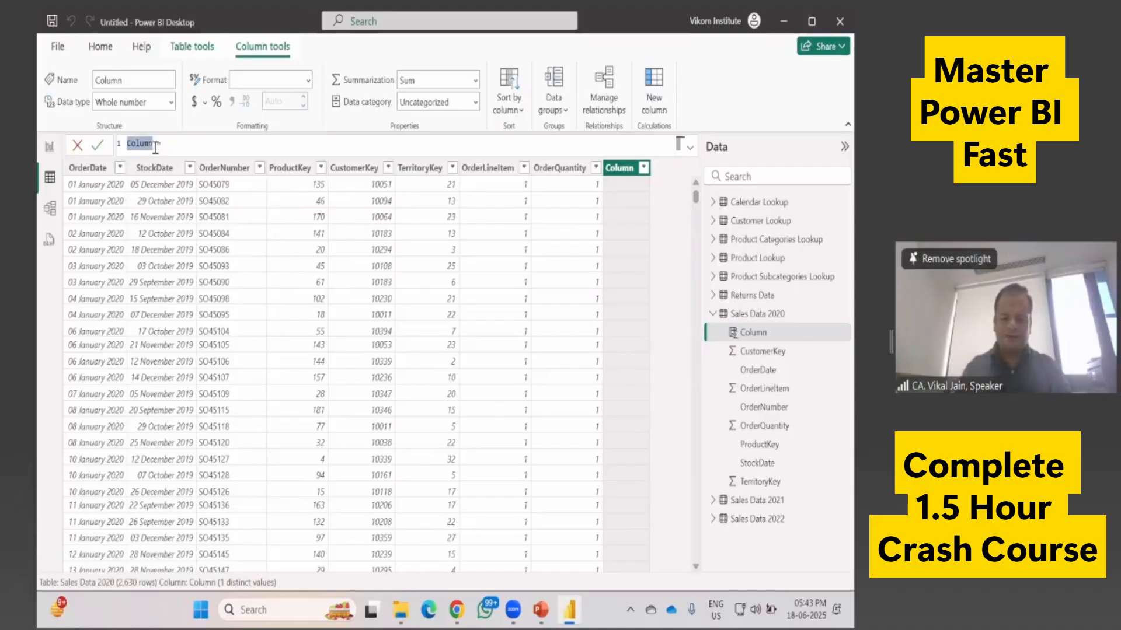
pyautogui.press('BackSpace')
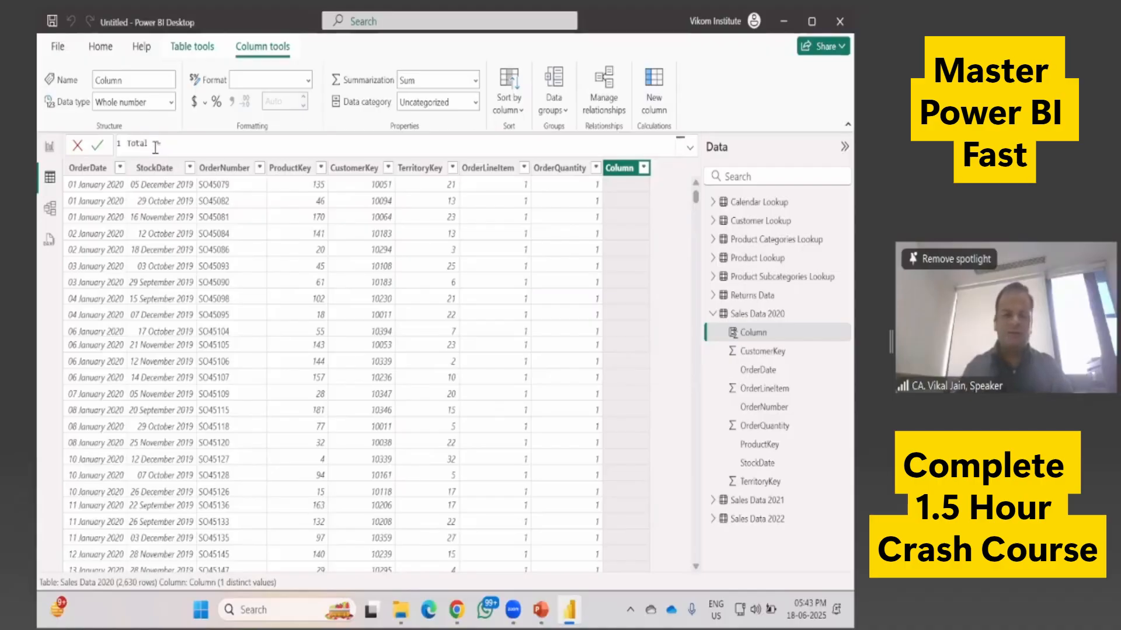
pyautogui.write('TotalSales =')
pyautogui.click(214, 147)
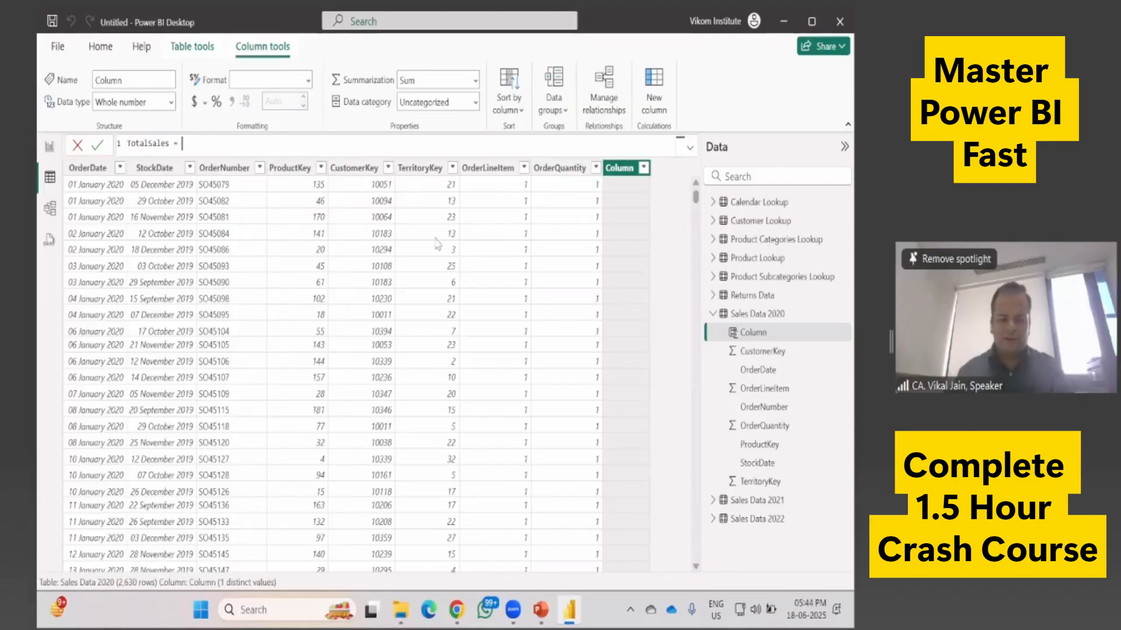
pyautogui.press('Escape')
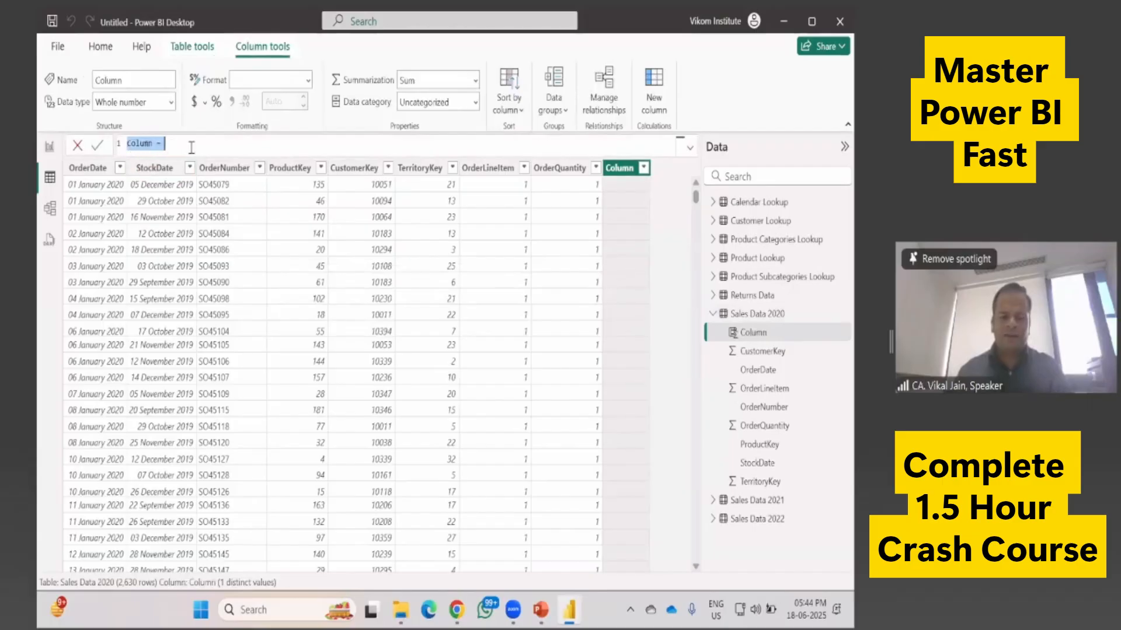
# Step: Name the new column Total Sales and set its formula to 'Sales Data 2020'[OrderQuantity]
pyautogui.click(149, 144)
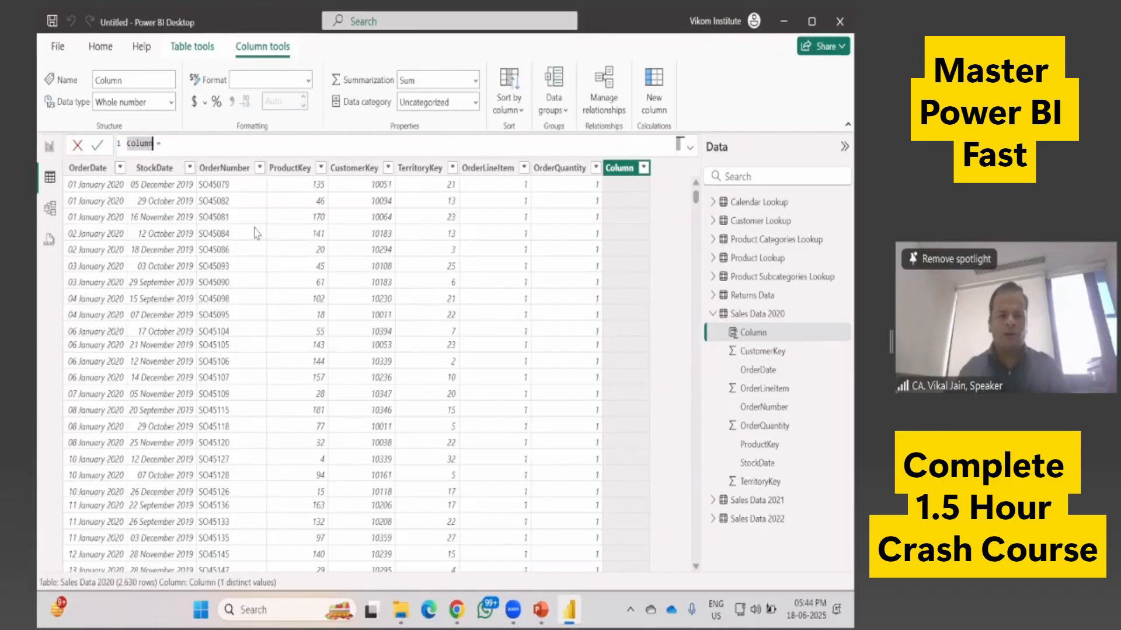
pyautogui.hotkey('ctrl', 'shift', 'Left')
pyautogui.write('Total Sales')
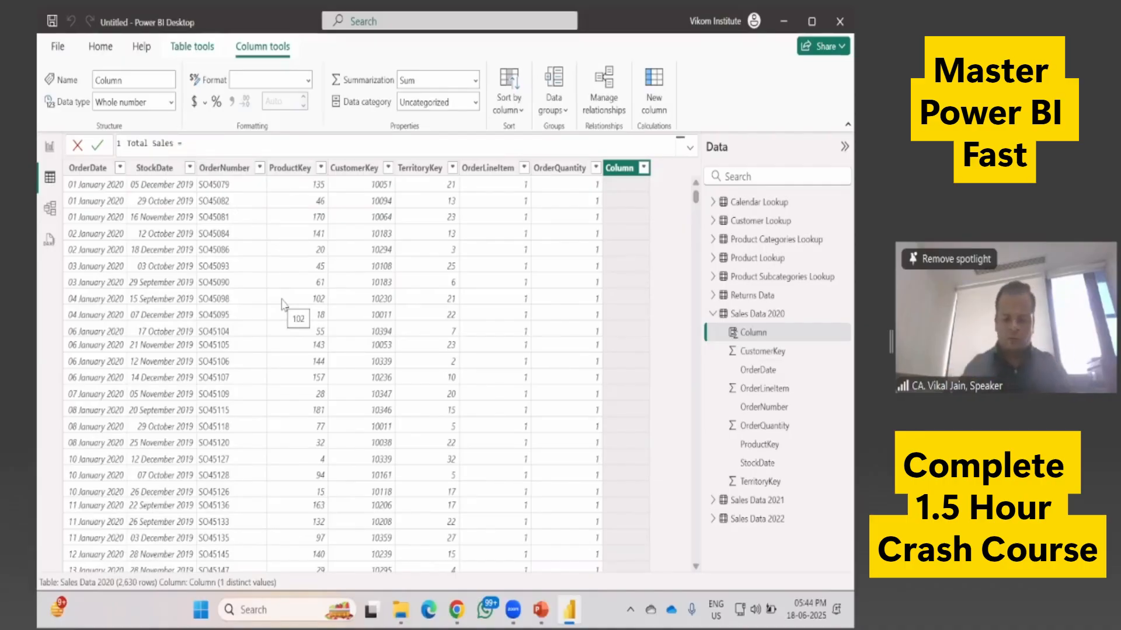
pyautogui.write('Q')
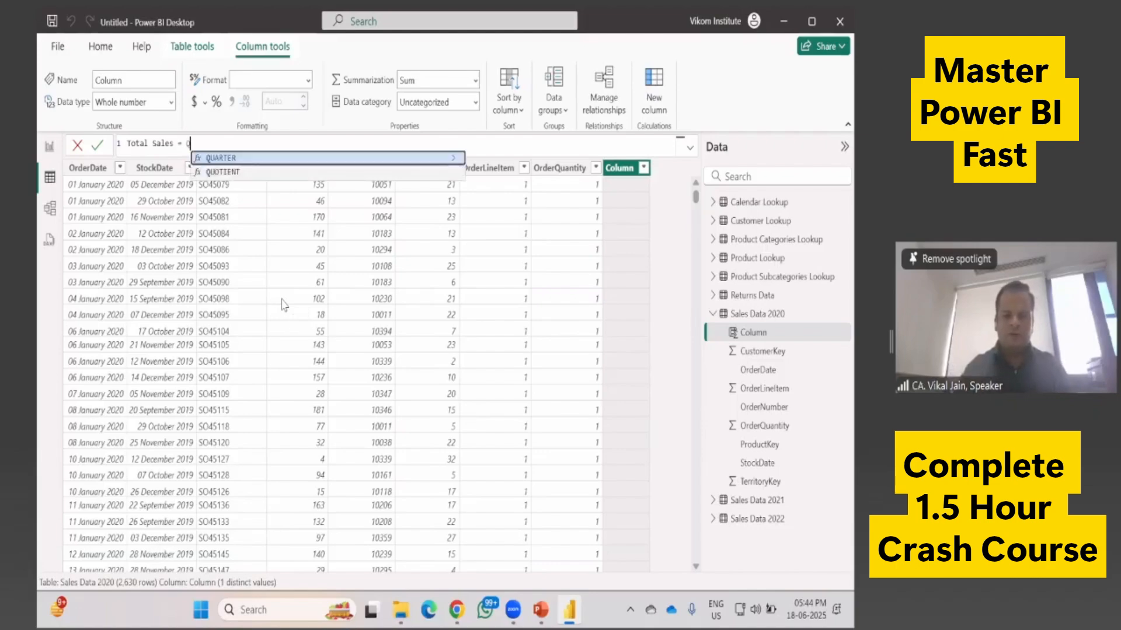
pyautogui.press('BackSpace')
pyautogui.write('order')
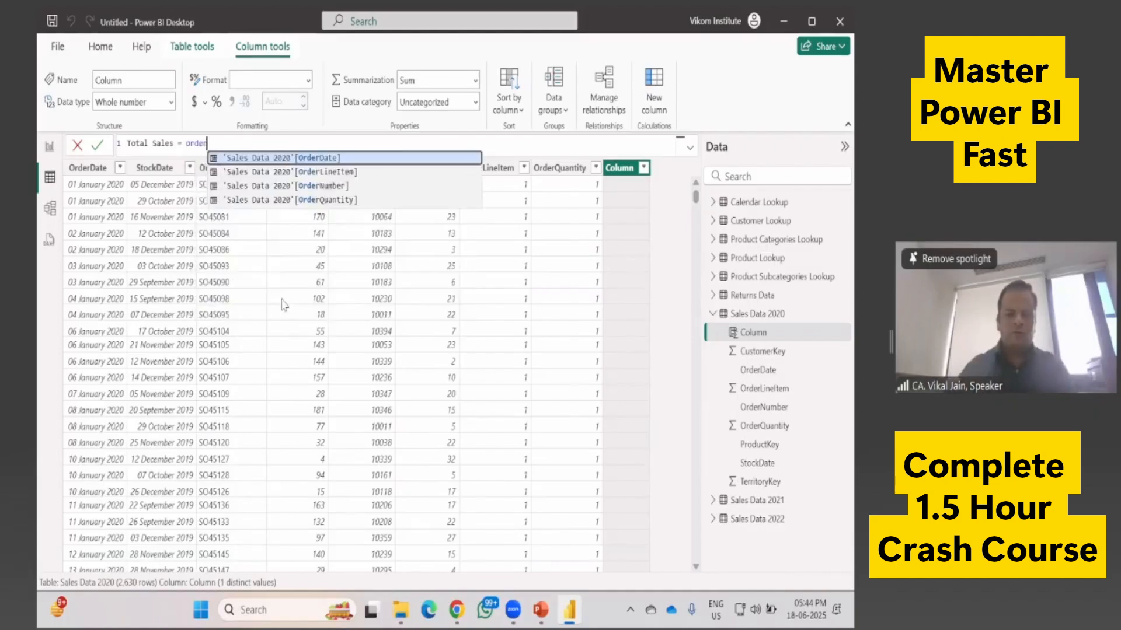
pyautogui.click(342, 204)
pyautogui.press('Return')
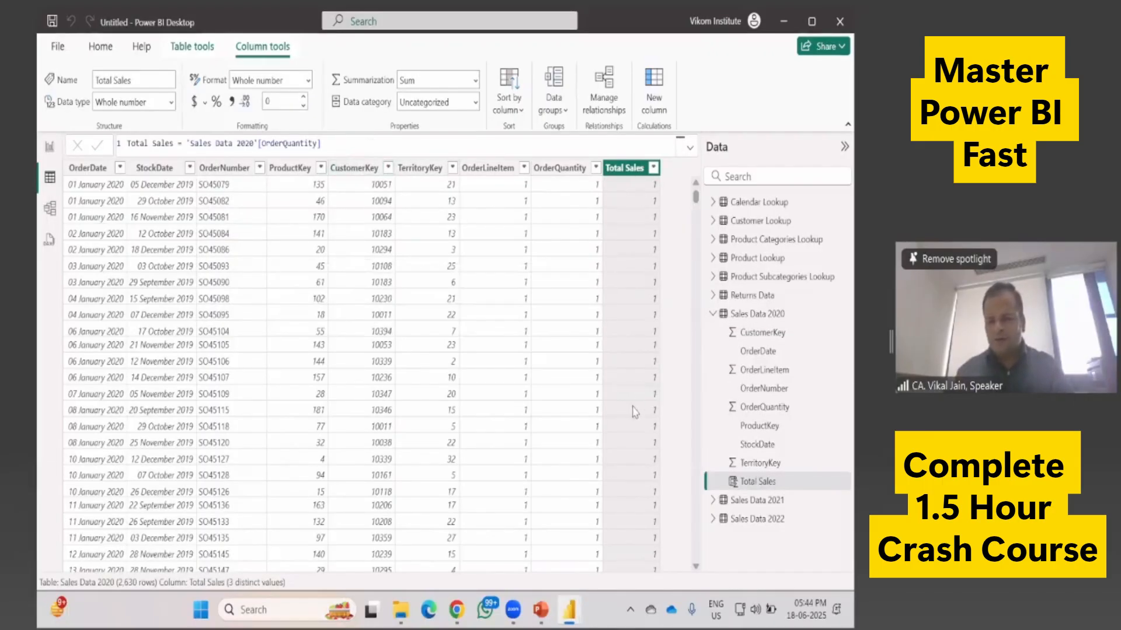
# Step: Try to extend the Total Sales formula by multiplying OrderQuantity by a price field
pyautogui.click(344, 142)
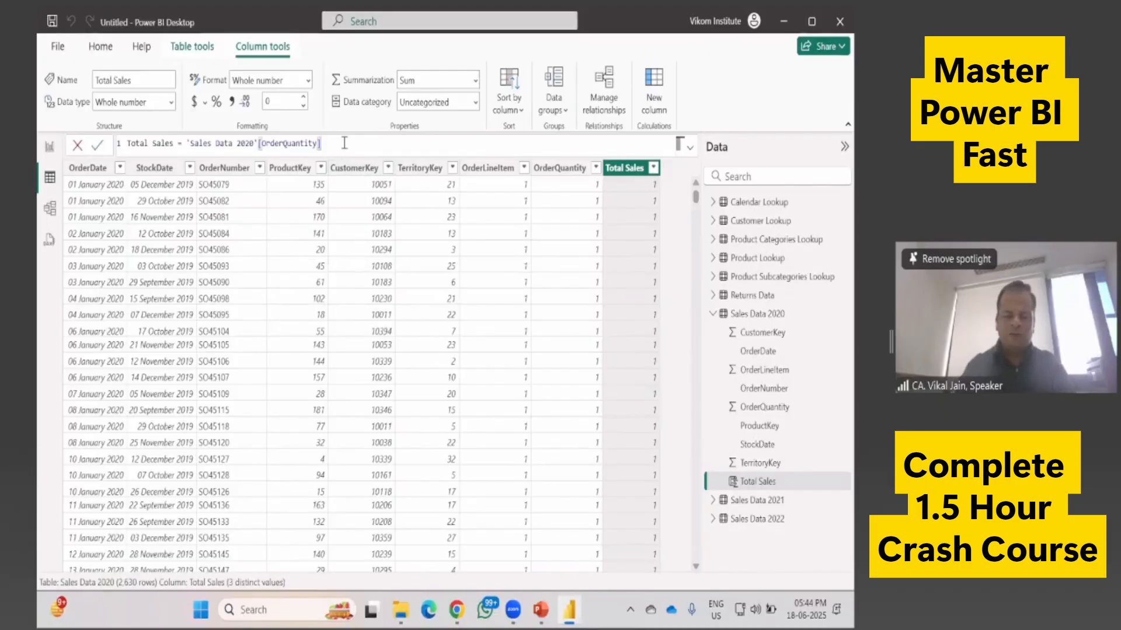
pyautogui.write('*pric')
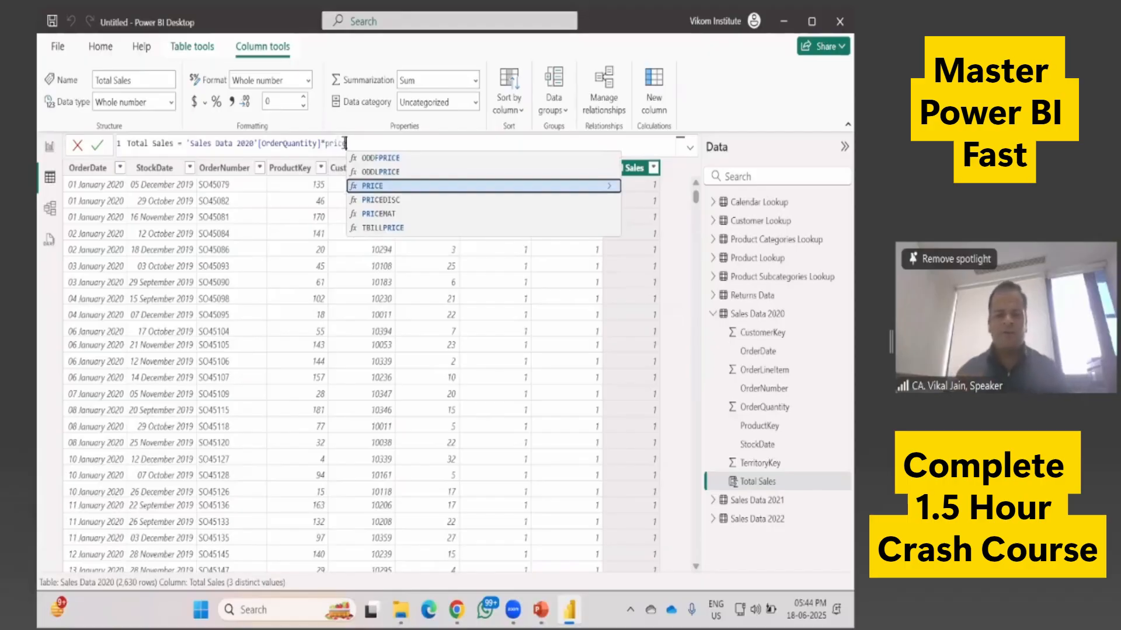
pyautogui.press('BackSpace')
pyautogui.press('BackSpace')
pyautogui.press('BackSpace')
pyautogui.press('BackSpace')
pyautogui.press('BackSpace')
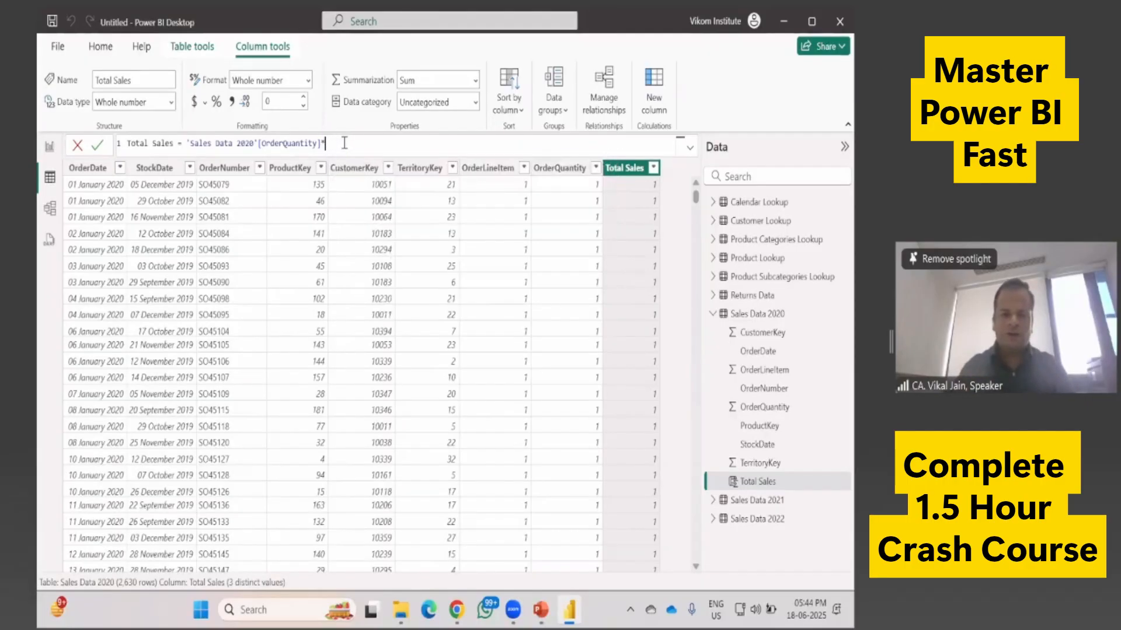
# Step: Search the model's fields for price and for cust, and clear the search
pyautogui.click(749, 177)
pyautogui.write('price')
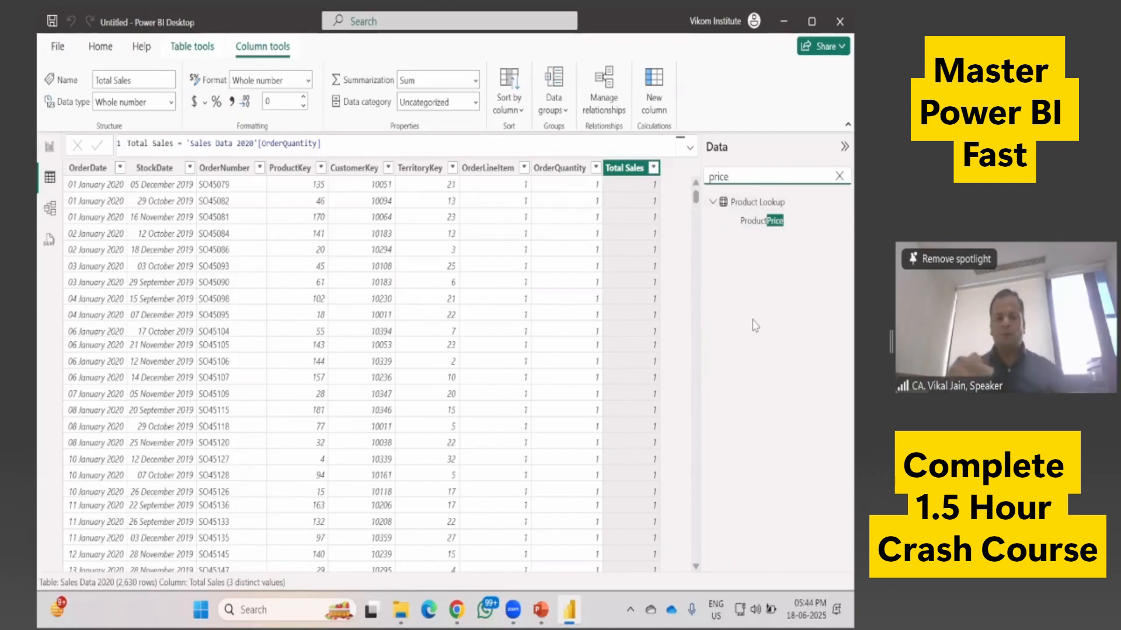
pyautogui.doubleClick(709, 177)
pyautogui.write('cust')
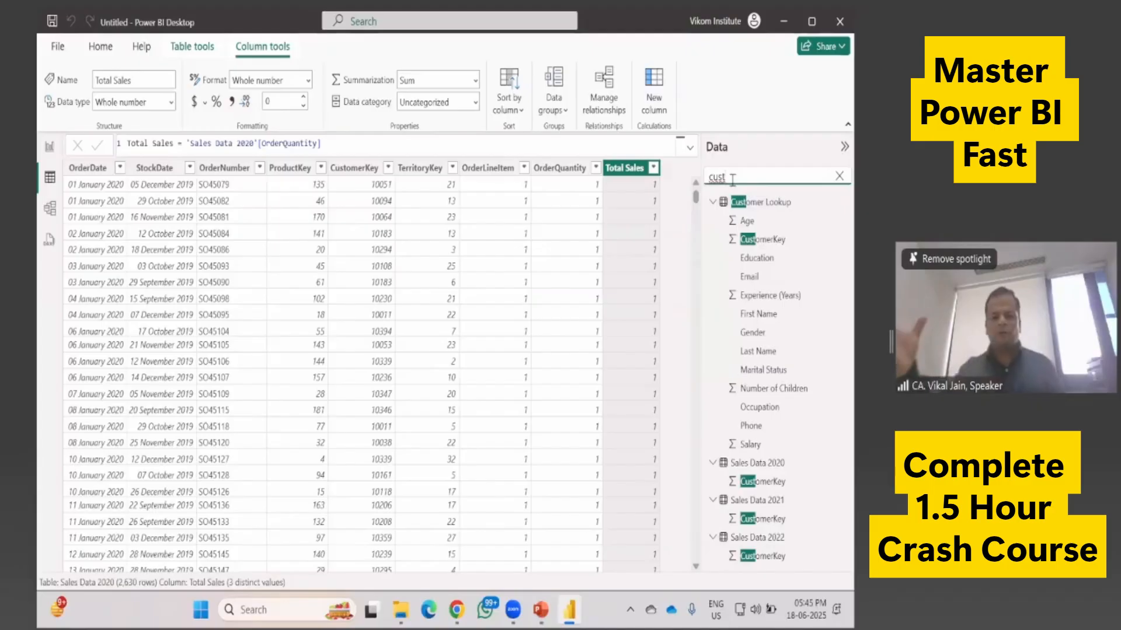
pyautogui.click(840, 177)
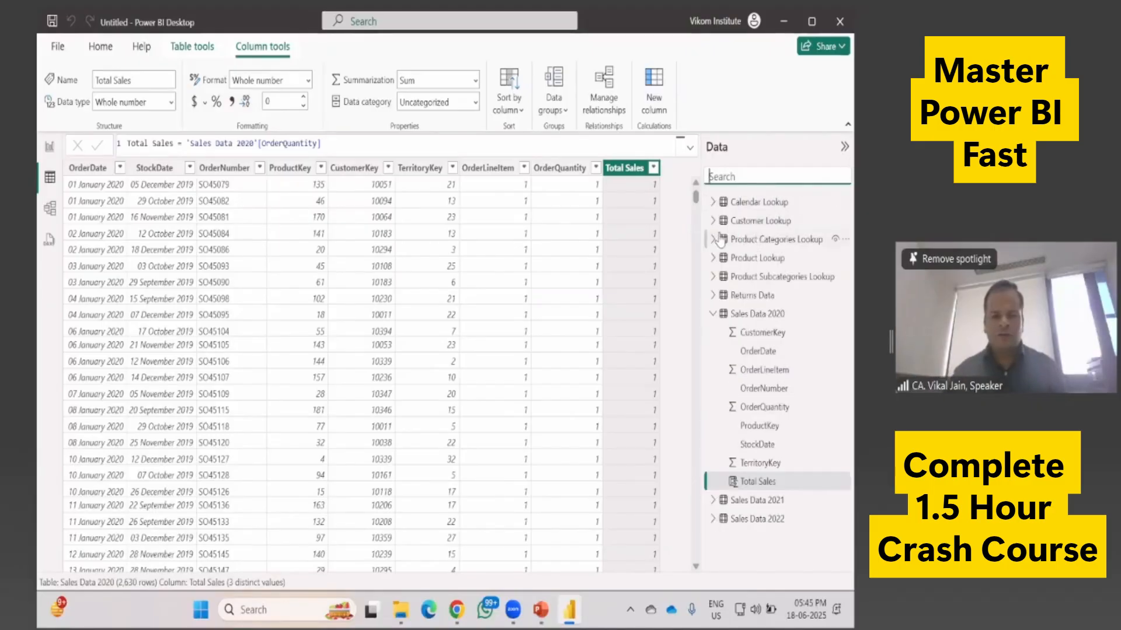
# Step: Search the model's fields for price again to find the table that holds the price column
pyautogui.click(773, 175)
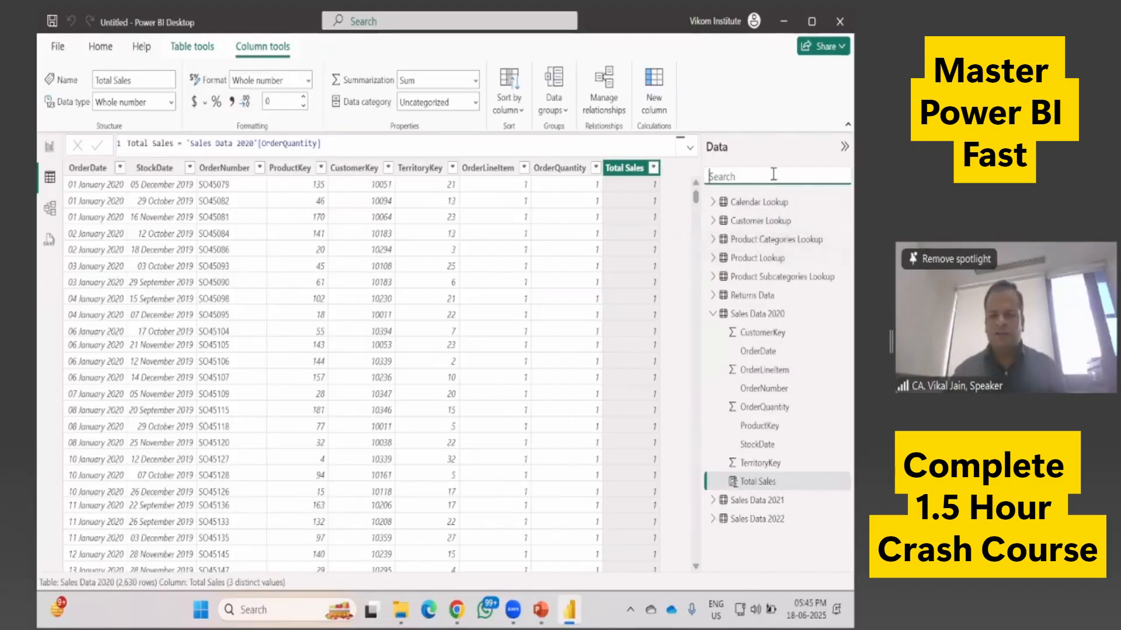
pyautogui.write('pro')
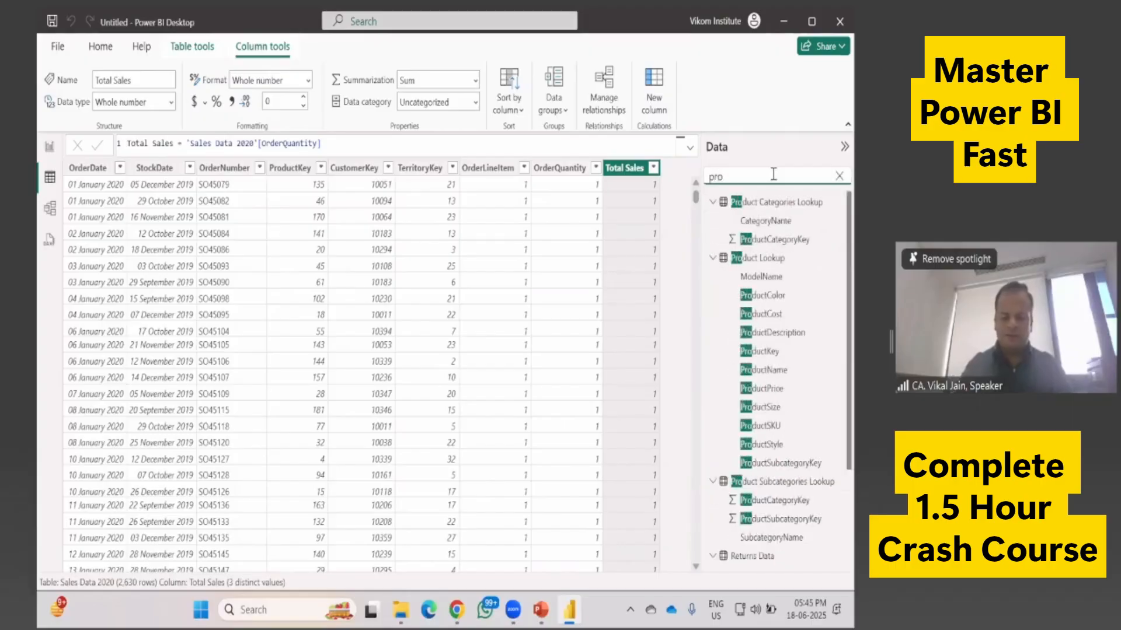
pyautogui.write('ice')
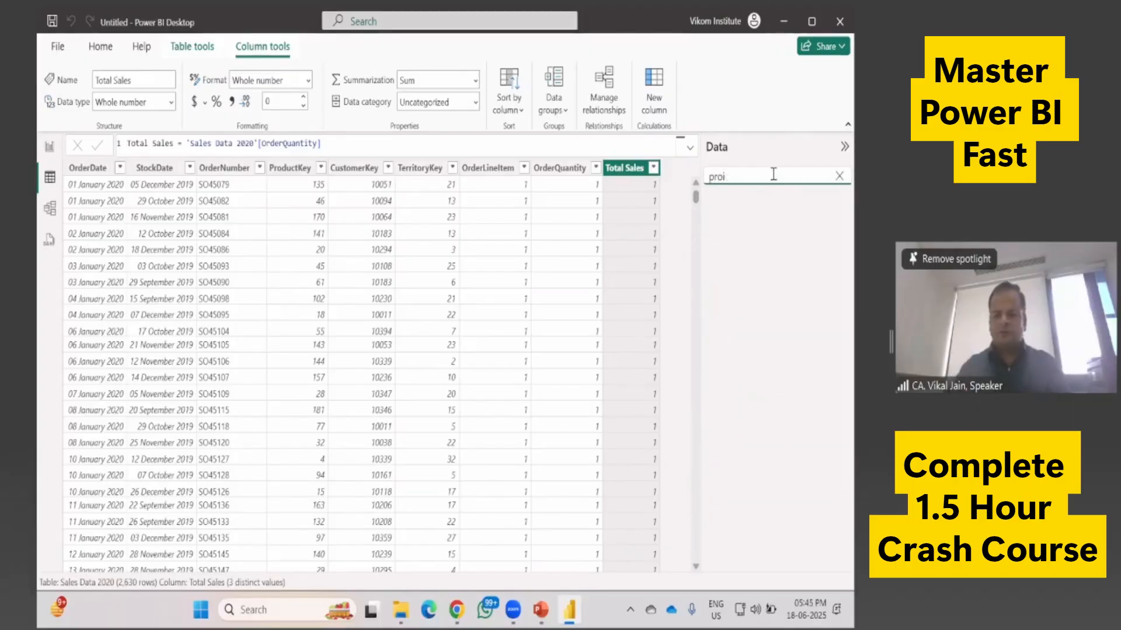
pyautogui.press('BackSpace')
pyautogui.press('BackSpace')
pyautogui.press('BackSpace')
pyautogui.write('rice')
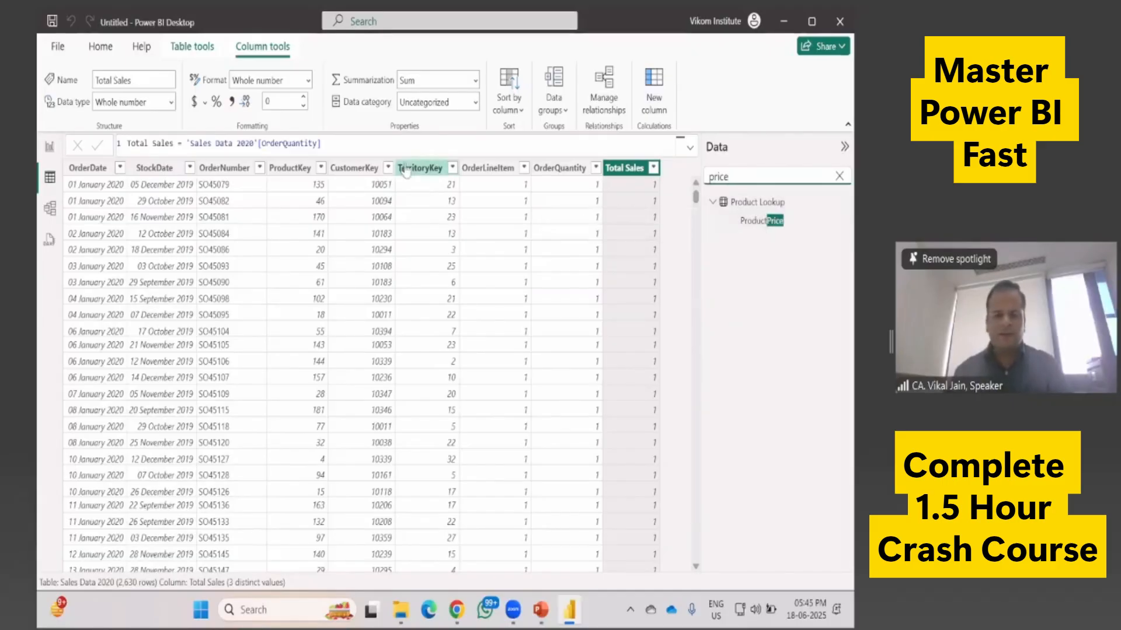
# Step: Extend the Total Sales formula to 'Sales Data 2020'[OrderQuantity]*related('Product Lookup'[ProductPrice])
pyautogui.click(400, 149)
pyautogui.write('*')
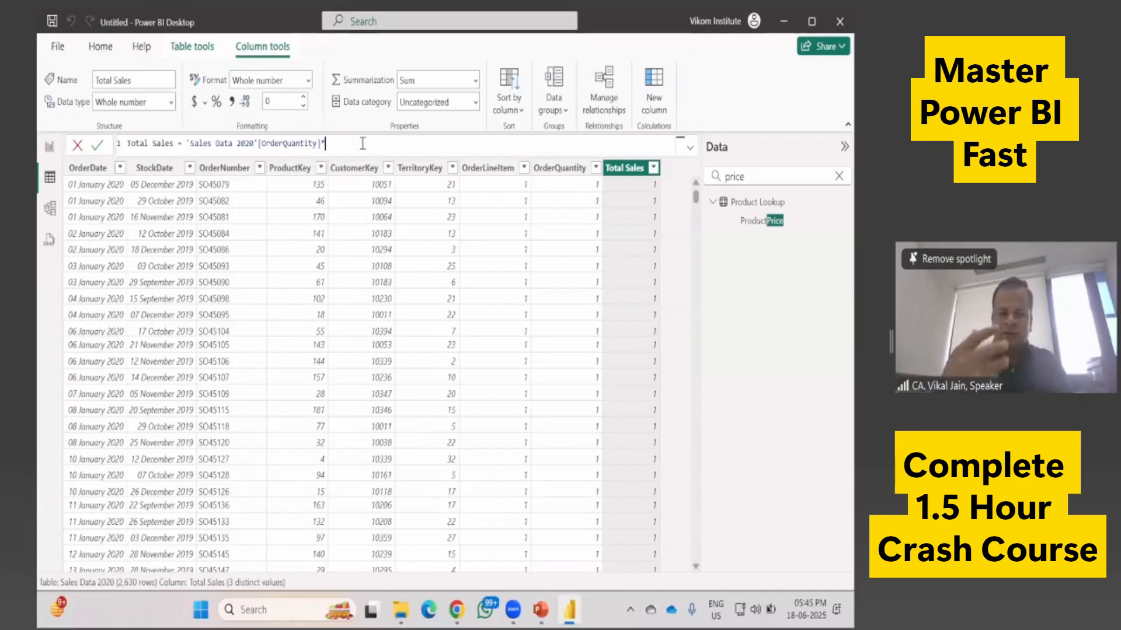
pyautogui.write('r')
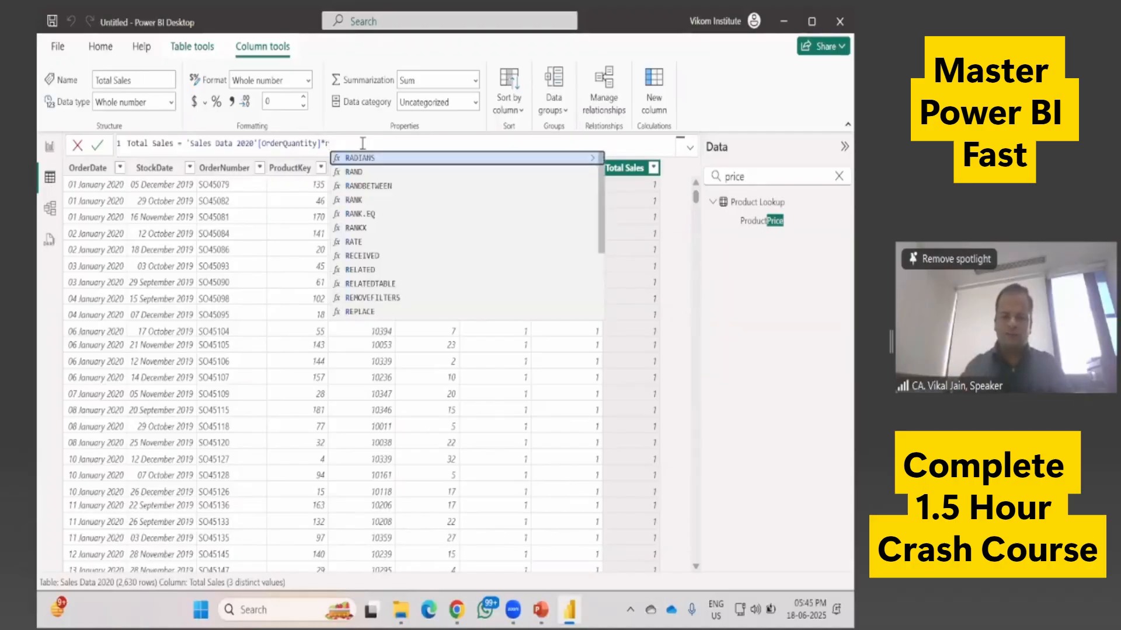
pyautogui.write('ea')
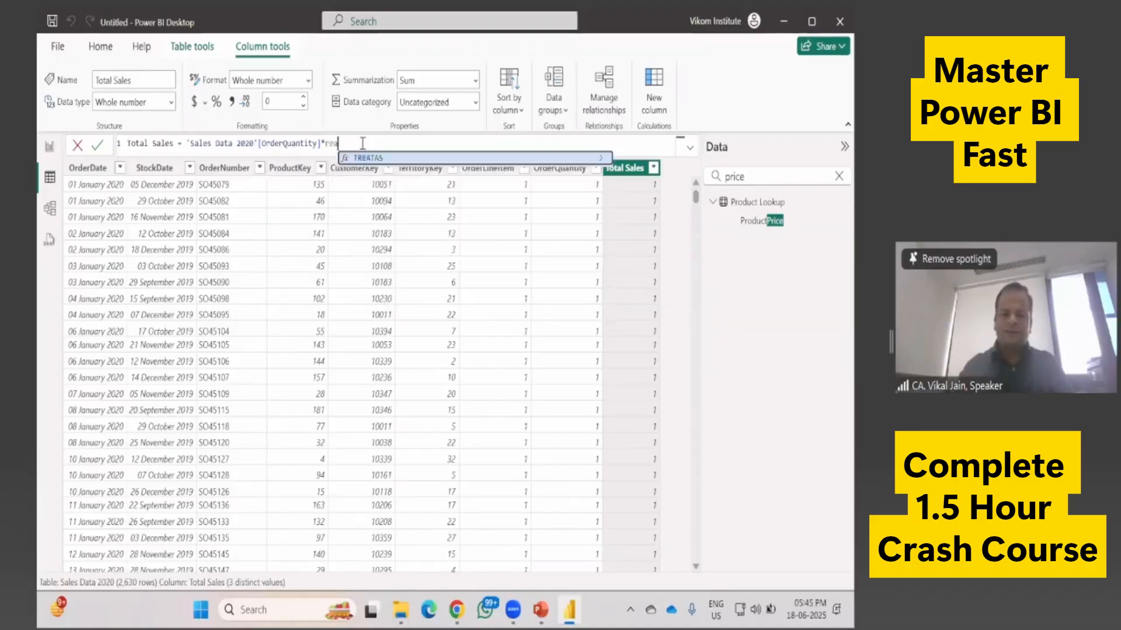
pyautogui.press('BackSpace')
pyautogui.press('BackSpace')
pyautogui.write('elt')
pyautogui.press('BackSpace')
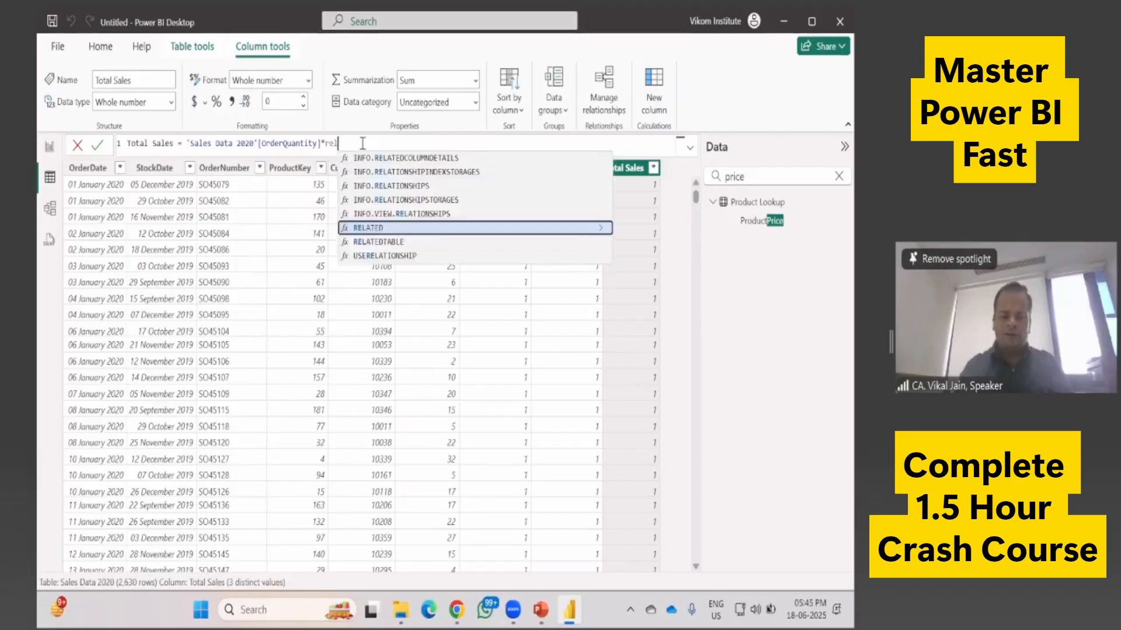
pyautogui.write('ated(')
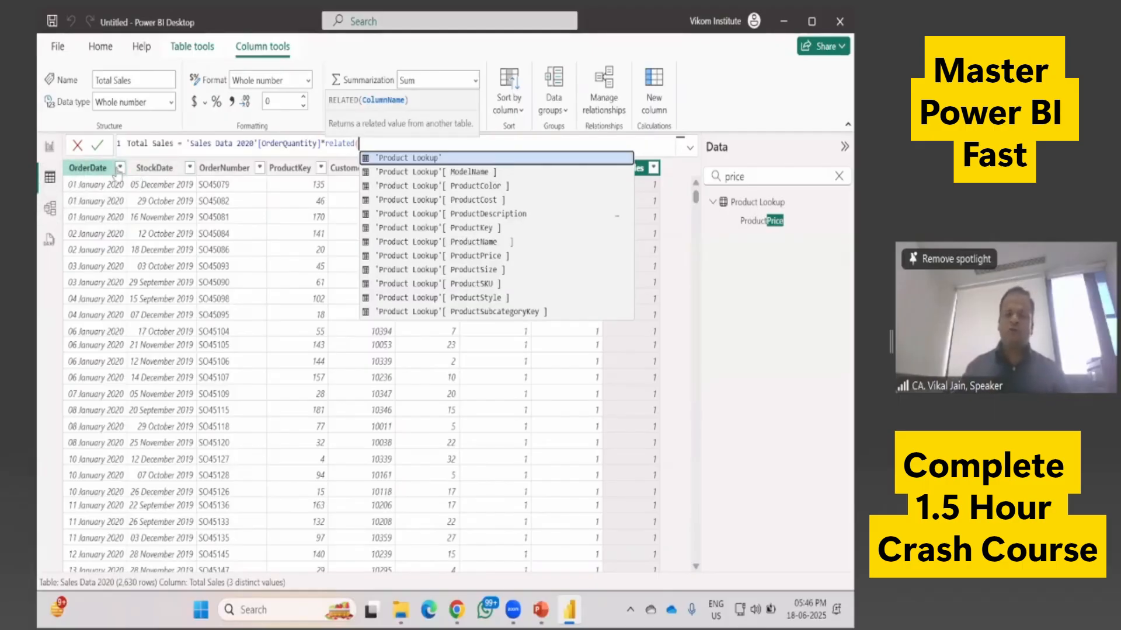
pyautogui.doubleClick(457, 256)
pyautogui.write(')')
pyautogui.press('Return')
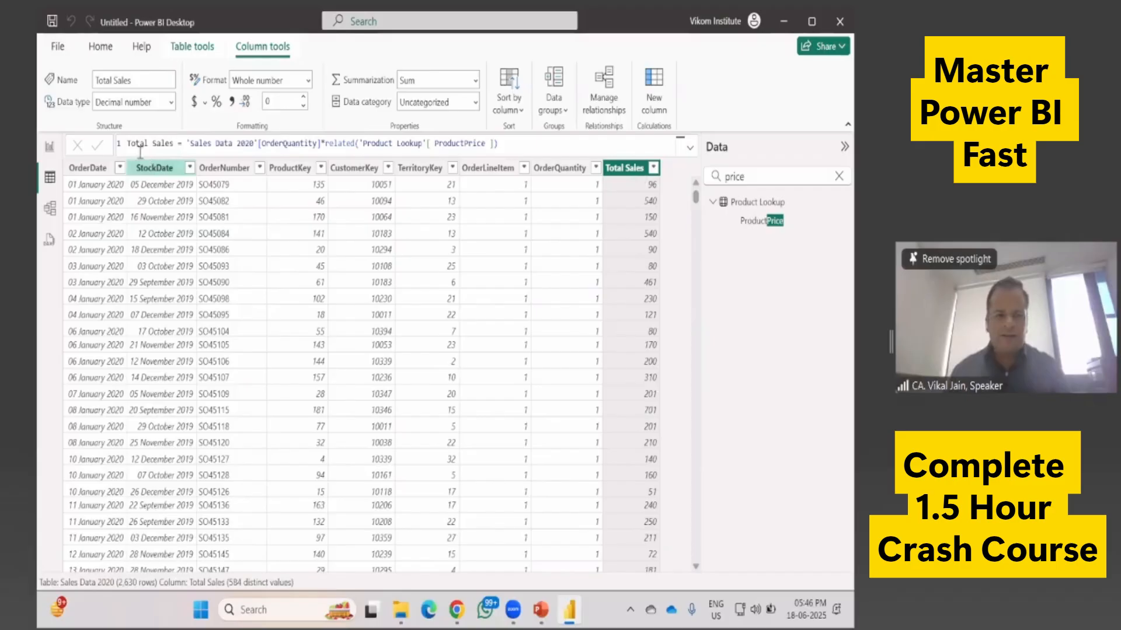
# Step: Open Sales Data 2020.csv from the Power BI files folder in Excel to view its columns, close it and return to Power BI
pyautogui.hotkey('alt', 'Tab')
pyautogui.hotkey('alt', 'Tab')
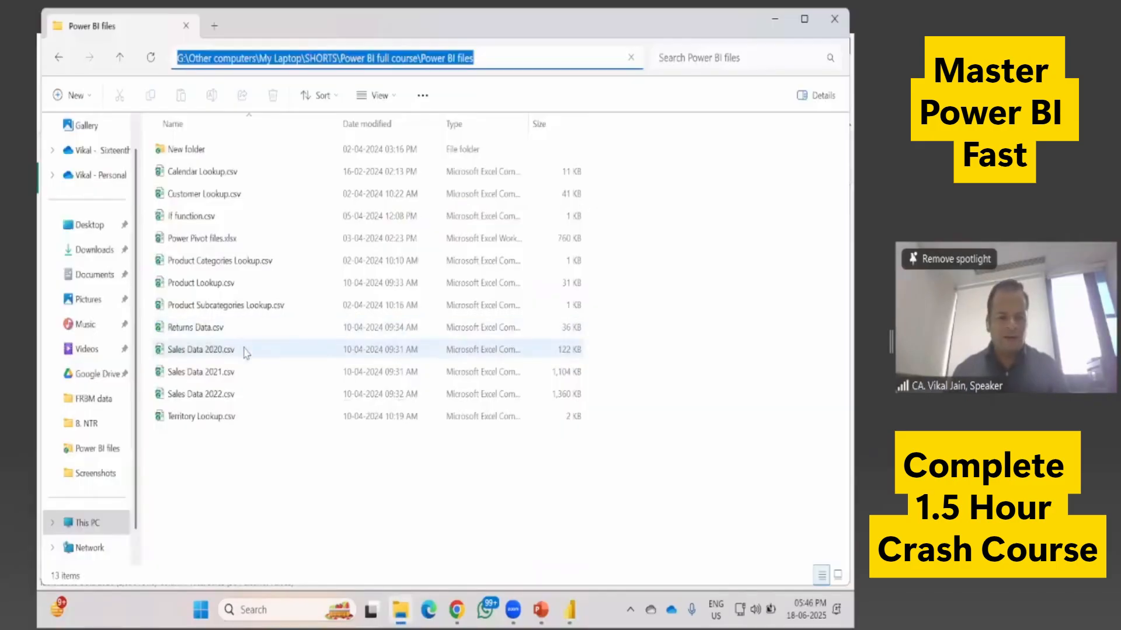
pyautogui.click(251, 349)
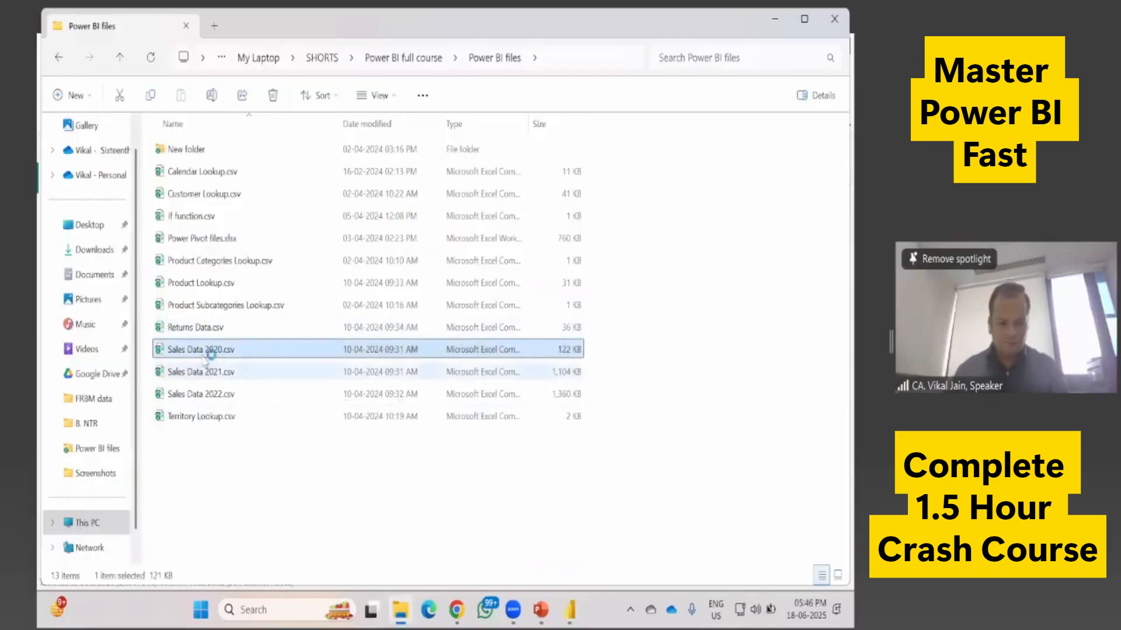
pyautogui.click(324, 474)
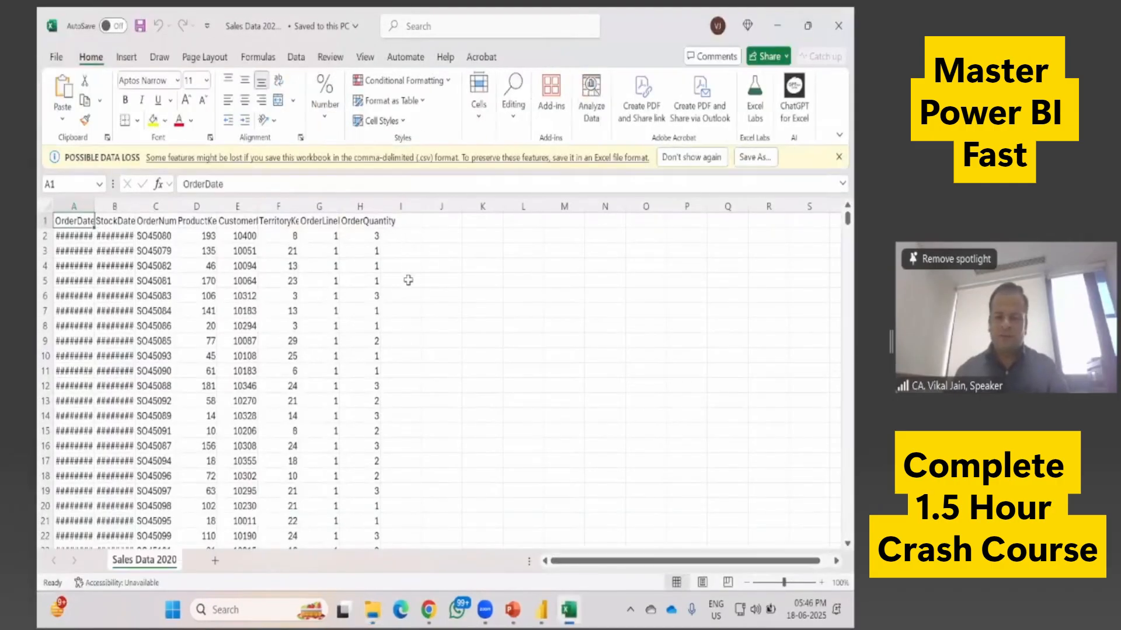
pyautogui.hotkey('ctrl', 'w')
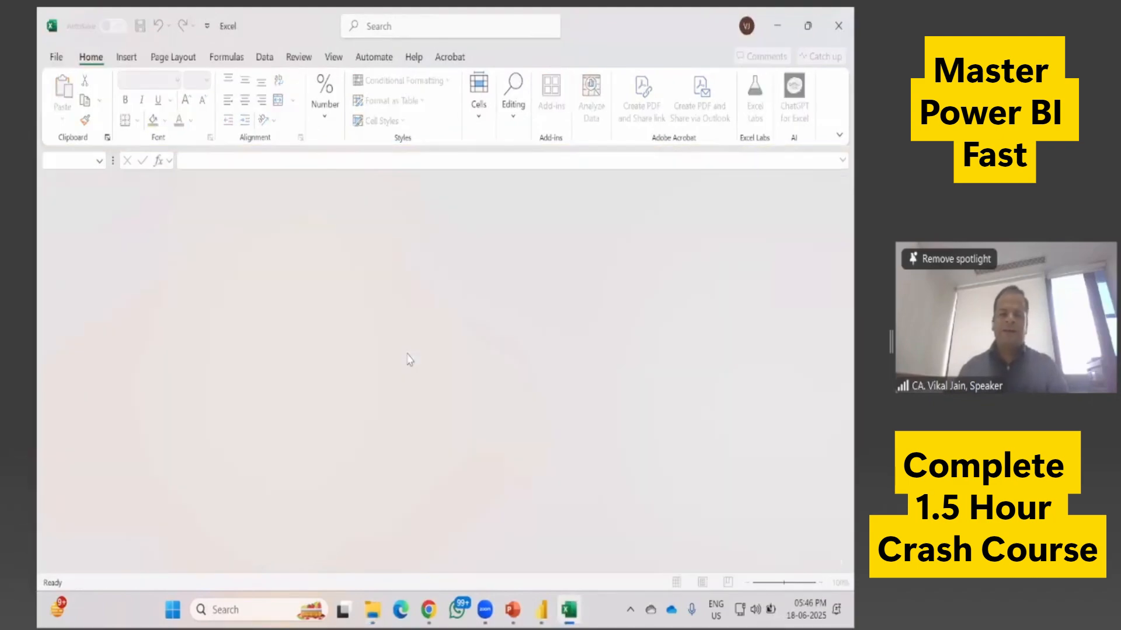
pyautogui.hotkey('alt', 'Tab')
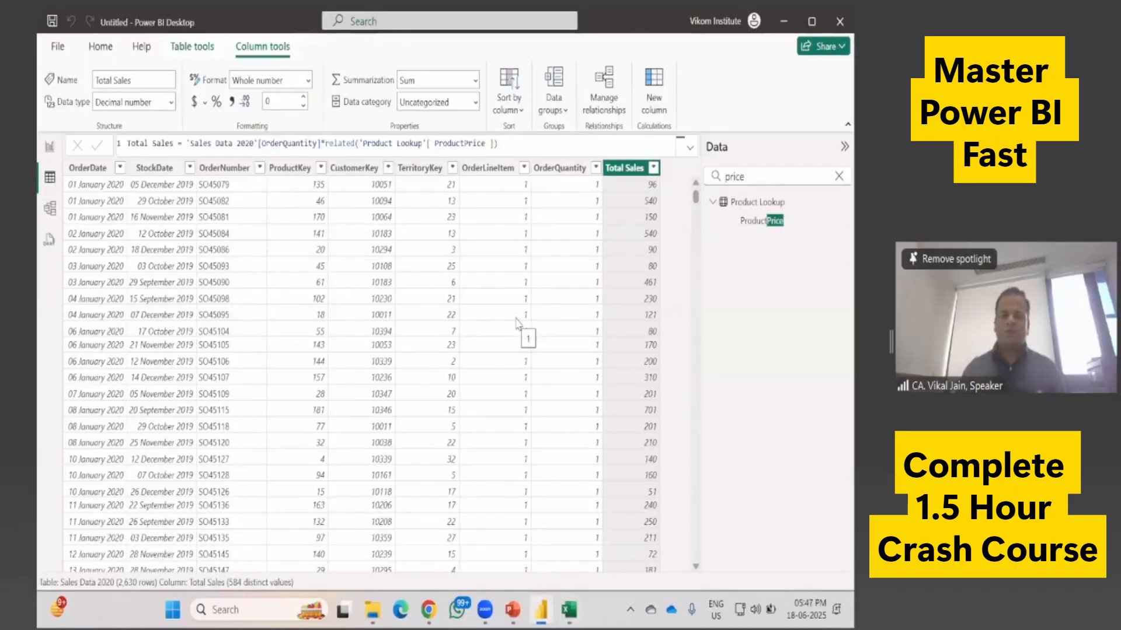
pyautogui.rightClick(402, 255)
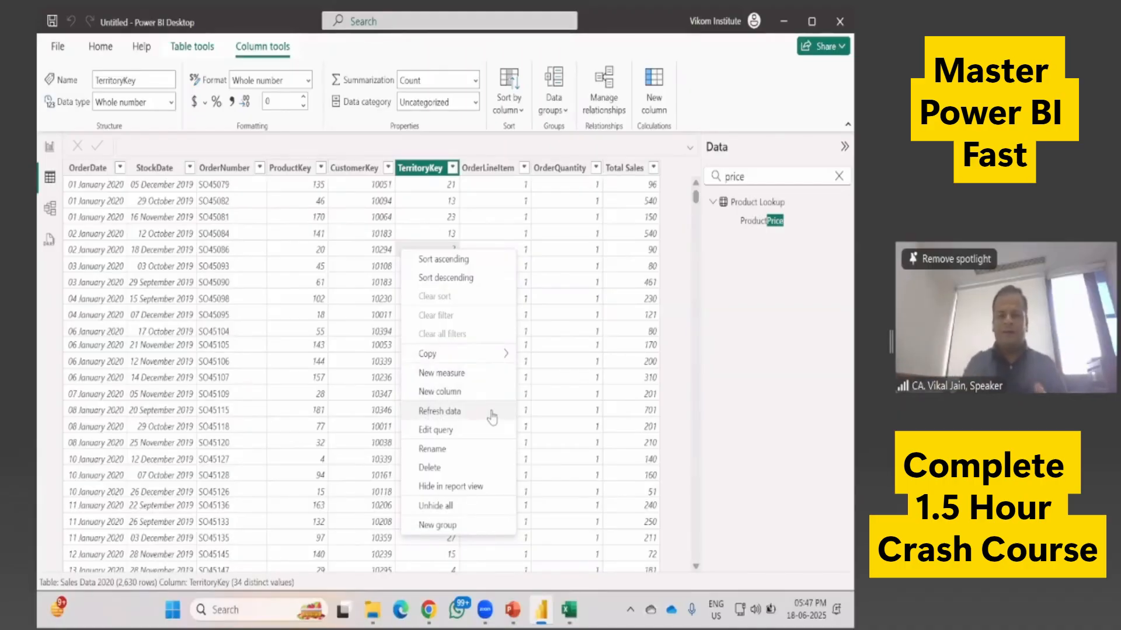
pyautogui.click(673, 374)
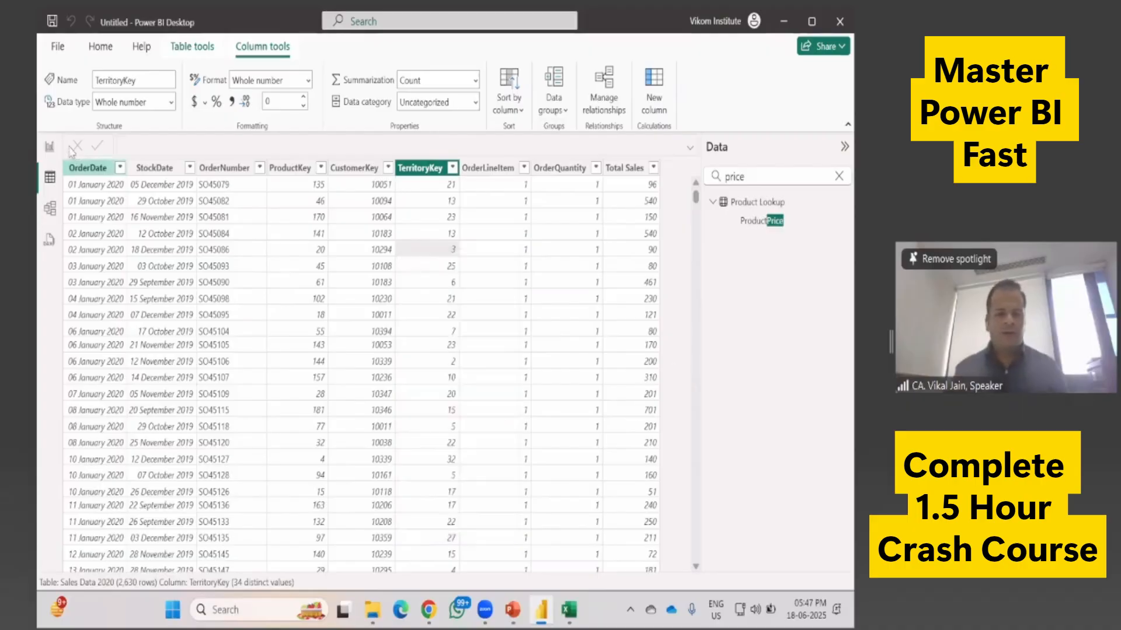
# Step: Add a card visual to the report page showing the sum of Total Sales from Sales Data 2020, and enlarge it
pyautogui.click(50, 149)
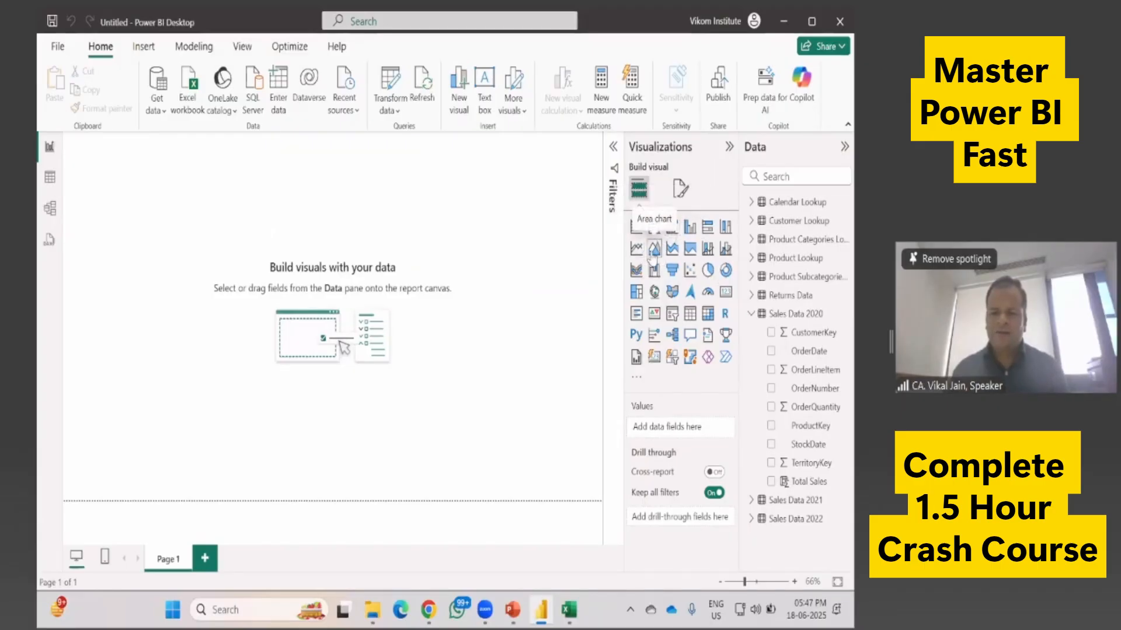
pyautogui.click(725, 293)
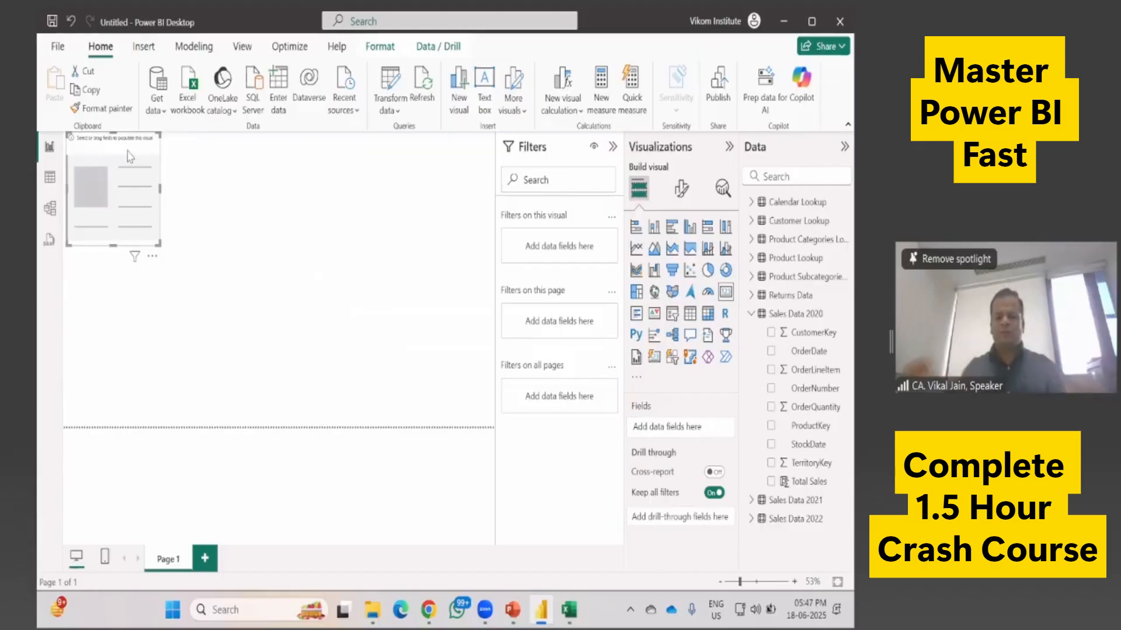
pyautogui.click(771, 482)
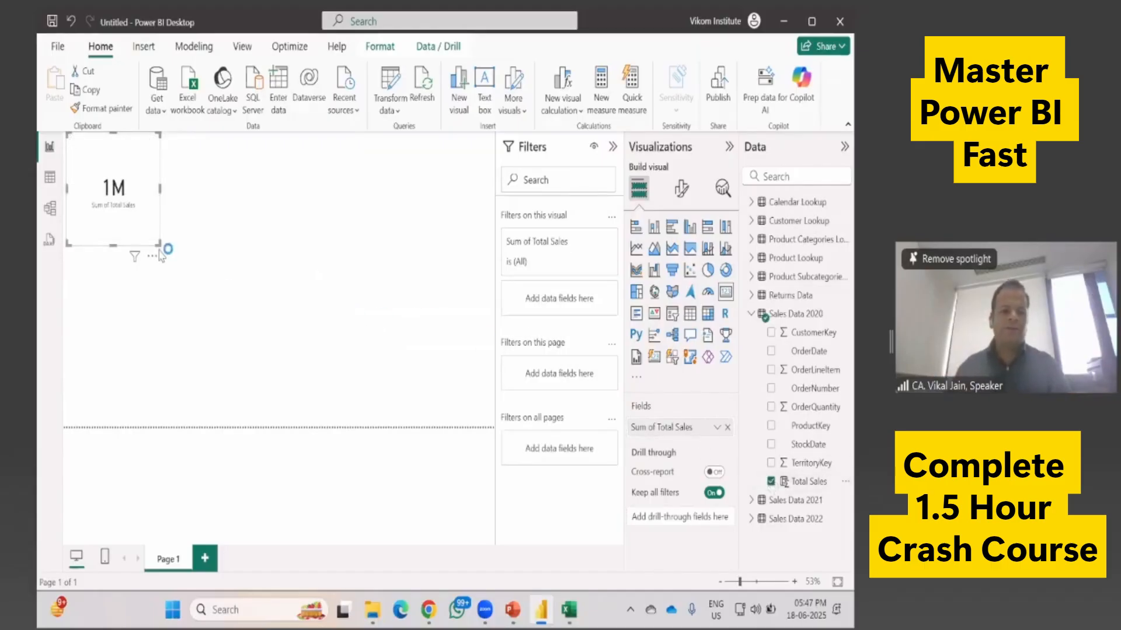
pyautogui.moveTo(157, 243); pyautogui.dragTo(196, 267)
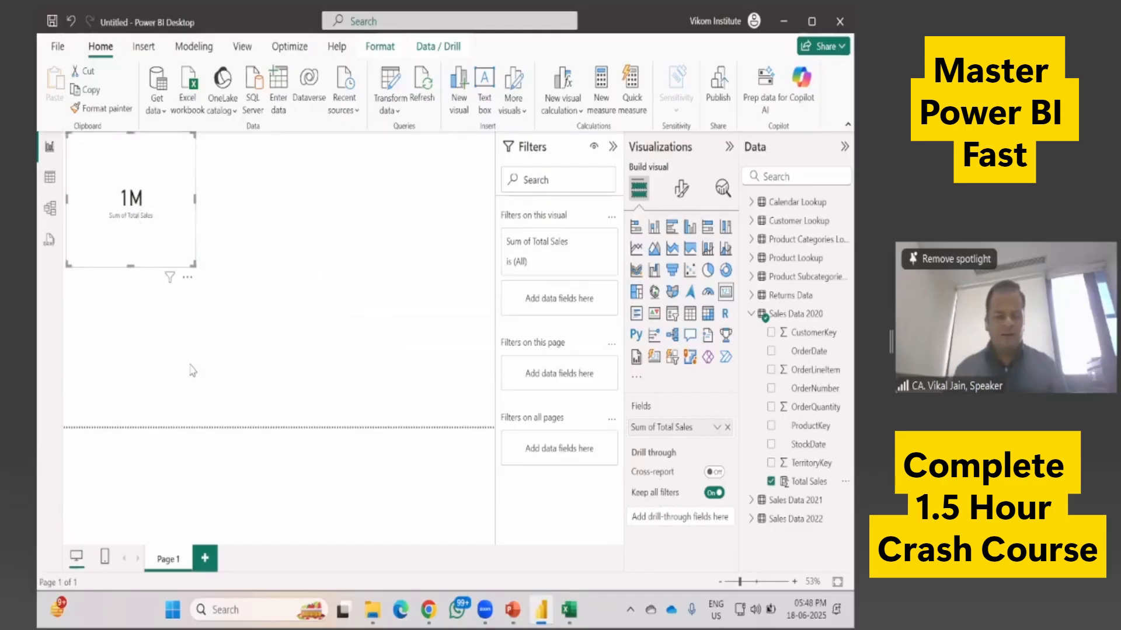
# Step: Check the Sales Data 2020 rows in table view and shrink the Total Sales card on the report page
pyautogui.click(50, 178)
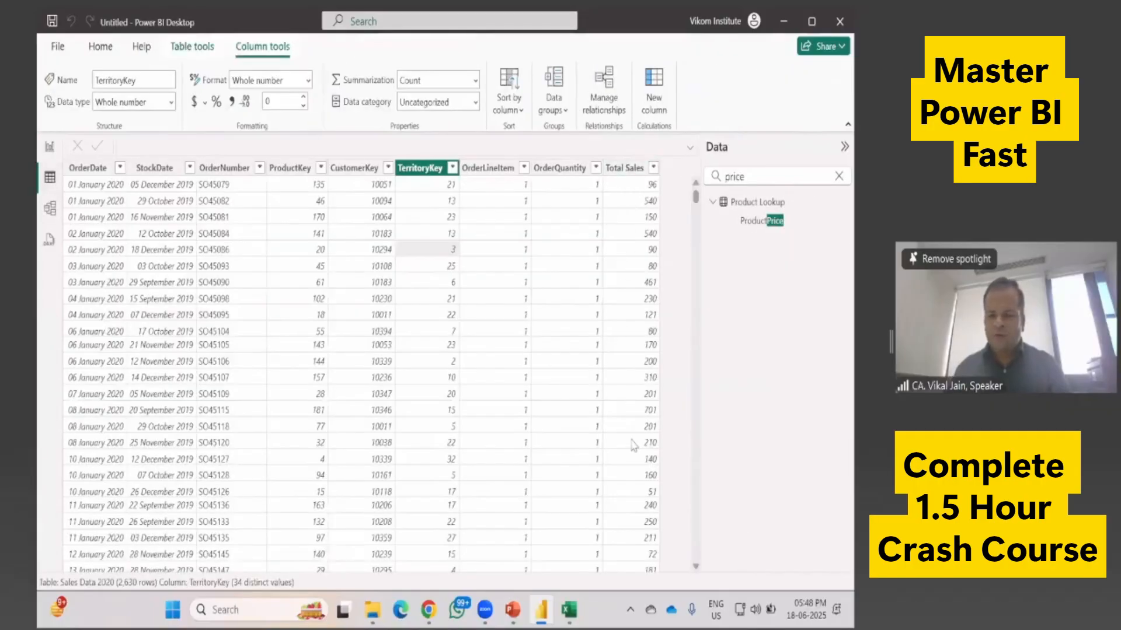
pyautogui.click(50, 146)
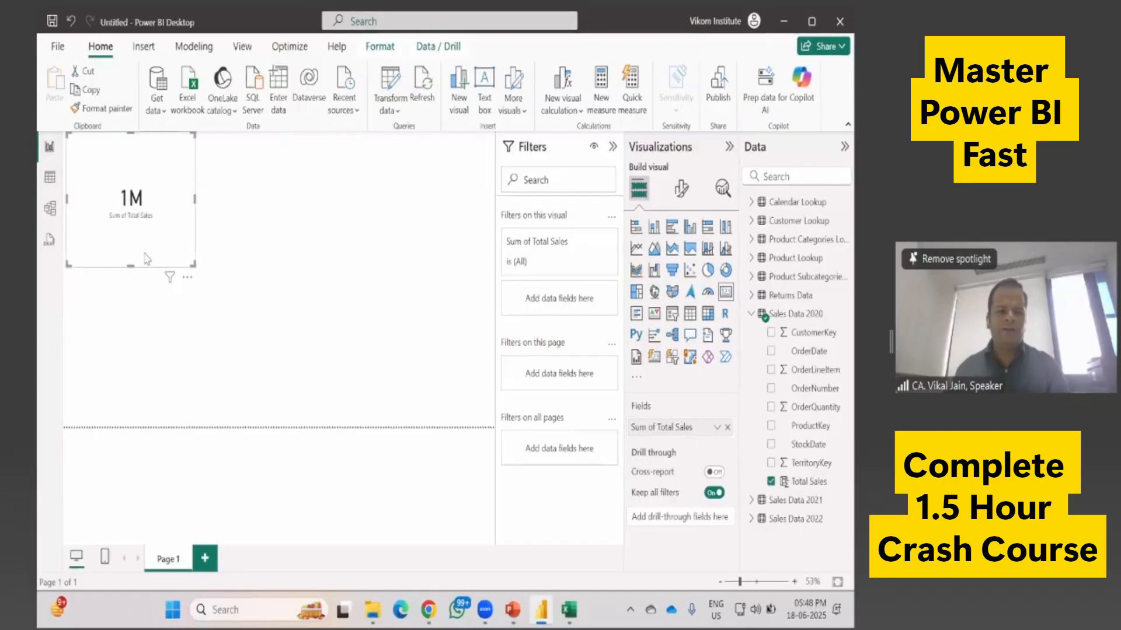
pyautogui.moveTo(194, 269); pyautogui.dragTo(168, 210)
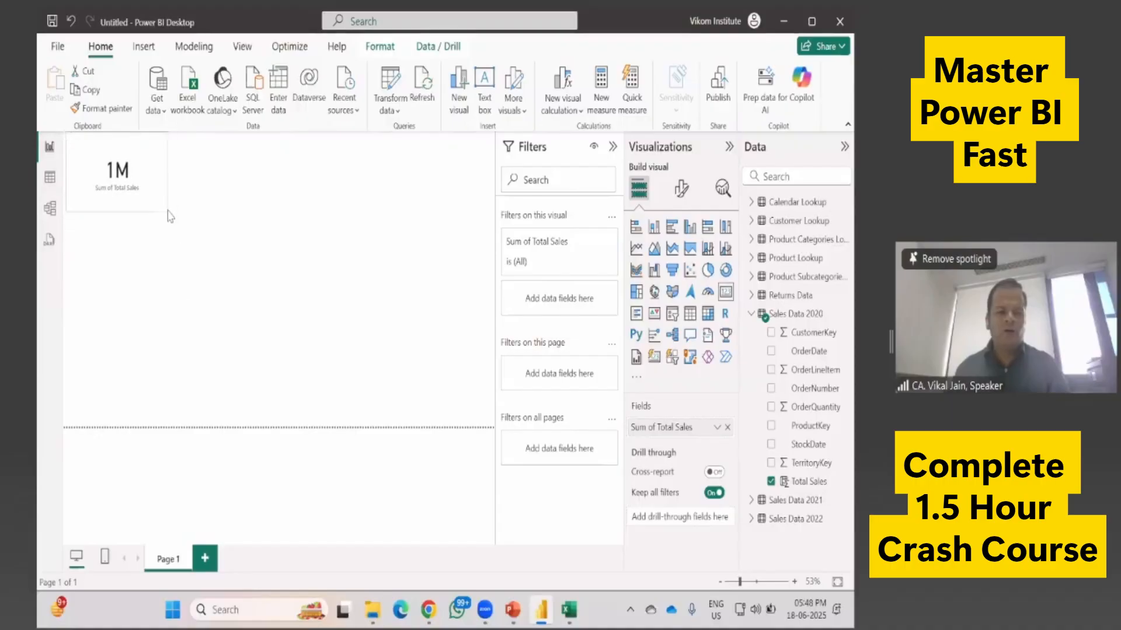
pyautogui.click(295, 326)
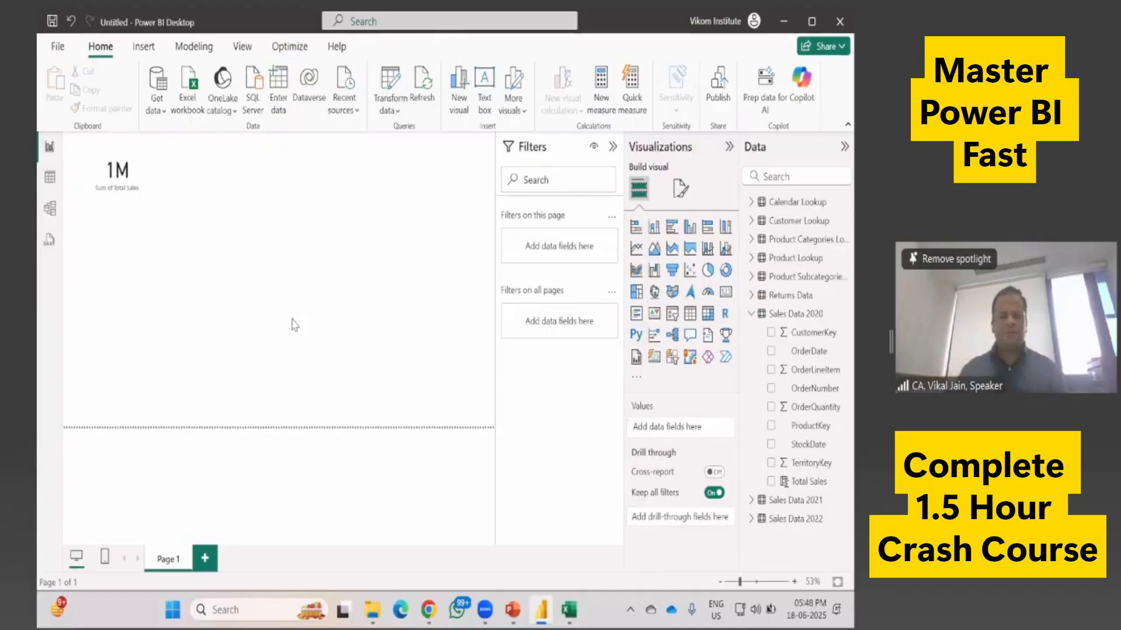
# Step: Clear the field search in table view and show the rows of Product Categories Lookup
pyautogui.click(49, 177)
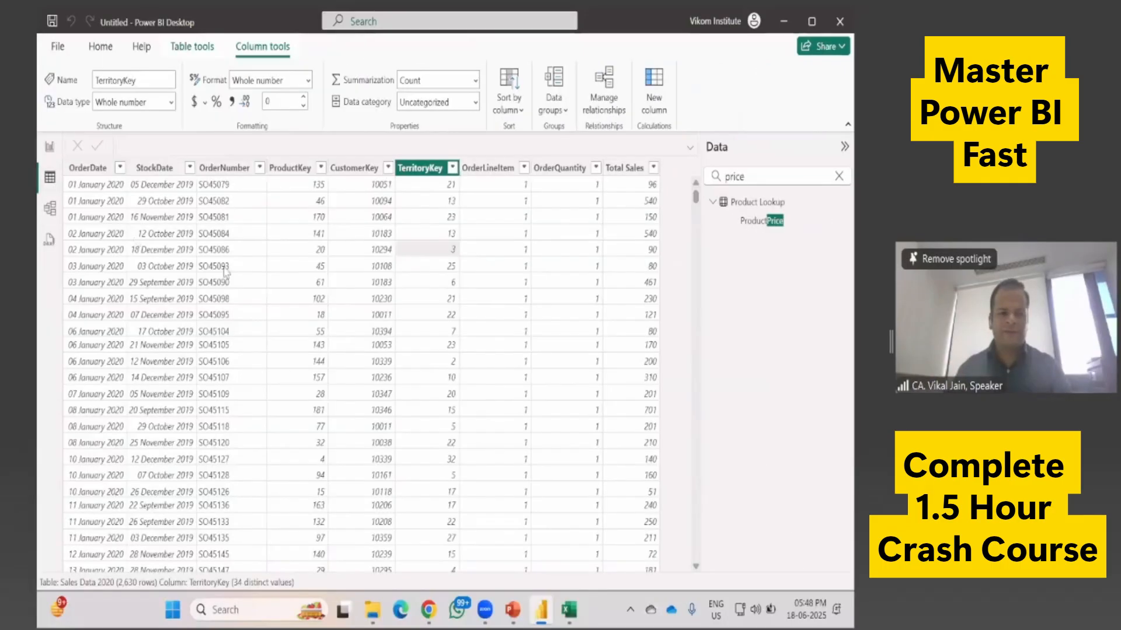
pyautogui.click(839, 176)
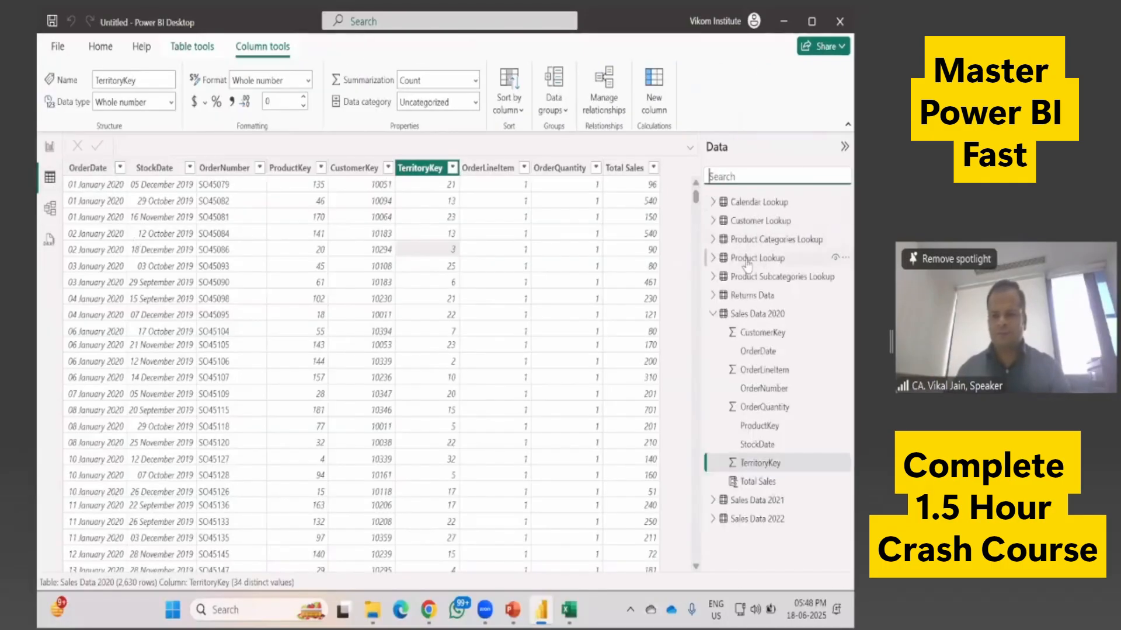
pyautogui.click(737, 241)
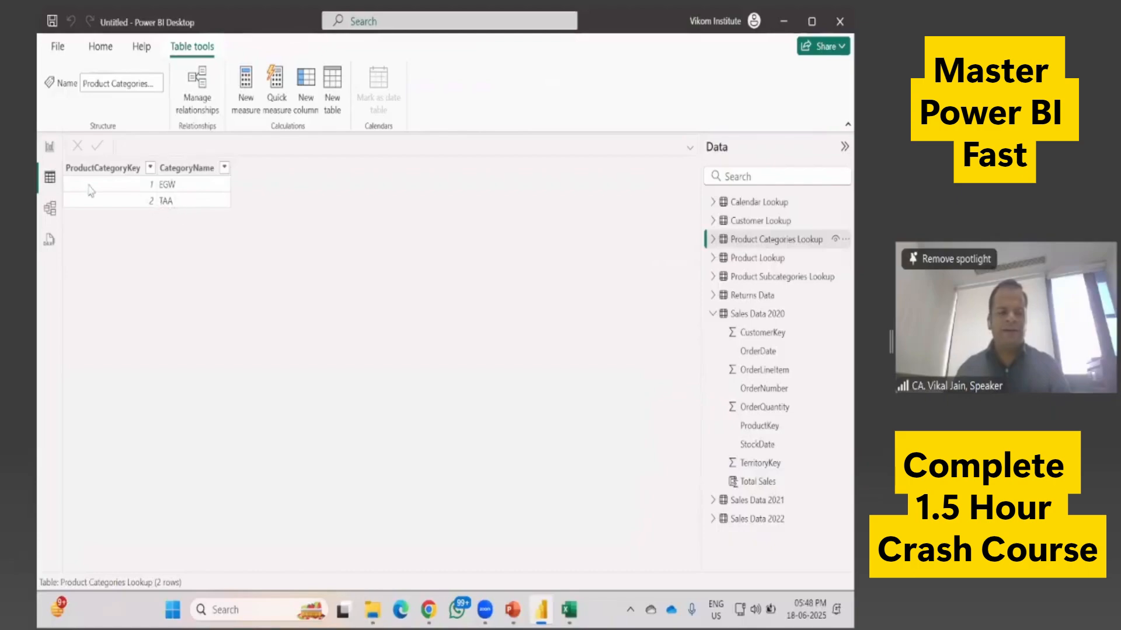
# Step: Compare the report card with the table data and open the model view to examine how the tables are related
pyautogui.click(50, 146)
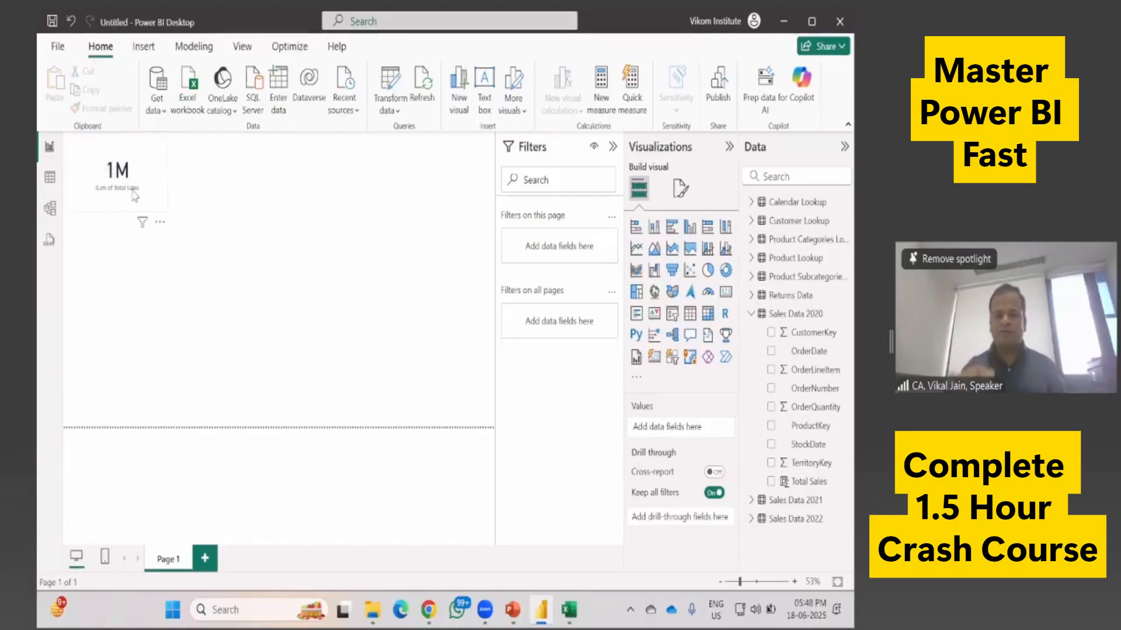
pyautogui.click(50, 177)
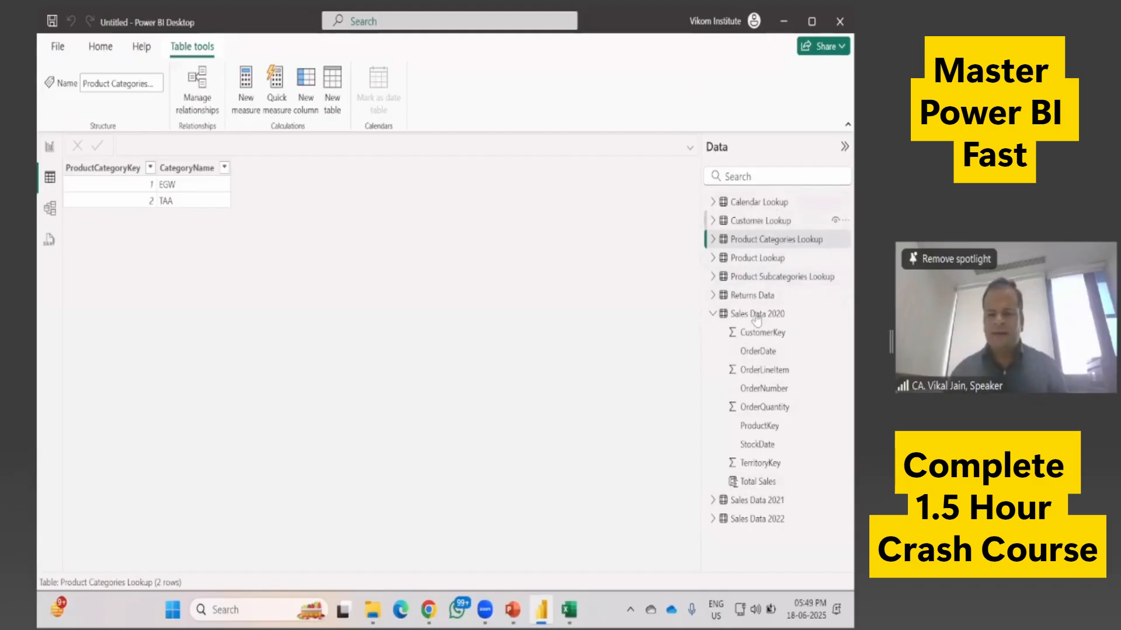
pyautogui.click(50, 146)
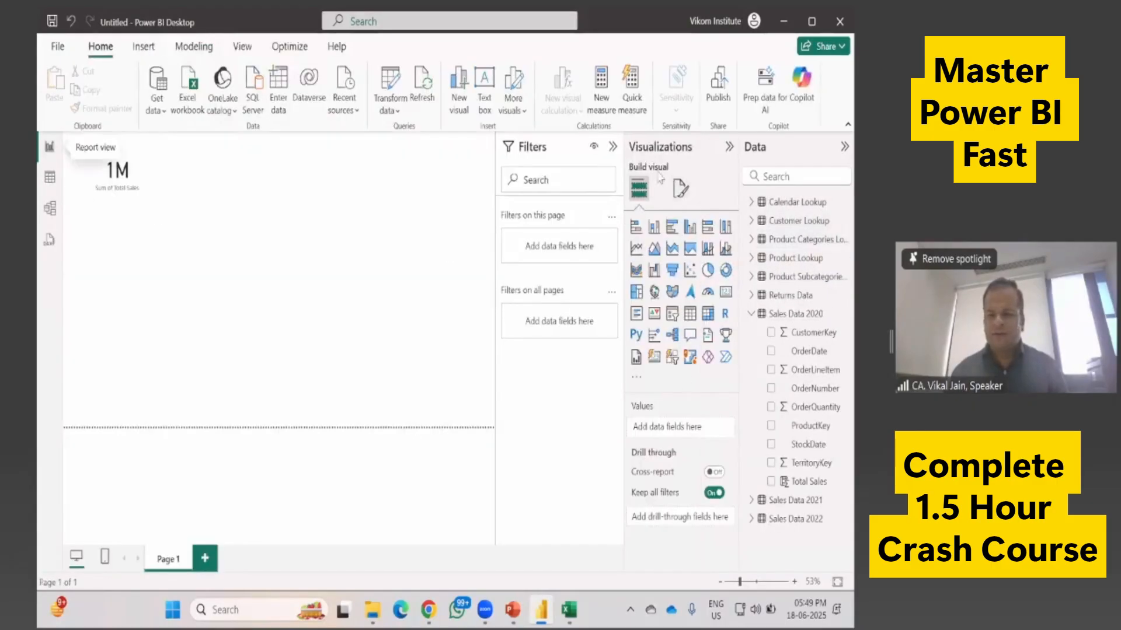
pyautogui.click(50, 208)
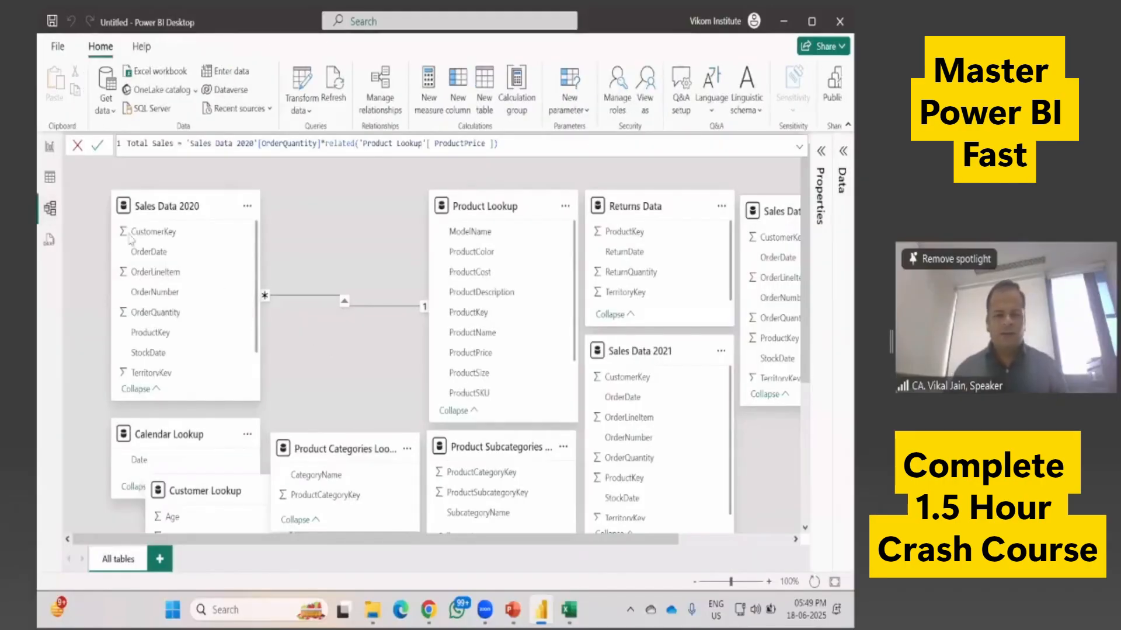
# Step: Check the Product Categories Lookup rows, and move Product Categories Lookup and Product Subcategories Lookup between Sales Data 2020 and Product Lookup in the model diagram
pyautogui.click(50, 177)
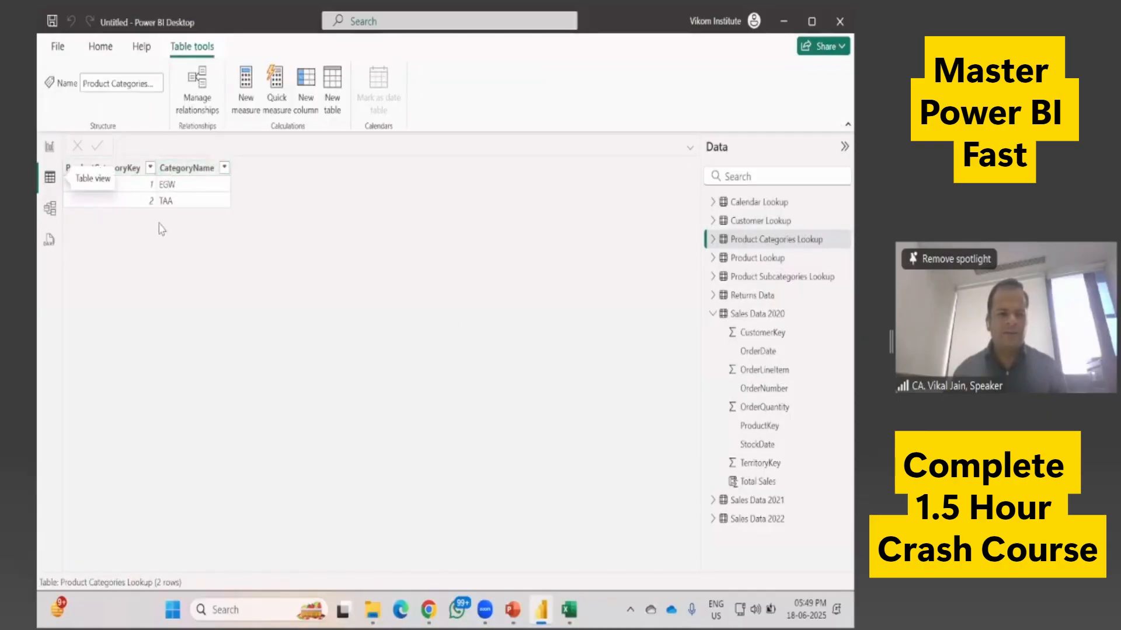
pyautogui.click(50, 213)
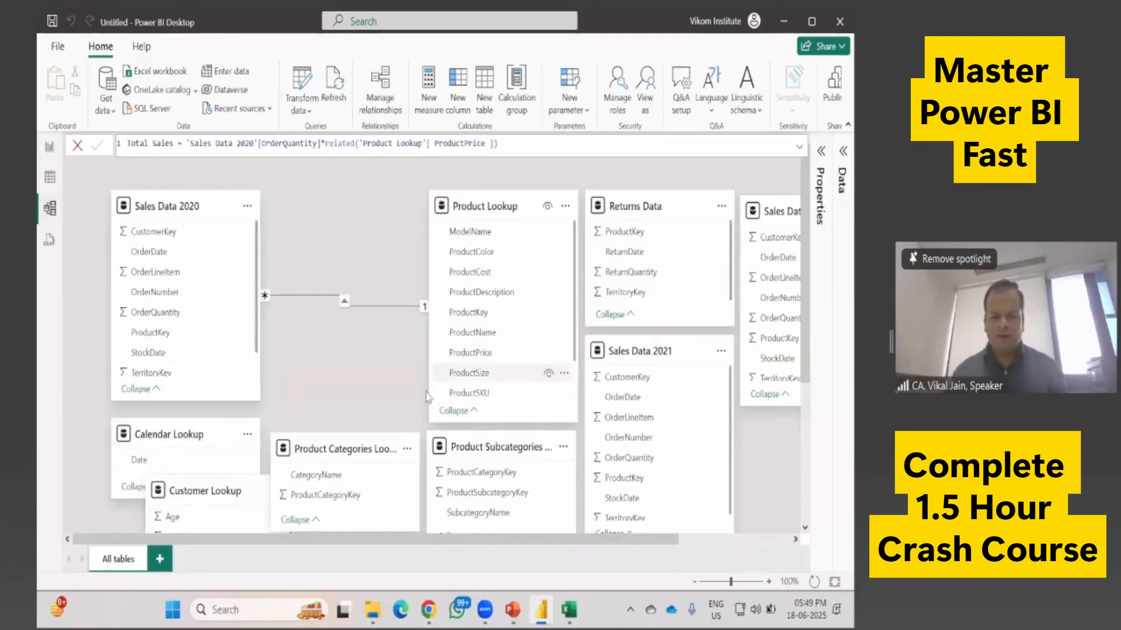
pyautogui.moveTo(343, 462); pyautogui.dragTo(337, 345)
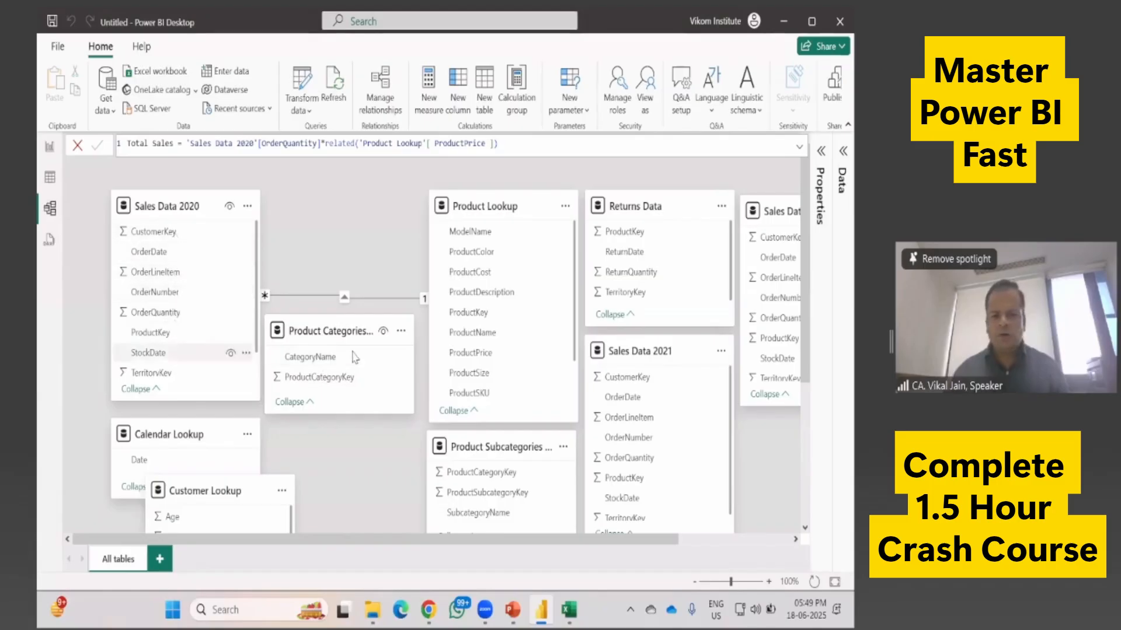
pyautogui.scroll(-2, 481, 286)
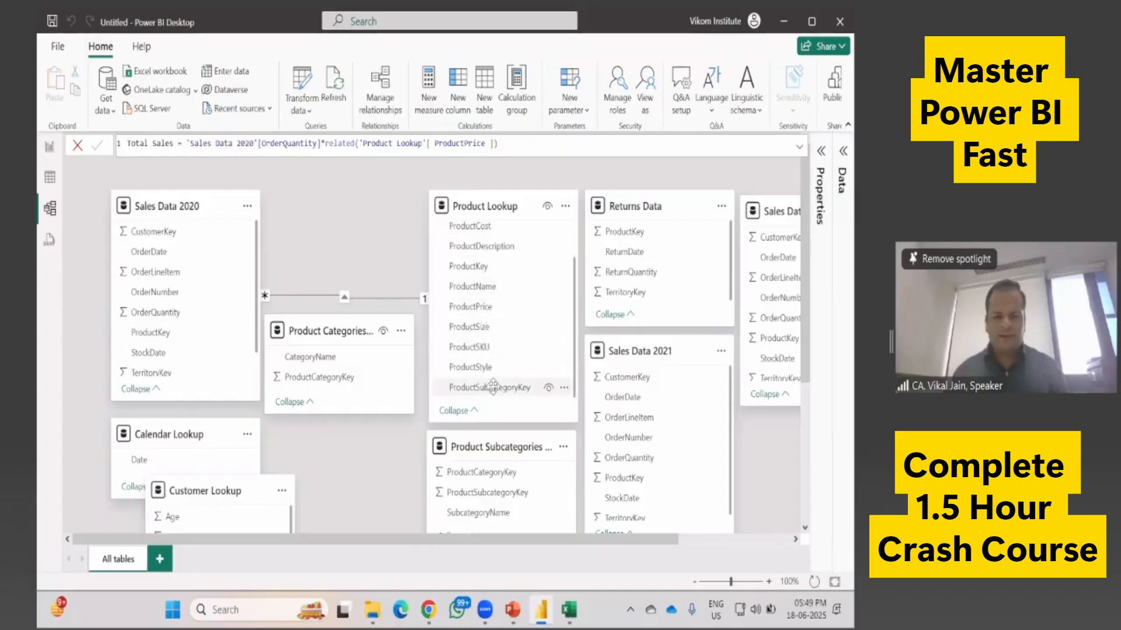
pyautogui.scroll(-3, 496, 386)
pyautogui.scroll(3, 490, 245)
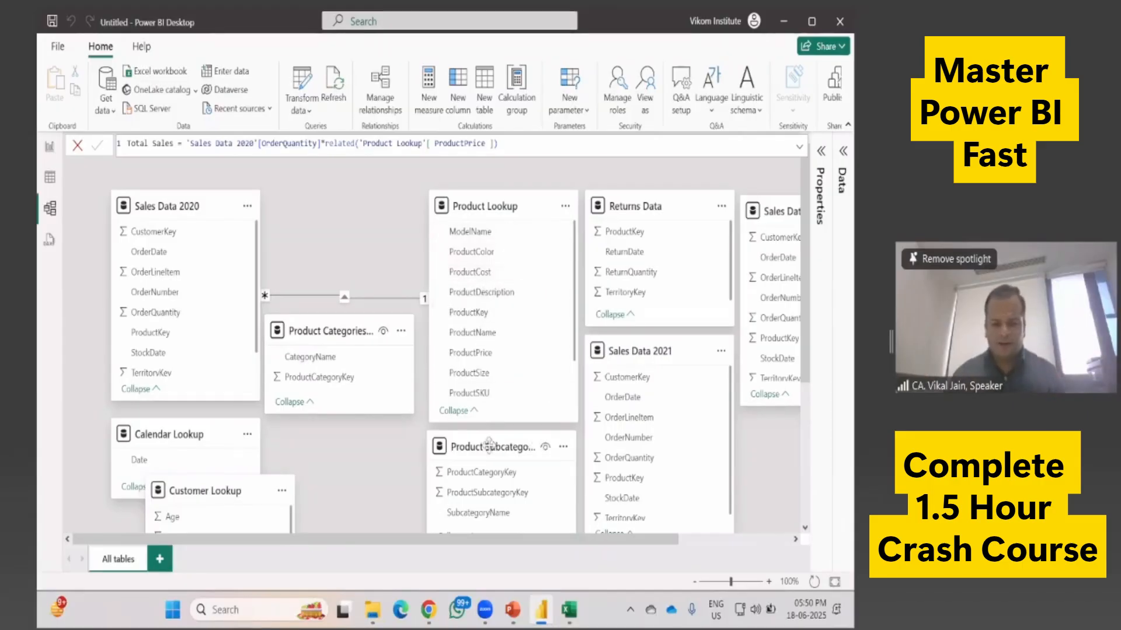
pyautogui.moveTo(493, 447); pyautogui.dragTo(365, 452)
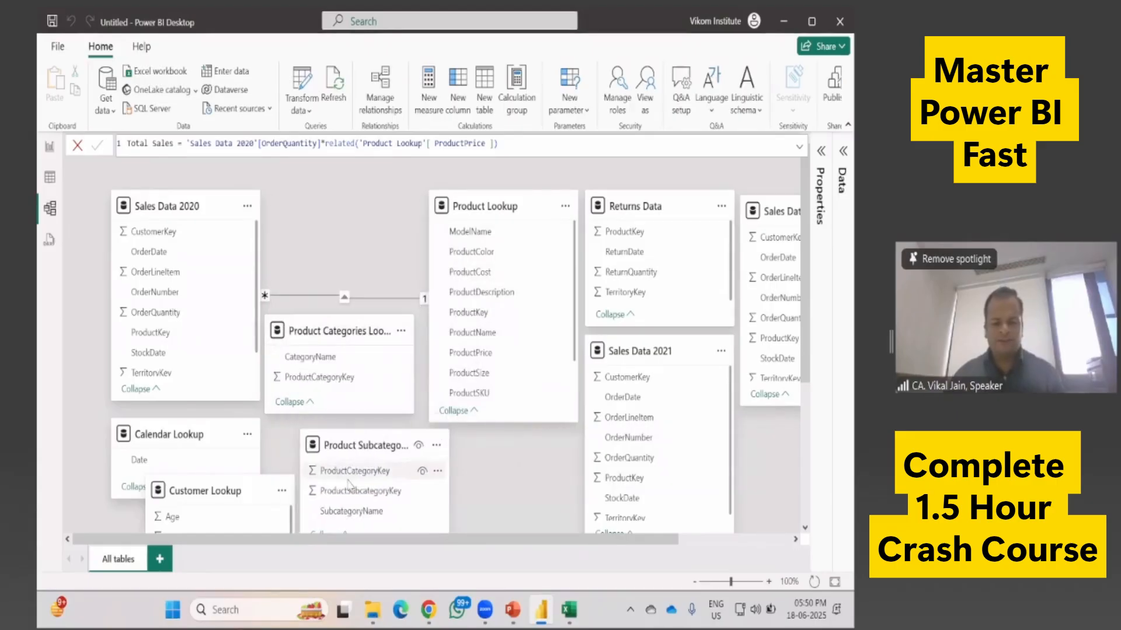
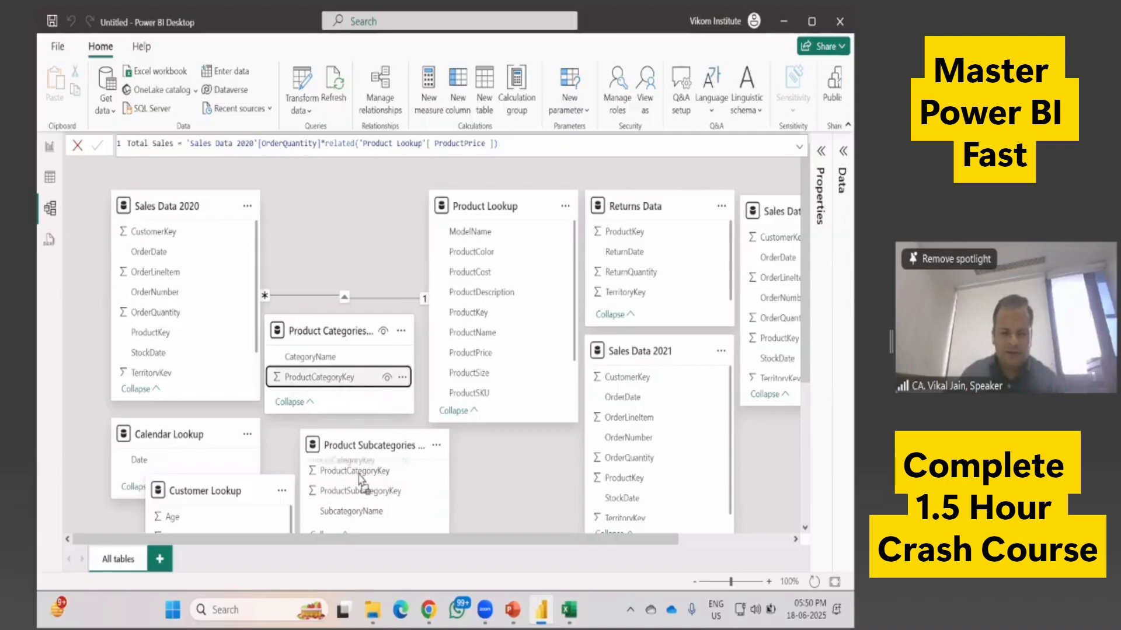
# Step: Create an active one-to-many, single-direction relationship from Product Categories Lookup to Product Subcategories Lookup on ProductCategoryKey, and move the categories table up beside Sales Data 2020
pyautogui.moveTo(363, 482); pyautogui.dragTo(366, 482)
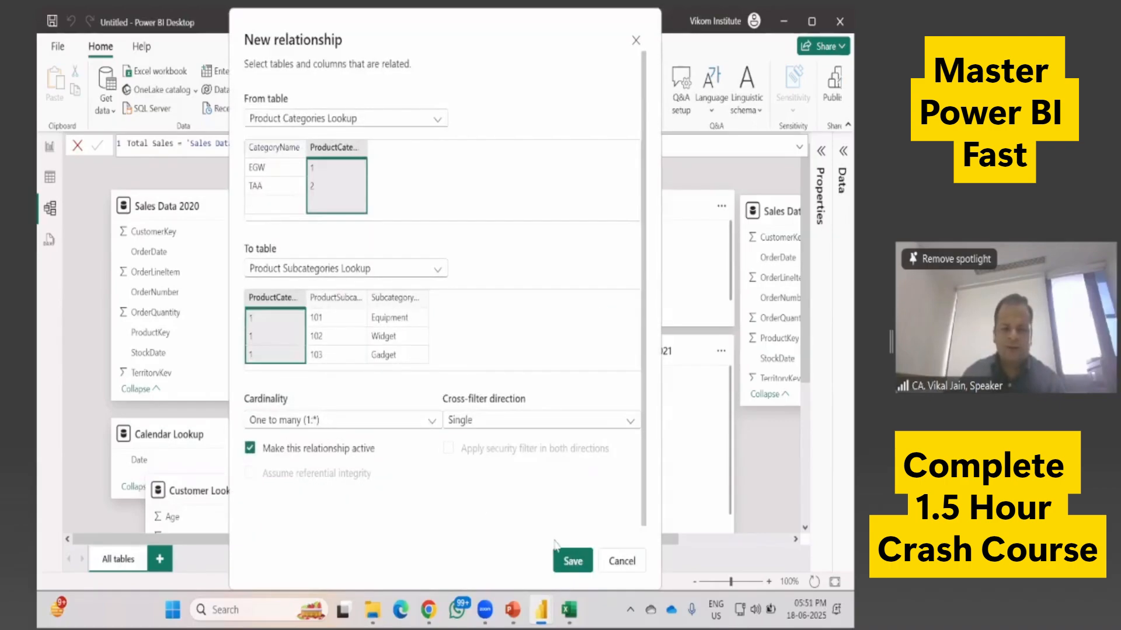
pyautogui.click(569, 561)
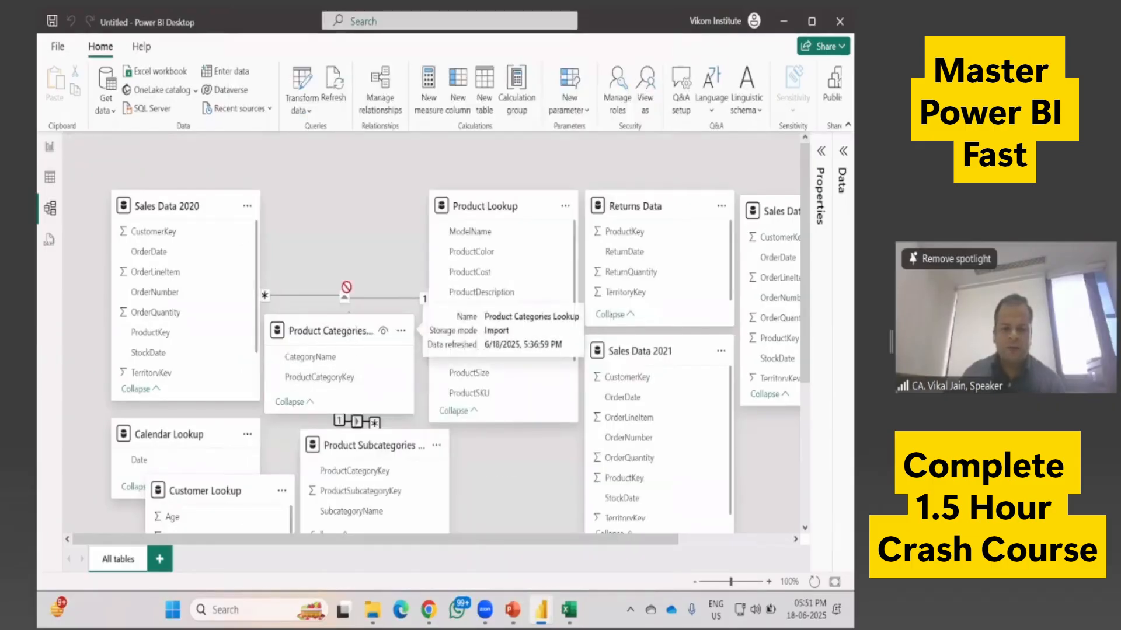
pyautogui.moveTo(350, 327); pyautogui.dragTo(356, 184)
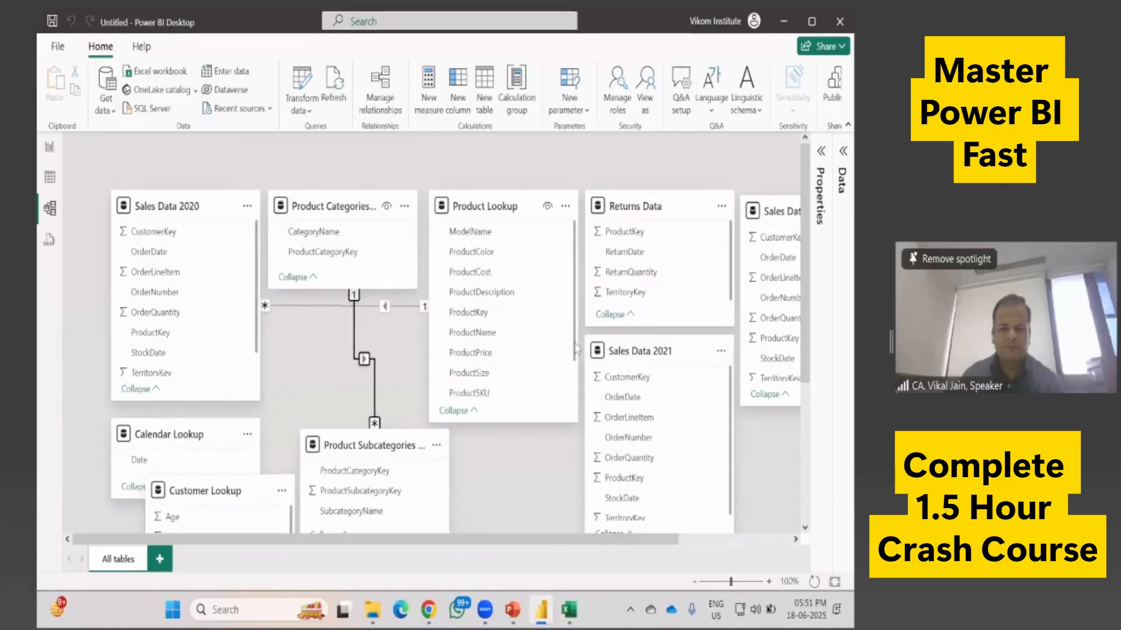
# Step: Create a many-to-one relationship from Product Lookup to Product Subcategories Lookup on ProductSubcategoryKey, and move Product Categories Lookup beside the subcategories table
pyautogui.scroll(-3, 576, 348)
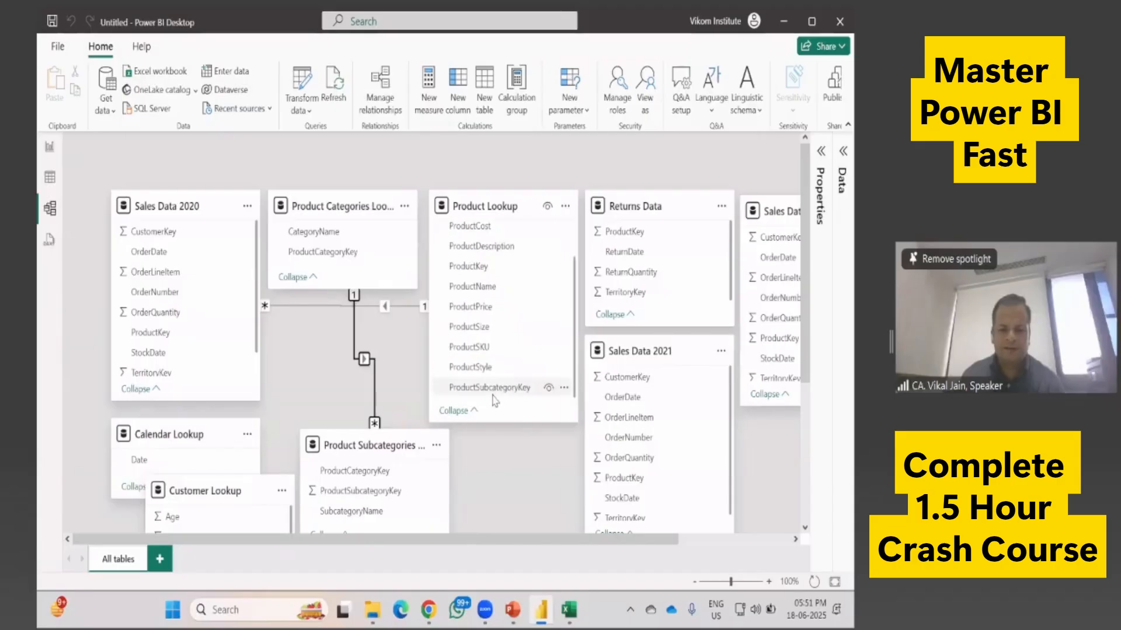
pyautogui.moveTo(478, 389); pyautogui.dragTo(388, 491)
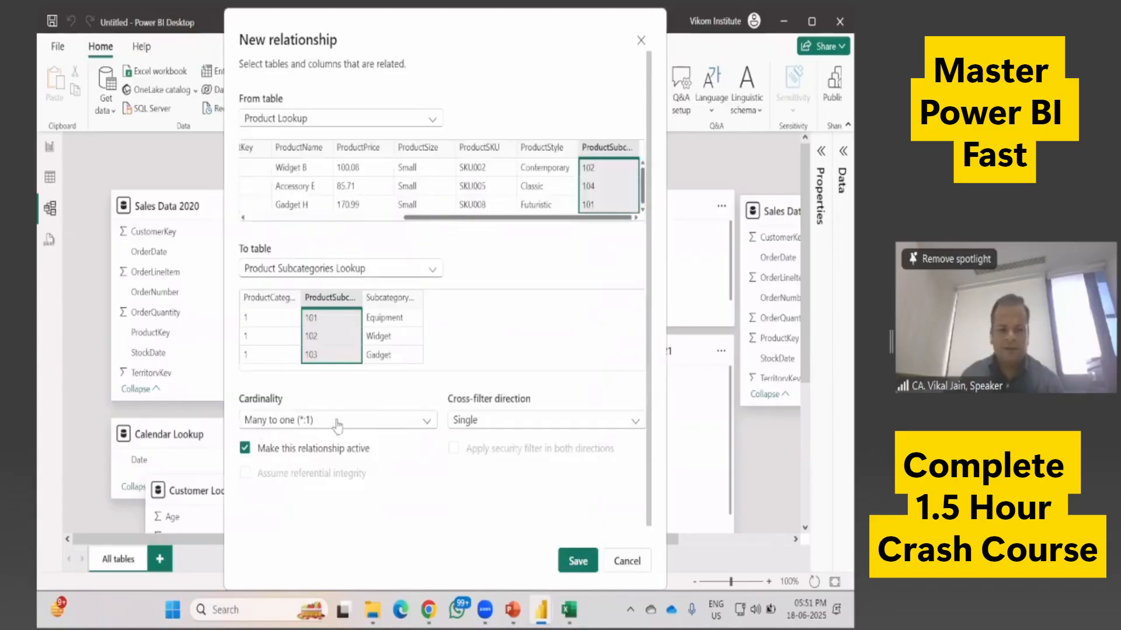
pyautogui.click(576, 561)
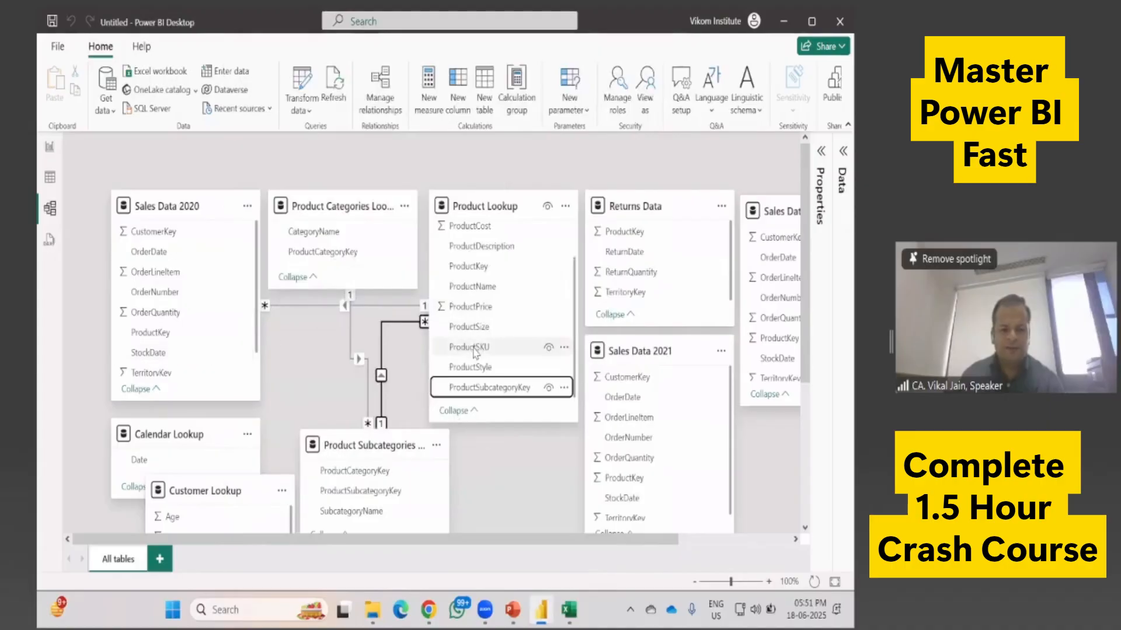
pyautogui.scroll(1, 474, 352)
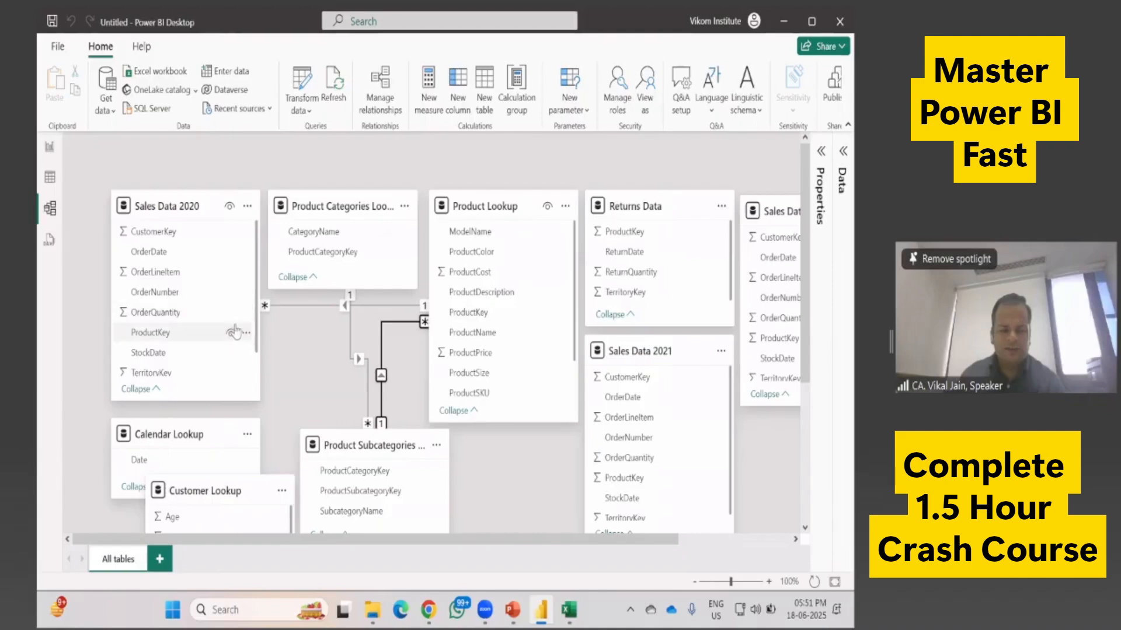
pyautogui.moveTo(328, 206); pyautogui.dragTo(537, 462)
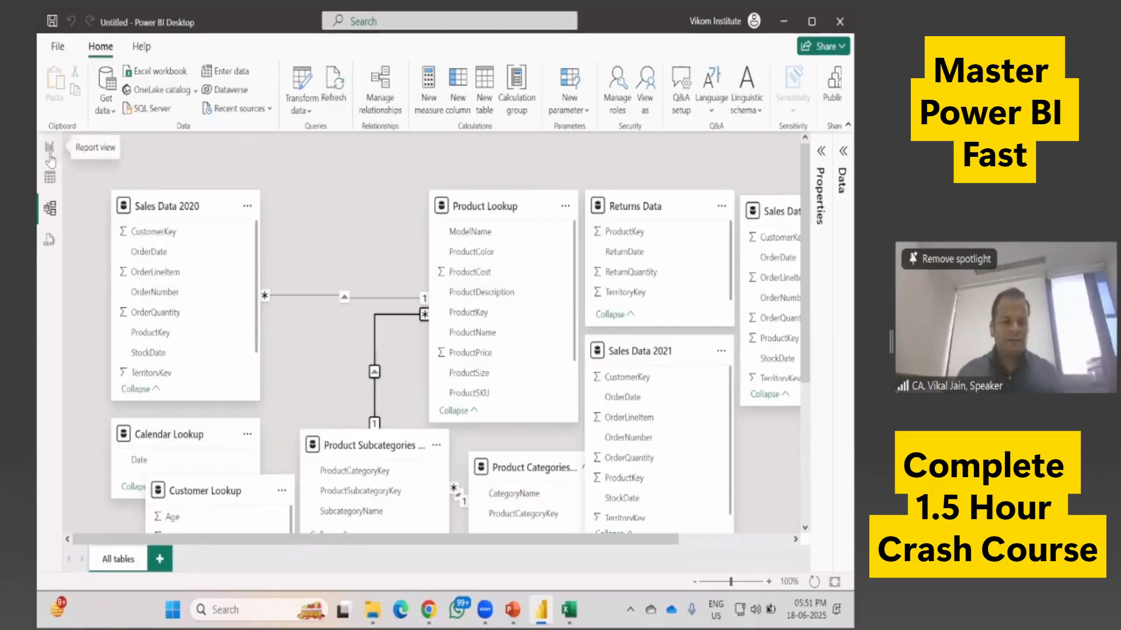
# Step: Add a slicer on CategoryName from Product Categories Lookup to the report page
pyautogui.click(50, 147)
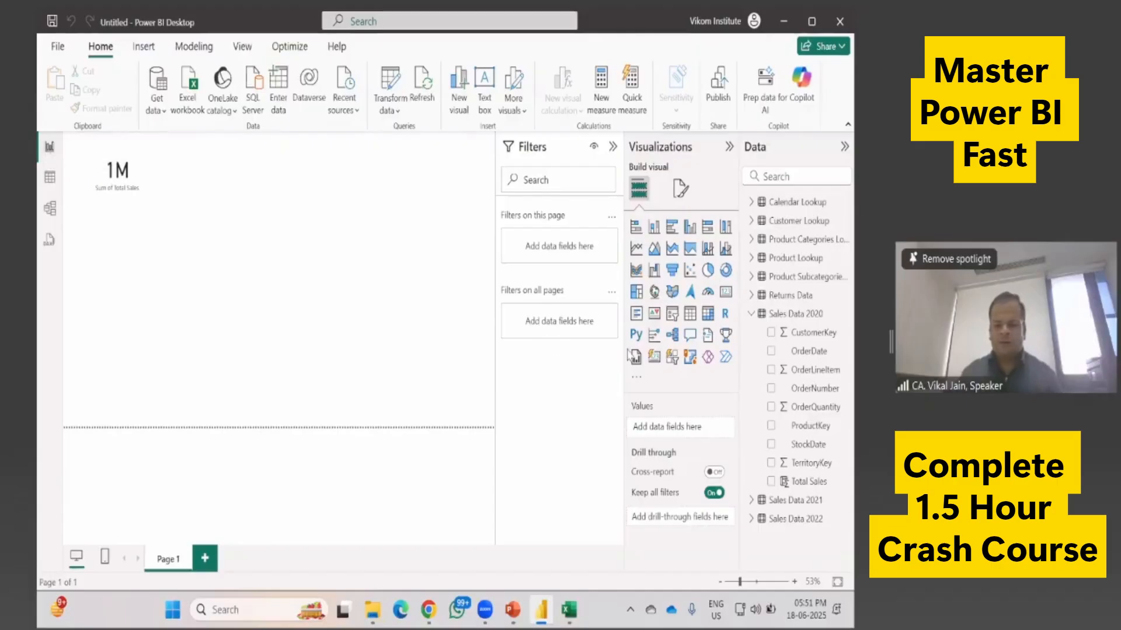
pyautogui.click(673, 316)
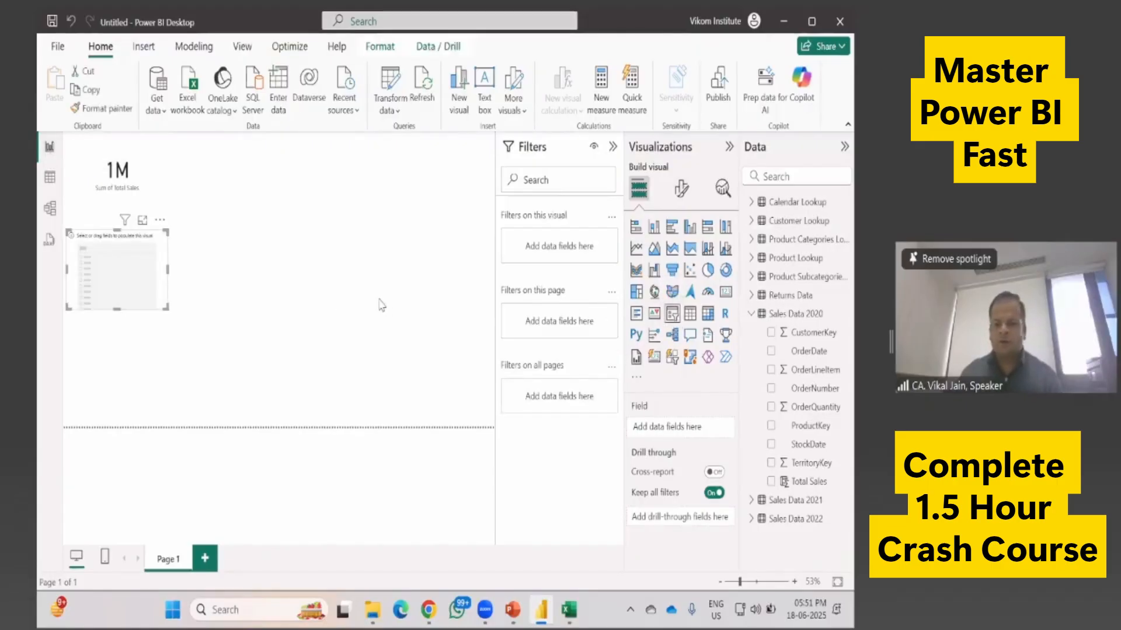
pyautogui.click(752, 239)
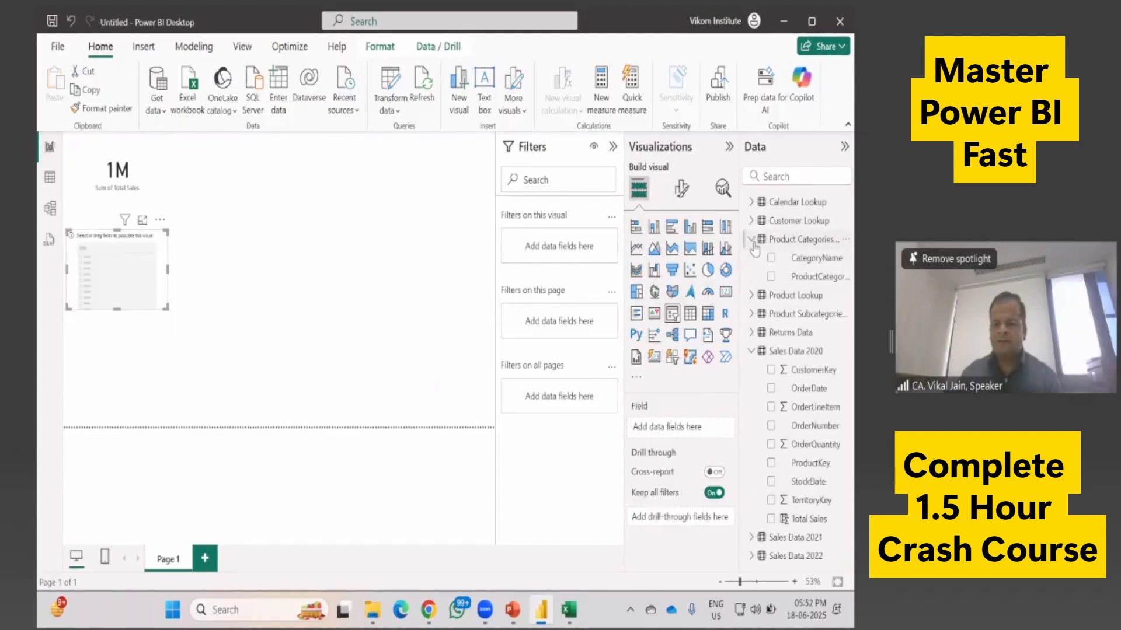
pyautogui.click(771, 276)
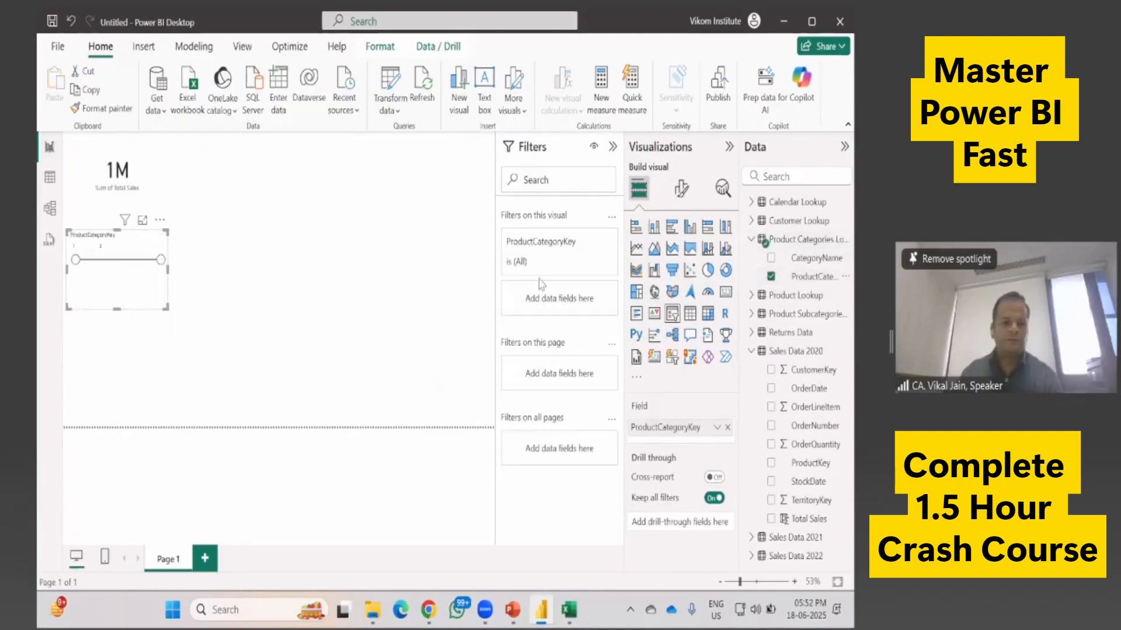
pyautogui.click(771, 276)
pyautogui.click(771, 258)
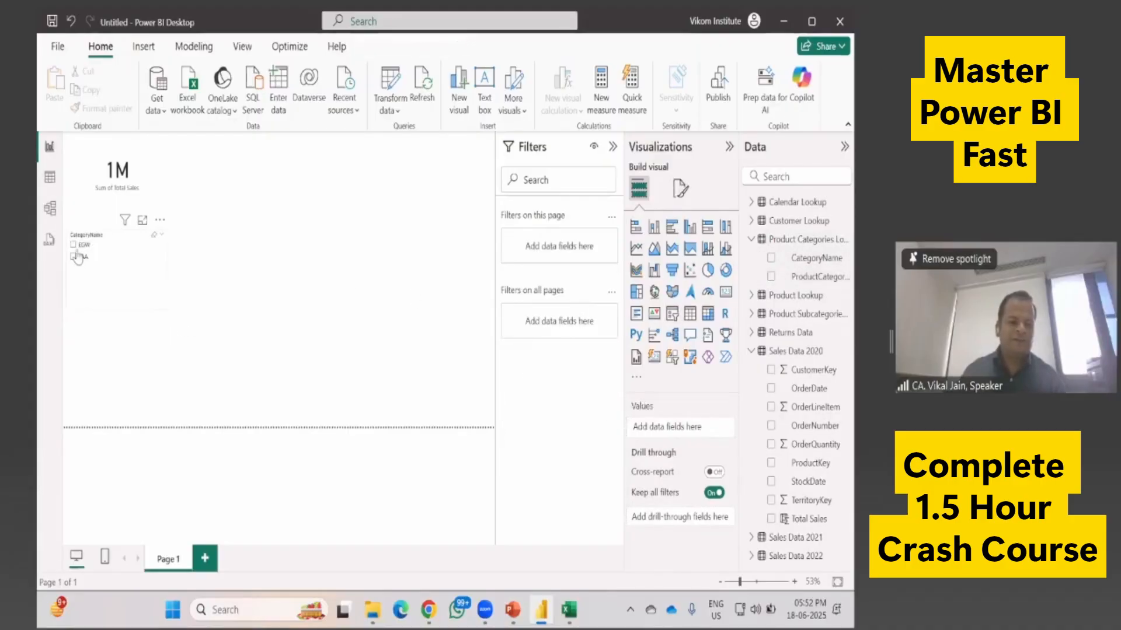
# Step: Filter the Total Sales card by category EGW and by TAA instead, and check the relationships in the model view
pyautogui.click(73, 245)
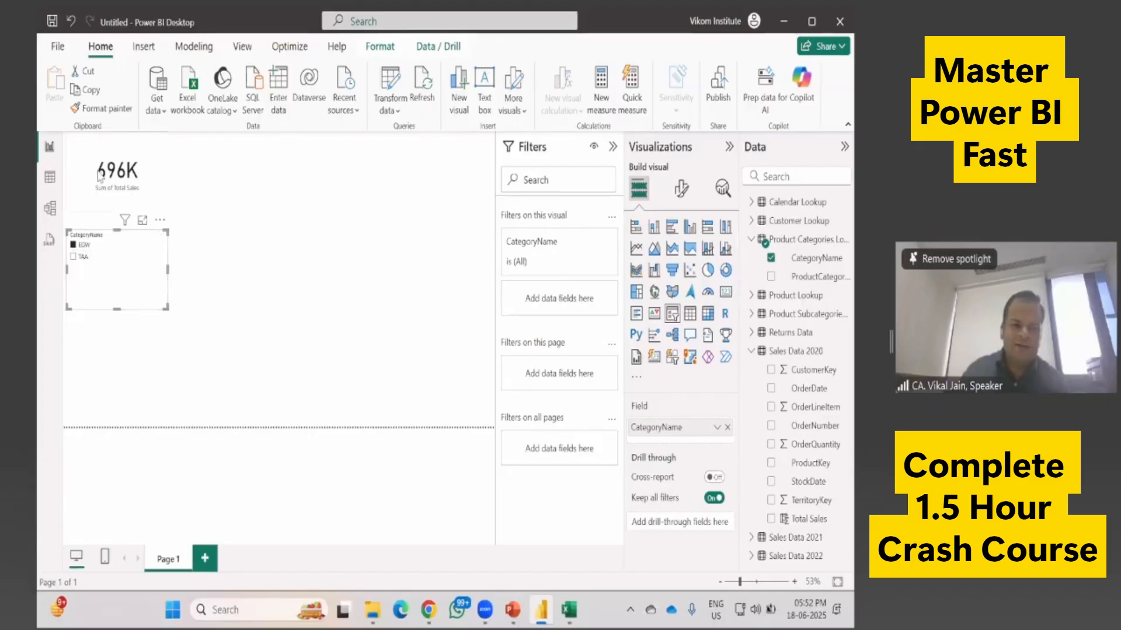
pyautogui.click(73, 261)
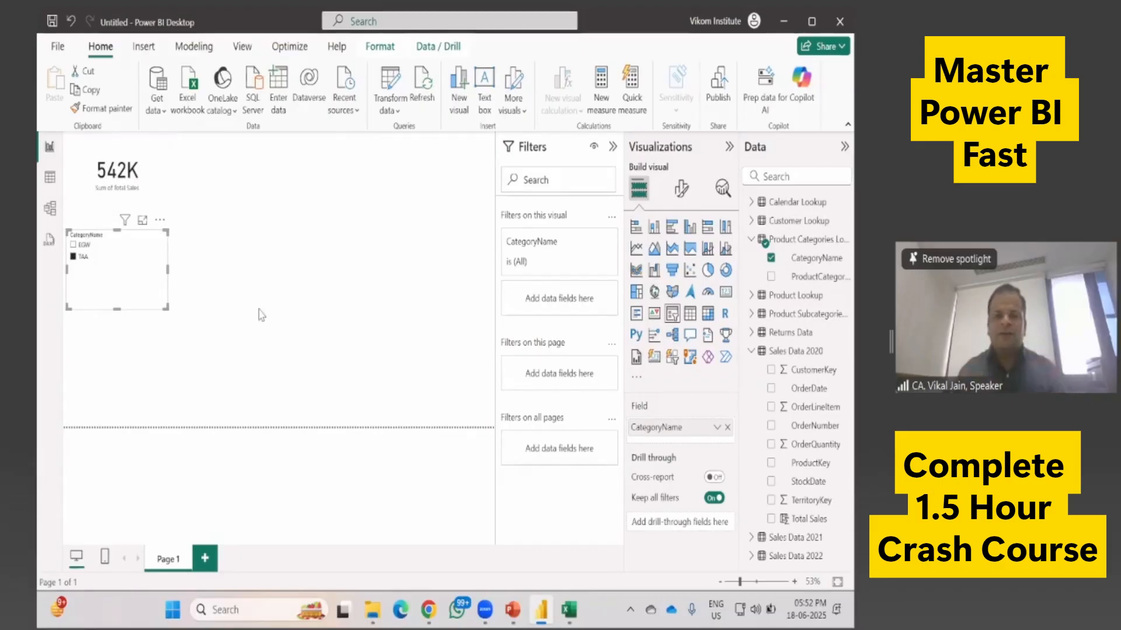
pyautogui.click(49, 177)
pyautogui.click(49, 208)
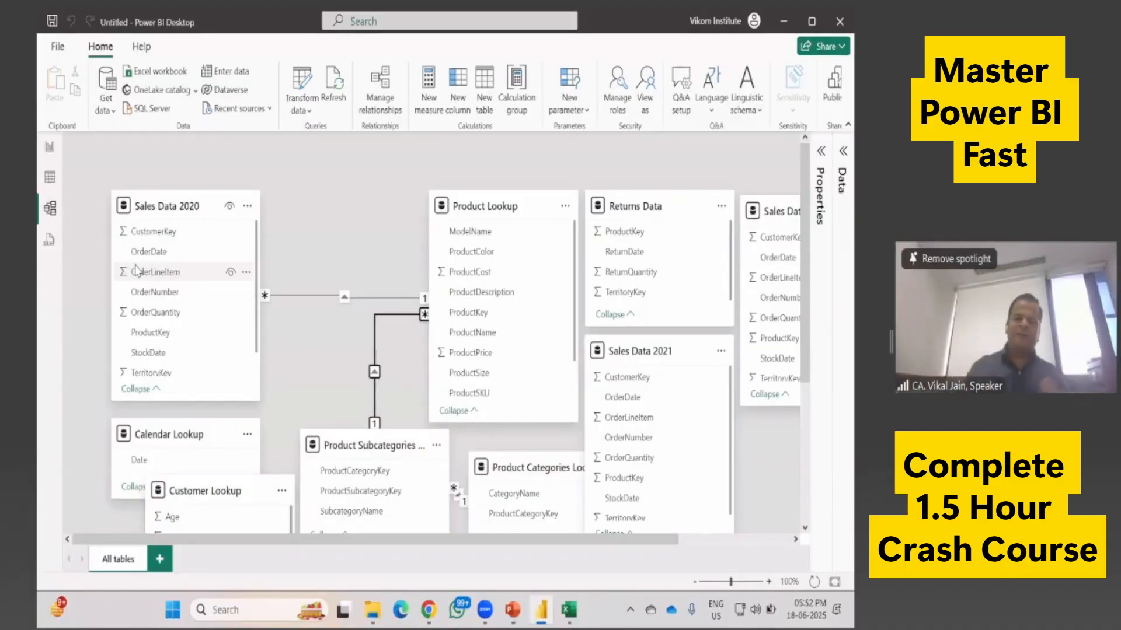
pyautogui.click(50, 147)
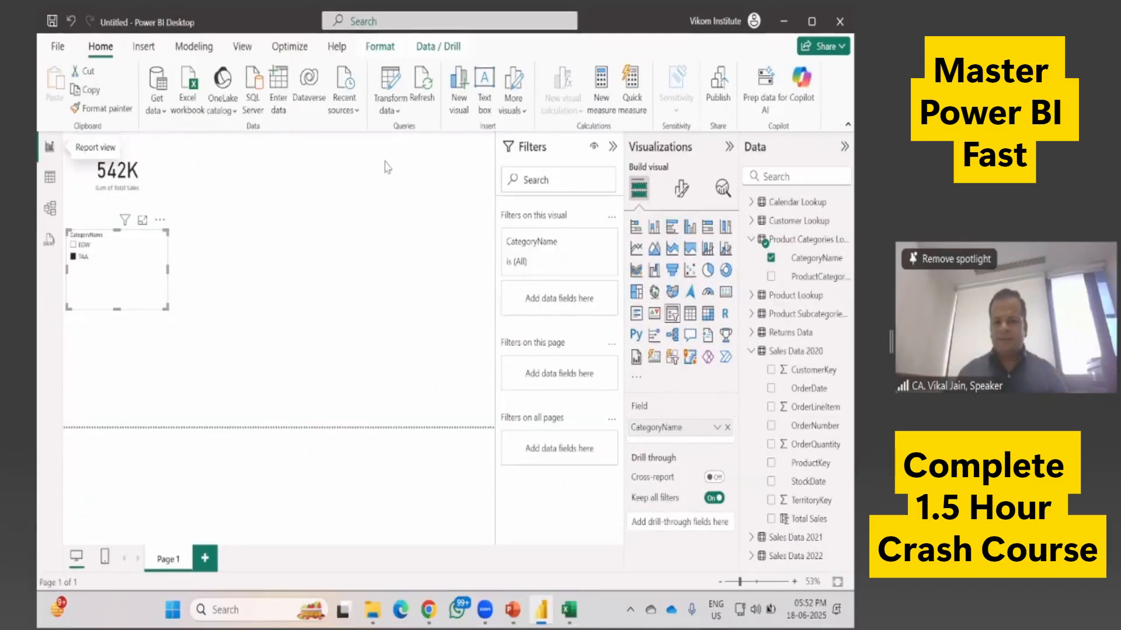
# Step: Examine the options for sharing the report and for saving a copy of it
pyautogui.click(57, 47)
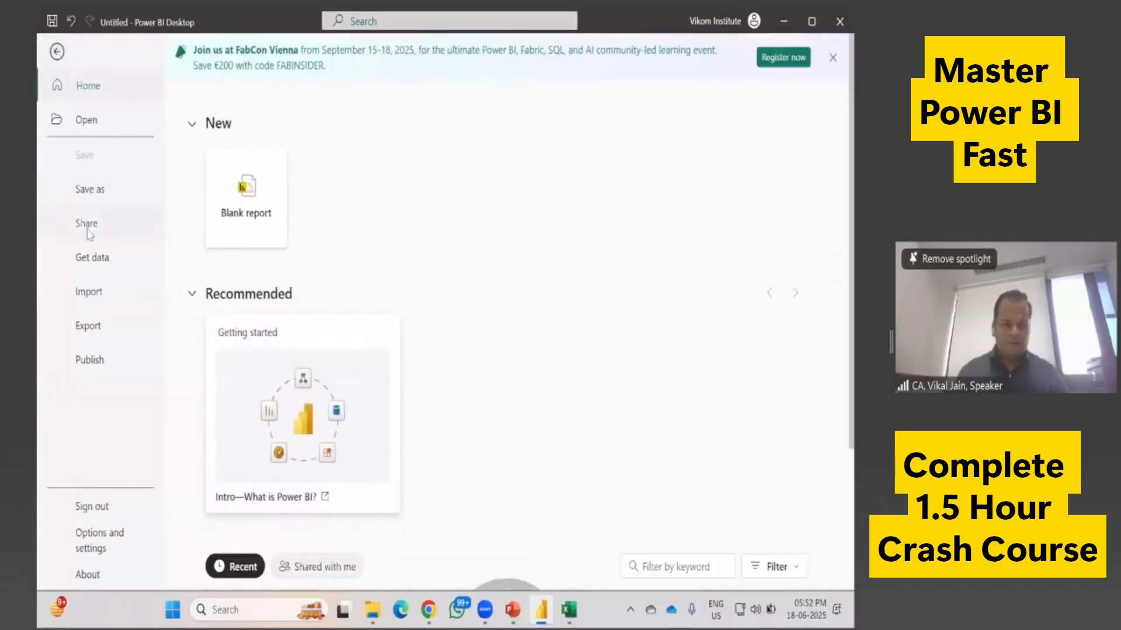
pyautogui.click(87, 229)
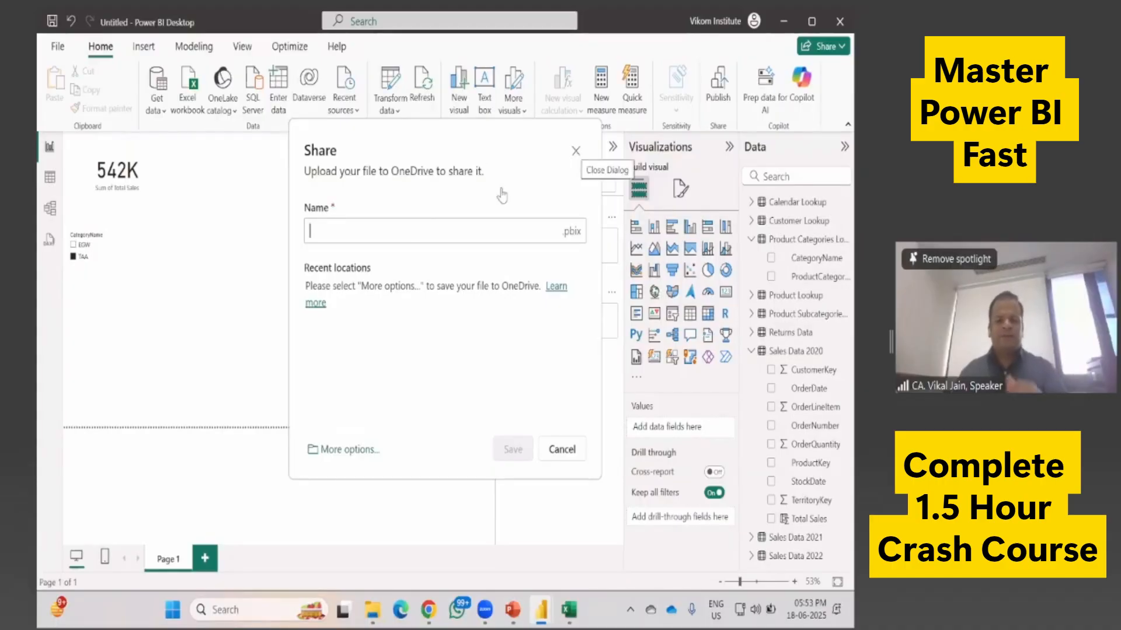
pyautogui.click(576, 153)
pyautogui.click(58, 49)
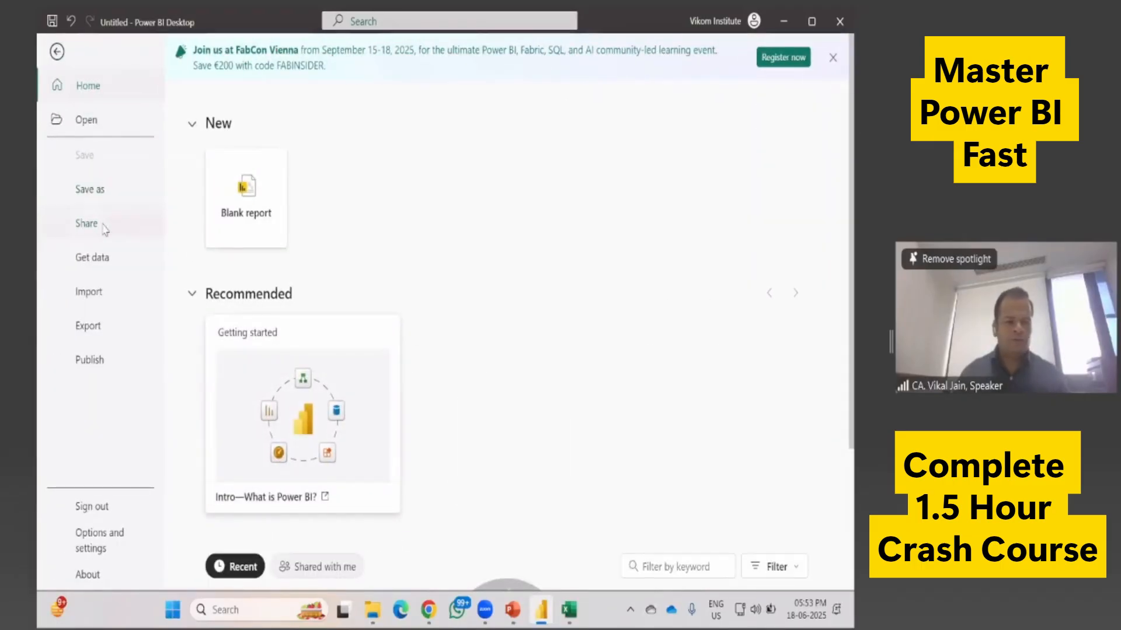
pyautogui.click(93, 193)
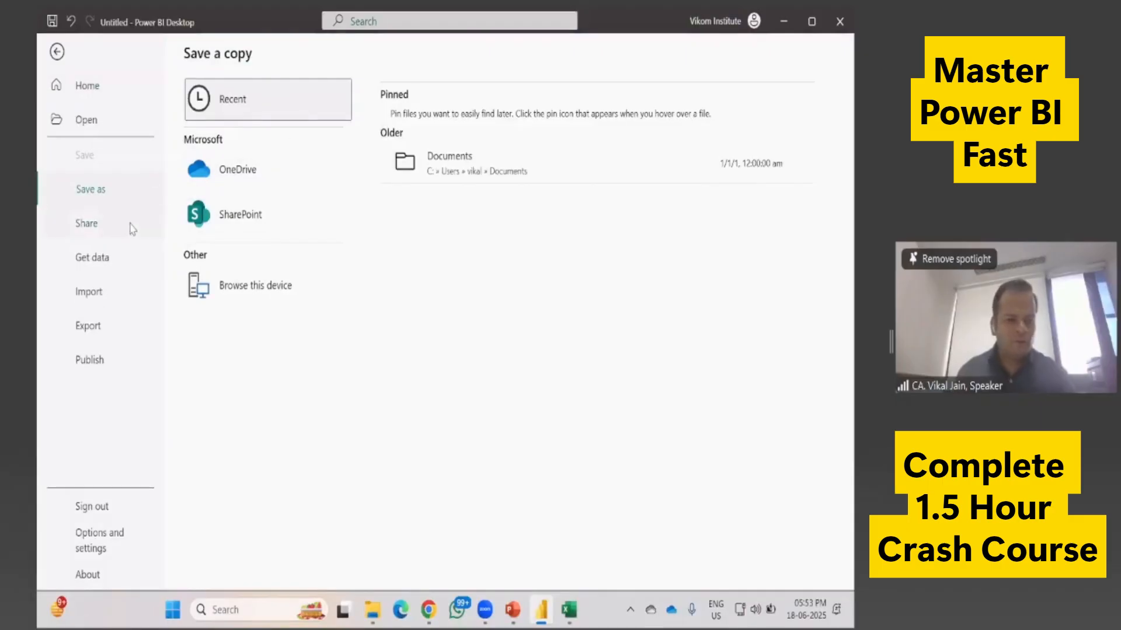
pyautogui.press('Escape')
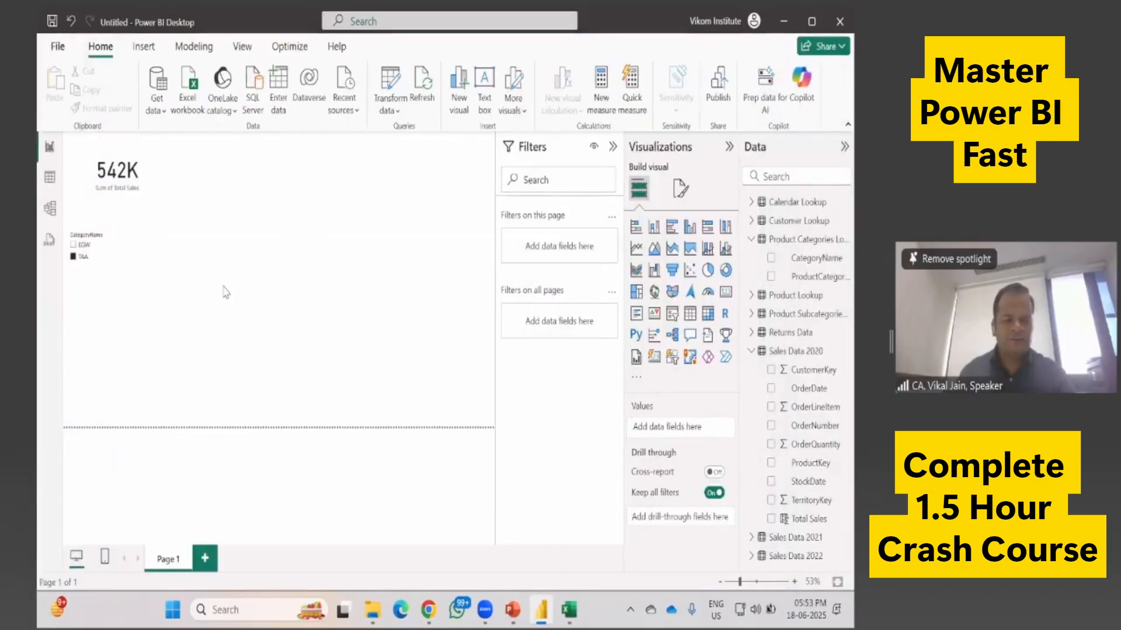
# Step: Export the report to PDF, and close the resulting PDF and the leftover Share dialog
pyautogui.click(58, 47)
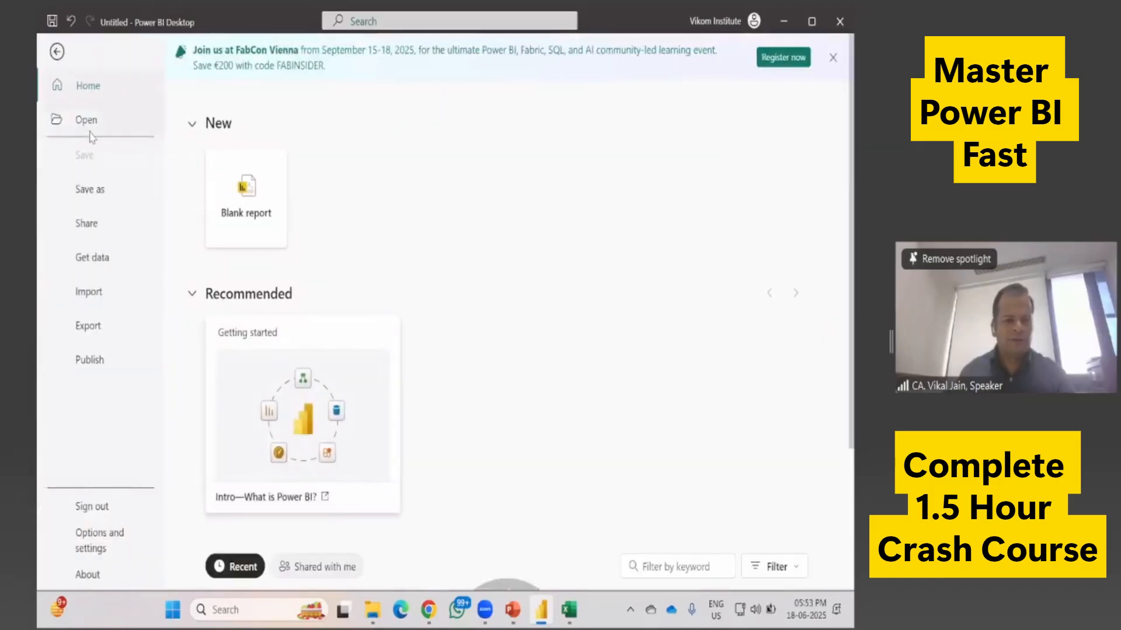
pyautogui.click(100, 329)
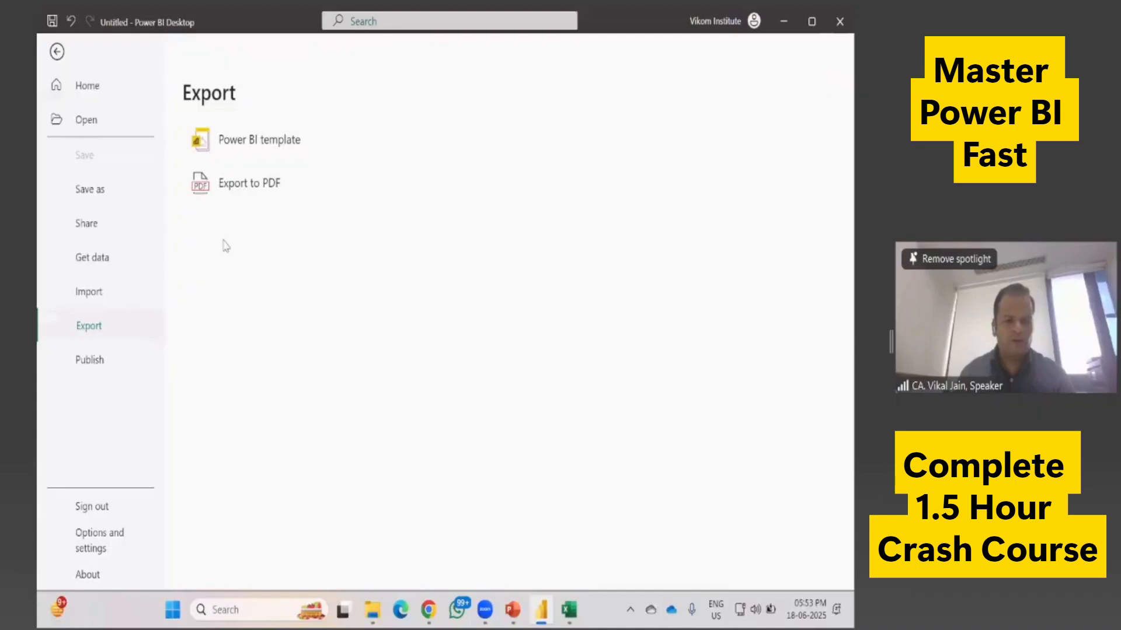
pyautogui.click(245, 185)
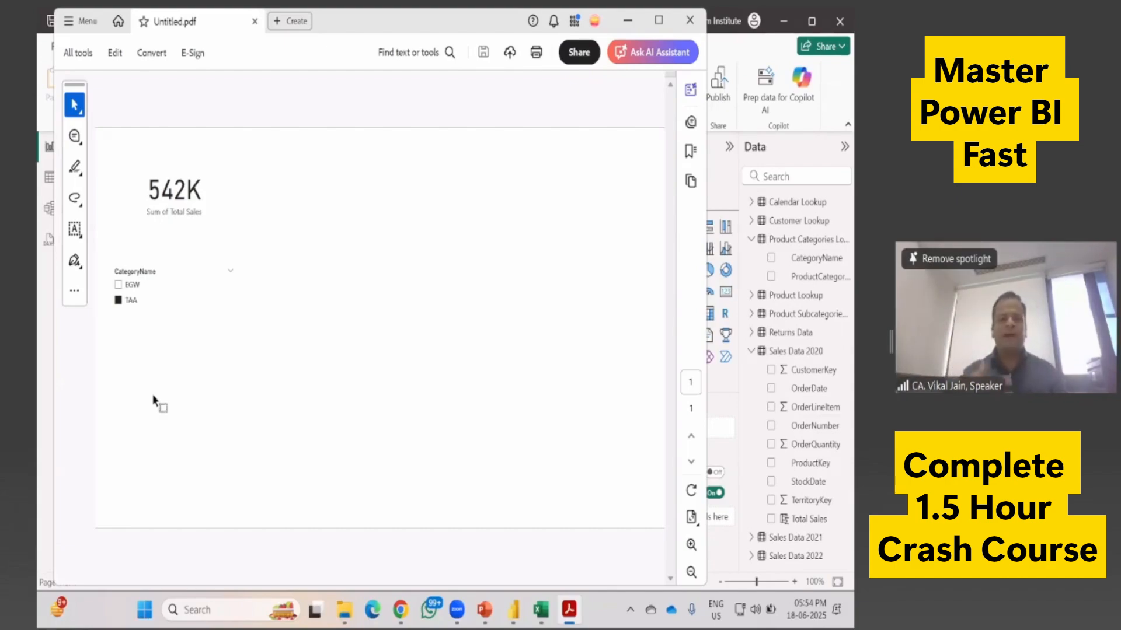
pyautogui.hotkey('alt', 'F4')
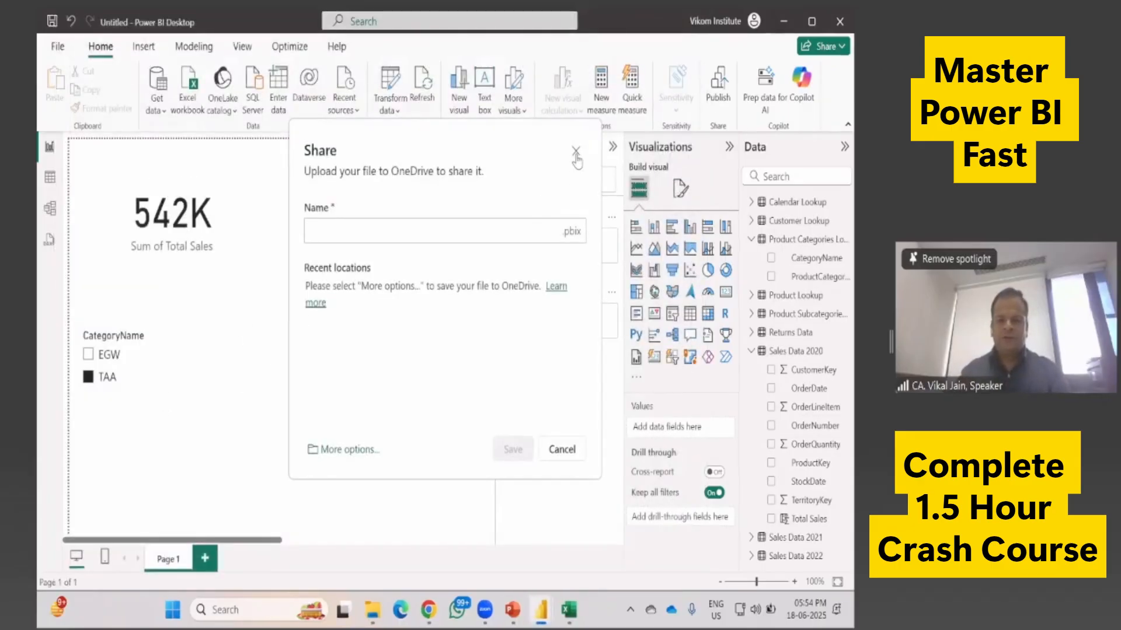
pyautogui.click(574, 150)
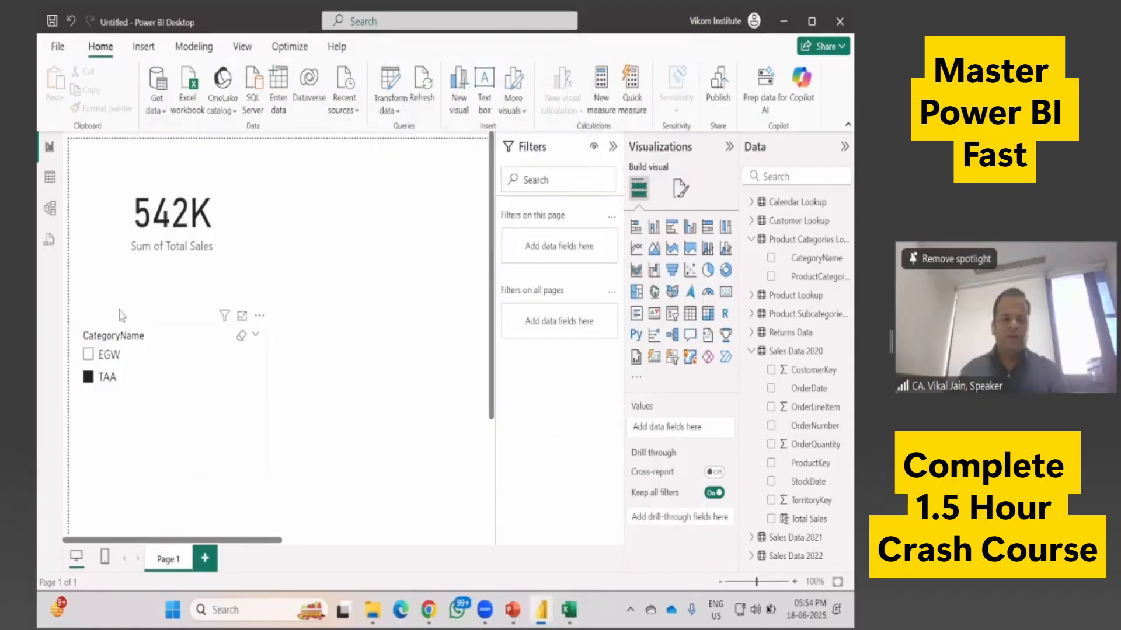
# Step: Open the model view to examine how the sales, product, subcategory and category tables are related
pyautogui.click(49, 185)
pyautogui.click(50, 209)
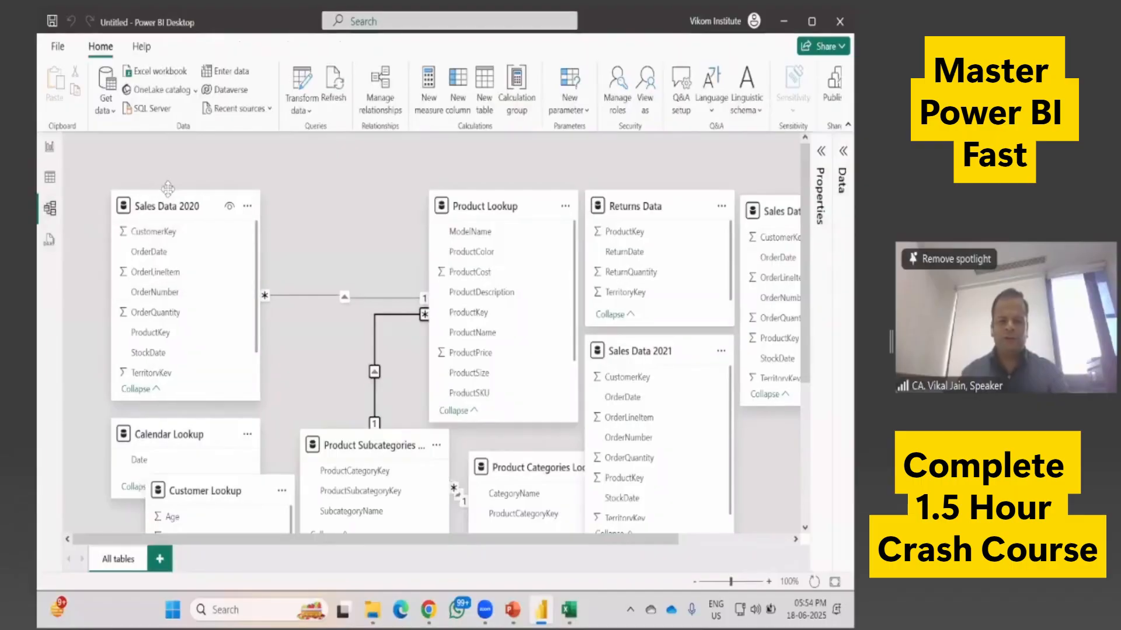
# Step: Examine the Sales Data 2020, 2021 and 2022 tables and the Returns Data table in the model view
pyautogui.scroll(-3, 308, 321)
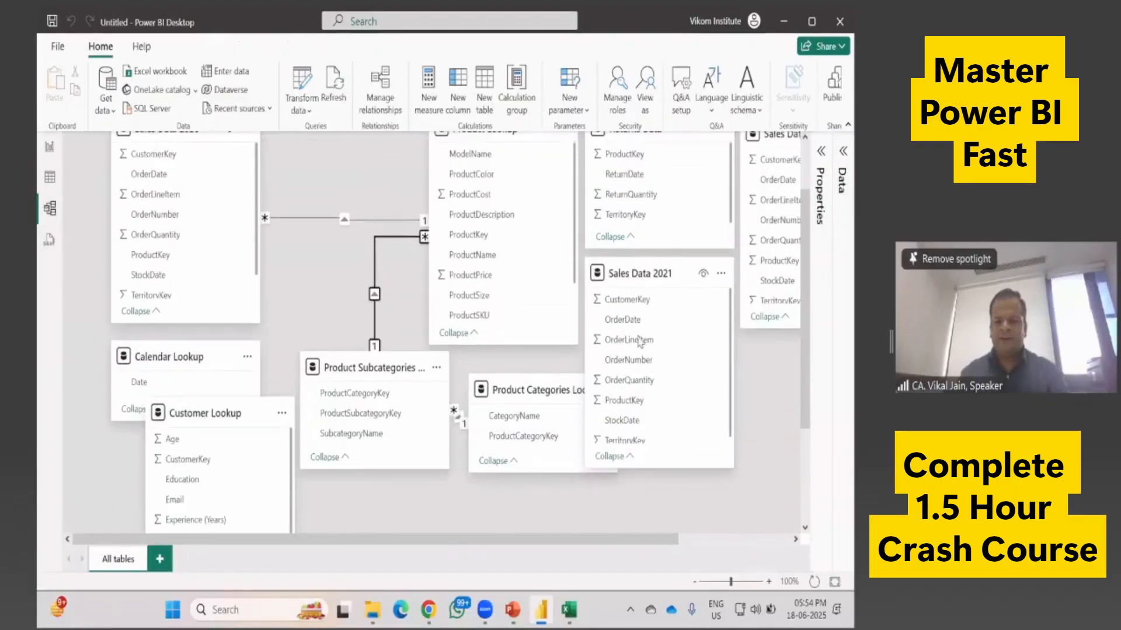
pyautogui.hscroll(1, 732, 545)
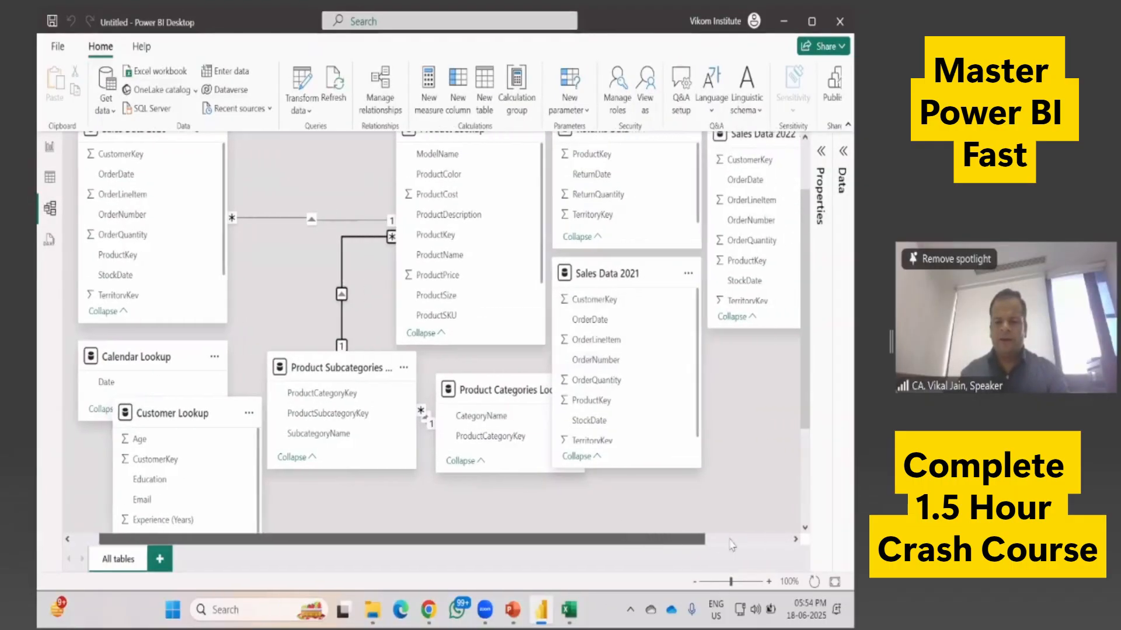
pyautogui.hscroll(3, 732, 545)
pyautogui.scroll(3, 645, 183)
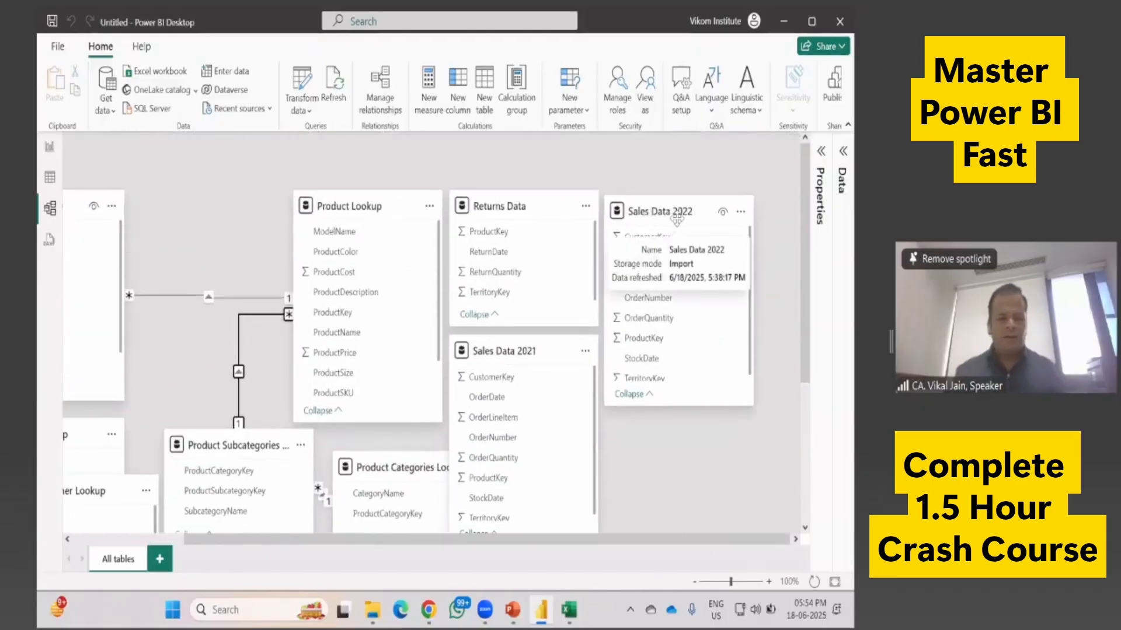
# Step: Add an empty line chart to the report page beside the CategoryName slicer, and recheck the unrelated tables in the model view
pyautogui.click(50, 147)
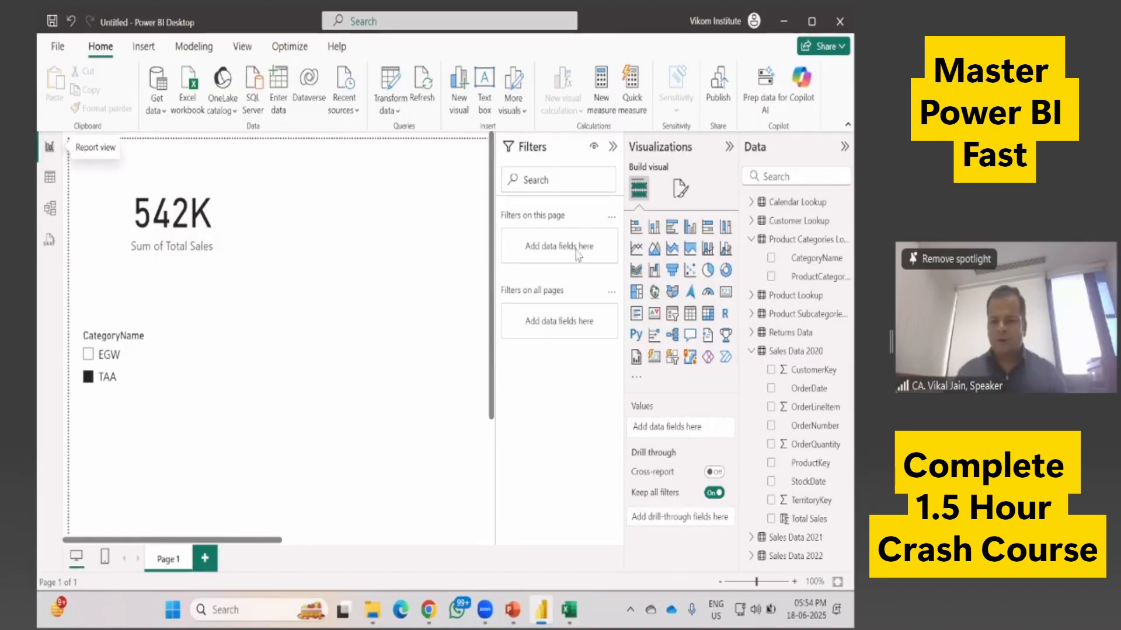
pyautogui.click(636, 248)
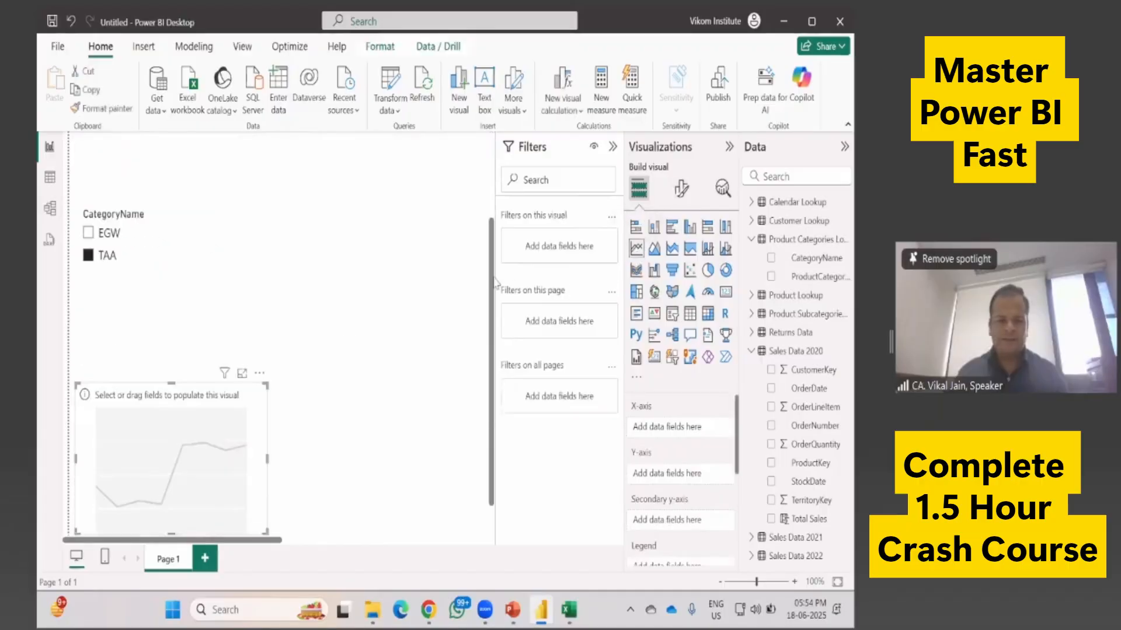
pyautogui.moveTo(192, 378); pyautogui.dragTo(345, 283)
pyautogui.scroll(2, 345, 283)
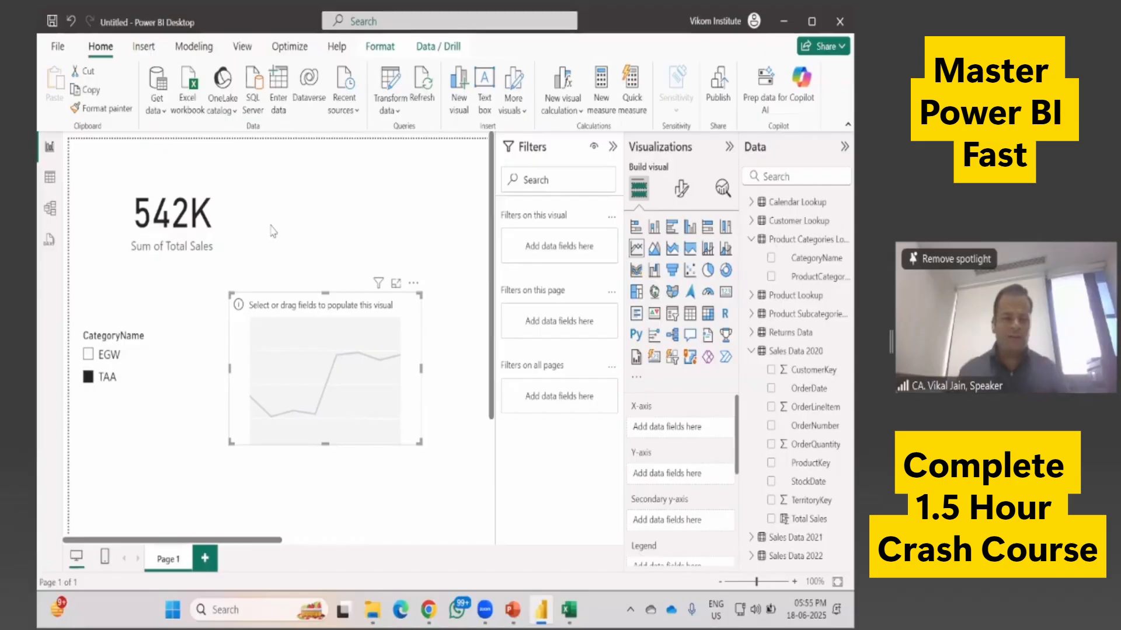
pyautogui.click(49, 209)
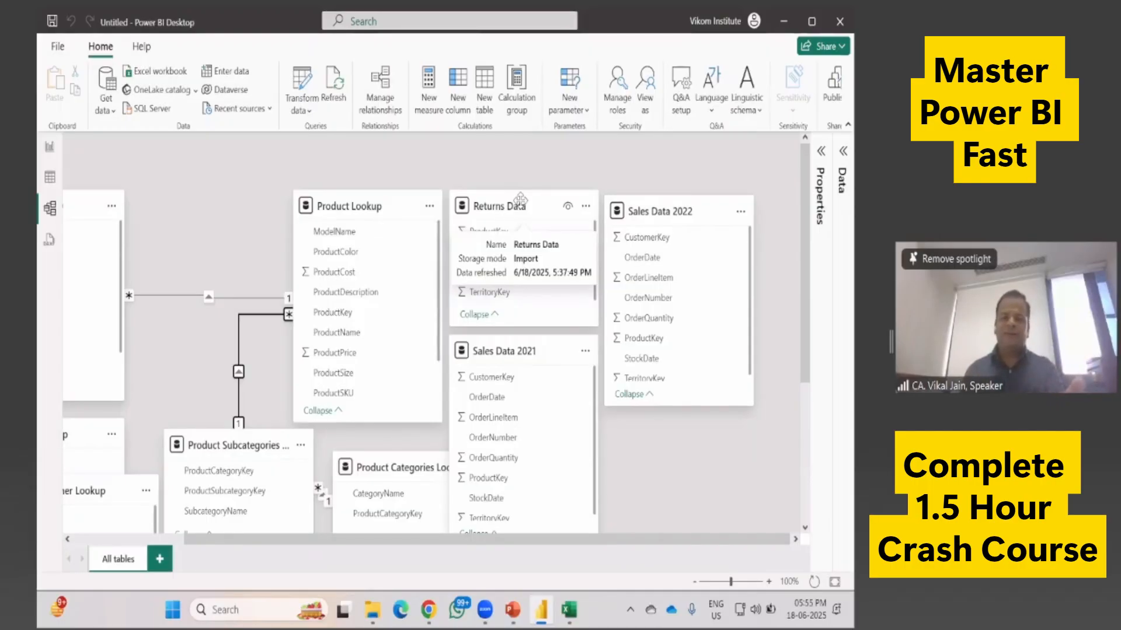
pyautogui.click(50, 147)
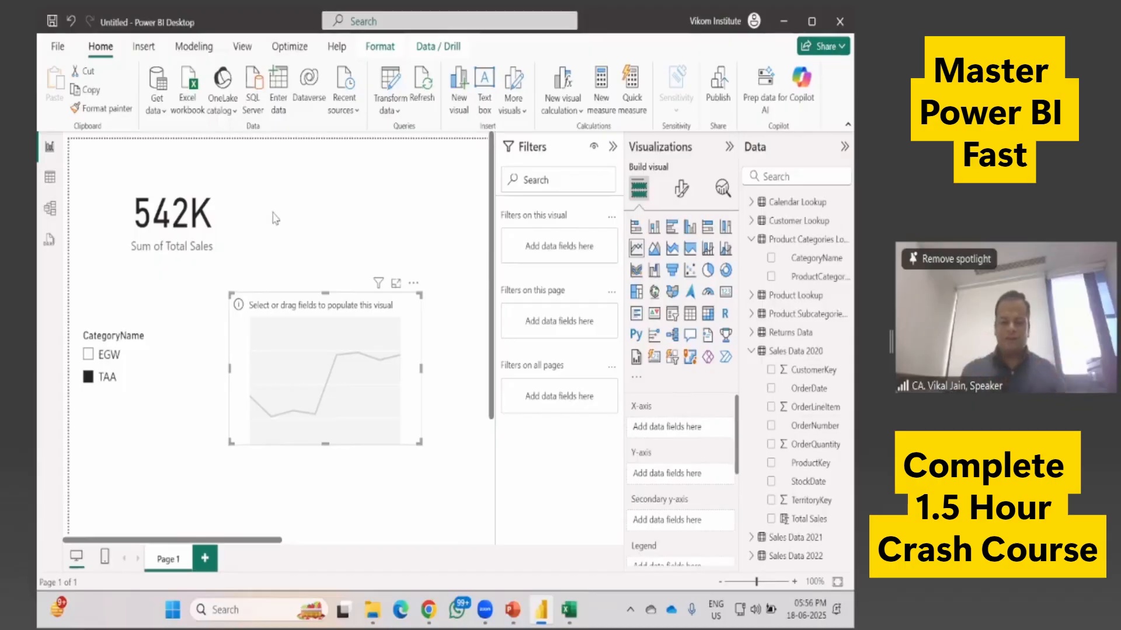
# Step: Switch to the blank Excel workbook, fill C2:E14 with yellow and label it 2020 in cell B2
pyautogui.click(575, 611)
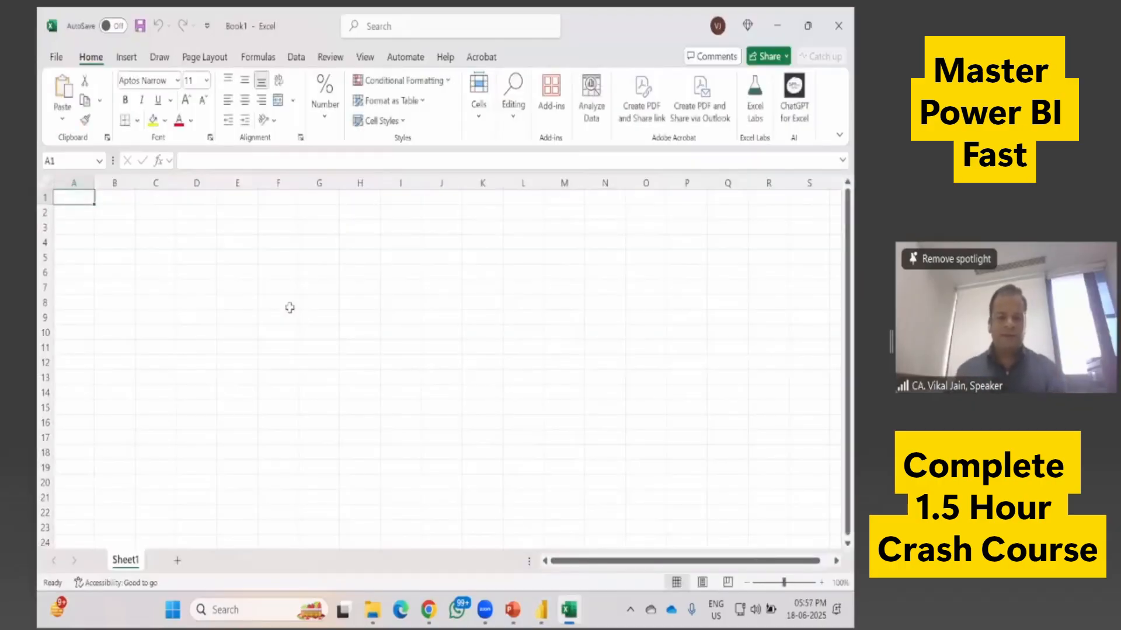
pyautogui.scroll(2, 290, 308)
pyautogui.moveTo(178, 224); pyautogui.dragTo(299, 461)
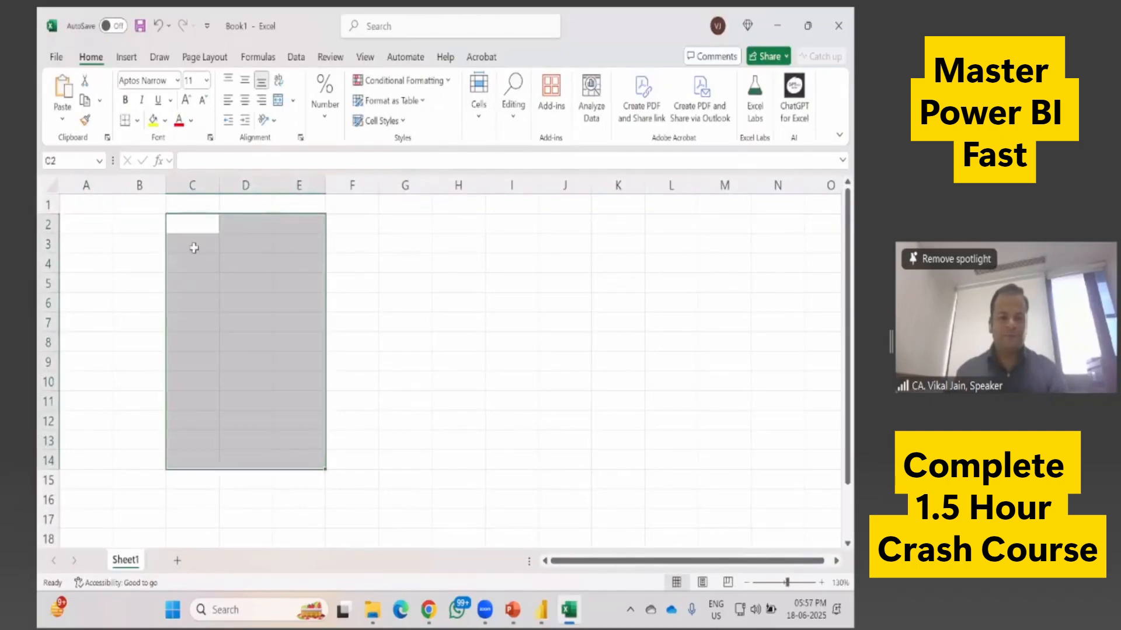
pyautogui.click(147, 226)
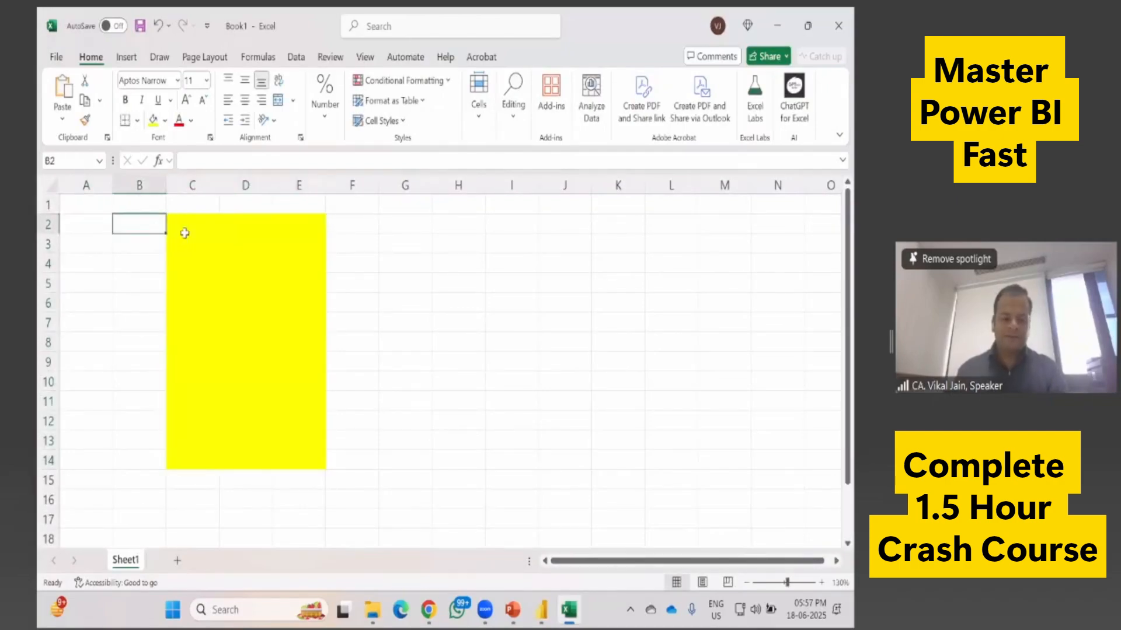
pyautogui.write('2020')
pyautogui.press('Return')
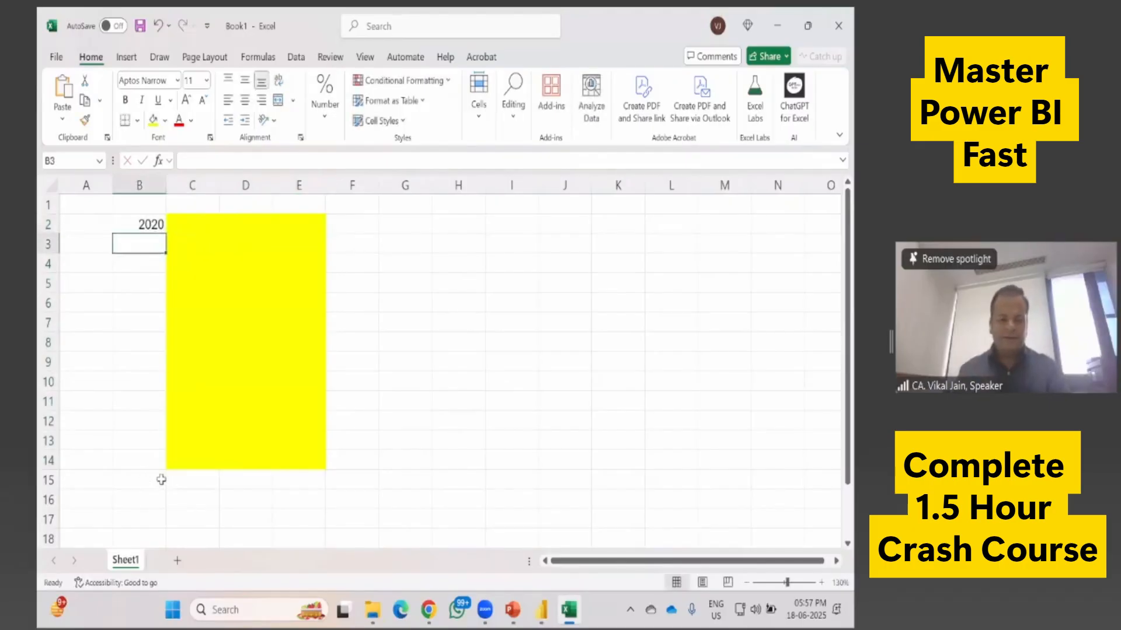
# Step: Fill C15:E33 with light orange directly below the yellow block and label it 2021 in cell B15
pyautogui.moveTo(178, 481); pyautogui.dragTo(299, 593)
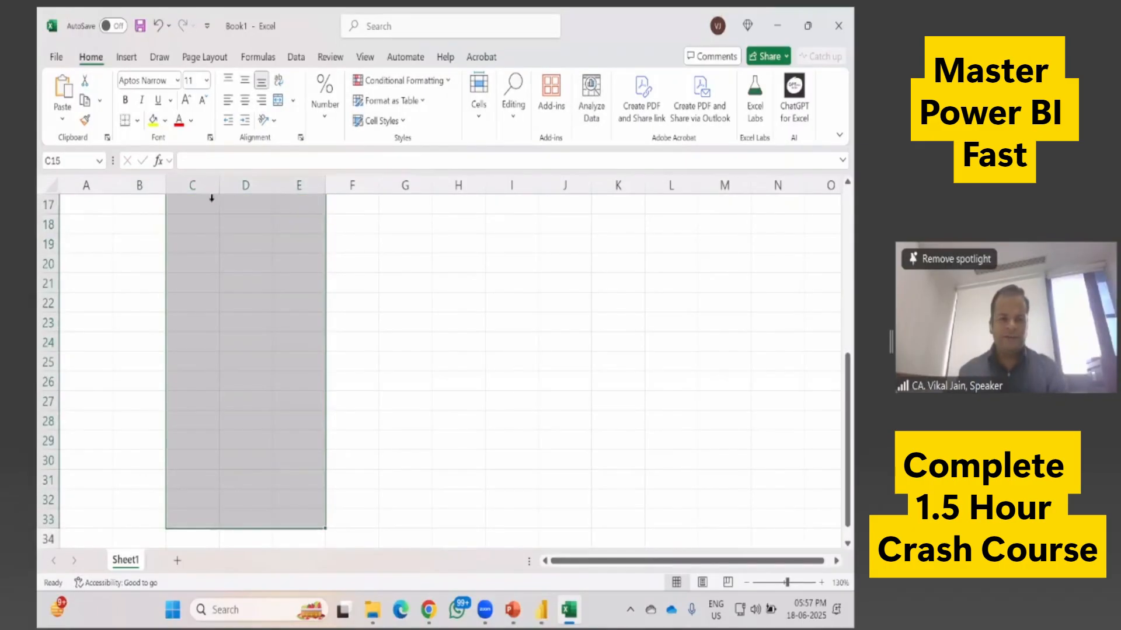
pyautogui.click(165, 121)
pyautogui.click(243, 227)
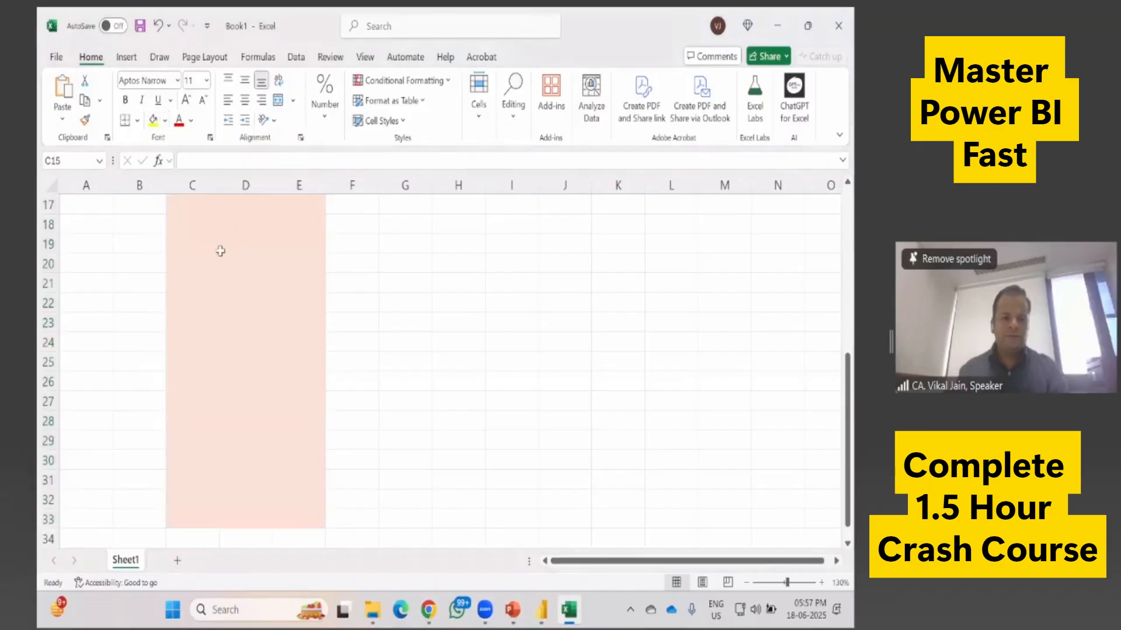
pyautogui.scroll(6, 181, 322)
pyautogui.scroll(-1, 150, 420)
pyautogui.click(158, 424)
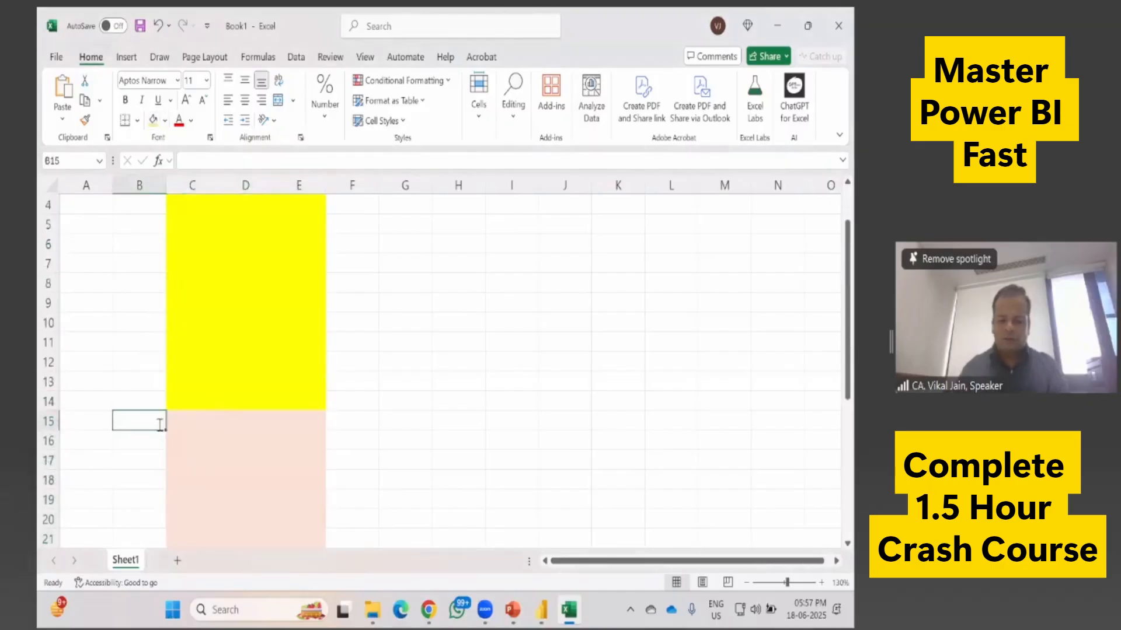
pyautogui.write('2021')
pyautogui.press('Return')
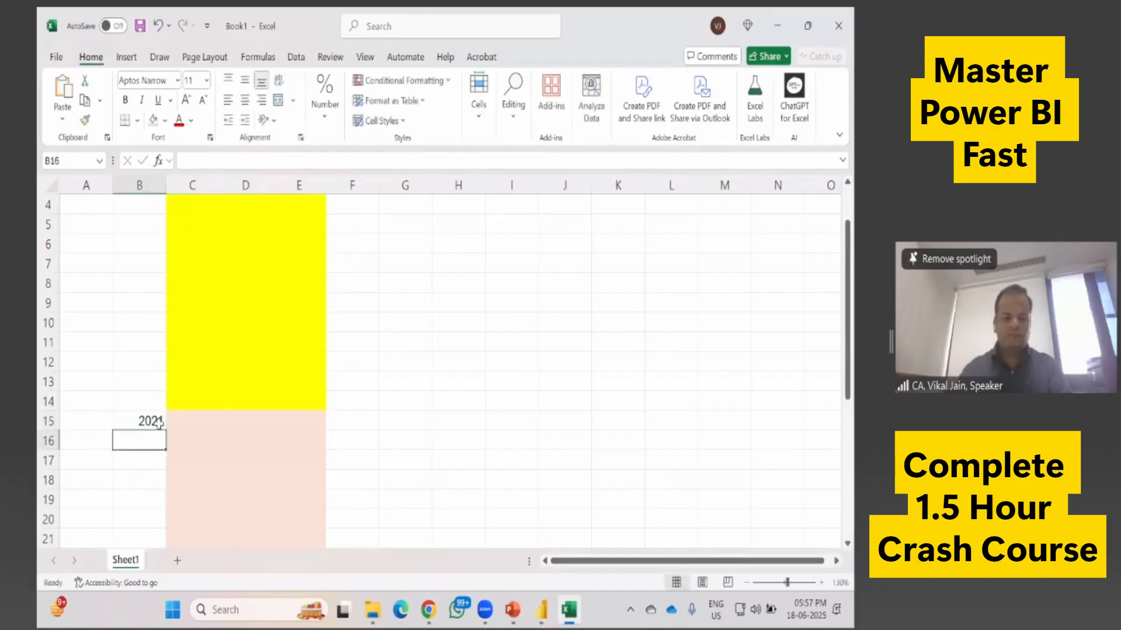
# Step: Fill F2:I14 beside the yellow block with the same light orange, and close the Excel workbook
pyautogui.scroll(1, 162, 425)
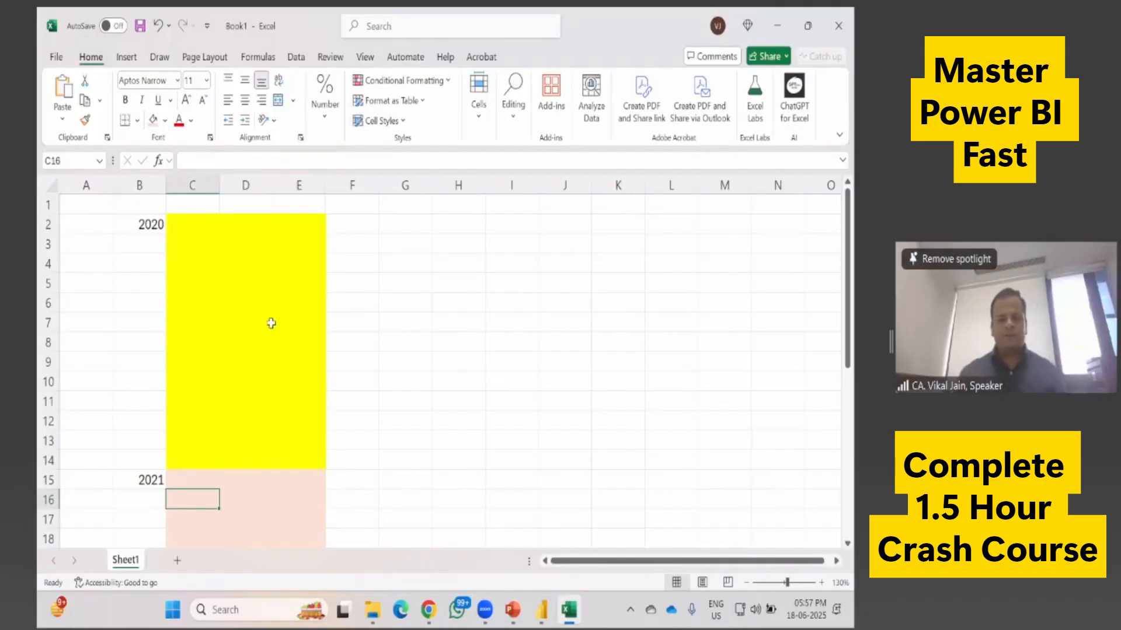
pyautogui.click(347, 223)
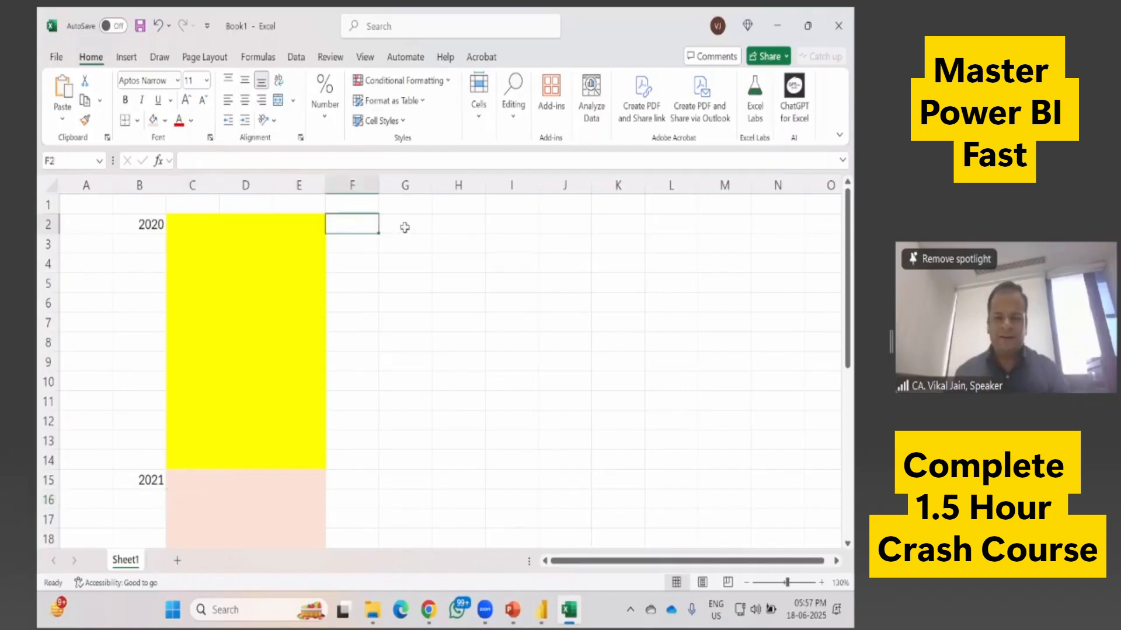
pyautogui.moveTo(404, 228); pyautogui.dragTo(521, 467)
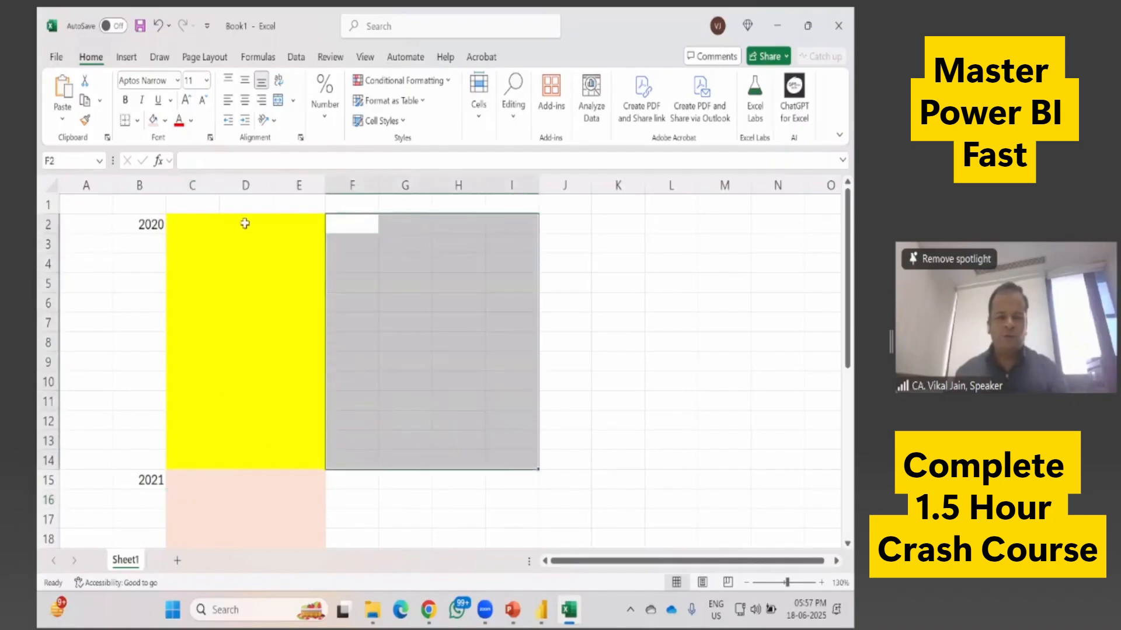
pyautogui.click(154, 121)
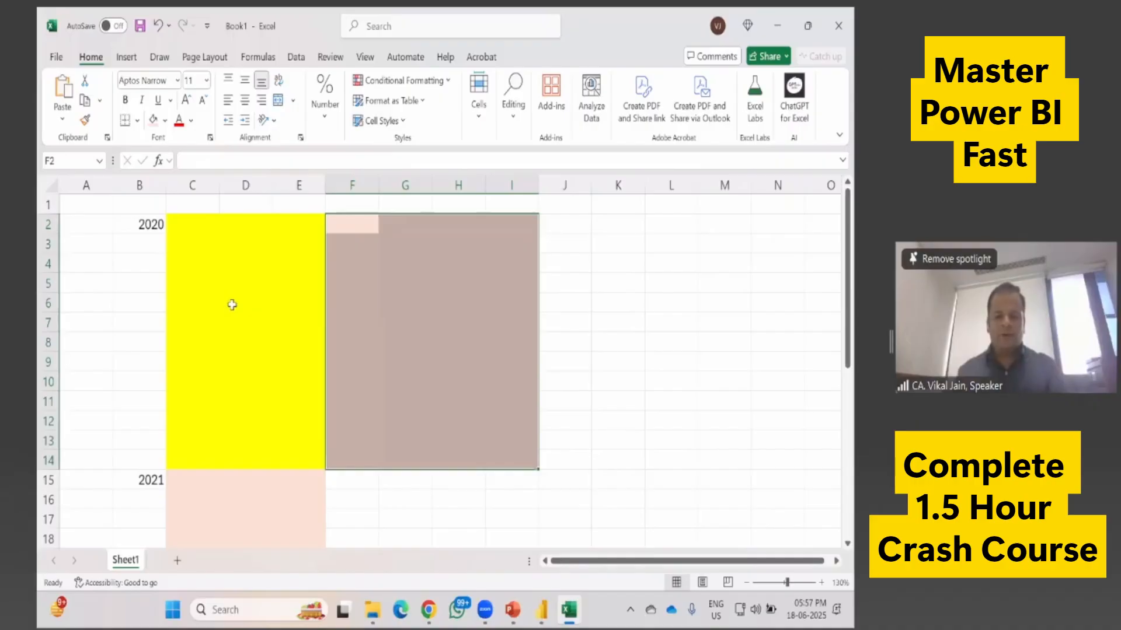
pyautogui.hotkey('alt', 'F4')
pyautogui.click(492, 393)
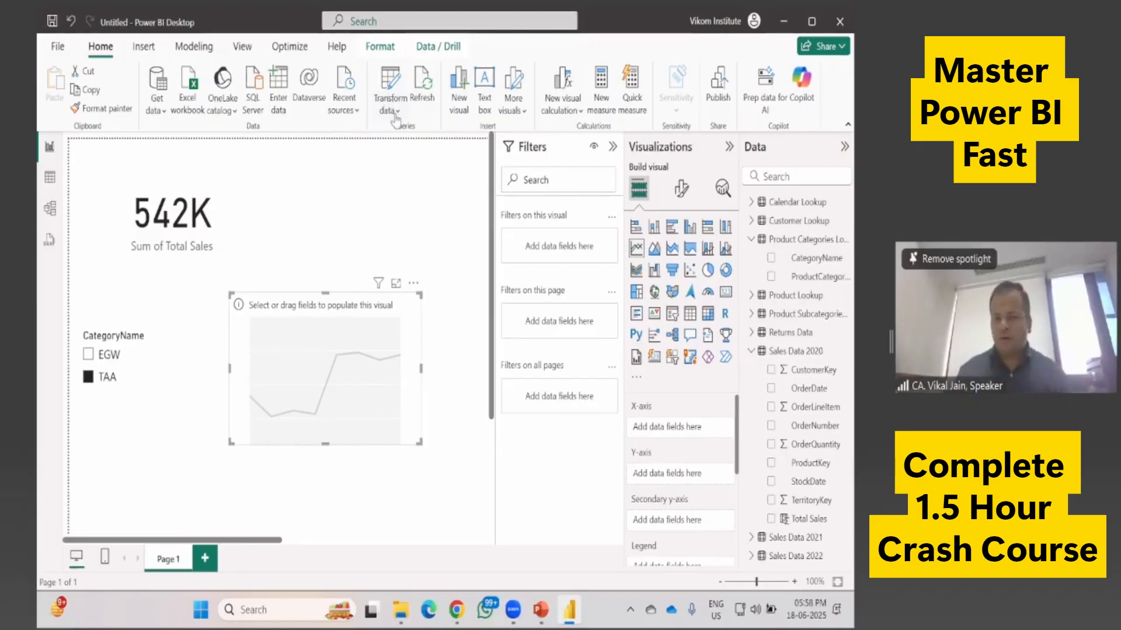
# Step: Open the Power Query Editor and paste a copy of the Sales Data 2020 query into the query list
pyautogui.click(389, 110)
pyautogui.click(401, 143)
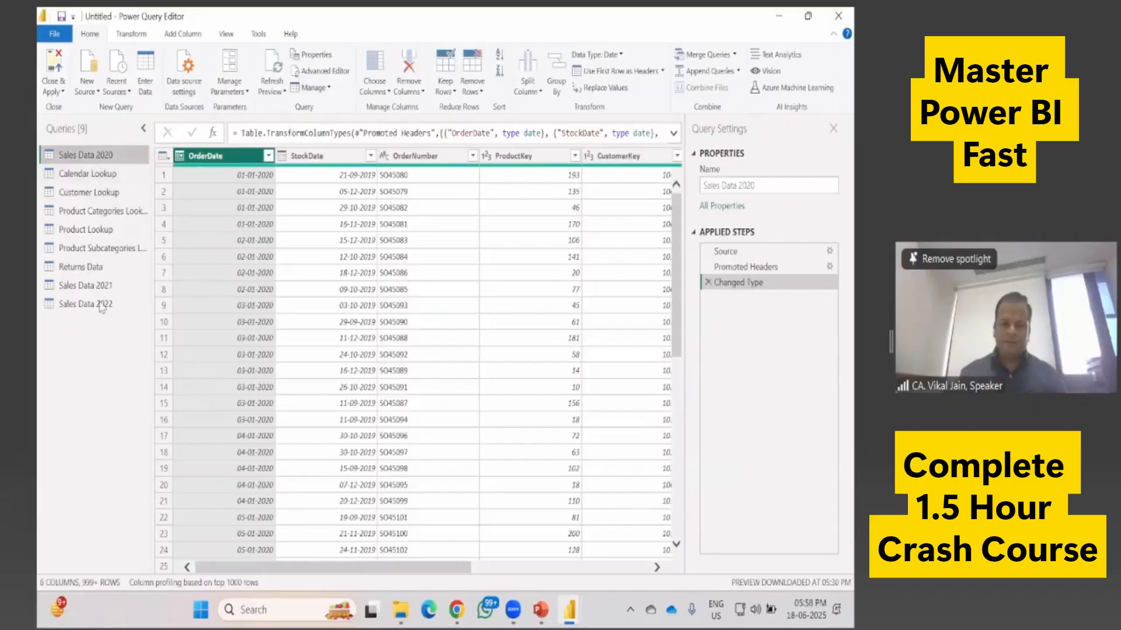
pyautogui.rightClick(102, 157)
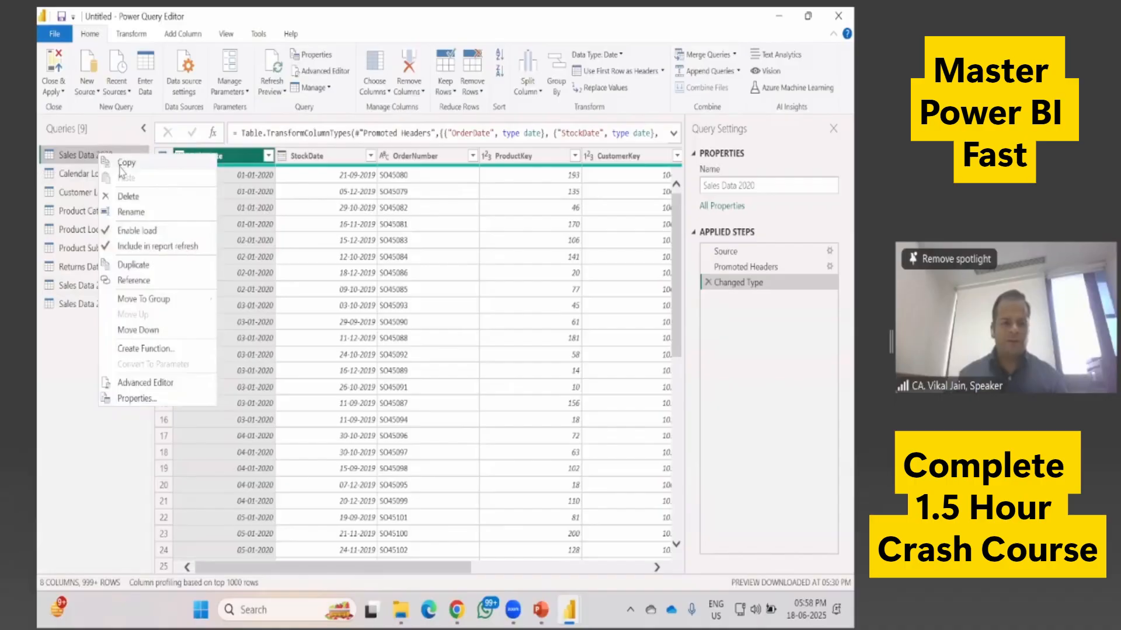
pyautogui.click(121, 170)
pyautogui.rightClick(91, 351)
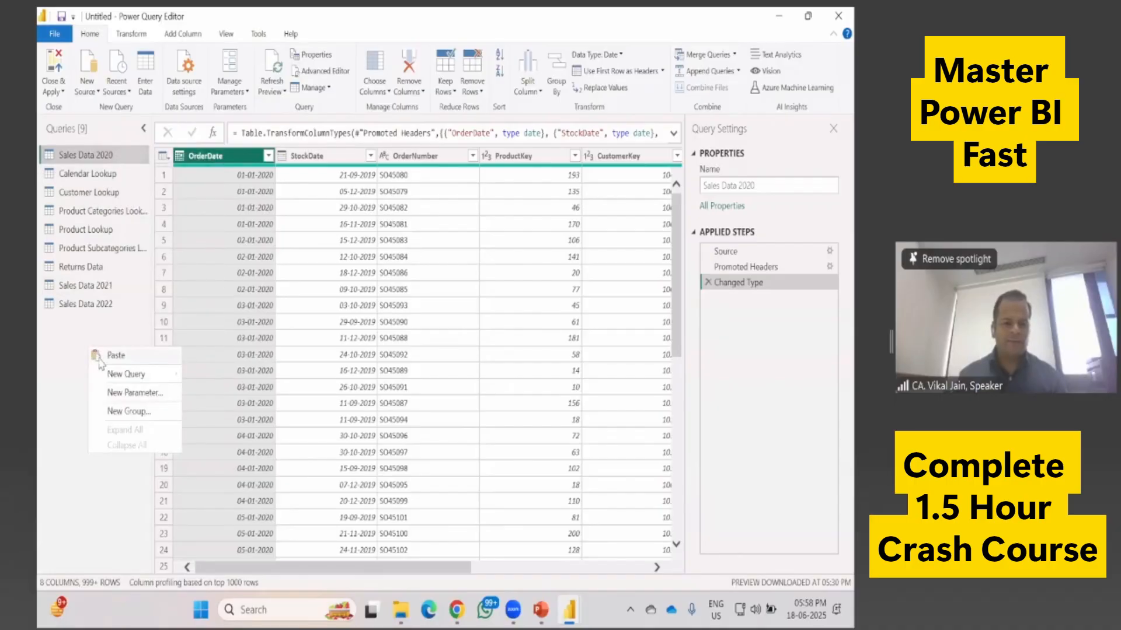
pyautogui.click(111, 356)
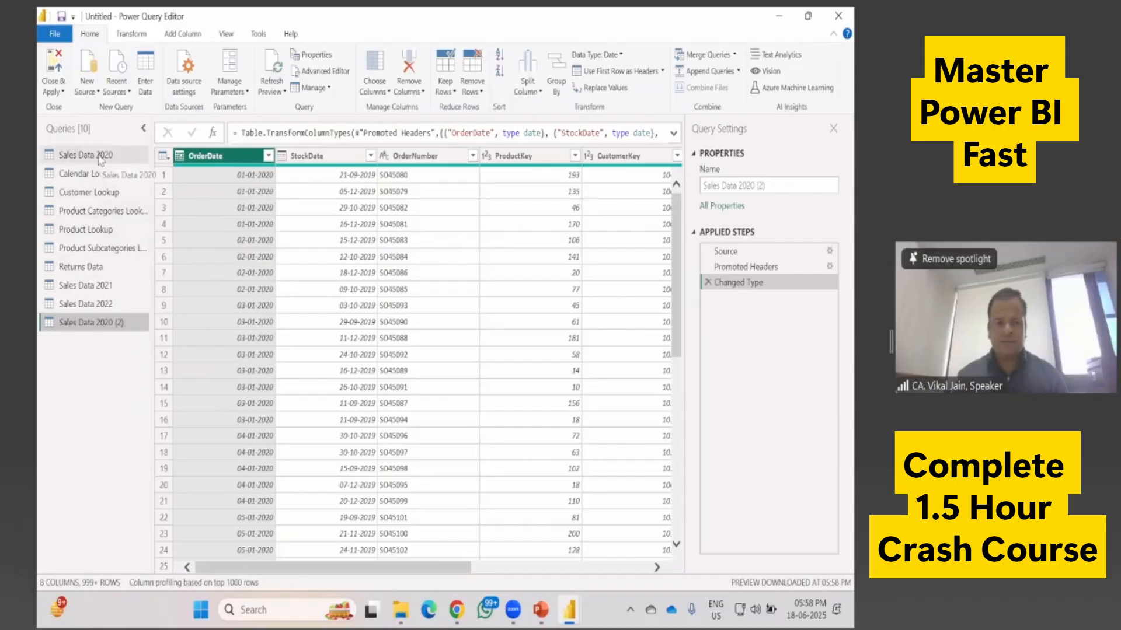
# Step: Rename the copied Sales Data 2020 query as Total Sales Data
pyautogui.rightClick(106, 329)
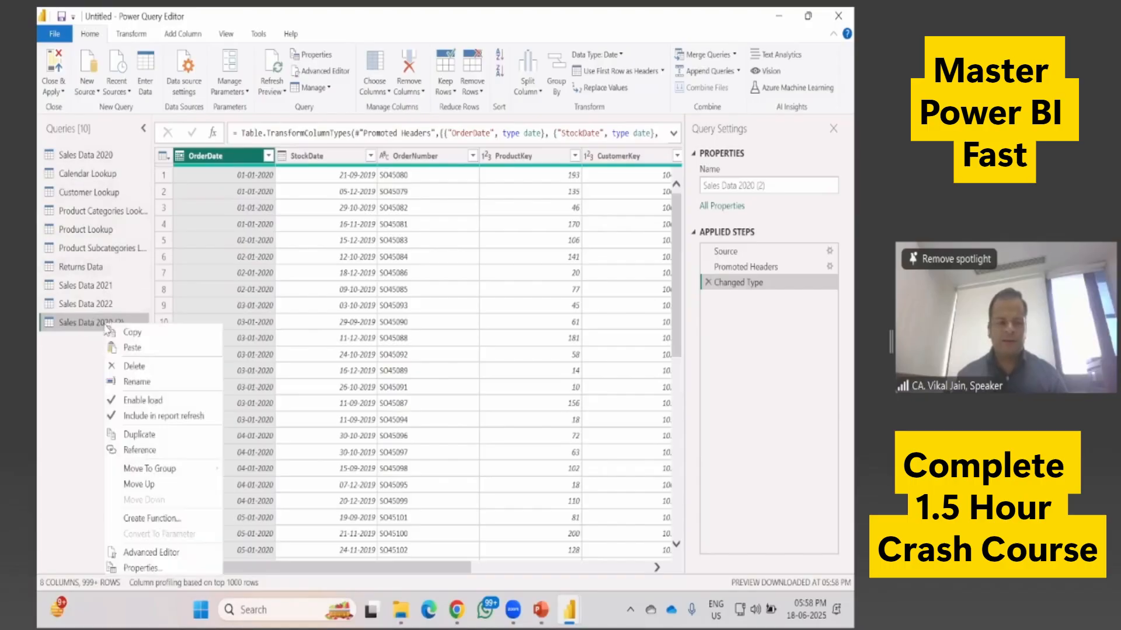
pyautogui.click(131, 383)
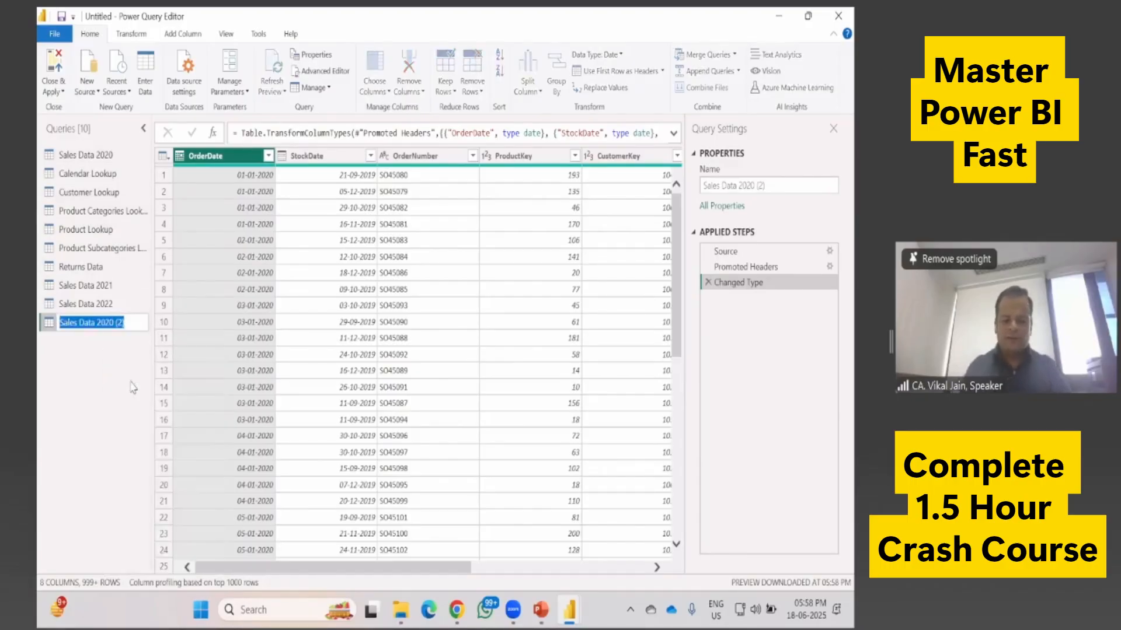
pyautogui.write('Total Sales Data')
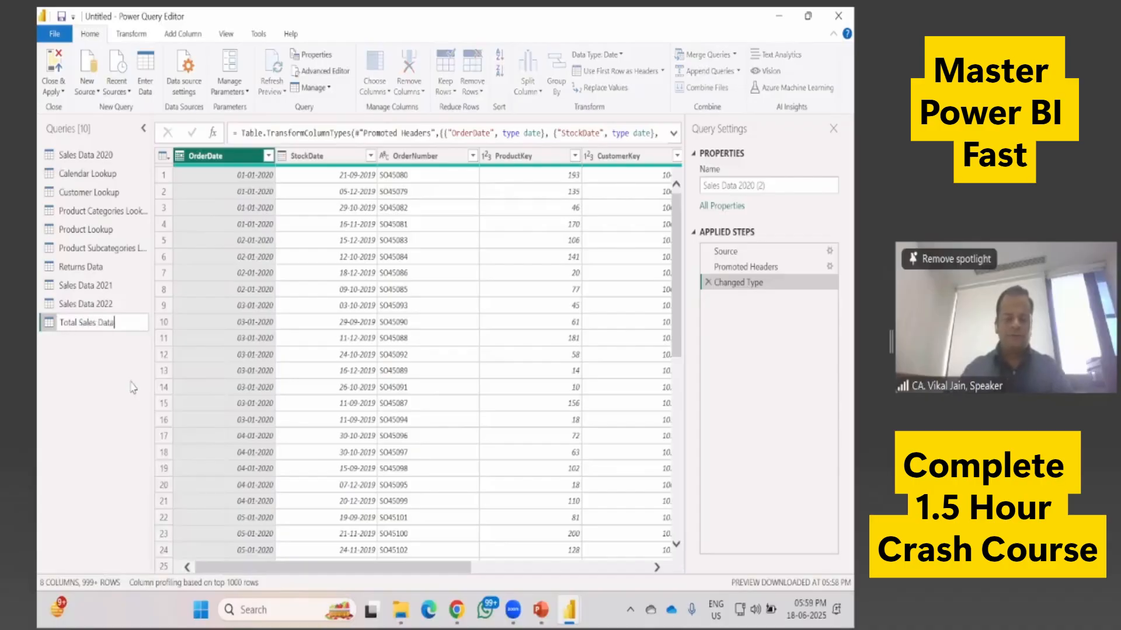
pyautogui.press('Return')
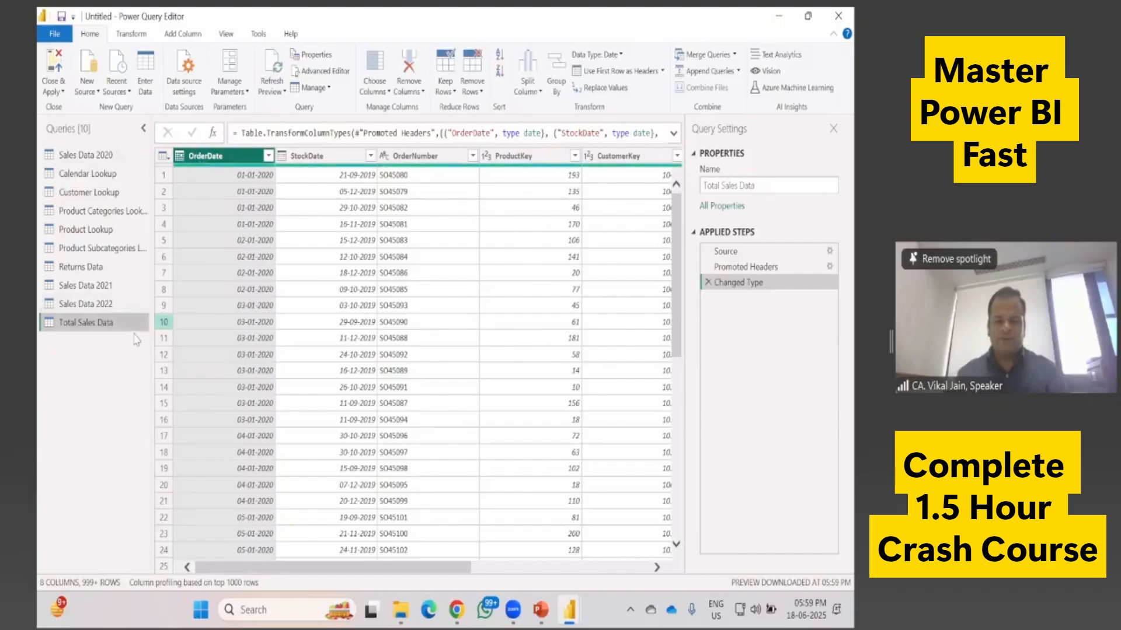
# Step: Look over the source CSV files in the Power BI files folder and return to the Power Query Editor
pyautogui.hotkey('alt', 'Tab')
pyautogui.hotkey('alt', 'Tab')
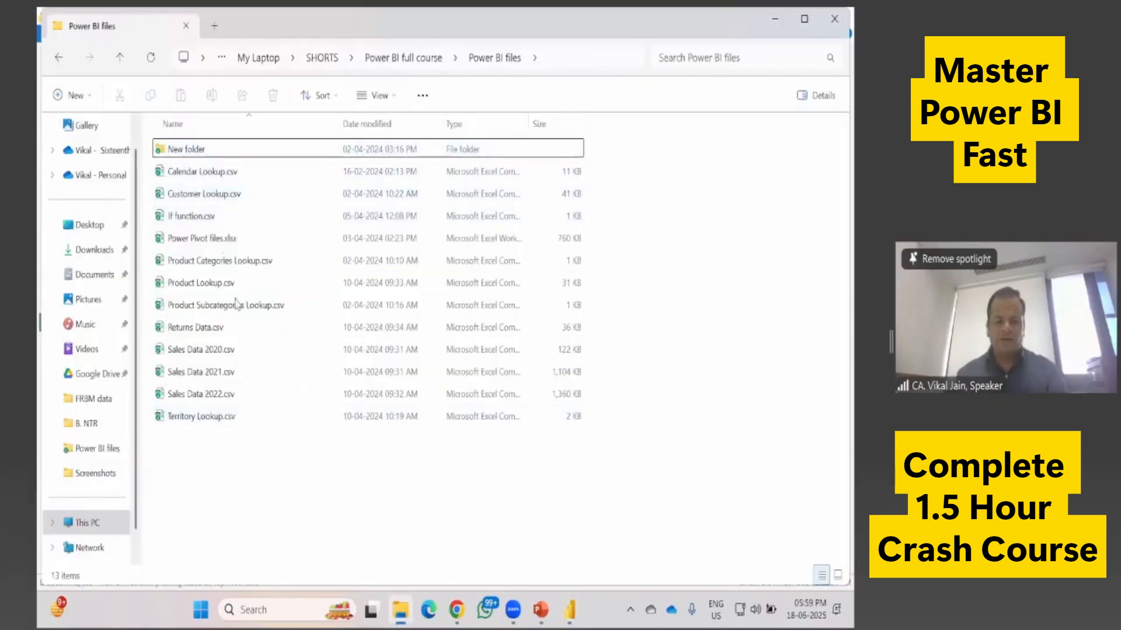
pyautogui.hotkey('alt', 'Tab')
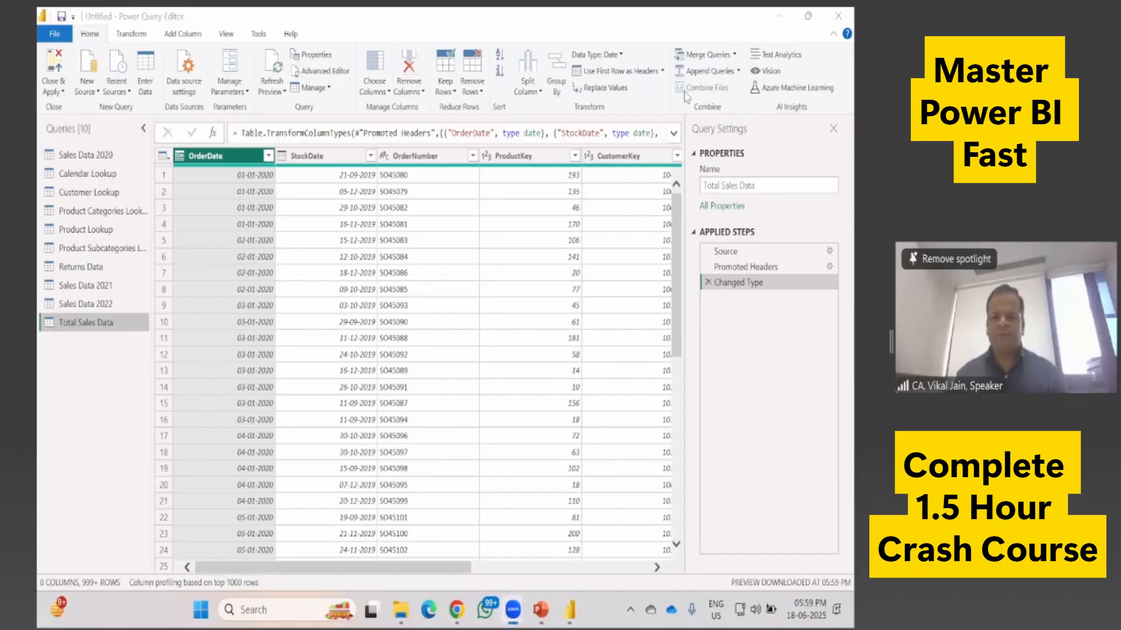
# Step: Append Sales Data 2021 and Sales Data 2022 to the Total Sales Data query using the three-or-more-tables option
pyautogui.click(739, 73)
pyautogui.click(732, 74)
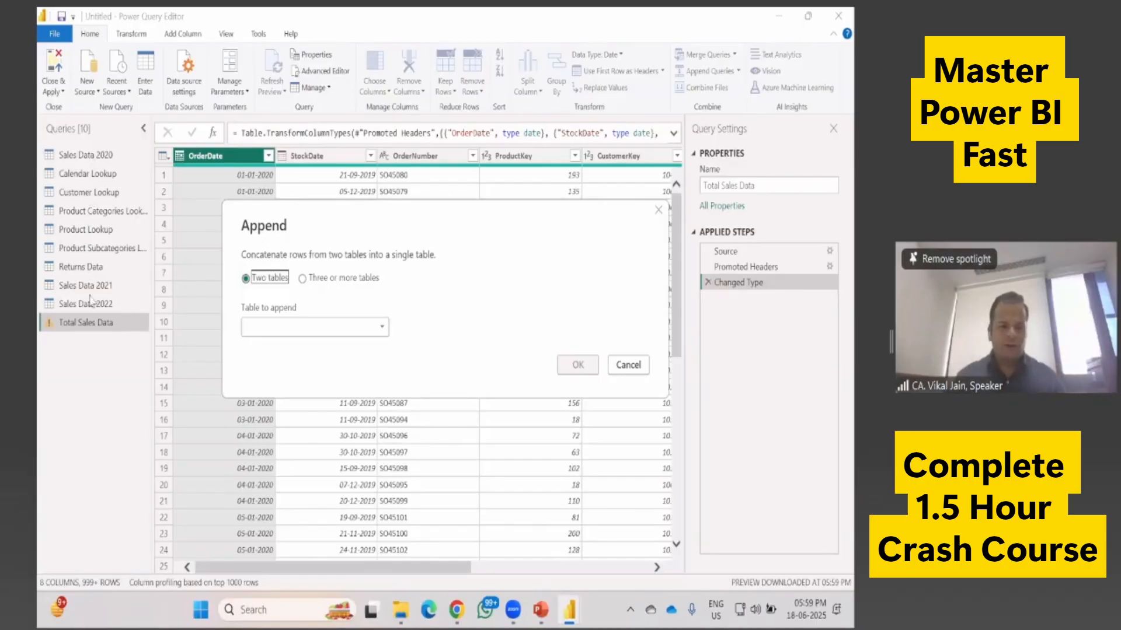
pyautogui.click(302, 279)
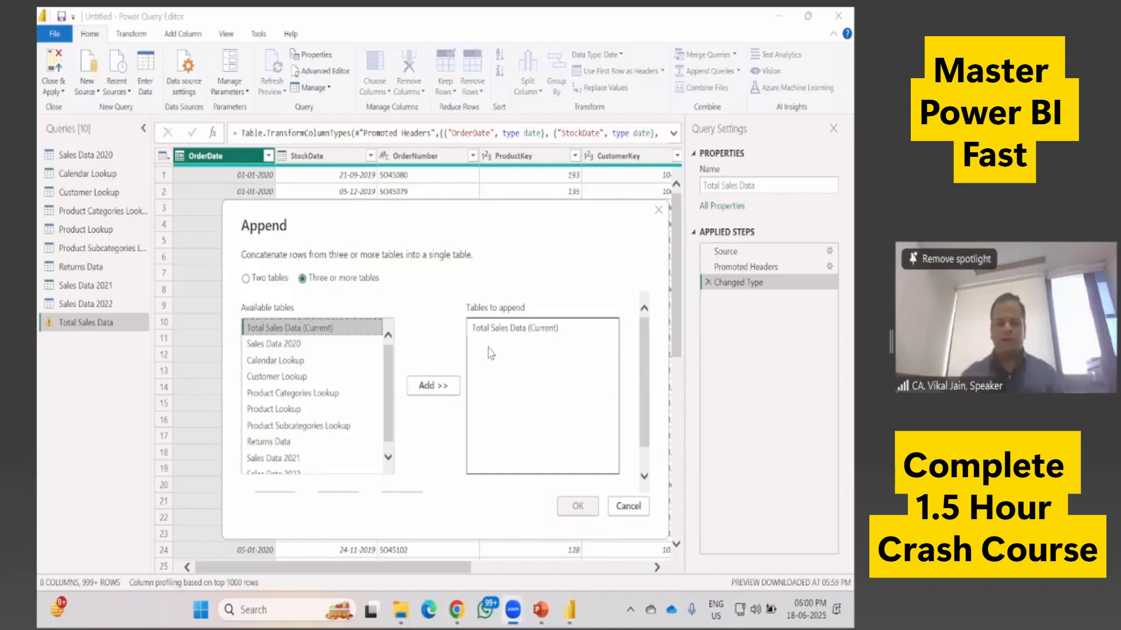
pyautogui.click(309, 461)
pyautogui.click(432, 385)
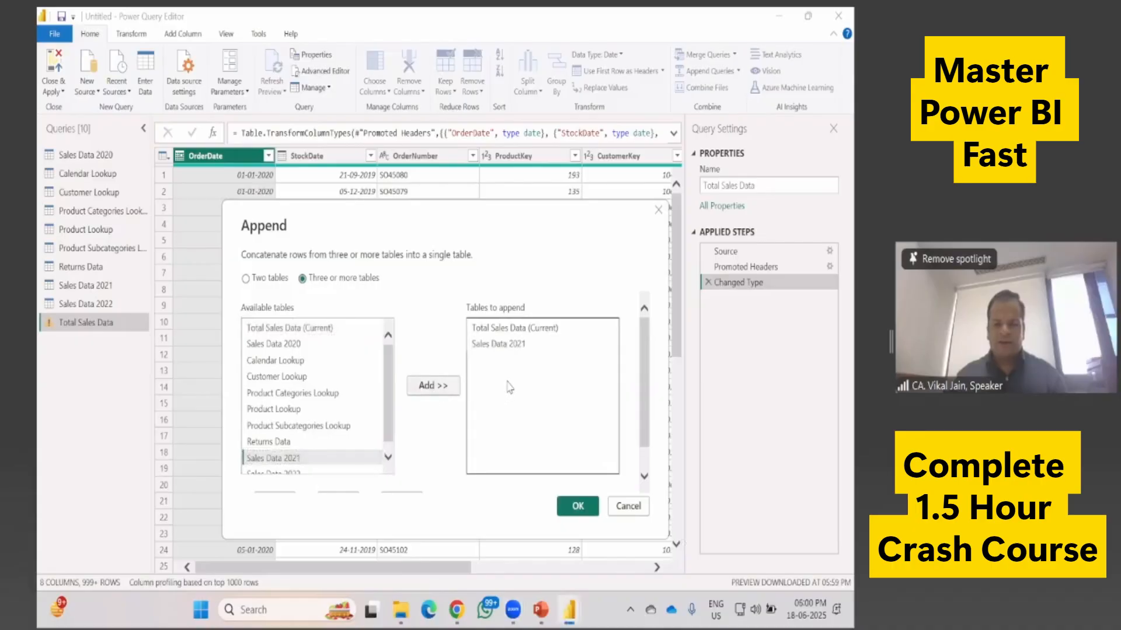
pyautogui.click(308, 473)
pyautogui.click(435, 388)
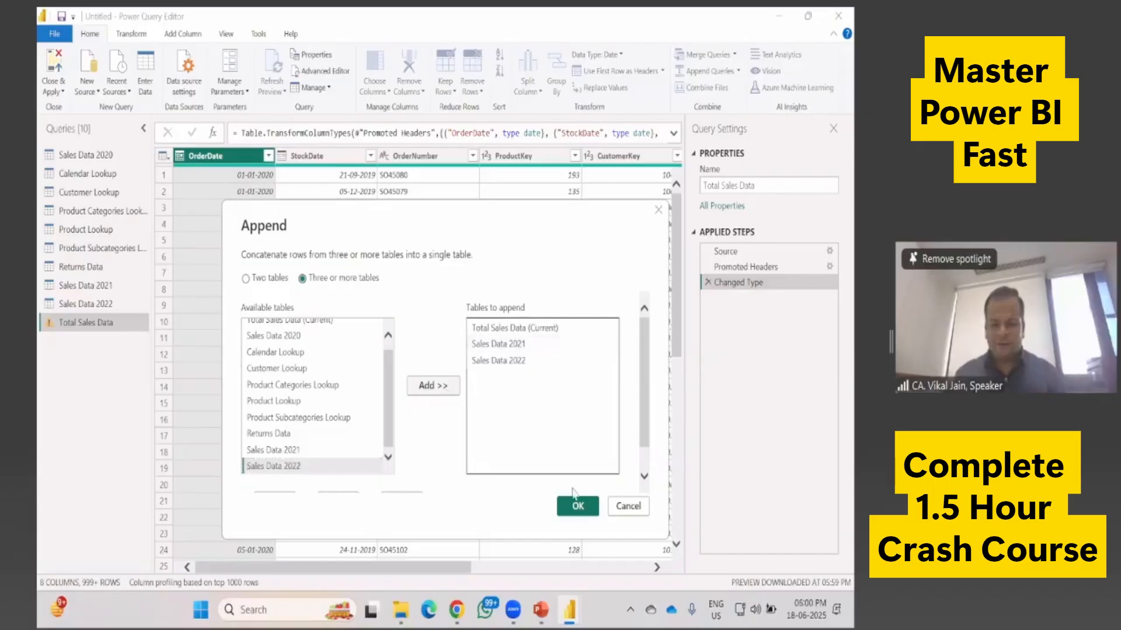
pyautogui.click(574, 507)
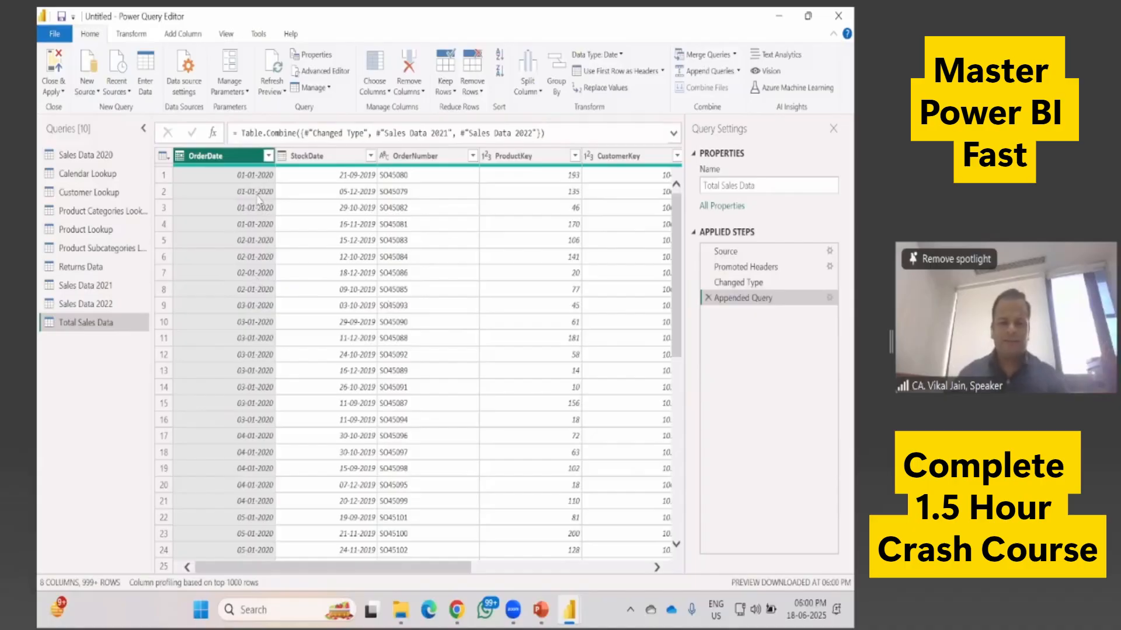
# Step: Search the full OrderDate filter list of Total Sales Data for 2022 dates, and leave the list without applying a filter
pyautogui.scroll(-2, 265, 285)
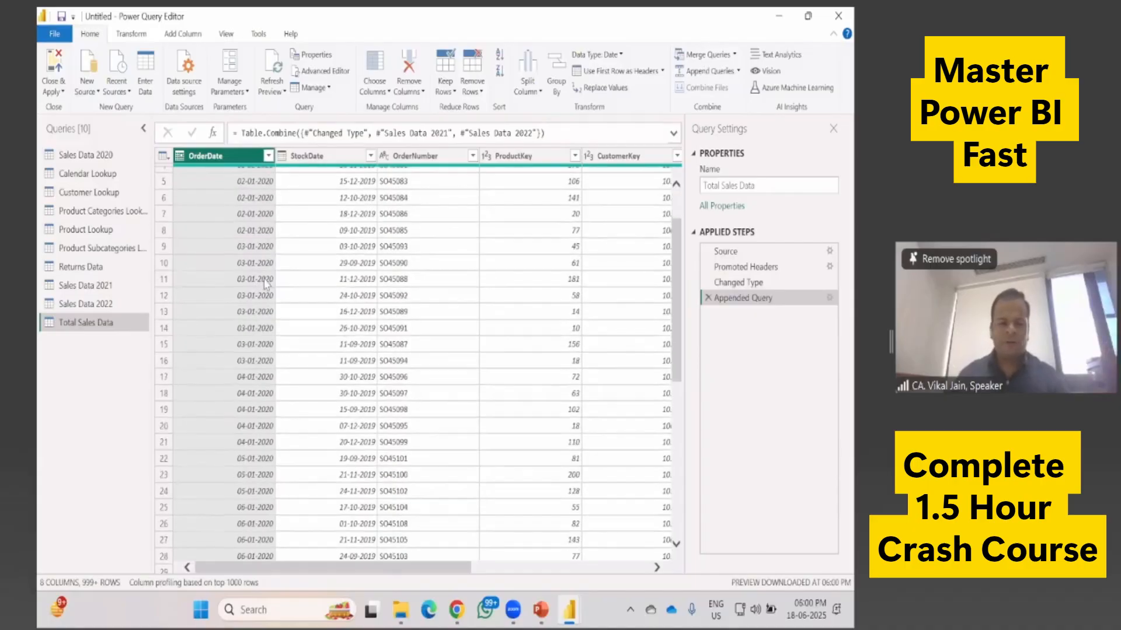
pyautogui.click(267, 155)
pyautogui.click(194, 296)
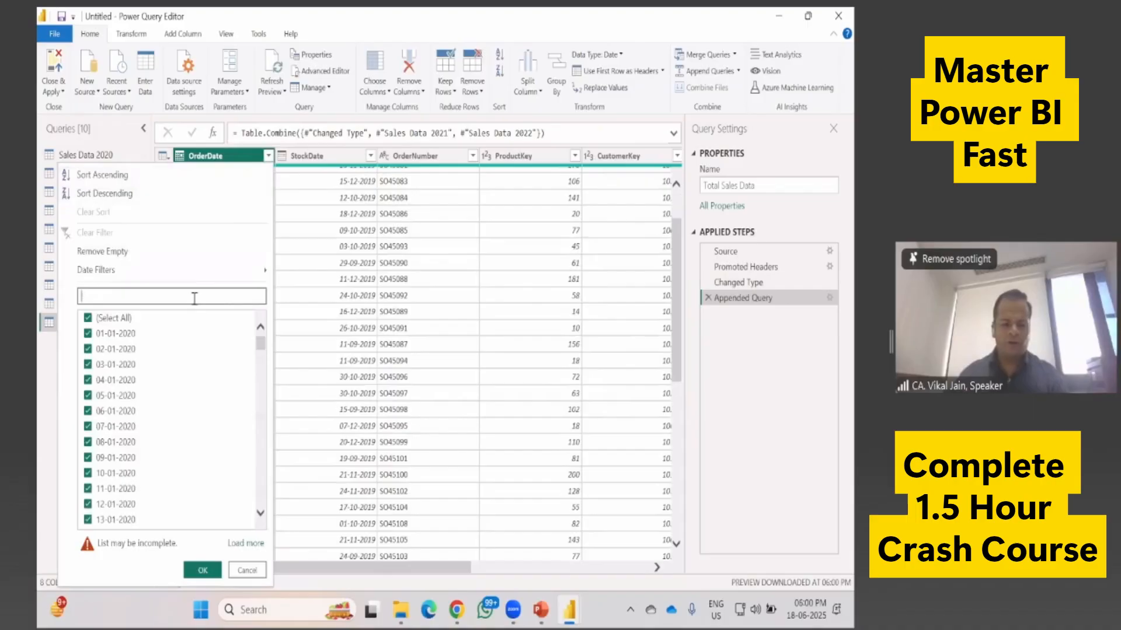
pyautogui.click(245, 543)
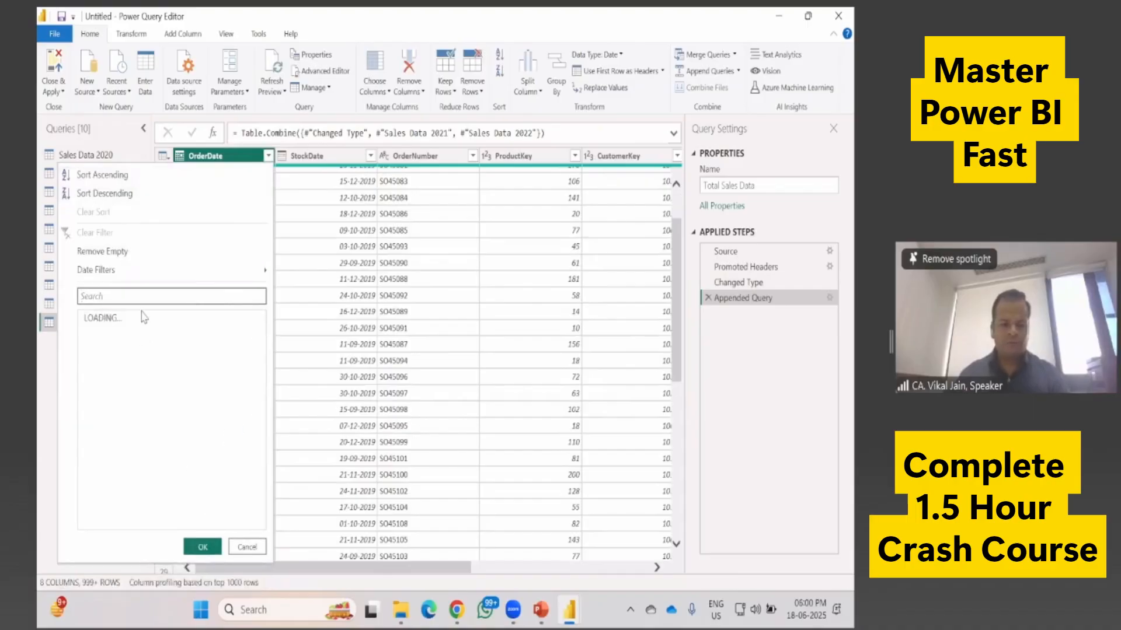
pyautogui.click(134, 296)
pyautogui.write('2021')
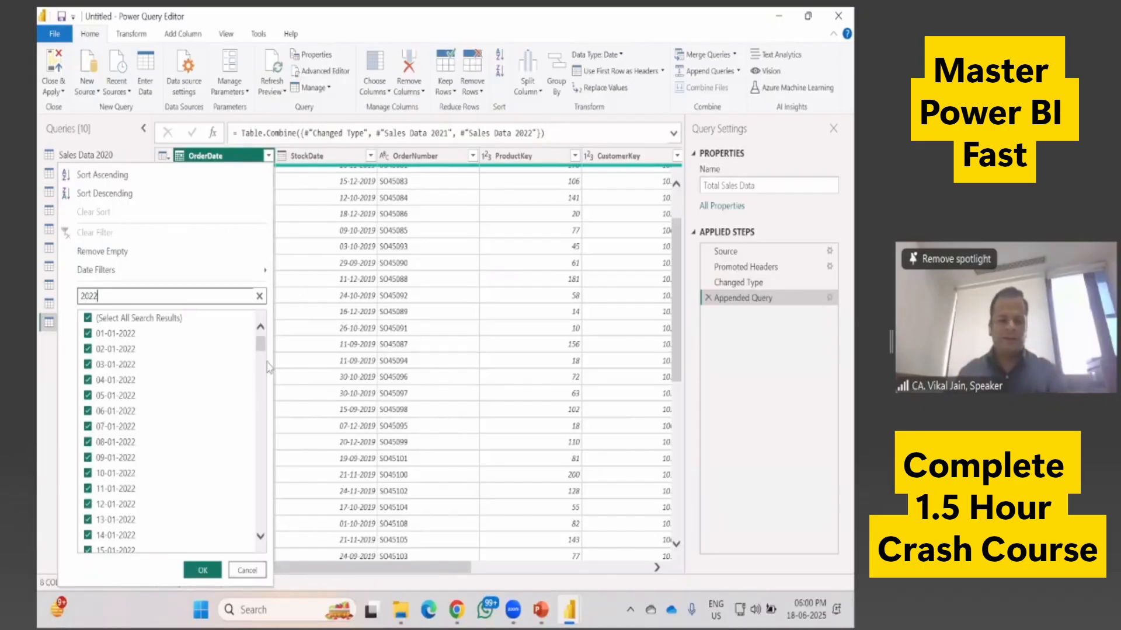
pyautogui.press('Escape')
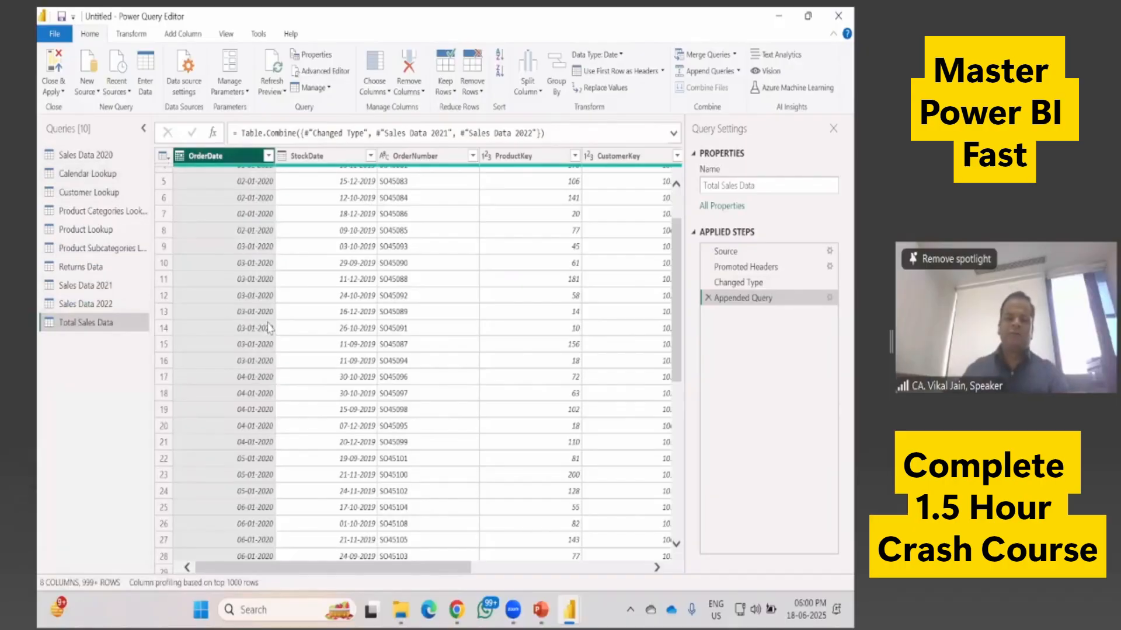
pyautogui.scroll(2, 274, 339)
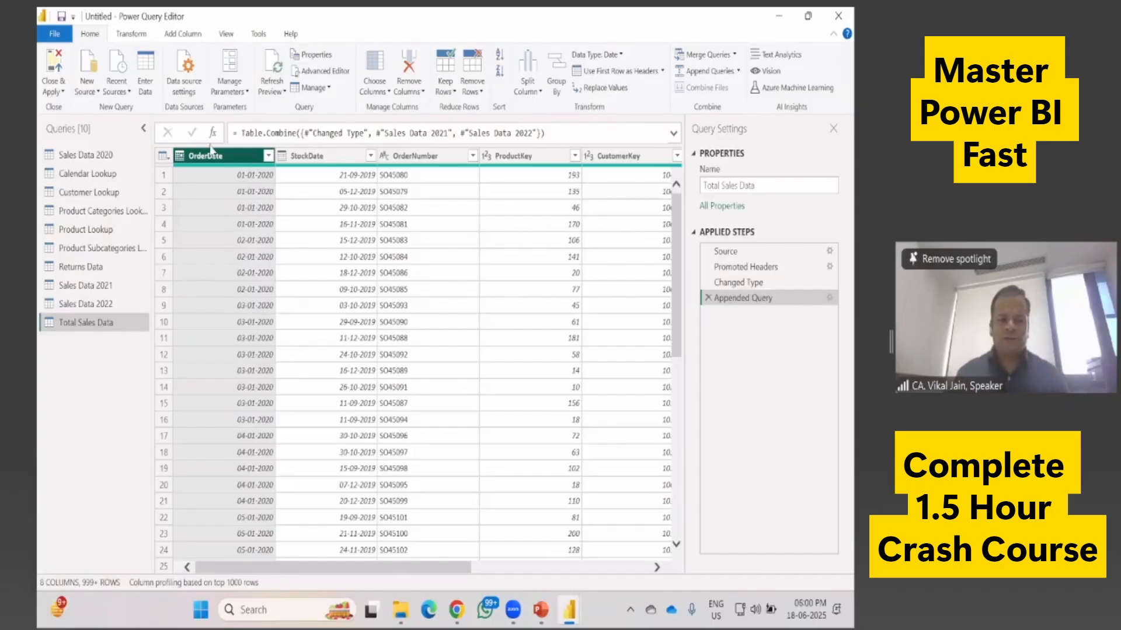
# Step: Review the M code of the Total Sales Data query in the Advanced Editor and close it
pyautogui.click(135, 35)
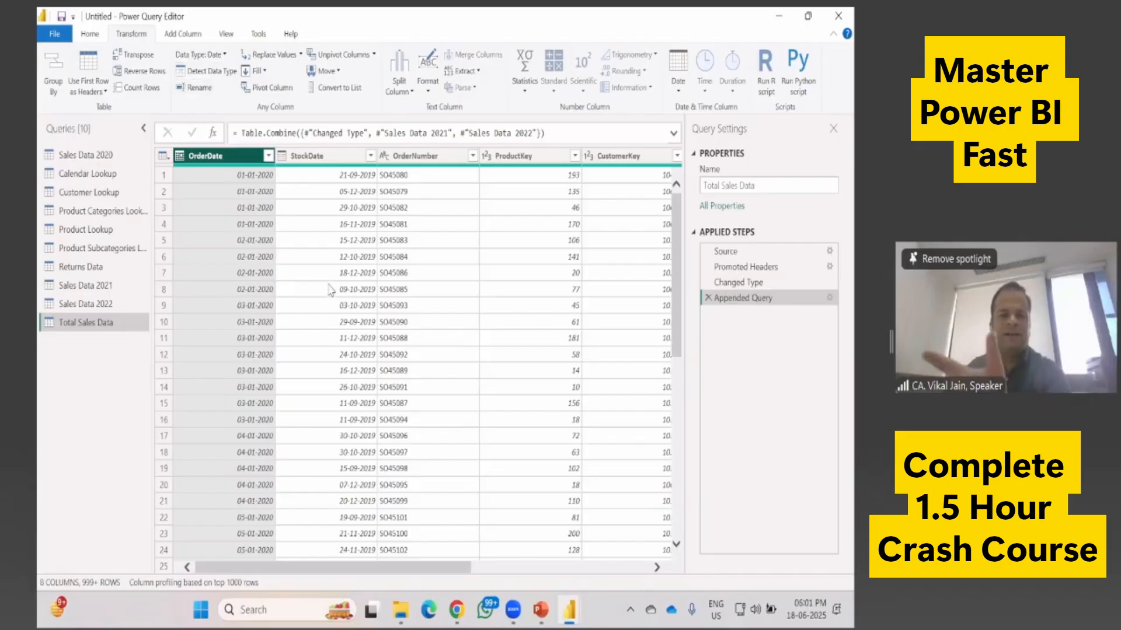
pyautogui.click(91, 36)
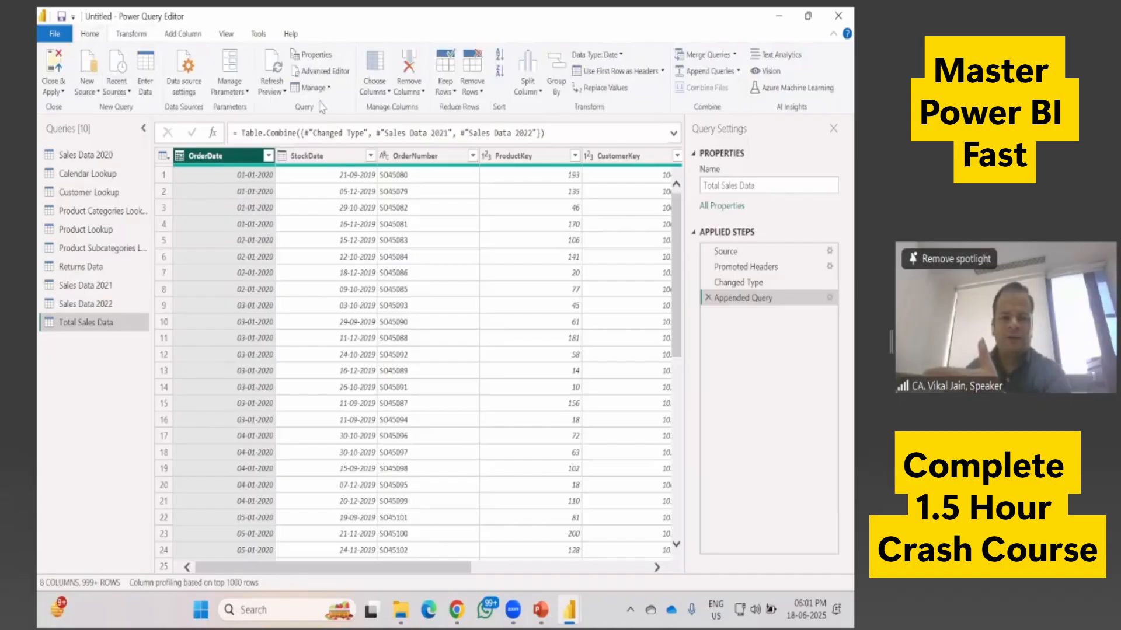
pyautogui.click(327, 72)
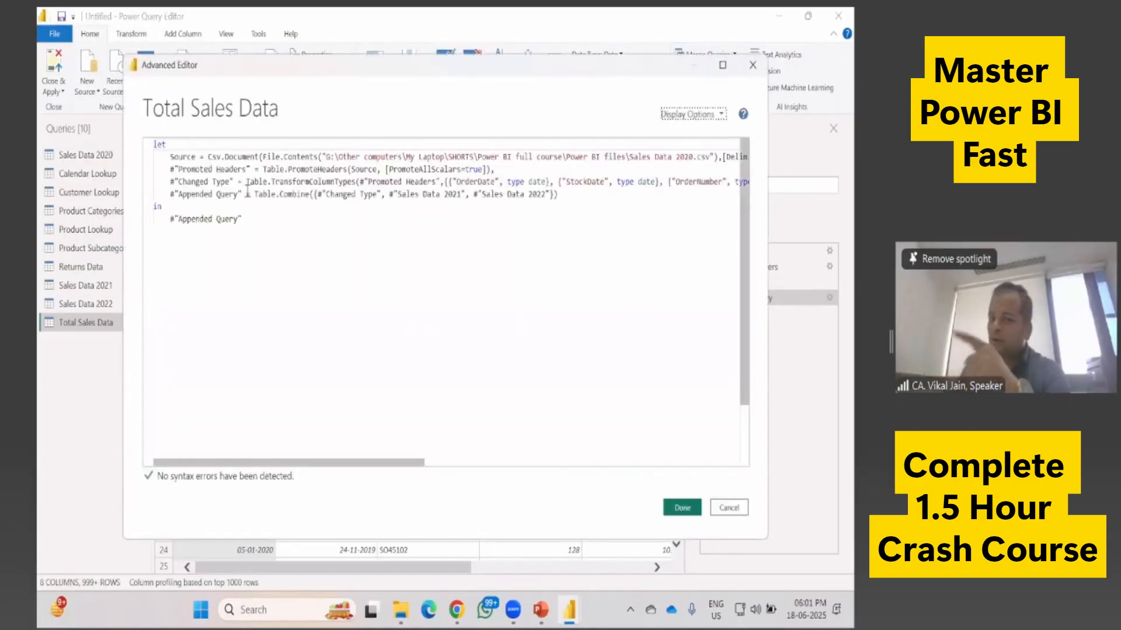
pyautogui.moveTo(253, 221); pyautogui.dragTo(154, 144)
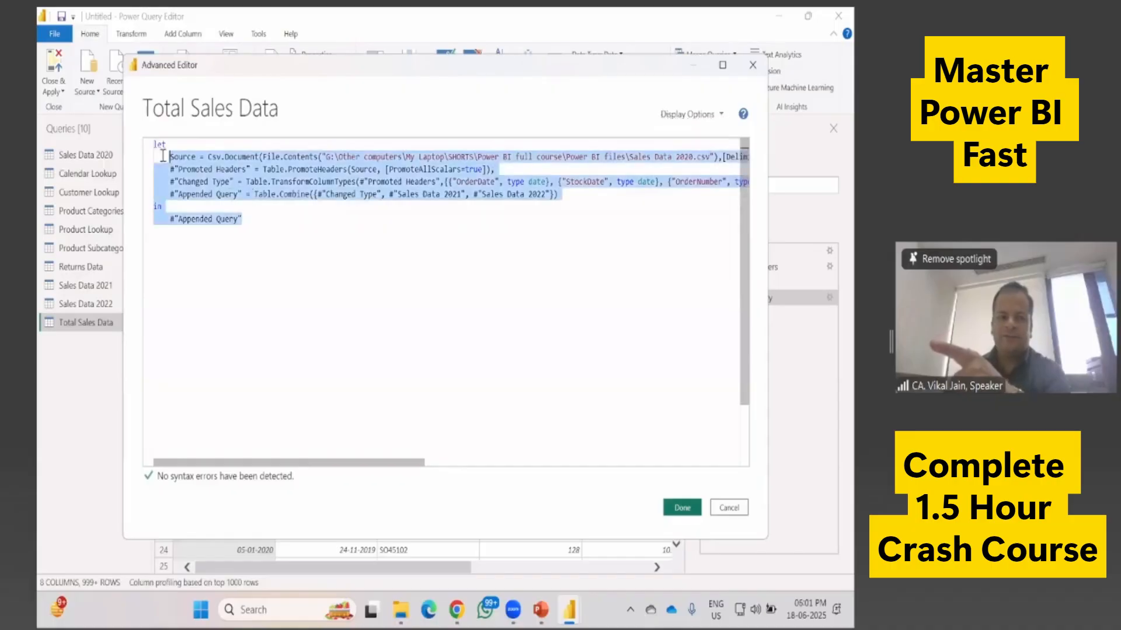
pyautogui.click(253, 233)
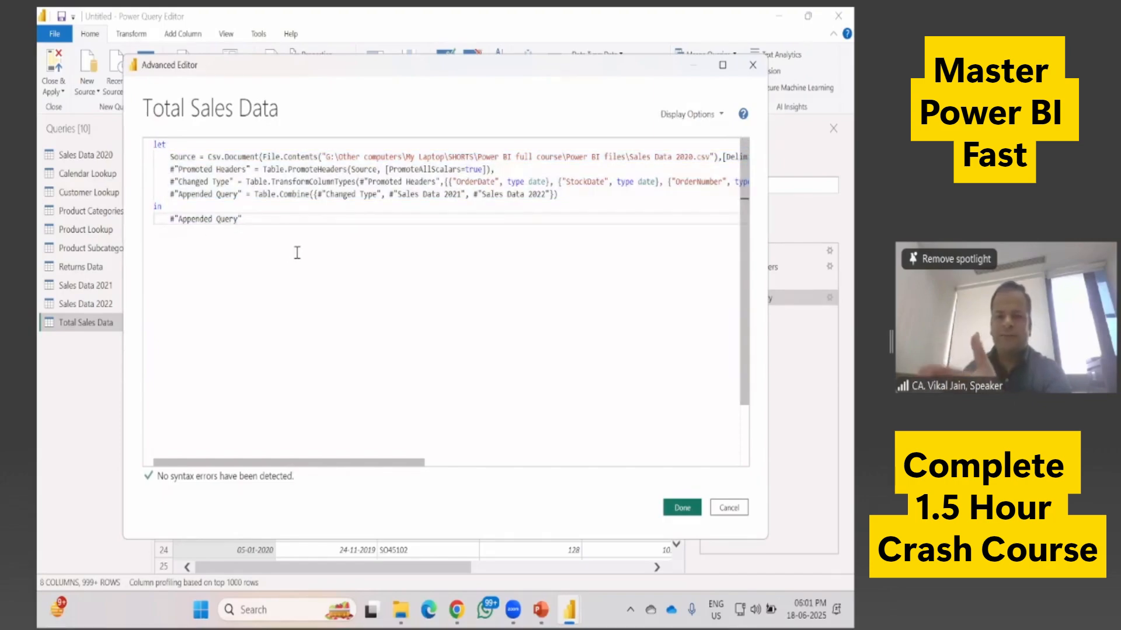
pyautogui.click(681, 508)
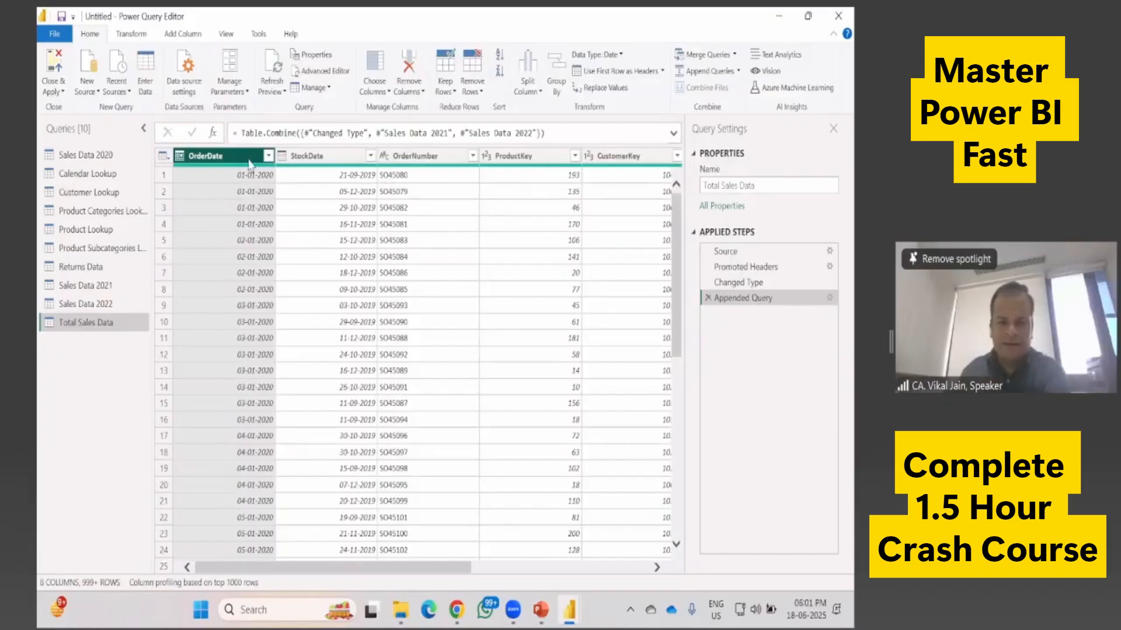
# Step: Transform the OrderDate column of Total Sales Data to its year and apply its filter with 2020, 2021 and 2022 all selected
pyautogui.click(150, 34)
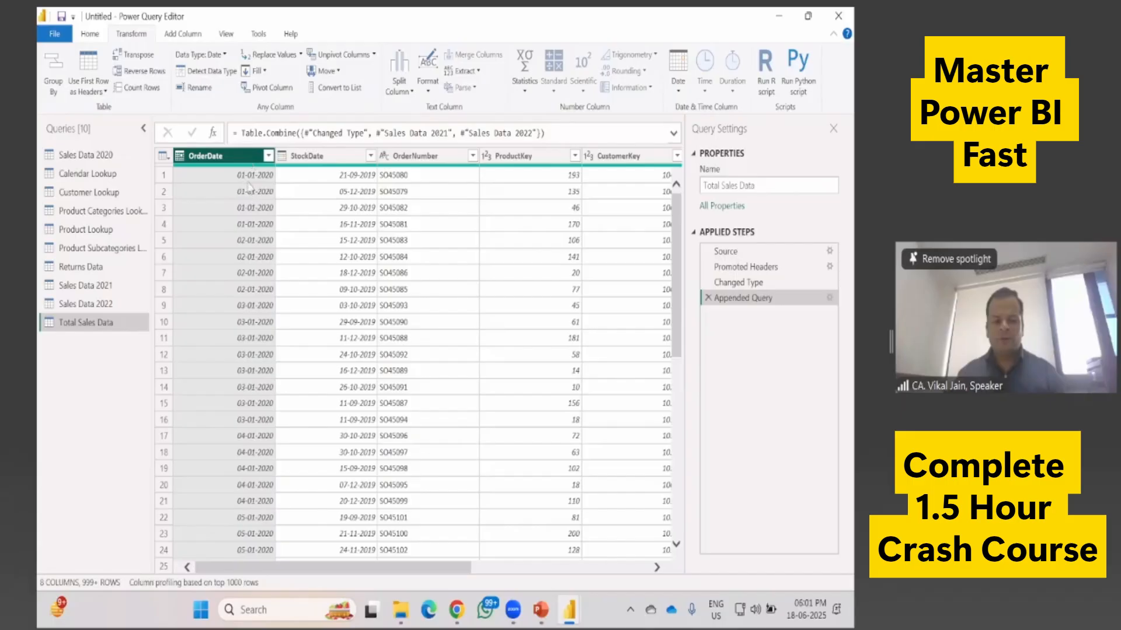
pyautogui.click(678, 96)
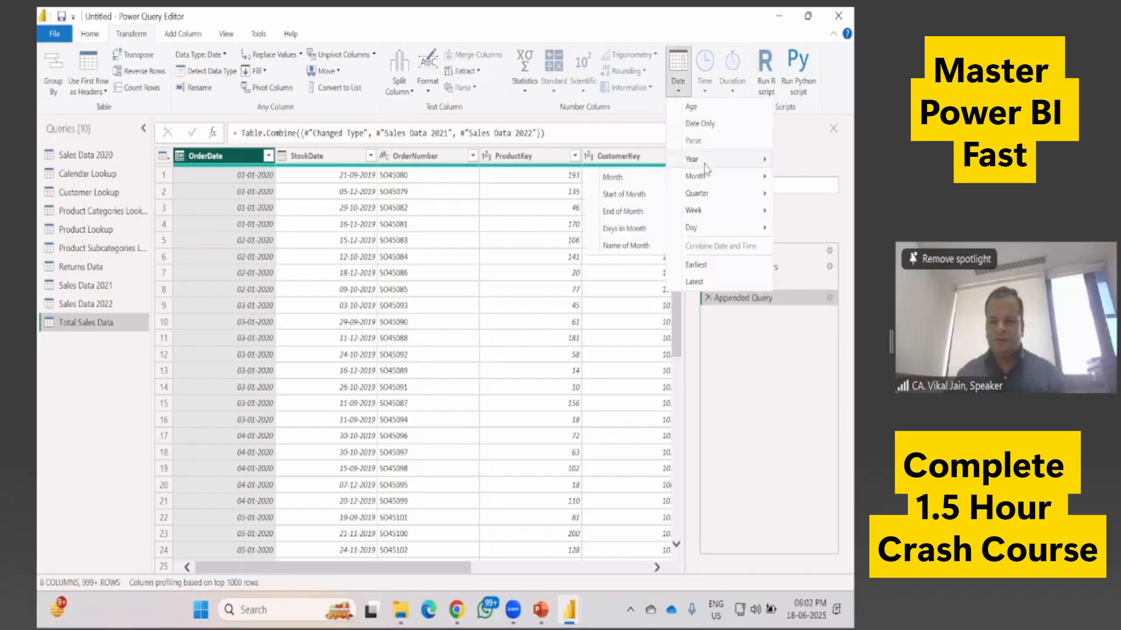
pyautogui.click(789, 159)
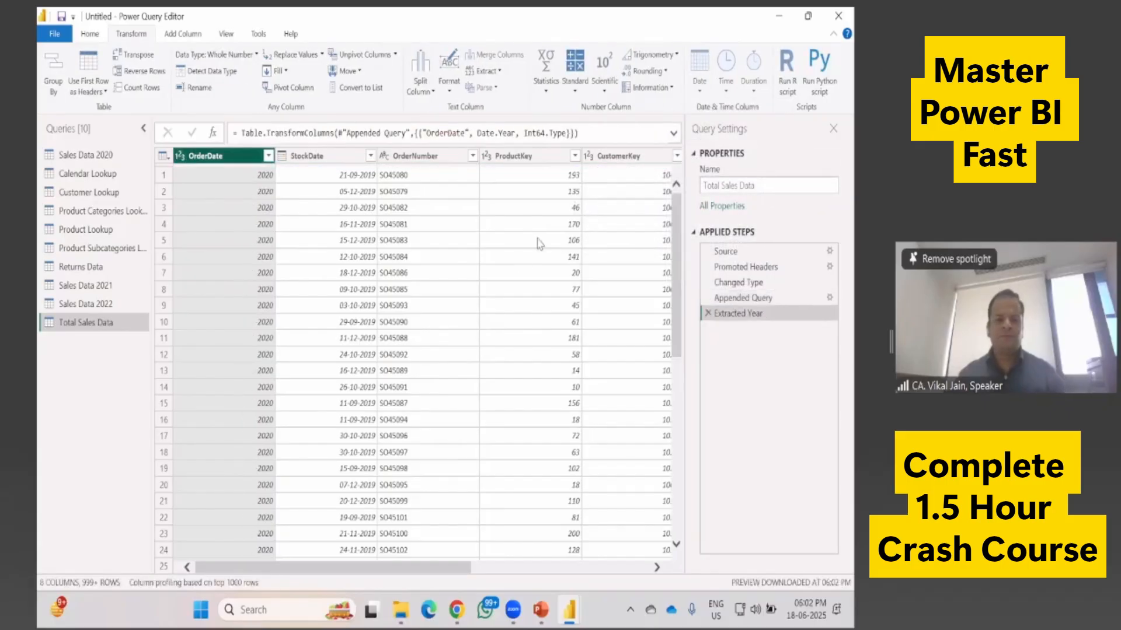
pyautogui.click(268, 157)
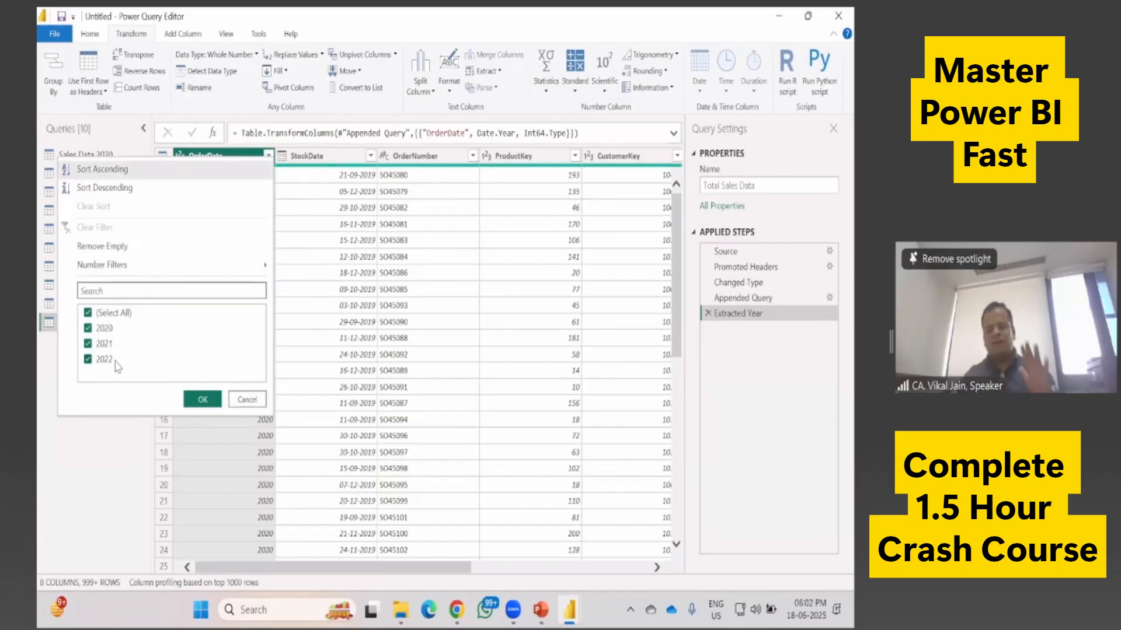
pyautogui.click(201, 398)
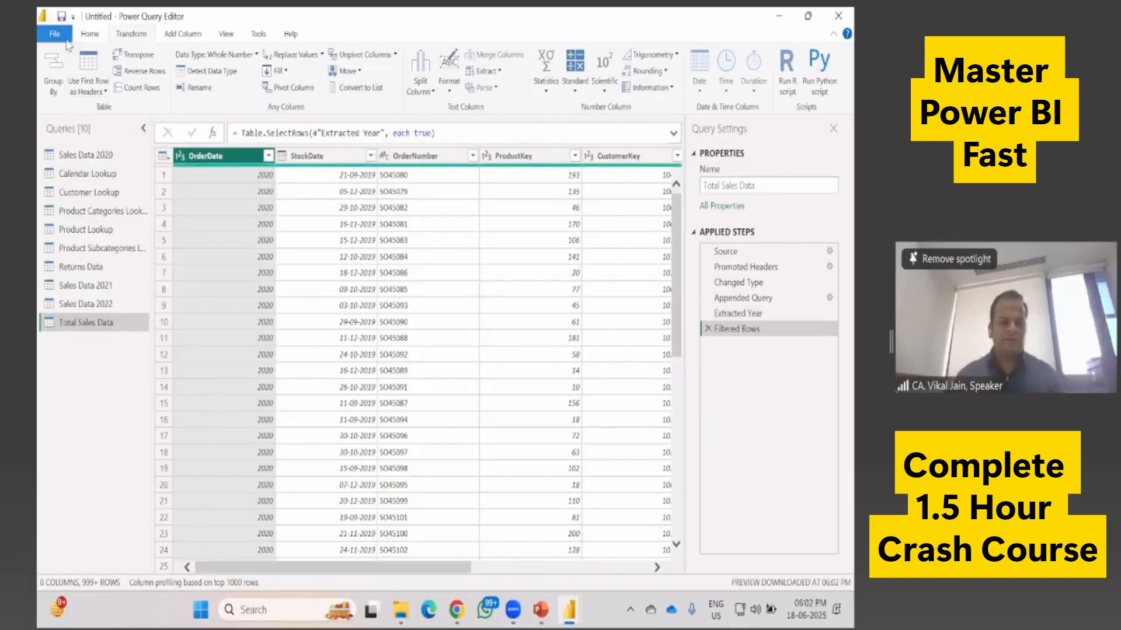
# Step: Close the Power Query Editor with the changes applied, and display the Total Sales Data rows in the table view
pyautogui.click(54, 34)
pyautogui.click(76, 67)
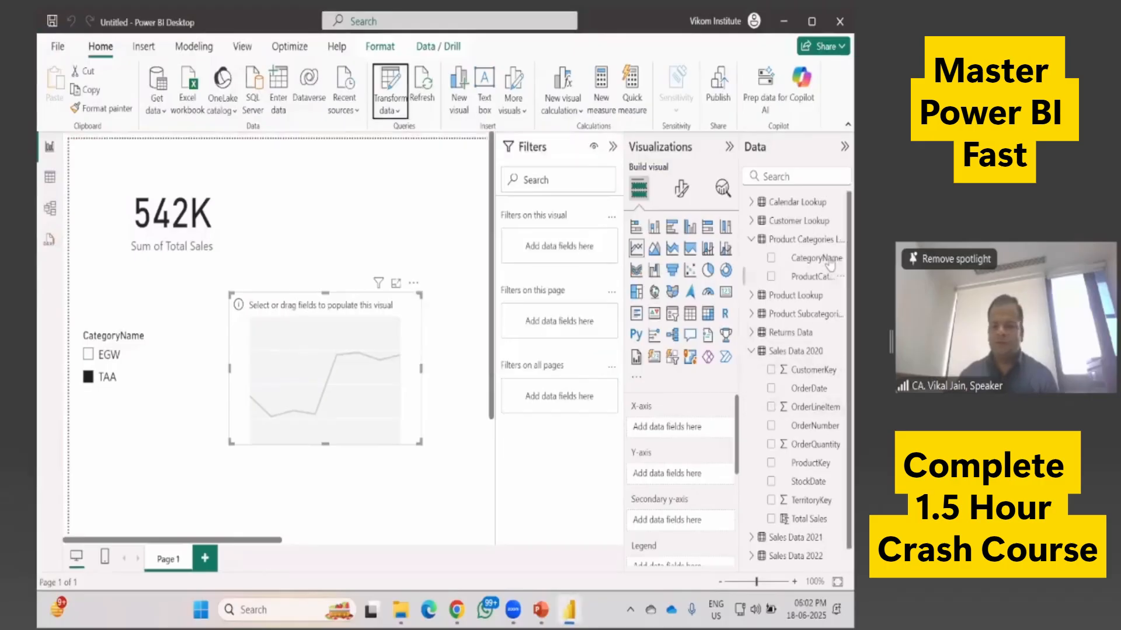
pyautogui.click(752, 350)
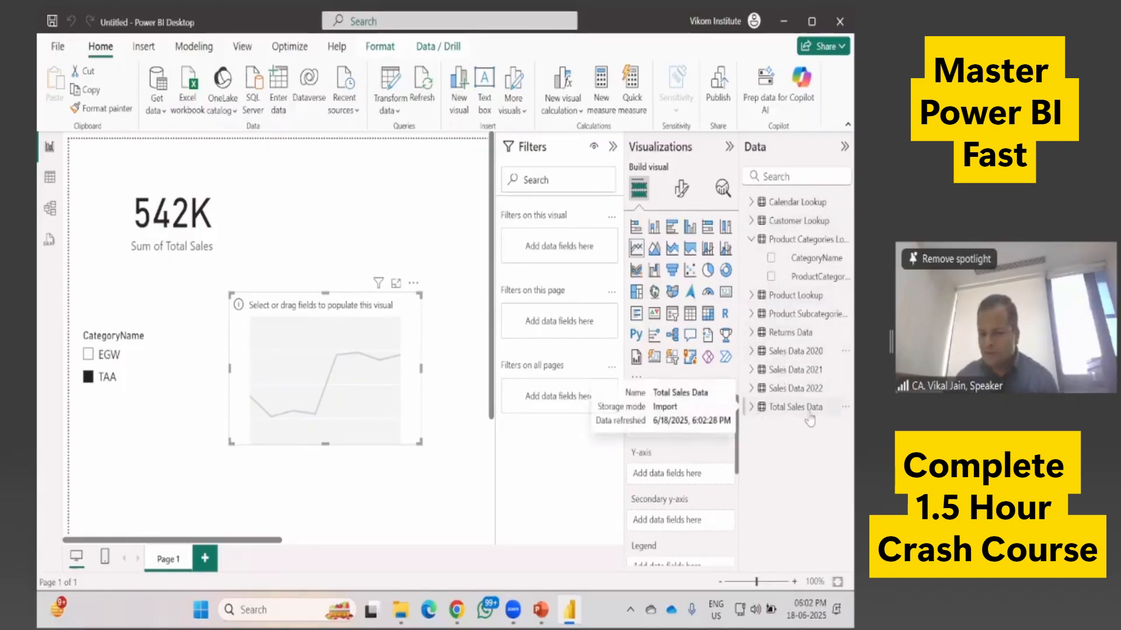
pyautogui.click(50, 178)
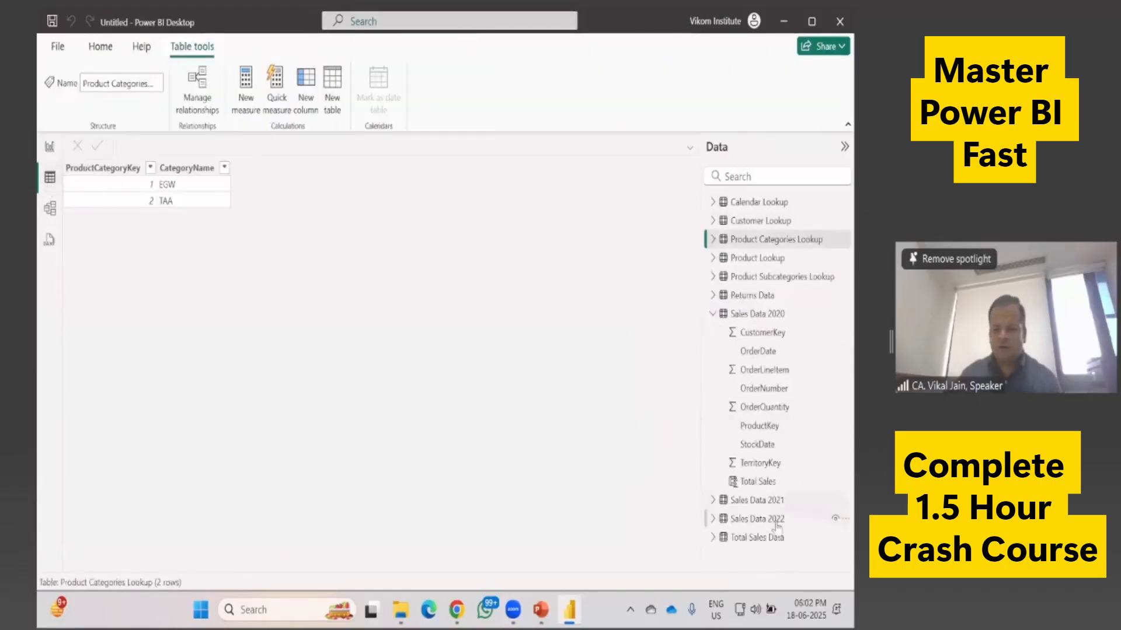
pyautogui.click(759, 539)
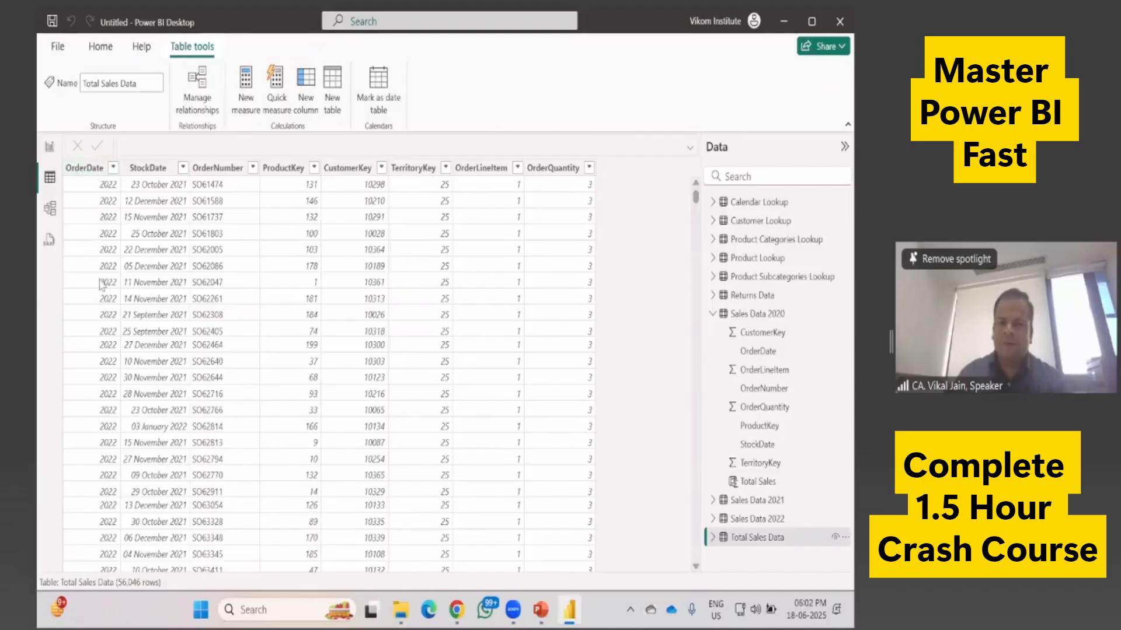
# Step: Replace the empty line chart on the report page with a new blank line chart placed beside the CategoryName slicer
pyautogui.click(50, 147)
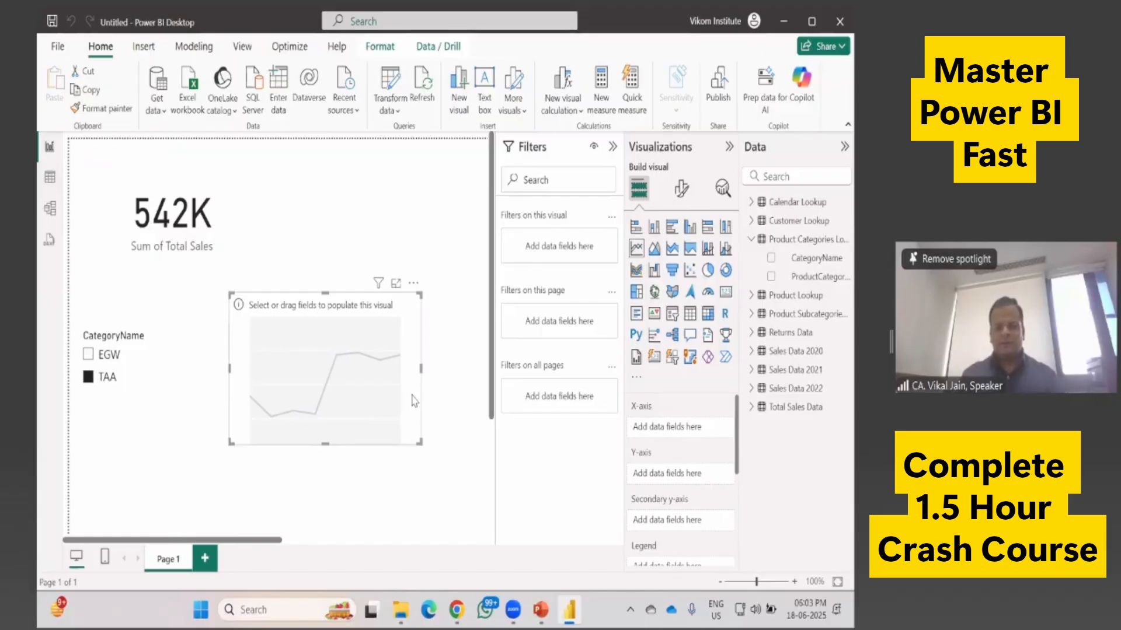
pyautogui.click(414, 282)
pyautogui.click(435, 300)
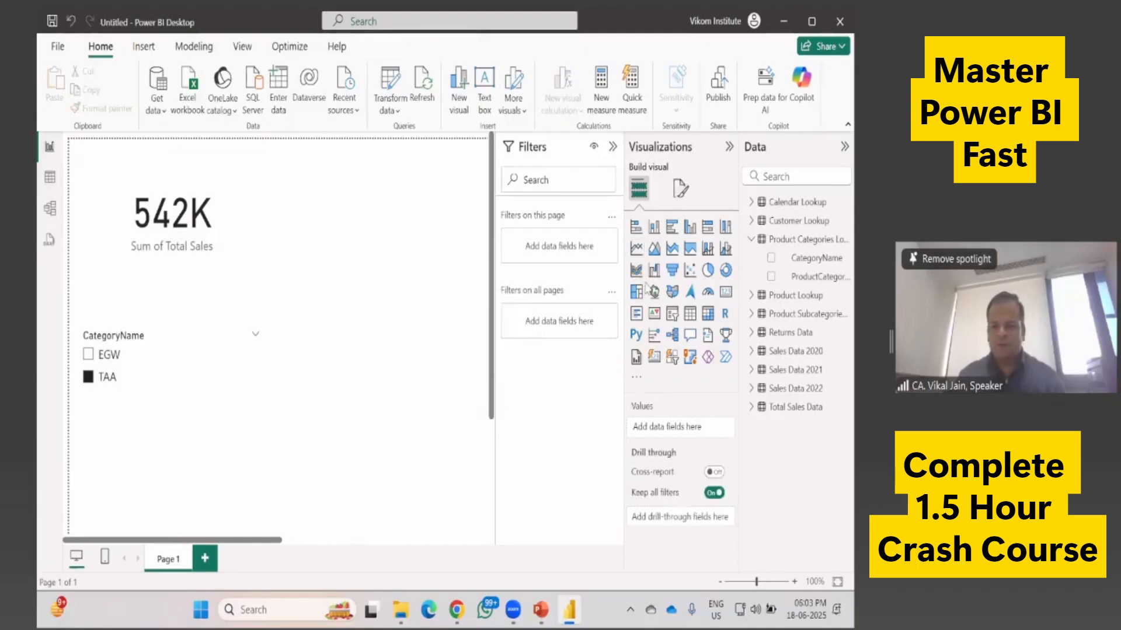
pyautogui.click(638, 261)
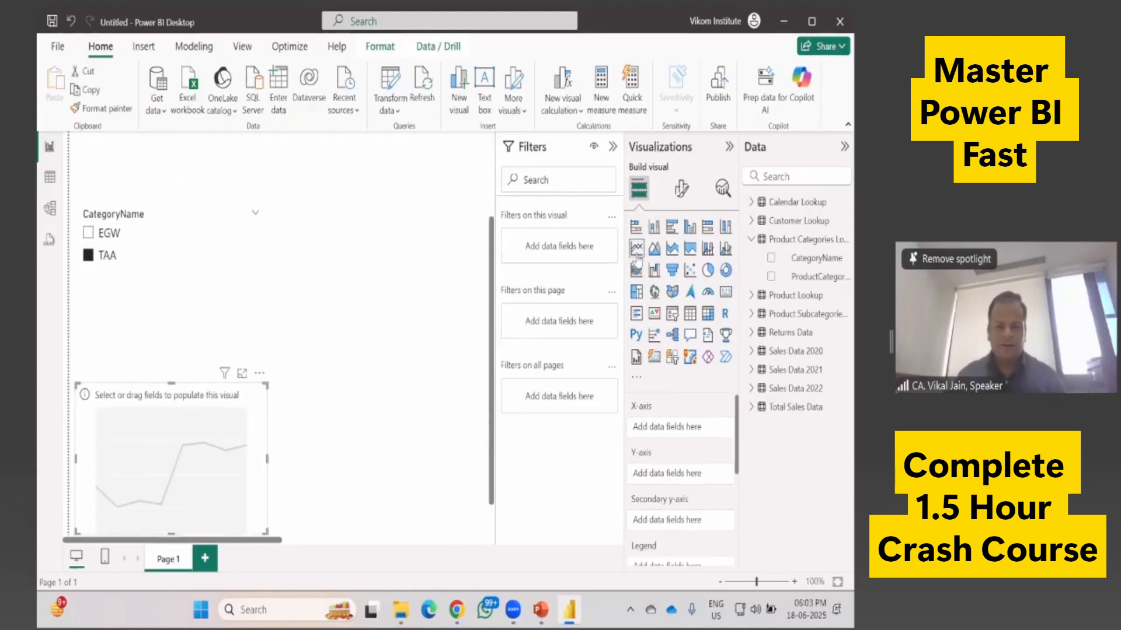
pyautogui.scroll(-1, 224, 337)
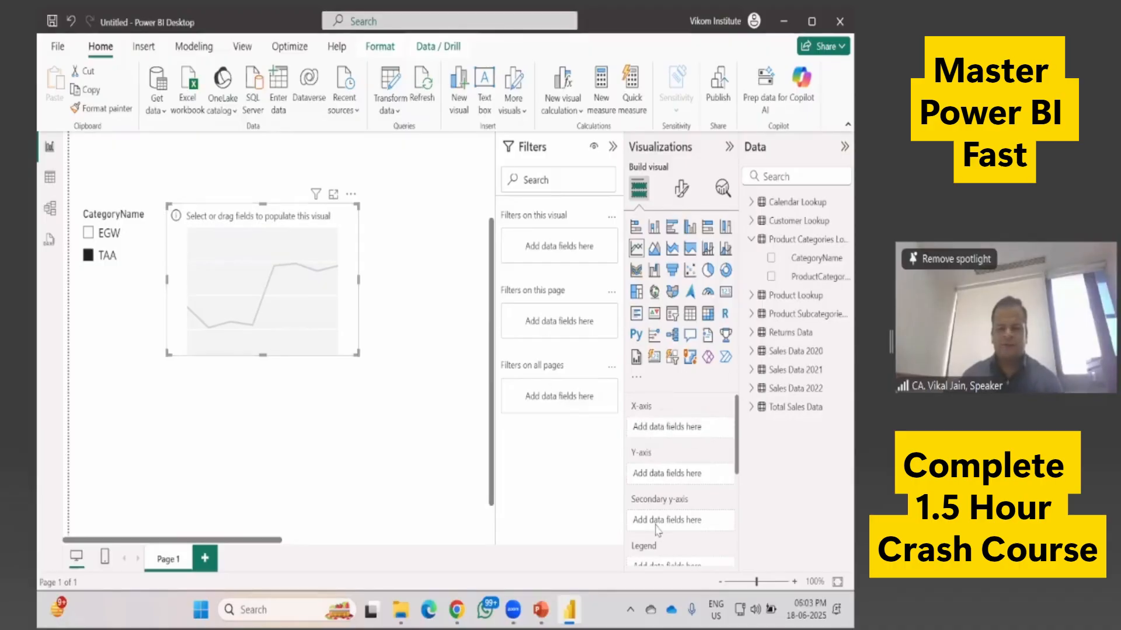
pyautogui.scroll(2, 474, 390)
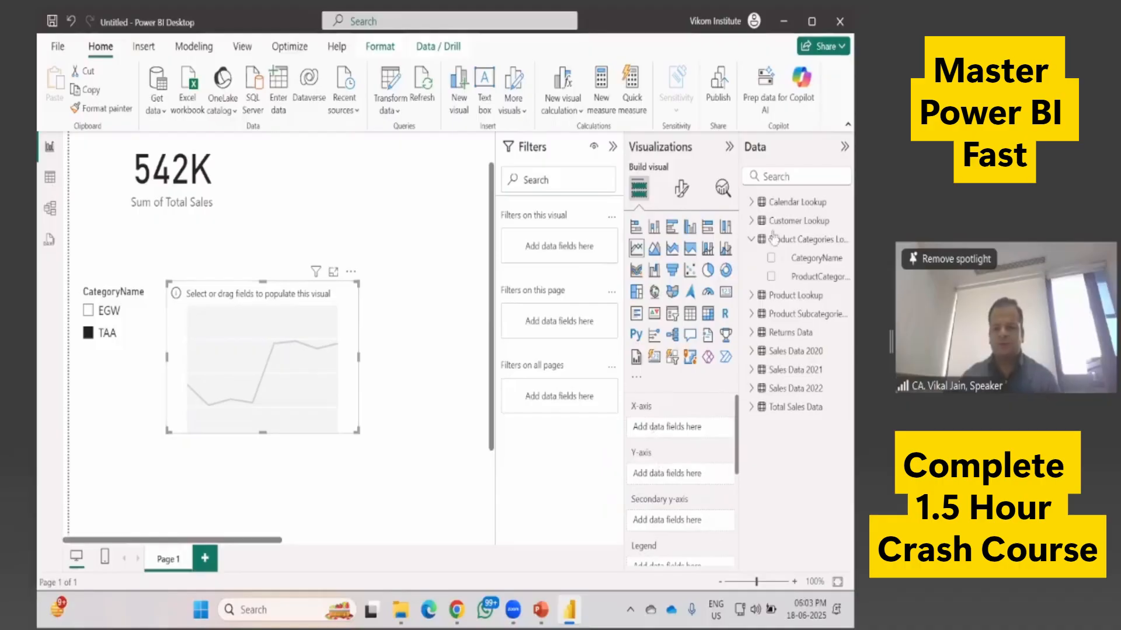
# Step: Rename the OrderDate column of the Total Sales Data table to Year of Orders
pyautogui.click(793, 175)
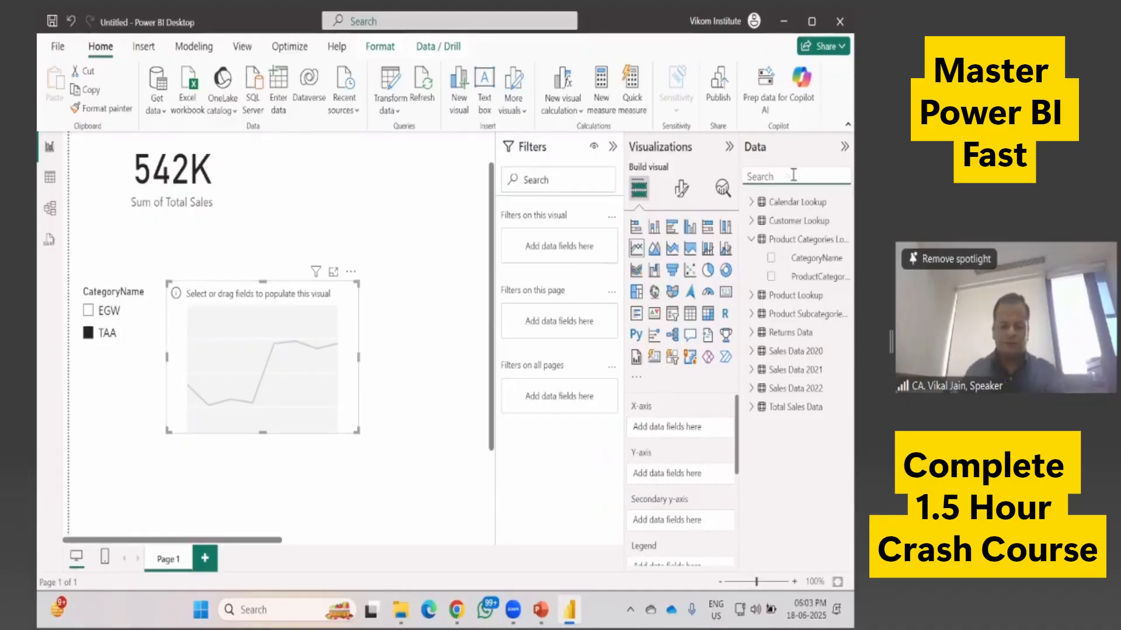
pyautogui.click(753, 412)
pyautogui.click(751, 407)
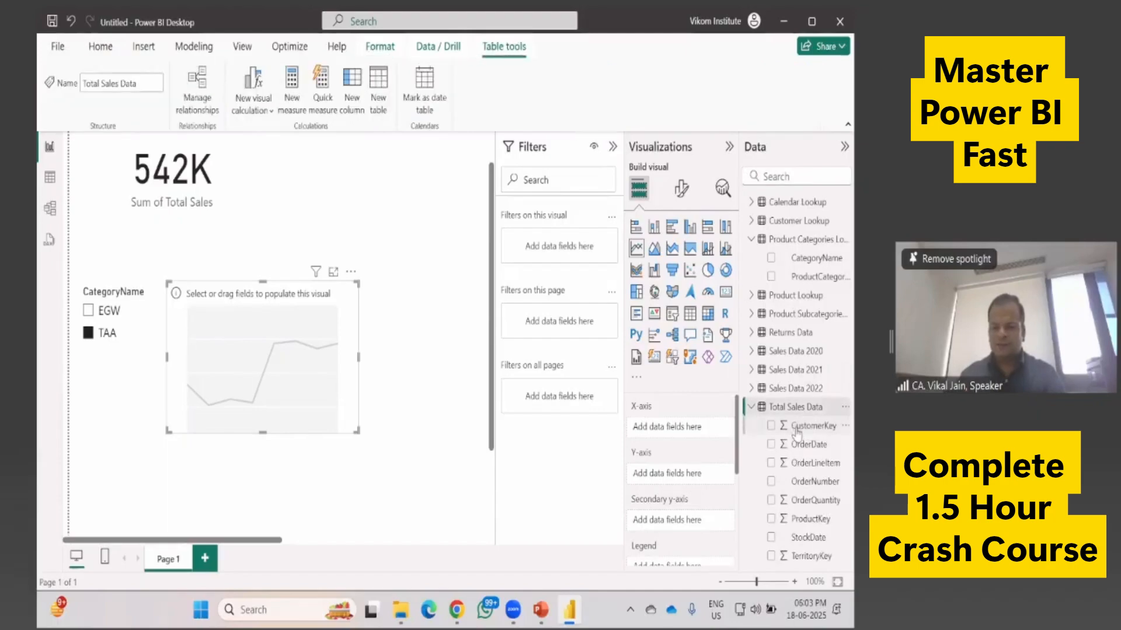
pyautogui.click(51, 179)
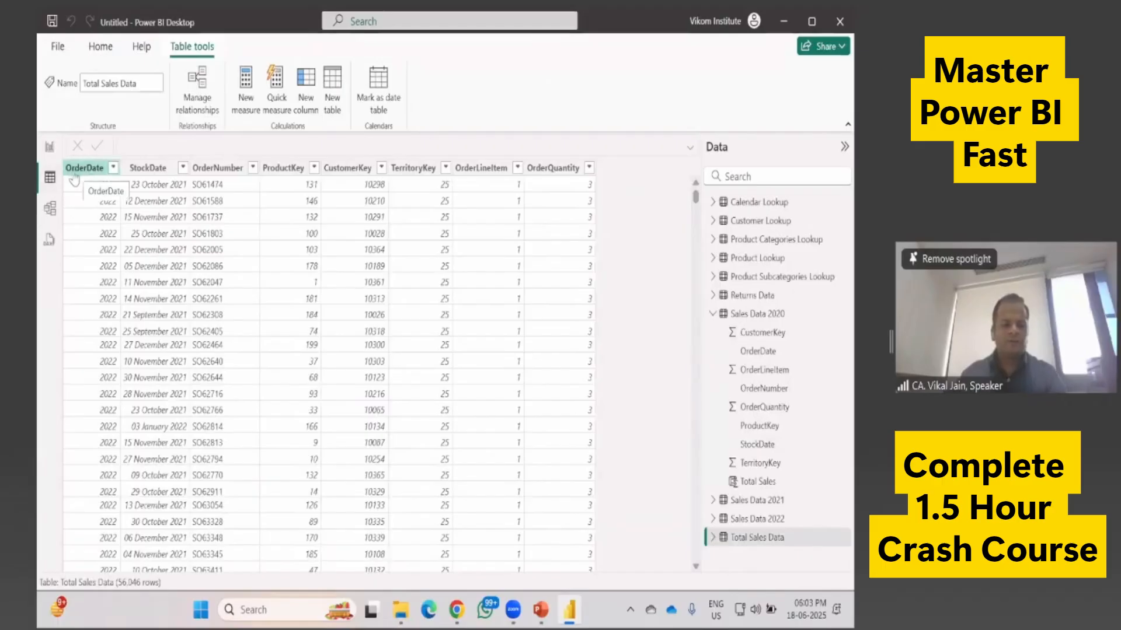
pyautogui.rightClick(90, 170)
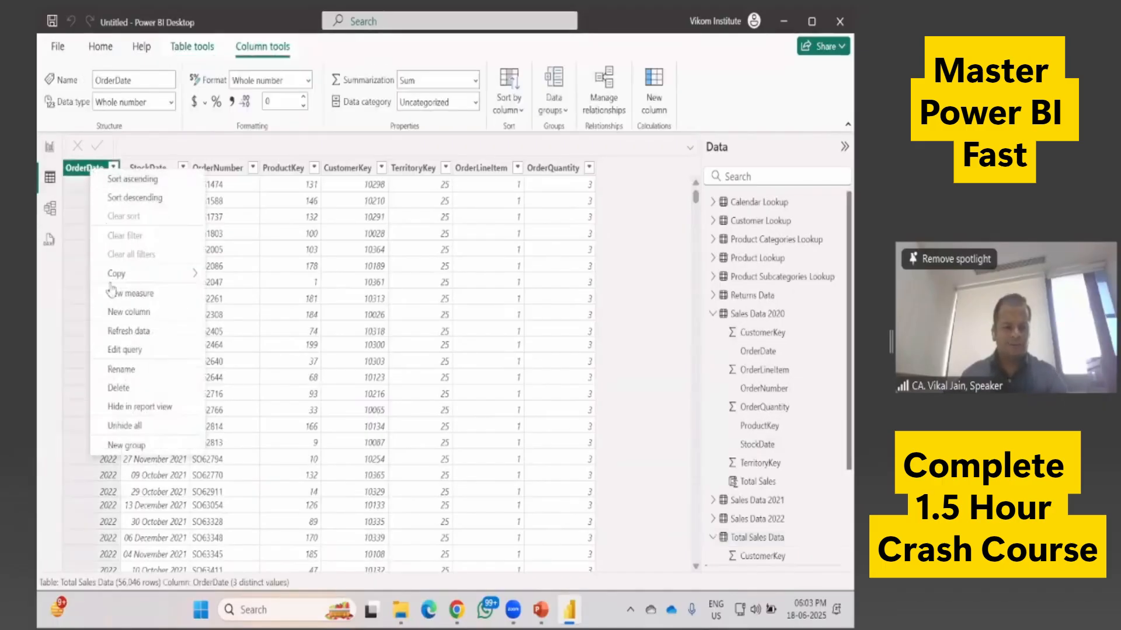
pyautogui.click(127, 370)
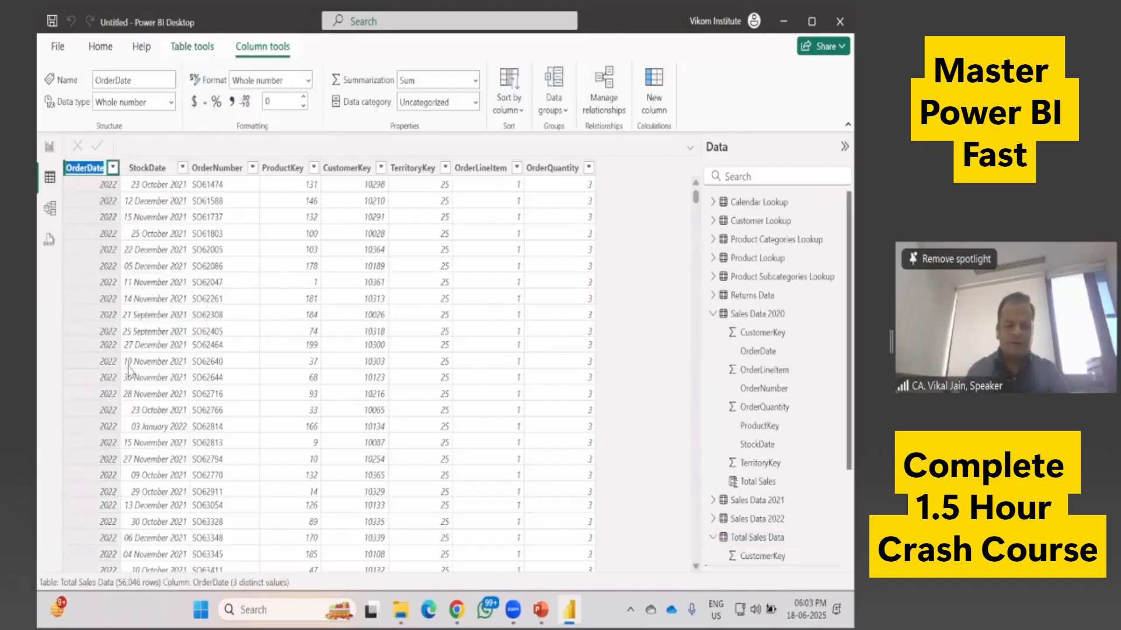
pyautogui.write('Year')
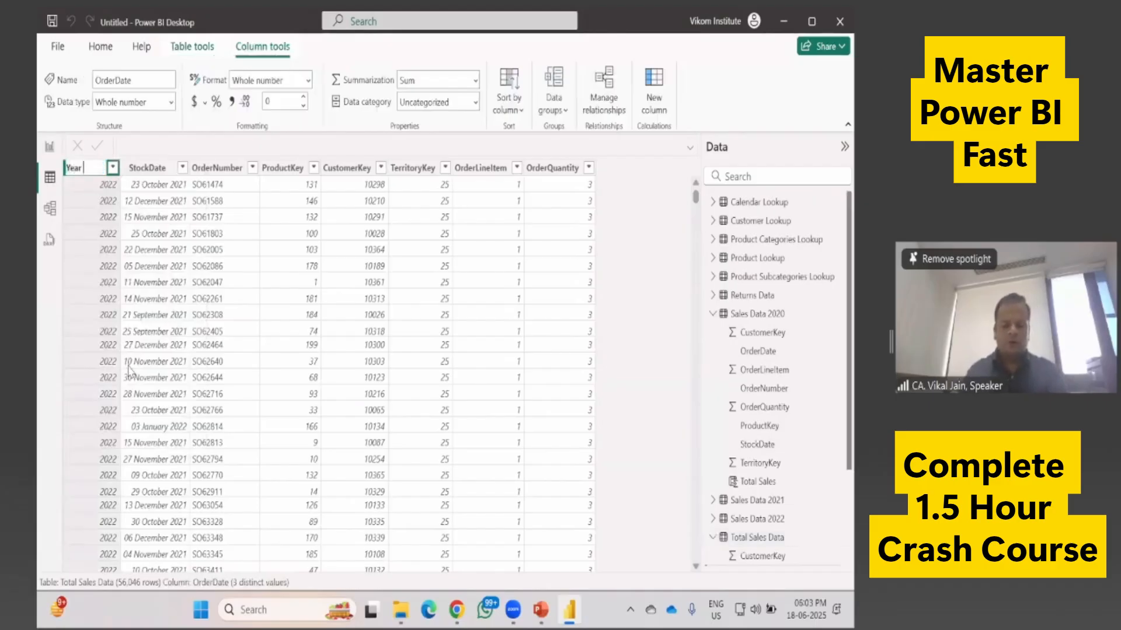
pyautogui.write(' of Orders')
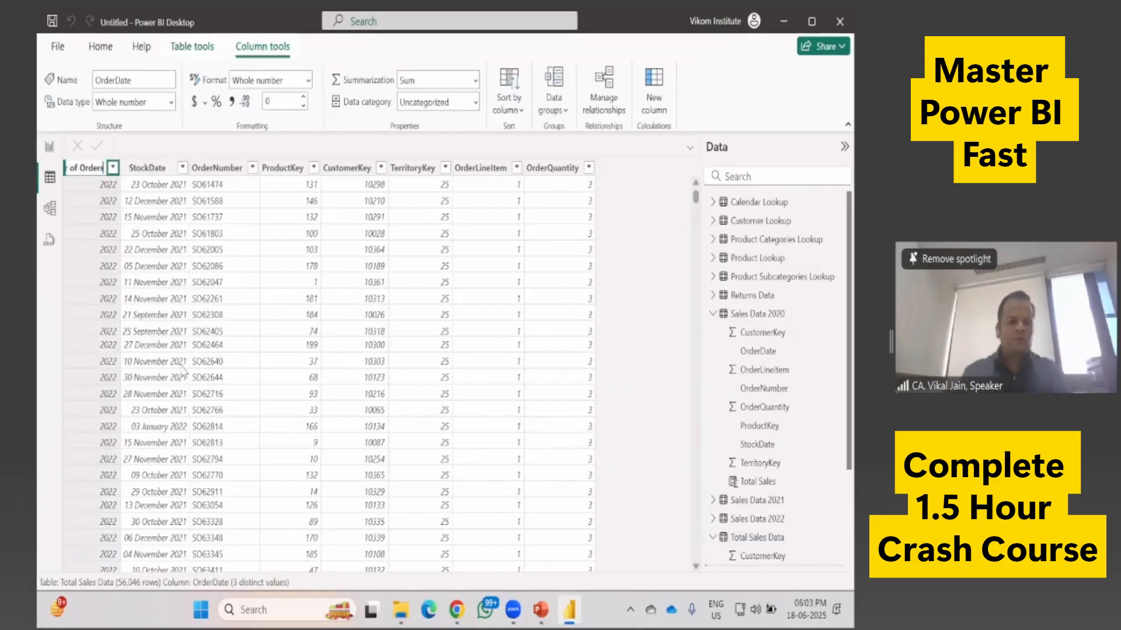
pyautogui.press('Return')
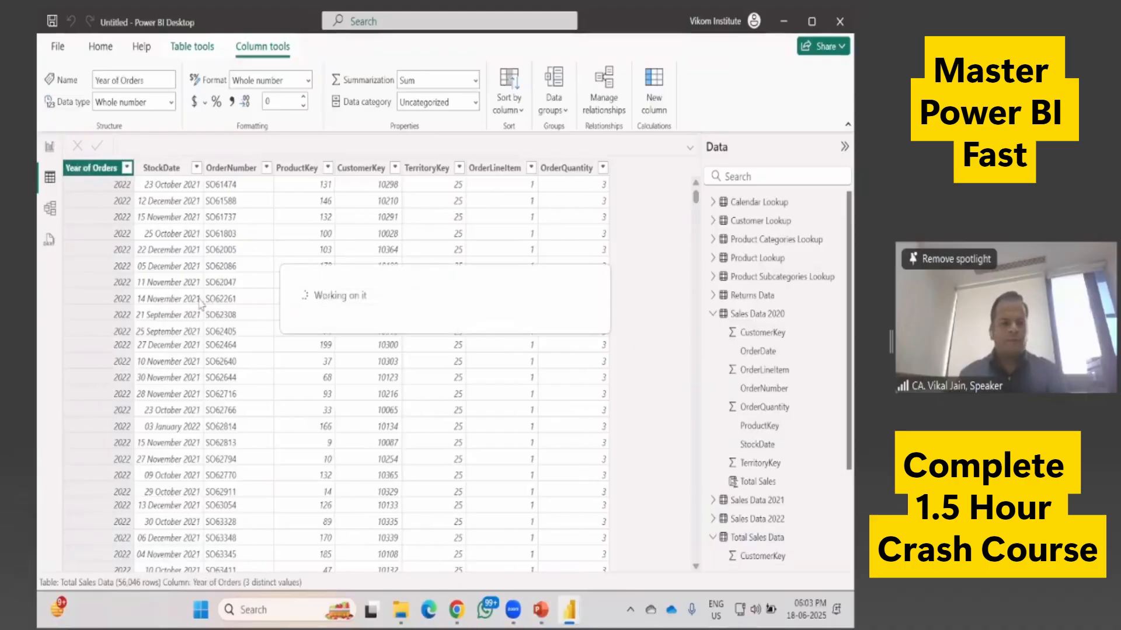
# Step: Chart OrderQuantity from Total Sales Data on the blank line chart's Y-axis against Year of Orders on its X-axis
pyautogui.click(50, 147)
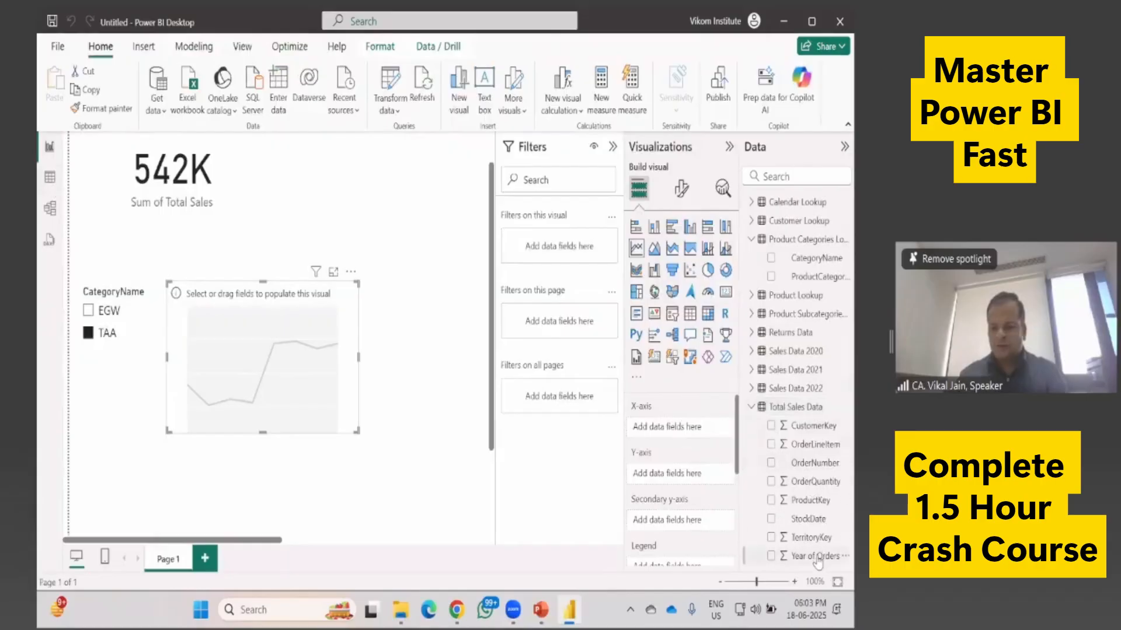
pyautogui.moveTo(816, 559); pyautogui.dragTo(712, 429)
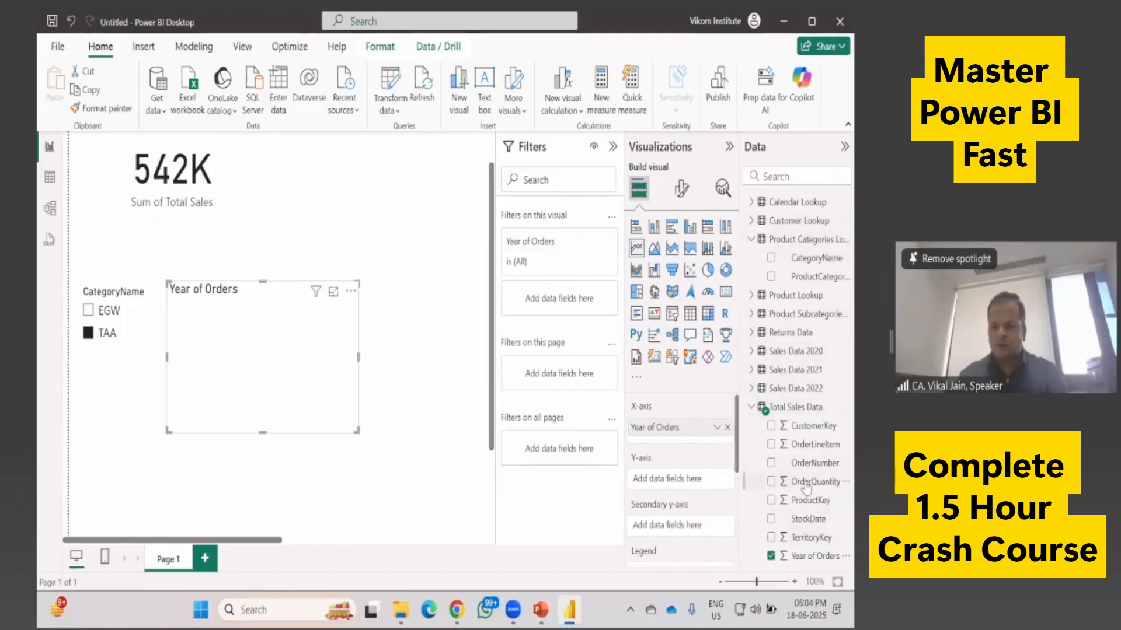
pyautogui.moveTo(807, 486); pyautogui.dragTo(292, 366)
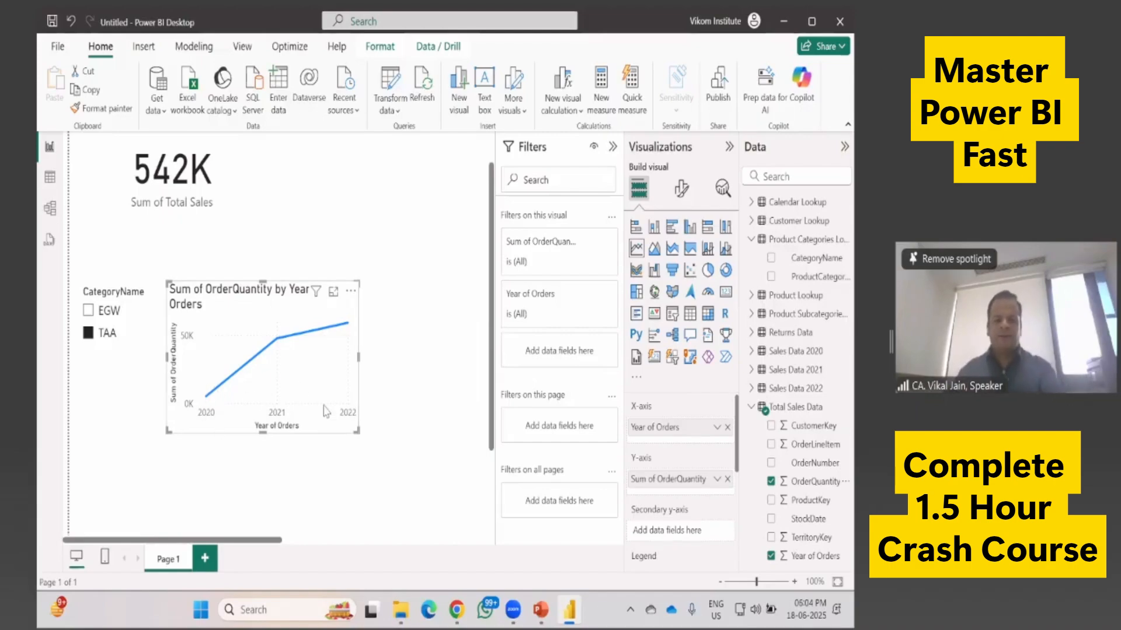
# Step: Compare the line chart's 2020, 2021 and 2022 points with the matching Sales Data CSV files in the Power BI files folder in File Explorer
pyautogui.hotkey('alt', 'Tab')
pyautogui.hotkey('alt', 'Tab')
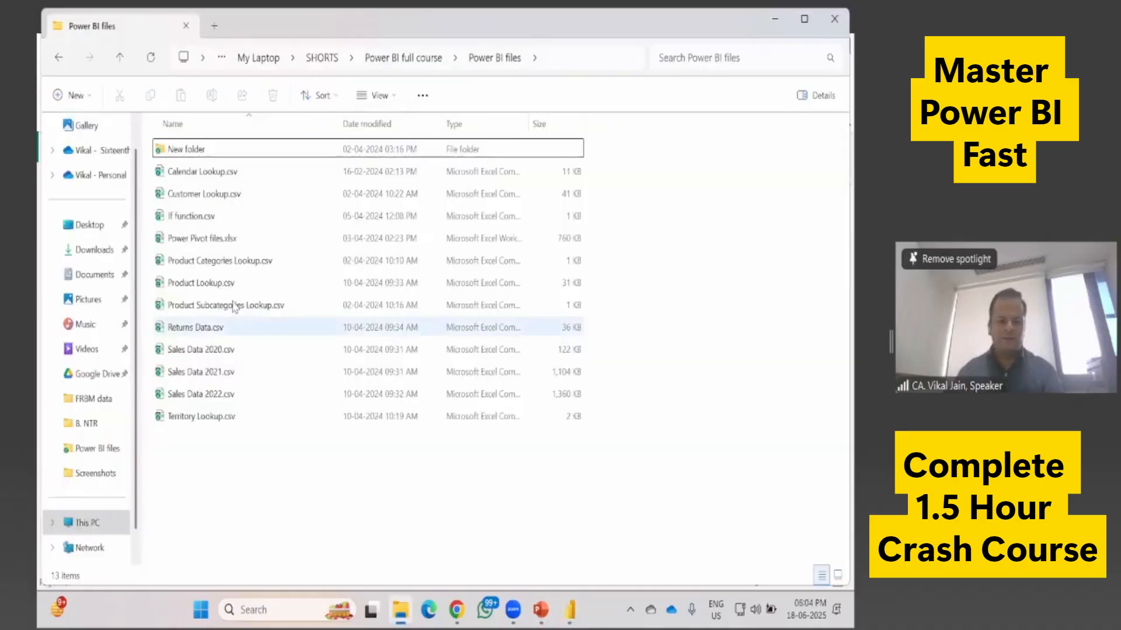
pyautogui.click(205, 352)
pyautogui.hotkey('alt', 'Tab')
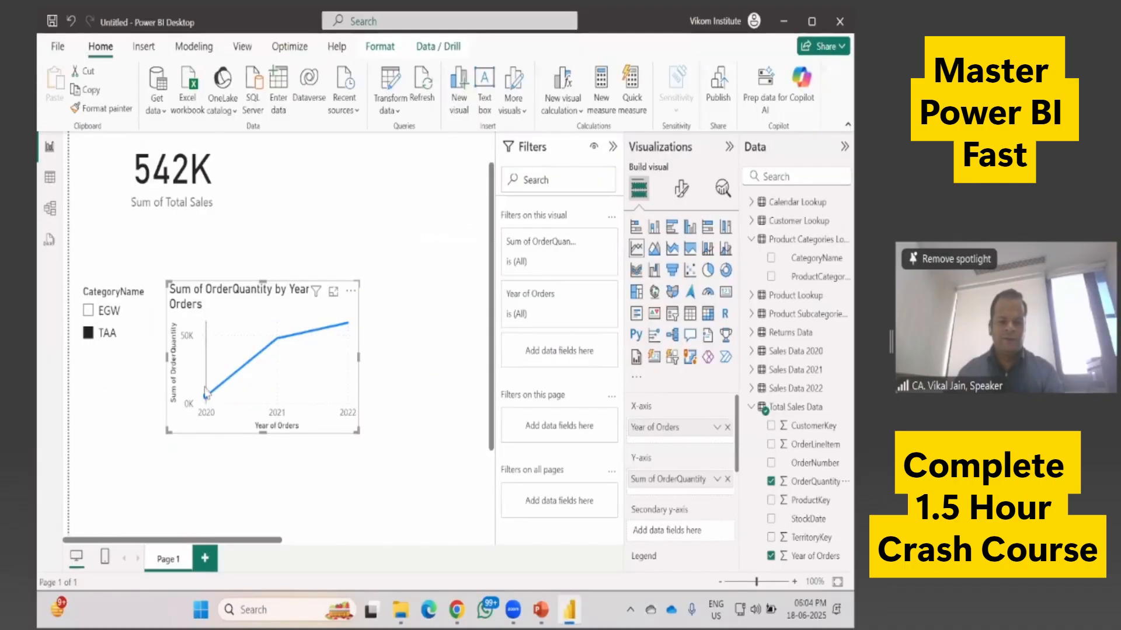
pyautogui.hotkey('alt', 'Tab')
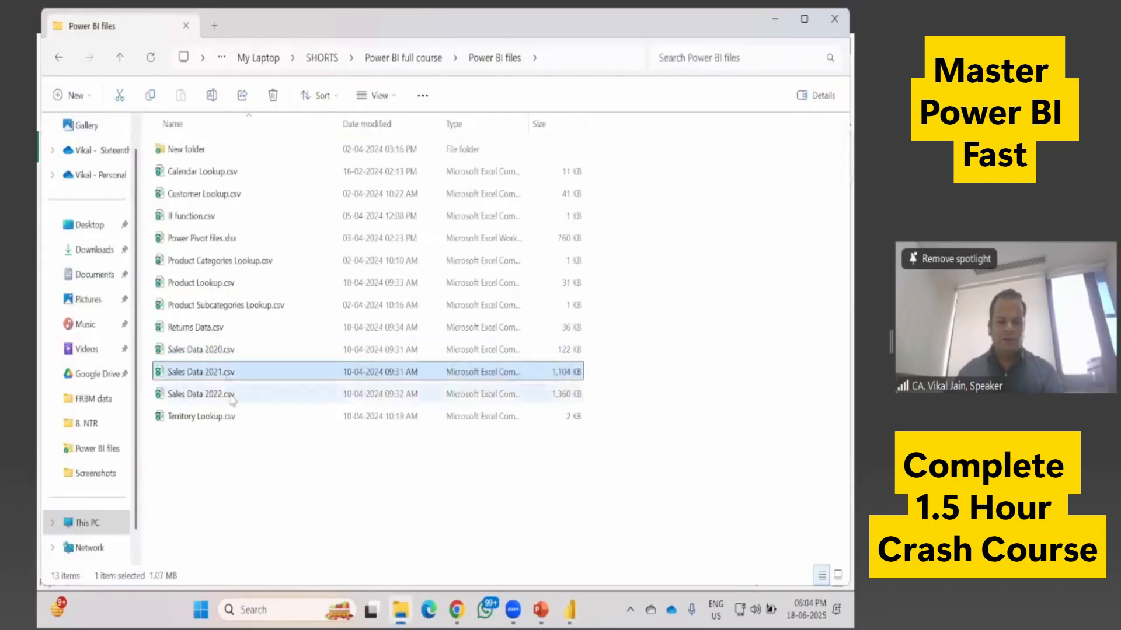
pyautogui.hotkey('alt', 'Tab')
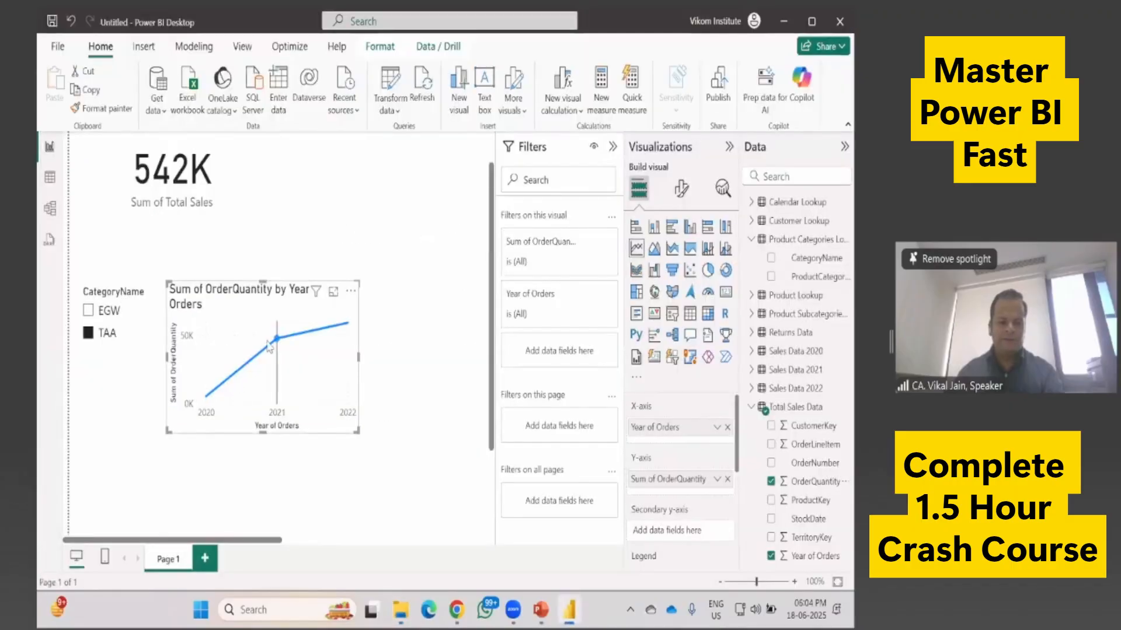
pyautogui.hotkey('alt', 'Tab')
pyautogui.click(275, 401)
pyautogui.hotkey('alt', 'Tab')
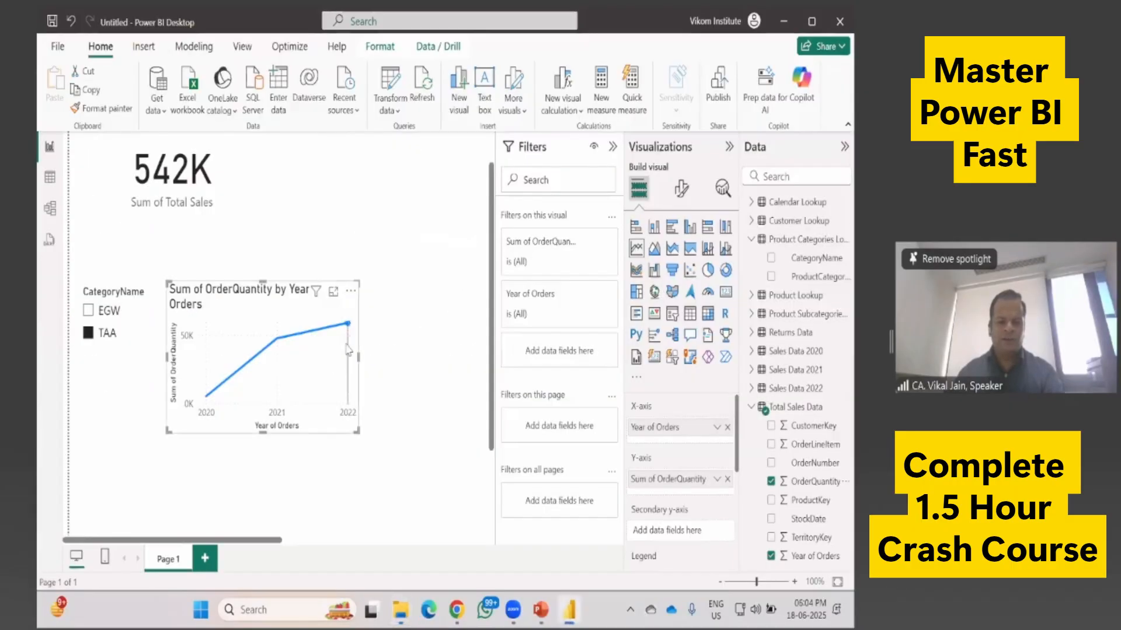
pyautogui.moveTo(350, 332)
pyautogui.hotkey('alt', 'Tab')
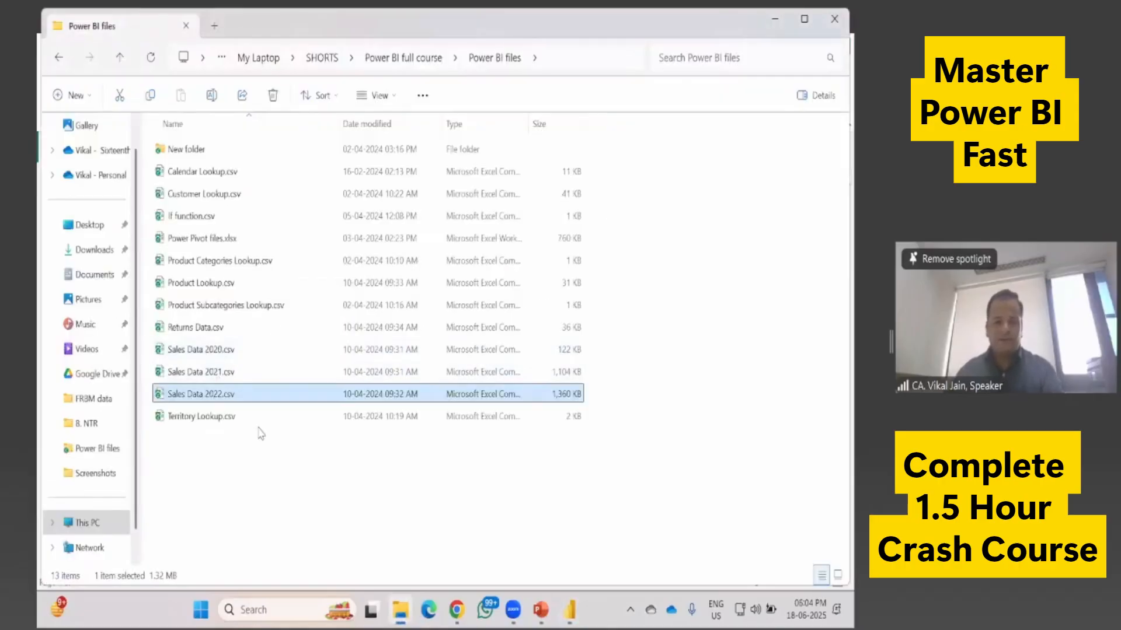
pyautogui.hotkey('alt', 'Tab')
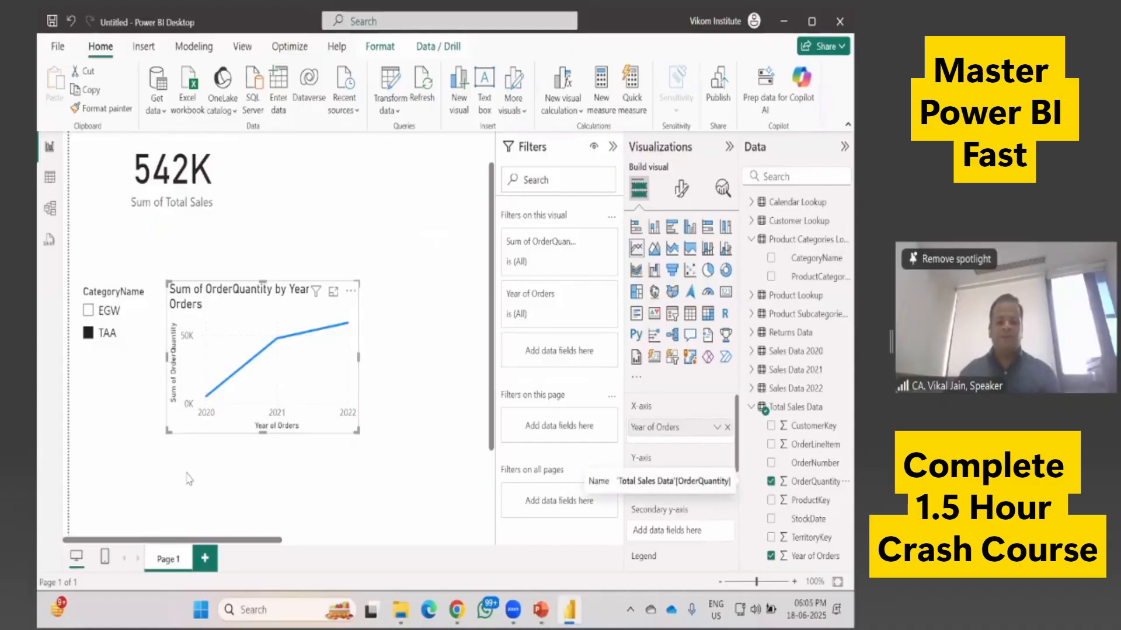
# Step: Move the CategoryName slicer below the line chart and test its TAA and EGW options, leaving EGW selected
pyautogui.click(88, 312)
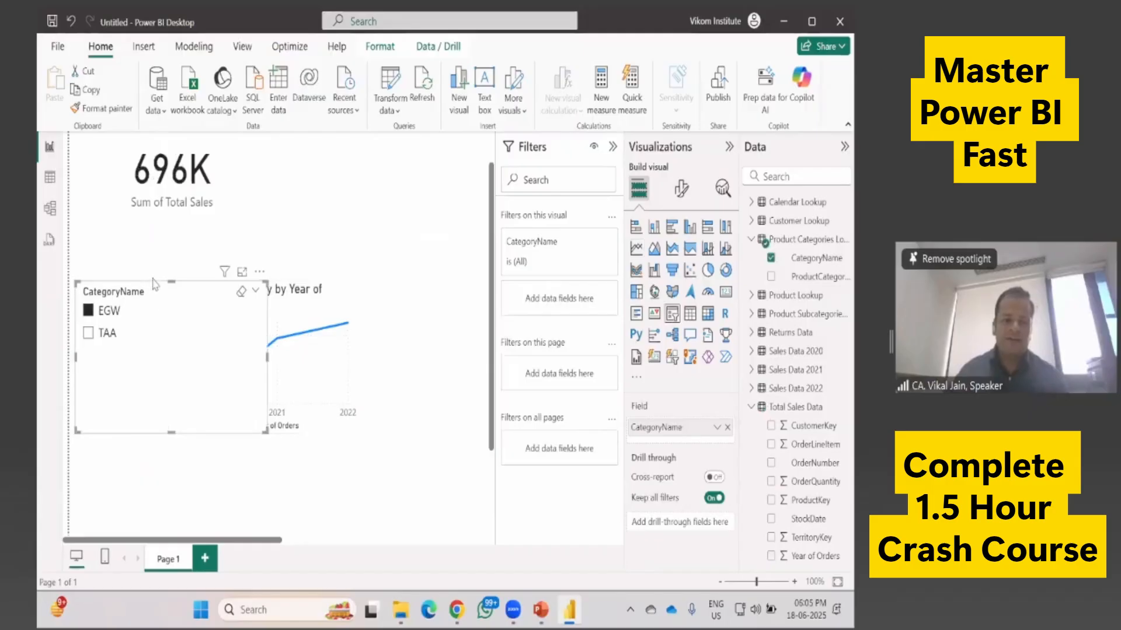
pyautogui.moveTo(159, 302); pyautogui.dragTo(154, 455)
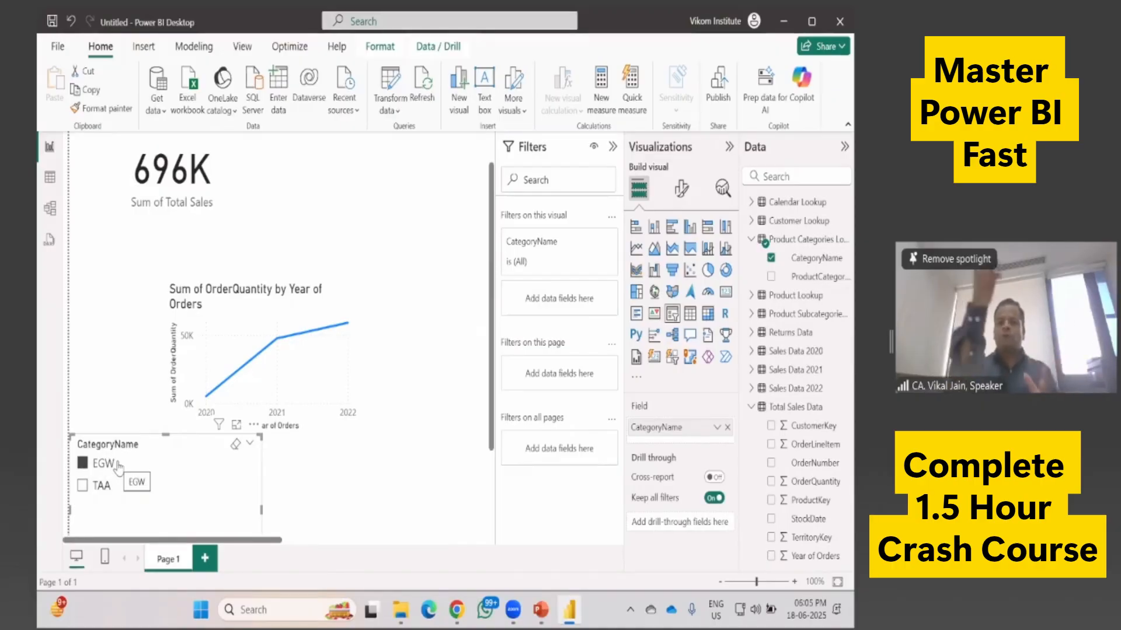
pyautogui.click(83, 487)
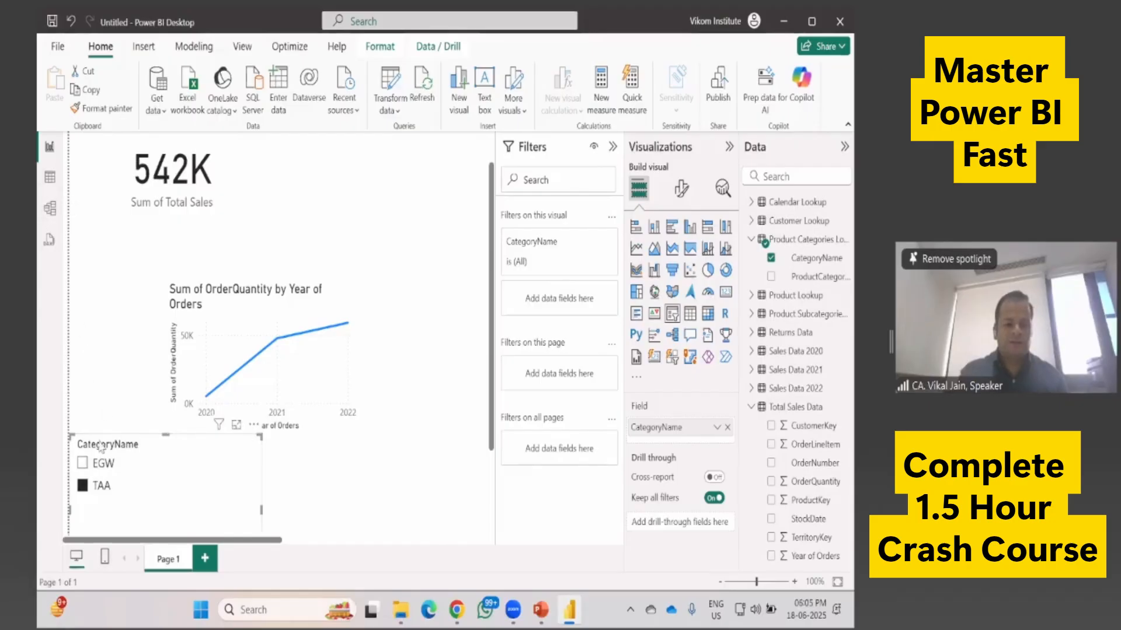
pyautogui.click(82, 463)
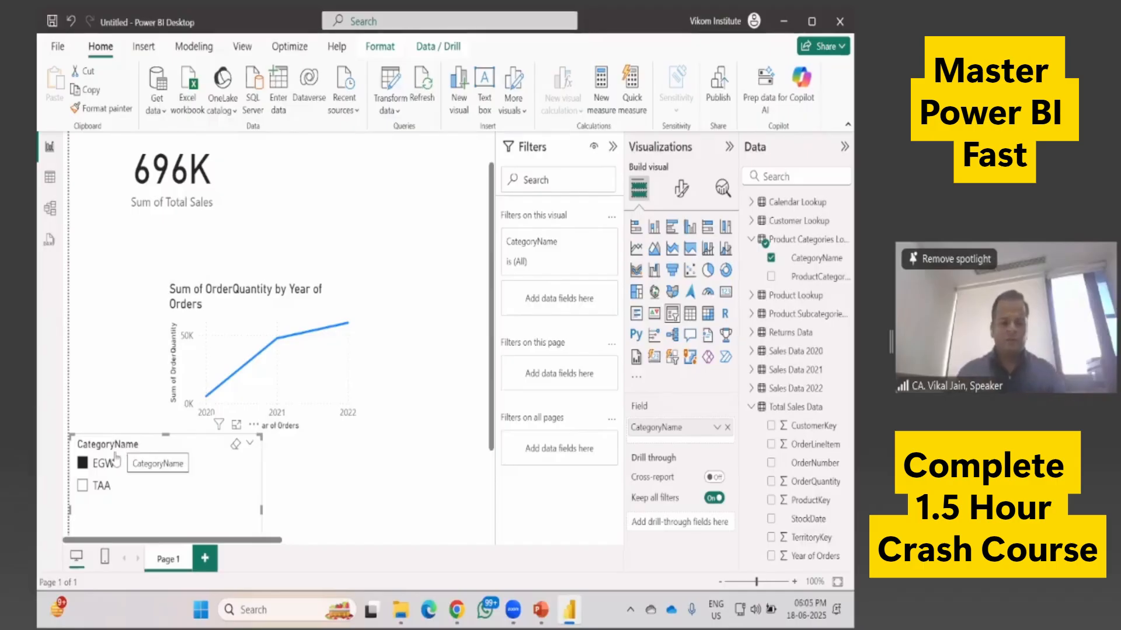
# Step: Place Total Sales Data beside Product Lookup in the model and relate their ProductKey columns as an active many-to-one relationship with single cross-filtering
pyautogui.click(50, 208)
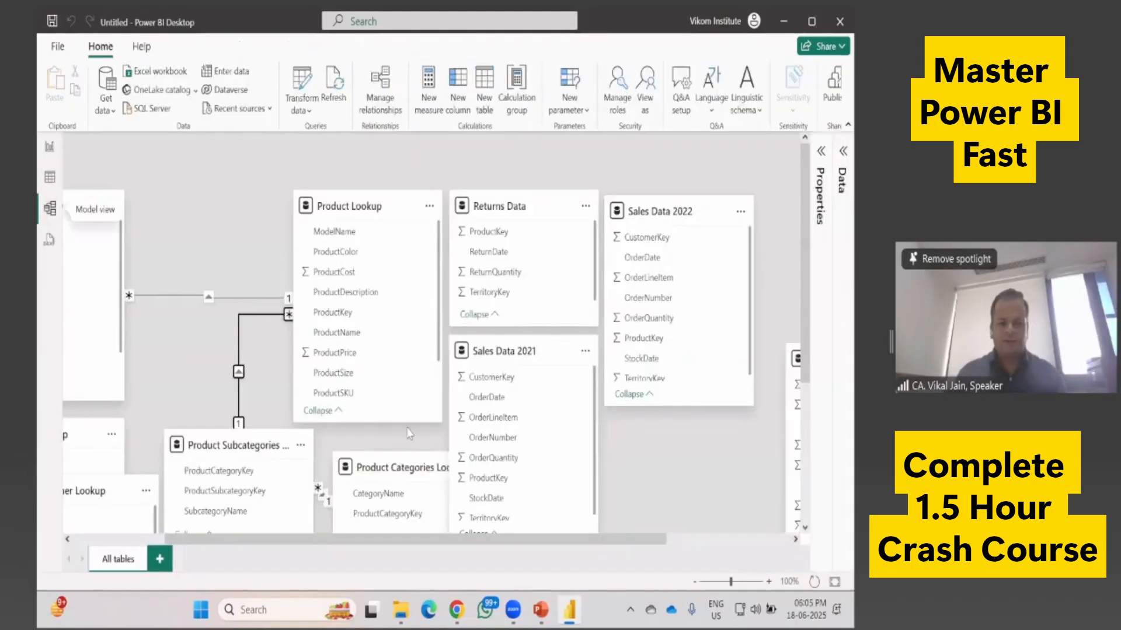
pyautogui.hscroll(5, 703, 434)
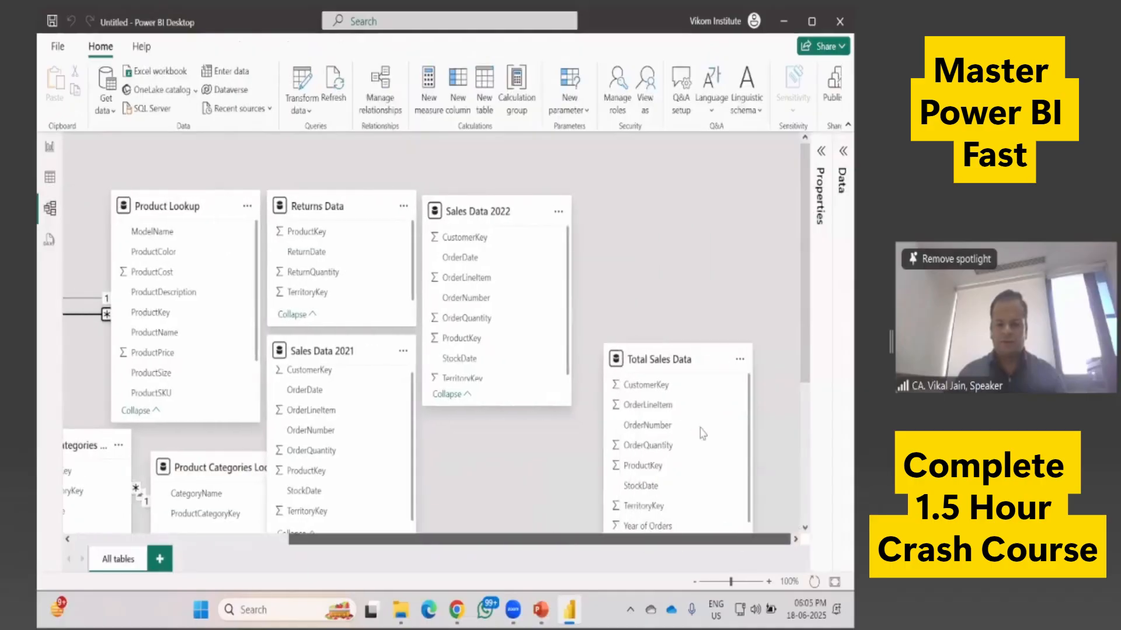
pyautogui.moveTo(625, 360); pyautogui.dragTo(155, 205)
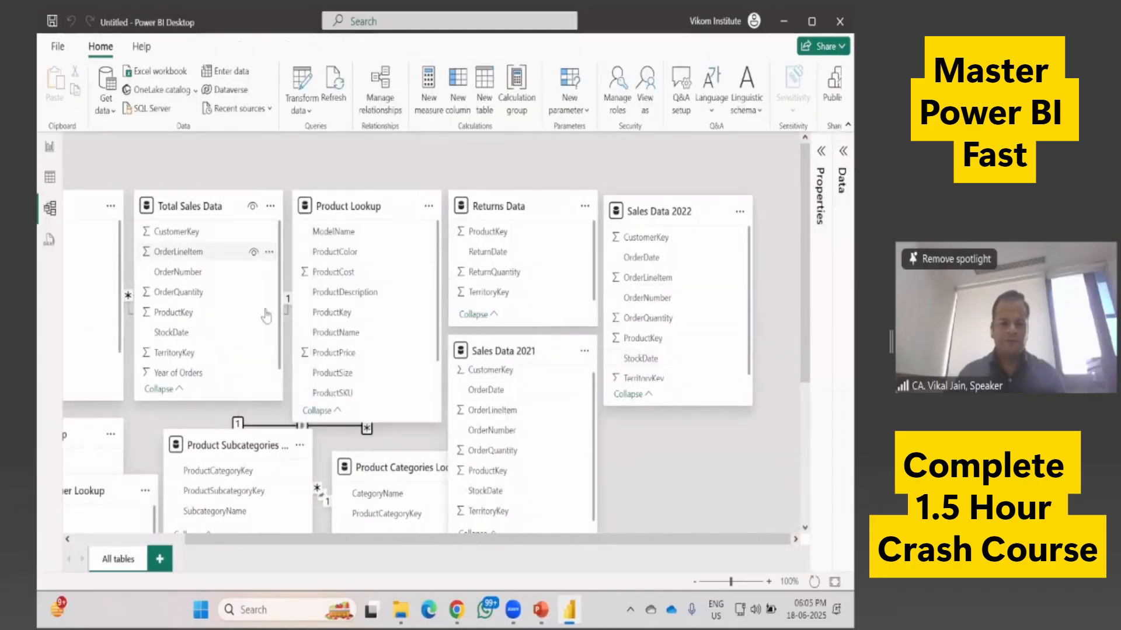
pyautogui.moveTo(602, 547); pyautogui.dragTo(490, 547)
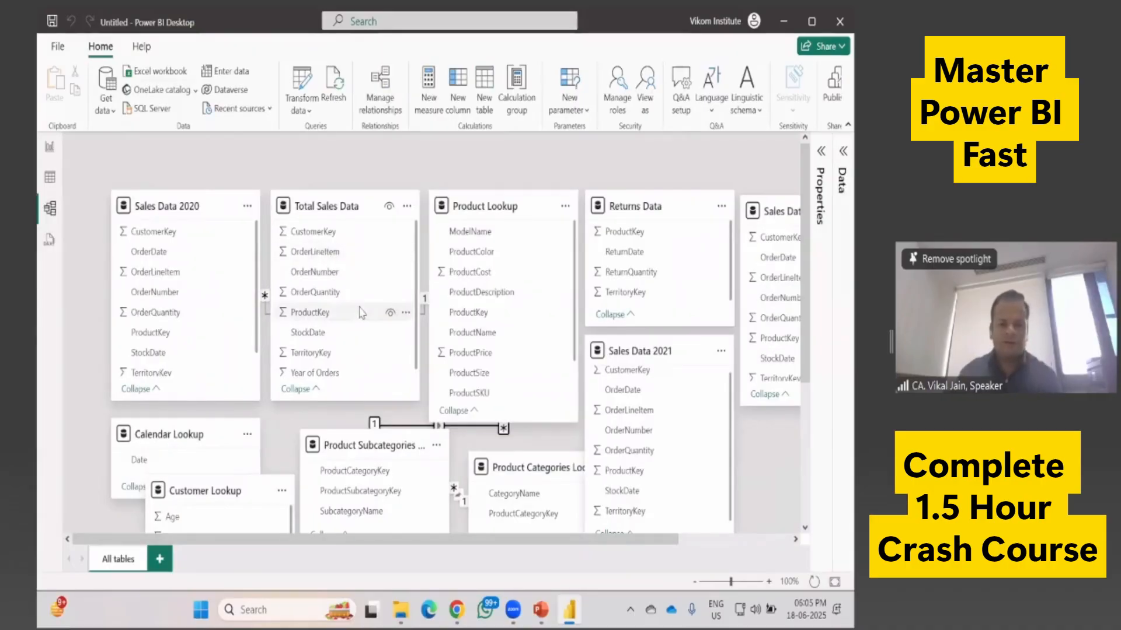
pyautogui.moveTo(336, 318); pyautogui.dragTo(490, 312)
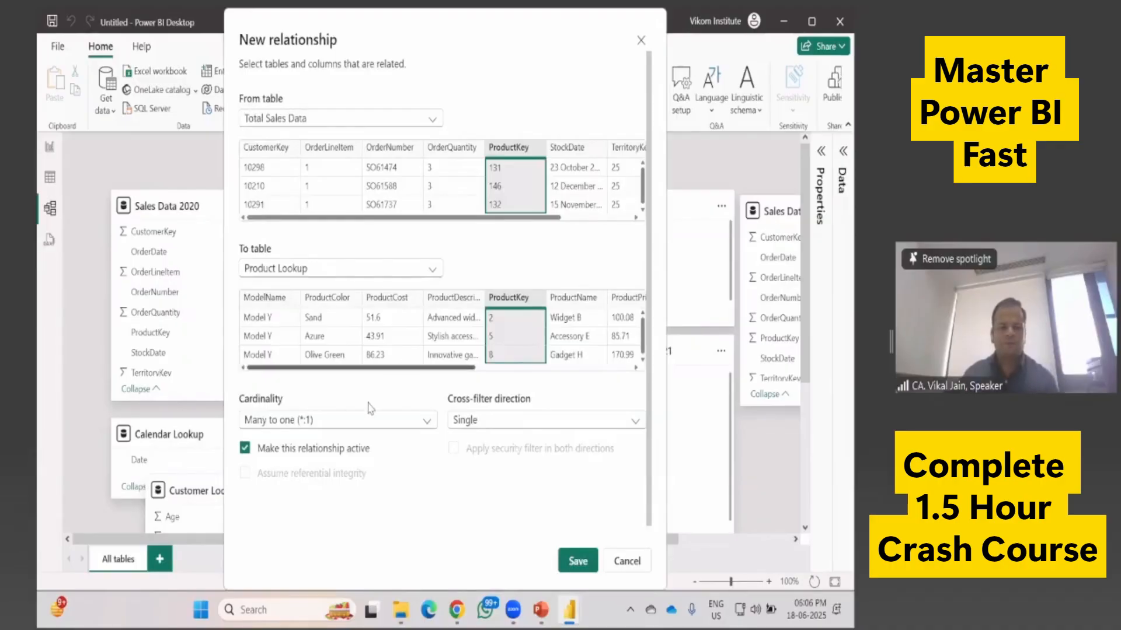
pyautogui.click(565, 562)
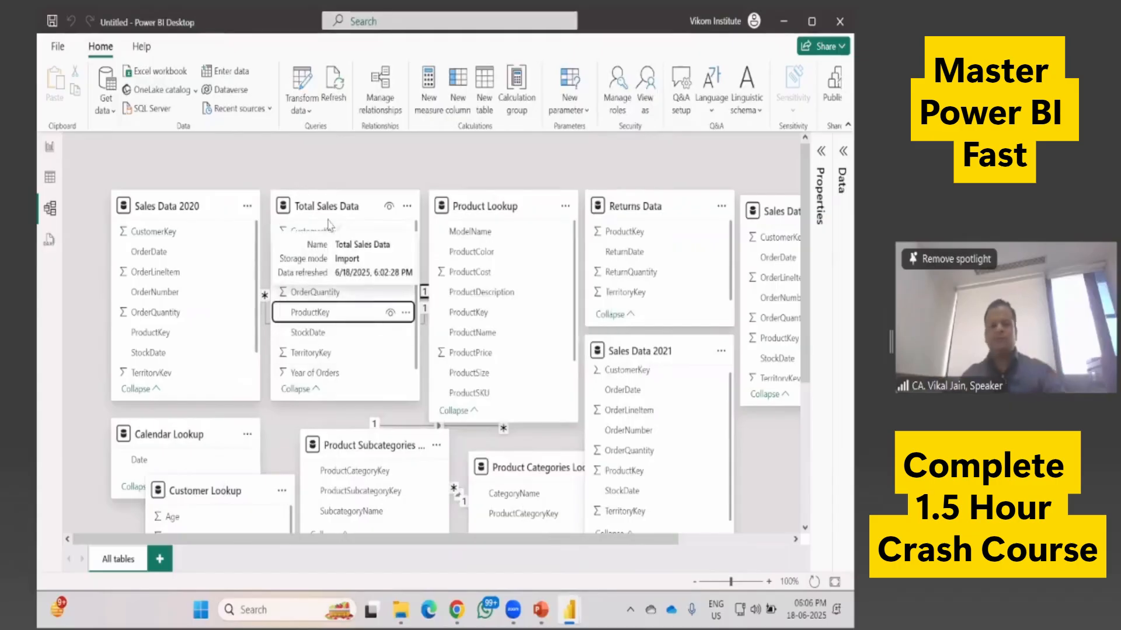
# Step: Return to the report page and filter it to the TAA category with the CategoryName slicer
pyautogui.click(49, 146)
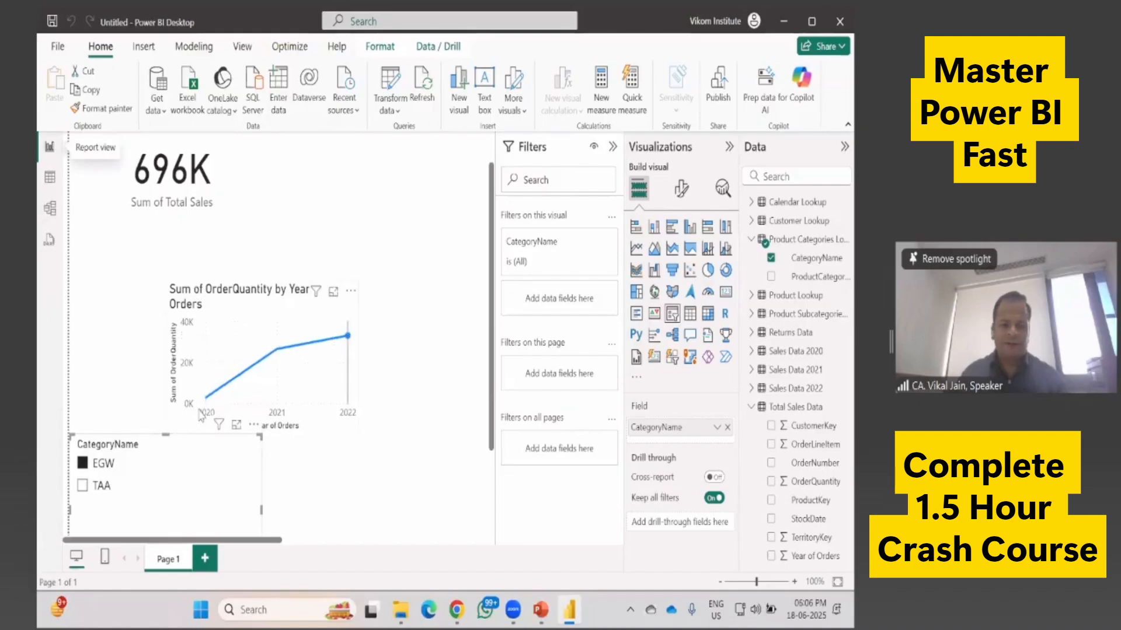
pyautogui.click(82, 487)
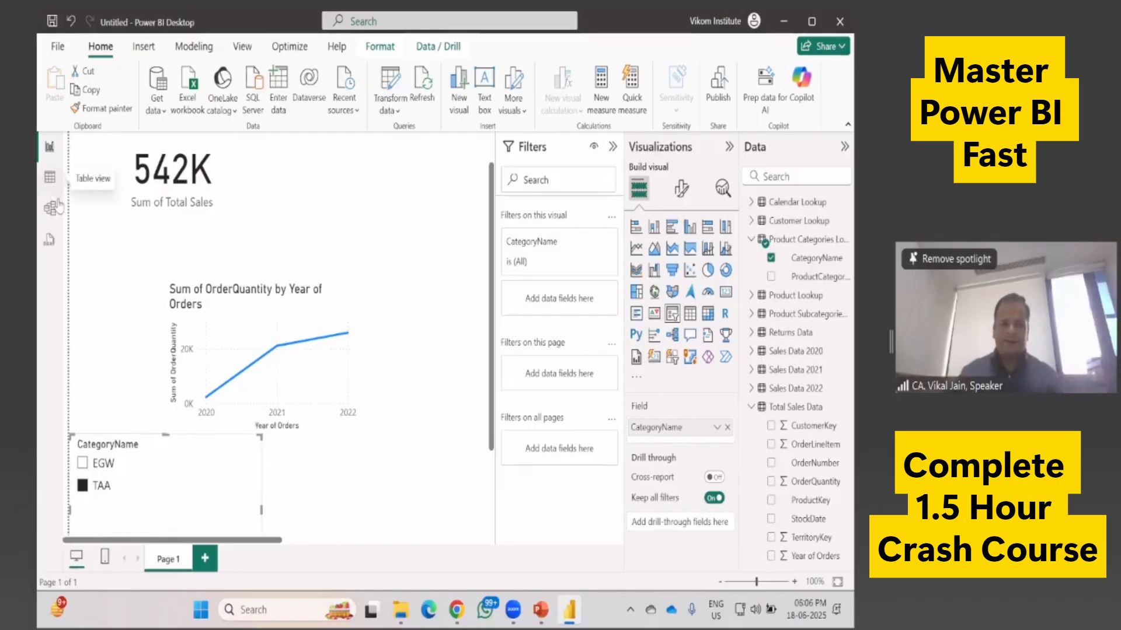
# Step: Display the Total Sales Data table in Table view, and switch to the PowerPoint course deck to view the Time Intelligence function slide
pyautogui.click(50, 176)
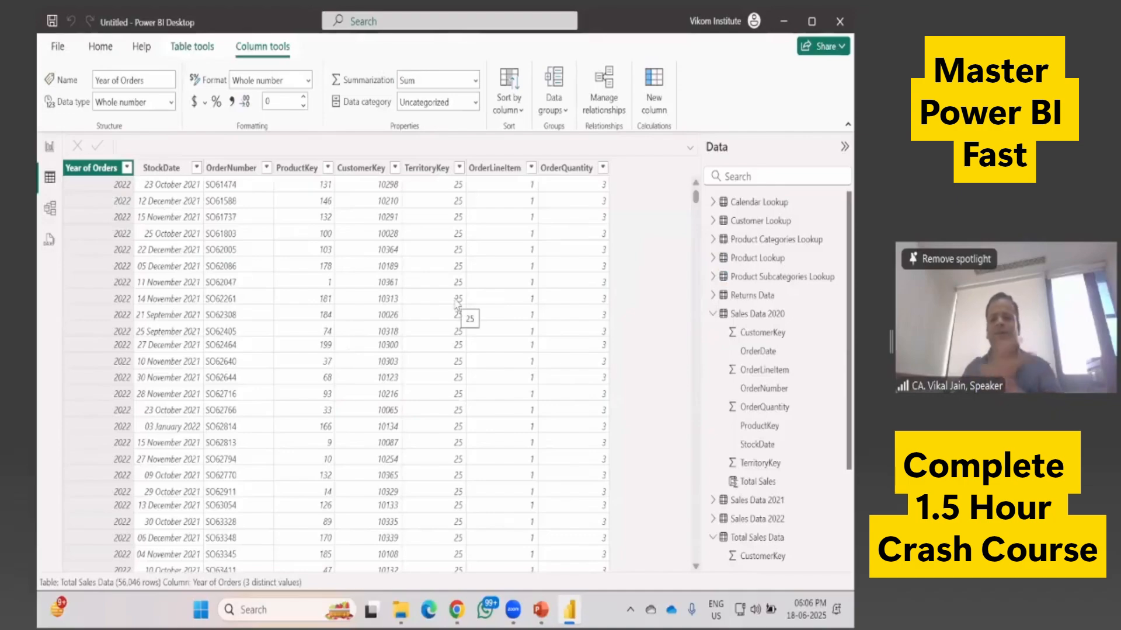
pyautogui.hotkey('alt', 'Tab')
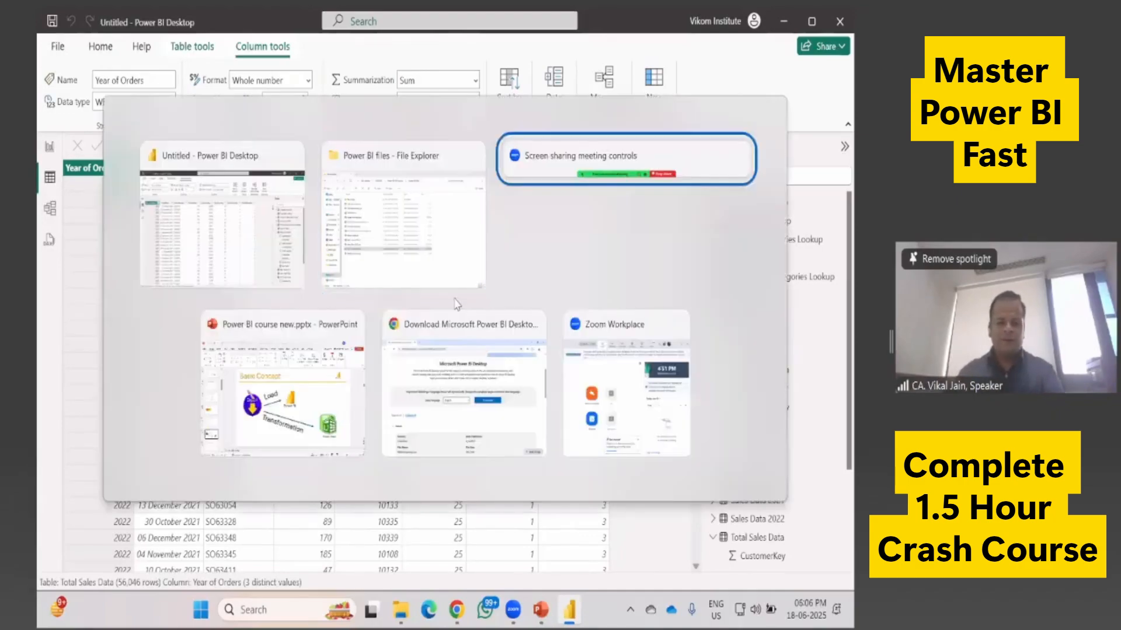
pyautogui.click(205, 355)
pyautogui.scroll(-10, 83, 428)
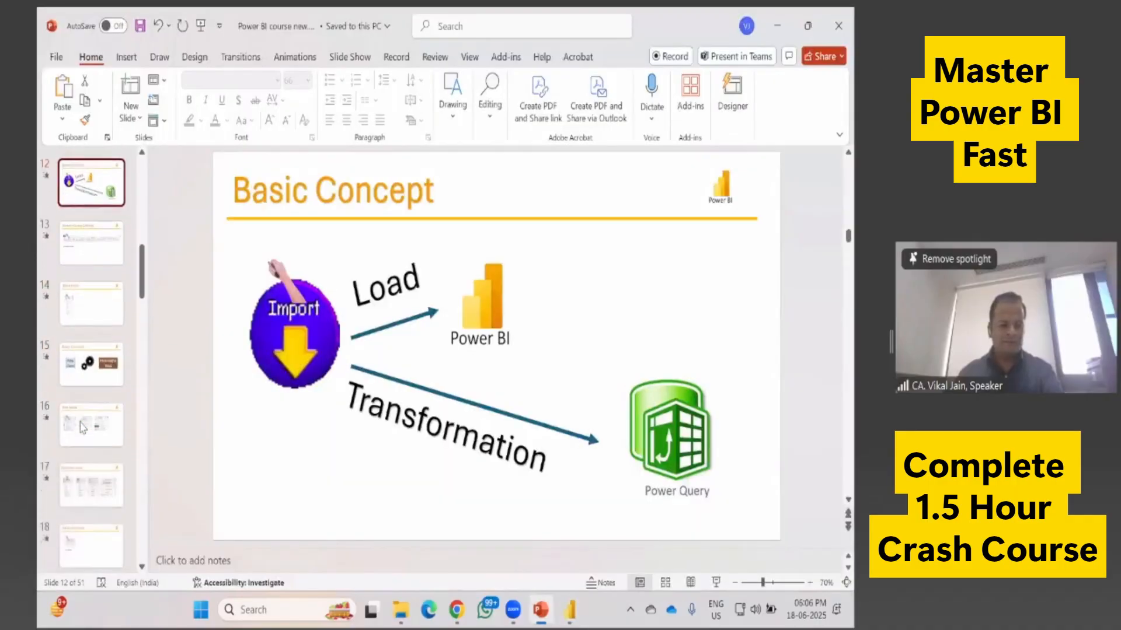
pyautogui.scroll(-15, 82, 427)
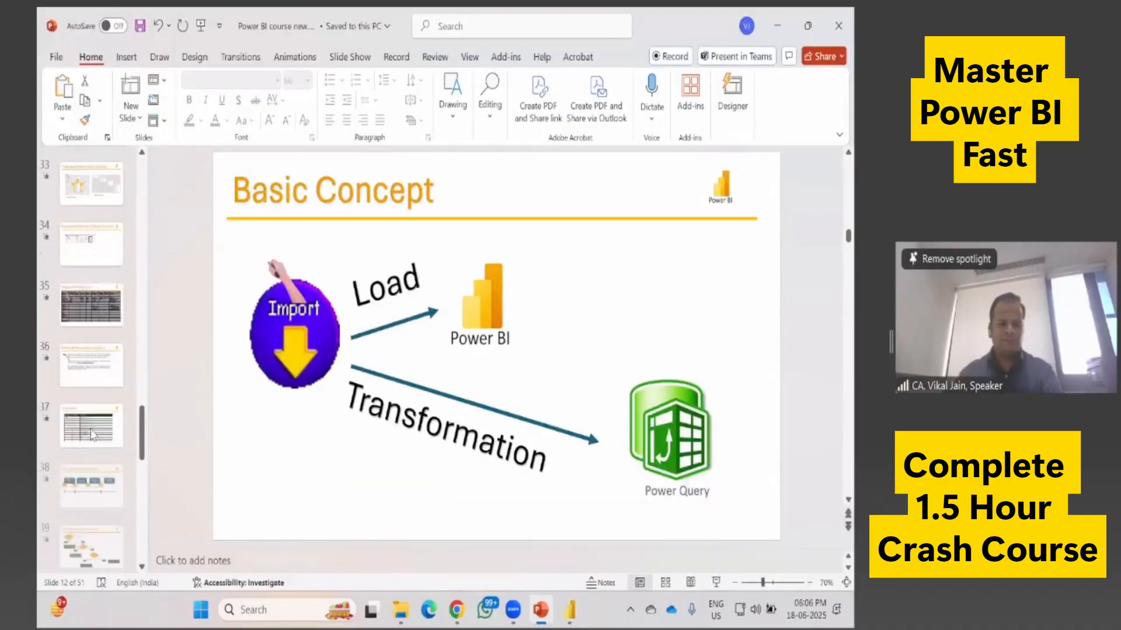
pyautogui.scroll(-8, 88, 409)
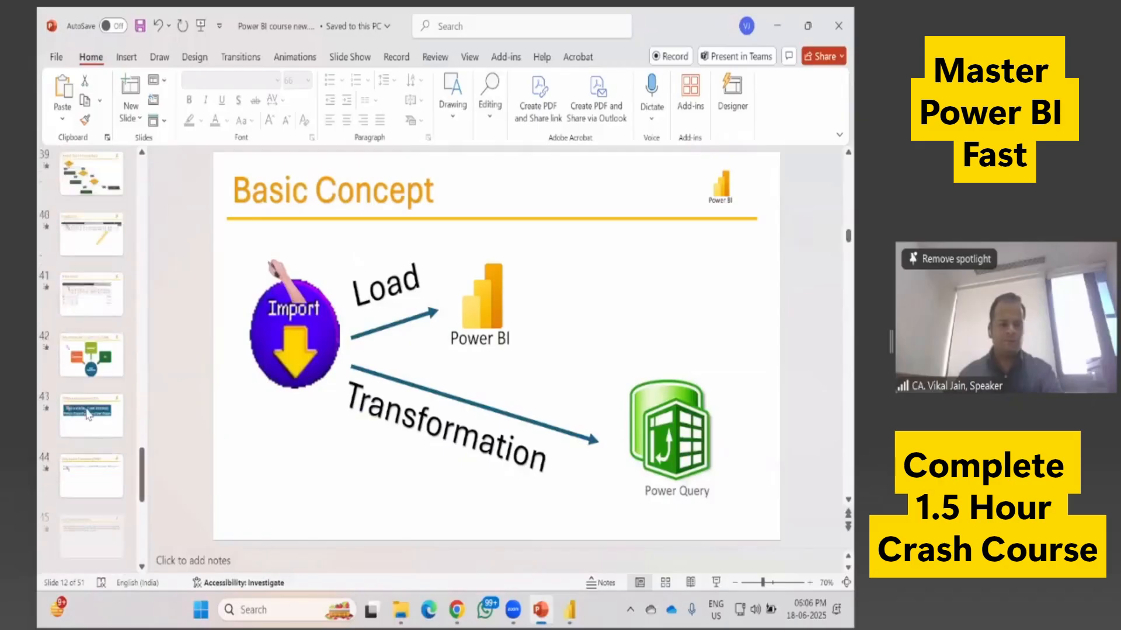
pyautogui.scroll(-2, 87, 415)
pyautogui.click(91, 366)
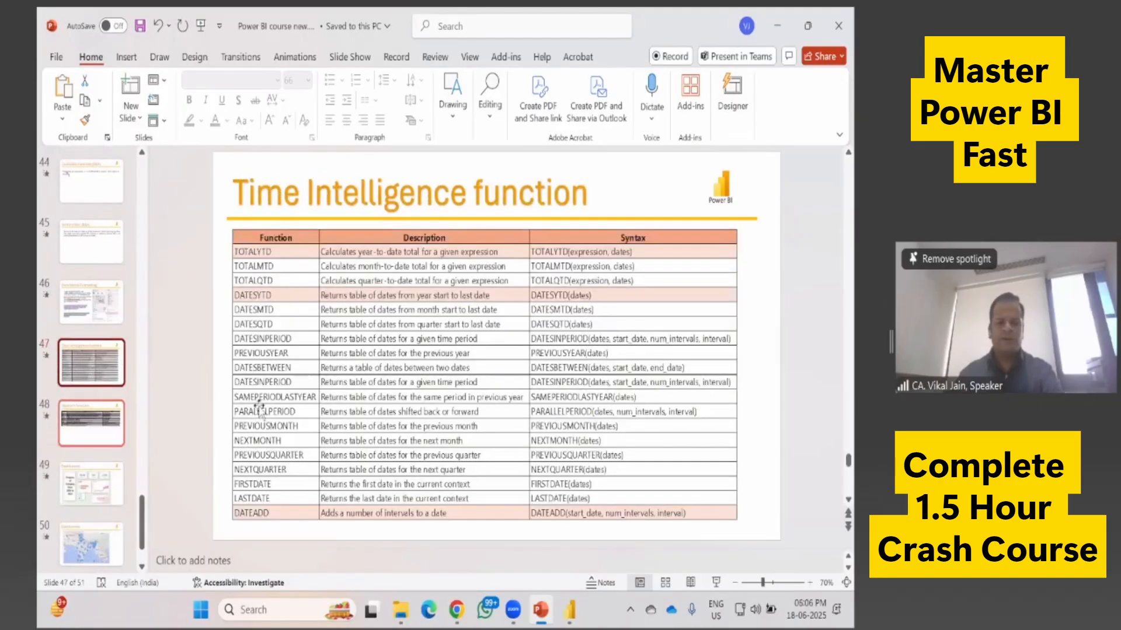
# Step: Review the Iterator's function and Conditional Formatting slides, ending on the Power BI Functions slide
pyautogui.click(91, 429)
pyautogui.scroll(2, 93, 432)
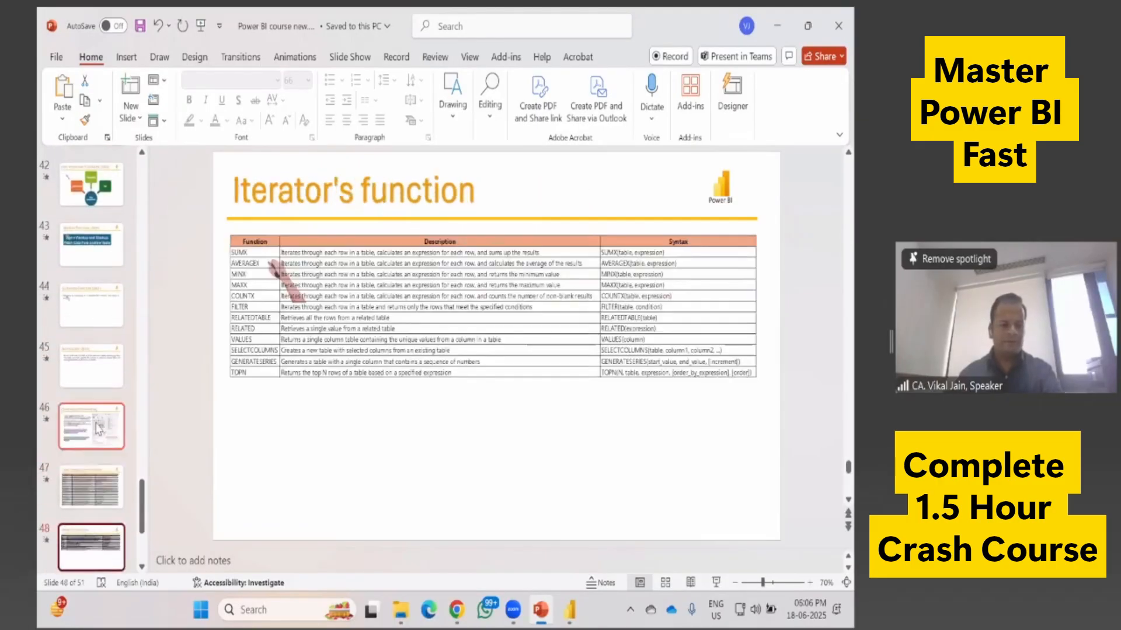
pyautogui.click(101, 448)
pyautogui.scroll(4, 101, 448)
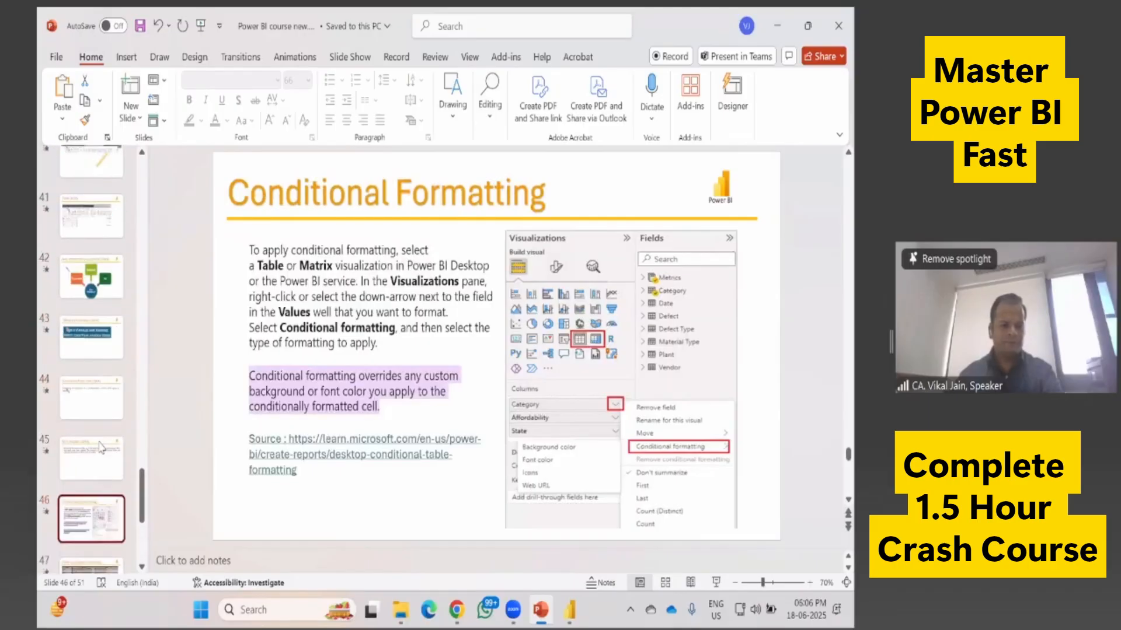
pyautogui.scroll(5, 100, 448)
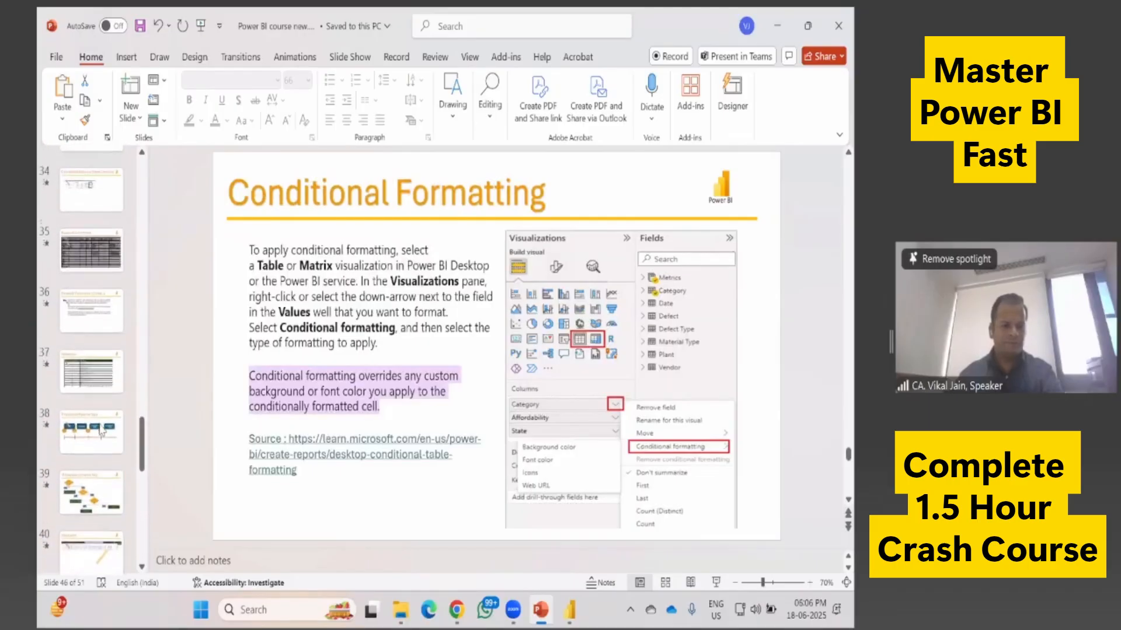
pyautogui.click(98, 329)
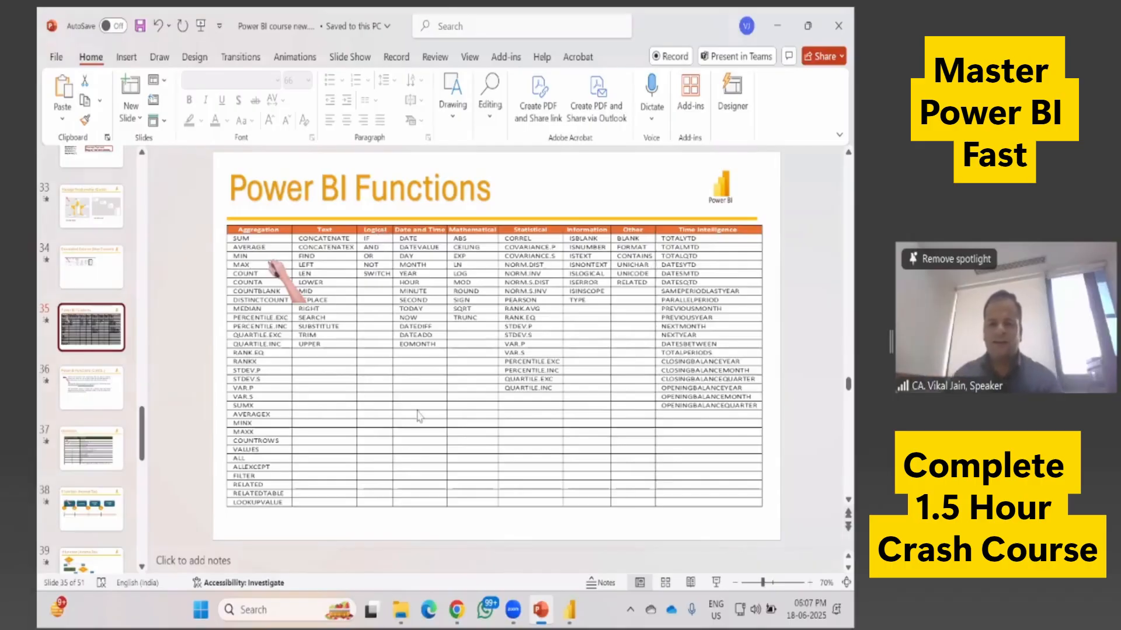
pyautogui.hotkey('alt', 'Tab')
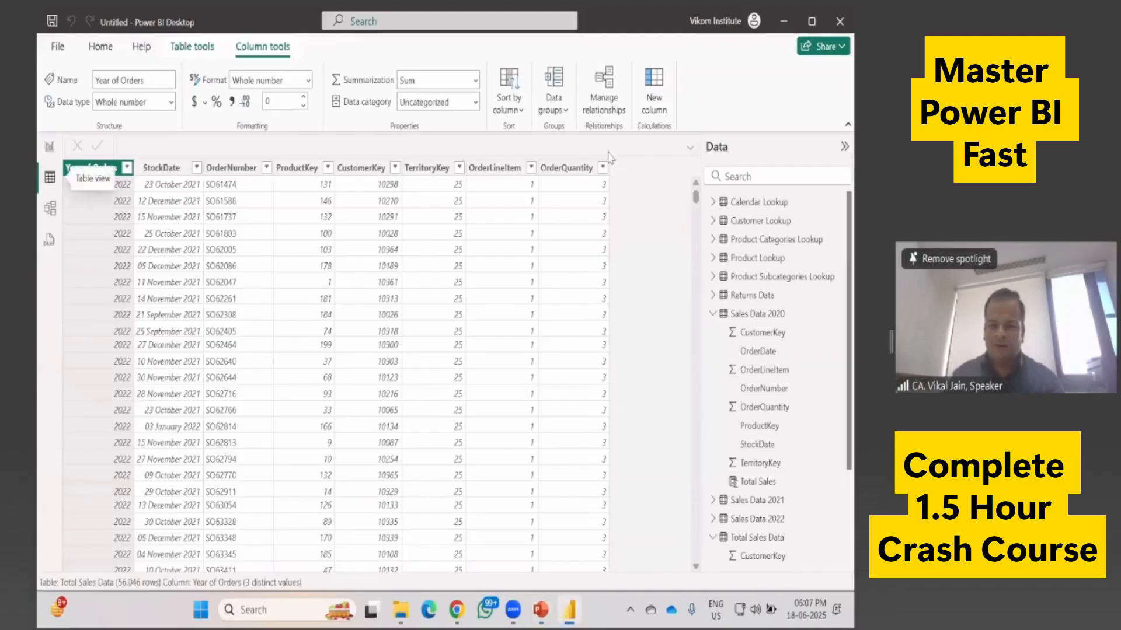
pyautogui.click(652, 112)
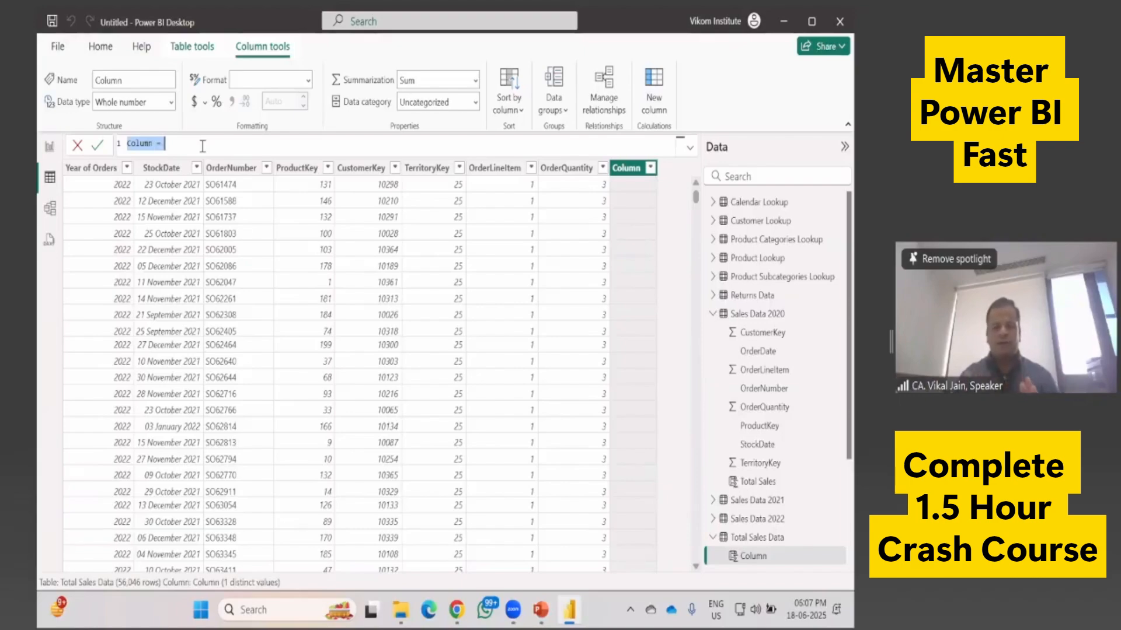
pyautogui.press('Escape')
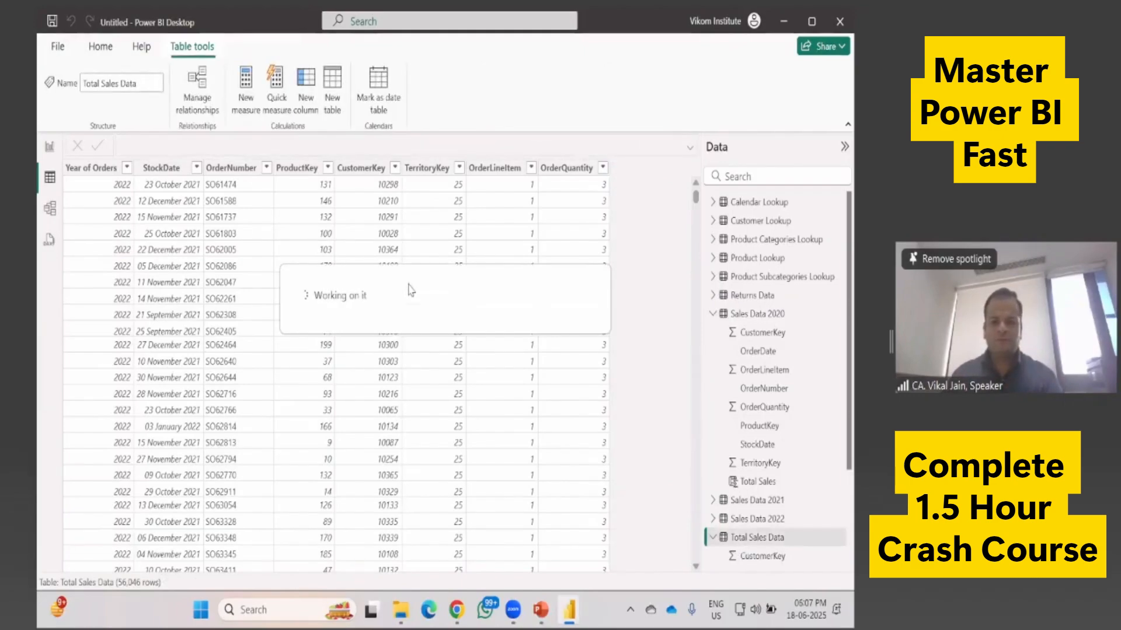
pyautogui.hotkey('alt', 'Tab')
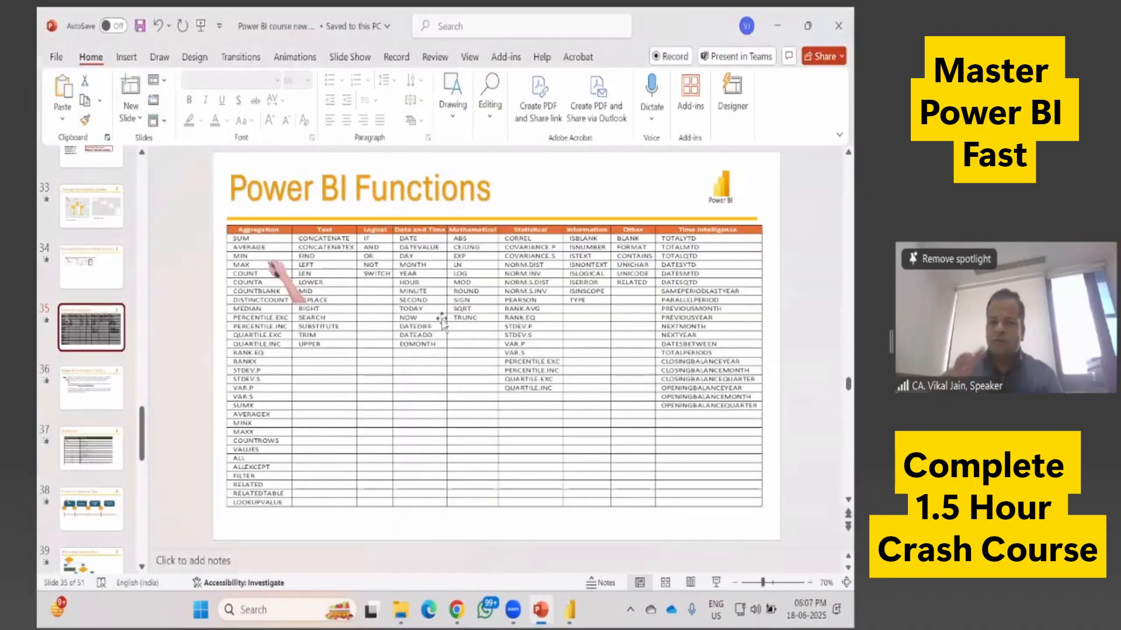
pyautogui.hotkey('alt', 'Tab')
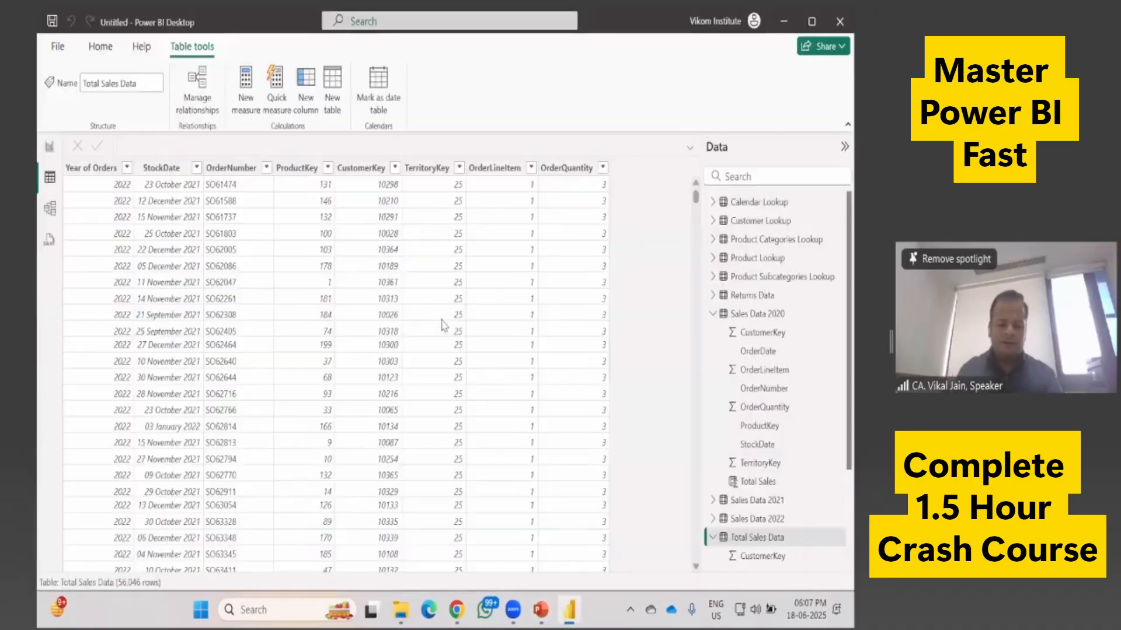
# Step: Launch Excel and create a blank workbook
pyautogui.press('super+r')
pyautogui.write('excel')
pyautogui.press('Return')
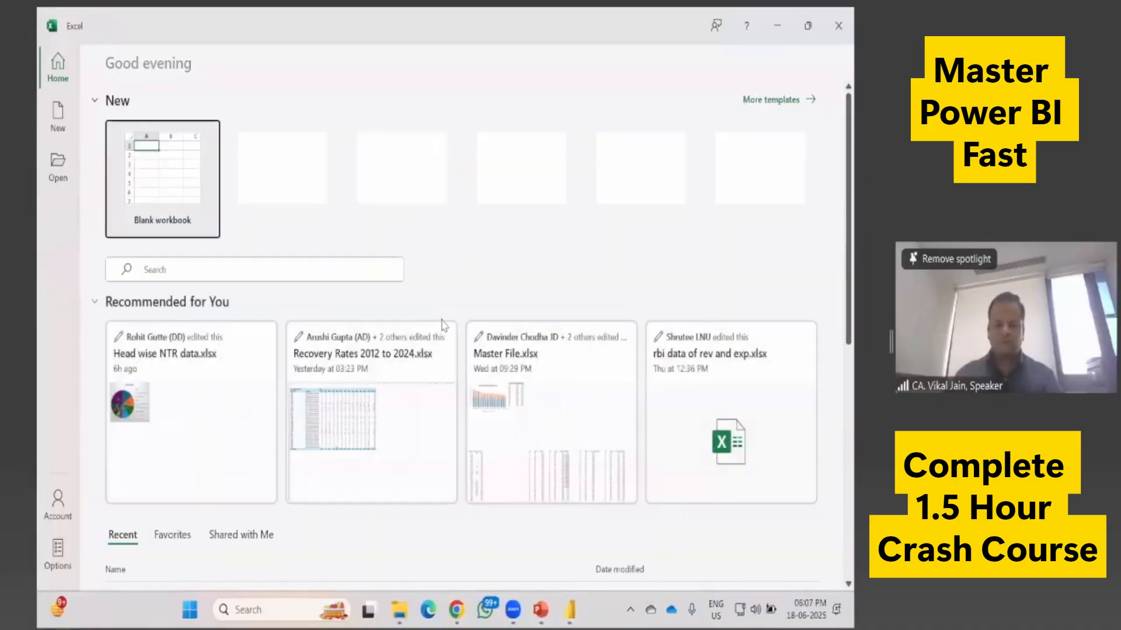
pyautogui.click(166, 179)
pyautogui.keyDown('ctrl'); pyautogui.scroll(3, 290, 349); pyautogui.keyUp('ctrl')
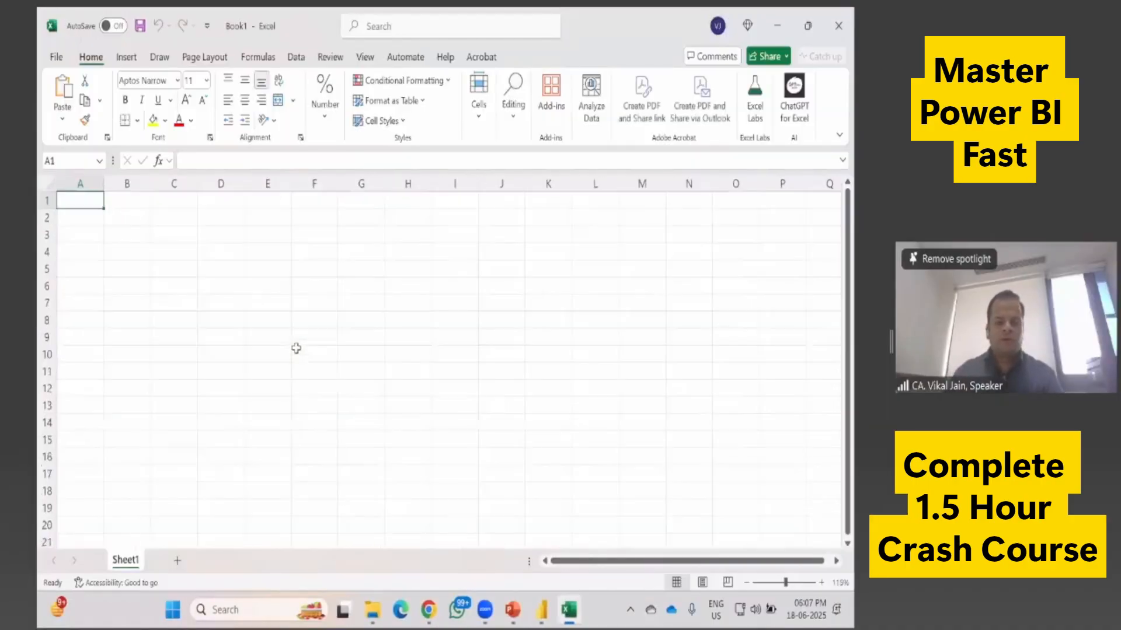
# Step: Enter the values 1, 2 and 3 in cells C3 to C5
pyautogui.click(209, 251)
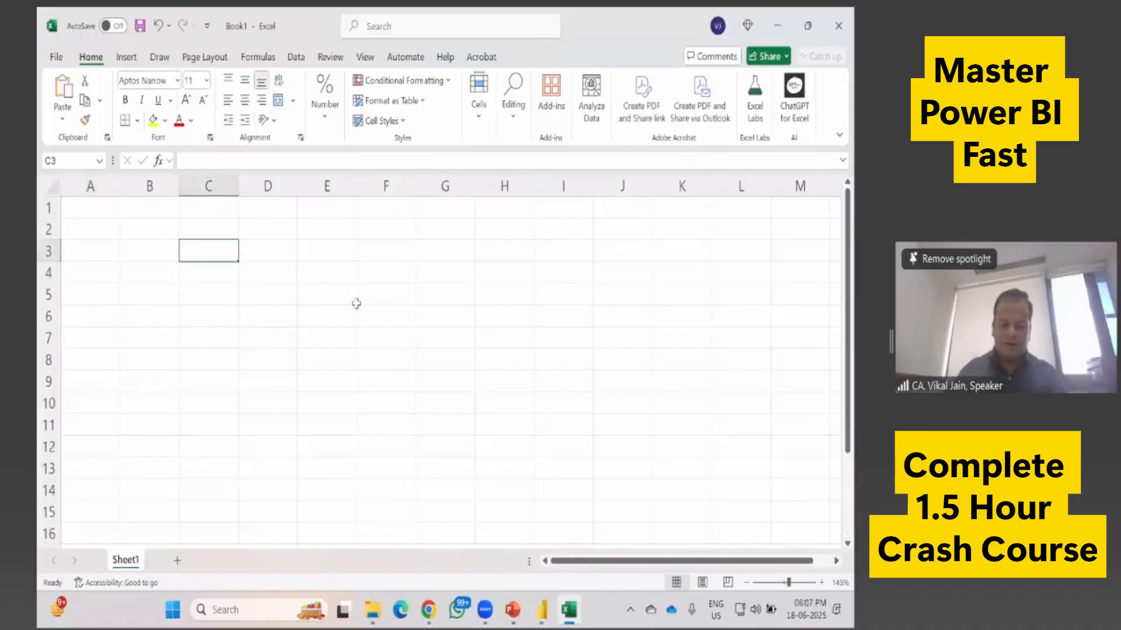
pyautogui.write('1')
pyautogui.press('Return')
pyautogui.write('2')
pyautogui.press('Return')
pyautogui.write('3')
pyautogui.press('Return')
pyautogui.press('Up')
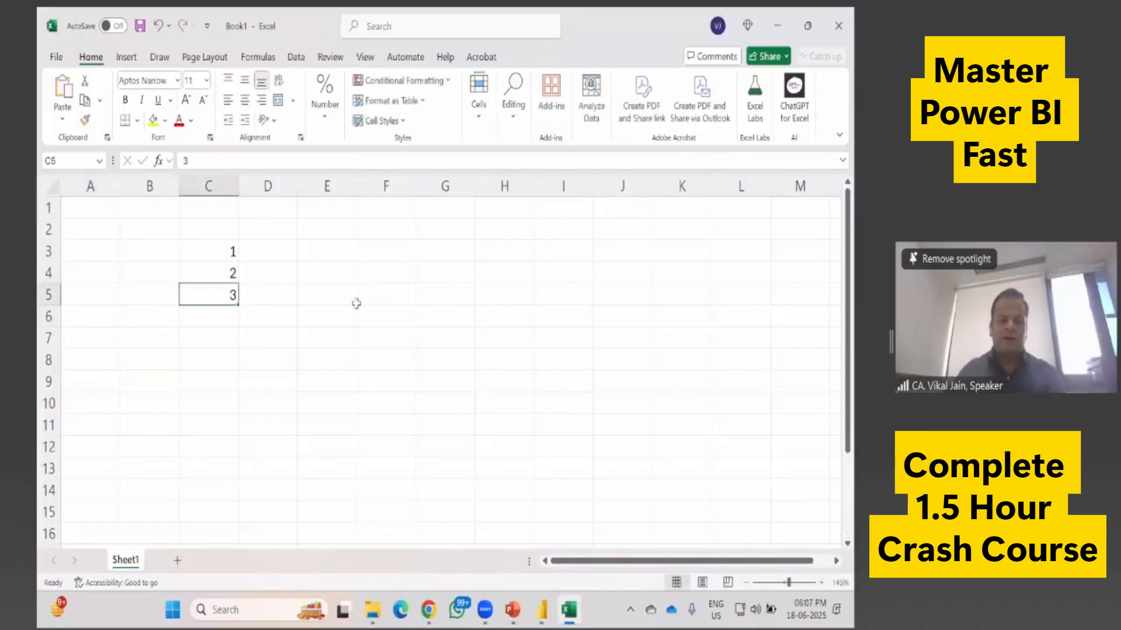
# Step: Enter the formula =C3*10 in D3 and fill it down to D5
pyautogui.press('Up')
pyautogui.press('Right')
pyautogui.press('Up')
pyautogui.write('=')
pyautogui.press('Left')
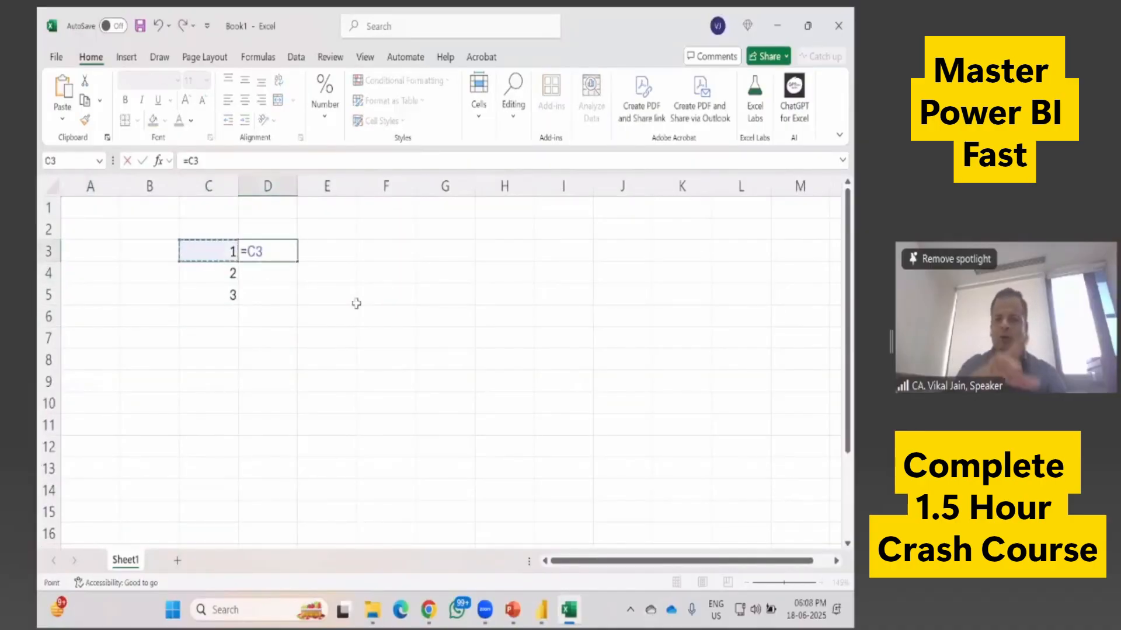
pyautogui.write('*10')
pyautogui.press('Return')
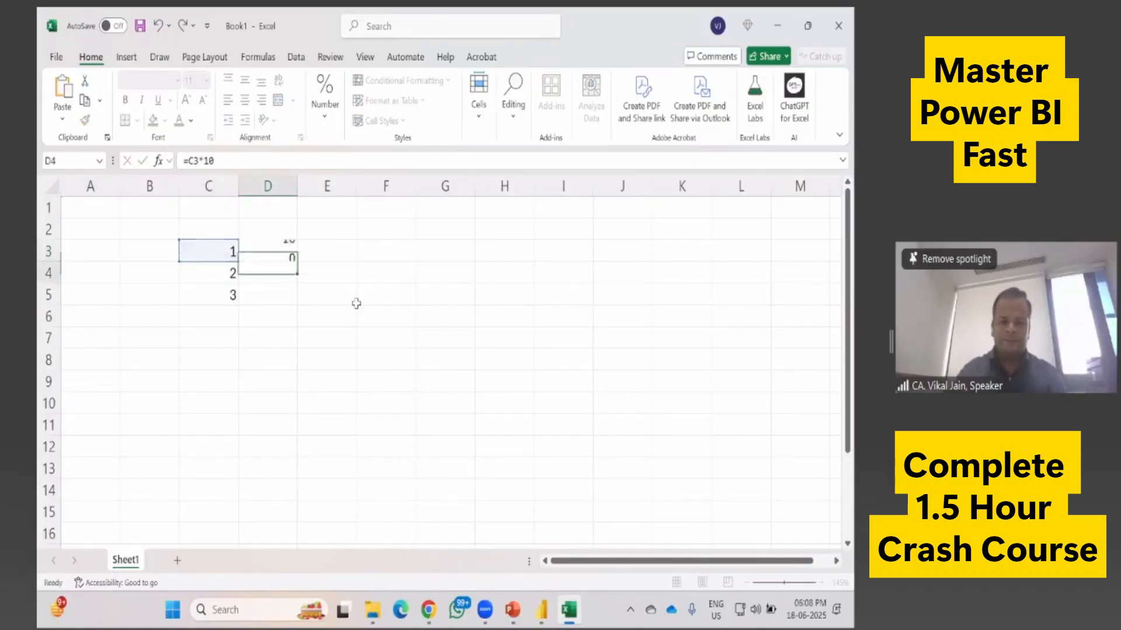
pyautogui.press('Up')
pyautogui.moveTo(297, 261); pyautogui.dragTo(298, 304)
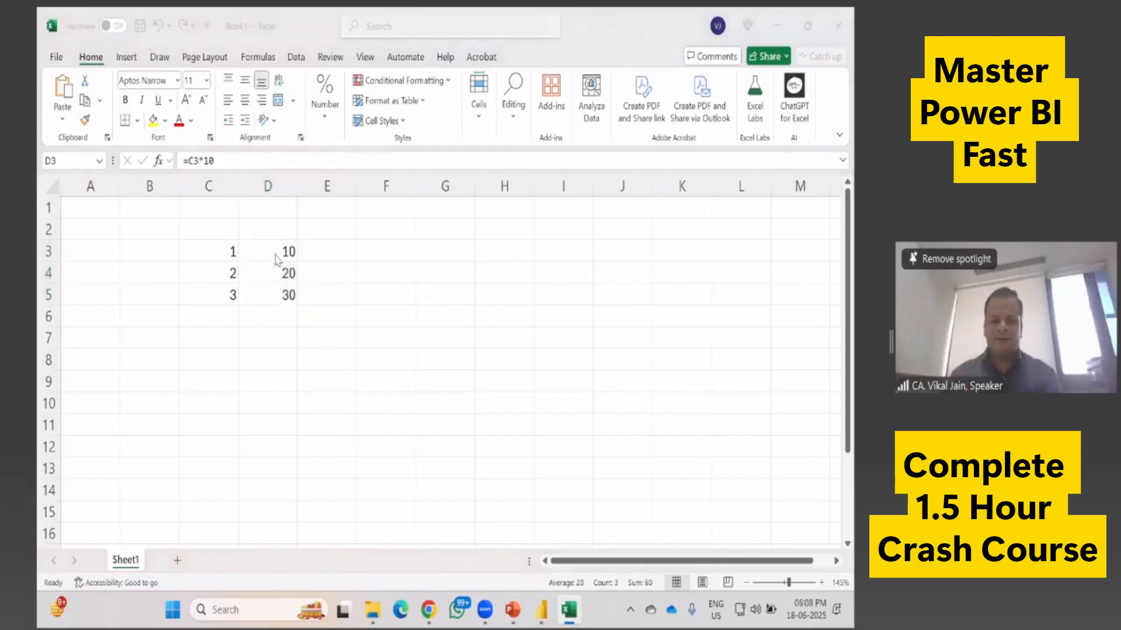
# Step: Switch to Power BI Desktop and add a calculated column to Total Sales Data with the formula Column = 'Total Sales Data'[OrderQuantity]*10
pyautogui.hotkey('alt', 'Tab')
pyautogui.press('Tab')
pyautogui.hotkey('alt', 'Tab')
pyautogui.press('Tab')
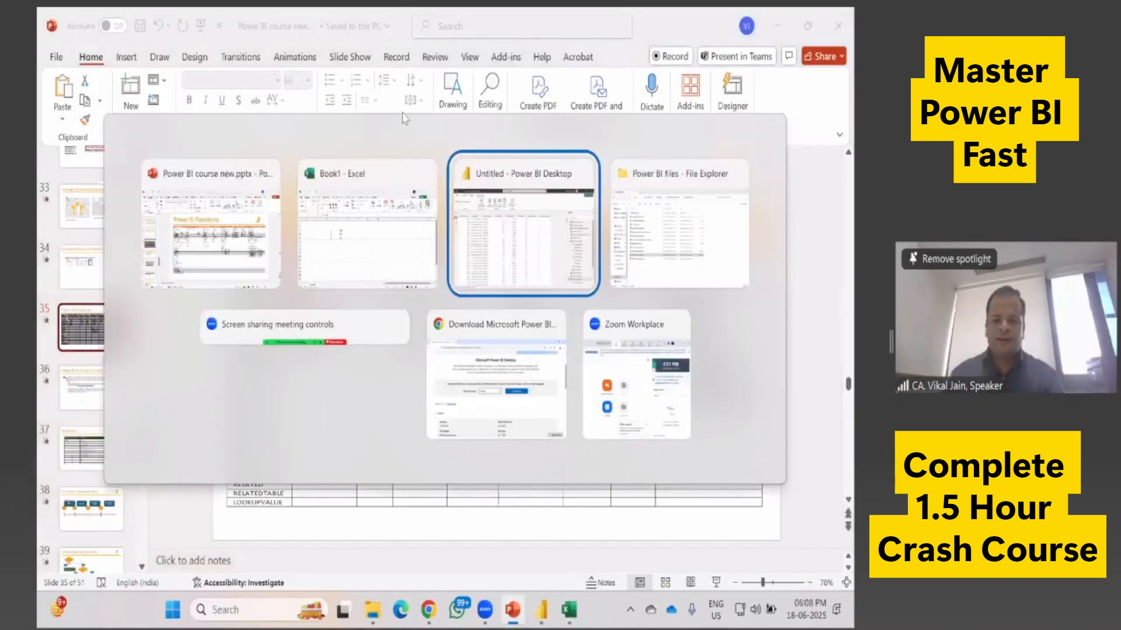
pyautogui.click(305, 109)
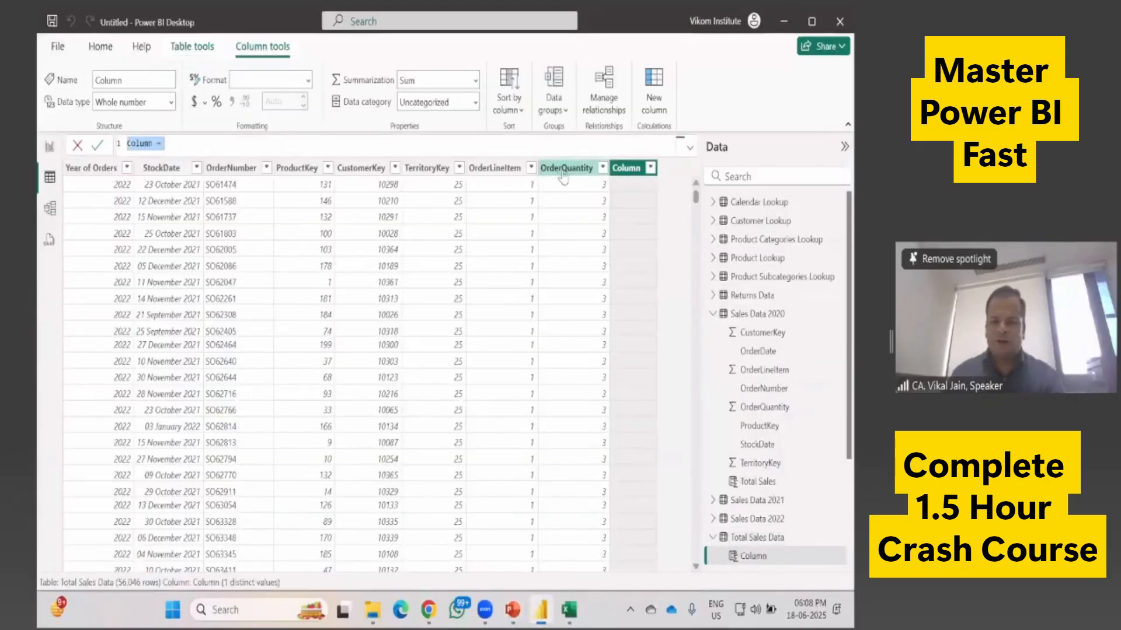
pyautogui.click(207, 148)
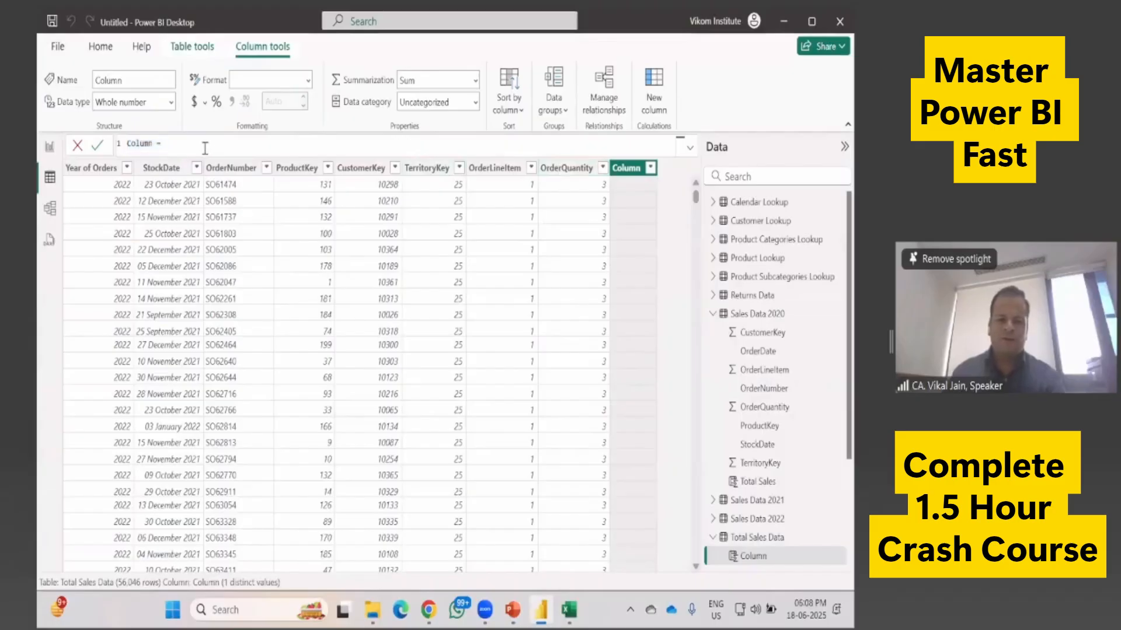
pyautogui.write('orde')
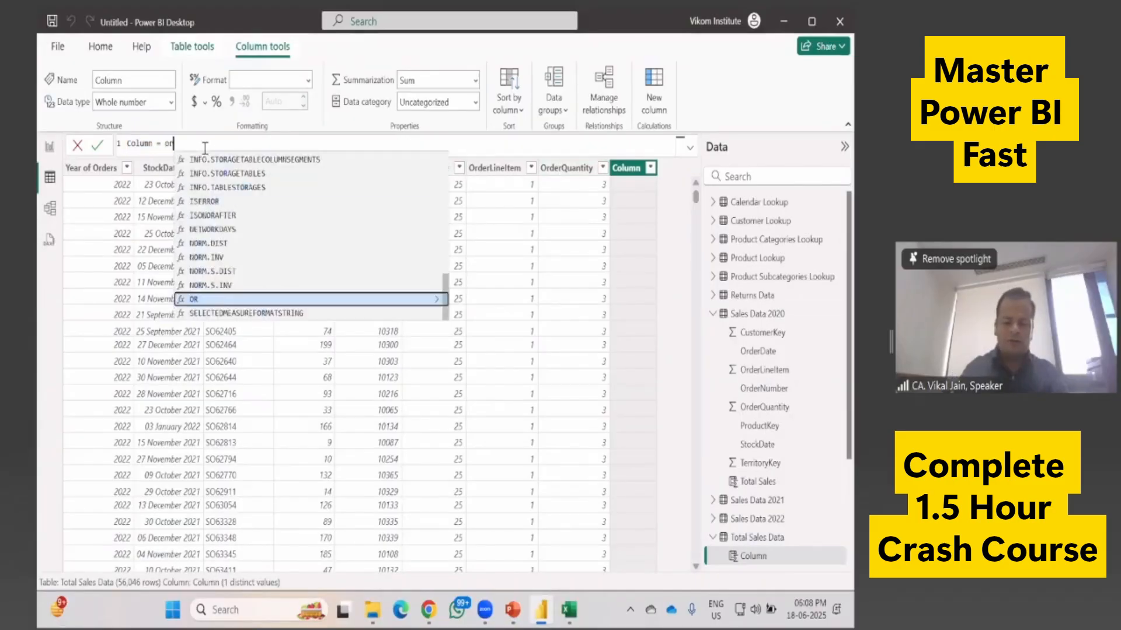
pyautogui.press('Down')
pyautogui.press('Down')
pyautogui.press('Tab')
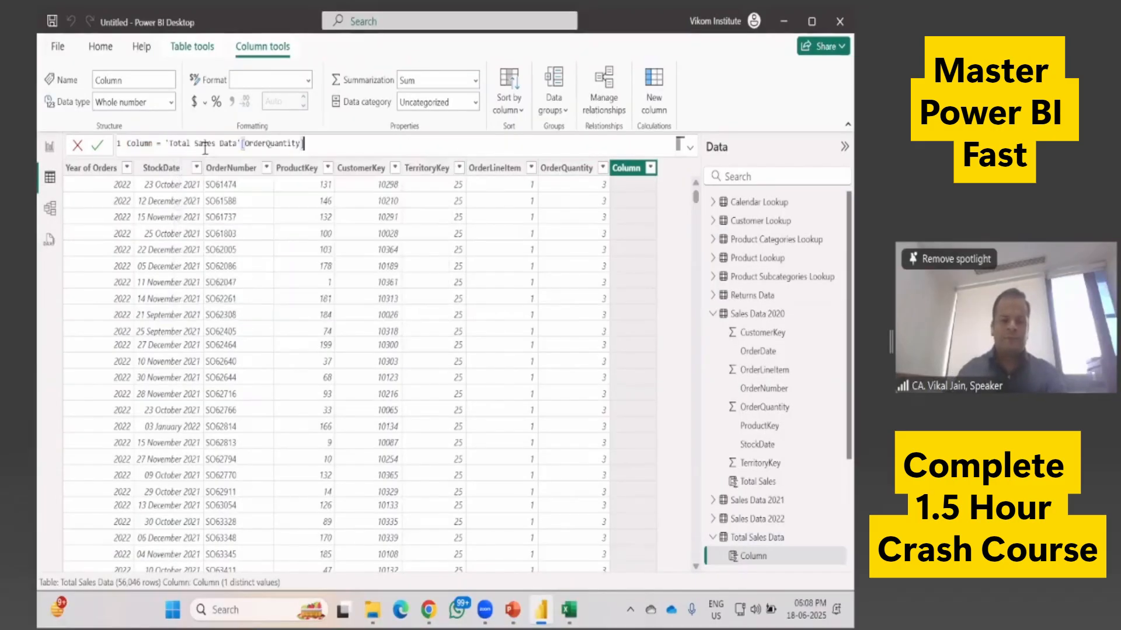
pyautogui.write('*10')
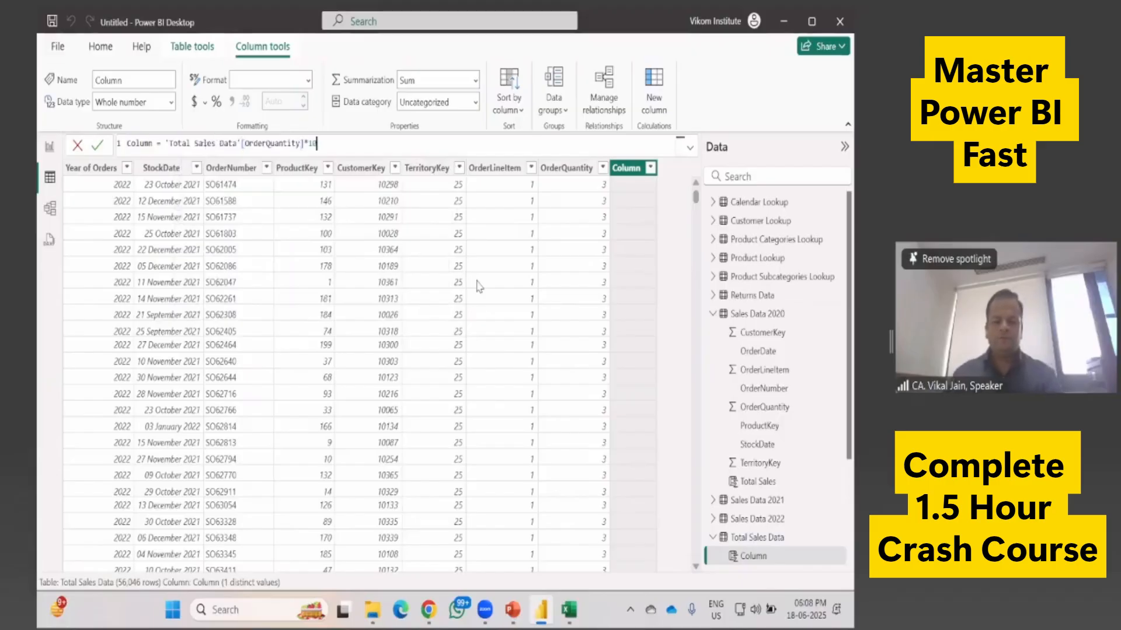
pyautogui.press('Return')
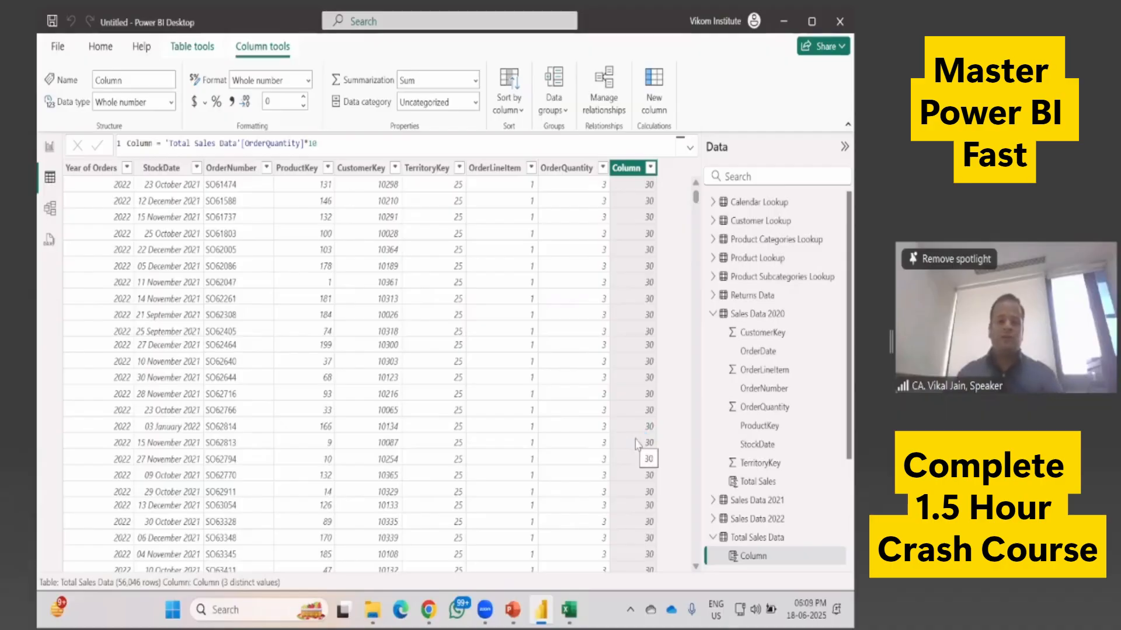
# Step: Switch to the Excel workbook and total C3:C5 in cell C6 with a SUM formula
pyautogui.hotkey('alt', 'Tab')
pyautogui.hotkey('alt', 'Tab')
pyautogui.press('Tab')
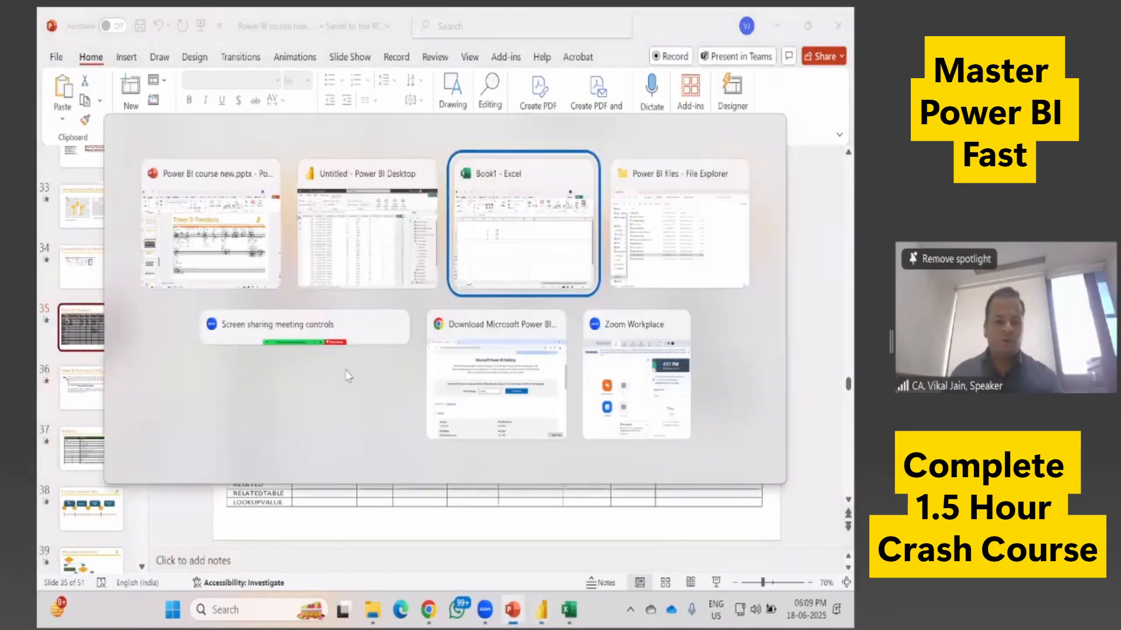
pyautogui.click(227, 320)
pyautogui.hotkey('alt', '=')
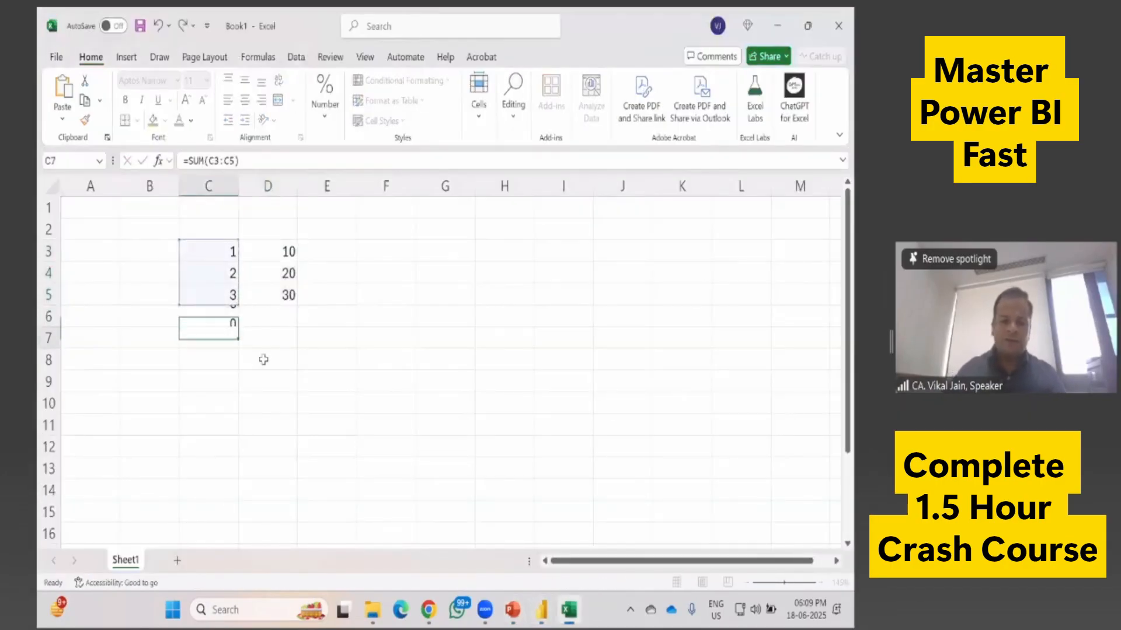
pyautogui.press('Return')
# Step: Compare the SUM formula in C6 with the row formulas in D3:D5, and switch back to Power BI Desktop
pyautogui.click(229, 321)
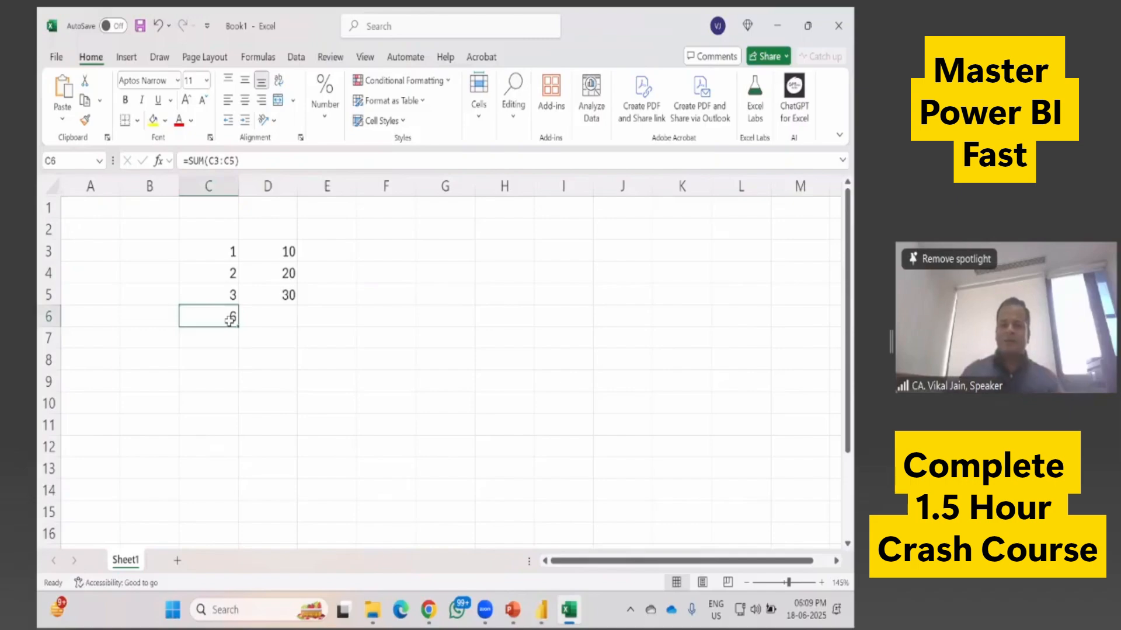
pyautogui.moveTo(260, 252); pyautogui.dragTo(262, 292)
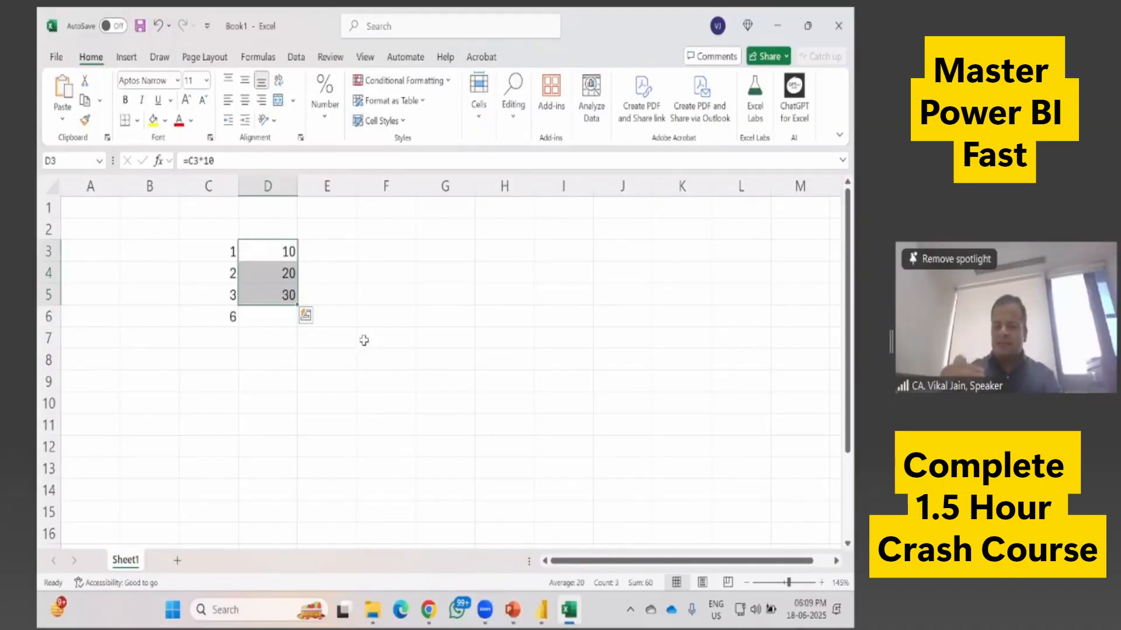
pyautogui.click(234, 322)
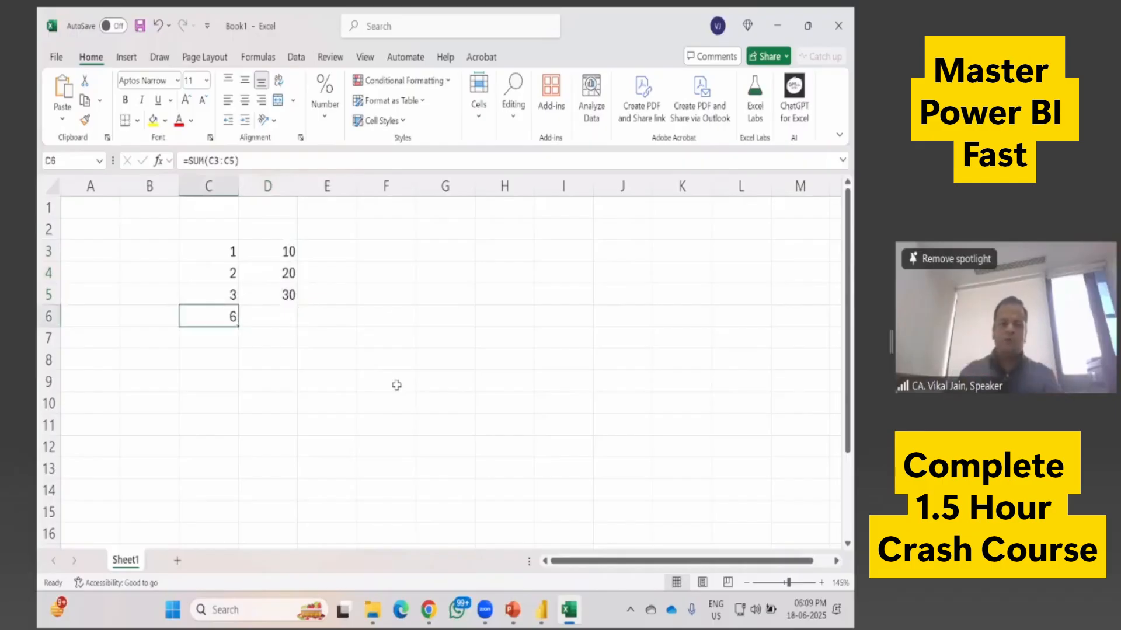
pyautogui.hotkey('alt', 'Tab')
pyautogui.hotkey('alt', 'Tab')
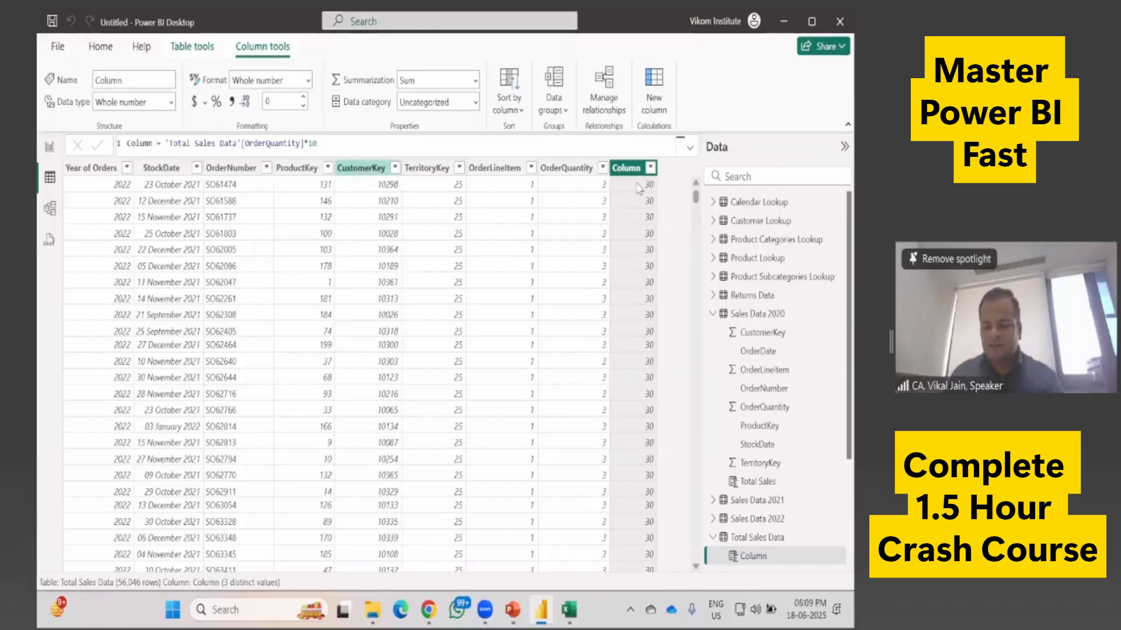
# Step: Delete the calculated column named Column from the Total Sales Data table
pyautogui.click(101, 46)
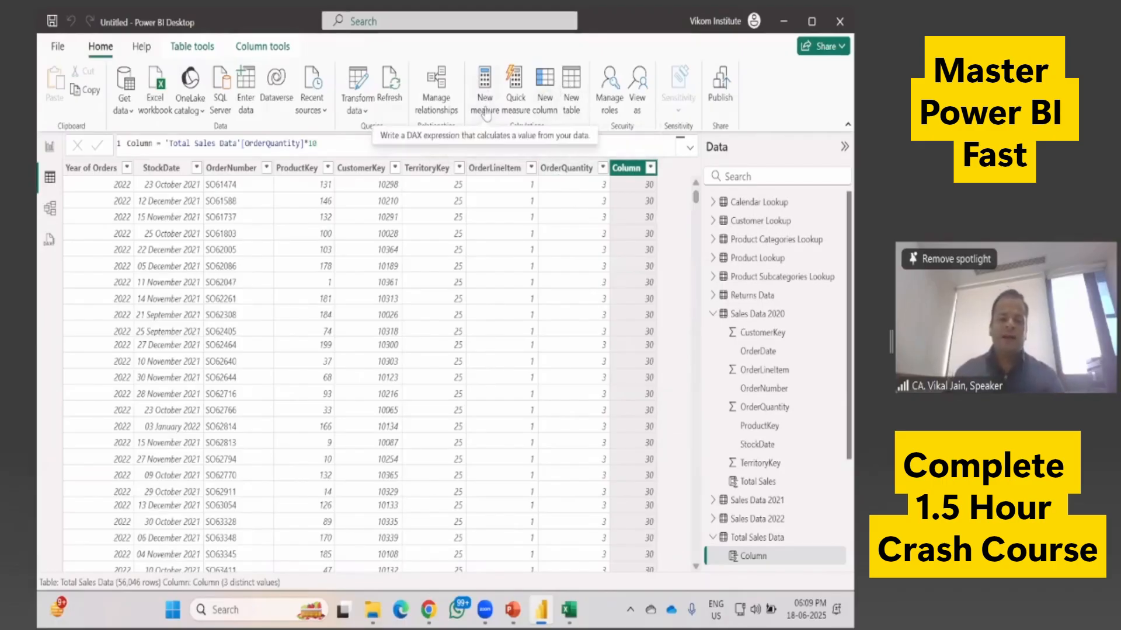
pyautogui.rightClick(628, 171)
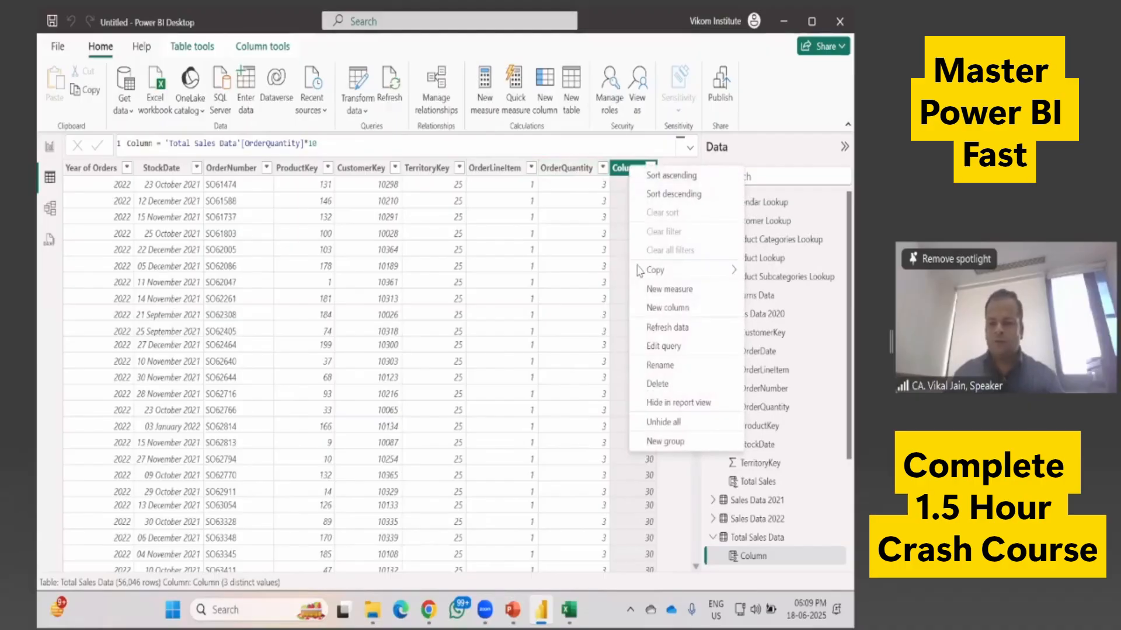
pyautogui.click(656, 385)
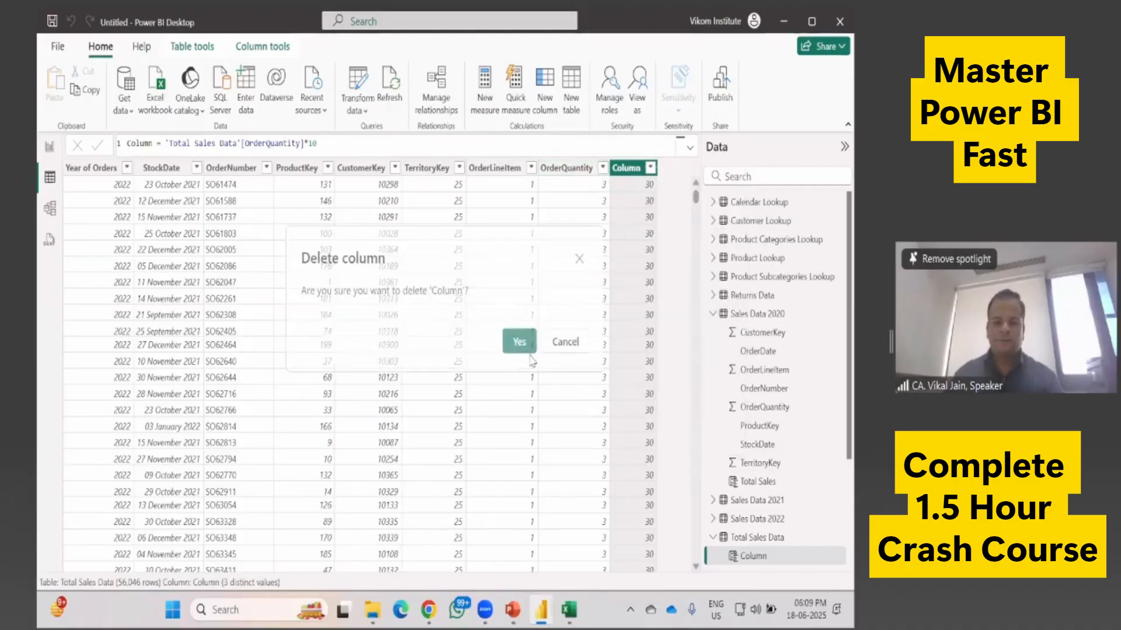
pyautogui.click(513, 338)
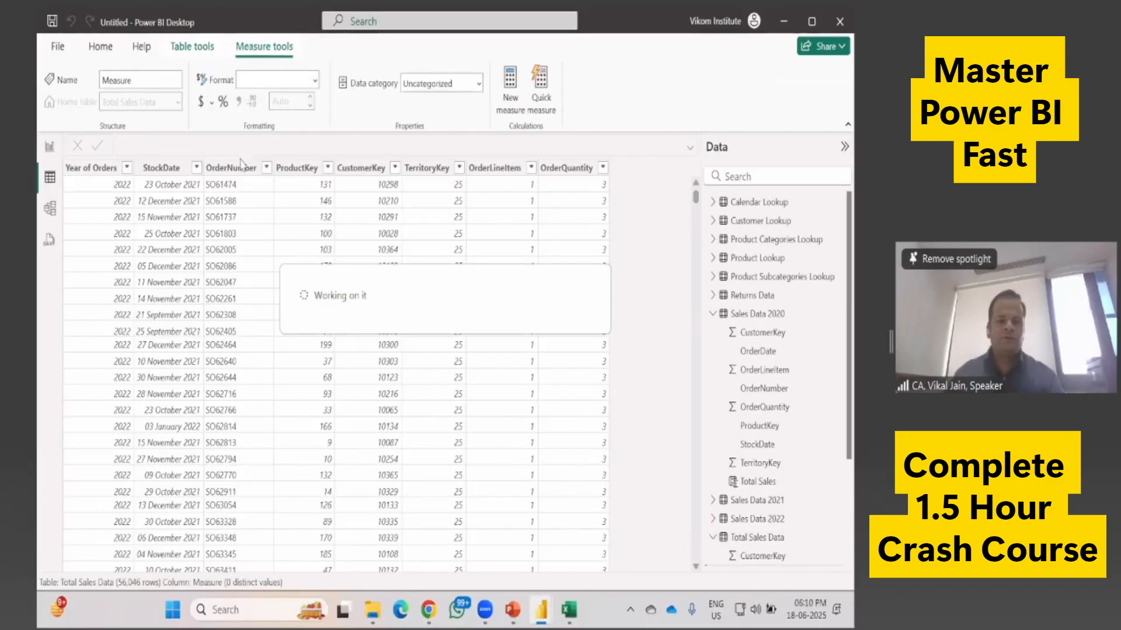
# Step: Create a measure in Total Sales Data with the formula Totalorderqty = SUM('Sales Data 2020'[OrderQuantity])
pyautogui.click(157, 146)
pyautogui.hotkey('ctrl', 'shift', 'Left')
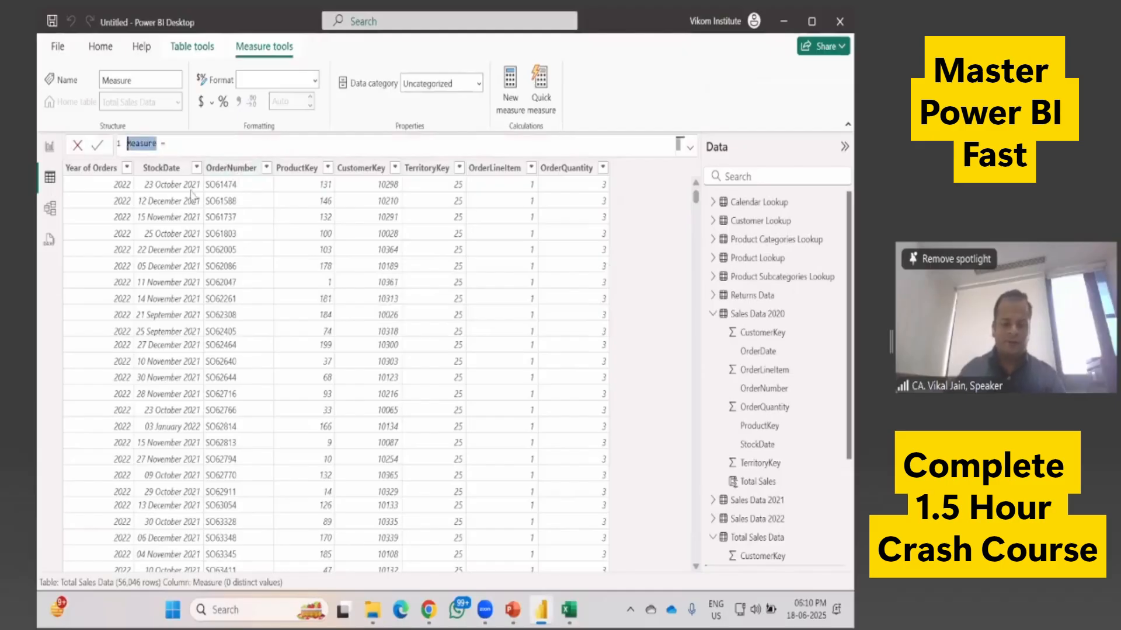
pyautogui.write('T')
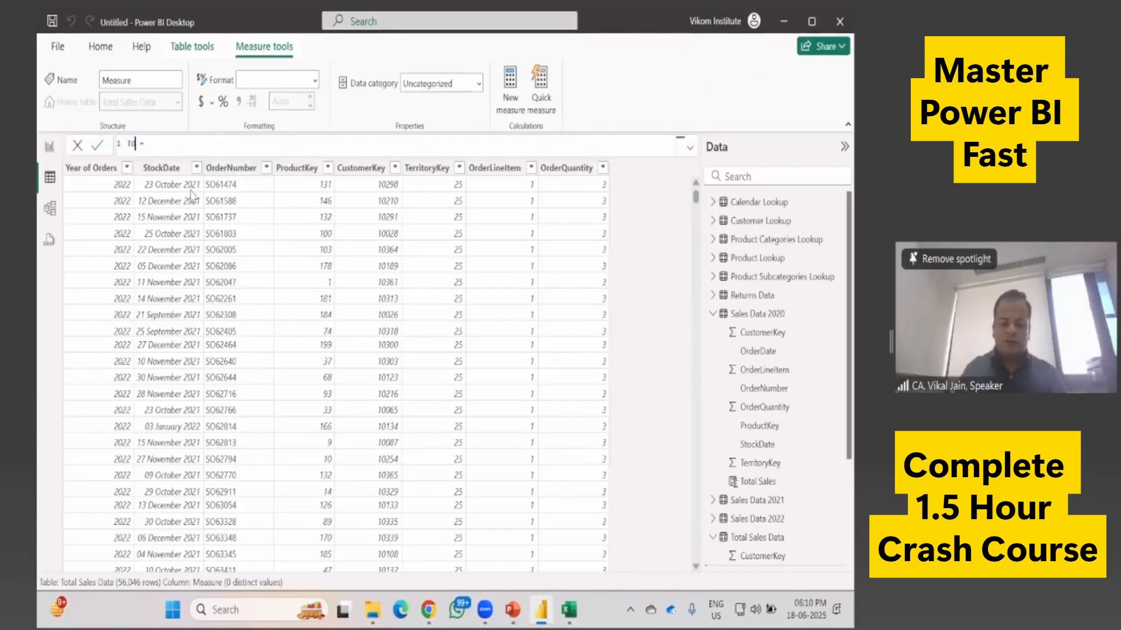
pyautogui.write('otalorderqty')
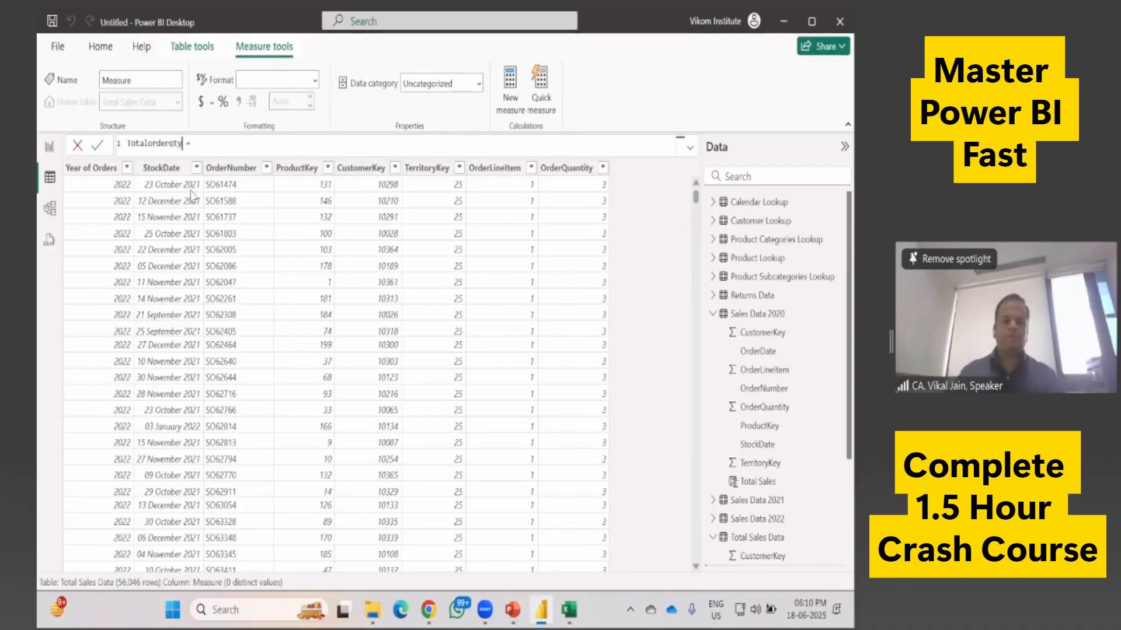
pyautogui.click(245, 148)
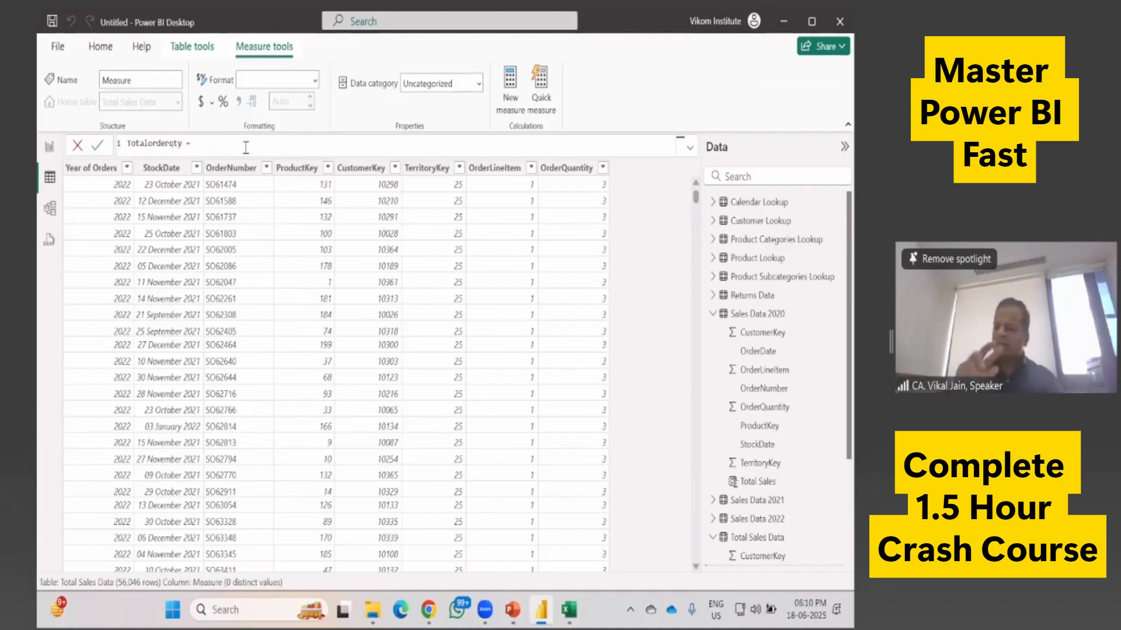
pyautogui.write('SUM(')
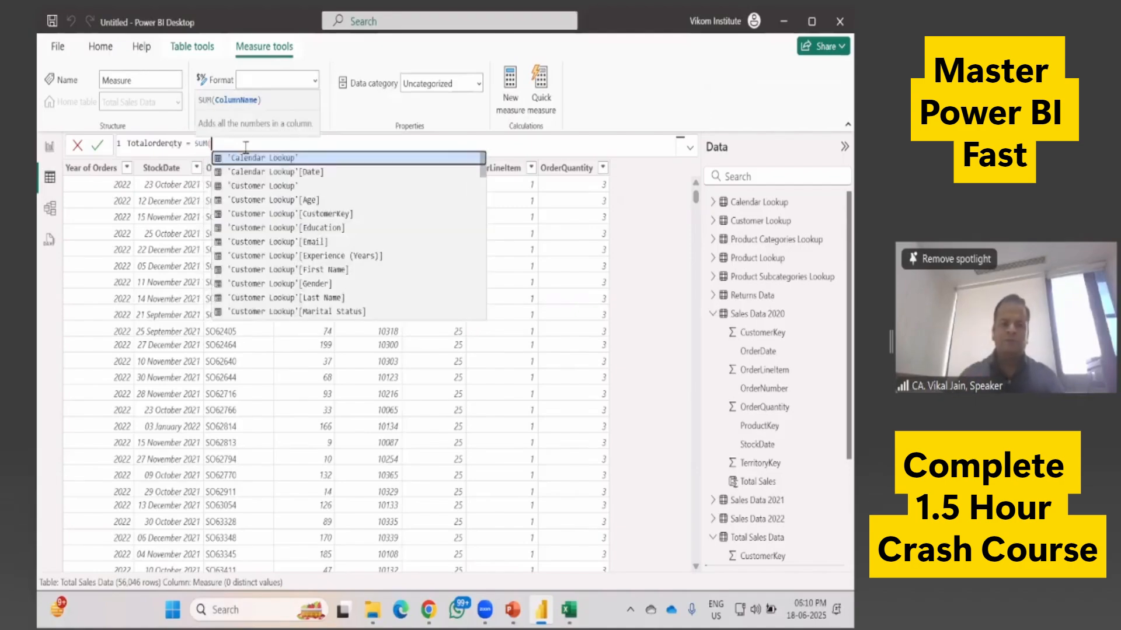
pyautogui.write('order')
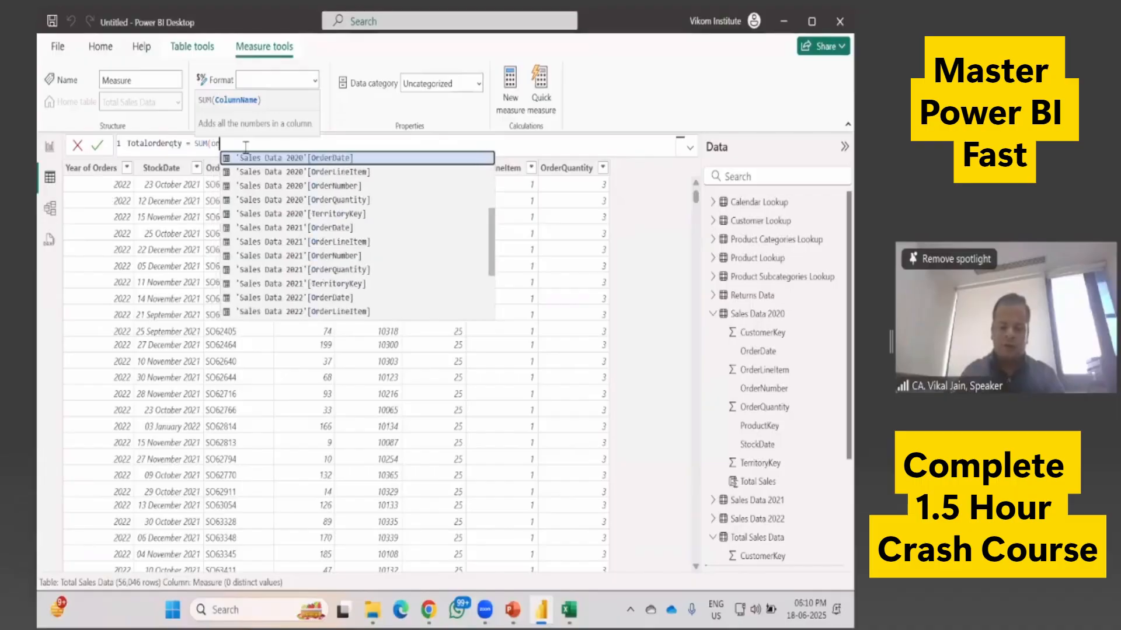
pyautogui.press('Down')
pyautogui.press('Down')
pyautogui.press('Down')
pyautogui.press('Tab')
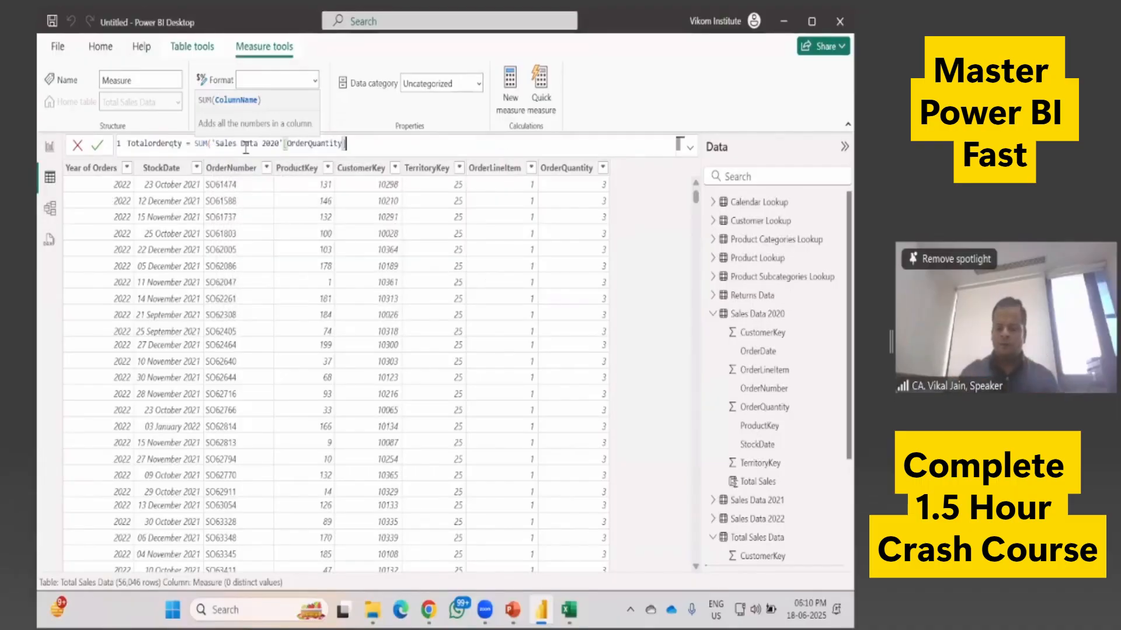
pyautogui.write(')')
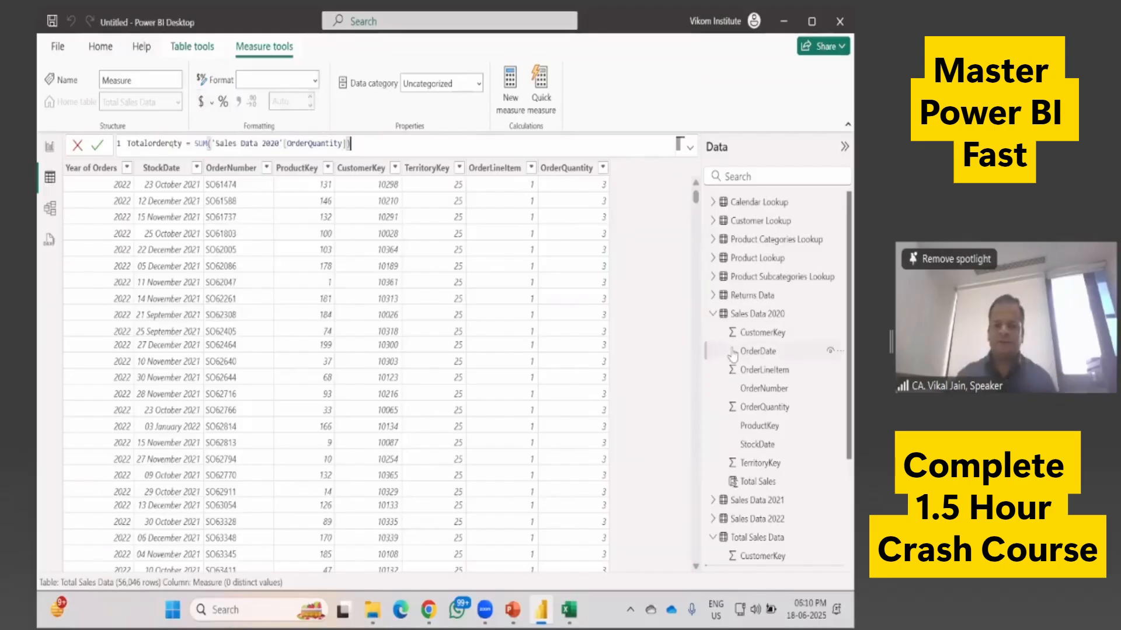
pyautogui.press('Return')
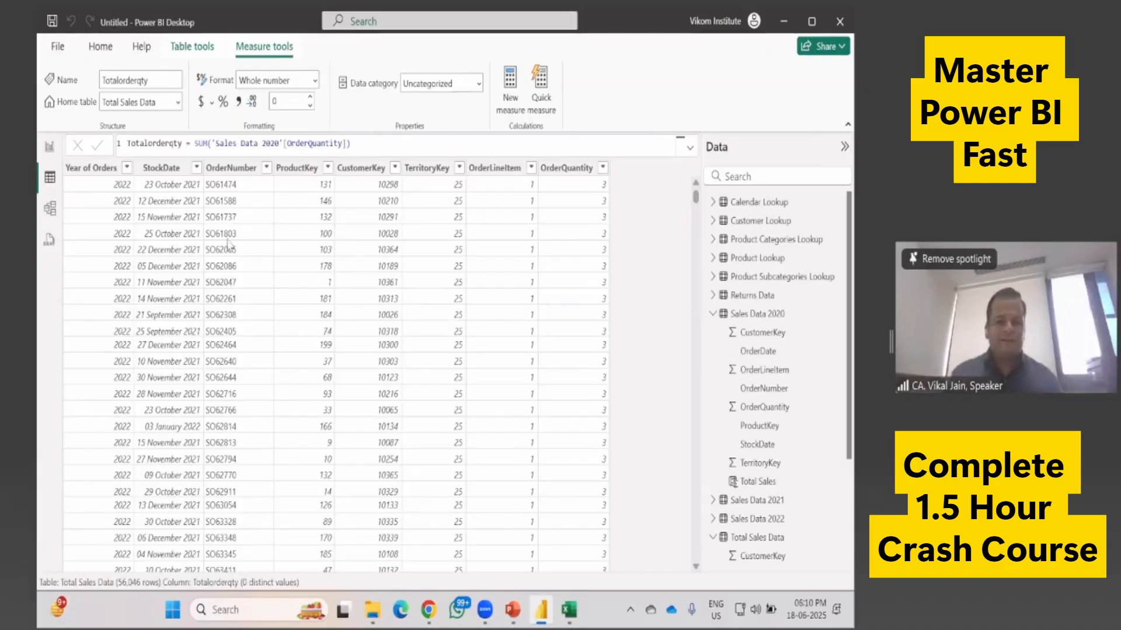
# Step: Add a card visual to the report page beside the Sum of Total Sales card, showing the Totalorderqty measure
pyautogui.click(50, 146)
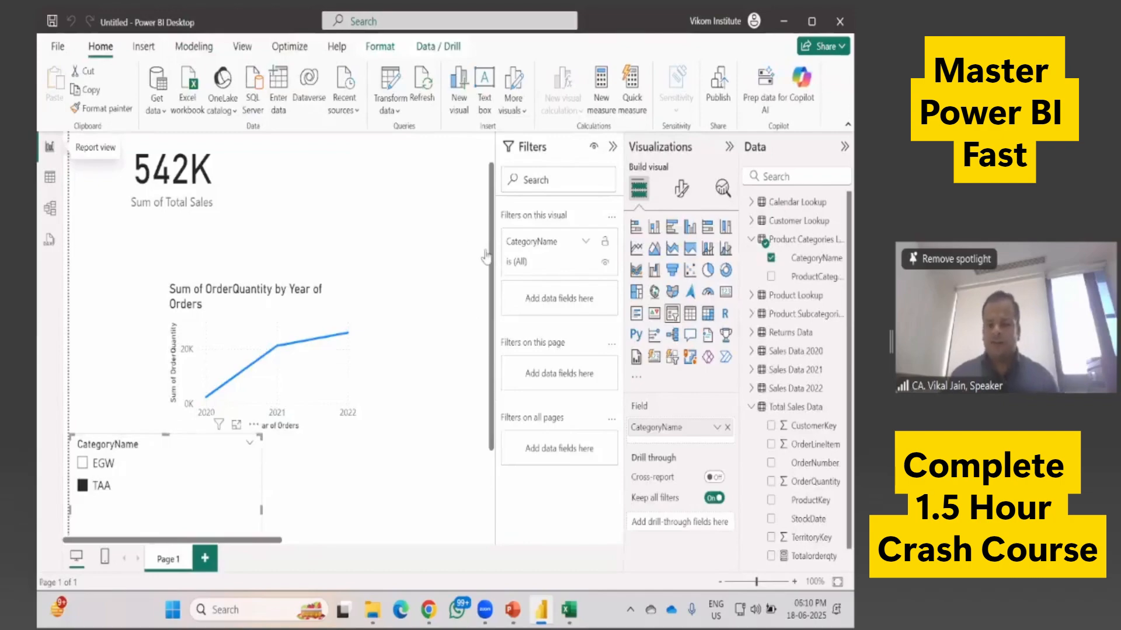
pyautogui.click(724, 295)
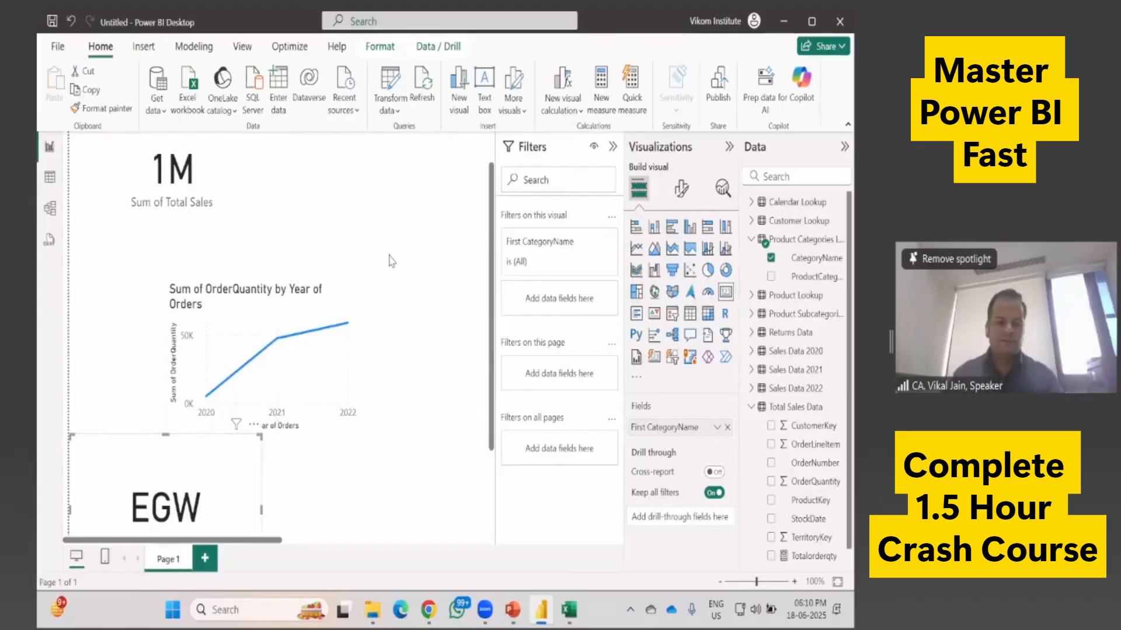
pyautogui.hotkey('ctrl', 'z')
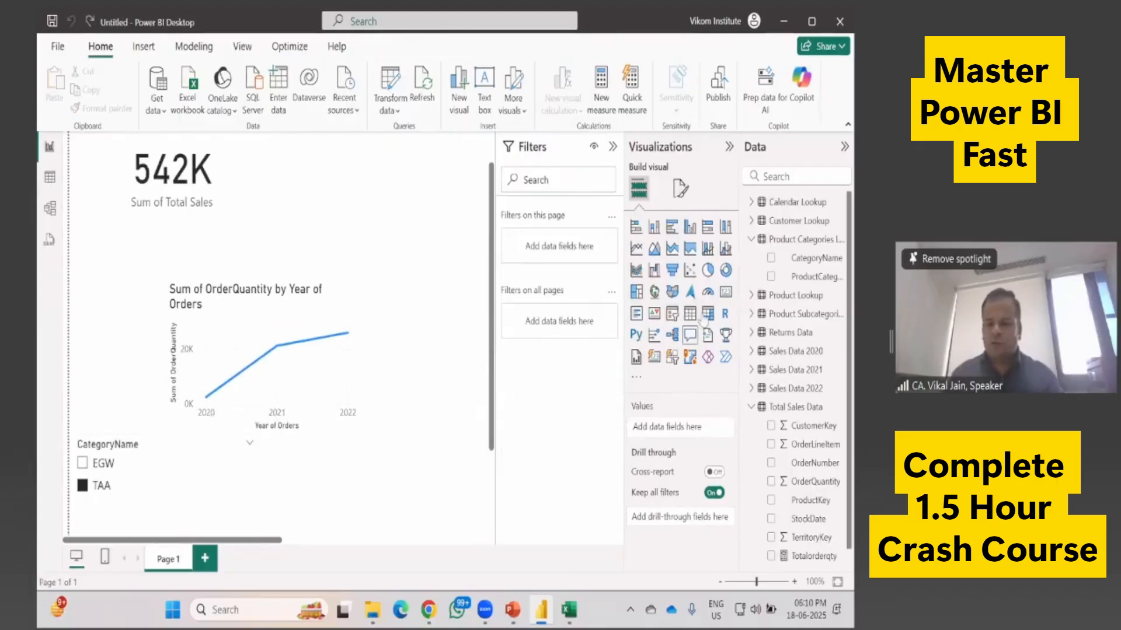
pyautogui.click(725, 296)
pyautogui.moveTo(124, 315); pyautogui.dragTo(393, 213)
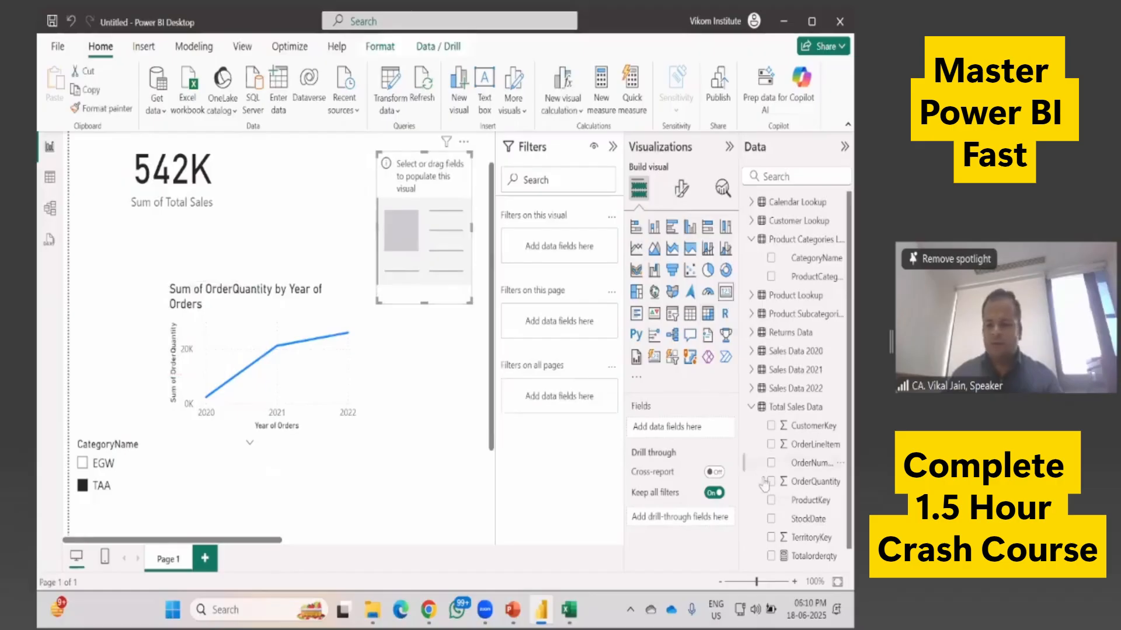
pyautogui.scroll(-1, 808, 540)
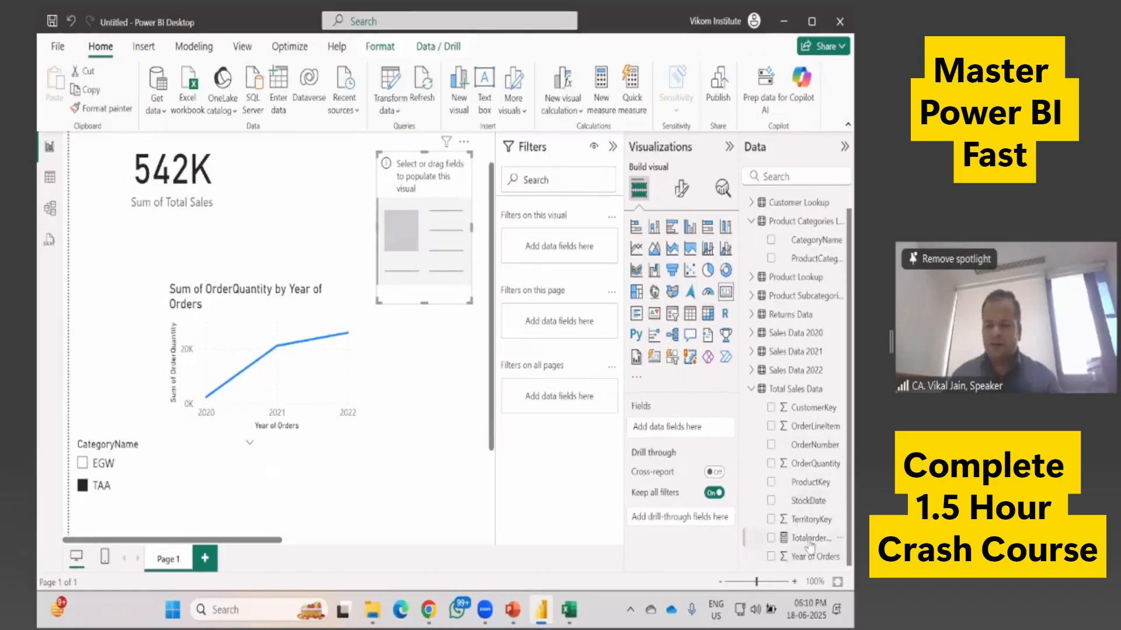
pyautogui.moveTo(810, 546); pyautogui.dragTo(445, 237)
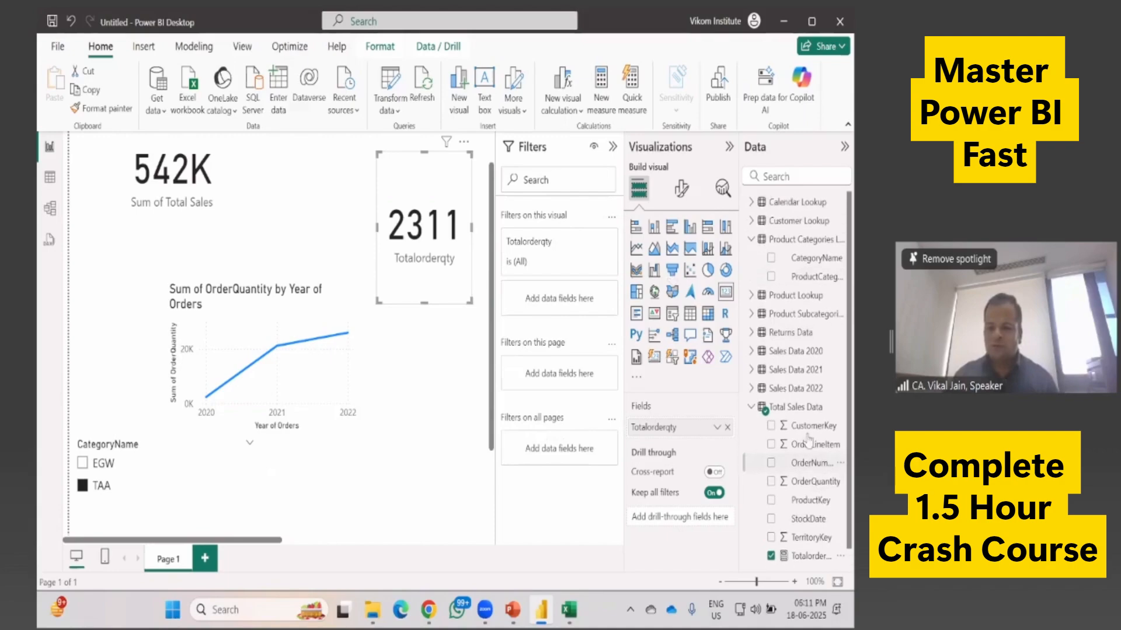
# Step: Expand the Sales Data 2020 fields and check the OrderQuantity column in the Total Sales Data table
pyautogui.scroll(1, 808, 440)
pyautogui.click(751, 351)
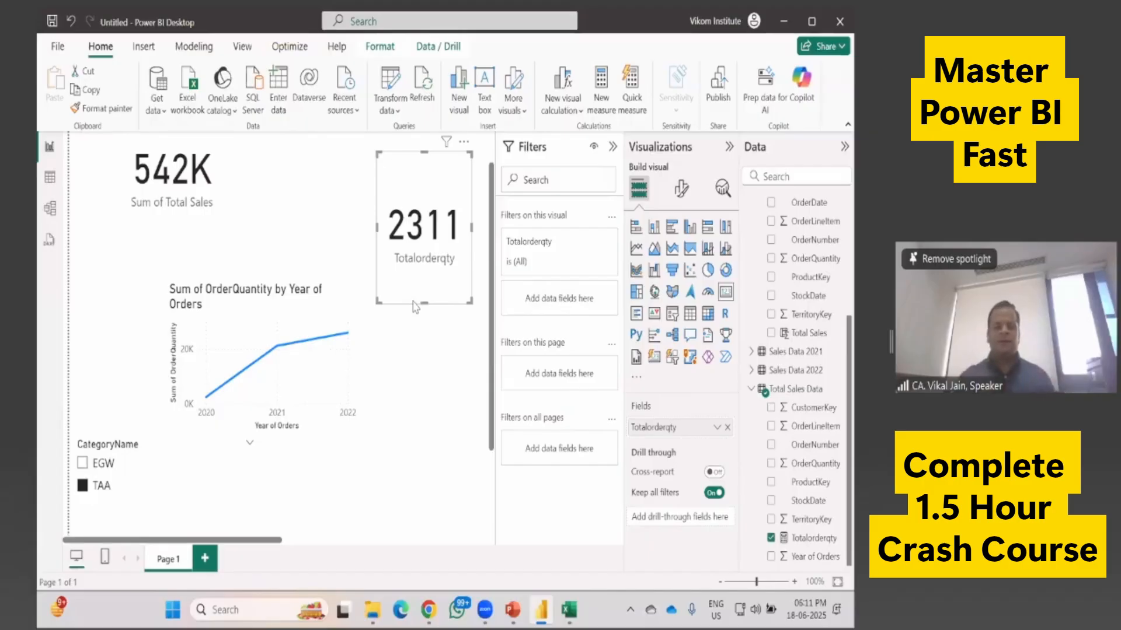
pyautogui.click(51, 185)
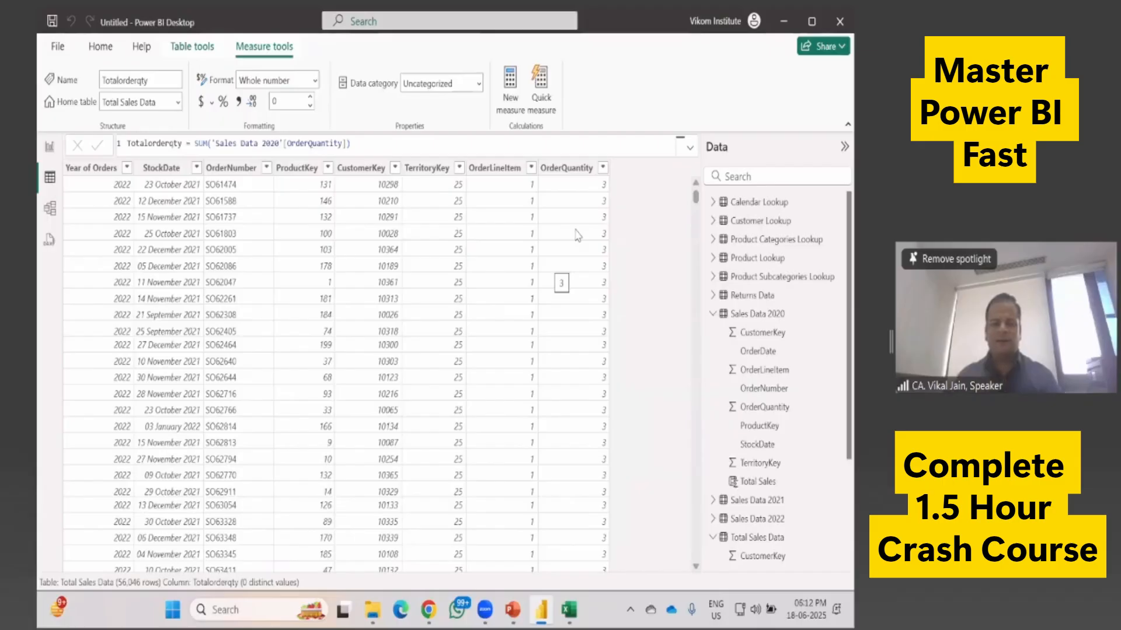
# Step: Return to the report page and move the Totalorderqty card closer to the Sum of Total Sales card
pyautogui.click(50, 147)
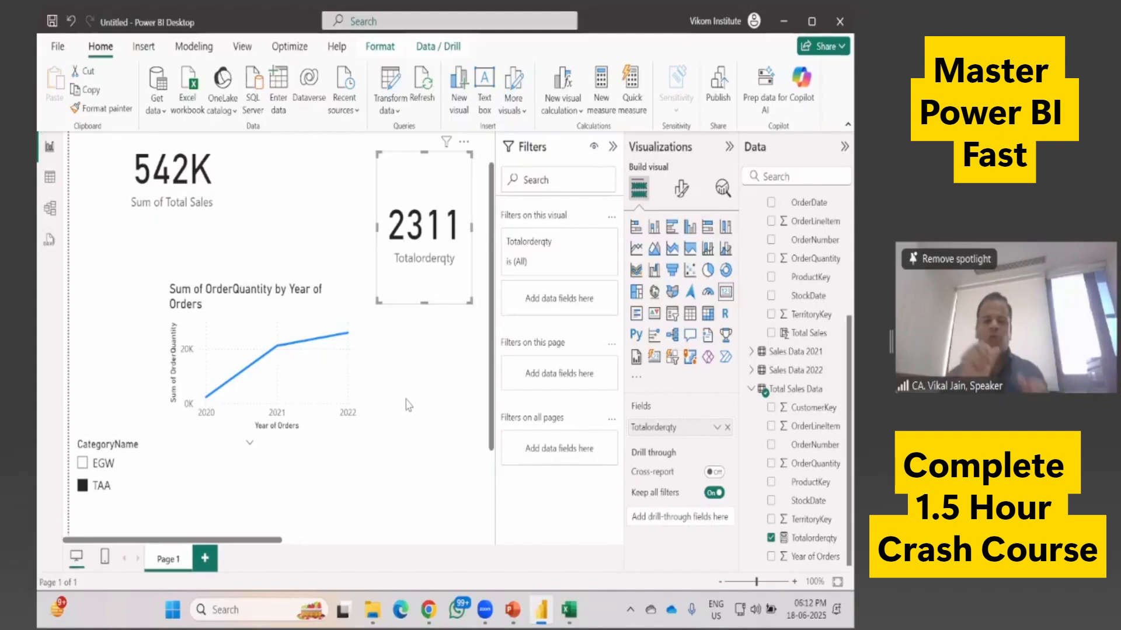
pyautogui.moveTo(415, 175); pyautogui.dragTo(320, 134)
pyautogui.moveTo(339, 181); pyautogui.dragTo(355, 176)
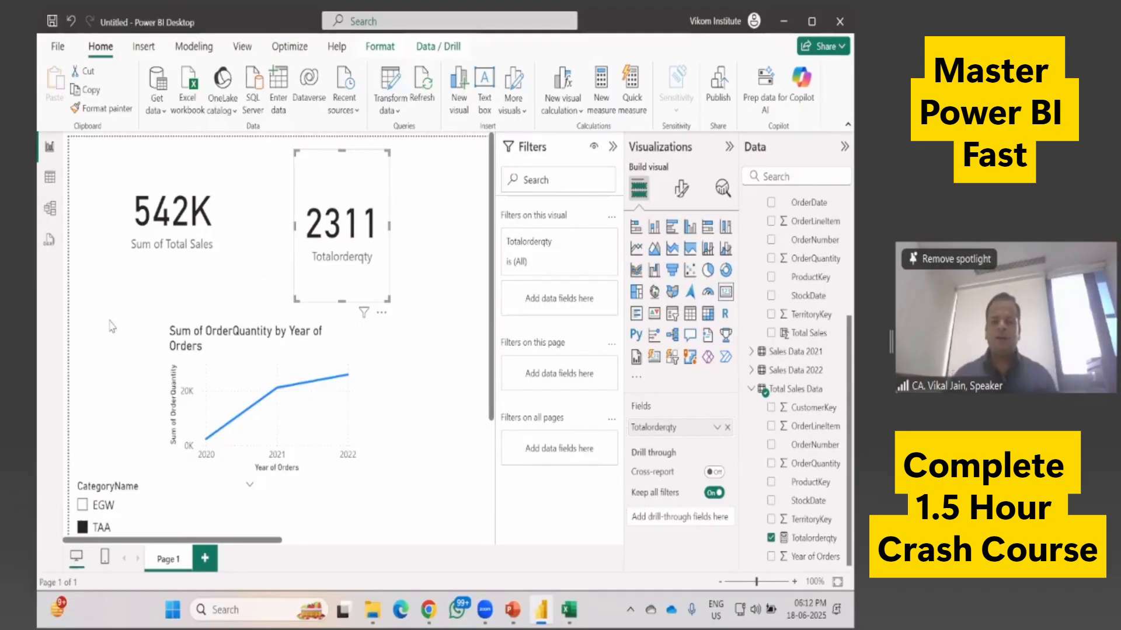
# Step: Review the table list in the data table view and expand Returns Data to see its fields
pyautogui.click(50, 177)
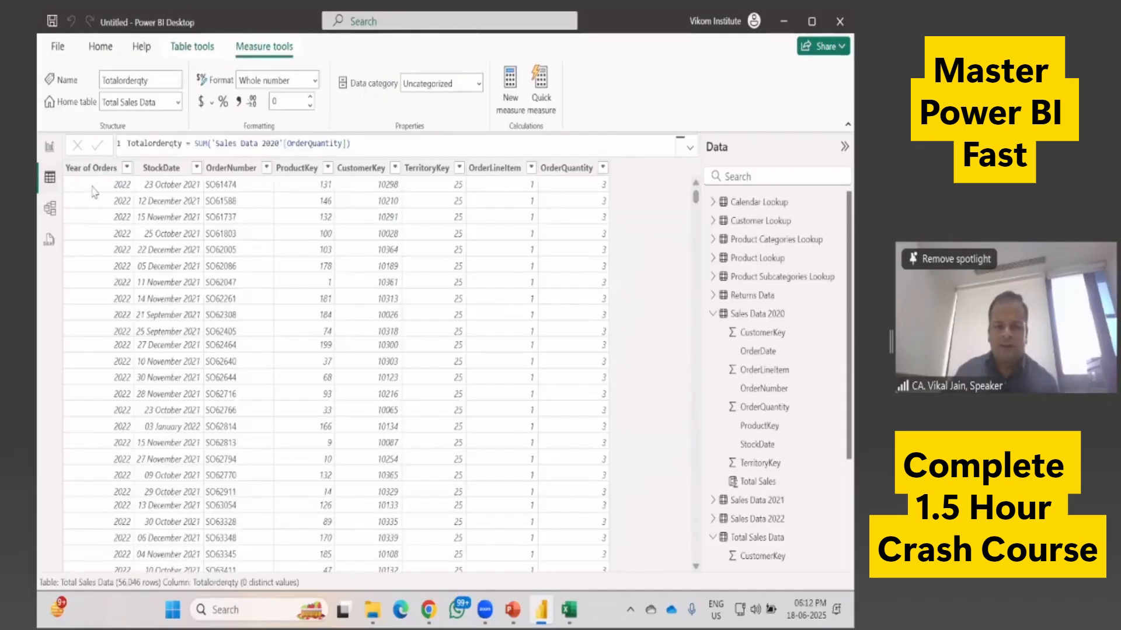
pyautogui.scroll(-3, 761, 502)
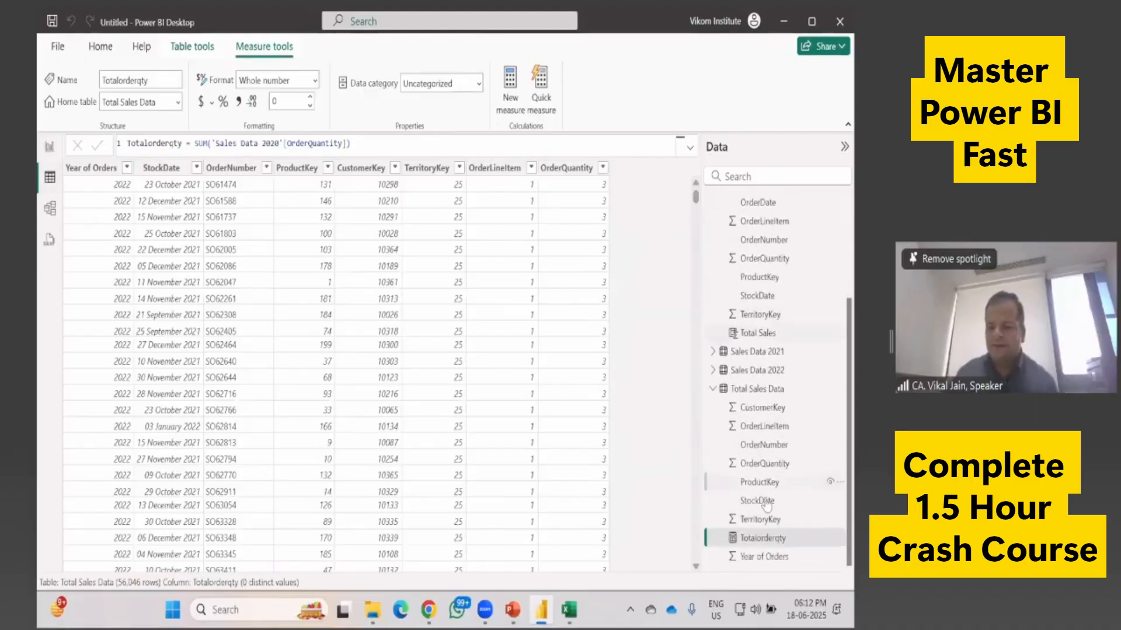
pyautogui.scroll(3, 759, 408)
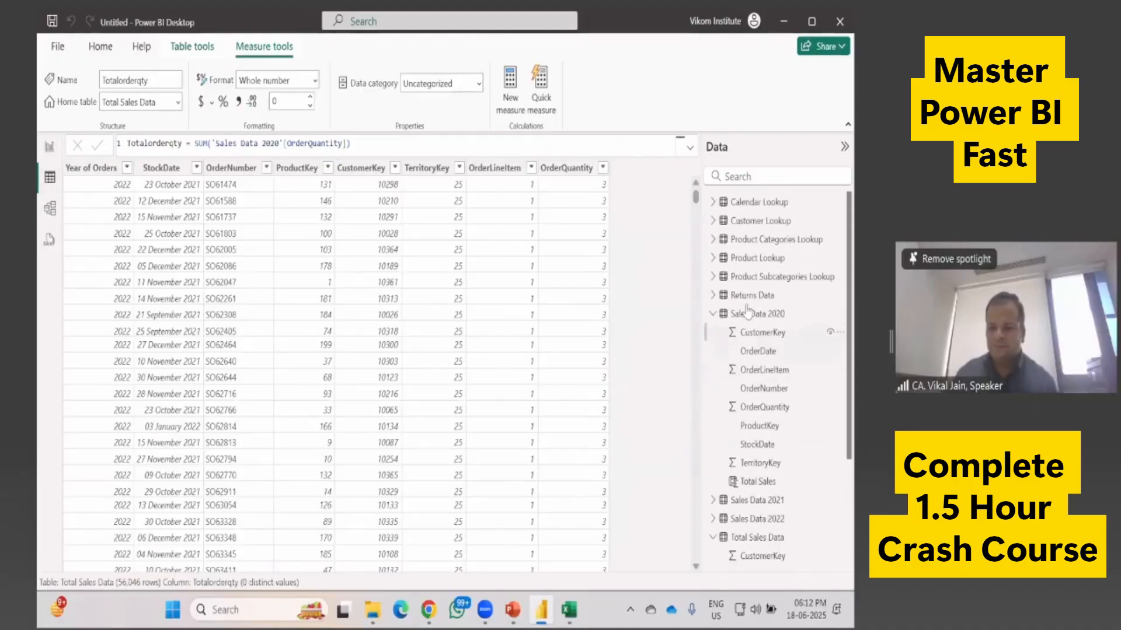
pyautogui.click(712, 297)
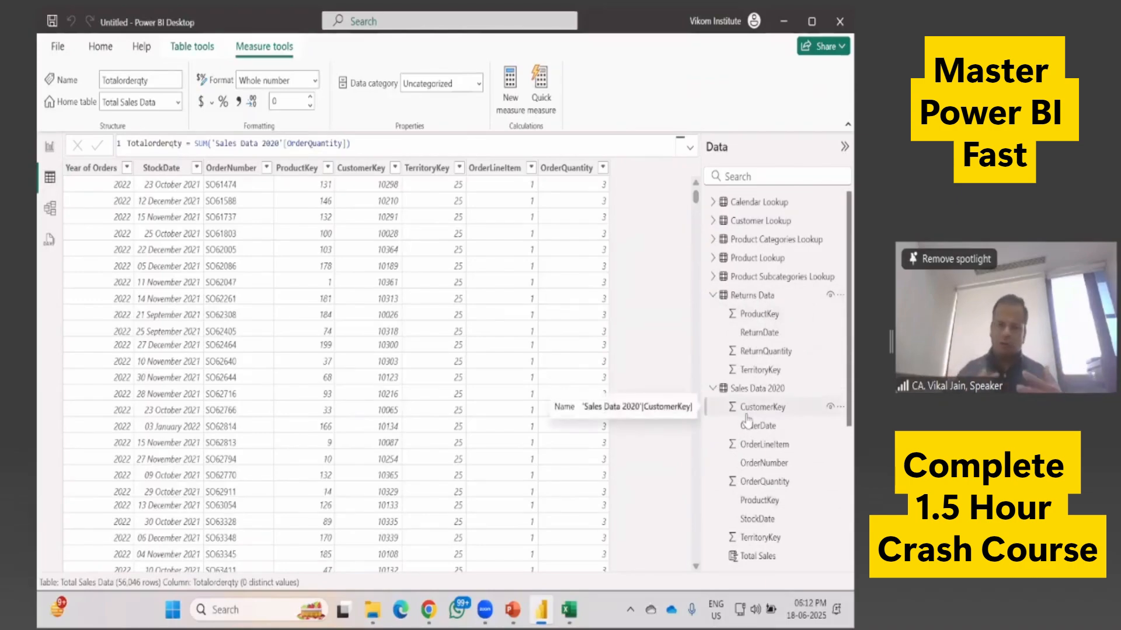
# Step: Create an active many-to-one relationship from Returns Data[ProductKey] to Product Lookup[ProductKey] in the model, with single cross-filter direction
pyautogui.click(50, 208)
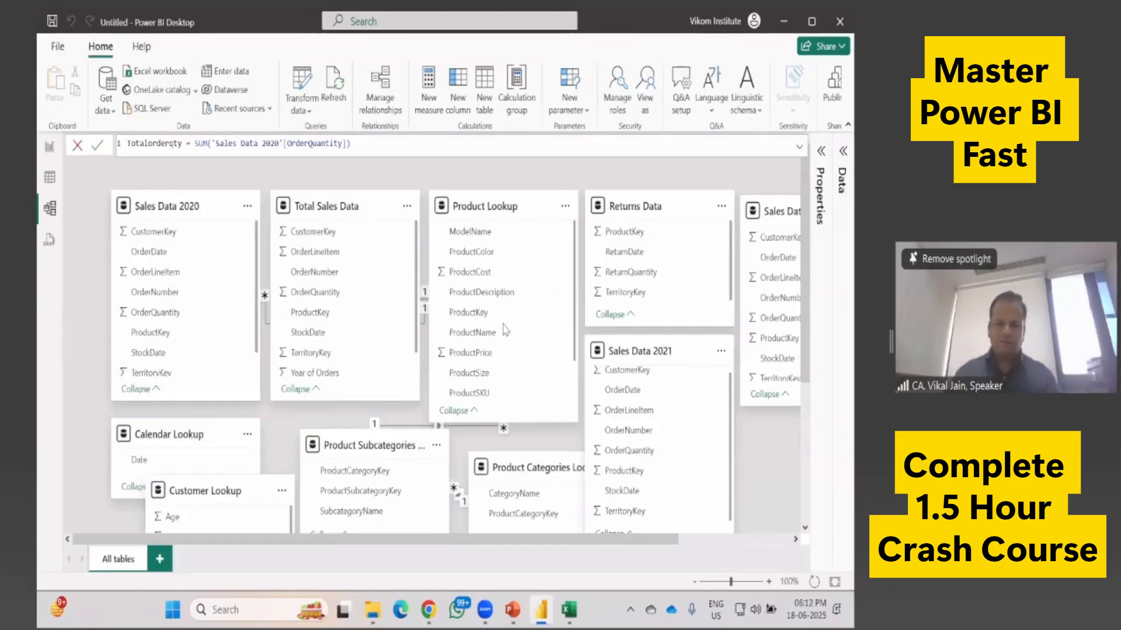
pyautogui.moveTo(619, 237); pyautogui.dragTo(478, 314)
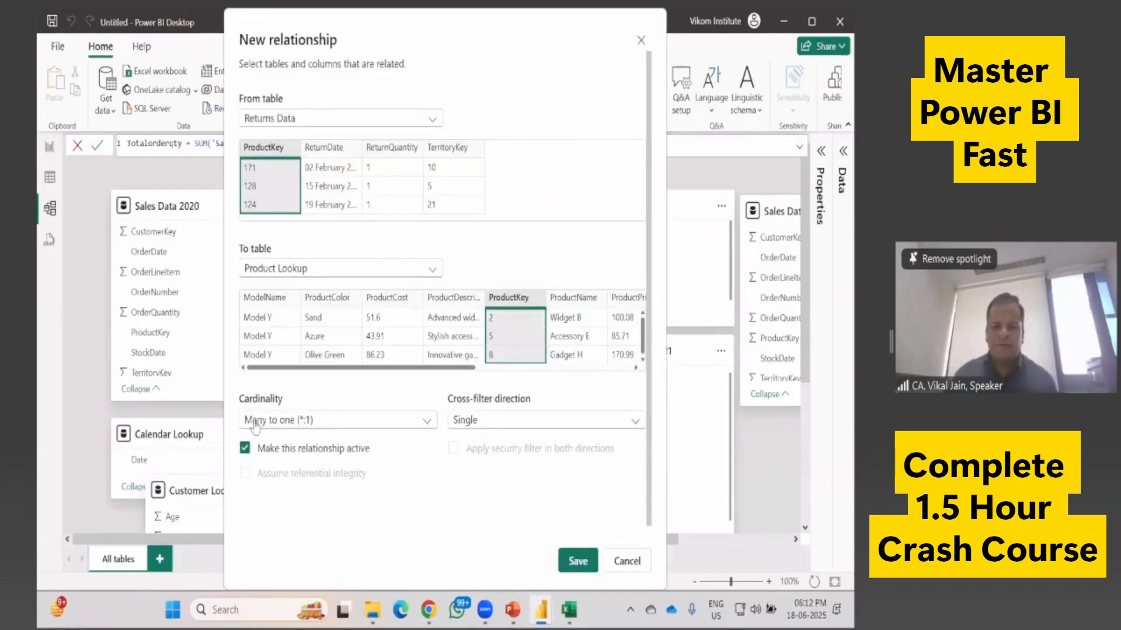
pyautogui.click(577, 563)
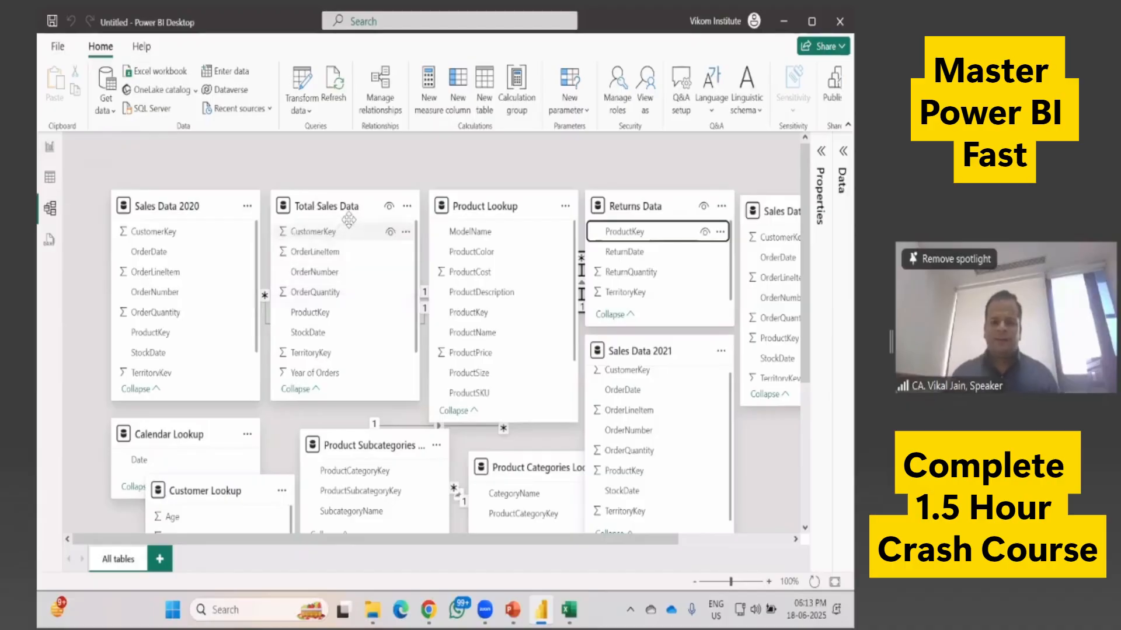
# Step: Rearrange the model diagram so Product Lookup sits beside Sales Data 2020 and Total Sales Data sits between Product Lookup and Returns Data
pyautogui.moveTo(348, 220); pyautogui.dragTo(327, 220)
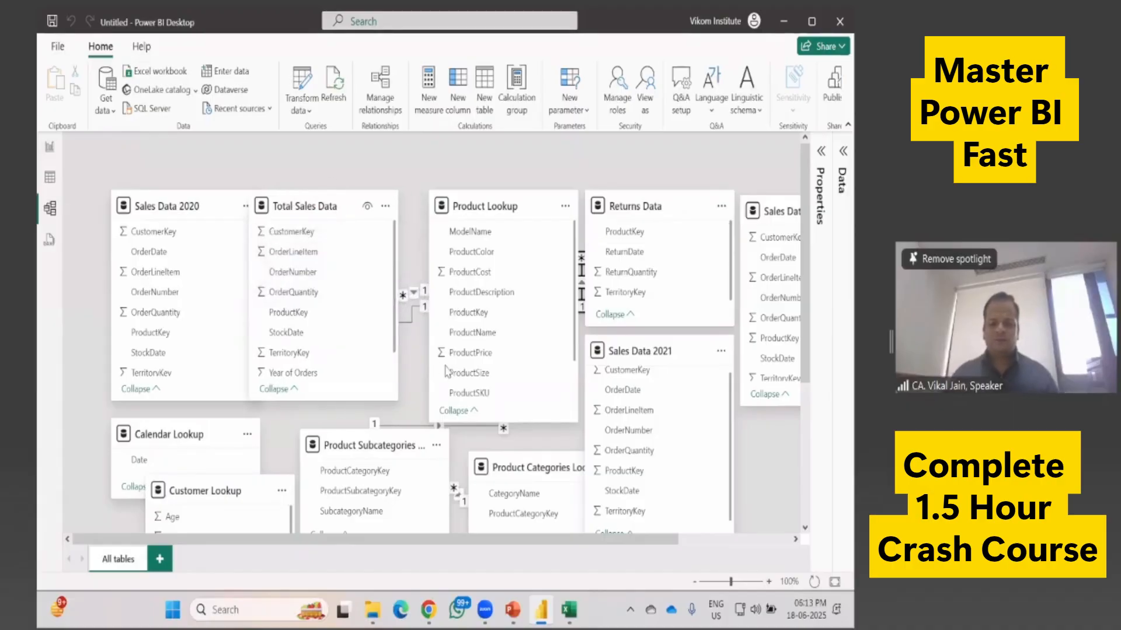
pyautogui.moveTo(496, 204); pyautogui.dragTo(480, 205)
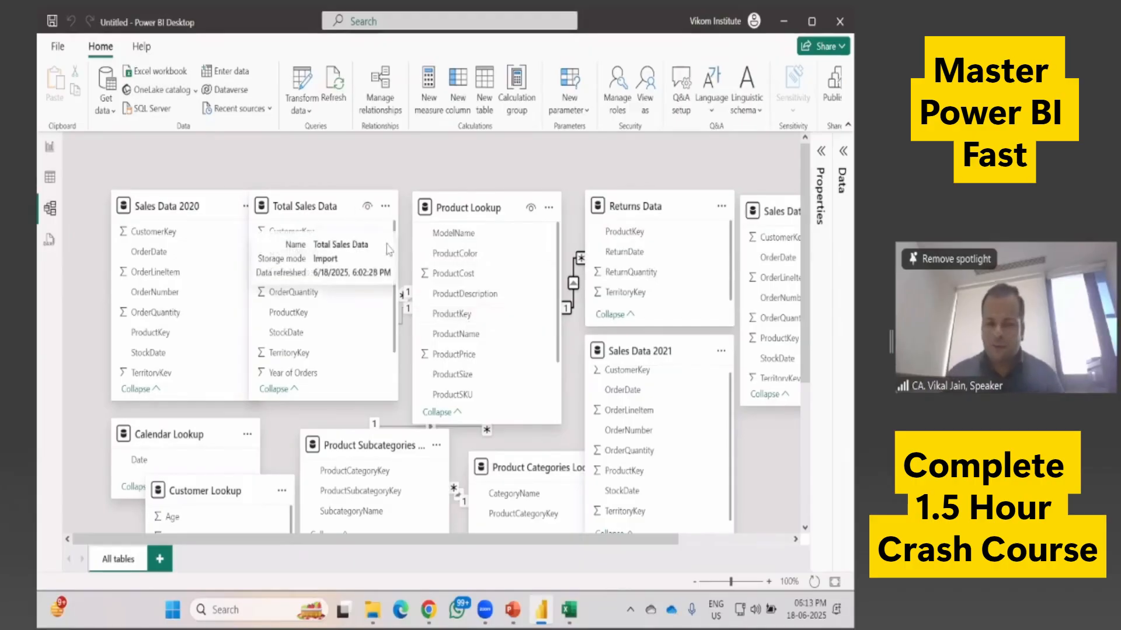
pyautogui.moveTo(467, 221)
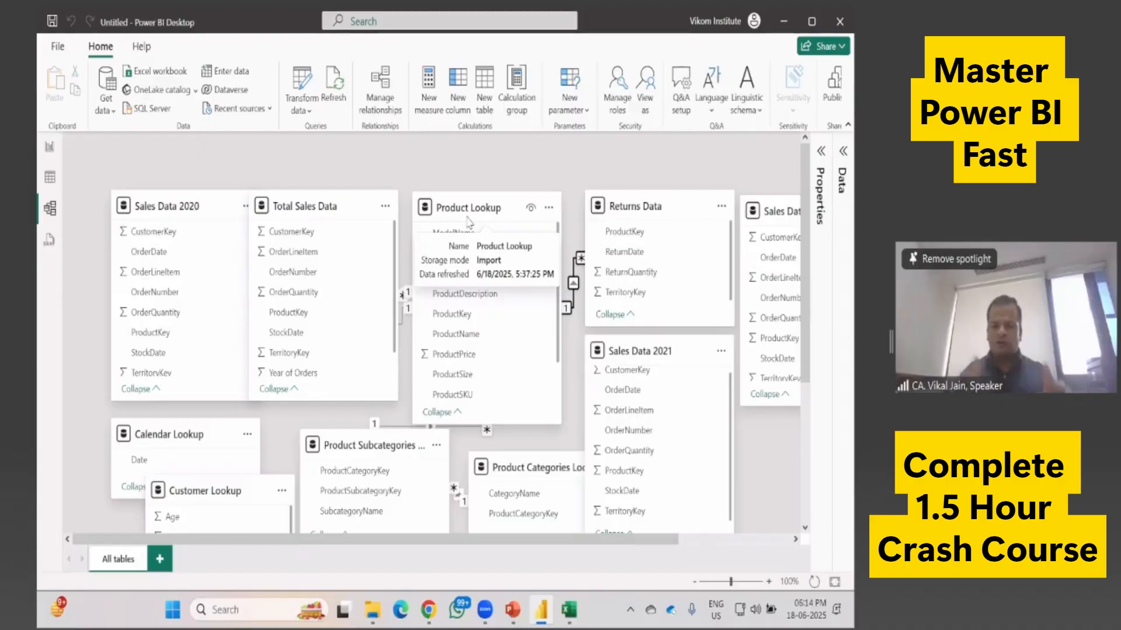
pyautogui.moveTo(470, 207); pyautogui.dragTo(475, 329)
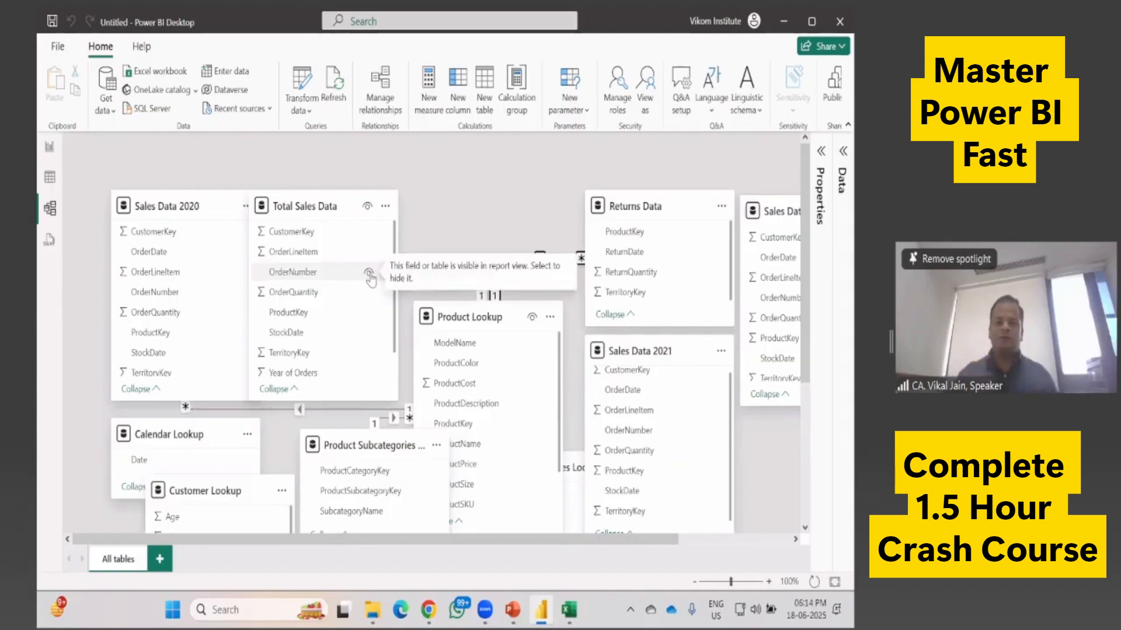
pyautogui.moveTo(450, 317); pyautogui.dragTo(479, 196)
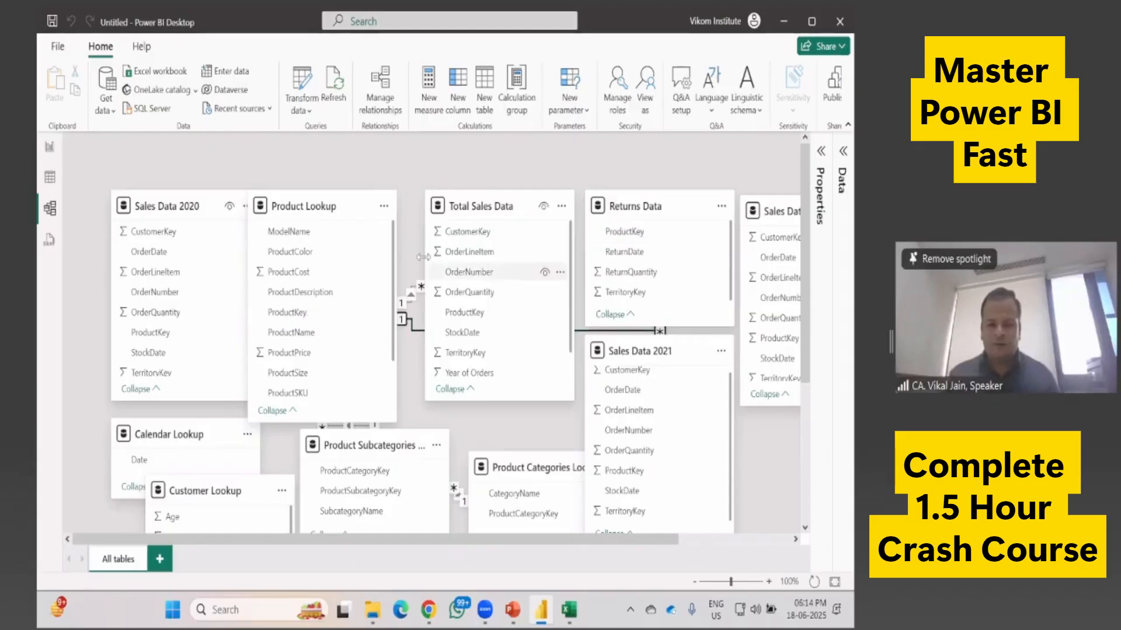
pyautogui.click(50, 149)
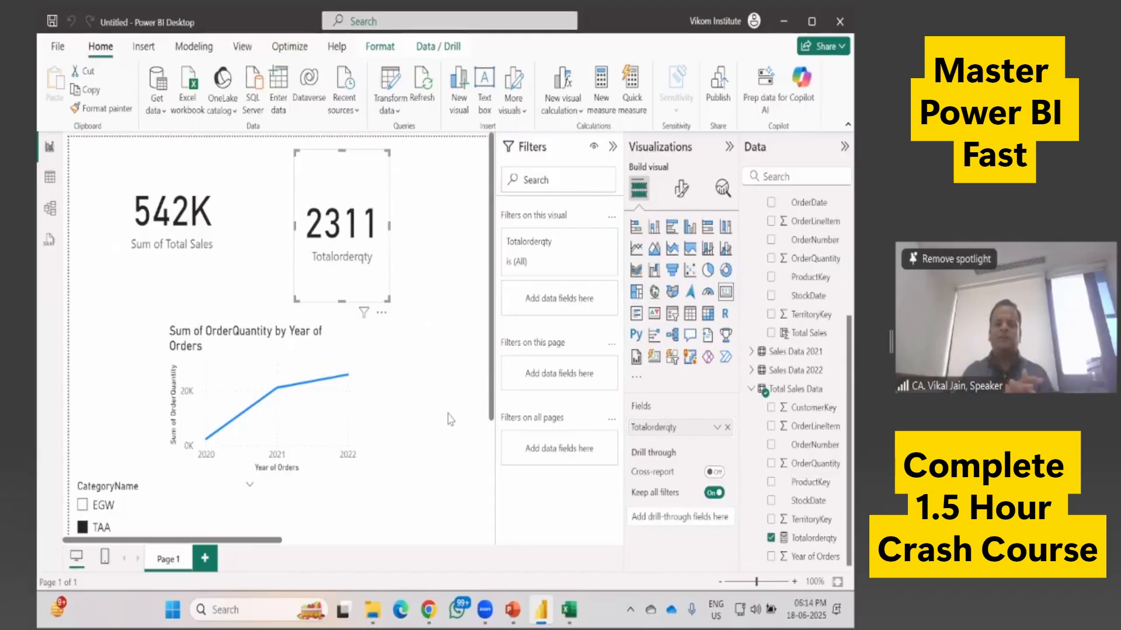
pyautogui.click(49, 208)
pyautogui.click(49, 180)
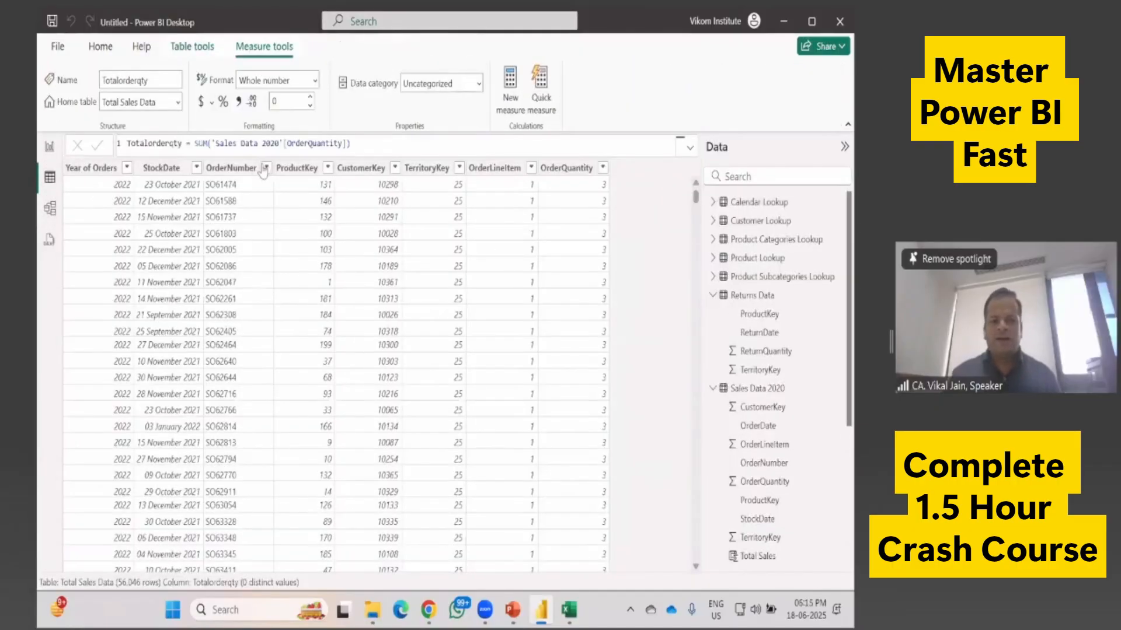
pyautogui.click(101, 46)
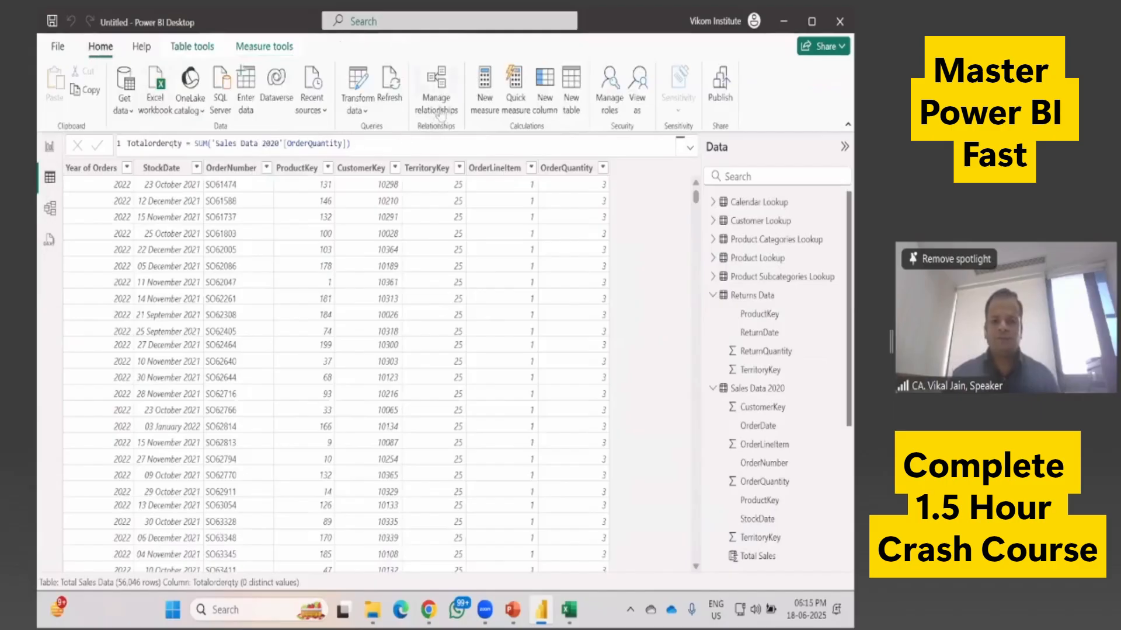
pyautogui.click(487, 103)
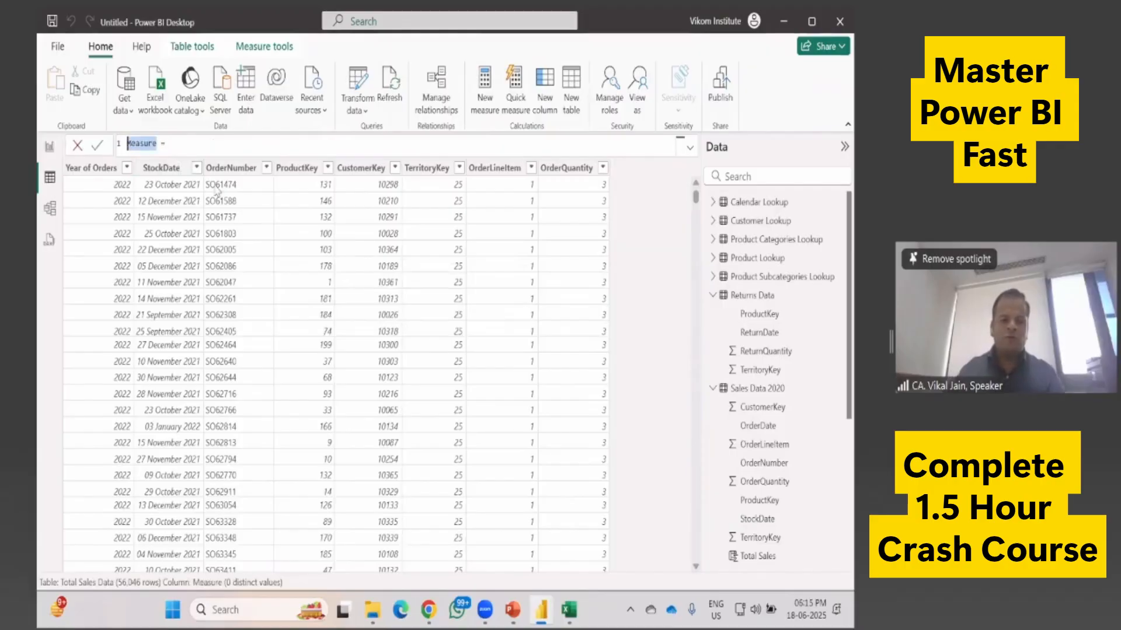
pyautogui.write('% of Returnqty')
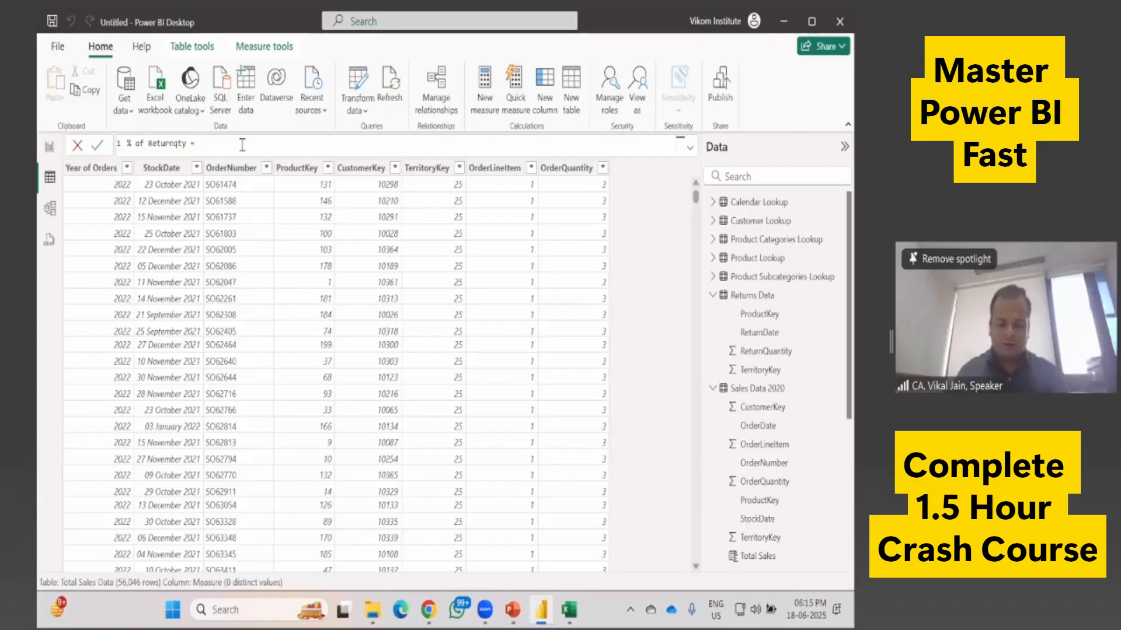
pyautogui.write('r')
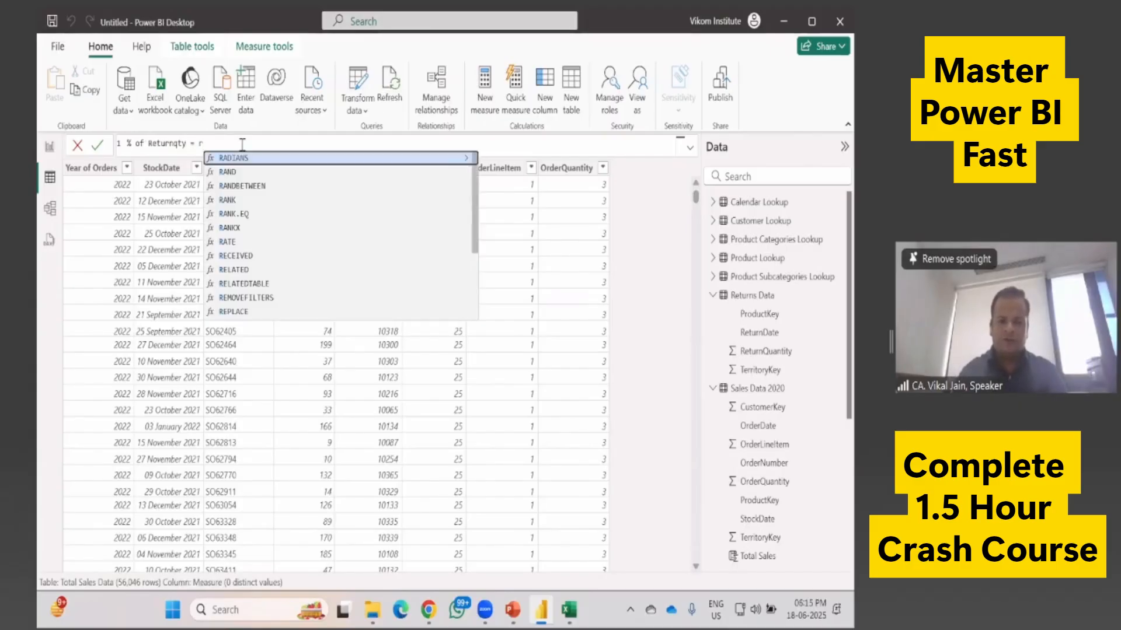
pyautogui.write('e')
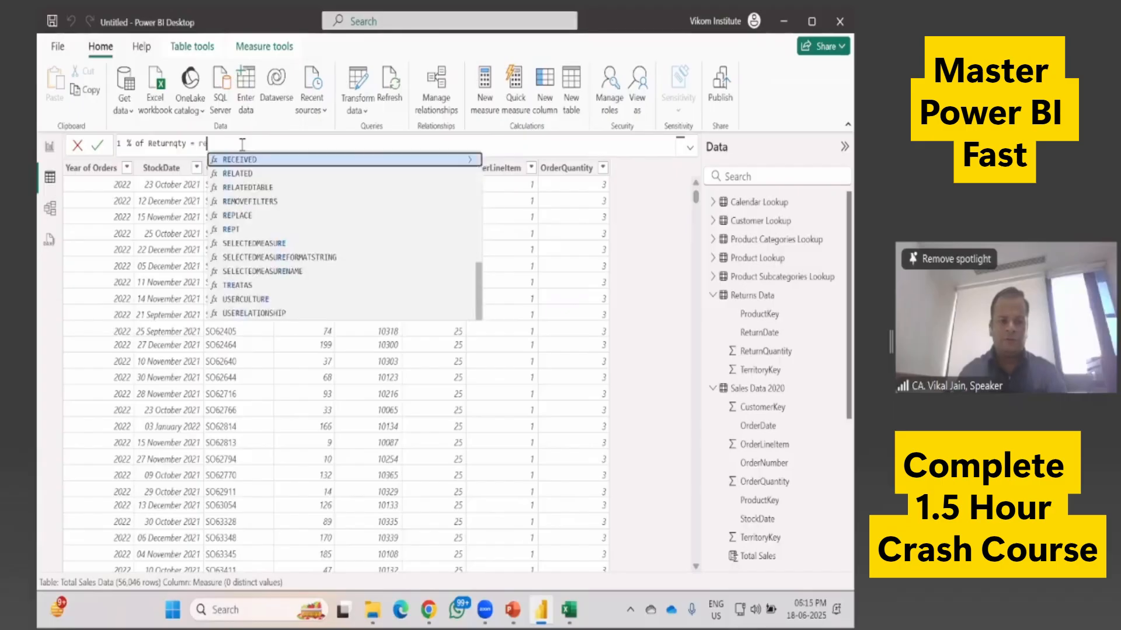
pyautogui.press('BackSpace')
pyautogui.press('BackSpace')
pyautogui.write('ord')
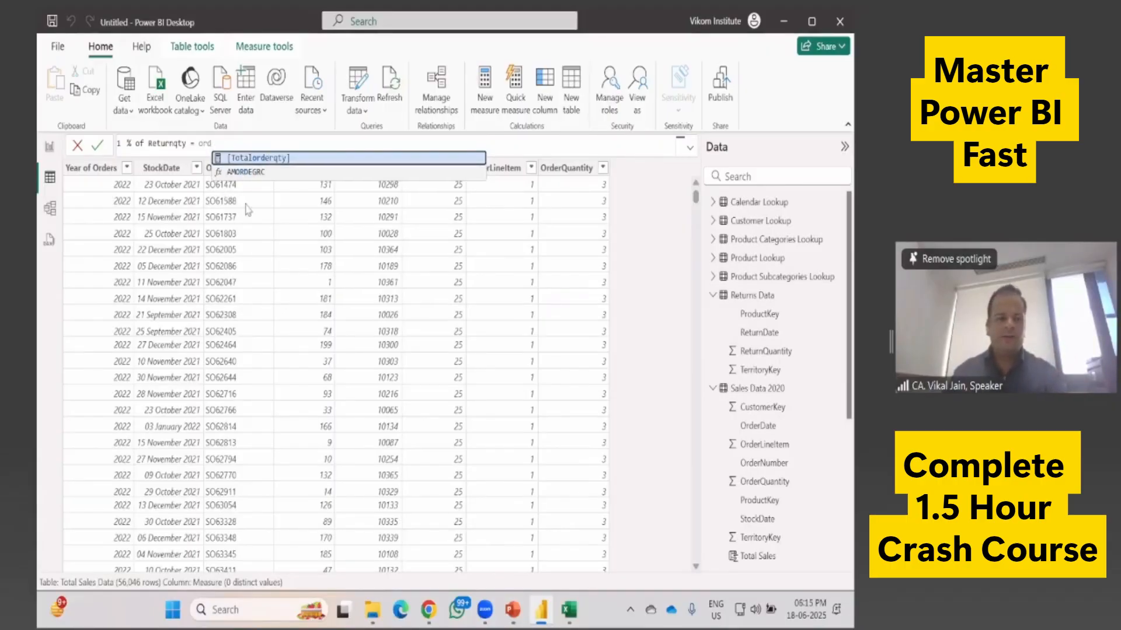
pyautogui.moveTo(212, 143); pyautogui.dragTo(109, 149)
pyautogui.press('BackSpace')
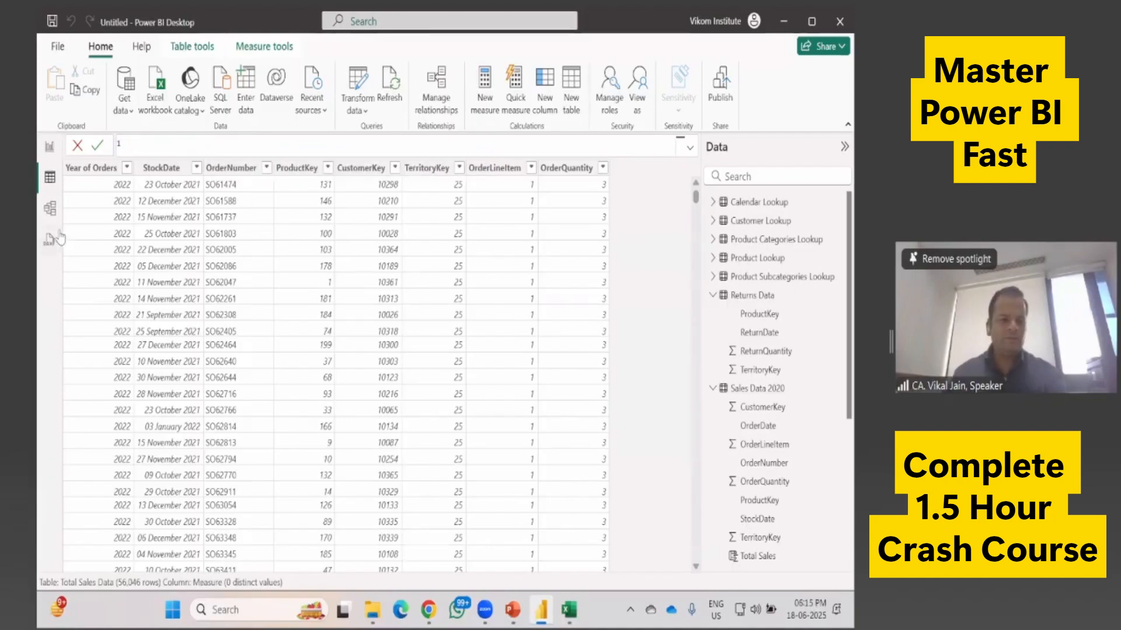
pyautogui.press('Return')
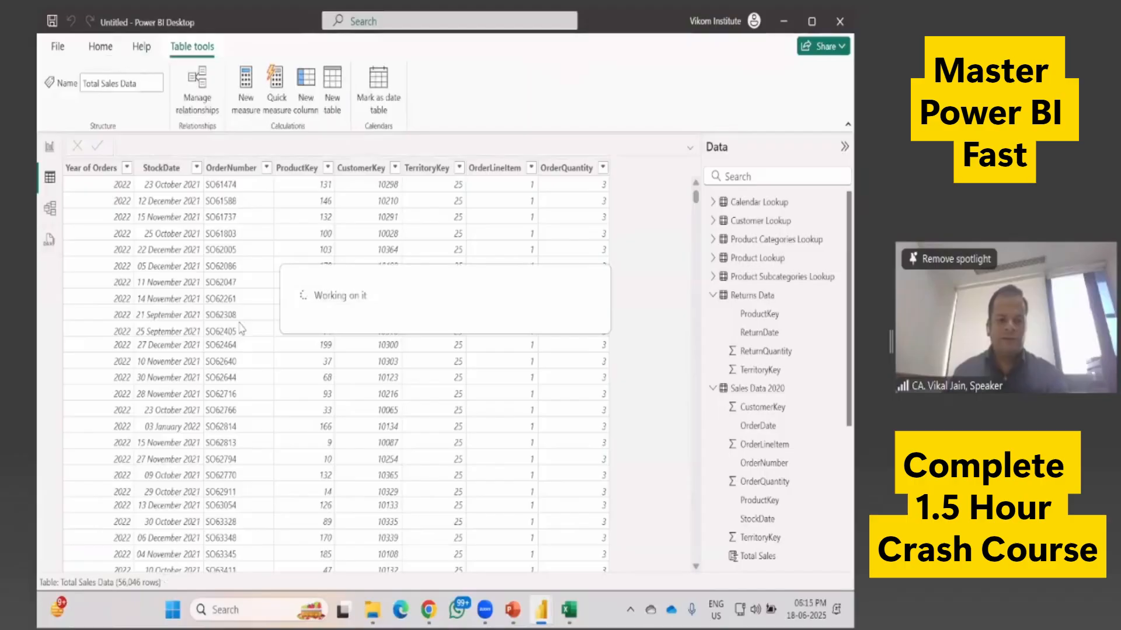
# Step: In the model diagram, separate Product Lookup from Sales Data 2020 and create an active many-to-one, single-direction relationship from Returns Data[ReturnDate] to Calendar Lookup[Date]
pyautogui.click(50, 208)
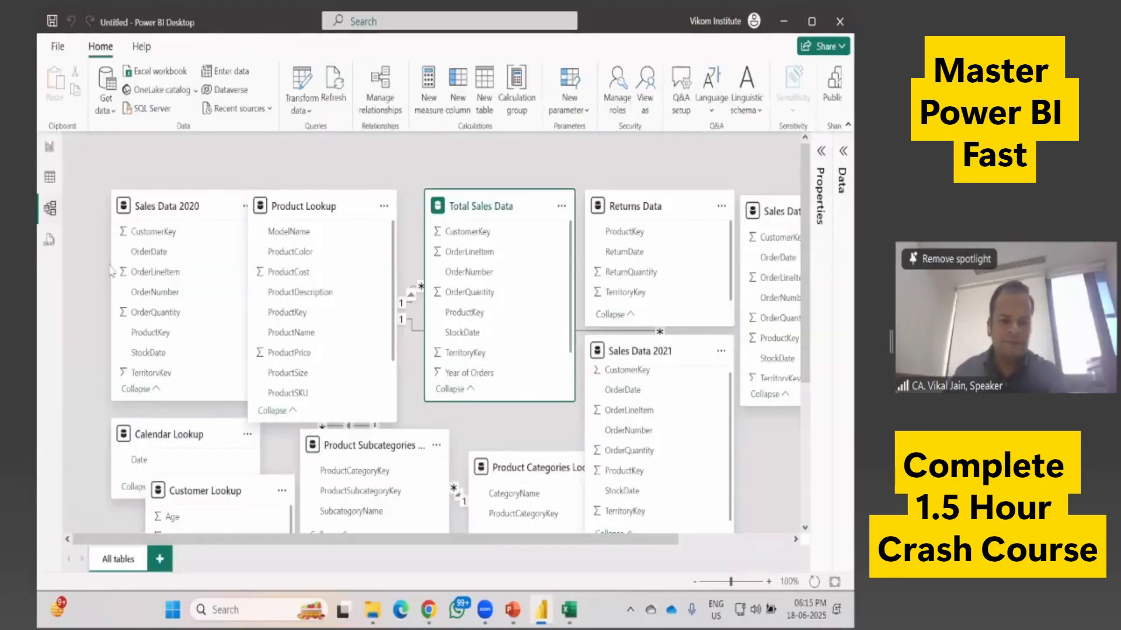
pyautogui.moveTo(342, 203); pyautogui.dragTo(377, 196)
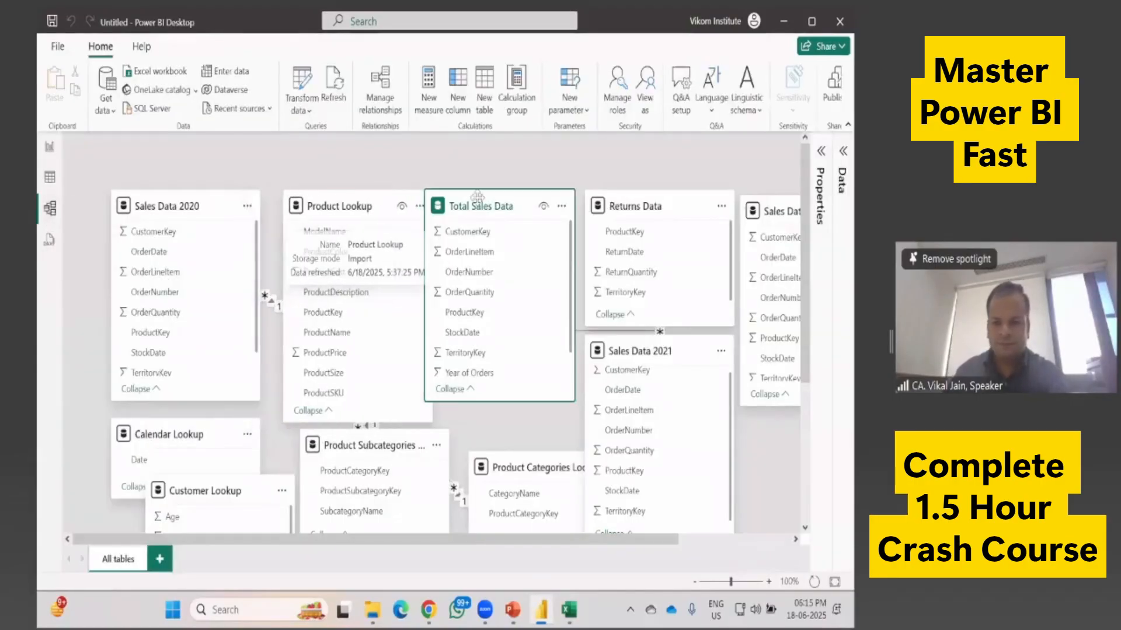
pyautogui.moveTo(488, 207); pyautogui.dragTo(443, 211)
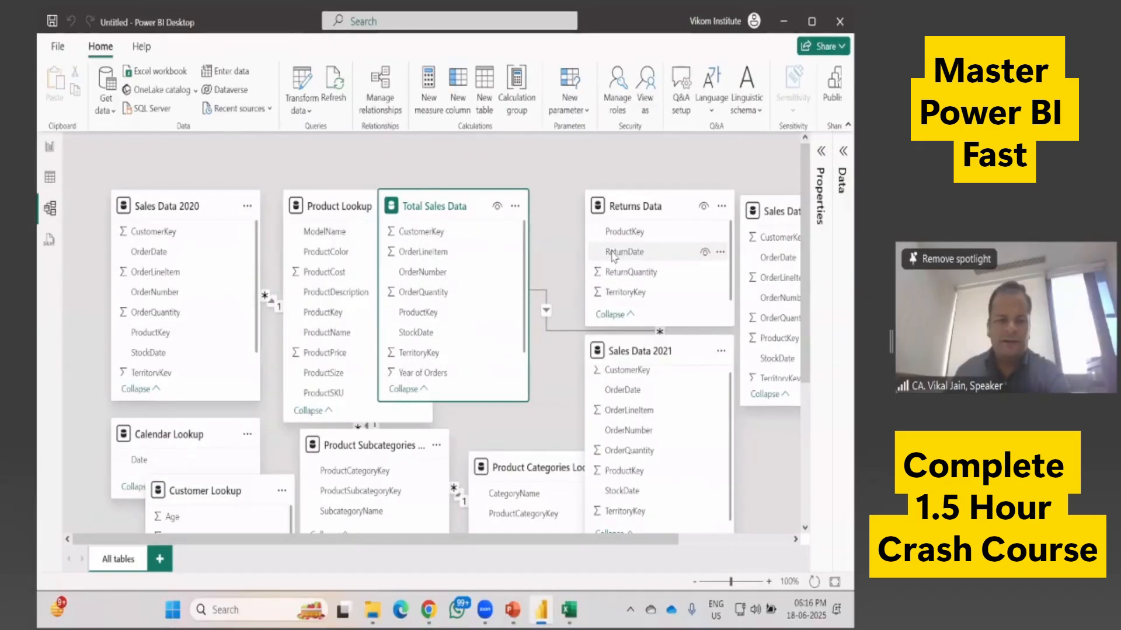
pyautogui.moveTo(613, 257); pyautogui.dragTo(141, 461)
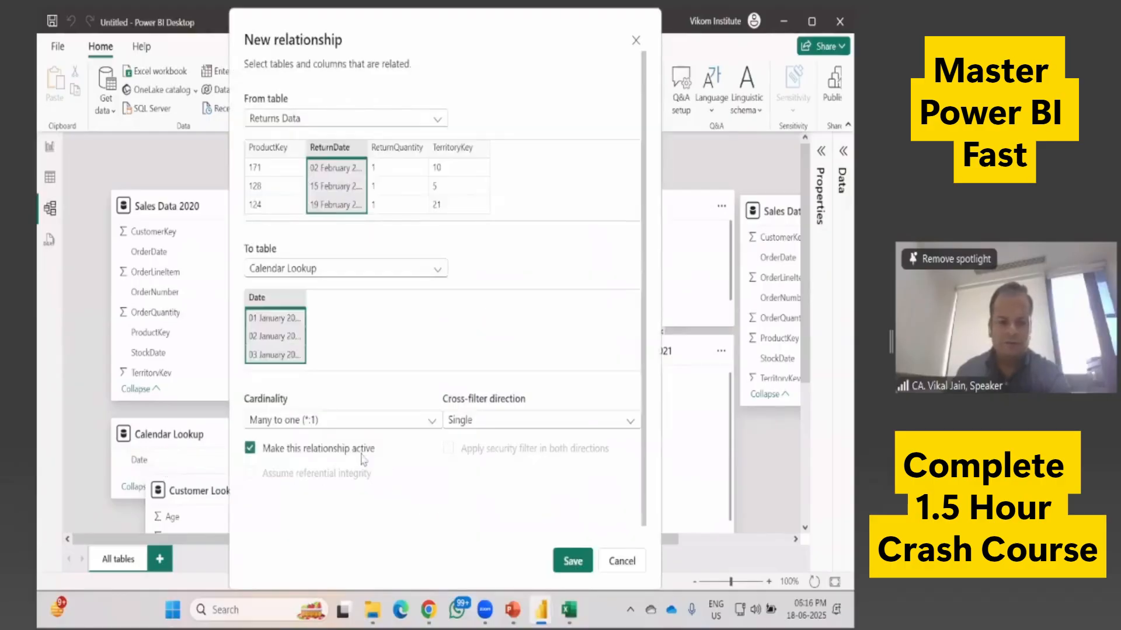
pyautogui.click(567, 562)
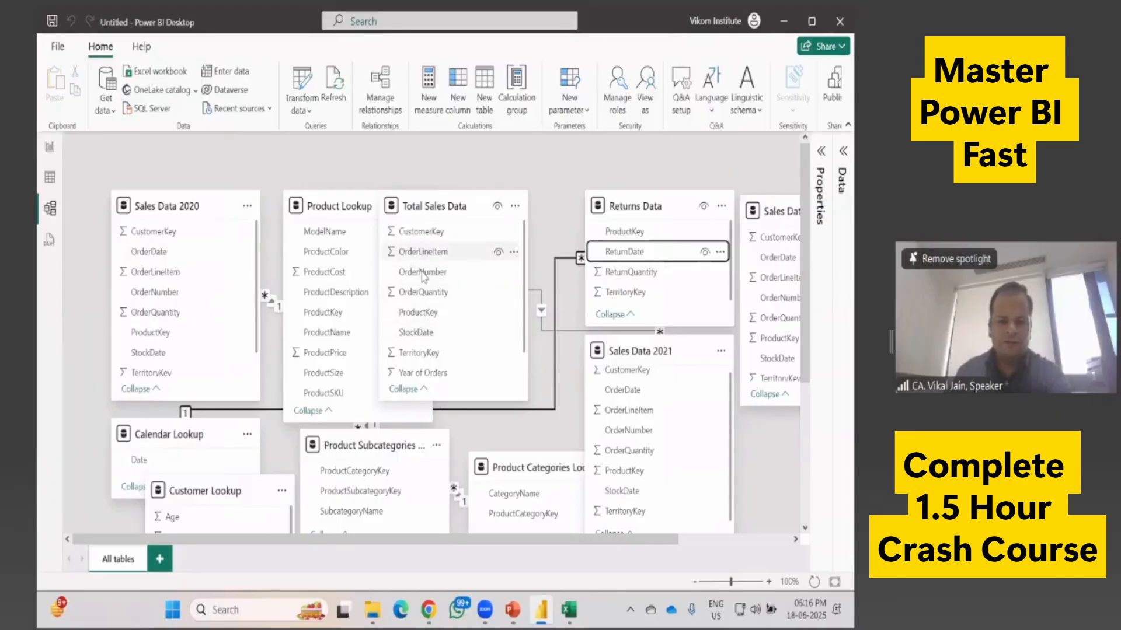
# Step: Create a many-to-one relationship from Total Sales Data[StockDate] to Calendar Lookup[Date]
pyautogui.scroll(-1, 425, 327)
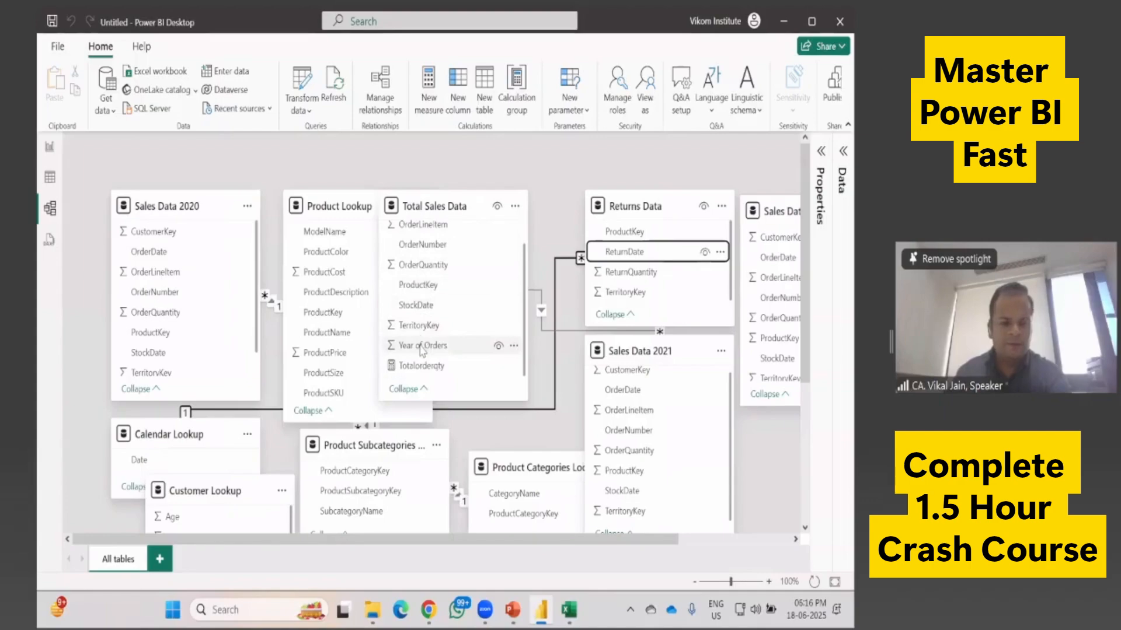
pyautogui.moveTo(422, 309); pyautogui.dragTo(186, 467)
pyautogui.click(576, 561)
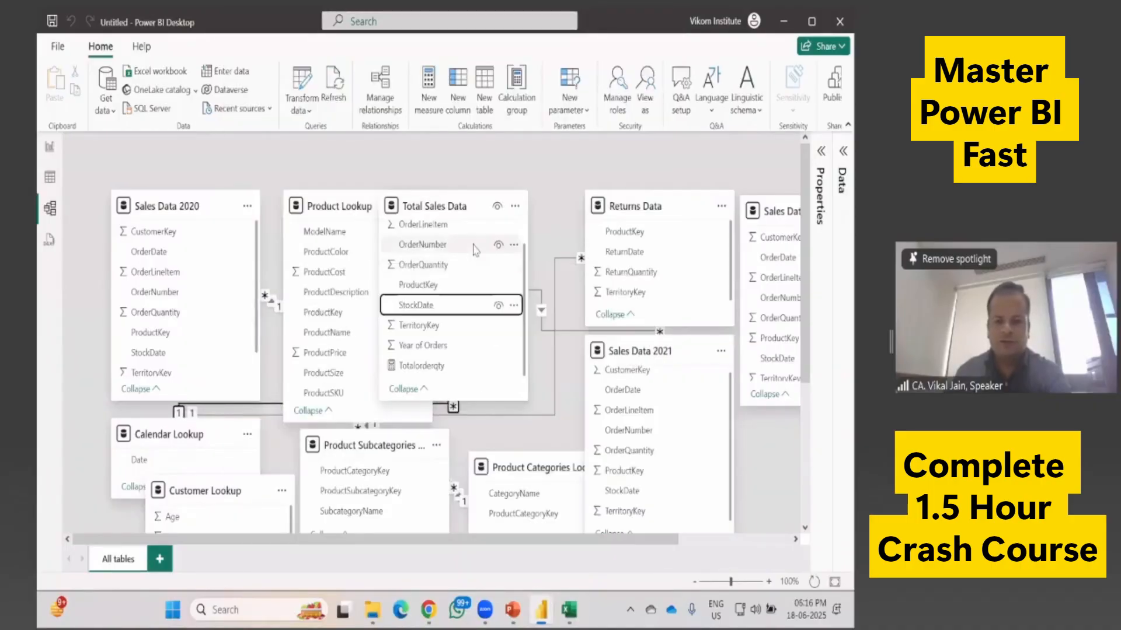
# Step: Move Total Sales Data next to Returns Data and create its active many-to-one, single-direction relationship from CustomerKey to Customer Lookup[CustomerKey]
pyautogui.moveTo(426, 205); pyautogui.dragTo(495, 191)
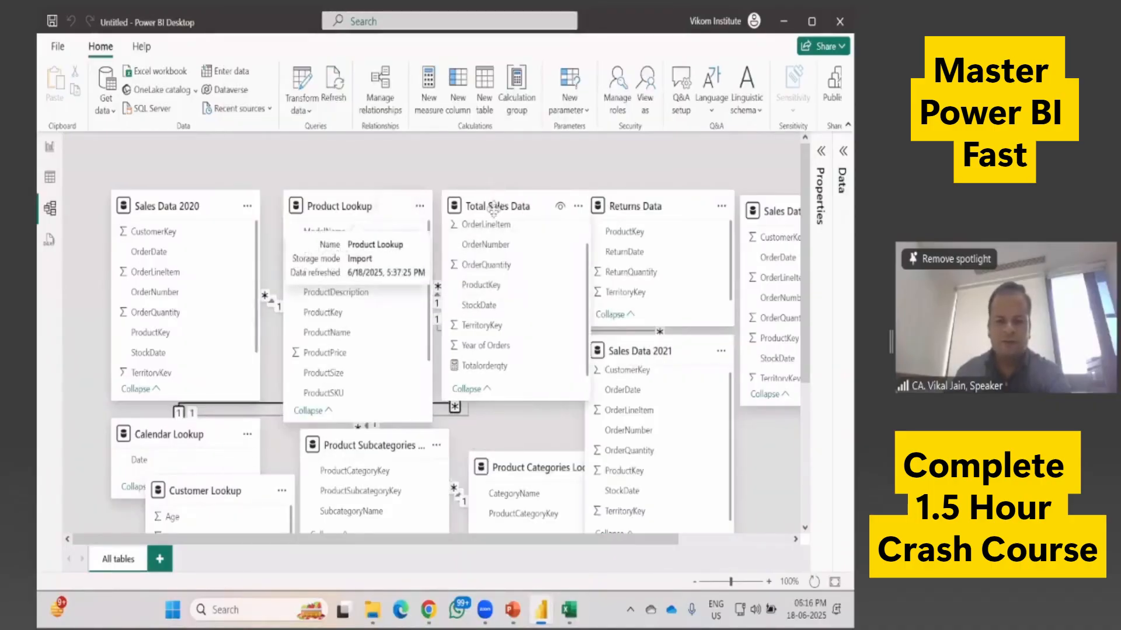
pyautogui.scroll(1, 503, 309)
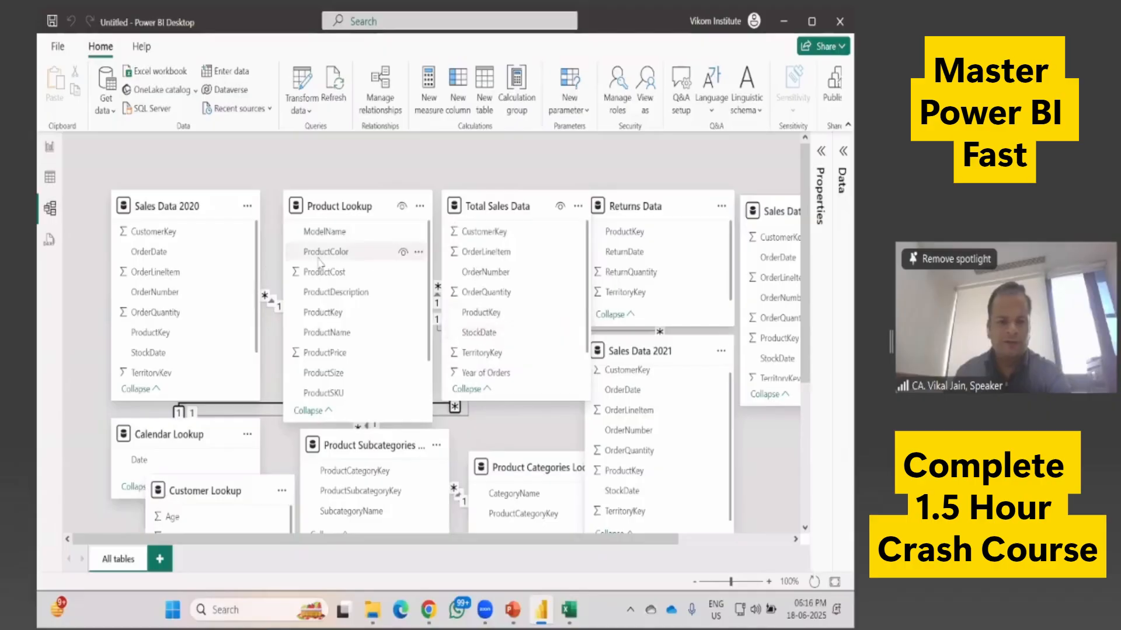
pyautogui.moveTo(471, 240)
pyautogui.mouseDown()
pyautogui.moveTo(263, 243)
pyautogui.moveTo(479, 240)
pyautogui.mouseUp()
pyautogui.scroll(-1, 555, 490)
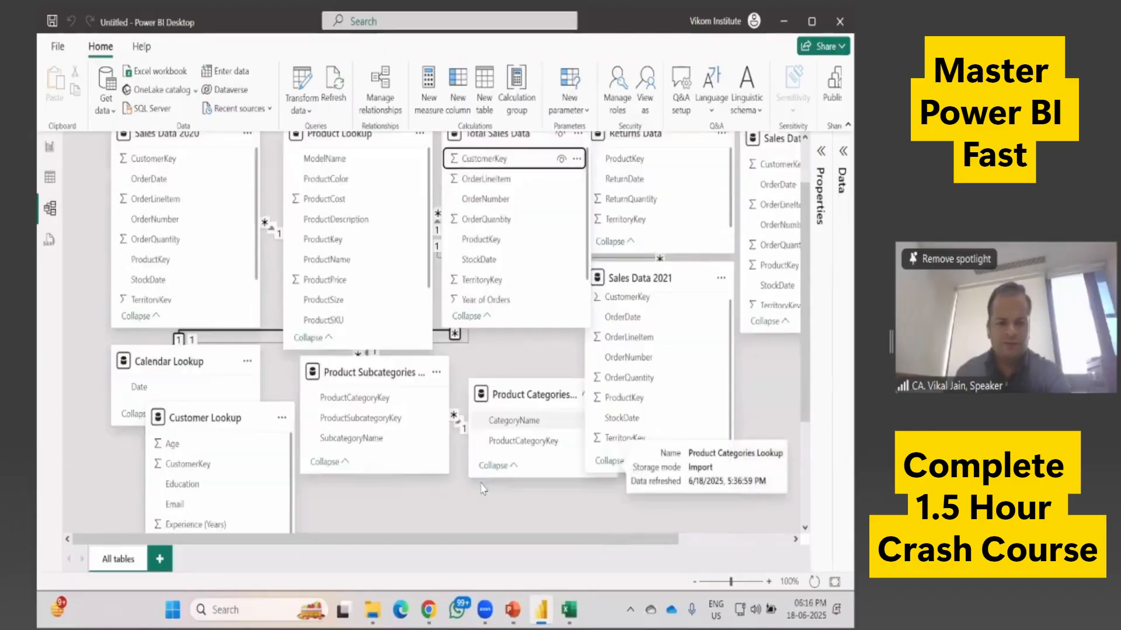
pyautogui.scroll(1, 358, 419)
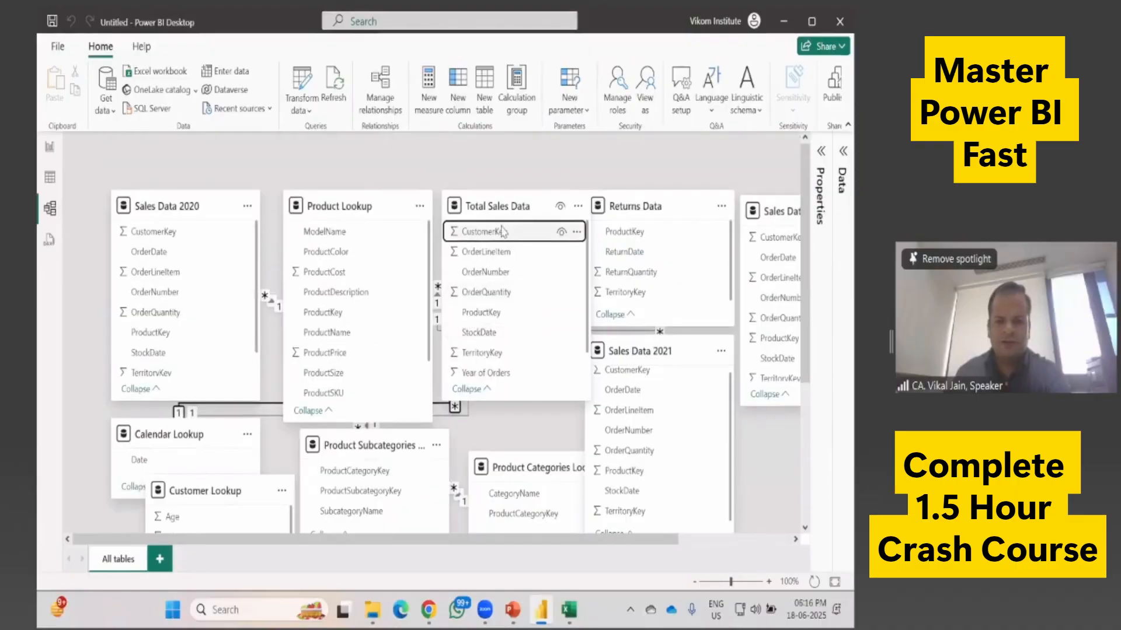
pyautogui.moveTo(503, 231); pyautogui.dragTo(199, 537)
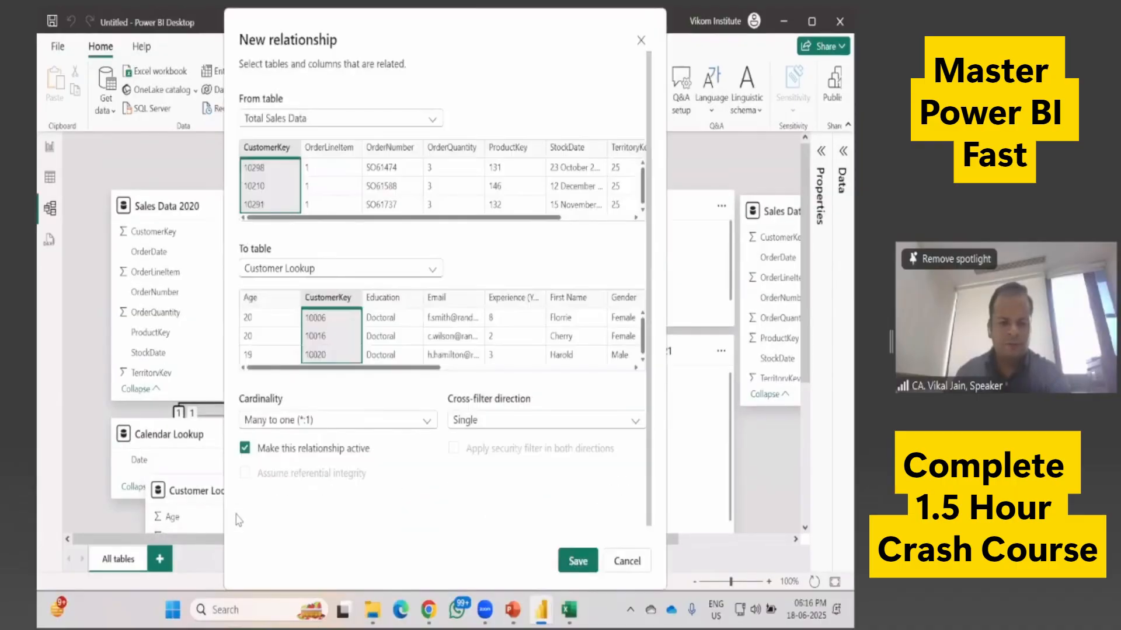
pyautogui.click(576, 561)
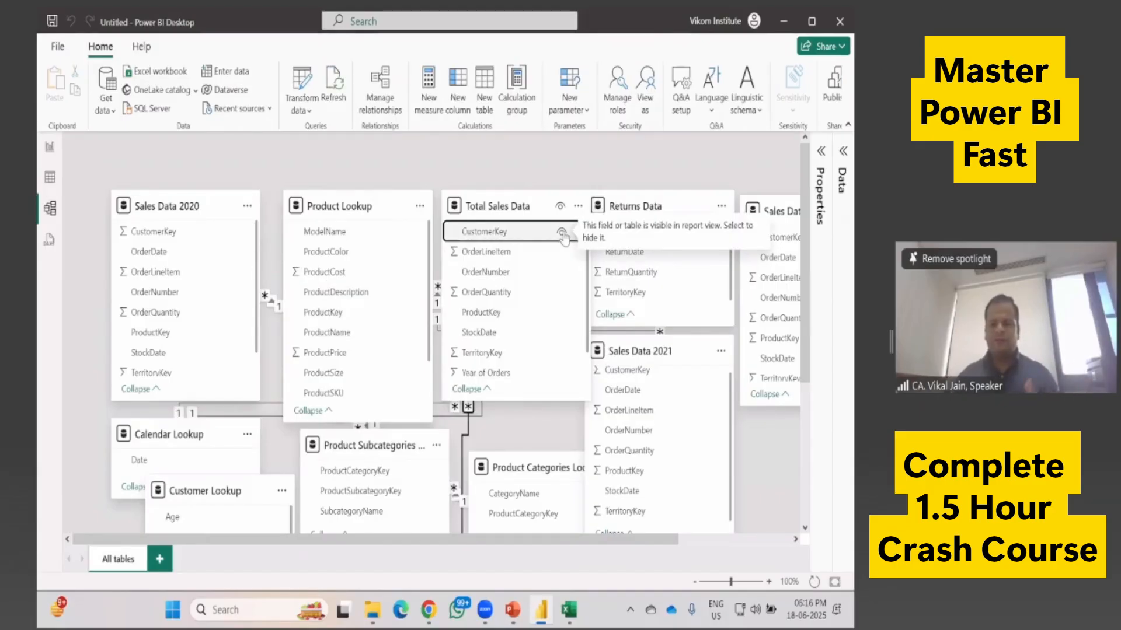
pyautogui.moveTo(175, 212)
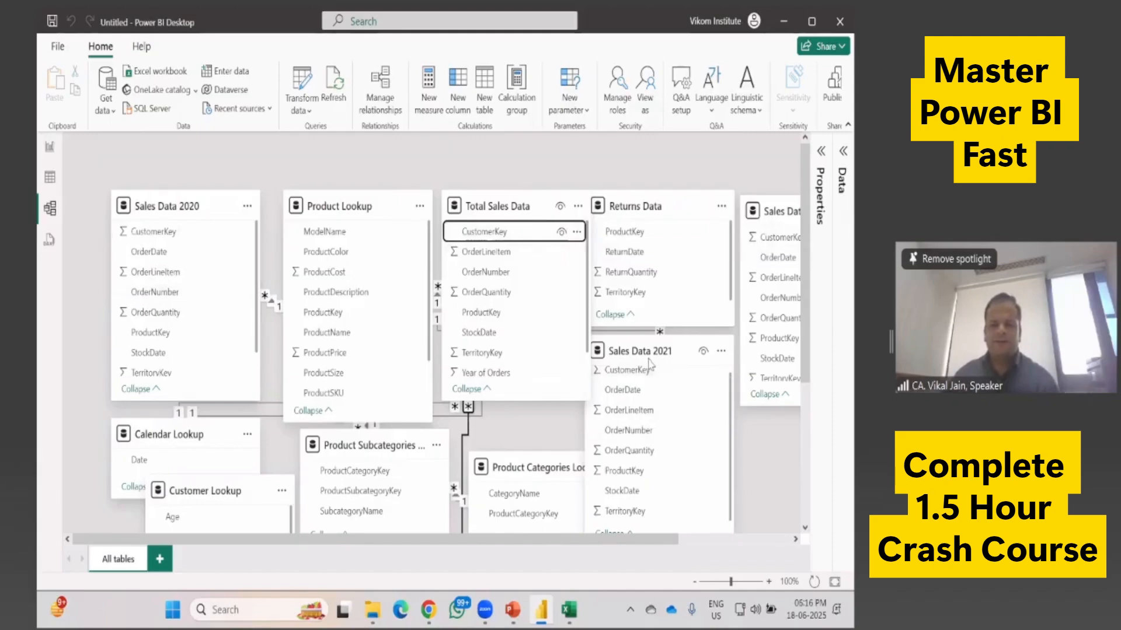
pyautogui.moveTo(654, 354)
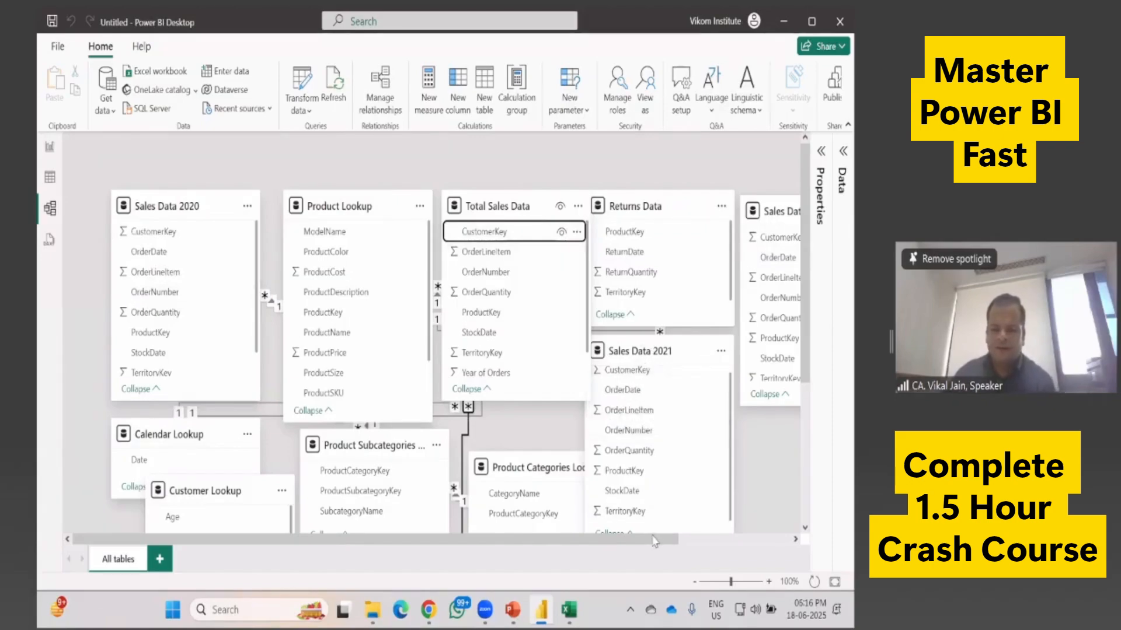
pyautogui.moveTo(674, 540); pyautogui.dragTo(727, 551)
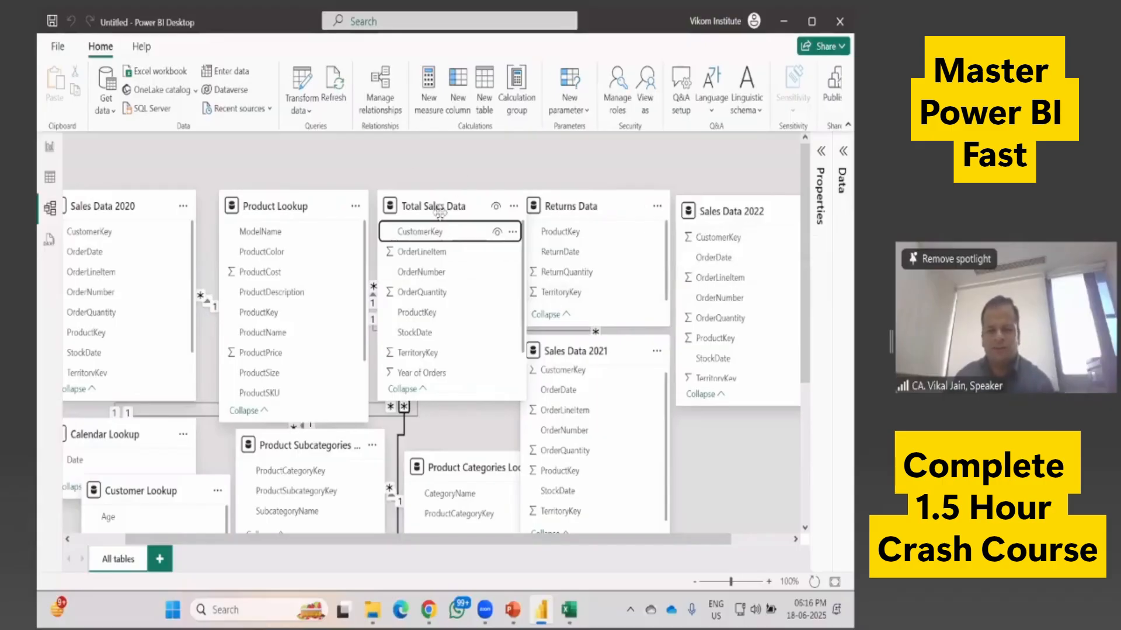
pyautogui.moveTo(439, 211)
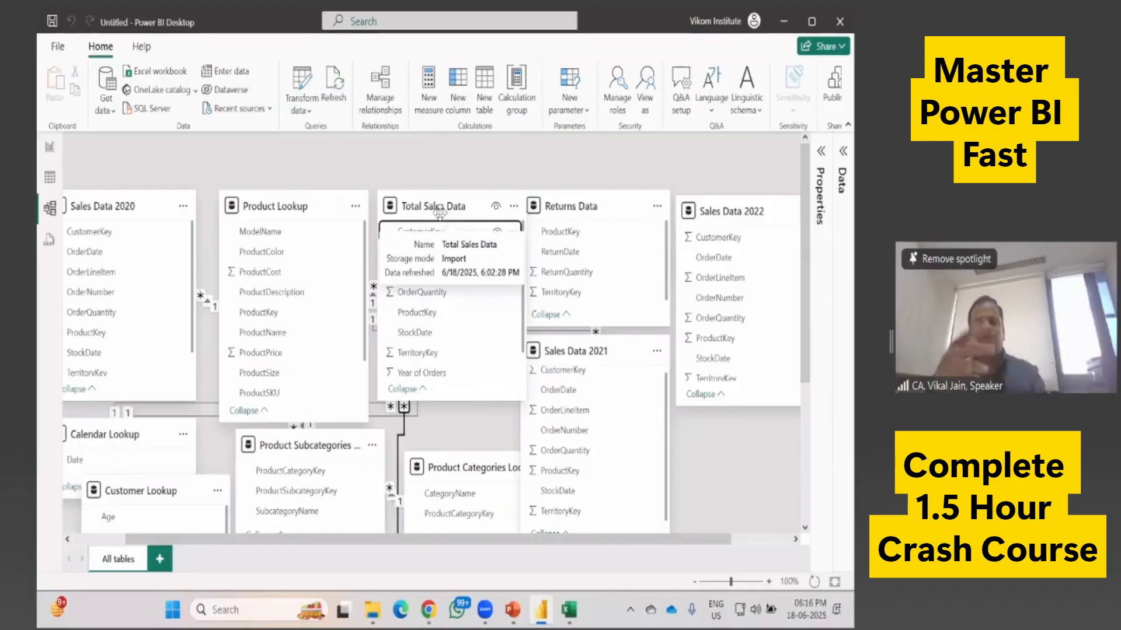
# Step: Return to the report page, collapse Sales Data 2020 and Total Sales Data in the field list, and open the options for Sales Data 2020
pyautogui.click(50, 149)
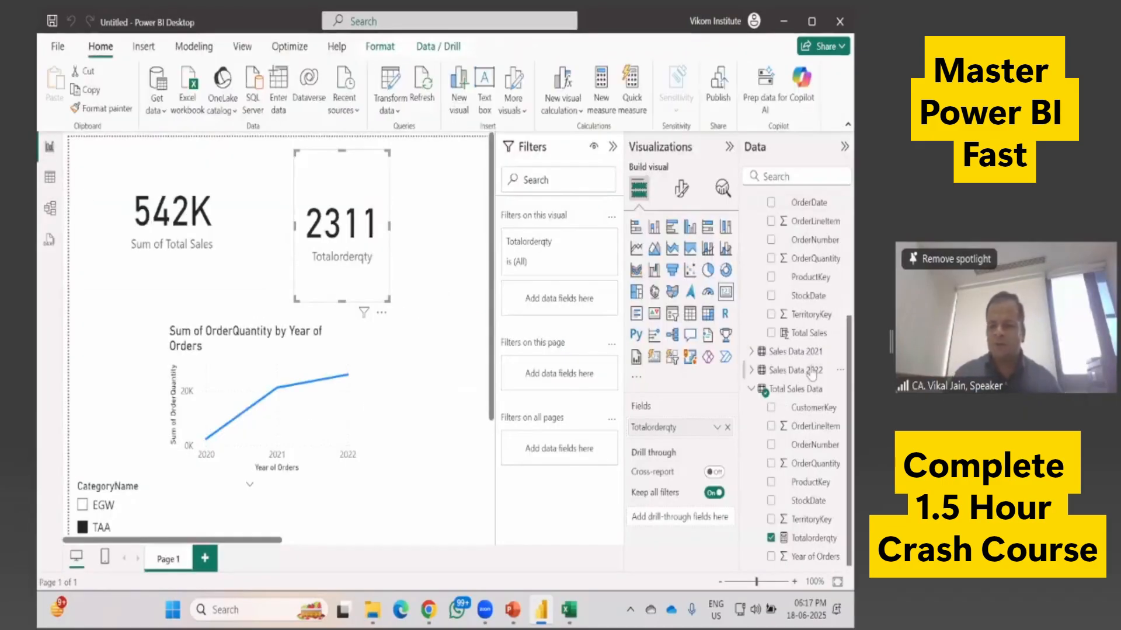
pyautogui.scroll(3, 752, 345)
pyautogui.click(751, 352)
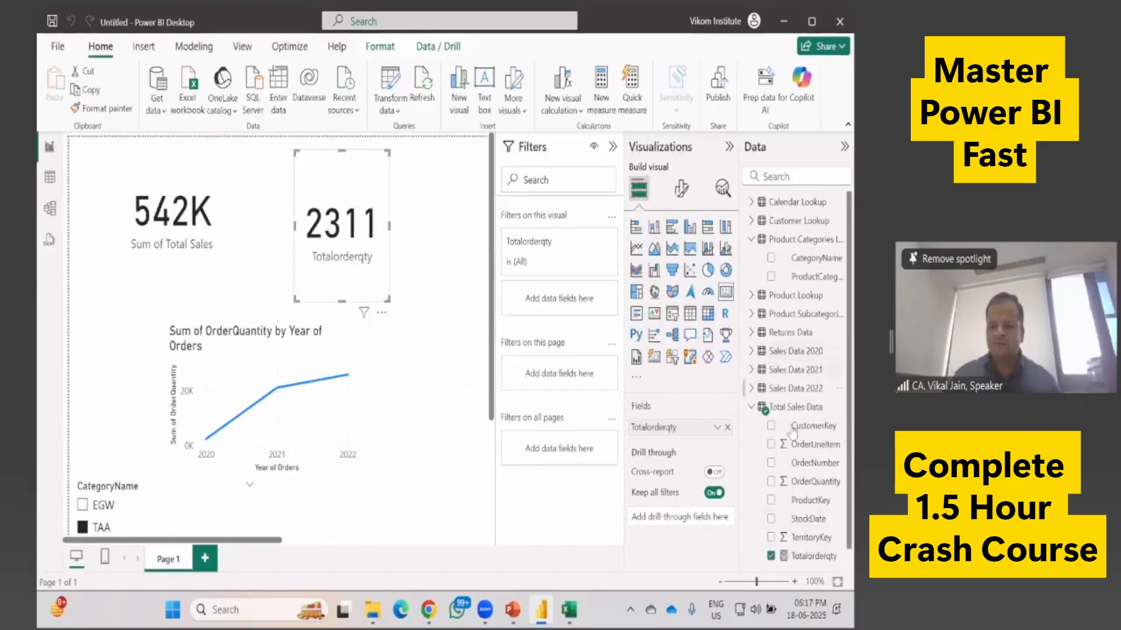
pyautogui.click(752, 407)
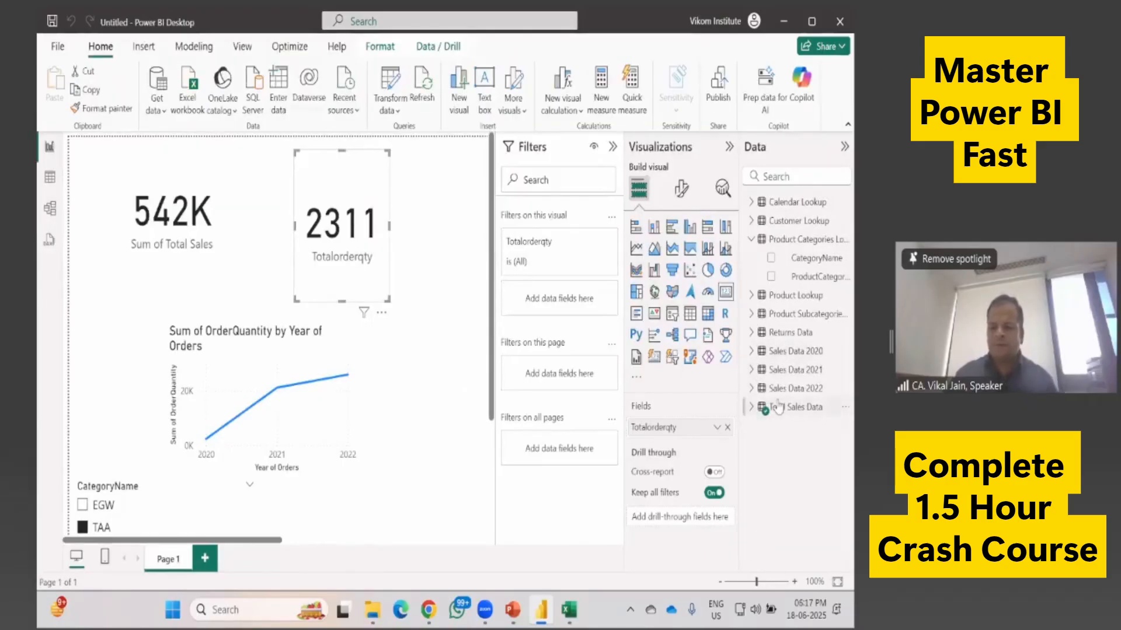
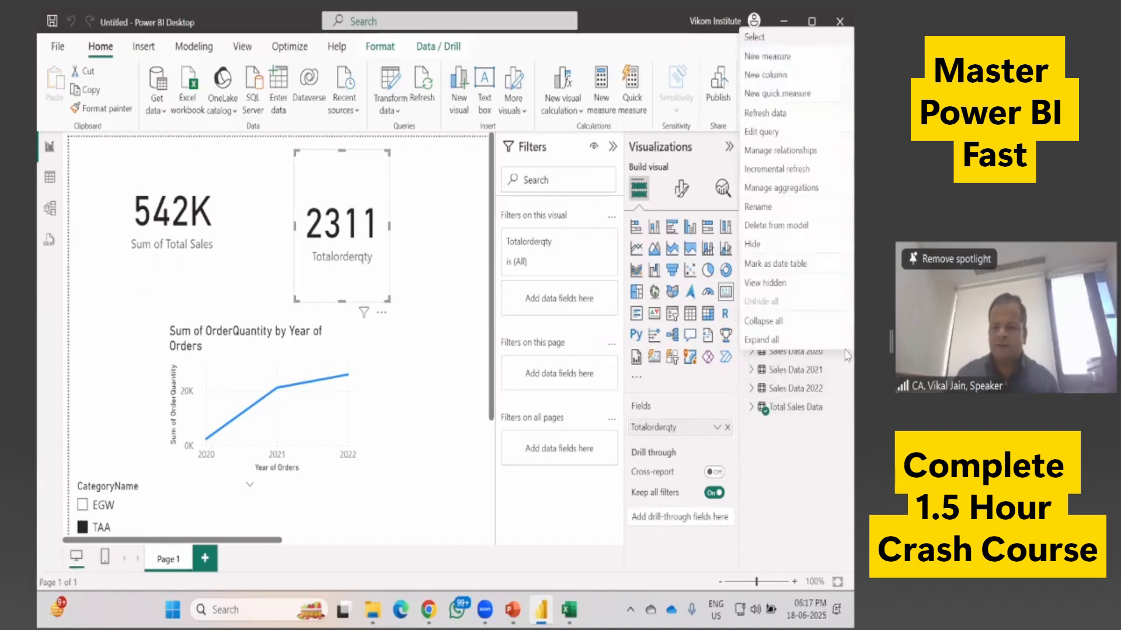
pyautogui.click(845, 353)
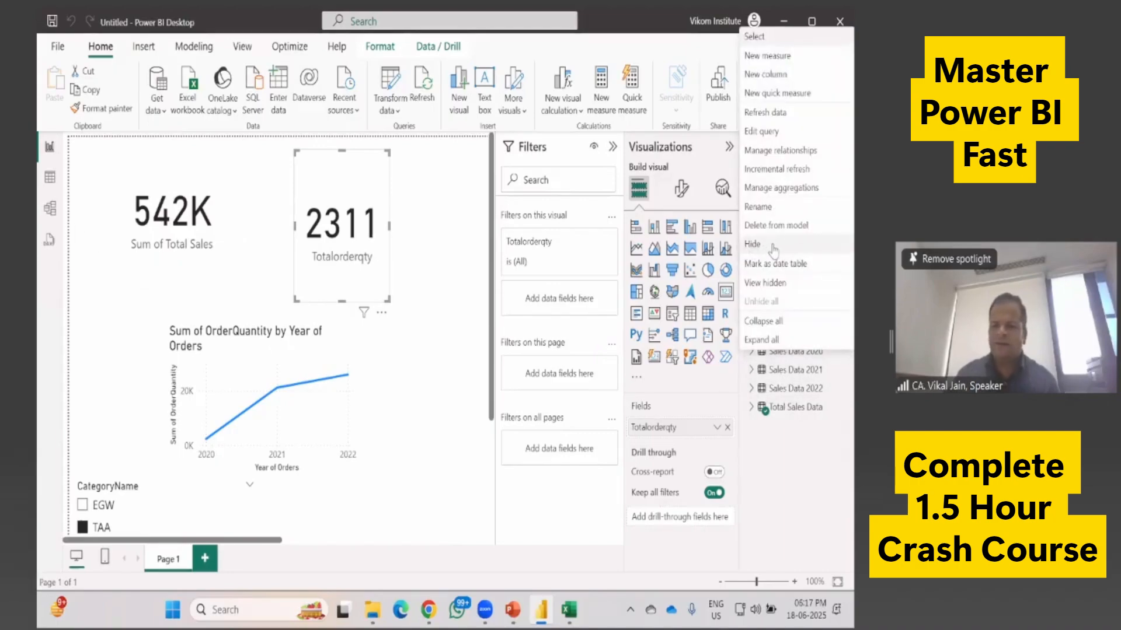
# Step: In the model diagram, hide the Sales Data 2020, Sales Data 2021 and Sales Data 2022 tables from report view
pyautogui.click(51, 213)
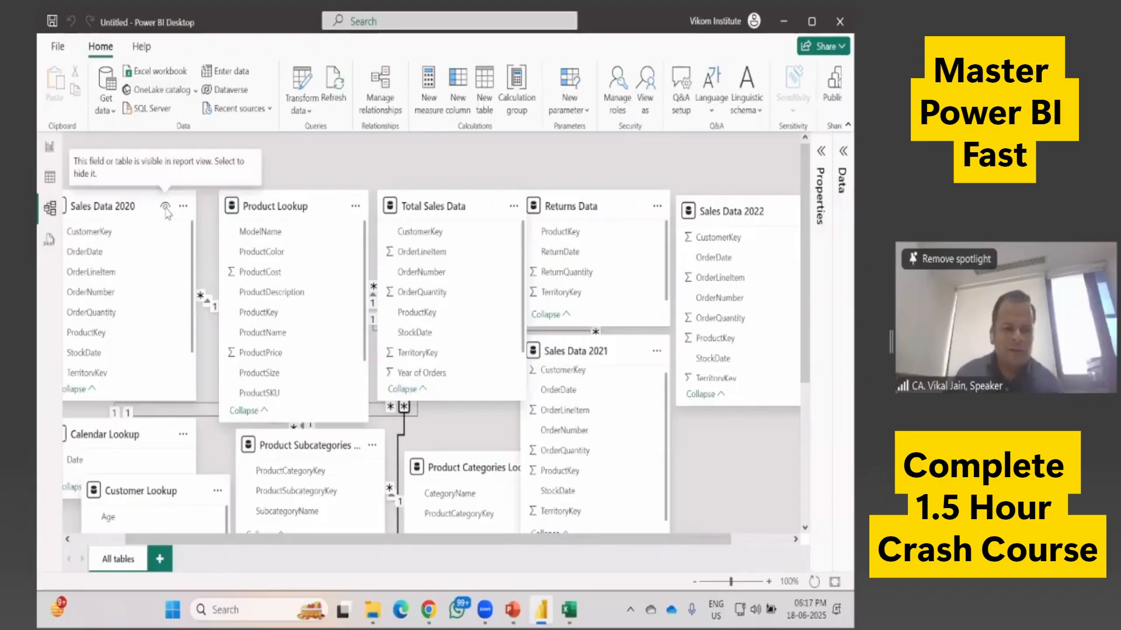
pyautogui.click(166, 208)
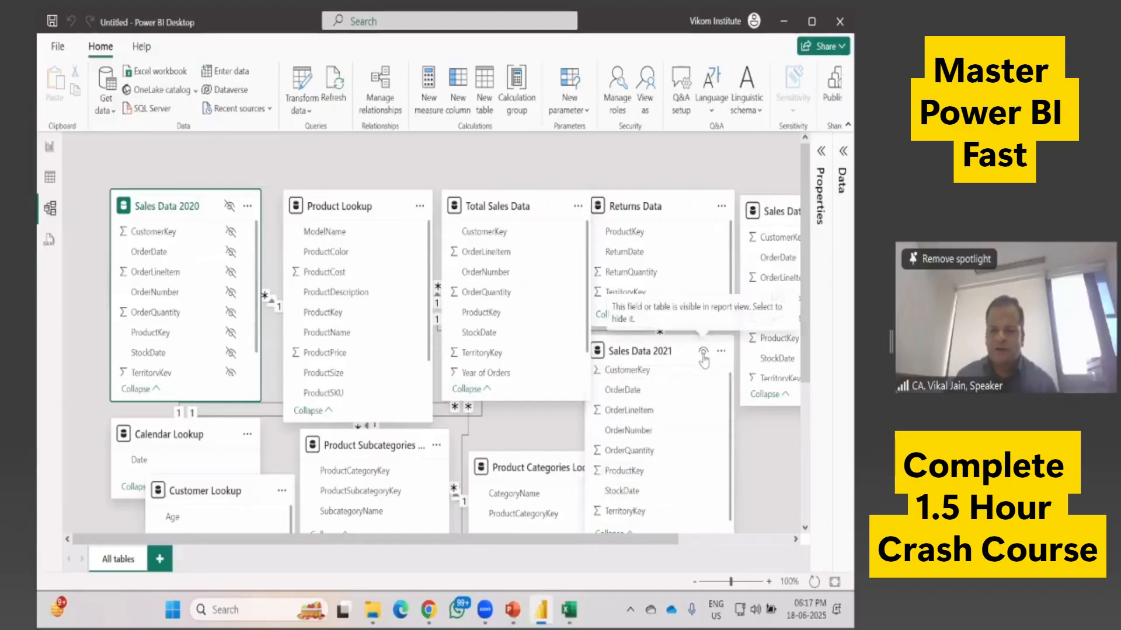
pyautogui.click(703, 352)
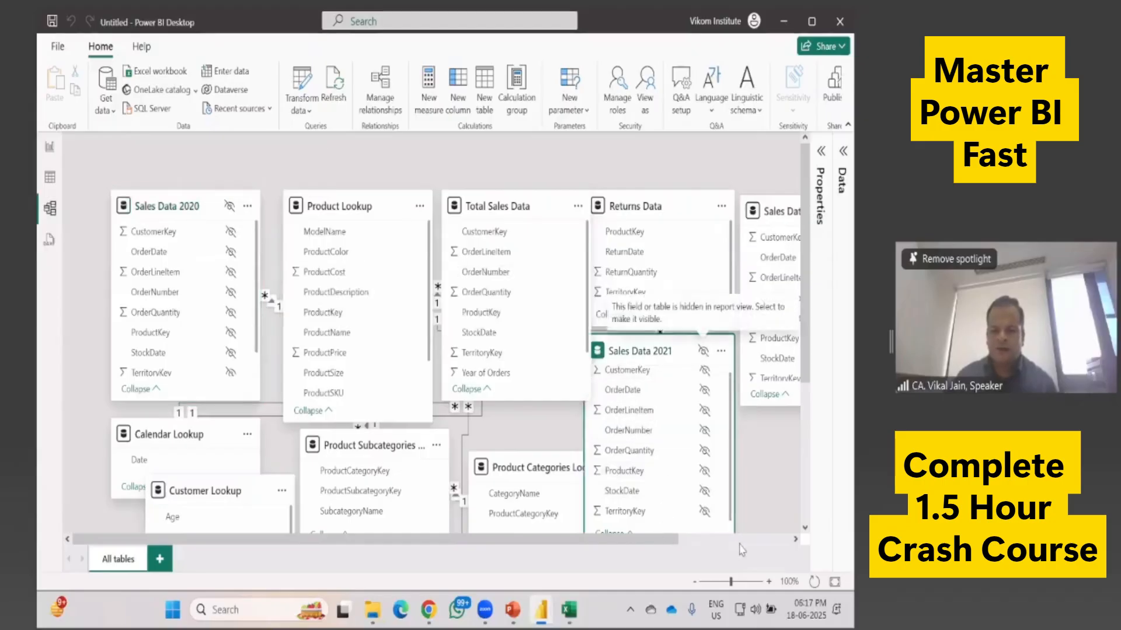
pyautogui.click(722, 211)
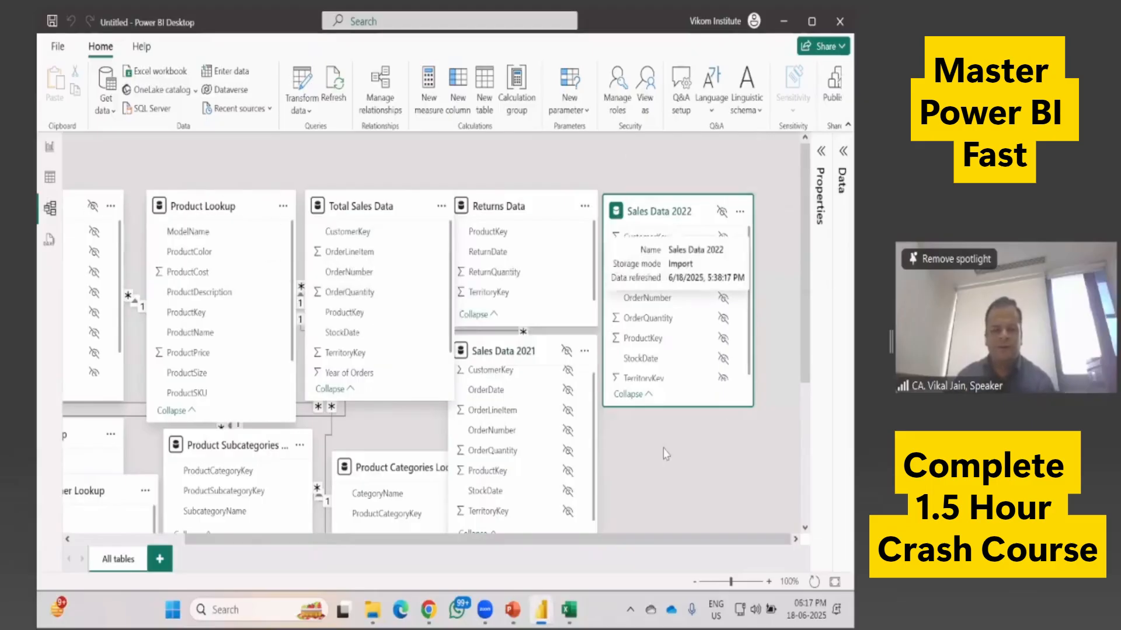
pyautogui.click(50, 147)
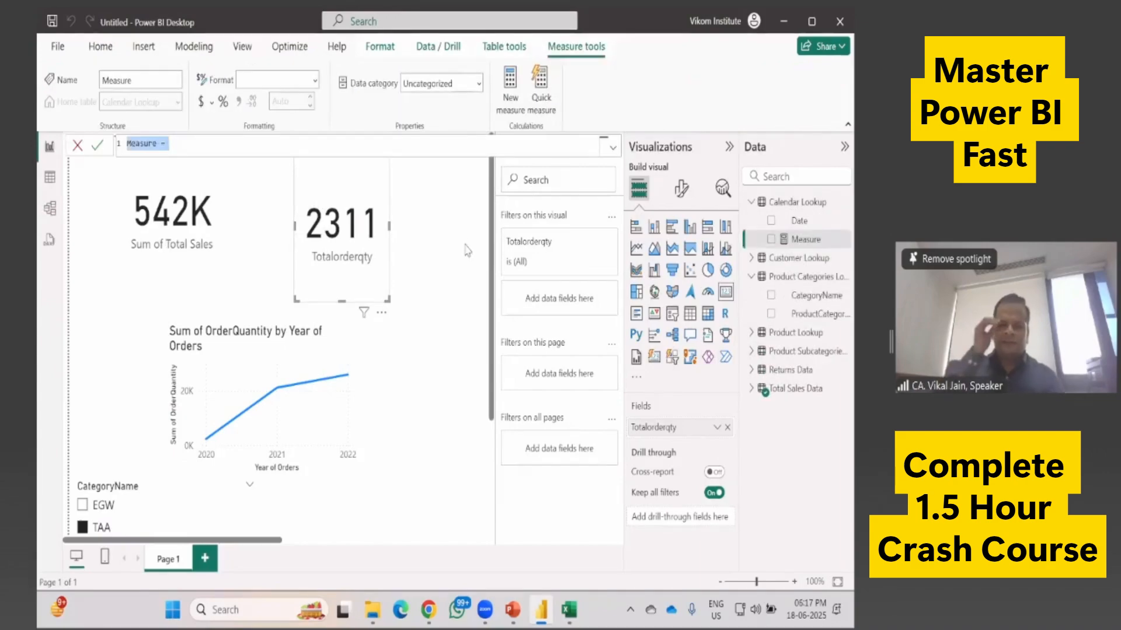
pyautogui.write('Return%')
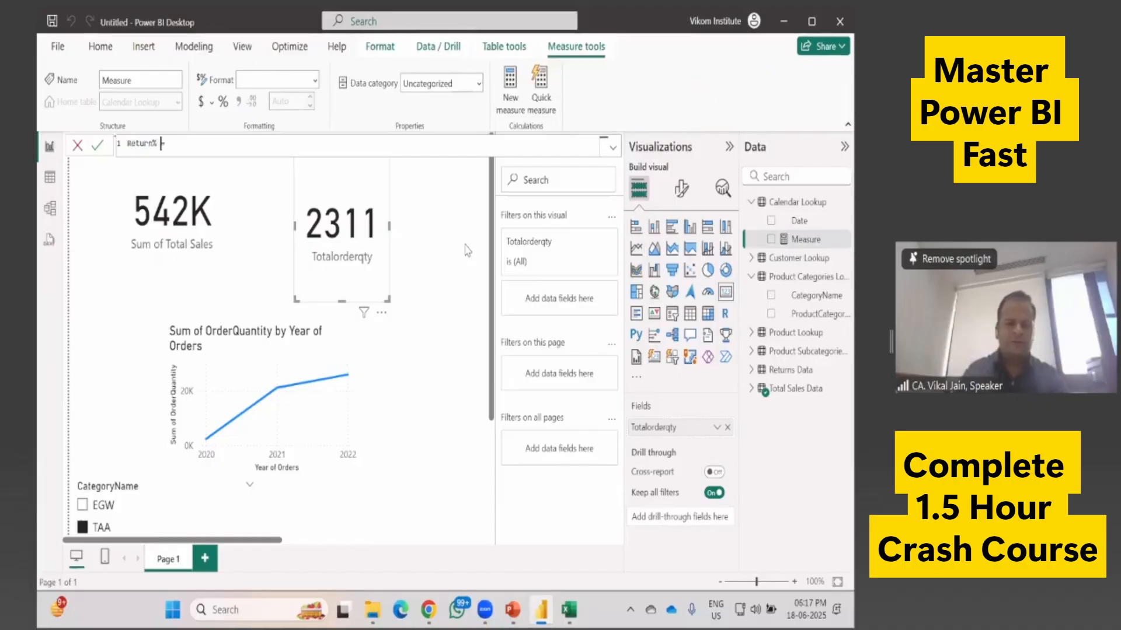
pyautogui.write('re')
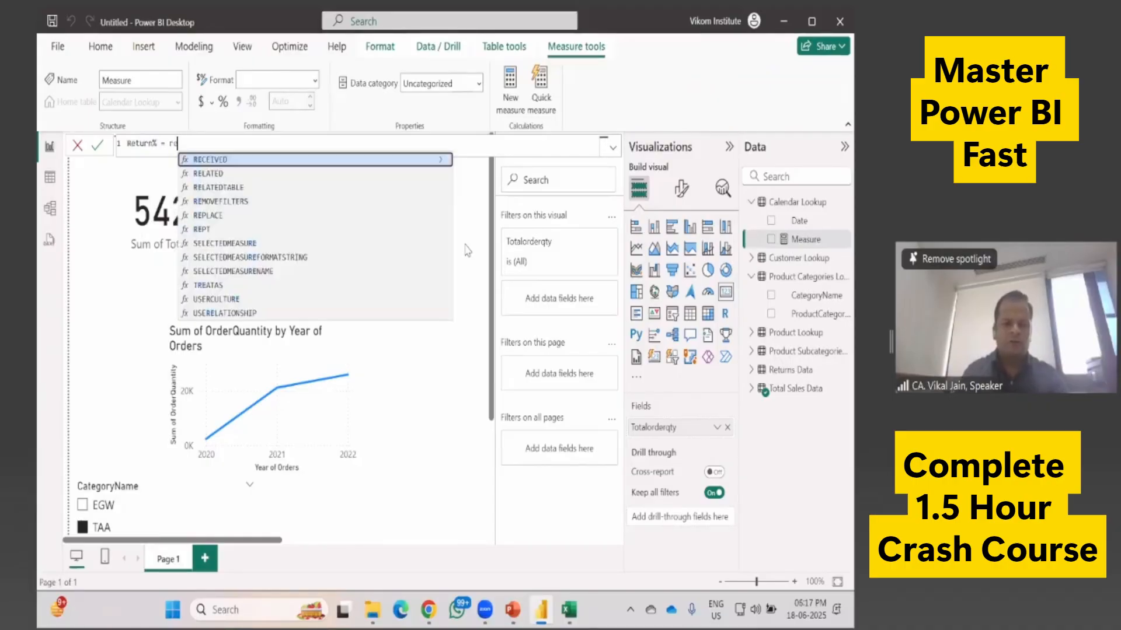
pyautogui.press('BackSpace')
pyautogui.press('BackSpace')
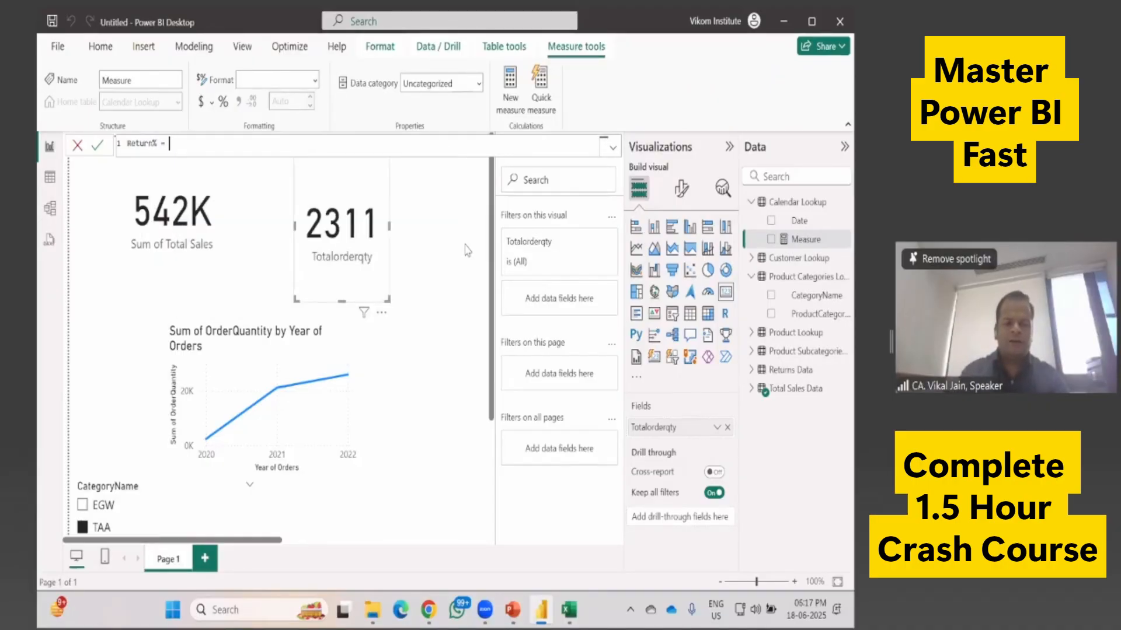
pyautogui.moveTo(234, 153); pyautogui.dragTo(117, 141)
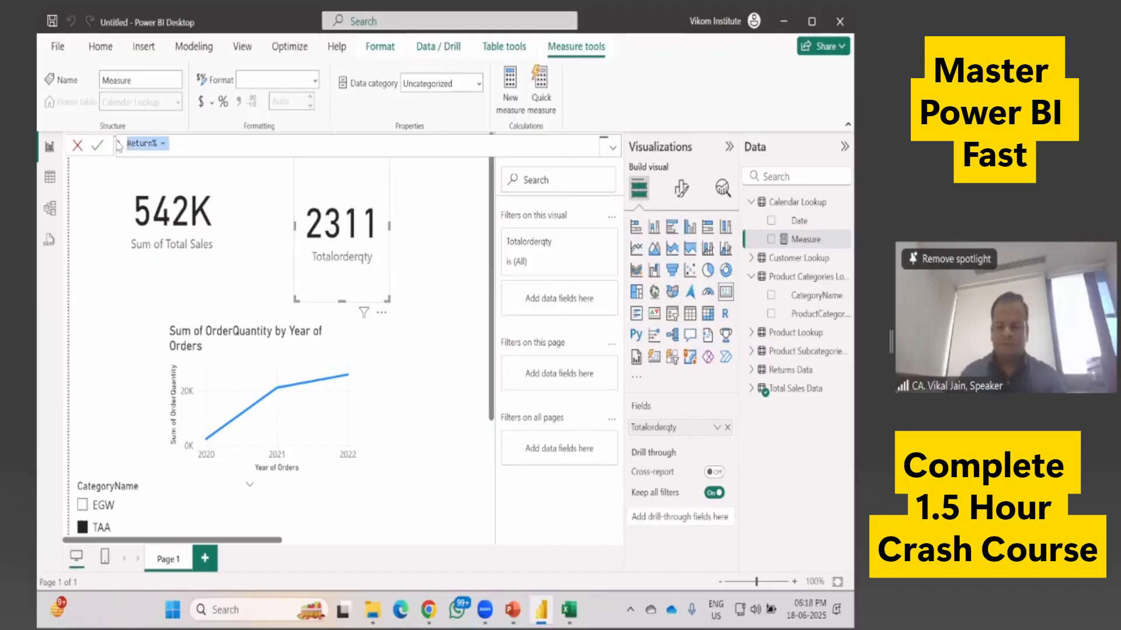
pyautogui.press('BackSpace')
pyautogui.press('Escape')
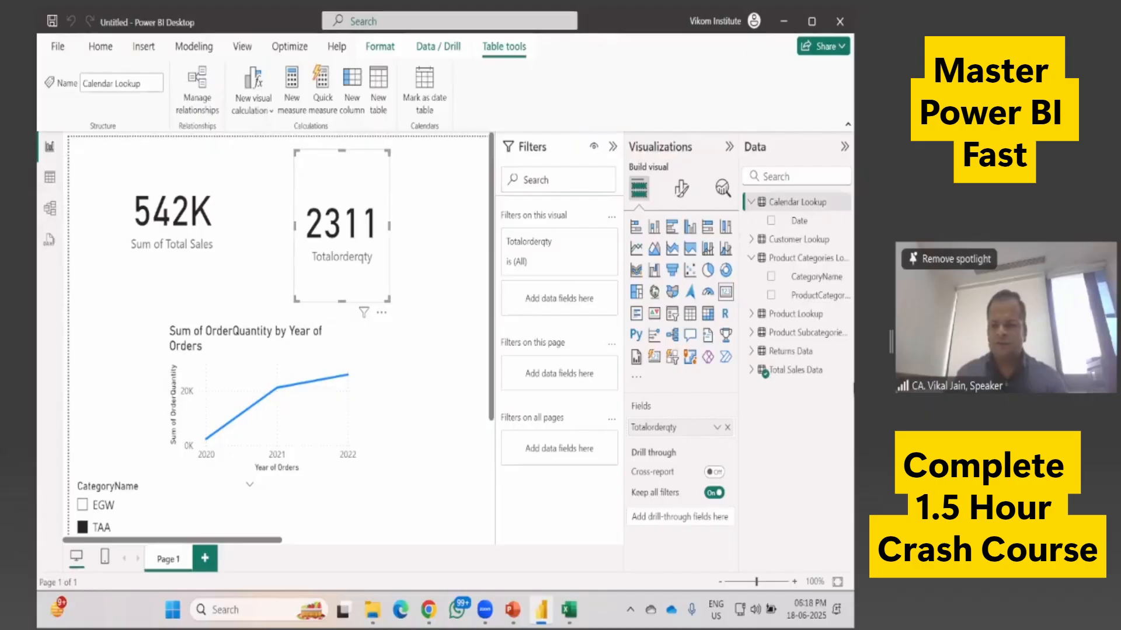
# Step: Inspect the ReturnQuantity column of Returns Data in the table view, and return to the report page
pyautogui.click(791, 351)
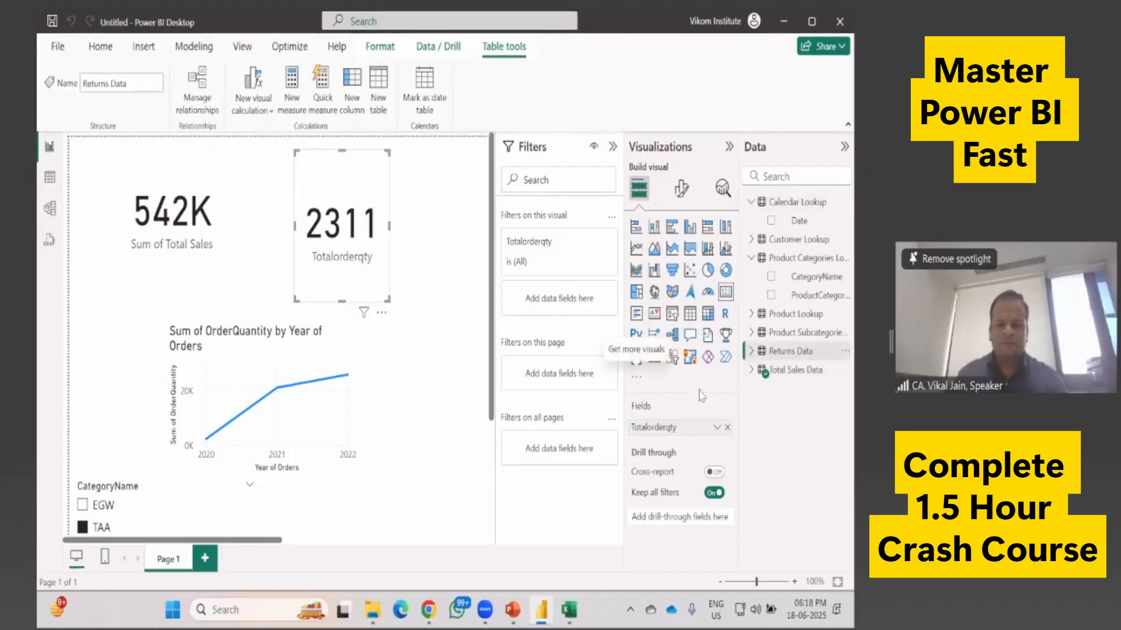
pyautogui.click(49, 178)
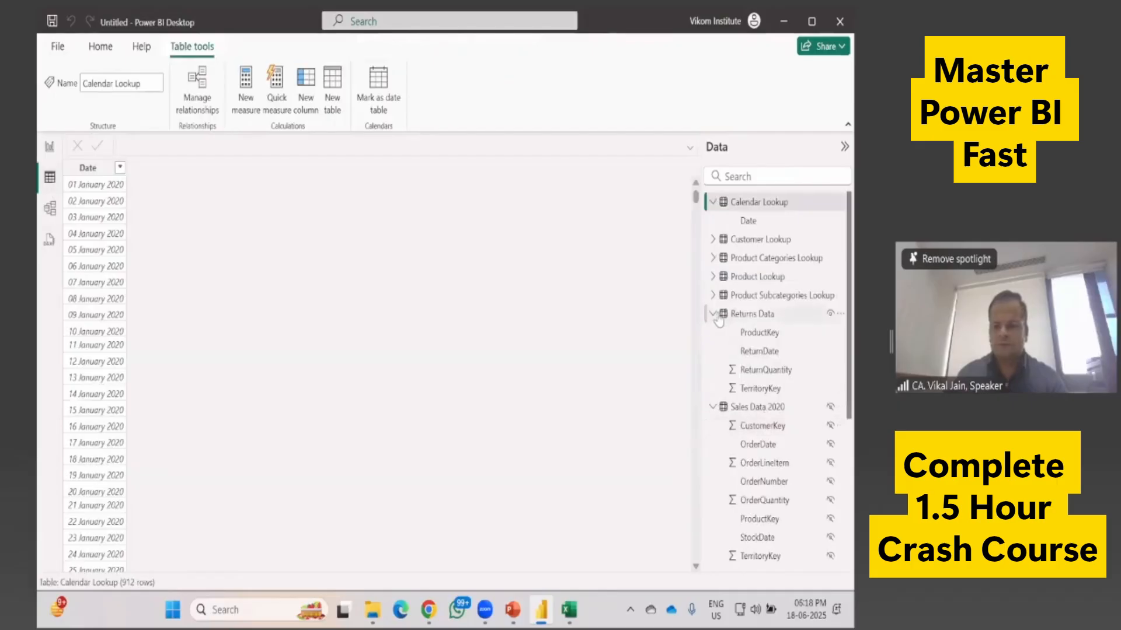
pyautogui.click(714, 314)
pyautogui.click(729, 318)
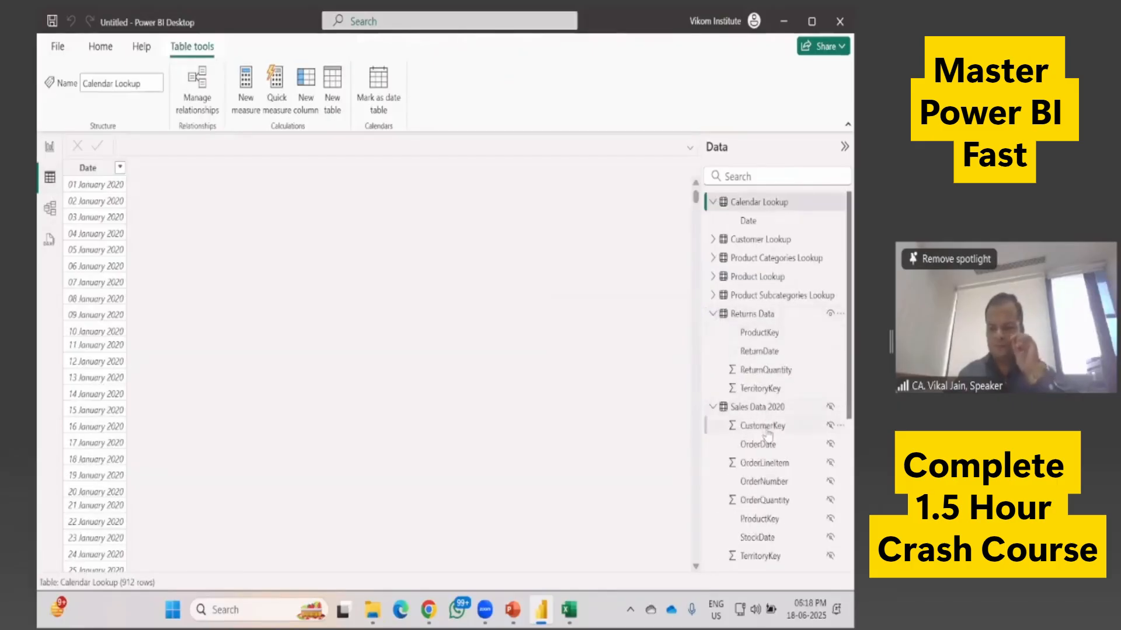
pyautogui.click(771, 370)
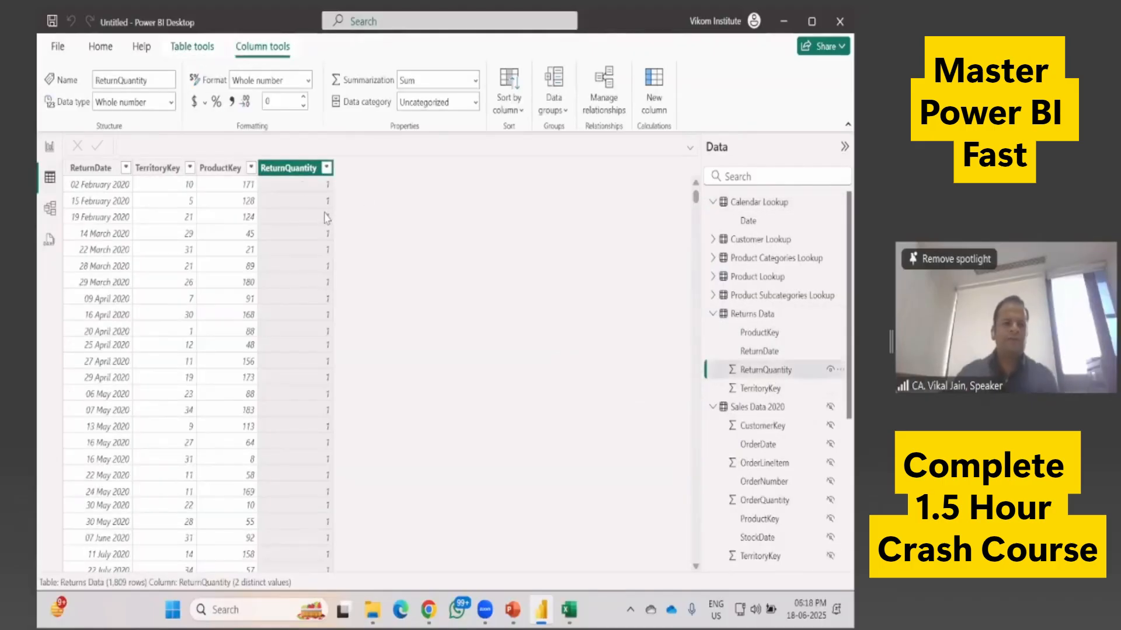
pyautogui.click(49, 146)
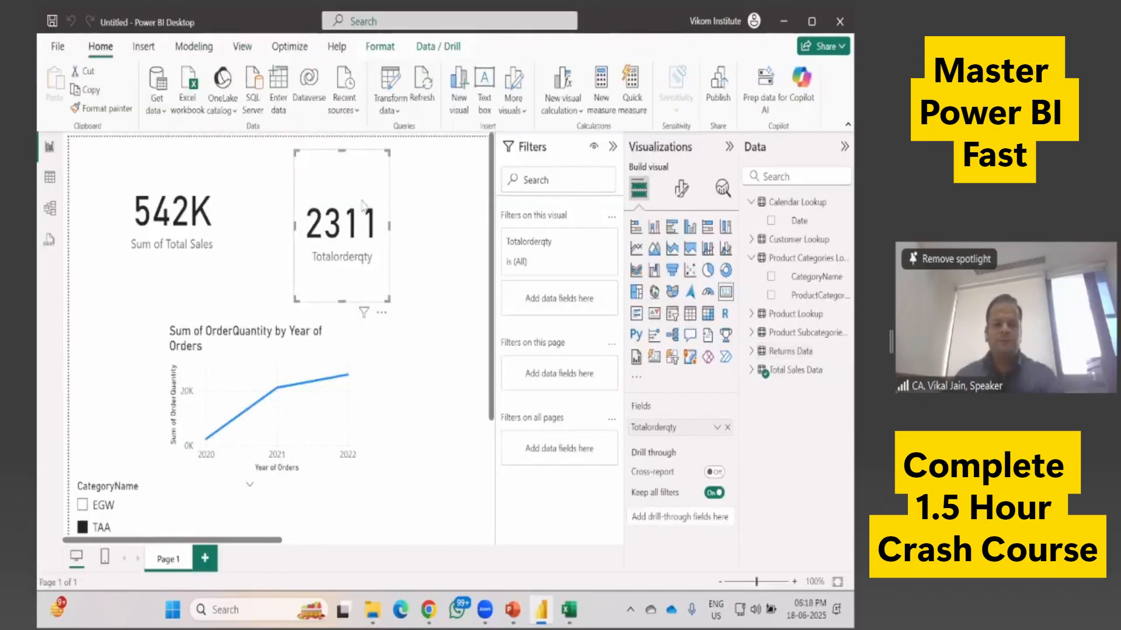
# Step: Start a new measure in Calendar Lookup with the formula SUM('Returns Data'[ReturnQuantity])
pyautogui.click(600, 96)
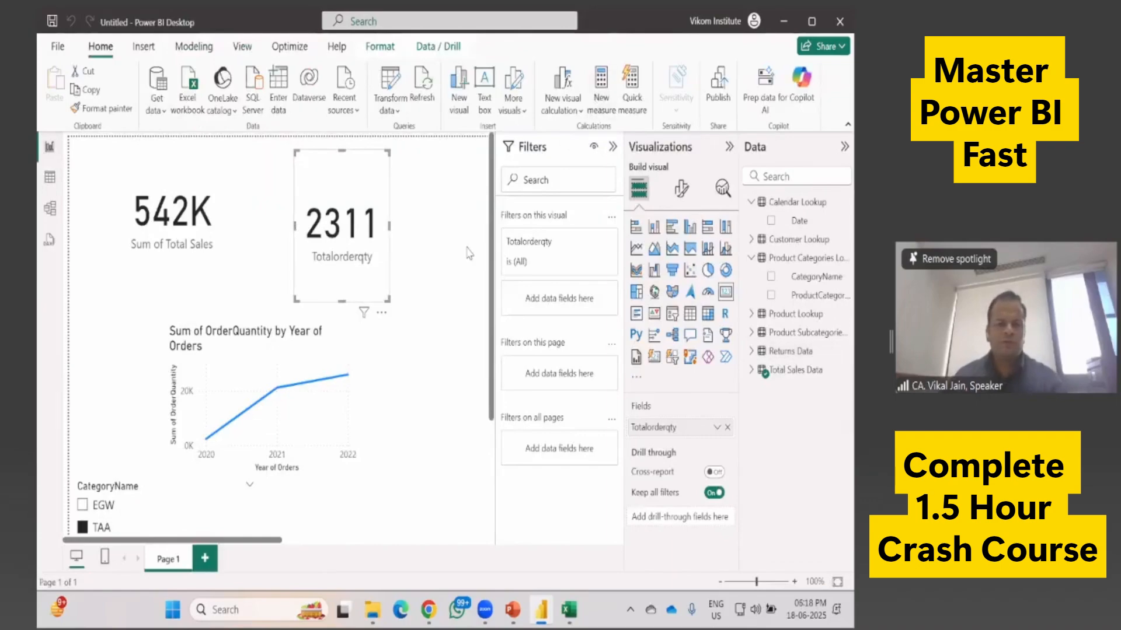
pyautogui.write('ret')
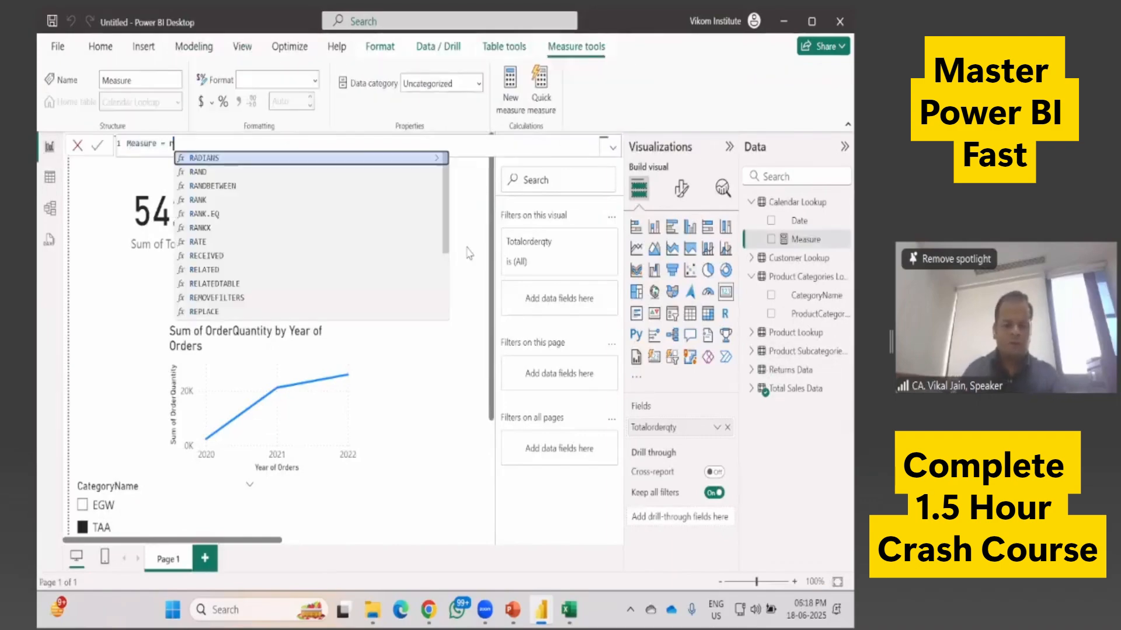
pyautogui.press('BackSpace')
pyautogui.press('BackSpace')
pyautogui.press('BackSpace')
pyautogui.write('SUM(')
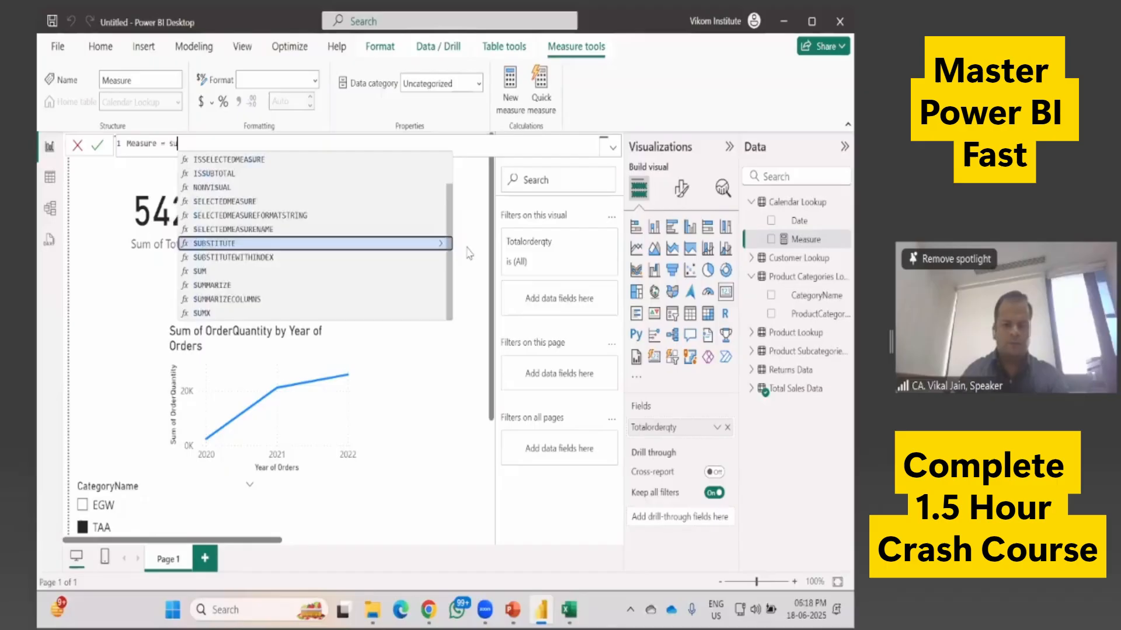
pyautogui.write('ret')
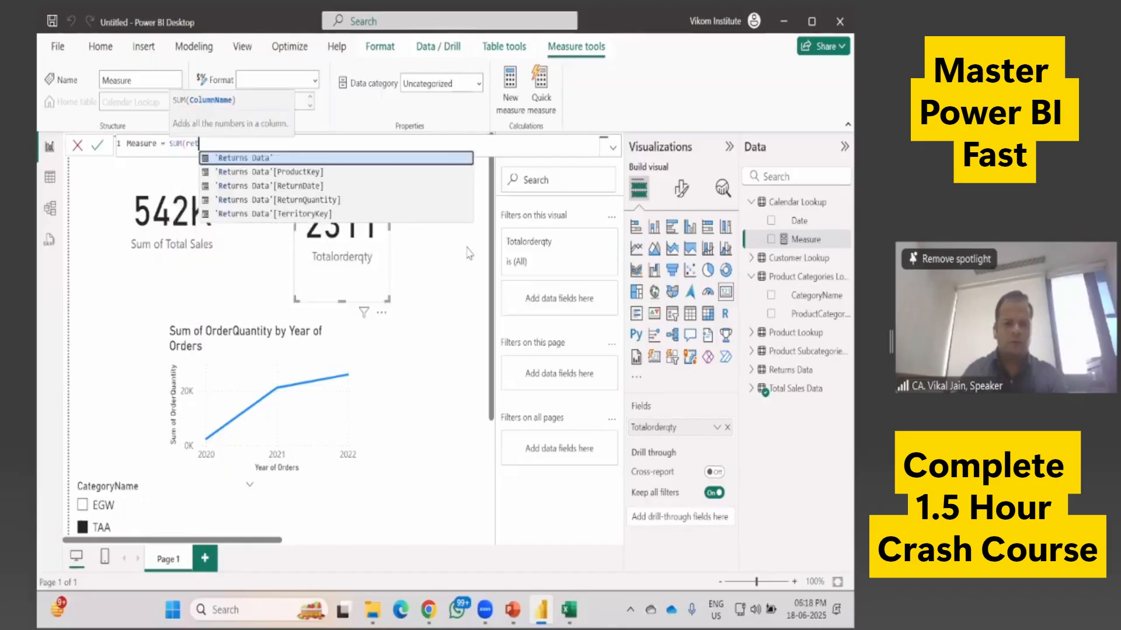
pyautogui.press('Down')
pyautogui.press('Down')
pyautogui.press('Down')
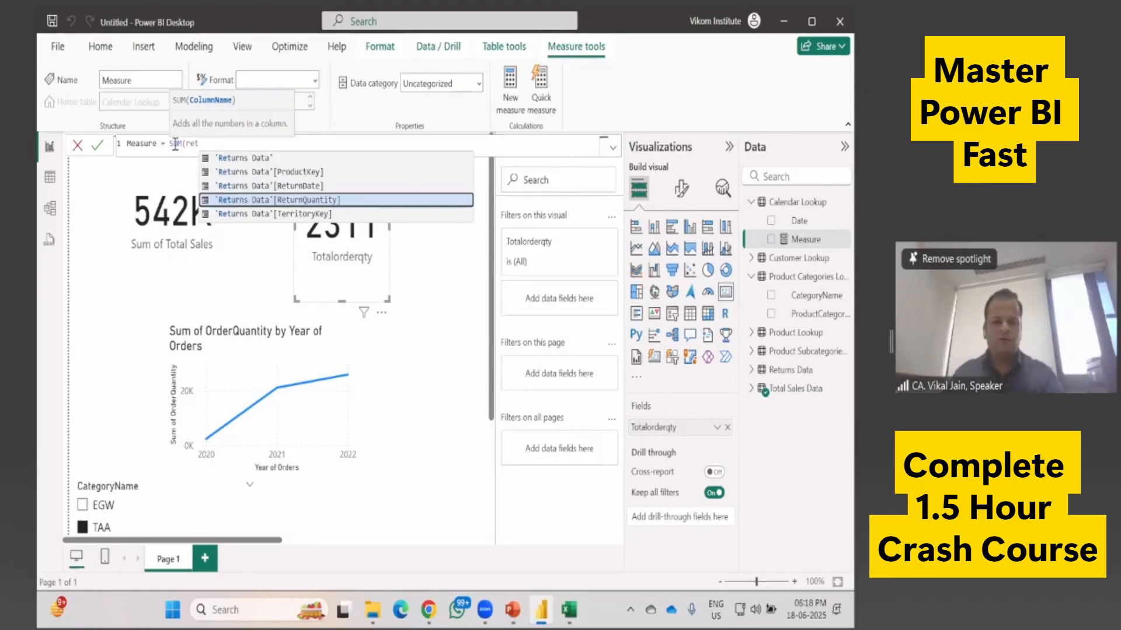
pyautogui.press('Tab')
pyautogui.write(')')
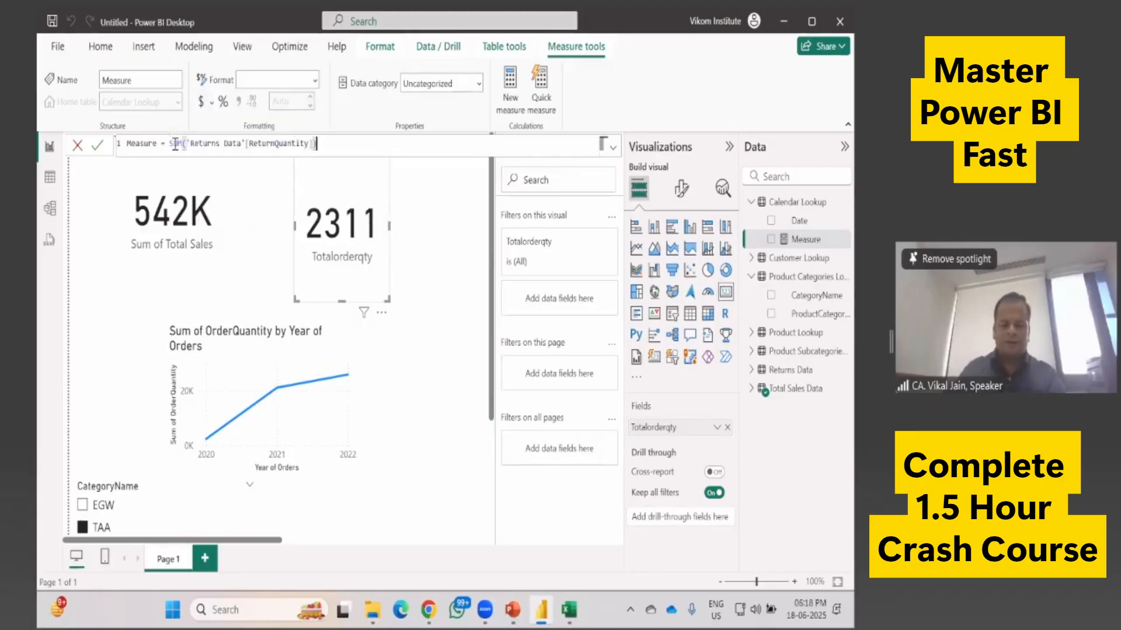
# Step: Divide the measure's formula by SUM('Total Sales Data'[OrderQuantity]), commit it, and delete the stray Q&A visual from the report page
pyautogui.write('/')
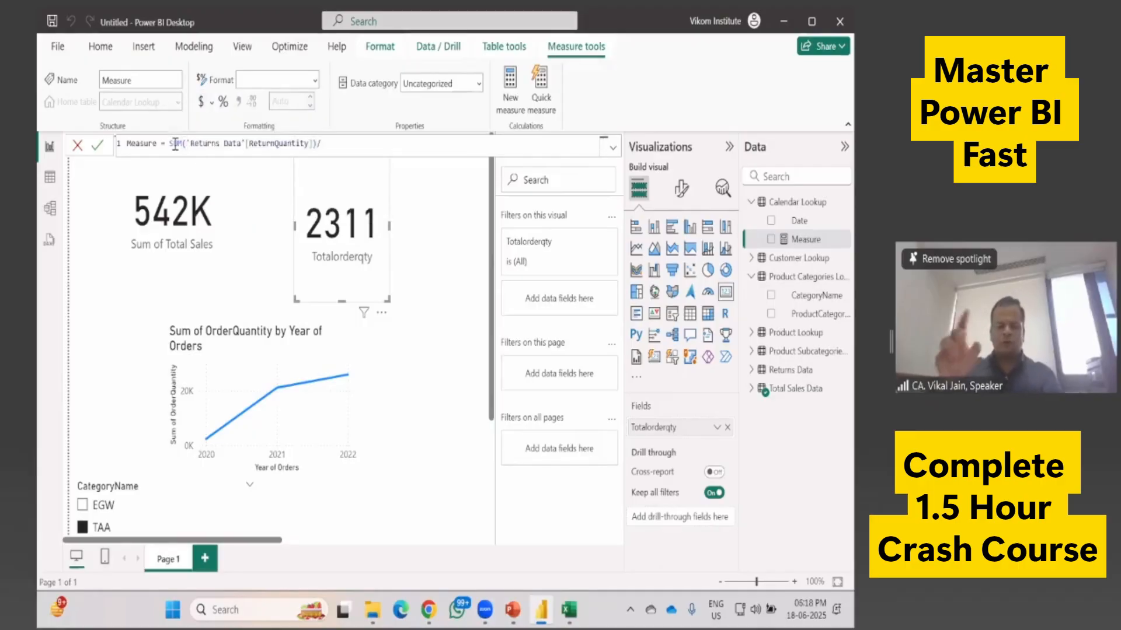
pyautogui.write('sum')
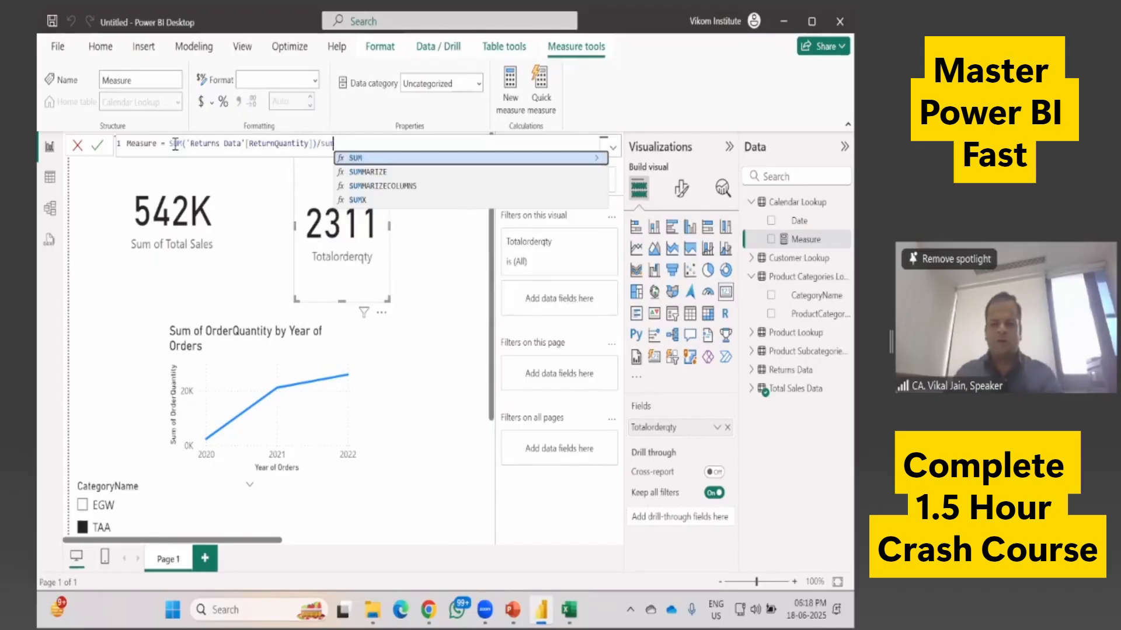
pyautogui.press('Tab')
pyautogui.write('to')
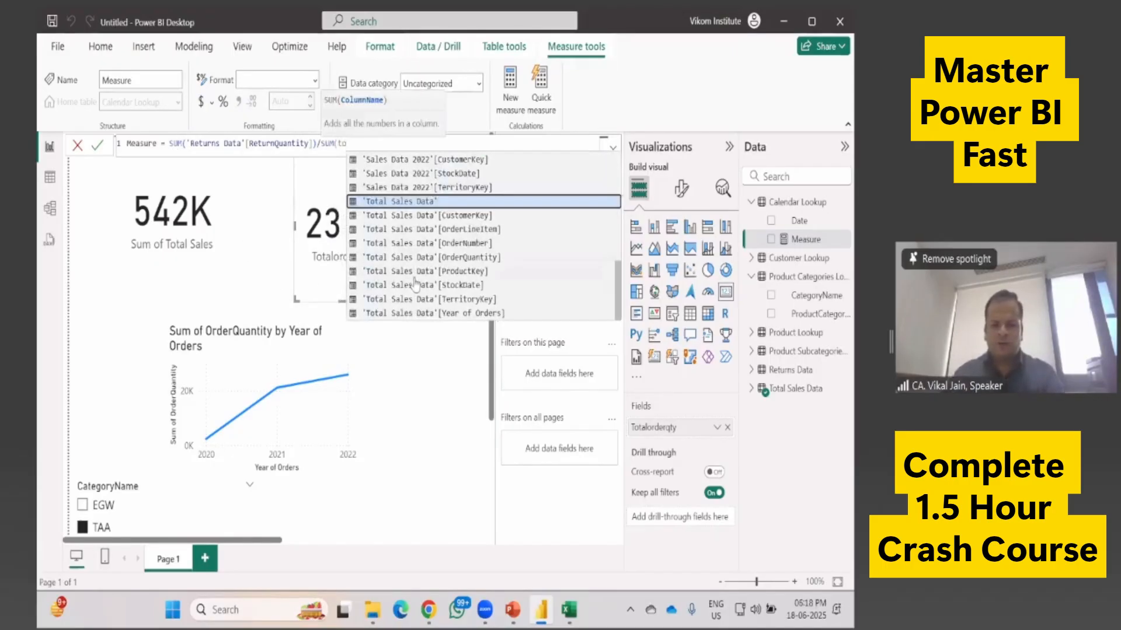
pyautogui.doubleClick(473, 260)
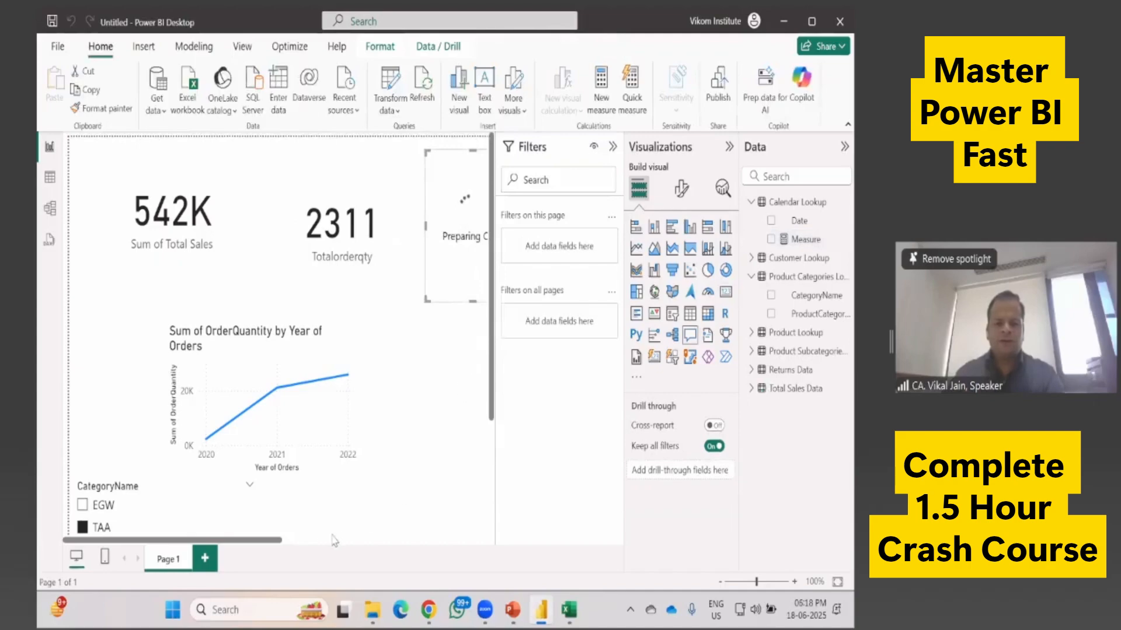
pyautogui.moveTo(273, 540); pyautogui.dragTo(415, 544)
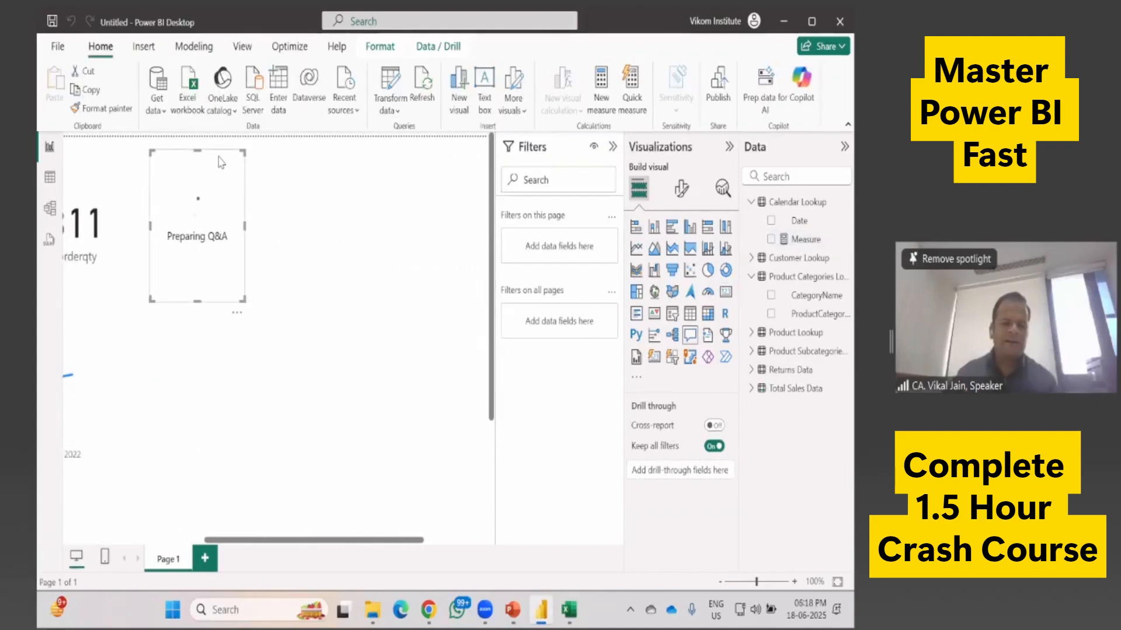
pyautogui.press('Delete')
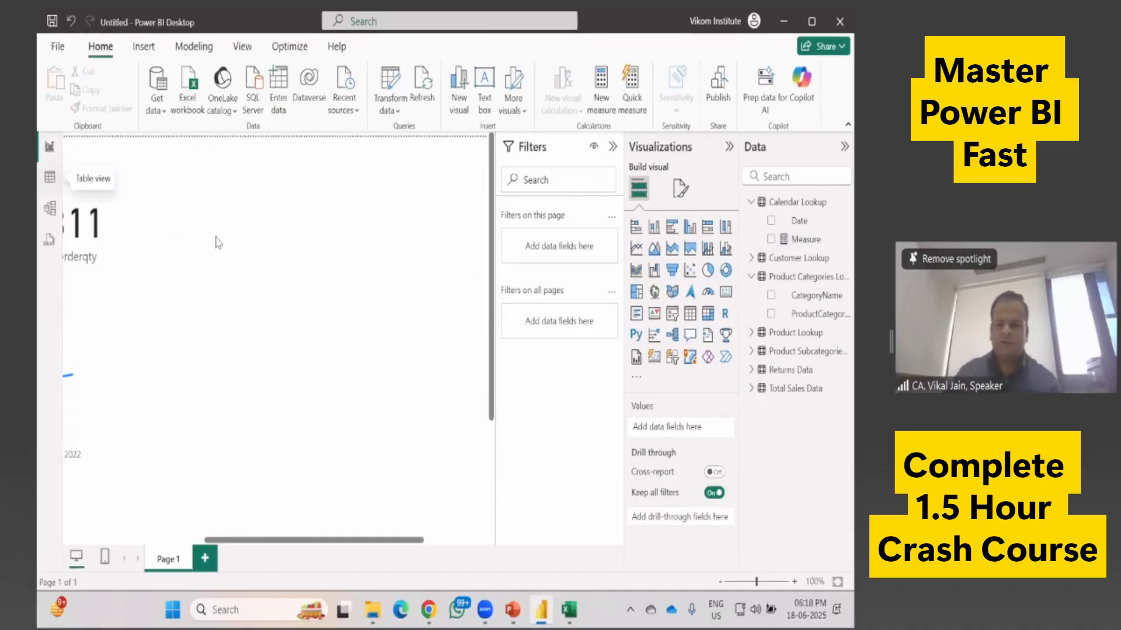
# Step: Rename the new measure in Calendar Lookup as "Return %"
pyautogui.click(811, 241)
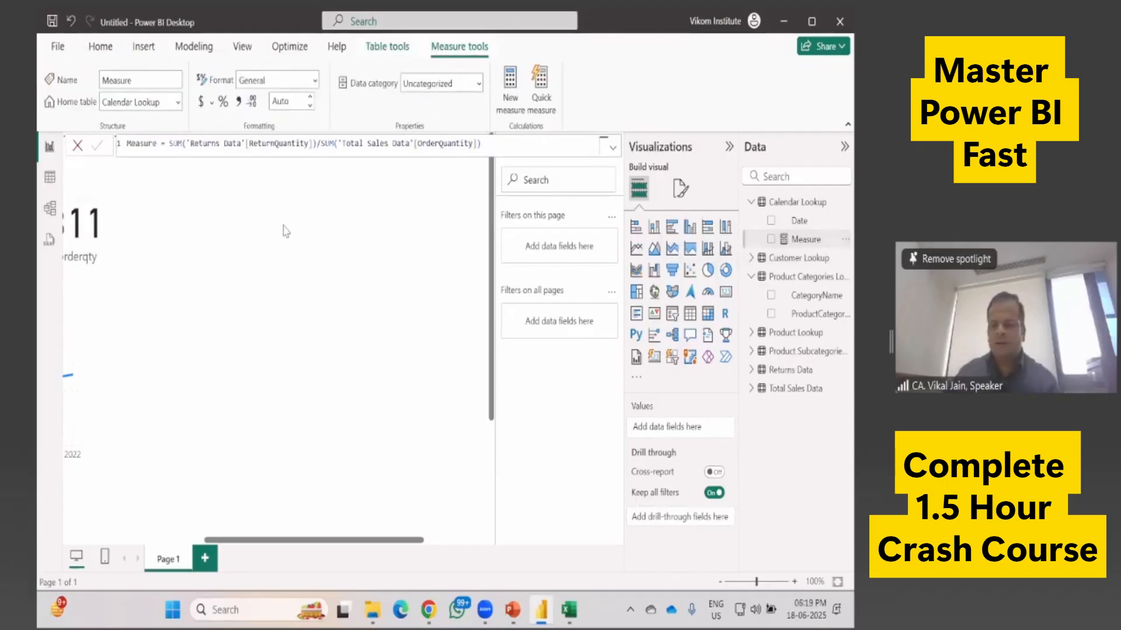
pyautogui.doubleClick(150, 149)
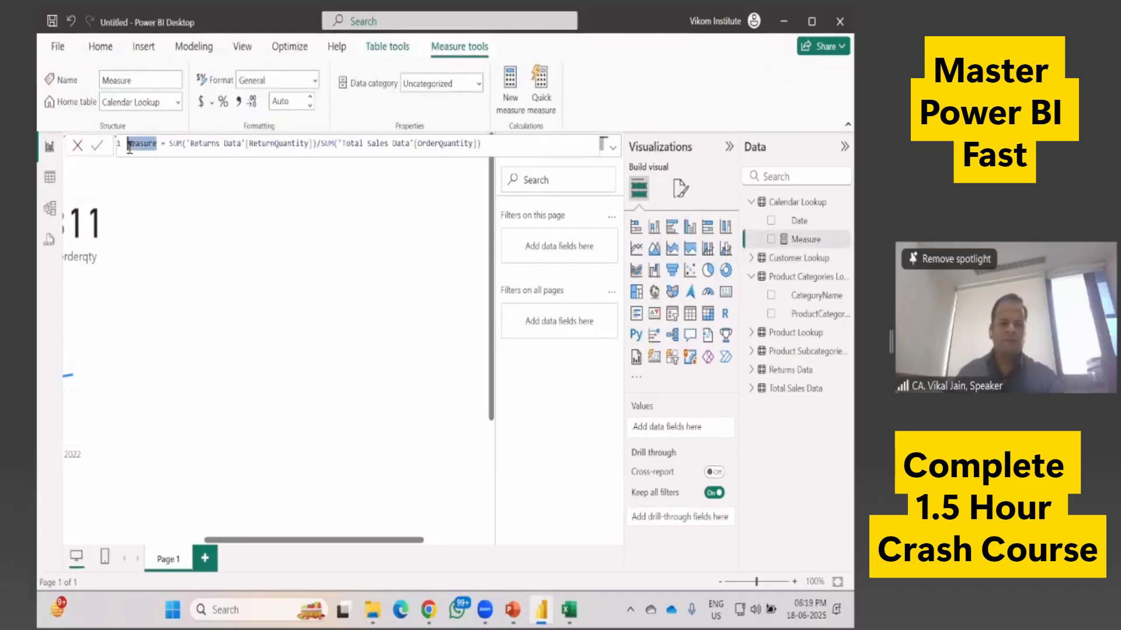
pyautogui.write('Return ')
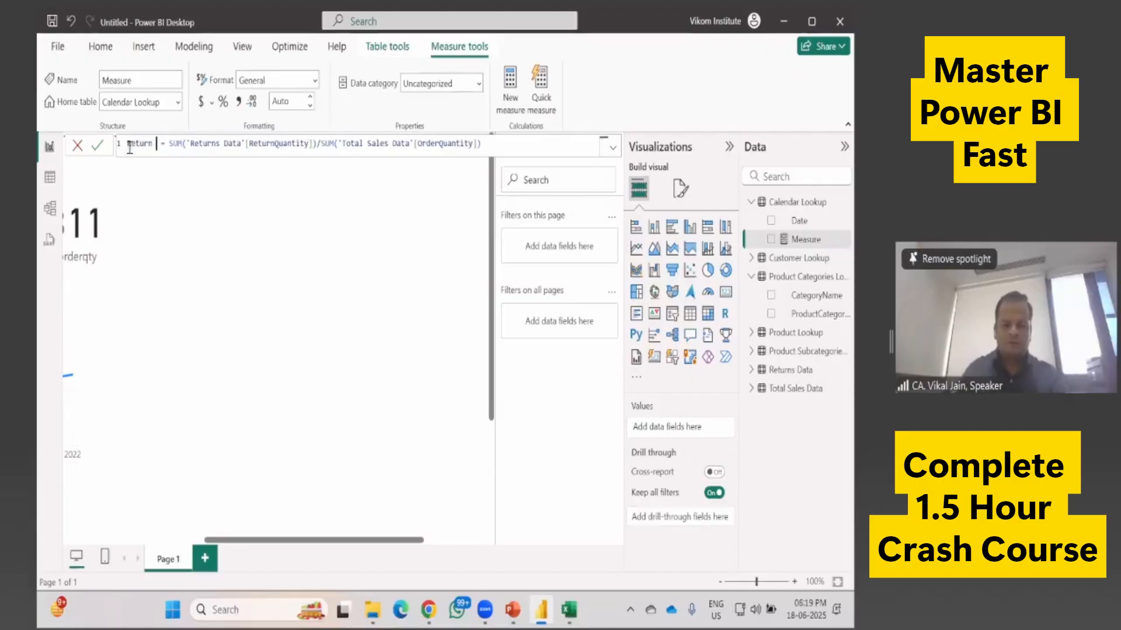
pyautogui.write('%')
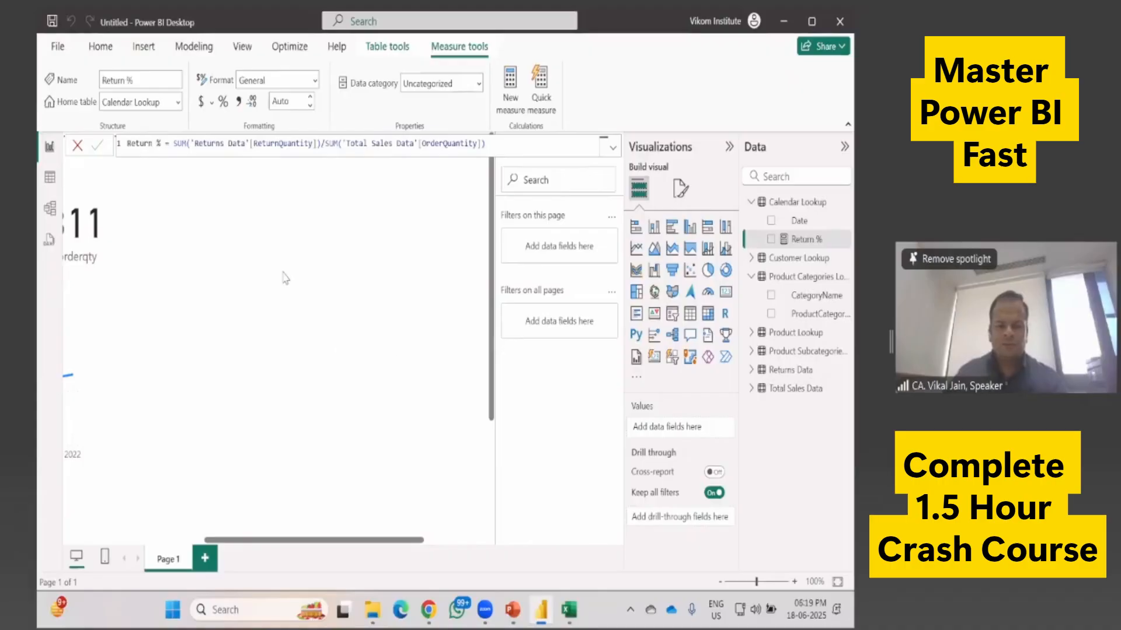
# Step: Check the fields of Total Sales Data, and collapse Calendar Lookup and Total Sales Data in the field list
pyautogui.click(805, 177)
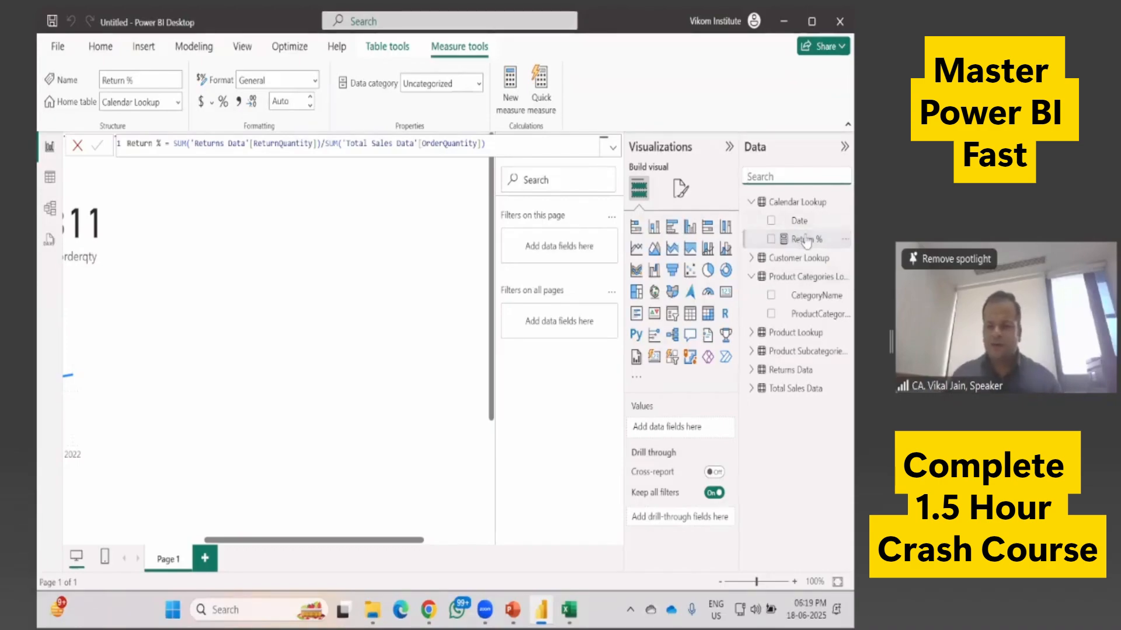
pyautogui.click(751, 389)
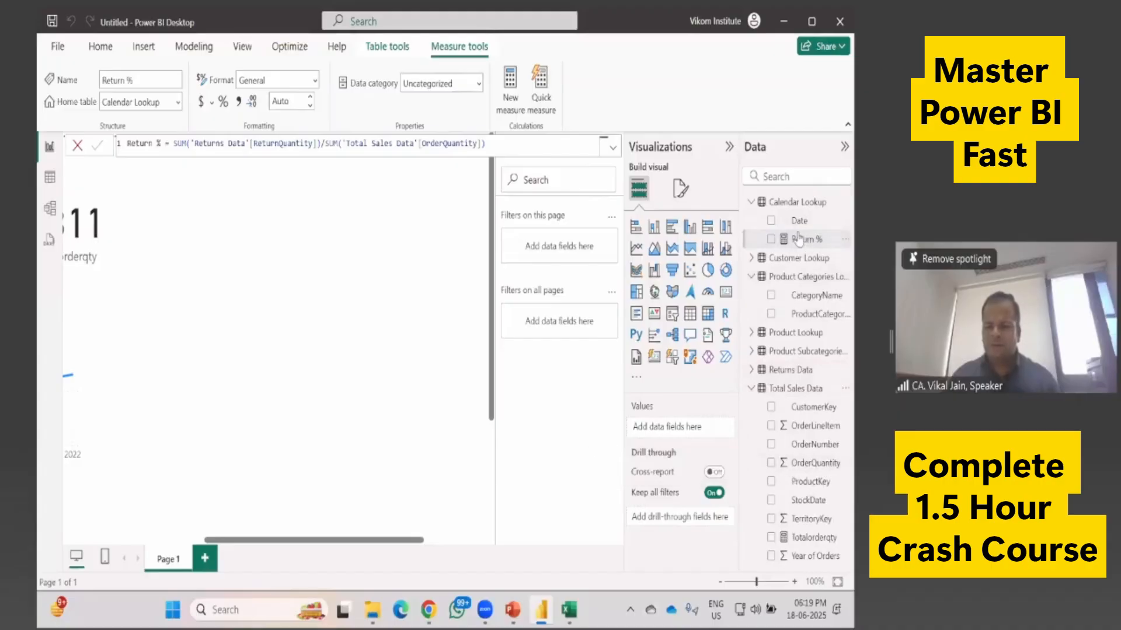
pyautogui.click(752, 203)
pyautogui.click(753, 352)
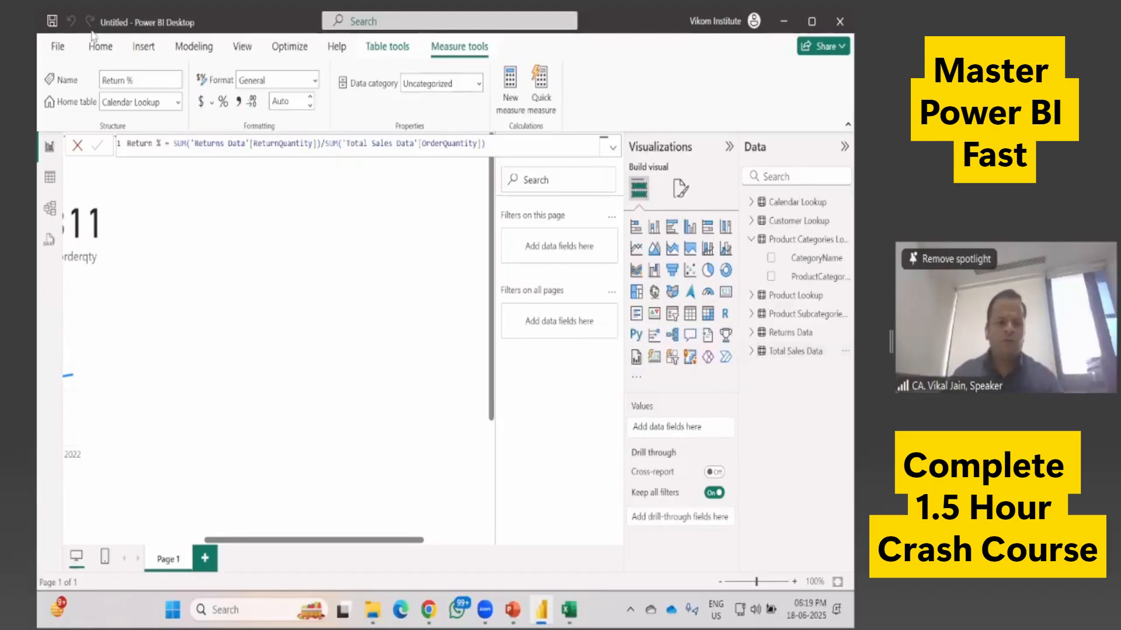
pyautogui.click(100, 46)
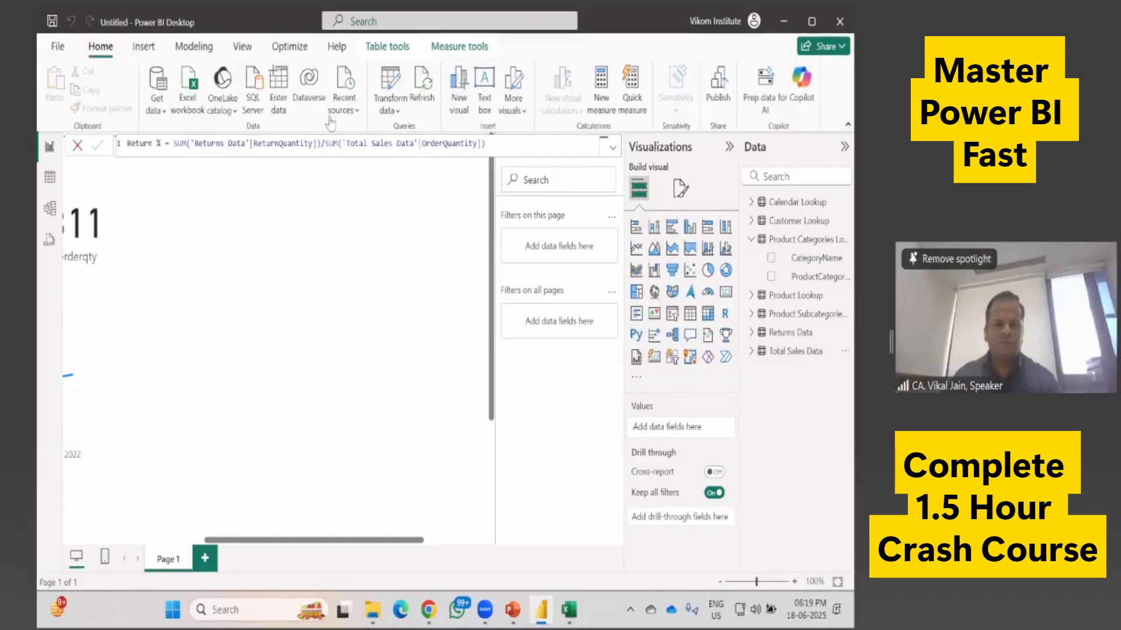
# Step: Create a blank table named "Meausers list" through Enter data and load it into the model
pyautogui.click(284, 118)
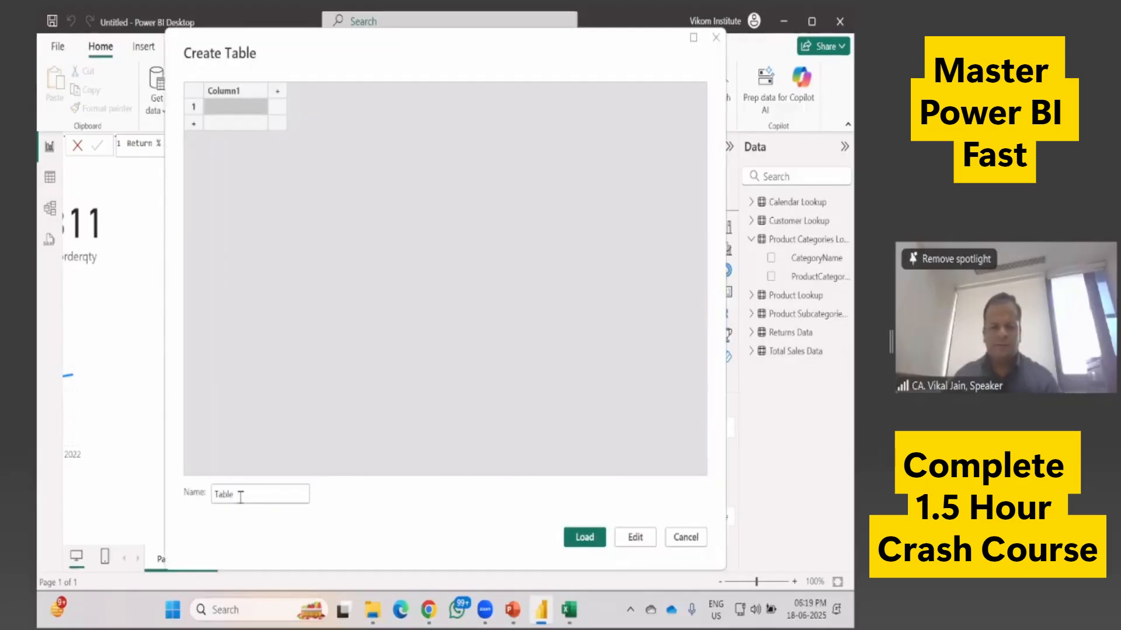
pyautogui.moveTo(240, 496); pyautogui.dragTo(206, 503)
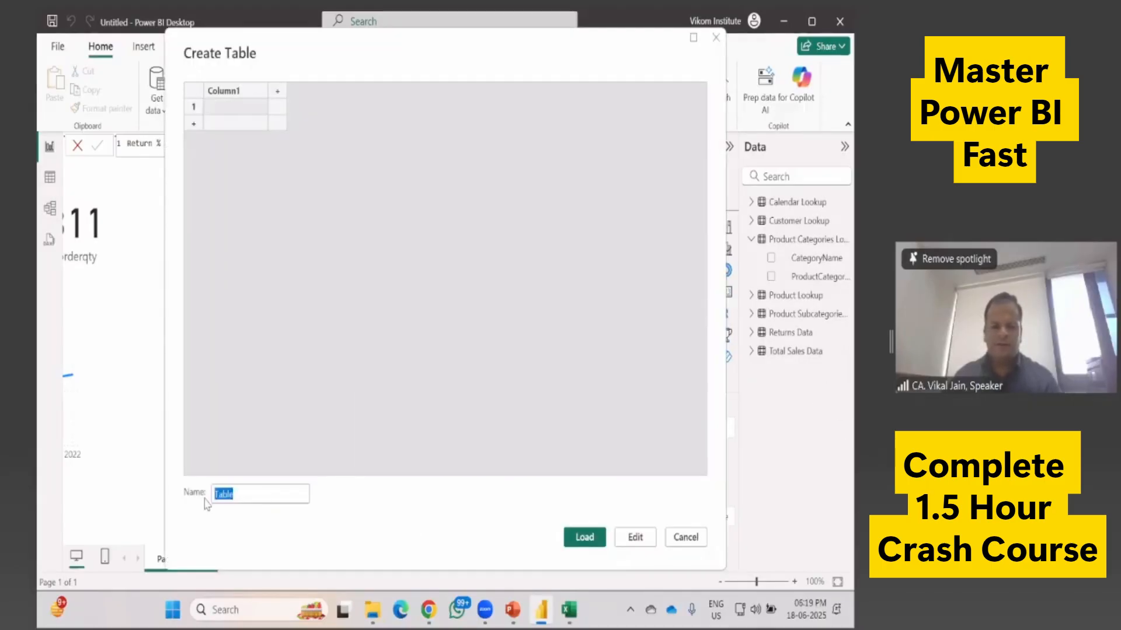
pyautogui.write('Me')
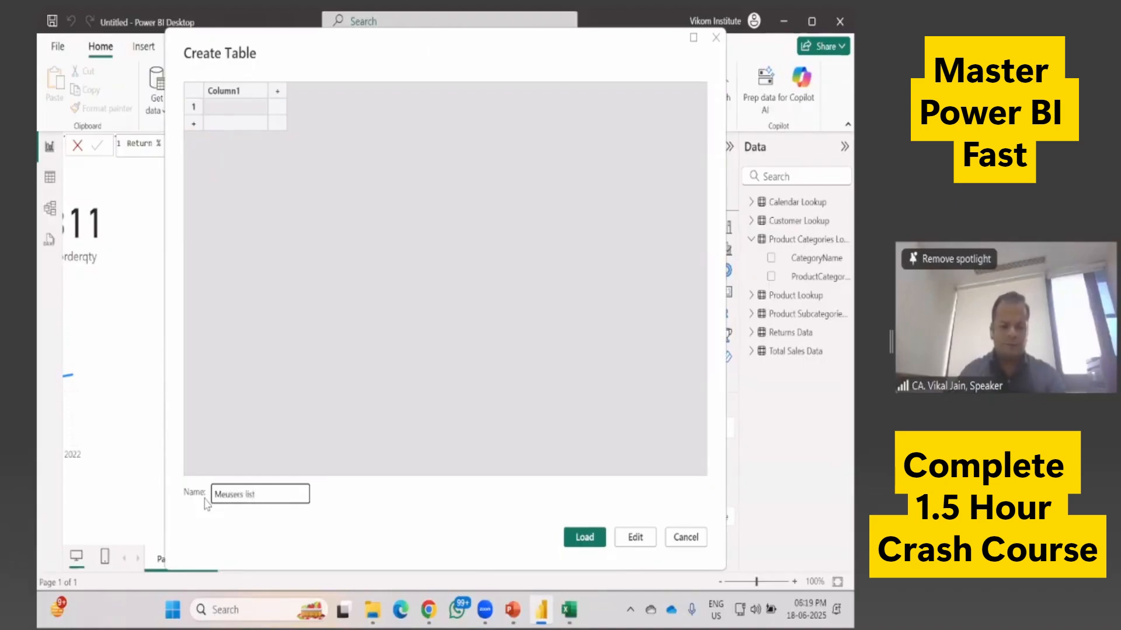
pyautogui.write('a')
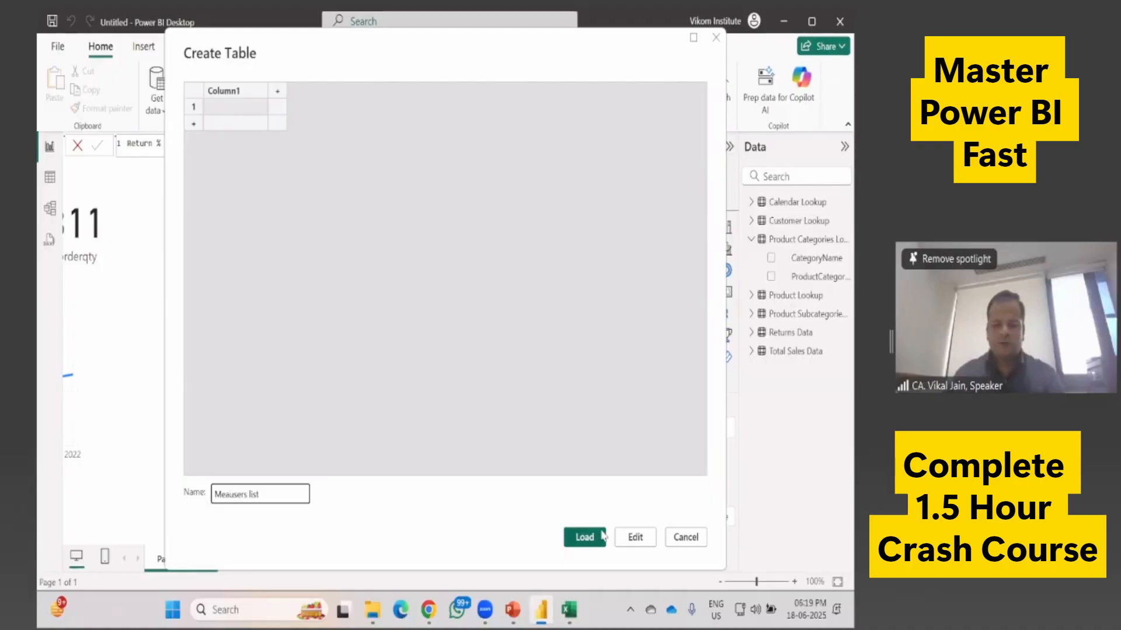
pyautogui.click(585, 537)
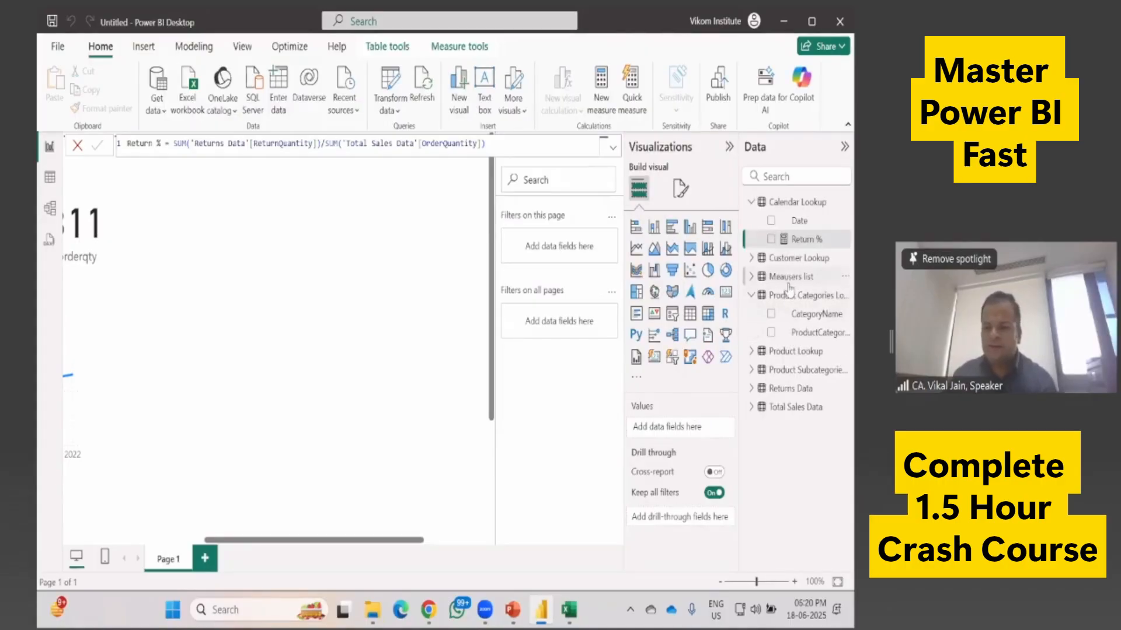
pyautogui.click(770, 240)
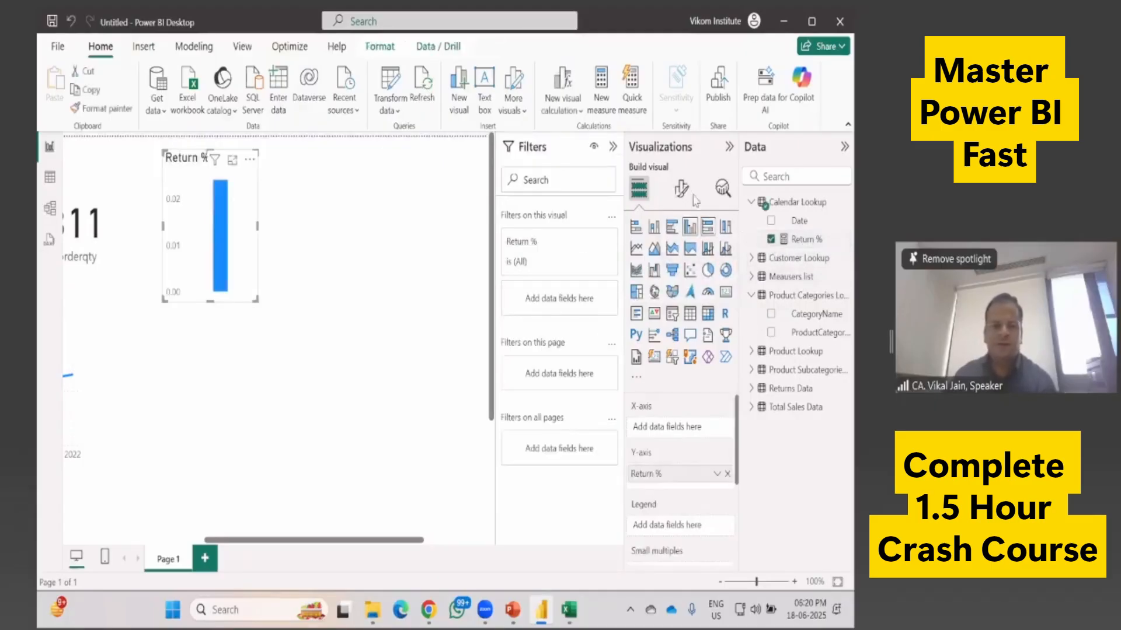
pyautogui.click(380, 47)
pyautogui.click(435, 49)
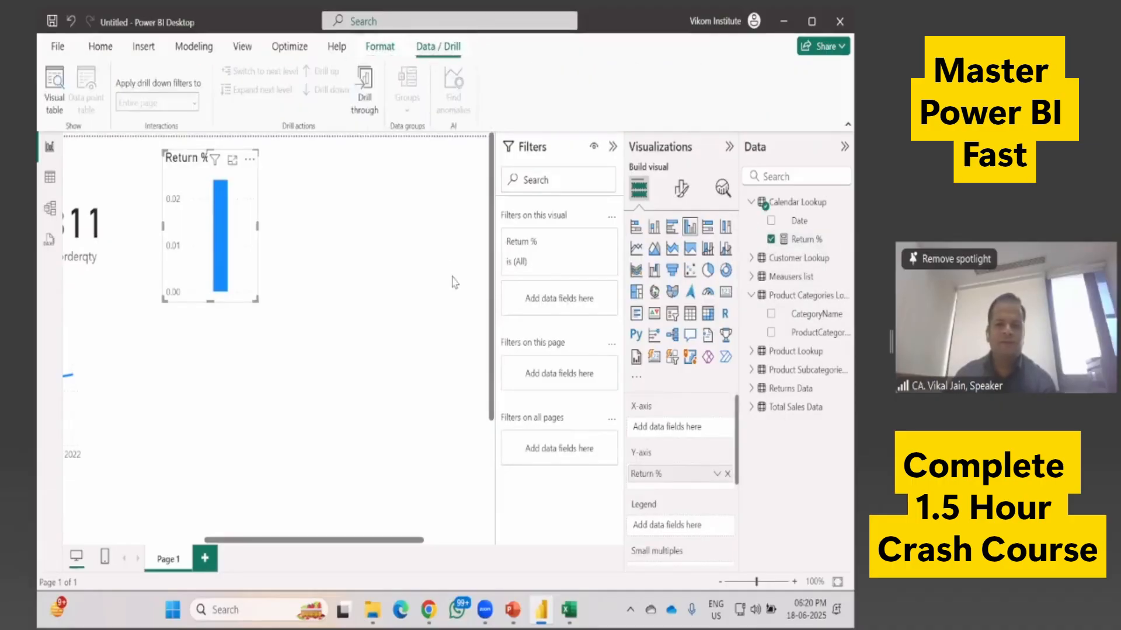
pyautogui.press('Escape')
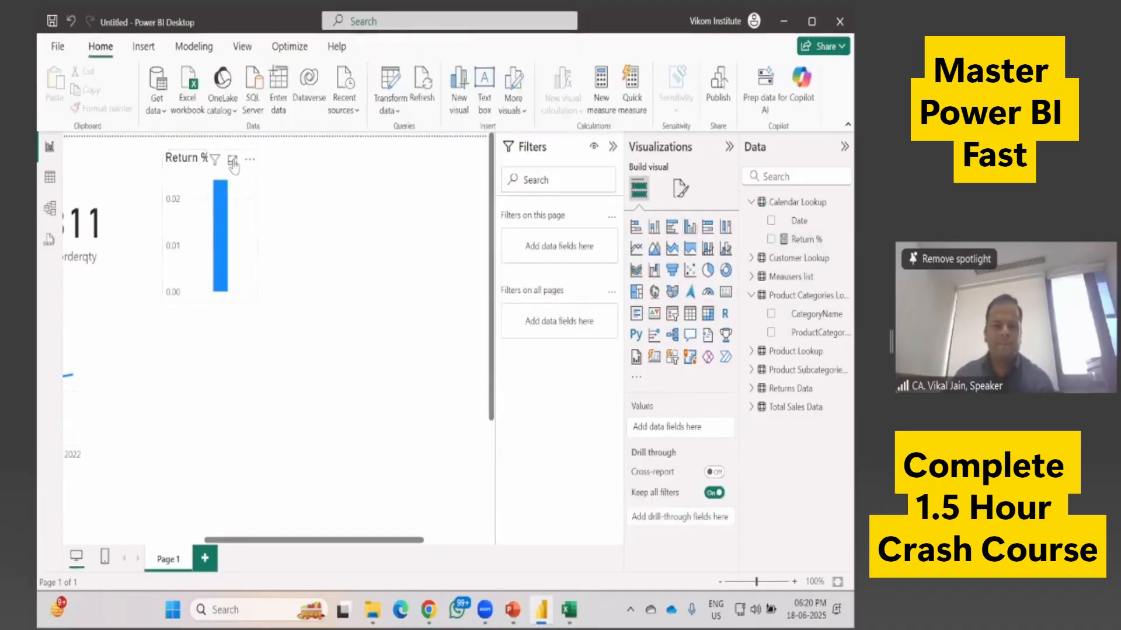
pyautogui.rightClick(195, 168)
pyautogui.press('Escape')
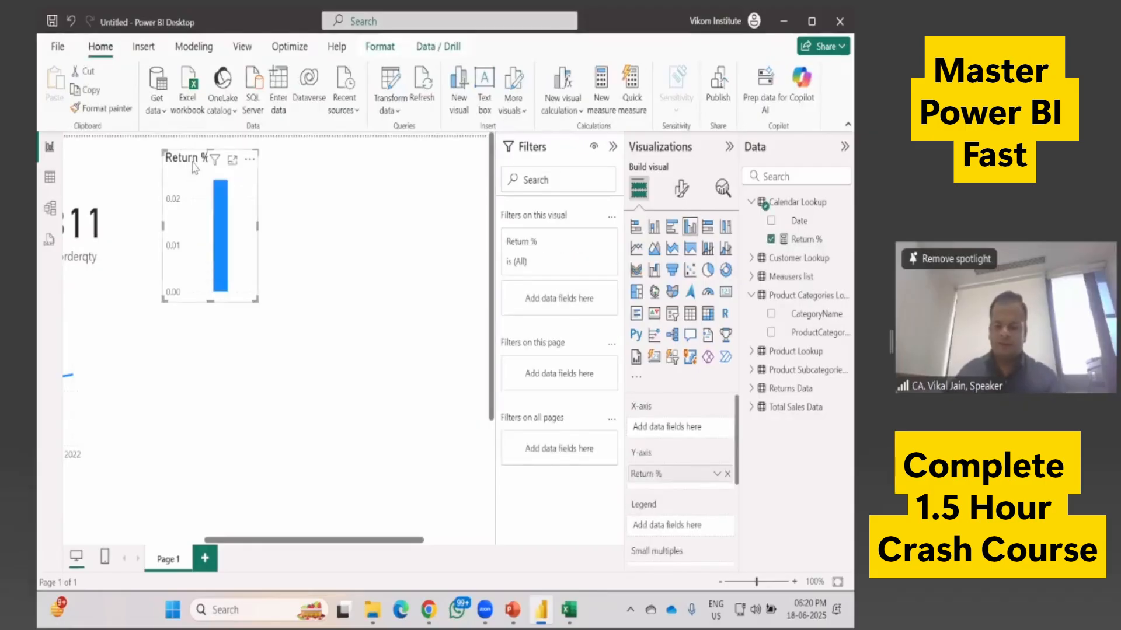
pyautogui.press('Delete')
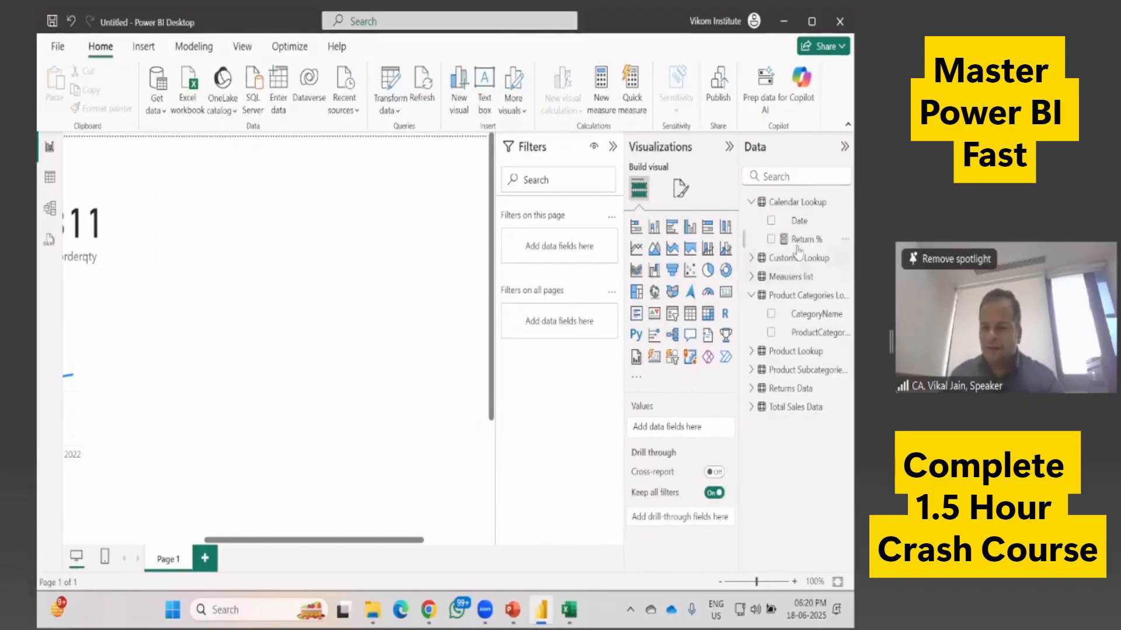
# Step: Change the home table of the Return % measure to Meausers list
pyautogui.click(803, 239)
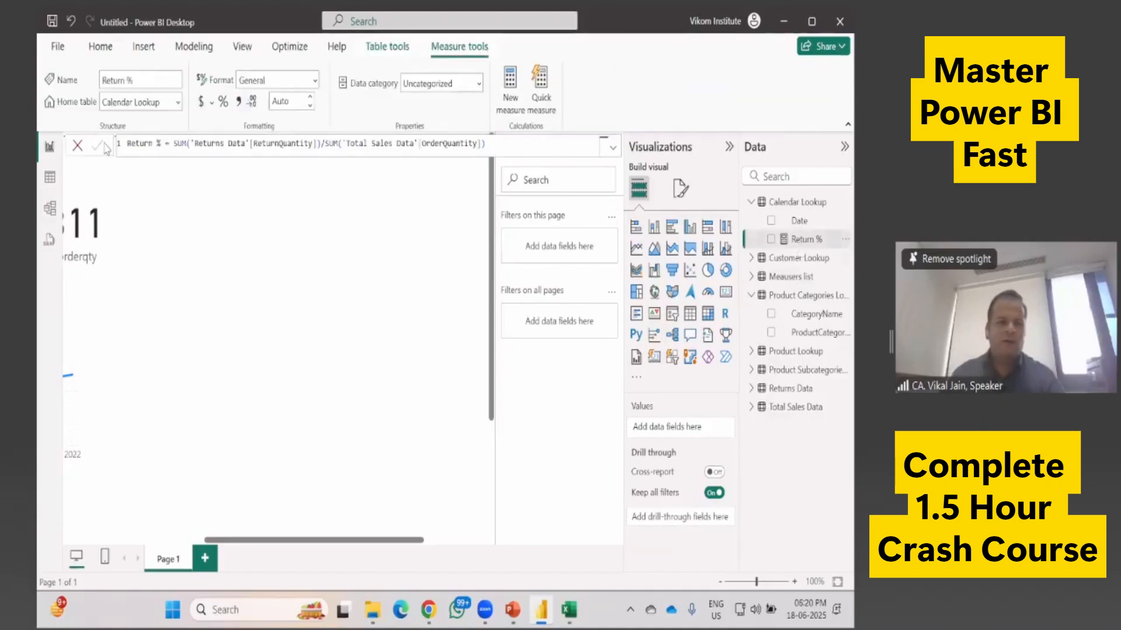
pyautogui.click(178, 103)
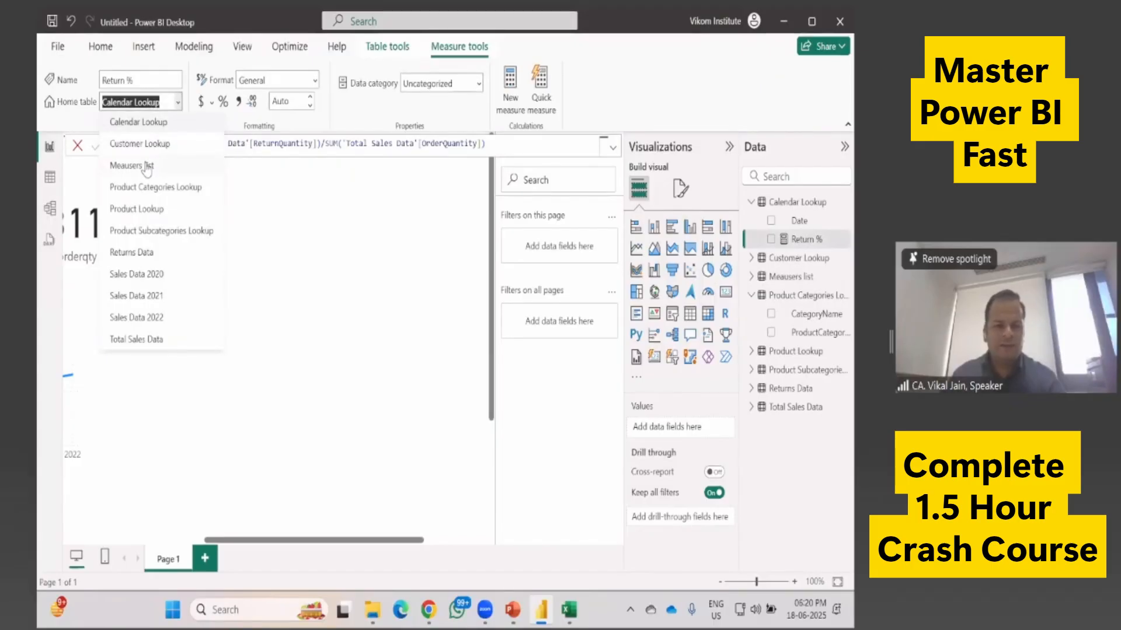
pyautogui.click(149, 168)
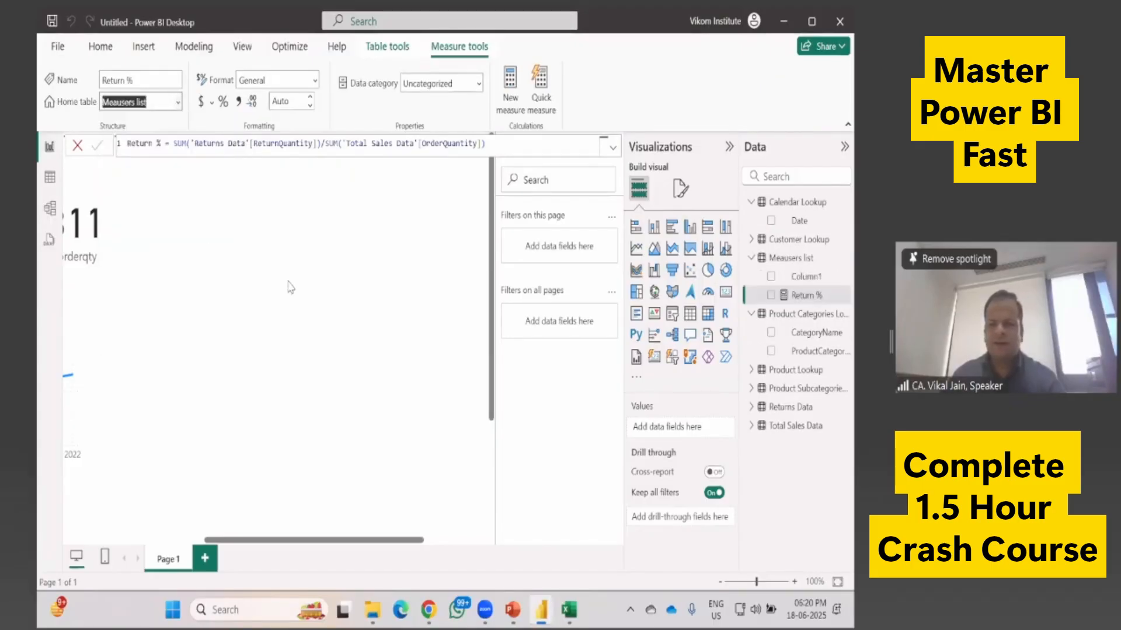
pyautogui.click(270, 272)
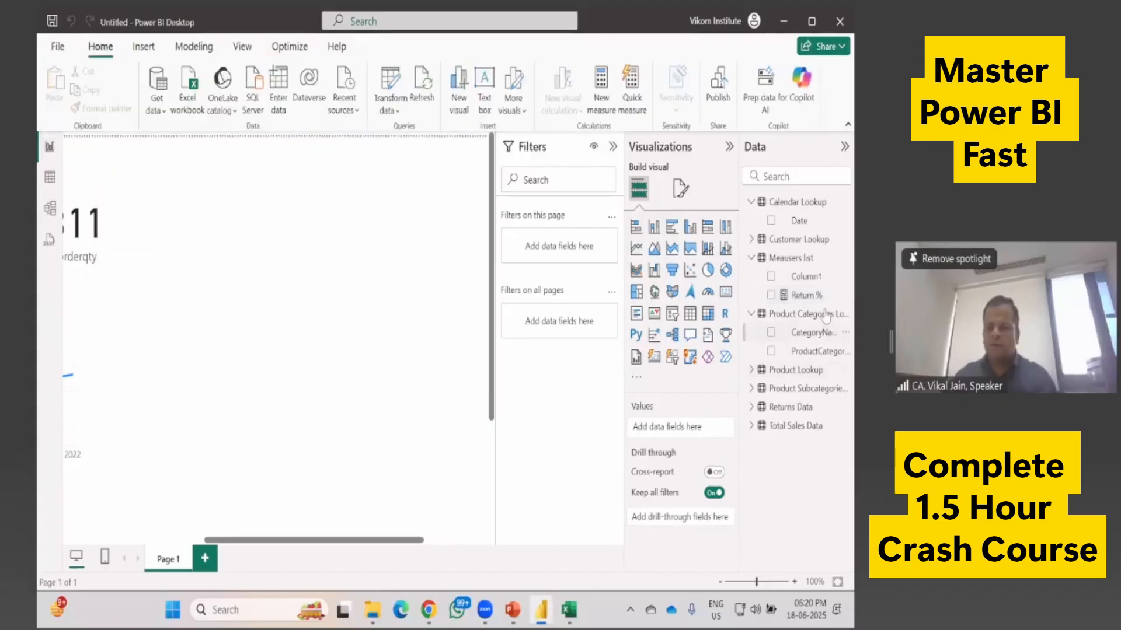
# Step: Delete Column1 of Meausers list from the model and remove the leftover visual that uses it from the page
pyautogui.click(771, 278)
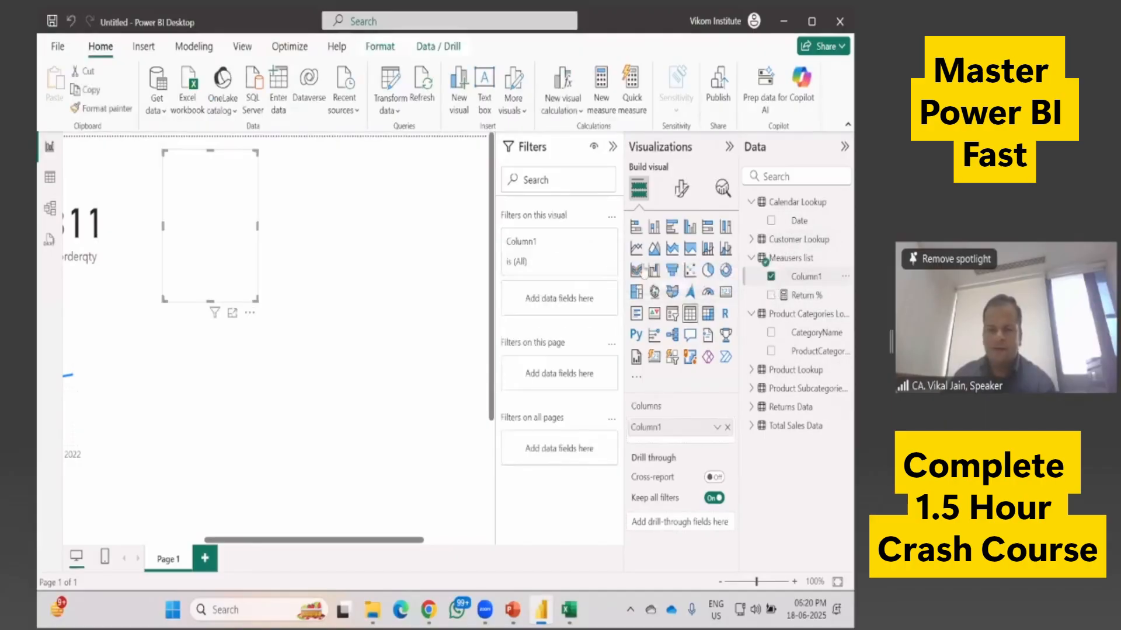
pyautogui.click(846, 277)
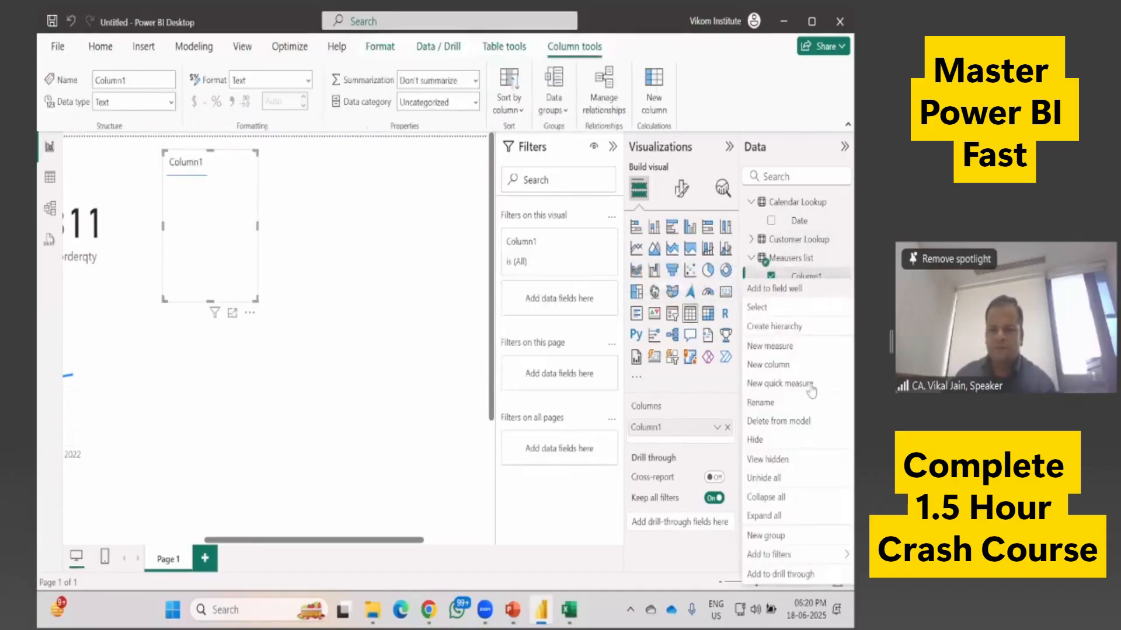
pyautogui.click(785, 421)
pyautogui.click(506, 350)
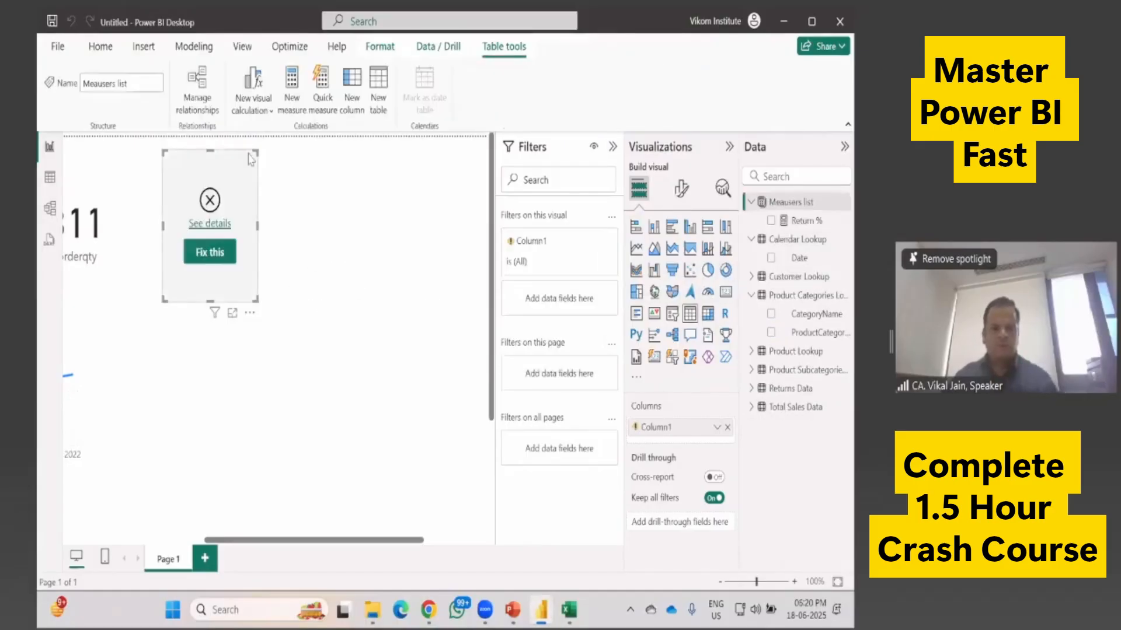
pyautogui.press('Delete')
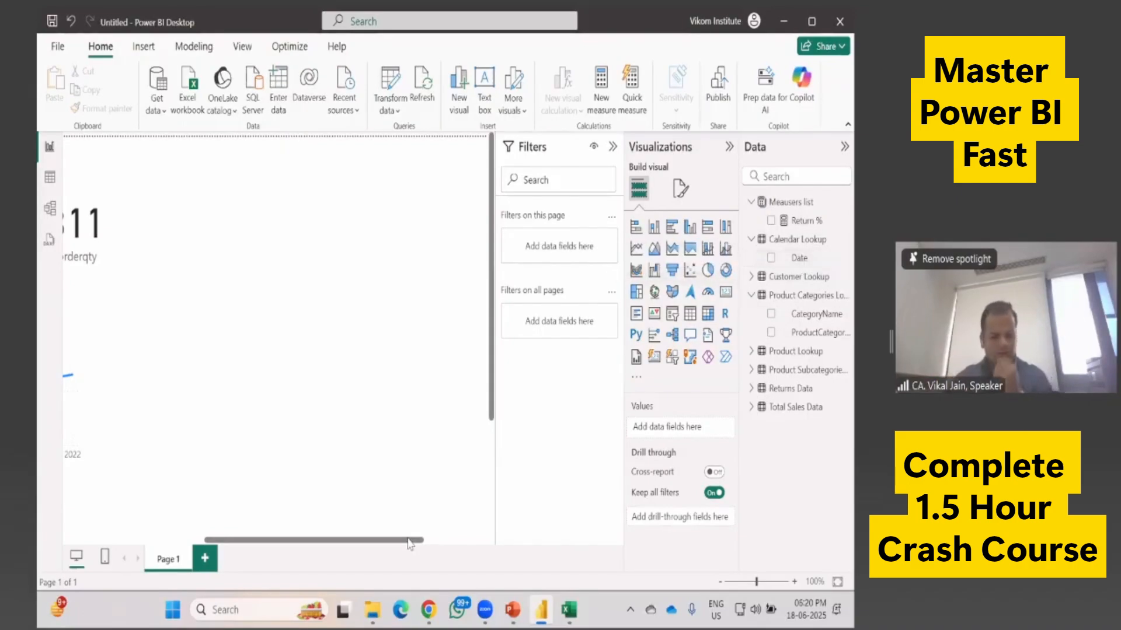
# Step: Add a matrix visual beside the Totalorderqty card with ModelName from Product Lookup as rows and Return % as values
pyautogui.moveTo(411, 544); pyautogui.dragTo(292, 540)
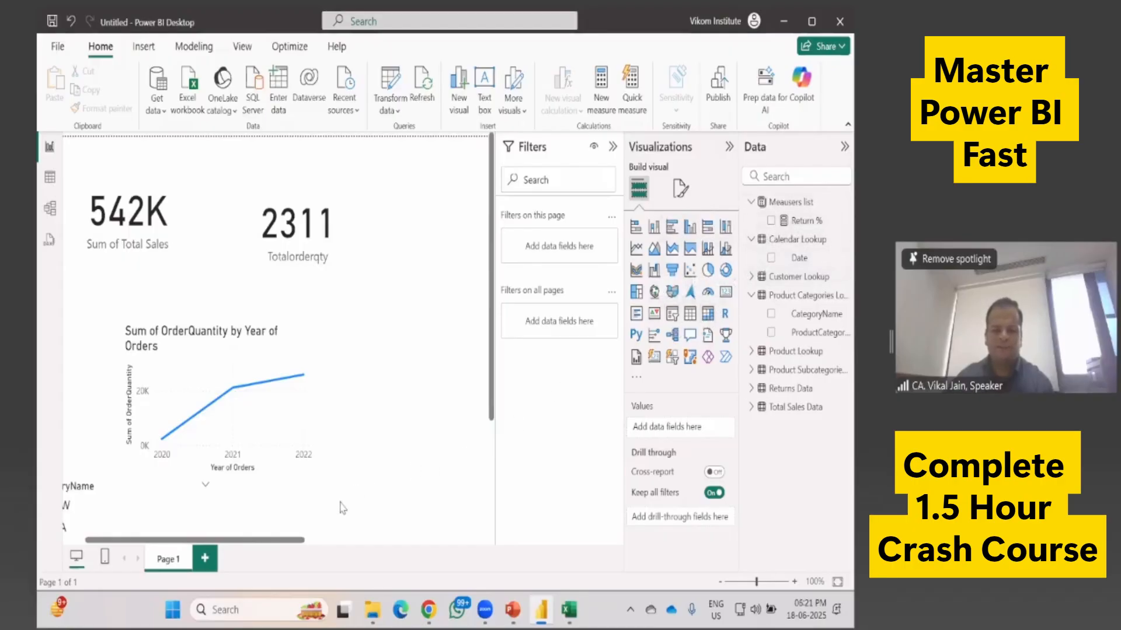
pyautogui.moveTo(300, 543); pyautogui.dragTo(372, 547)
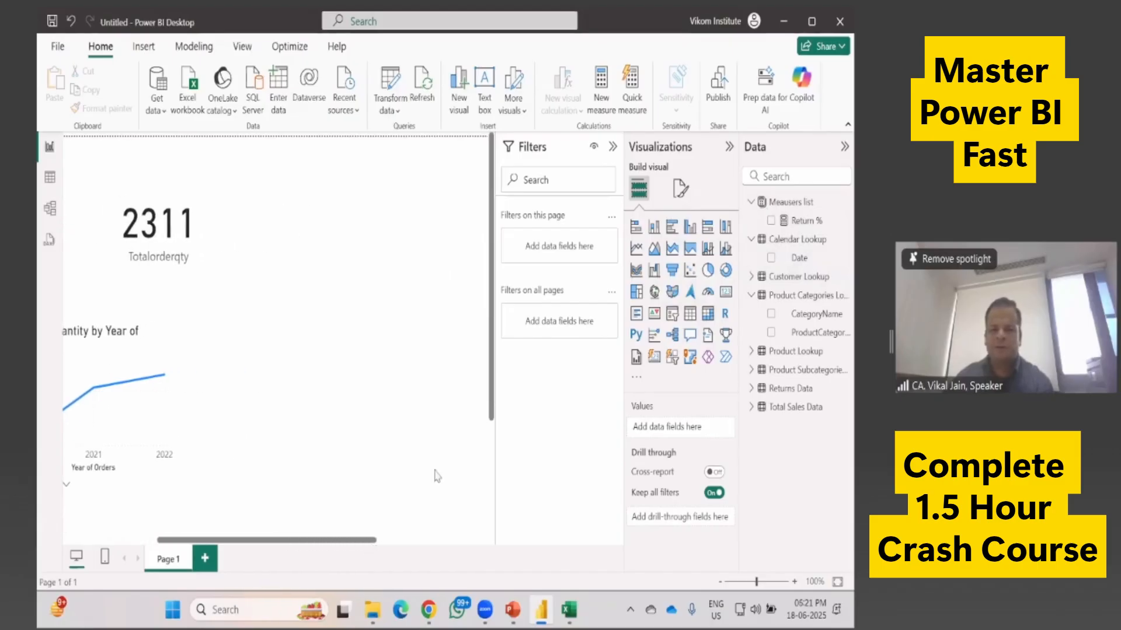
pyautogui.click(707, 314)
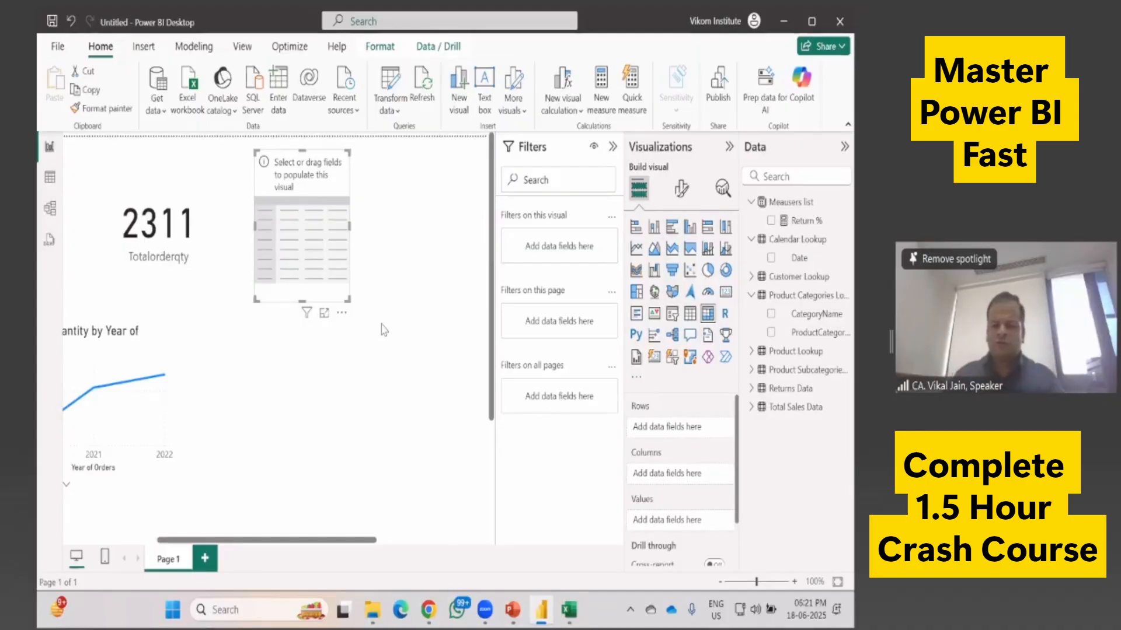
pyautogui.scroll(-2, 692, 430)
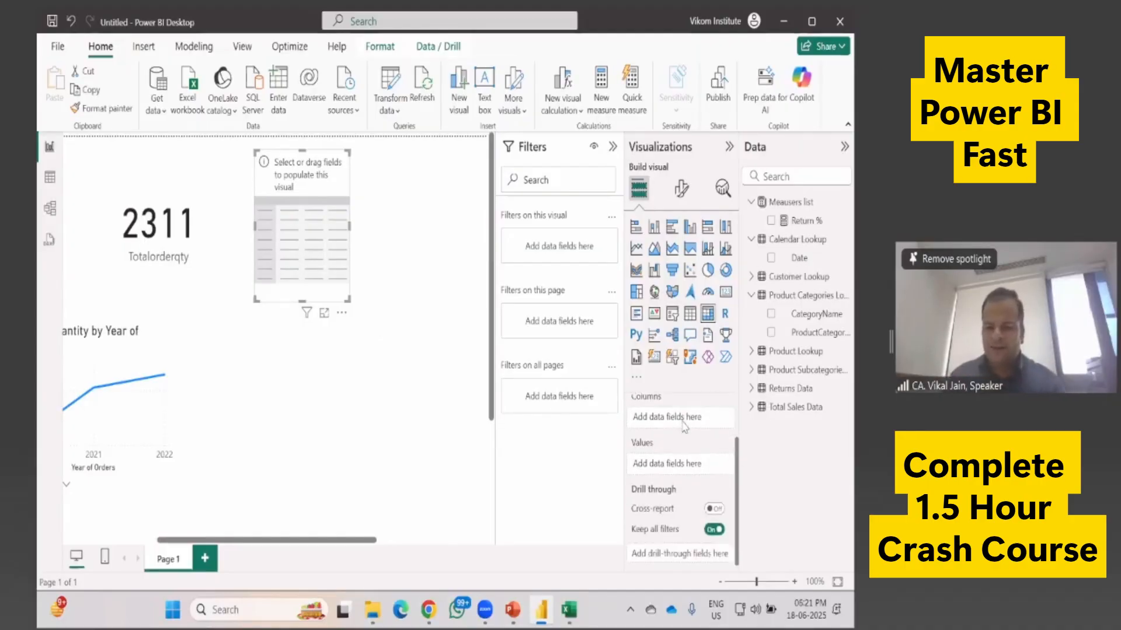
pyautogui.scroll(2, 654, 418)
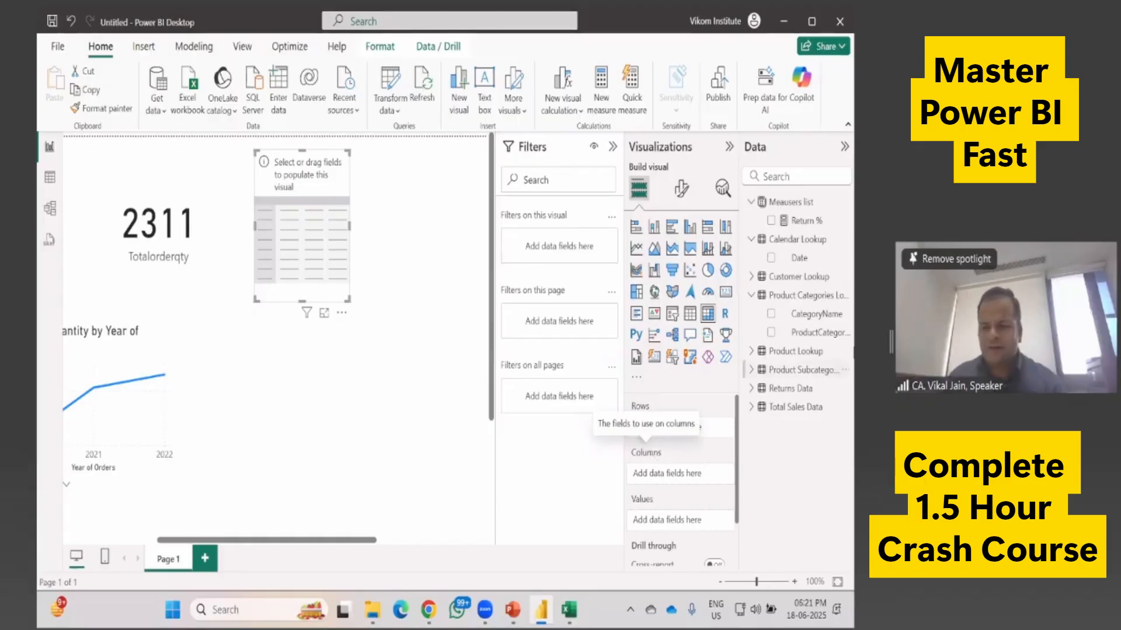
pyautogui.click(794, 350)
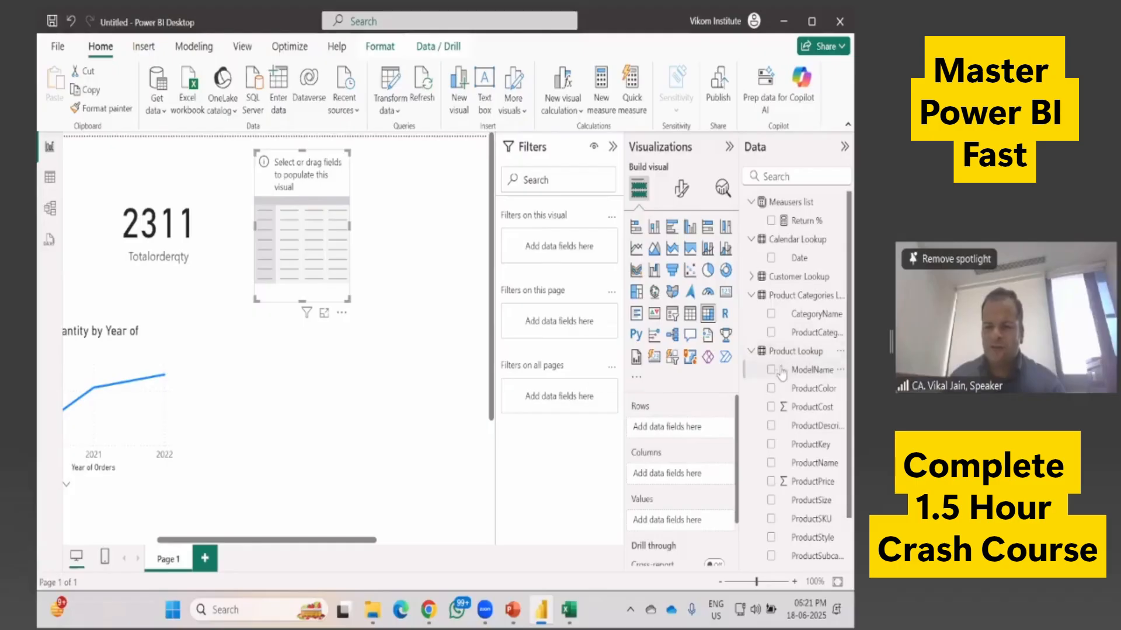
pyautogui.moveTo(782, 373); pyautogui.dragTo(694, 431)
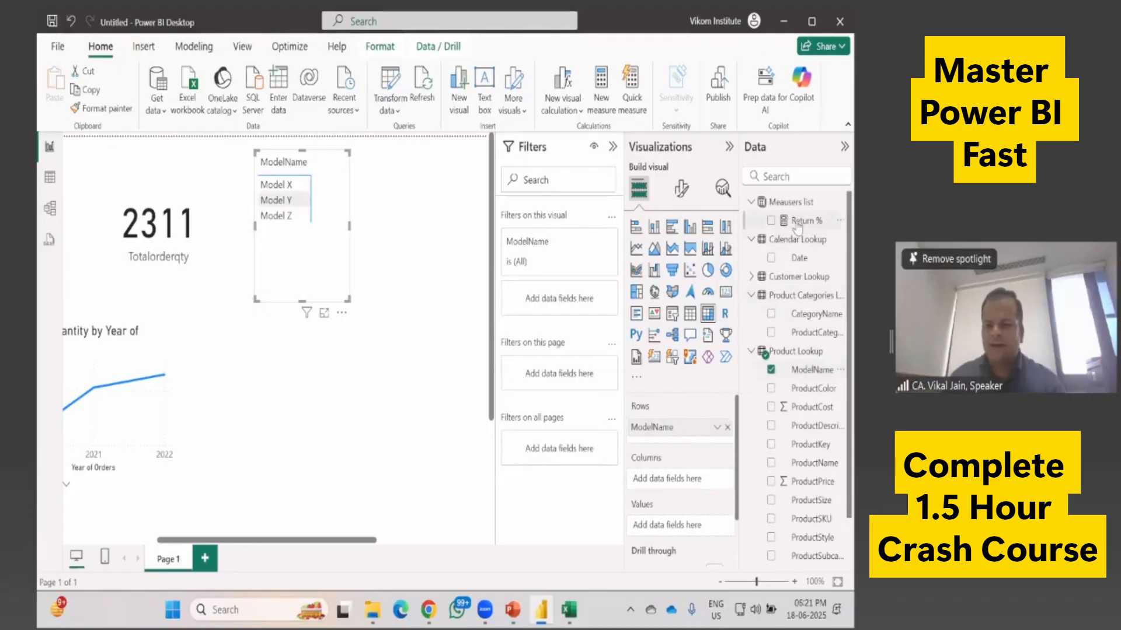
pyautogui.moveTo(792, 235); pyautogui.dragTo(689, 527)
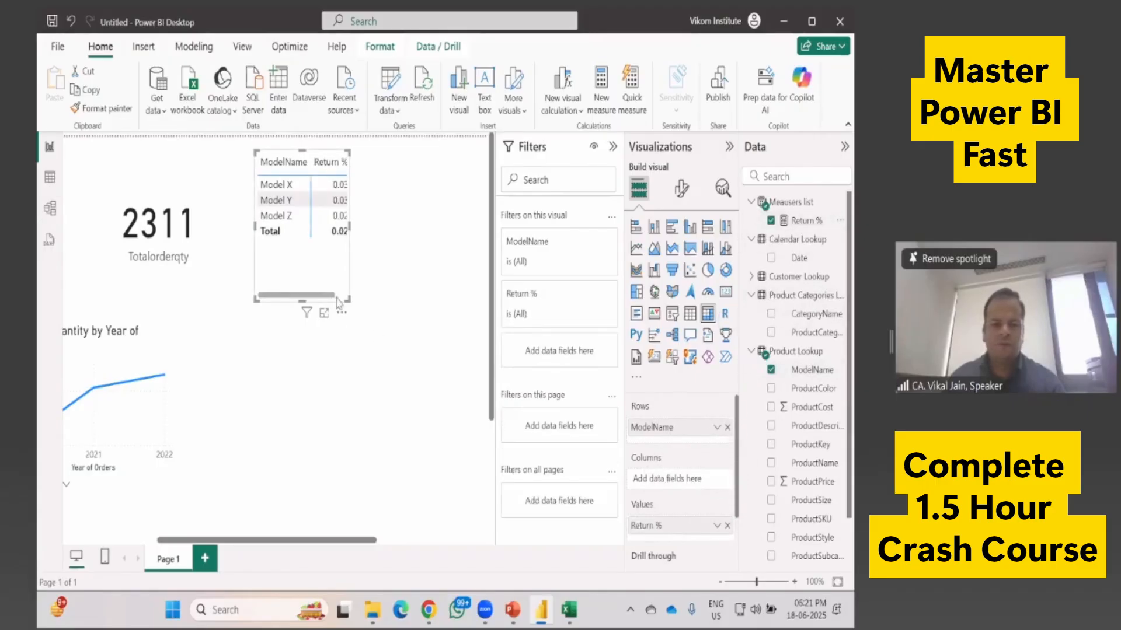
# Step: Enlarge the matrix so both columns fit, and sort it by Return %
pyautogui.moveTo(330, 296); pyautogui.dragTo(341, 296)
pyautogui.click(352, 310)
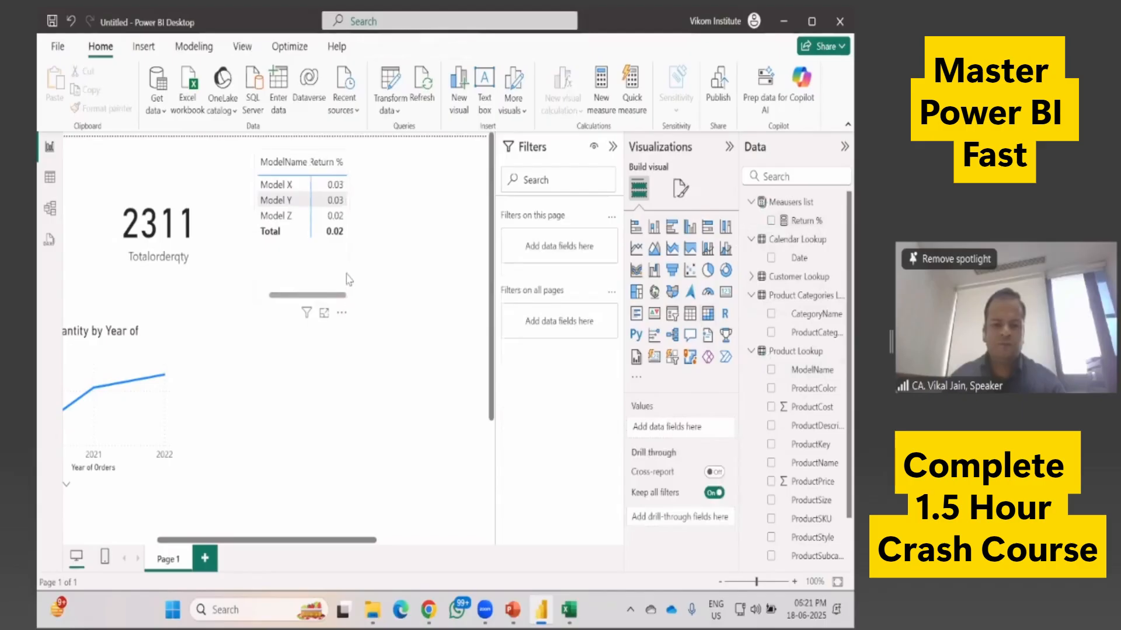
pyautogui.click(347, 295)
pyautogui.moveTo(346, 298); pyautogui.dragTo(442, 342)
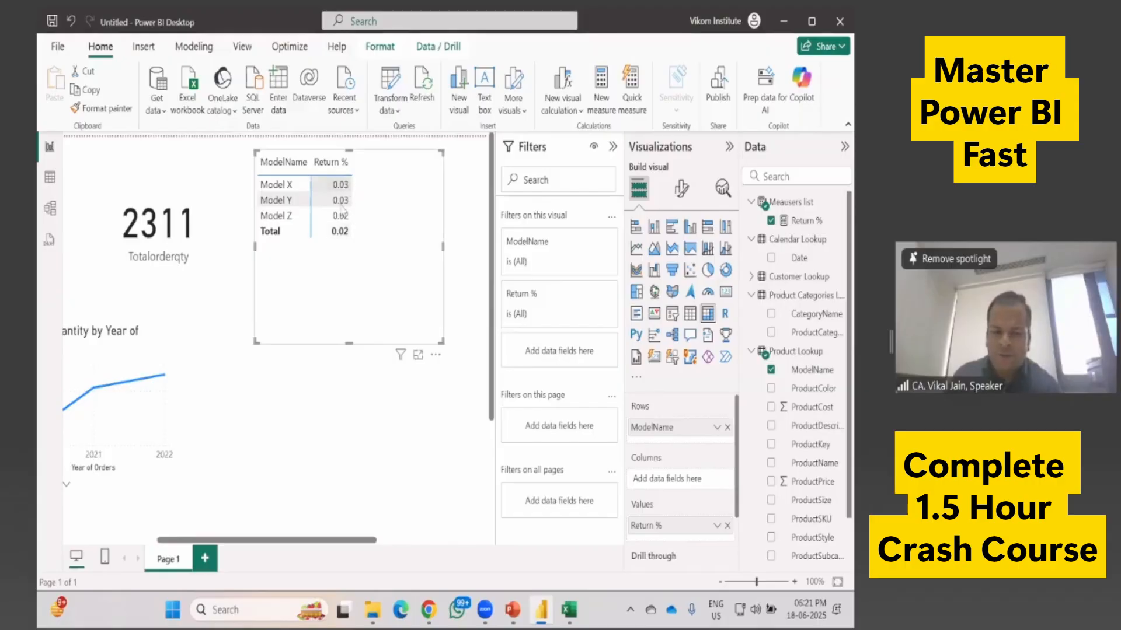
pyautogui.click(331, 162)
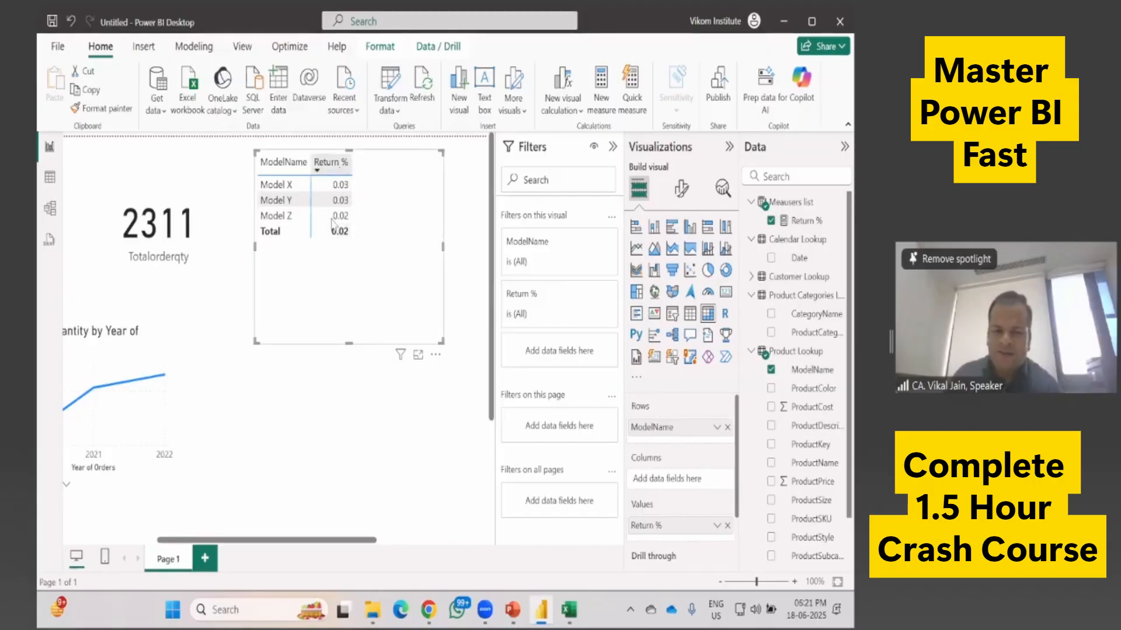
# Step: Format the Return % measure as a percentage and deselect the matrix
pyautogui.click(804, 223)
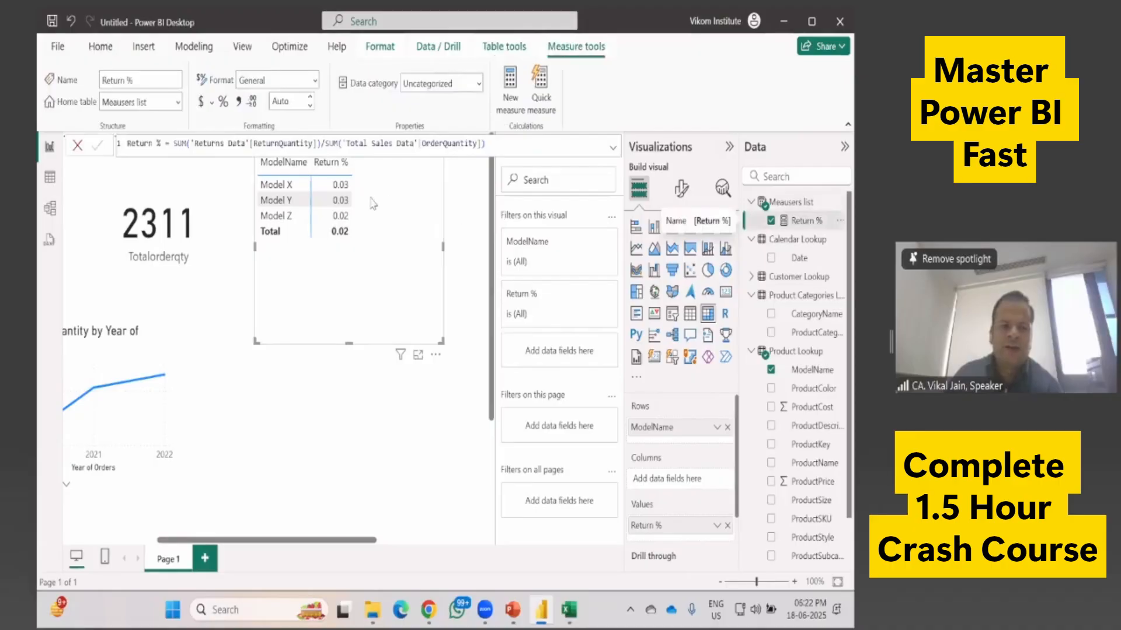
pyautogui.click(222, 110)
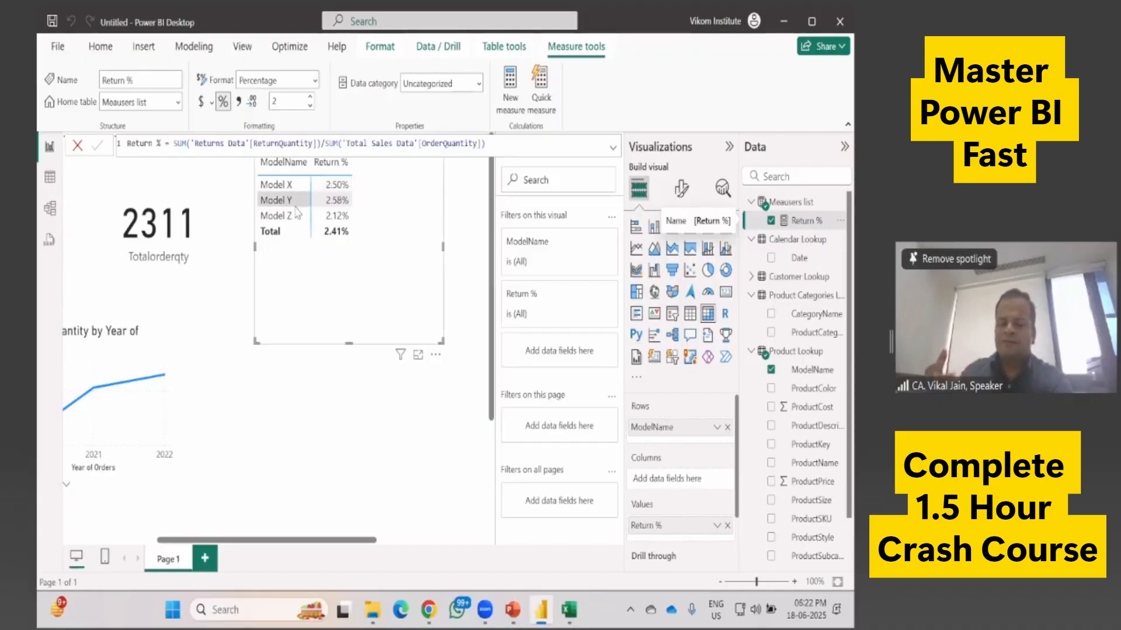
pyautogui.click(347, 418)
# Step: Open Returns Data.csv from the Power BI files folder in Excel to view its columns, and switch back to Power BI Desktop
pyautogui.hotkey('alt', 'Tab')
pyautogui.hotkey('alt', 'Tab')
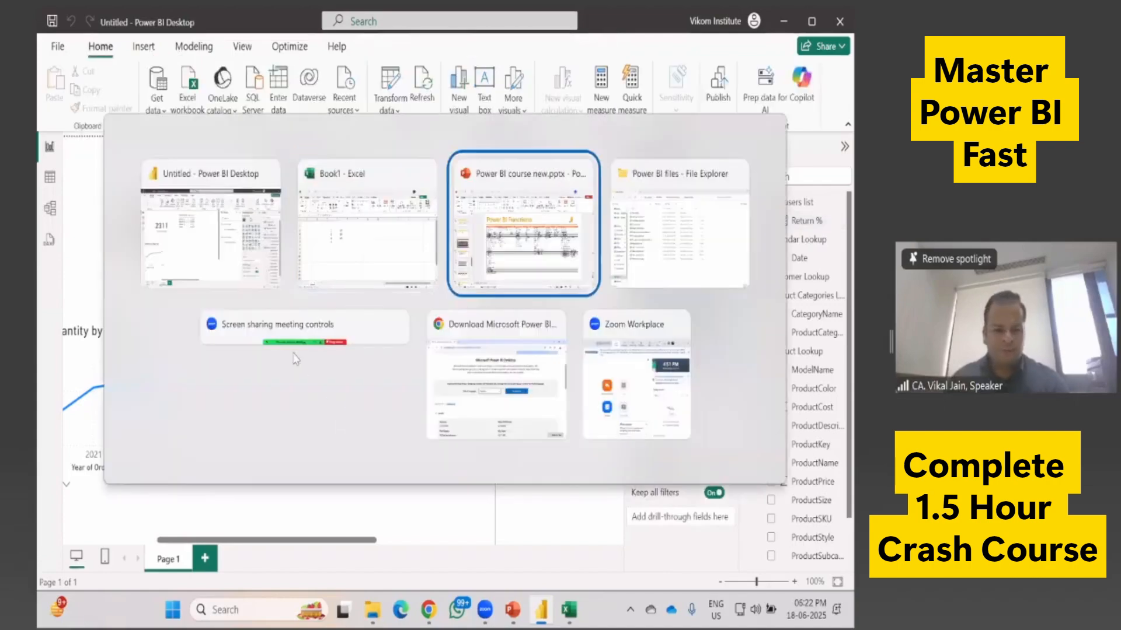
pyautogui.hotkey('alt', 'Tab')
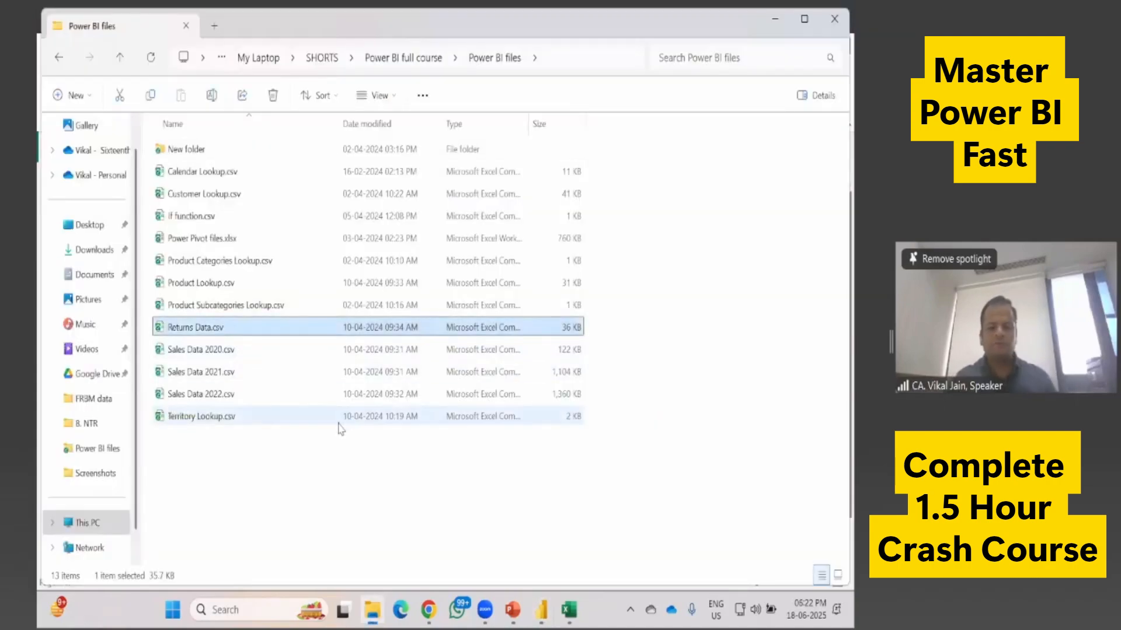
pyautogui.press('Return')
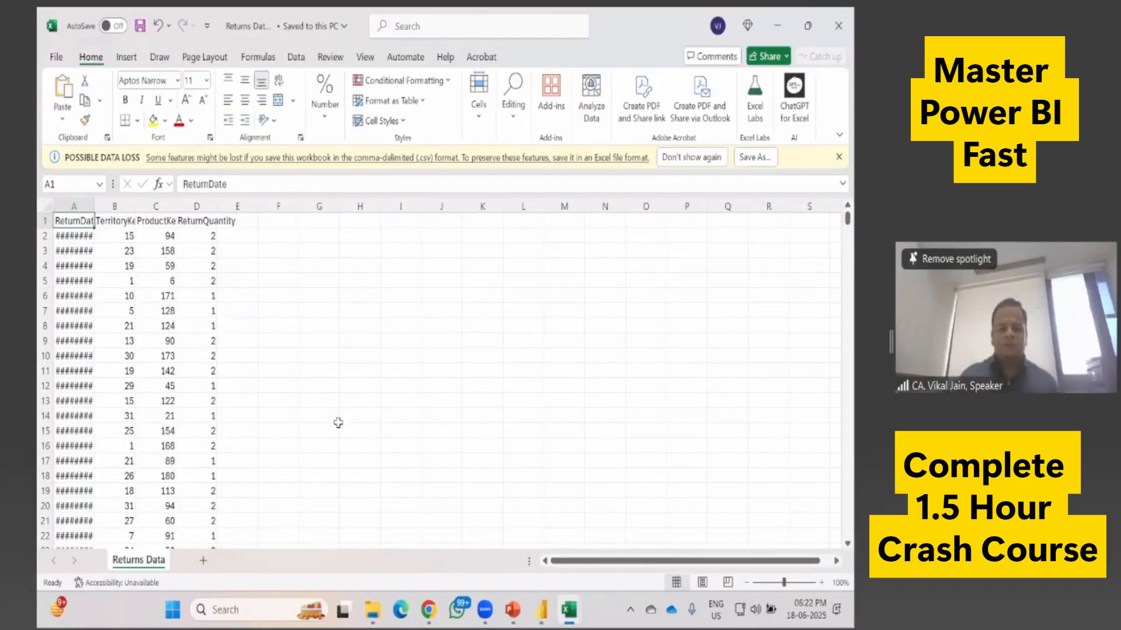
pyautogui.hotkey('alt', 'Tab')
pyautogui.hotkey('alt', 'Tab')
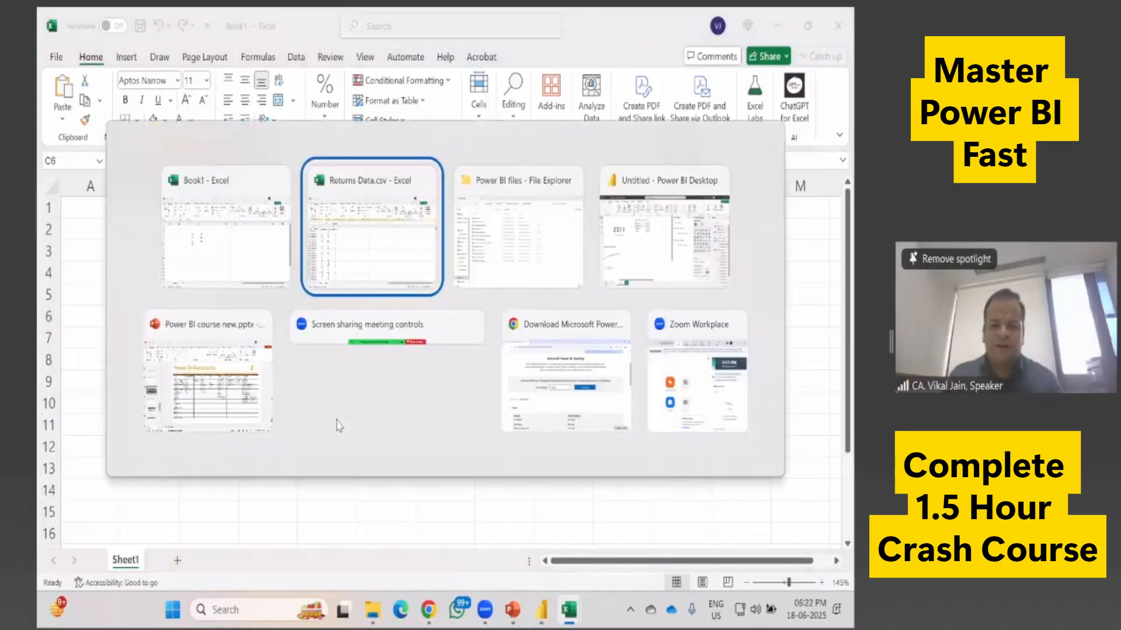
pyautogui.hotkey('alt', 'Tab')
pyautogui.hotkey('alt', 'Tab')
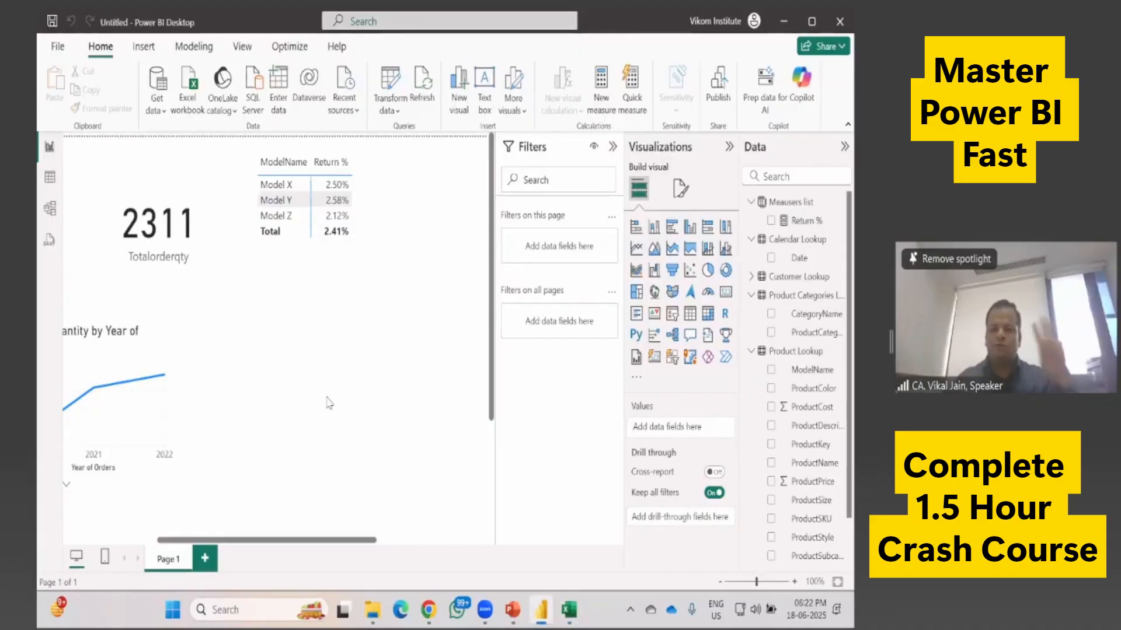
pyautogui.hotkey('alt', 'Tab')
pyautogui.hotkey('alt', 'Tab')
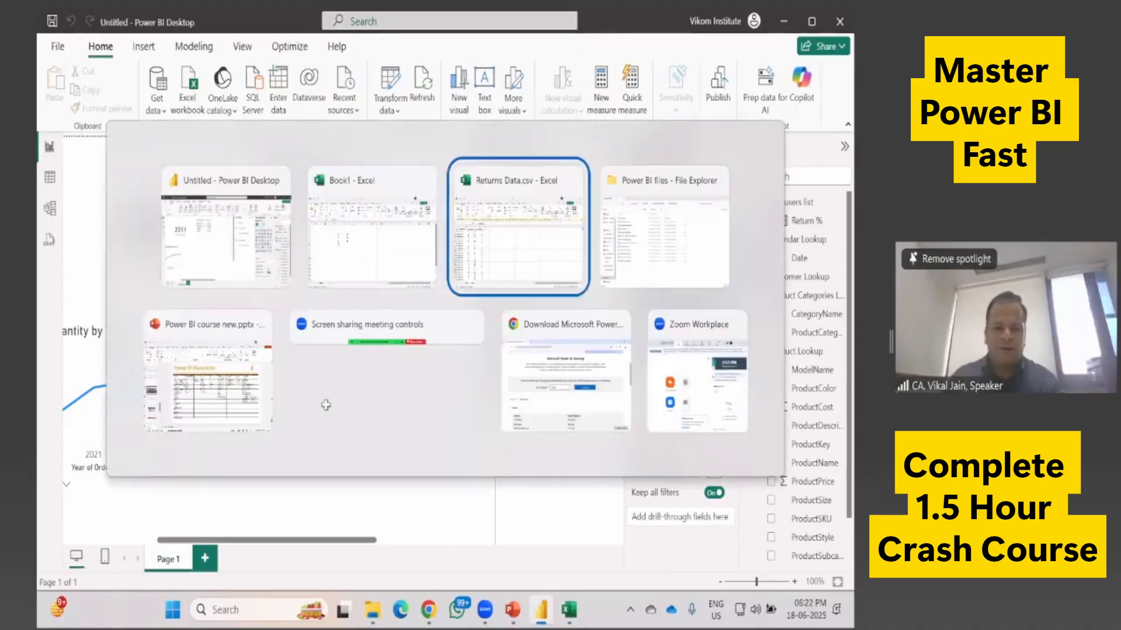
pyautogui.hotkey('alt', 'Tab')
pyautogui.hotkey('alt', 'Tab')
pyautogui.hotkey('alt', 'Tab')
pyautogui.hotkey('alt', 'Tab')
pyautogui.hotkey('alt', 'Tab')
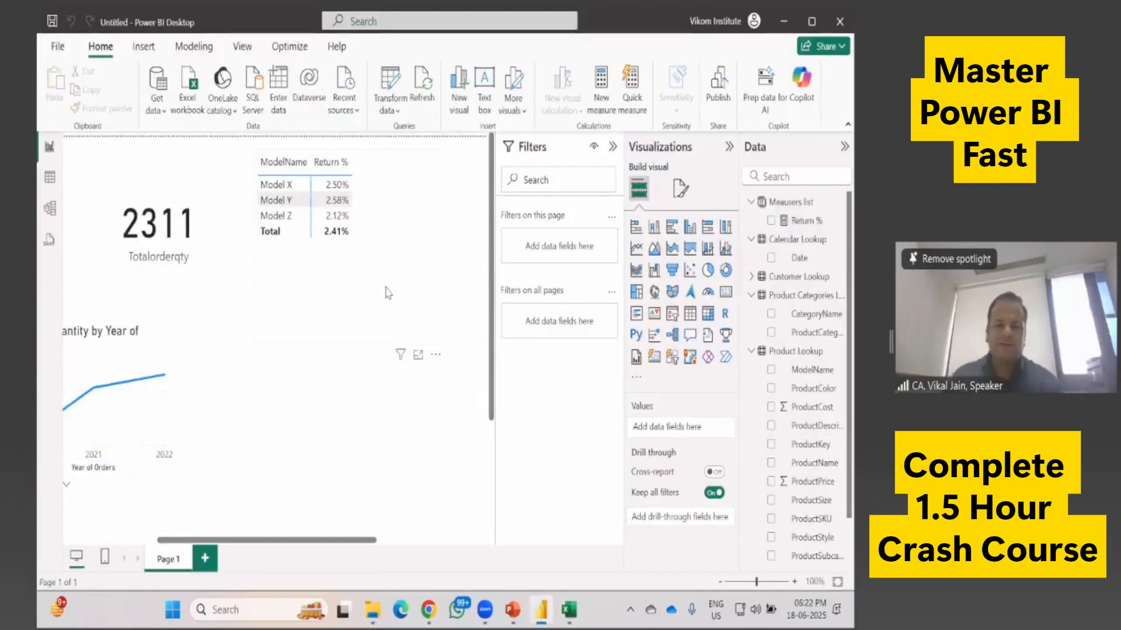
# Step: Look over the Total Sales Data, Returns Data and Meausers list tables in the model diagram, and return to the report page
pyautogui.click(50, 207)
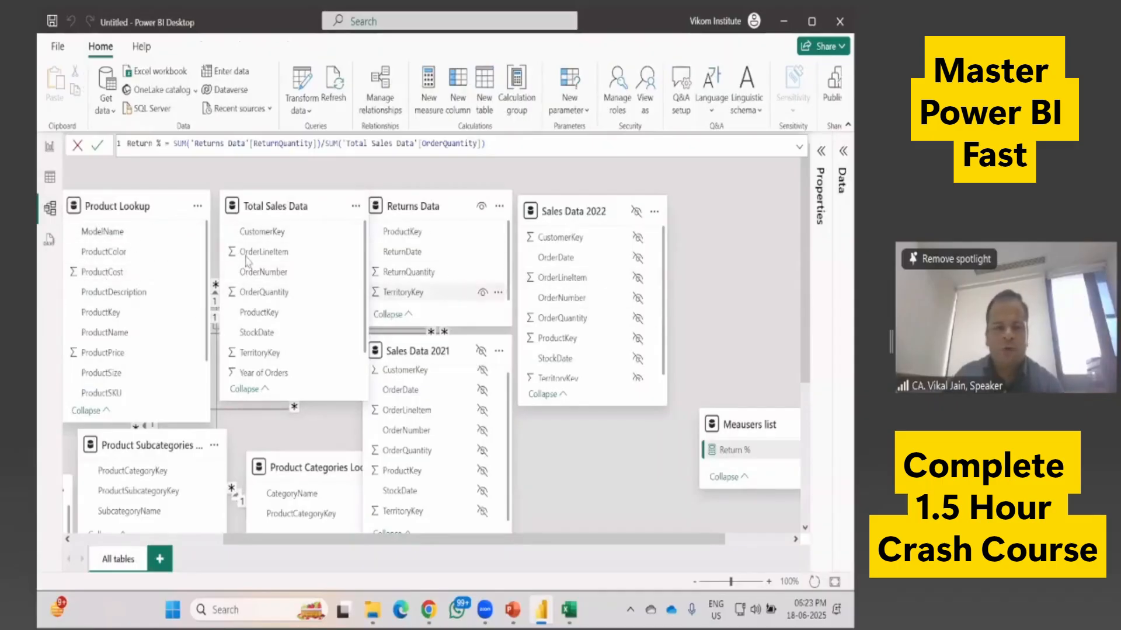
pyautogui.click(50, 153)
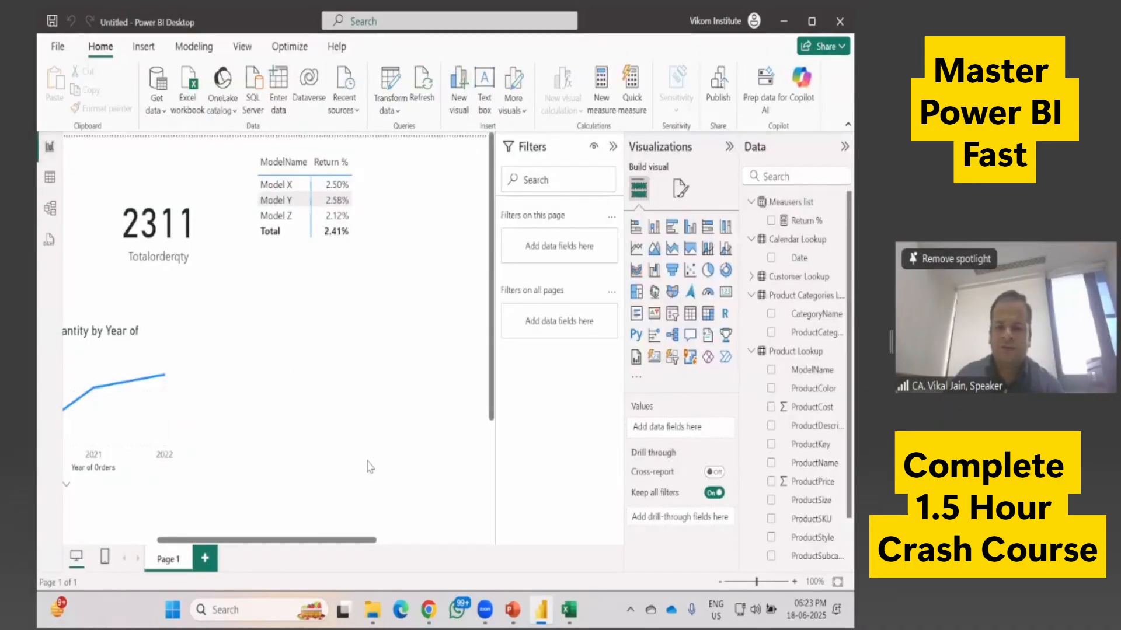
pyautogui.moveTo(364, 539); pyautogui.dragTo(288, 541)
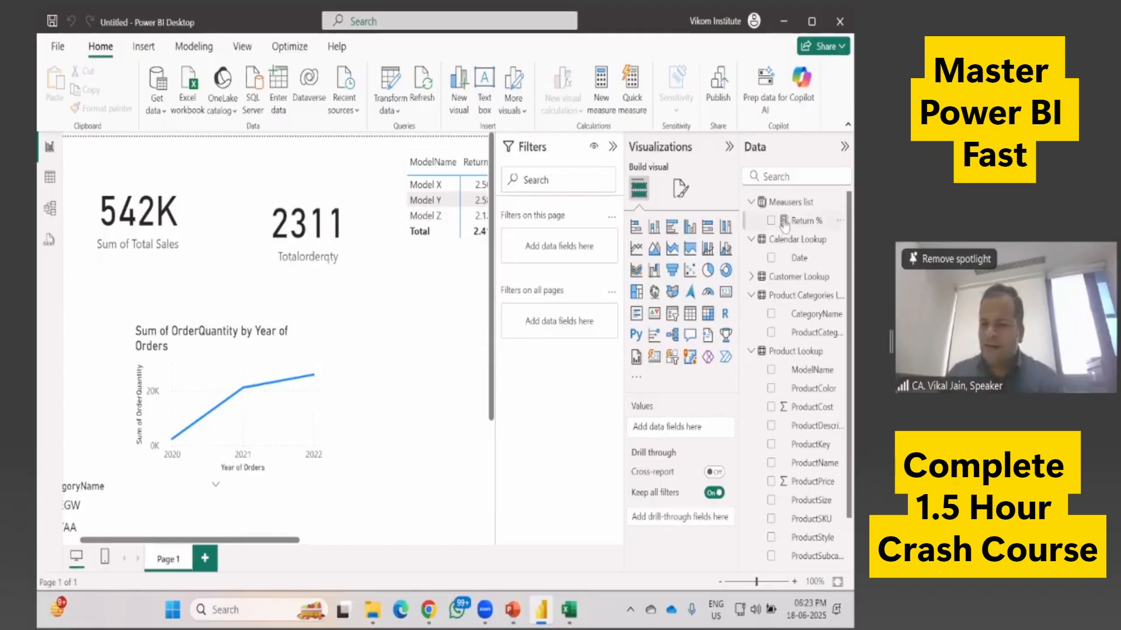
# Step: Expand the Total Sales Data table in the field list and look over its fields and the Meausers list table
pyautogui.scroll(-1, 788, 443)
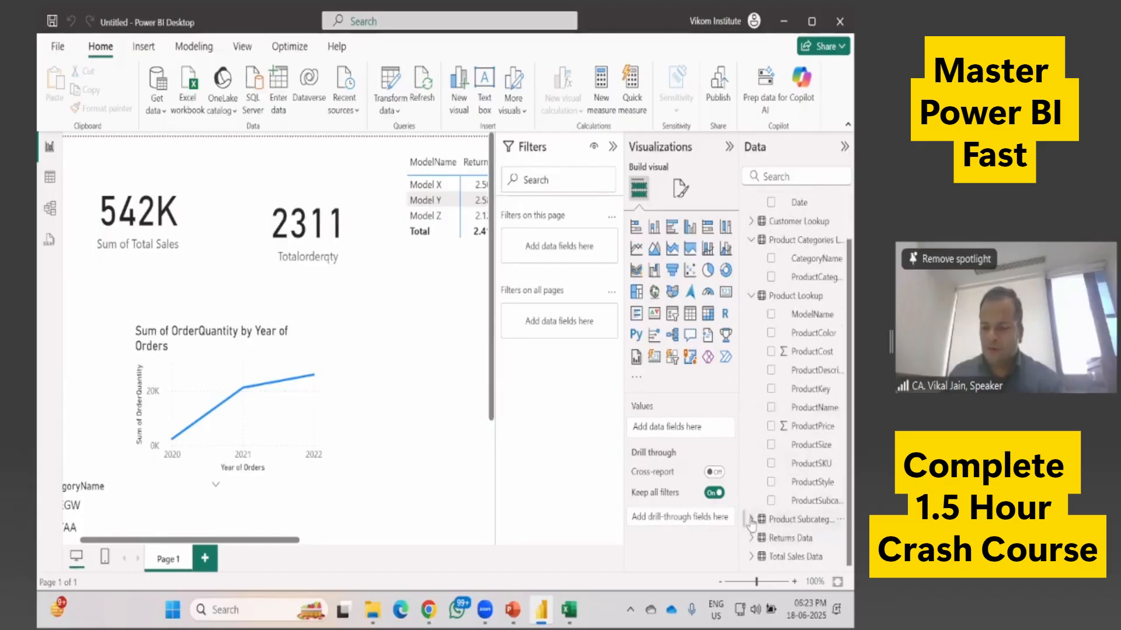
pyautogui.click(752, 556)
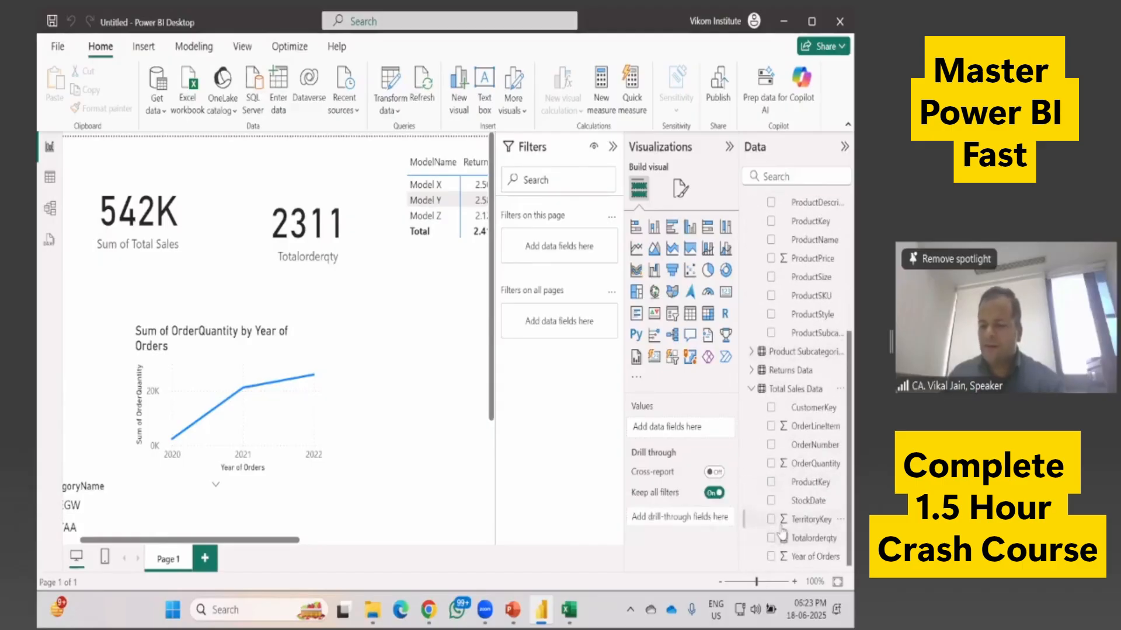
pyautogui.scroll(3, 773, 528)
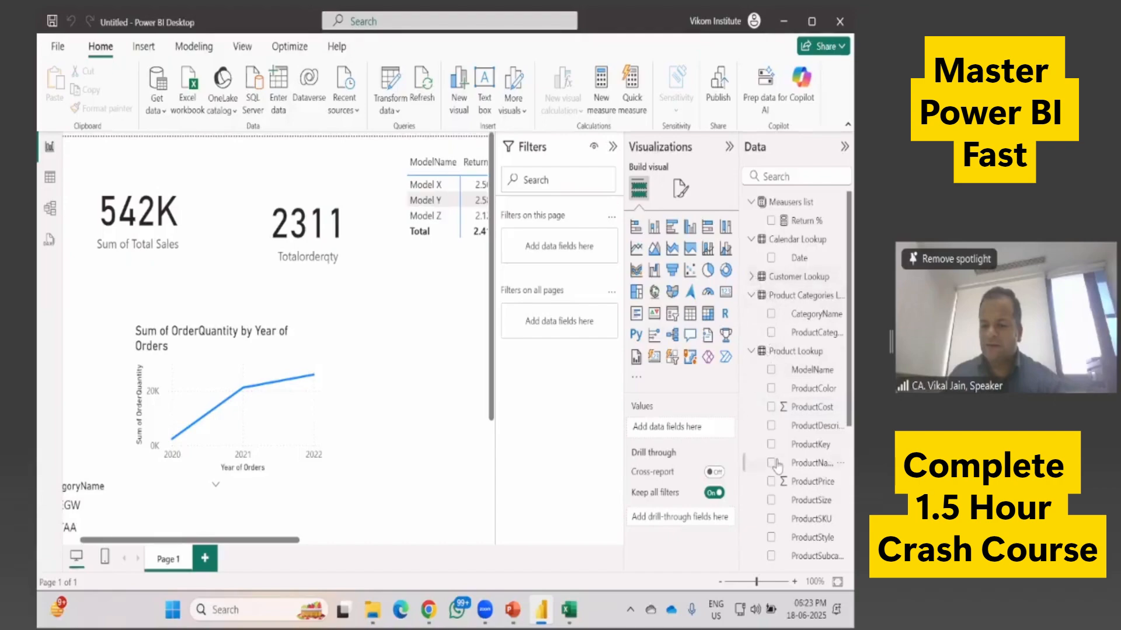
pyautogui.scroll(-4, 765, 373)
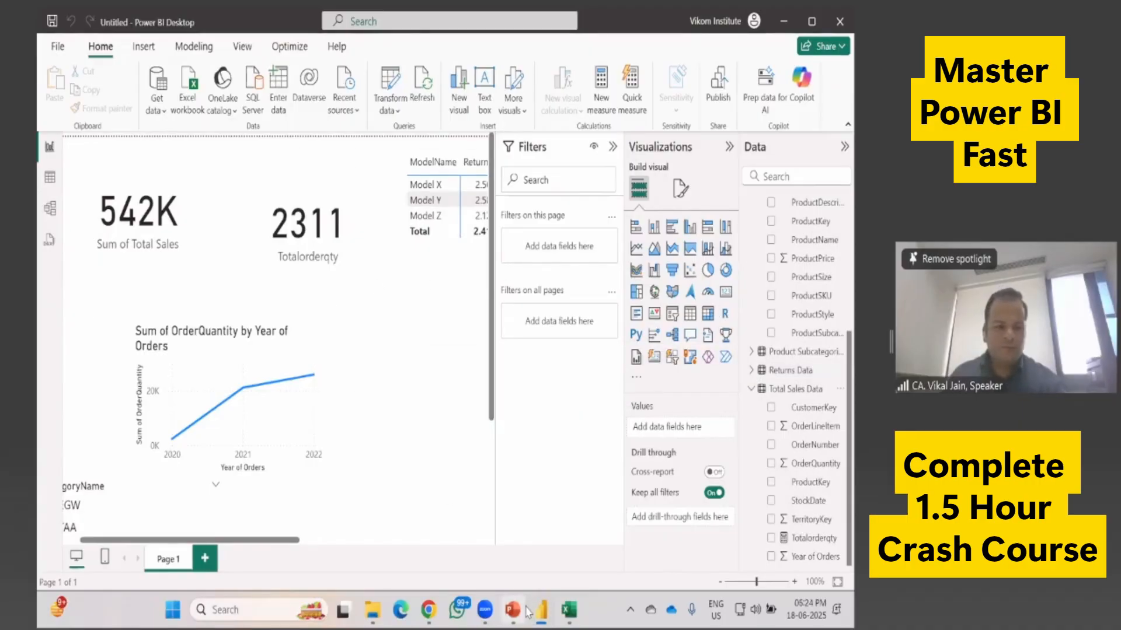
# Step: Switch to the PowerPoint course presentation and show the Basic Concept slide on raw and meaningful data
pyautogui.scroll(9, 97, 313)
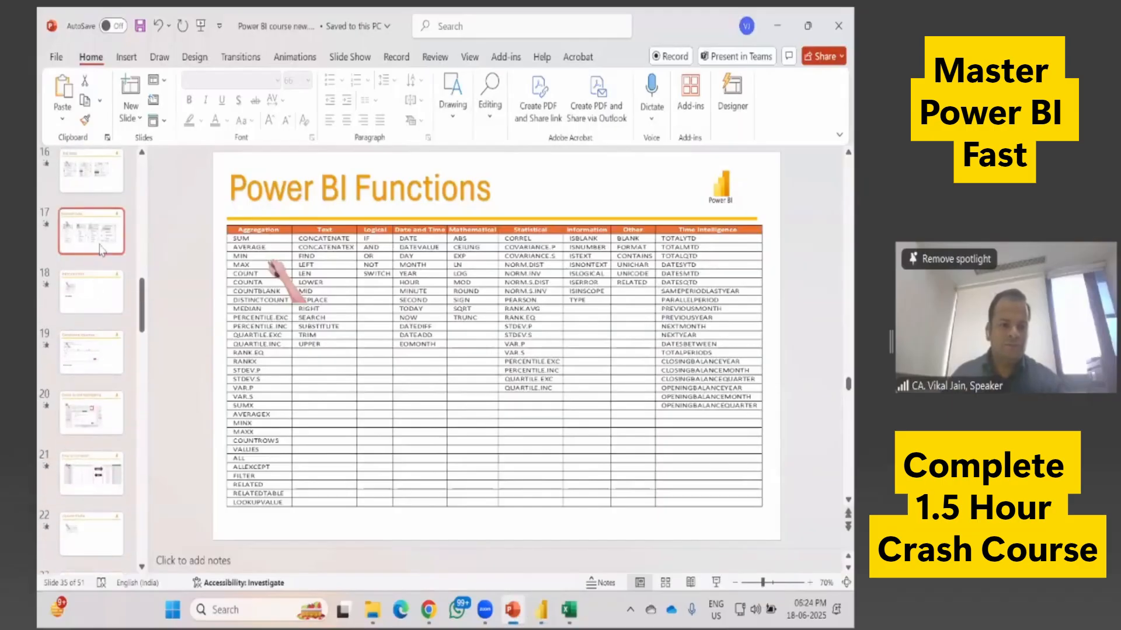
pyautogui.scroll(2, 101, 256)
pyautogui.click(100, 267)
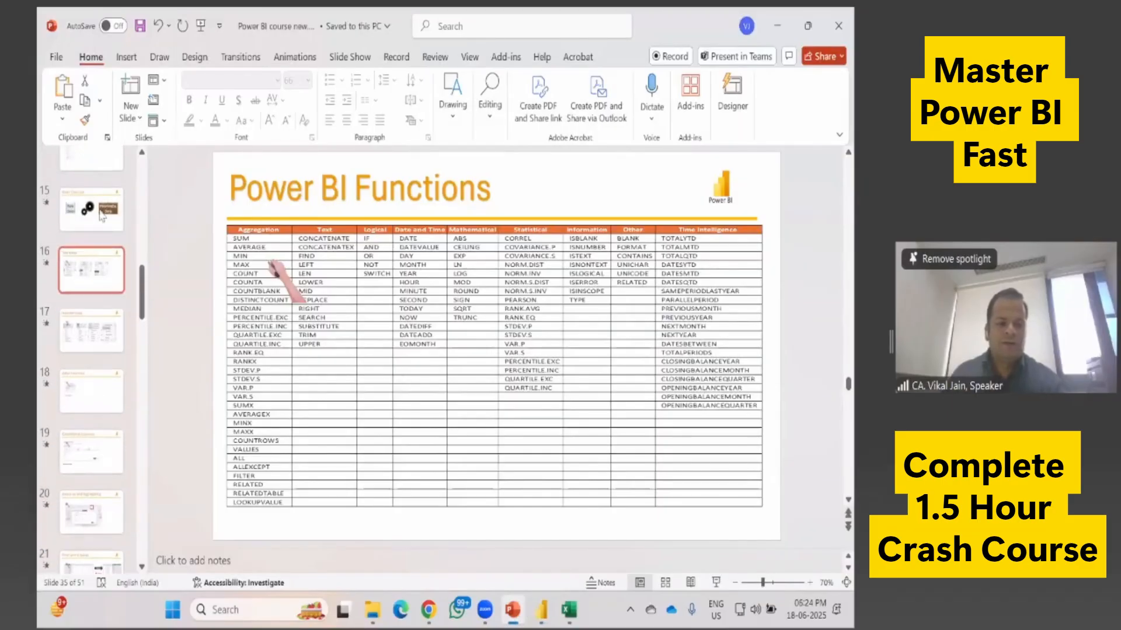
pyautogui.click(102, 215)
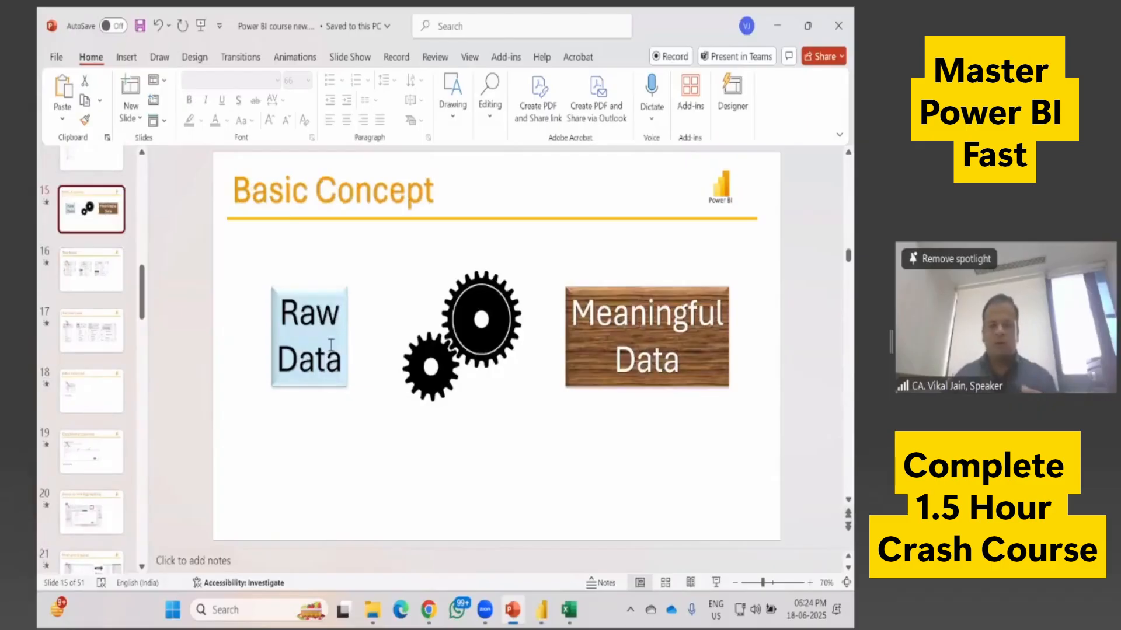
# Step: Switch back to Power BI Desktop, open Power Query Editor and display its column transformation commands, including Unpivot Columns
pyautogui.hotkey('alt', 'Tab')
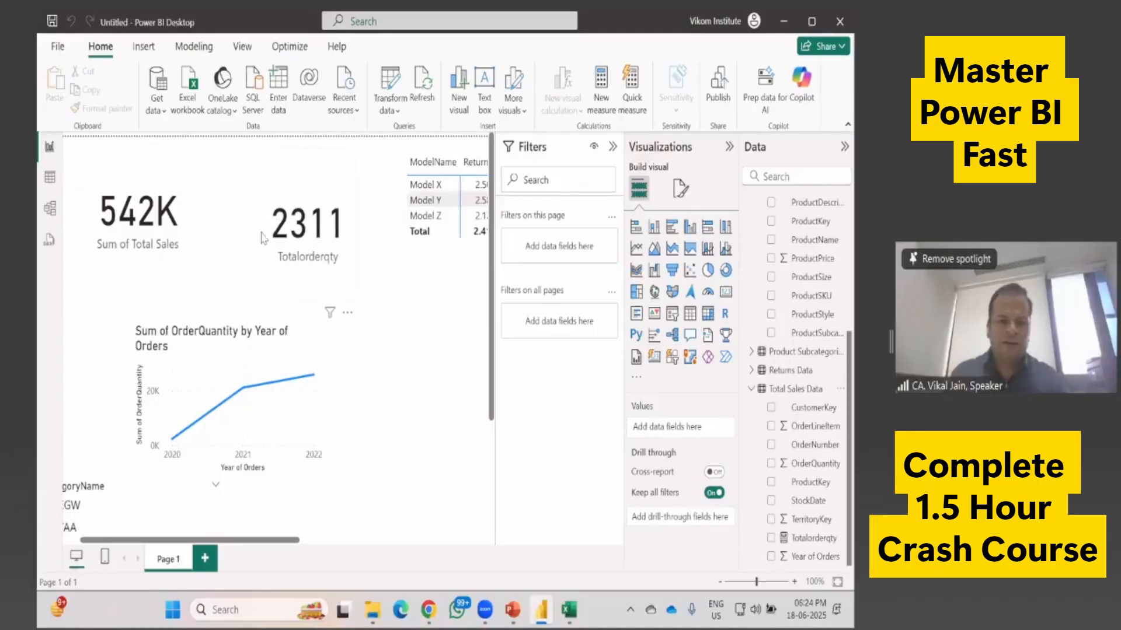
pyautogui.click(399, 120)
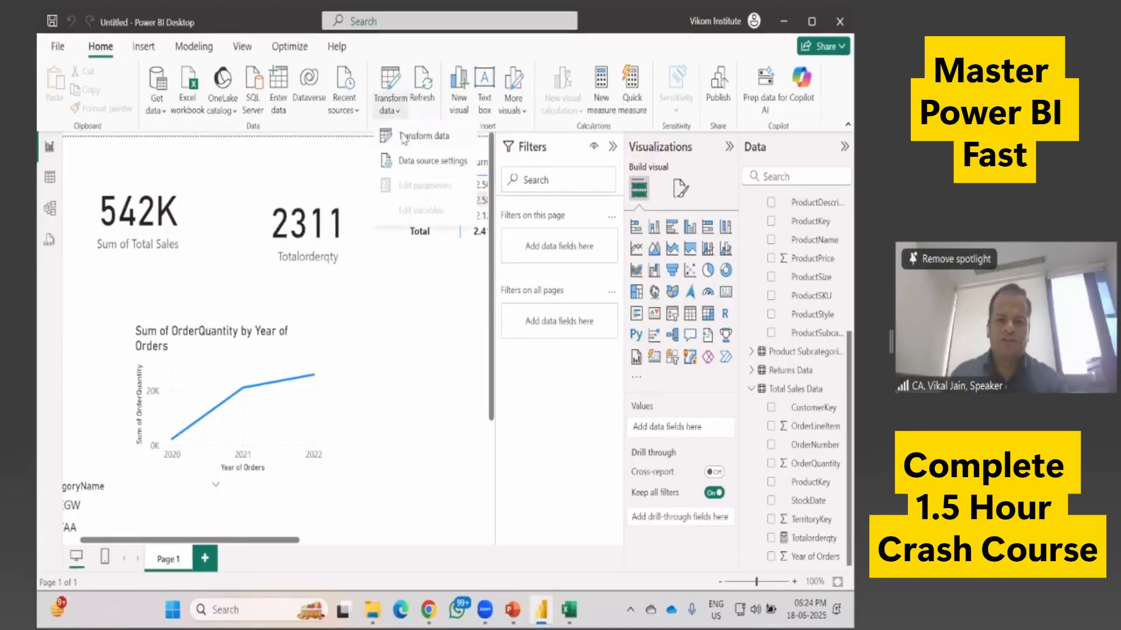
pyautogui.click(404, 139)
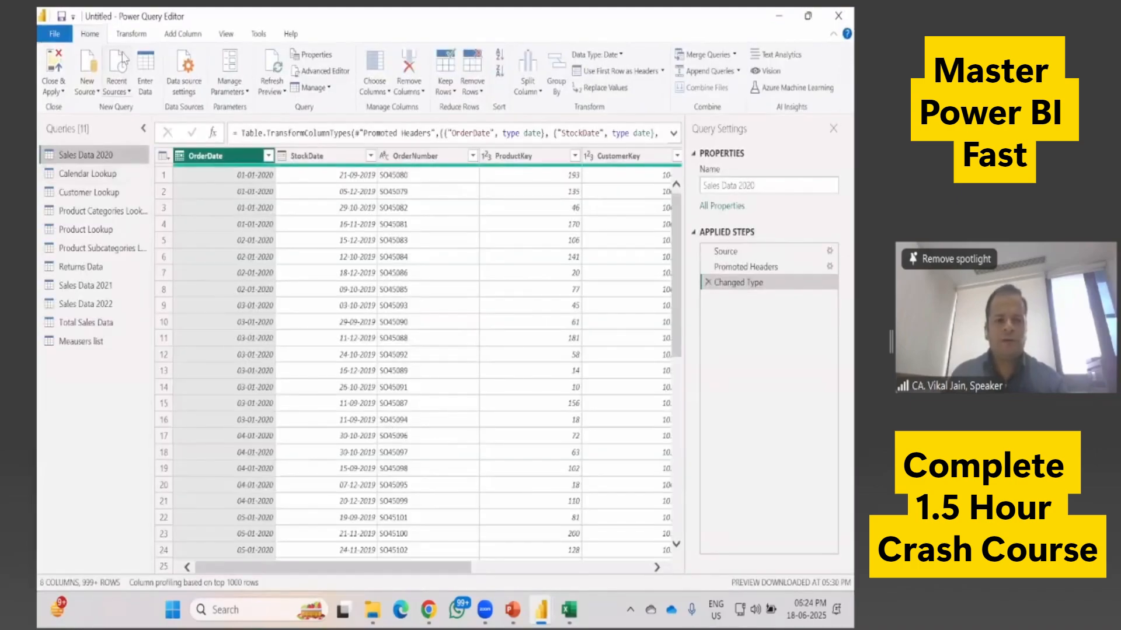
pyautogui.click(135, 37)
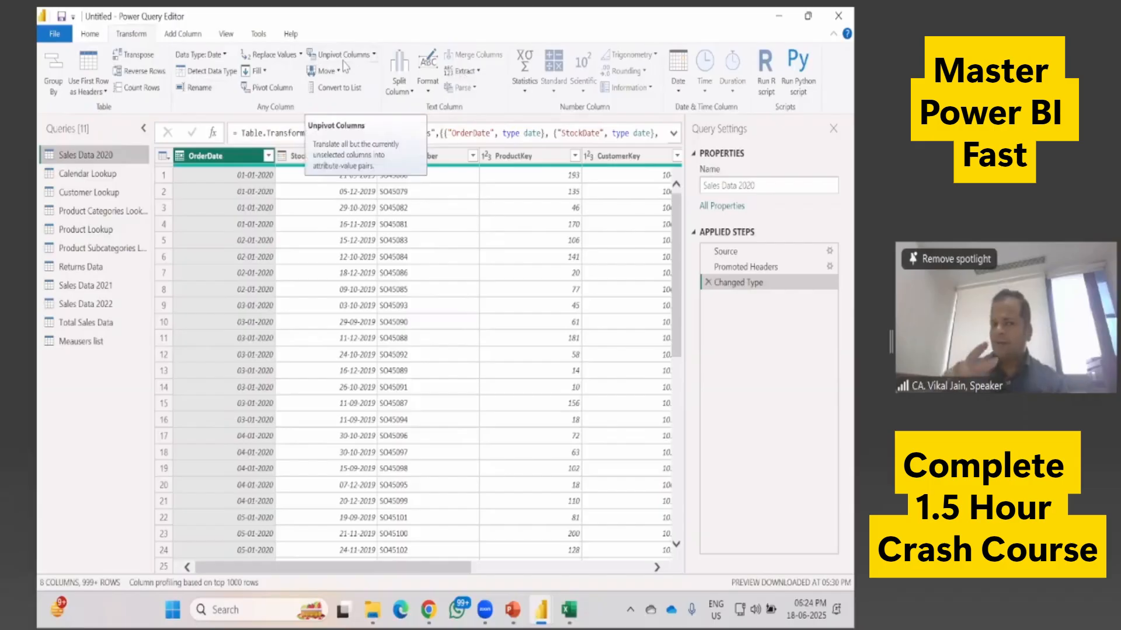
# Step: Switch to File Explorer and open Product Category Sales (Unpivot Demo).csv from New folder in Excel
pyautogui.hotkey('alt', 'Tab')
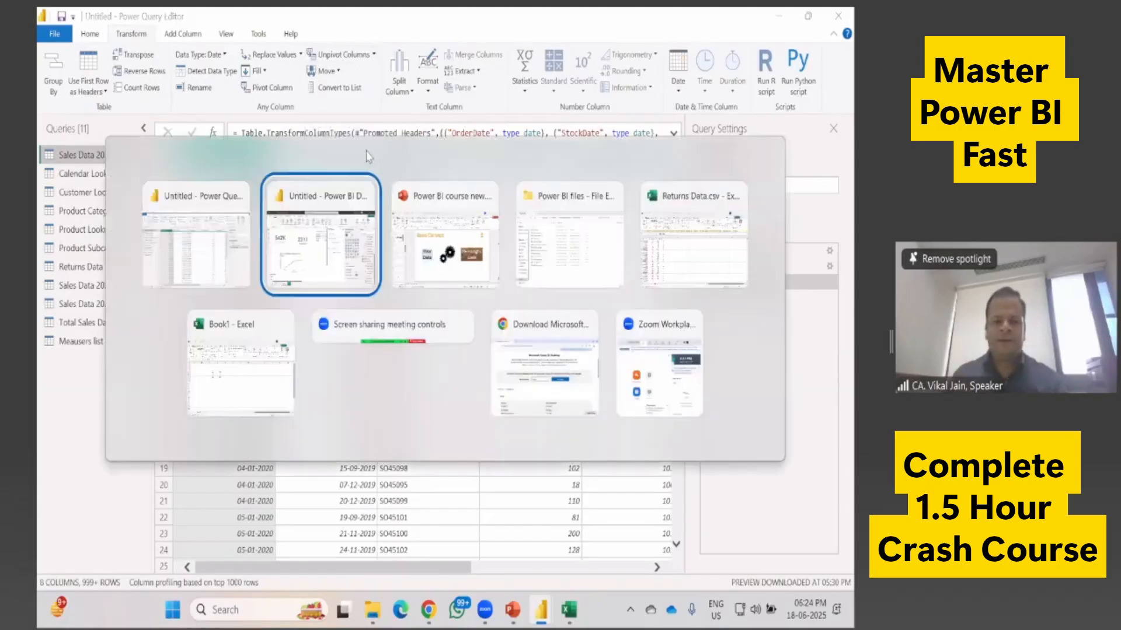
pyautogui.hotkey('alt', 'Tab')
pyautogui.hotkey('alt', 'Tab')
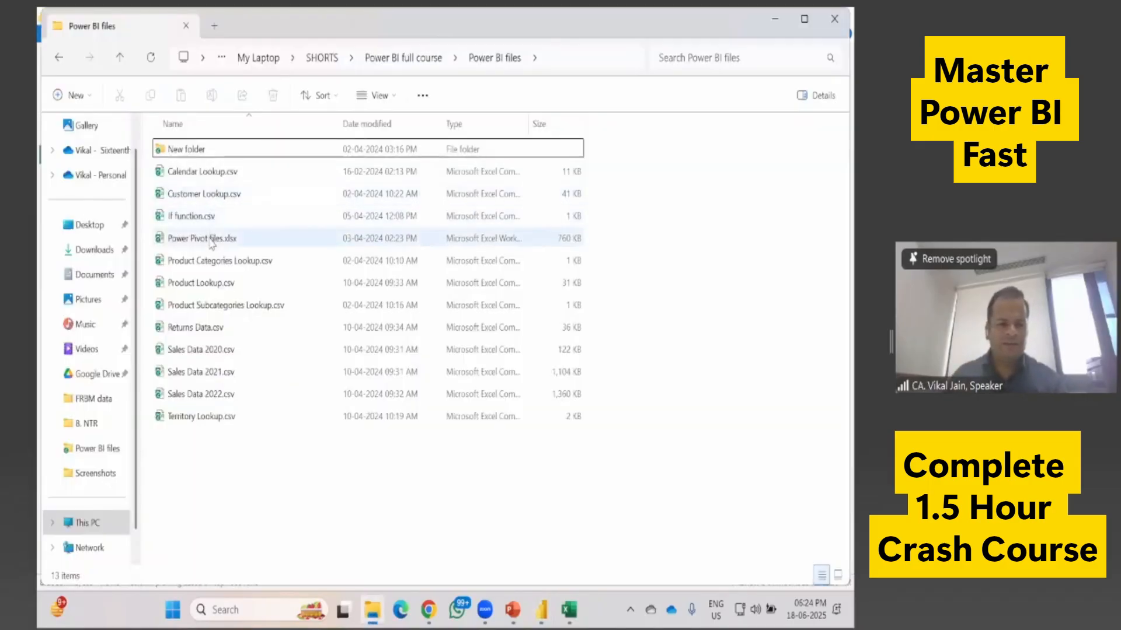
pyautogui.doubleClick(217, 147)
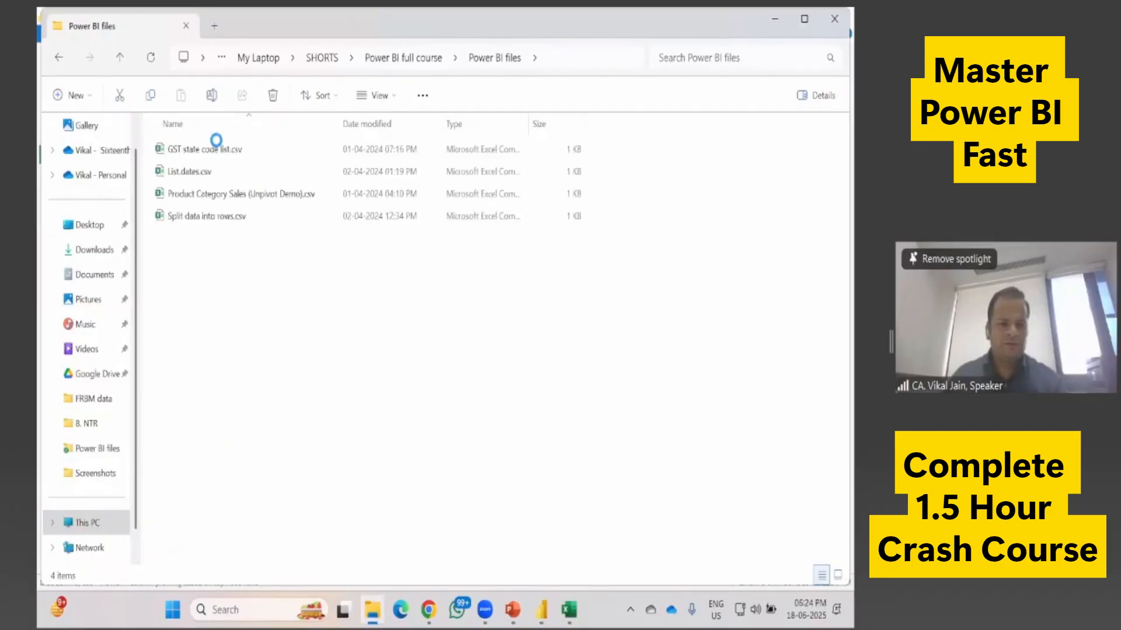
pyautogui.click(290, 196)
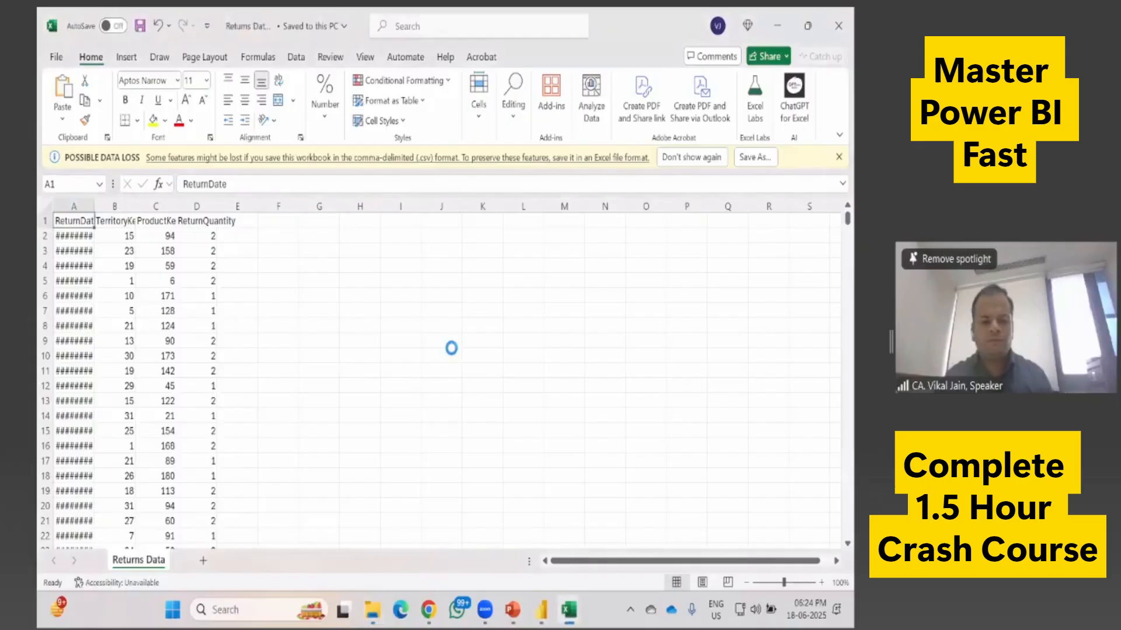
# Step: Autofit the column widths of the whole Product Category Sales data range
pyautogui.hotkey('ctrl', 'a')
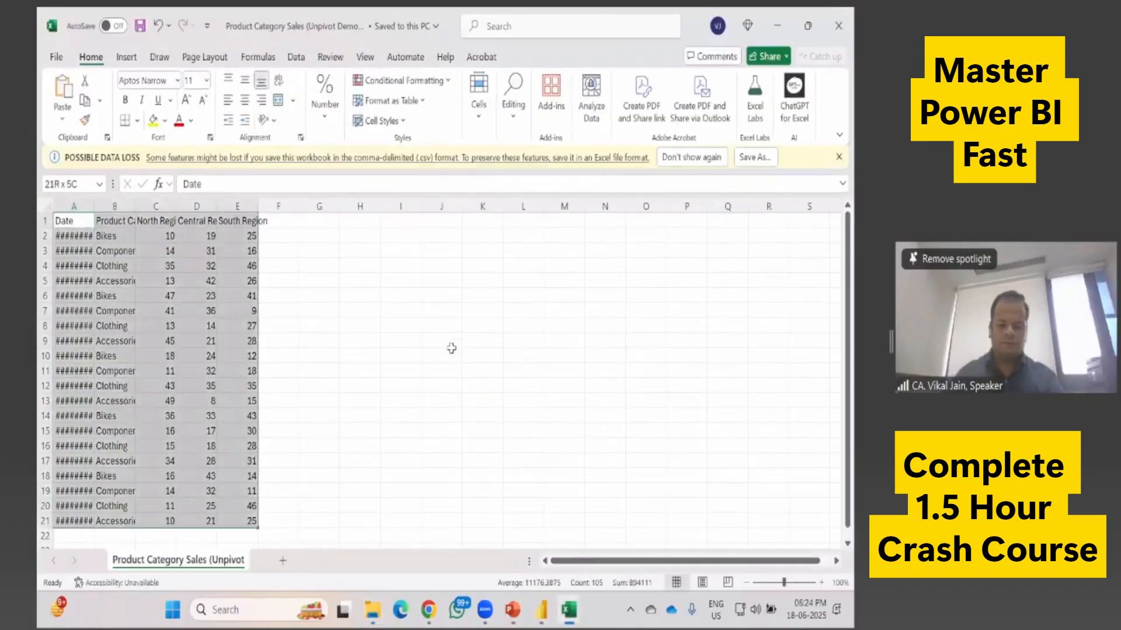
pyautogui.hotkey('alt', 'h')
pyautogui.press('o')
pyautogui.press('i')
pyautogui.click(452, 348)
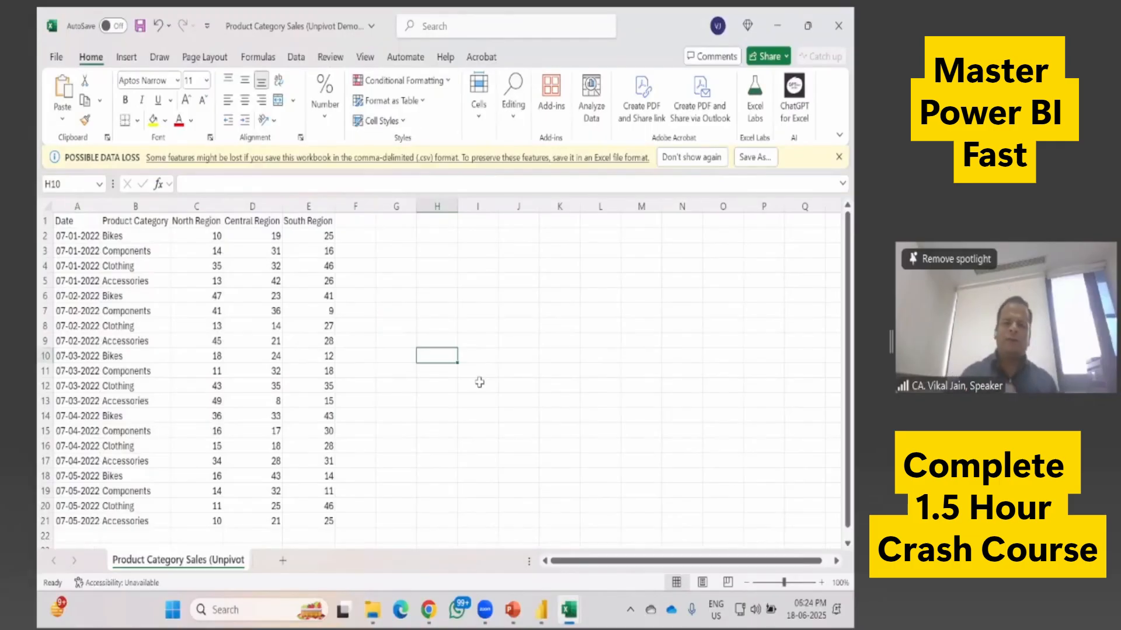
# Step: Highlight the three region columns in C1:E21 and list the region names North, Central and Sourth in cells G2 to G4
pyautogui.click(194, 221)
pyautogui.moveTo(193, 221); pyautogui.dragTo(301, 520)
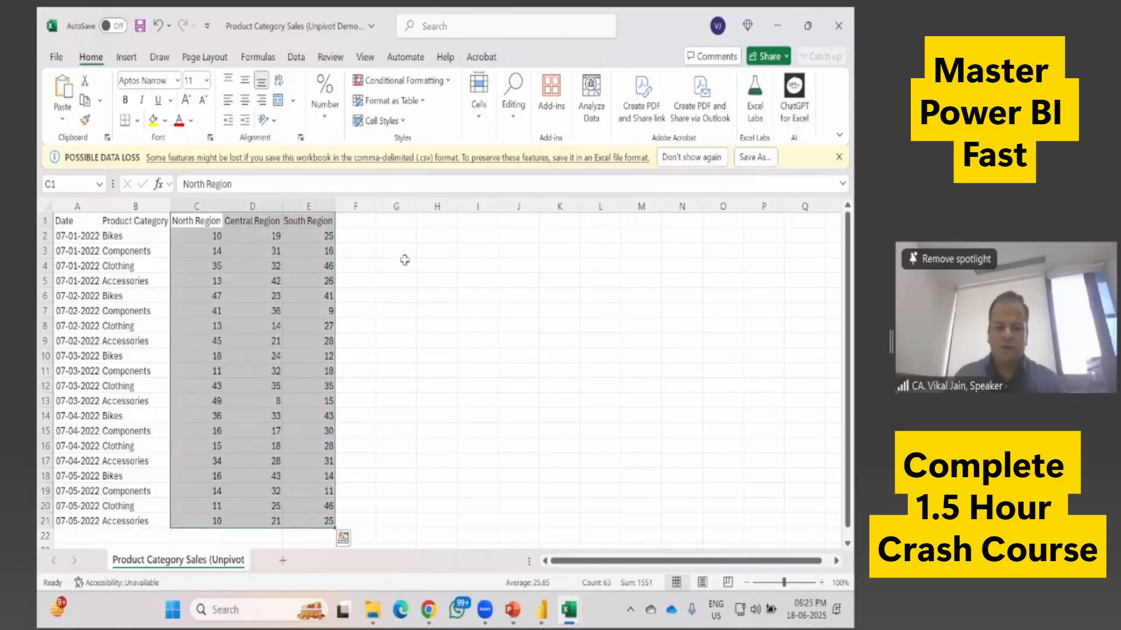
pyautogui.click(398, 238)
pyautogui.write('North')
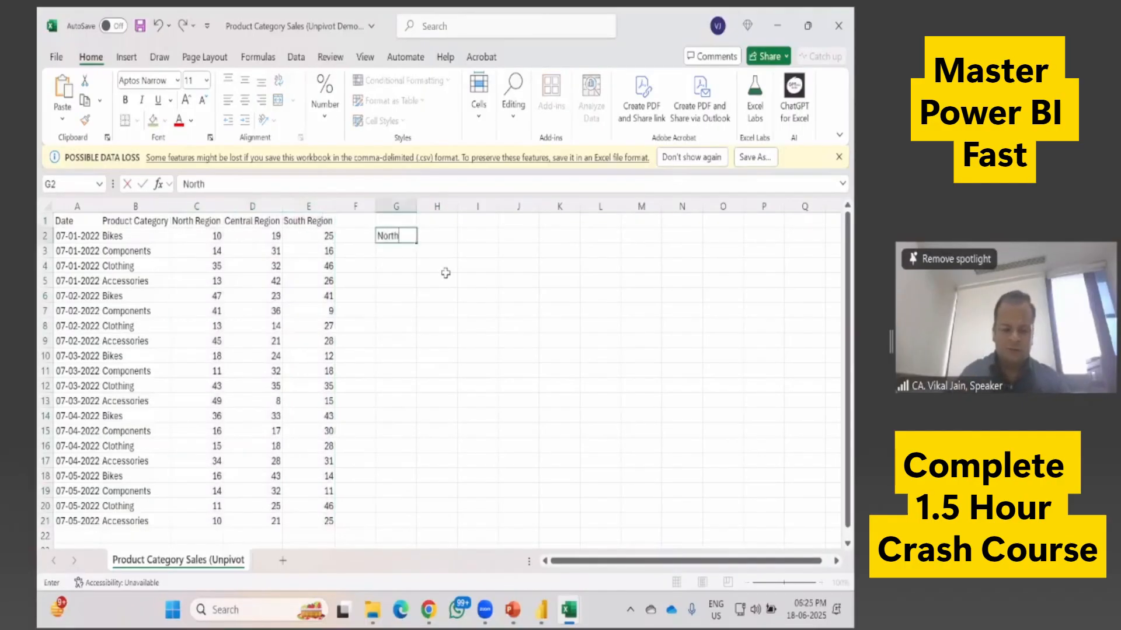
pyautogui.press('Return')
pyautogui.write('Cent')
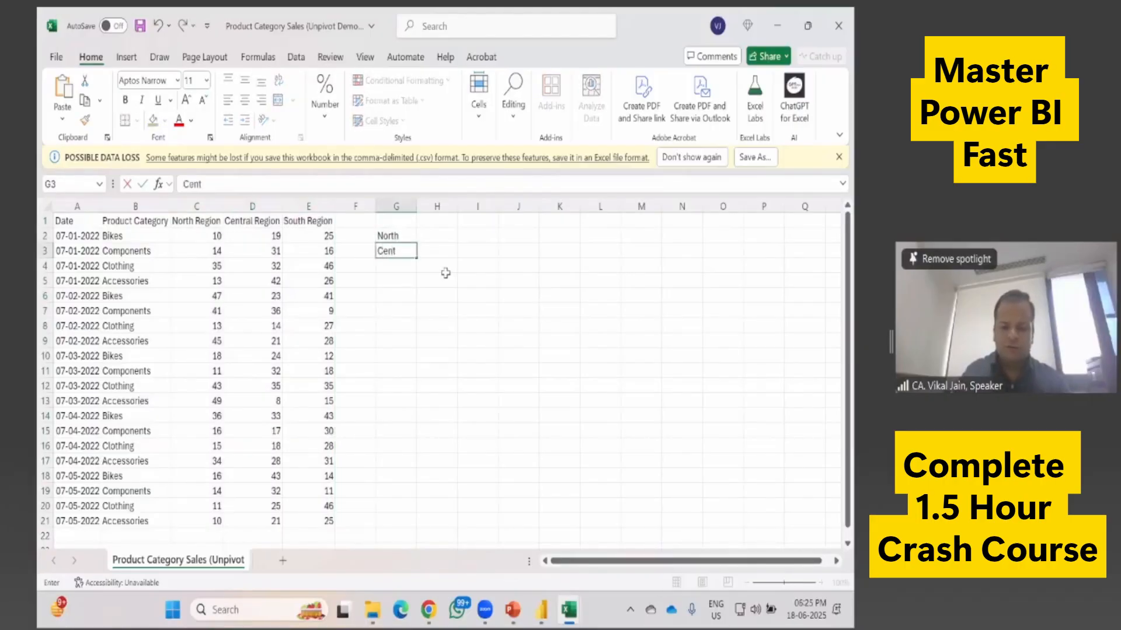
pyautogui.write('ral')
pyautogui.press('Return')
pyautogui.write('South')
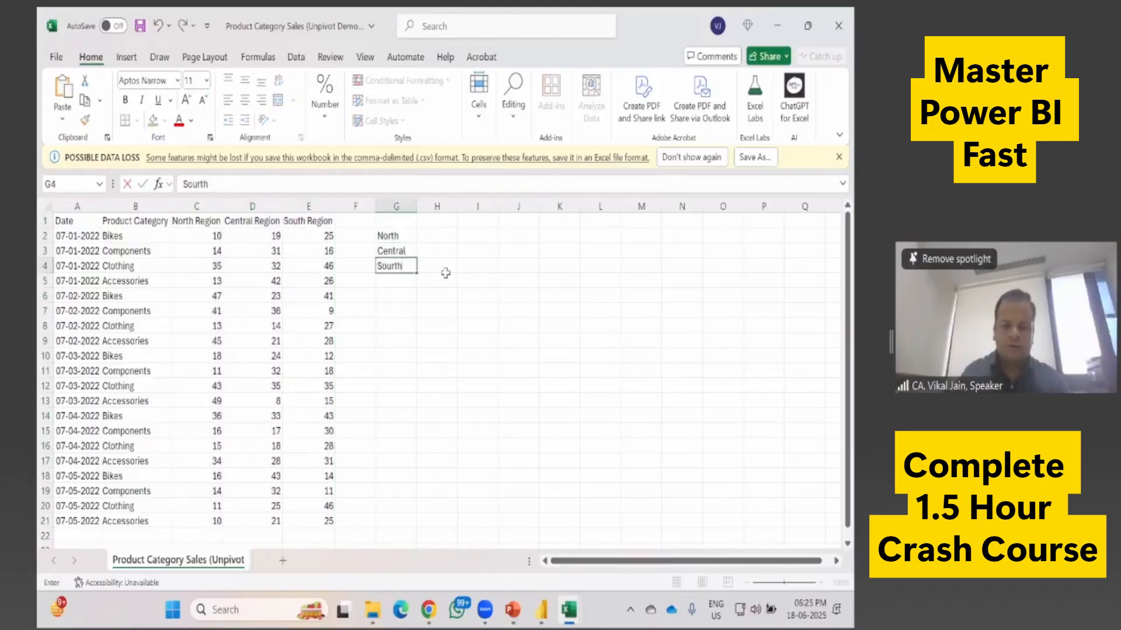
pyautogui.press('Tab')
# Step: Highlight the region headers, clear the listed region names from column G, and close the Product Category Sales workbook
pyautogui.click(119, 237)
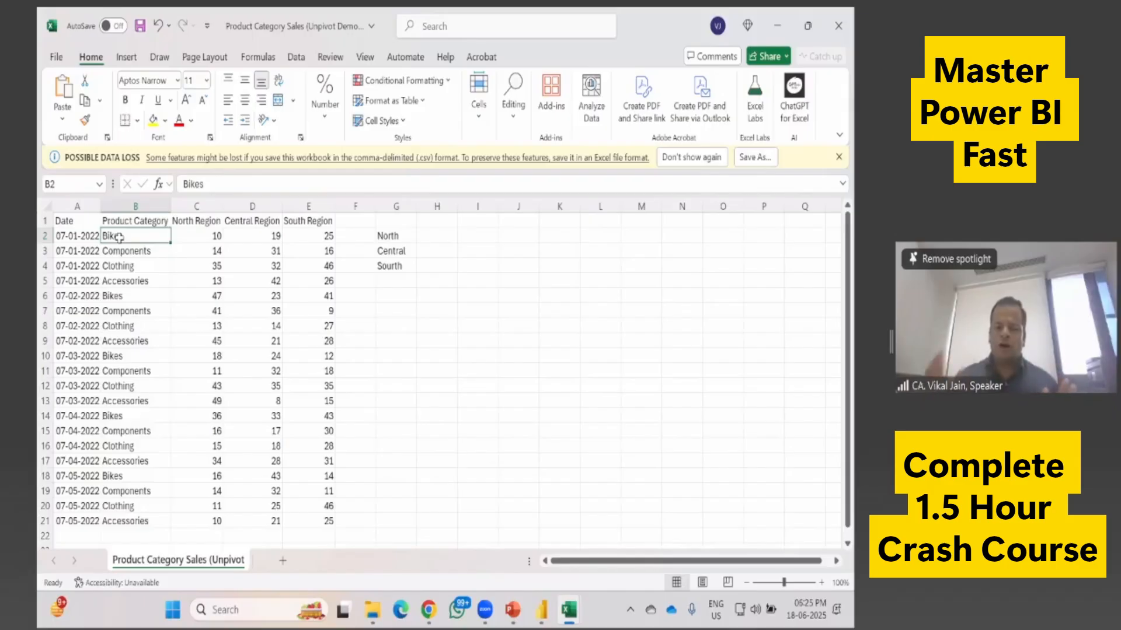
pyautogui.moveTo(202, 225); pyautogui.dragTo(312, 225)
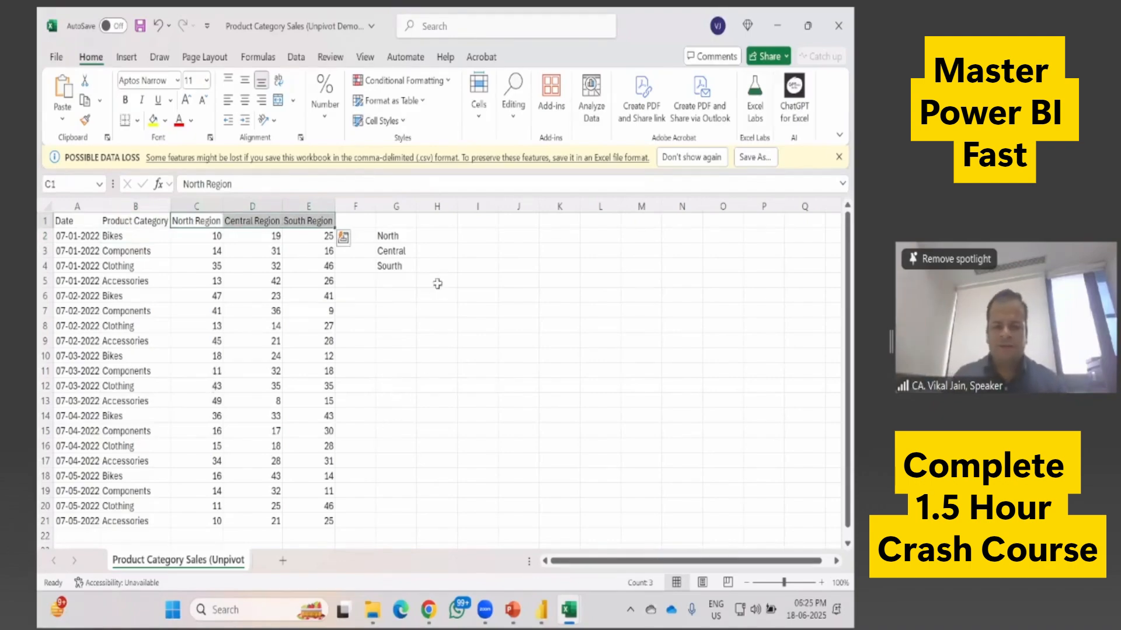
pyautogui.moveTo(408, 238); pyautogui.dragTo(404, 275)
pyautogui.press('Delete')
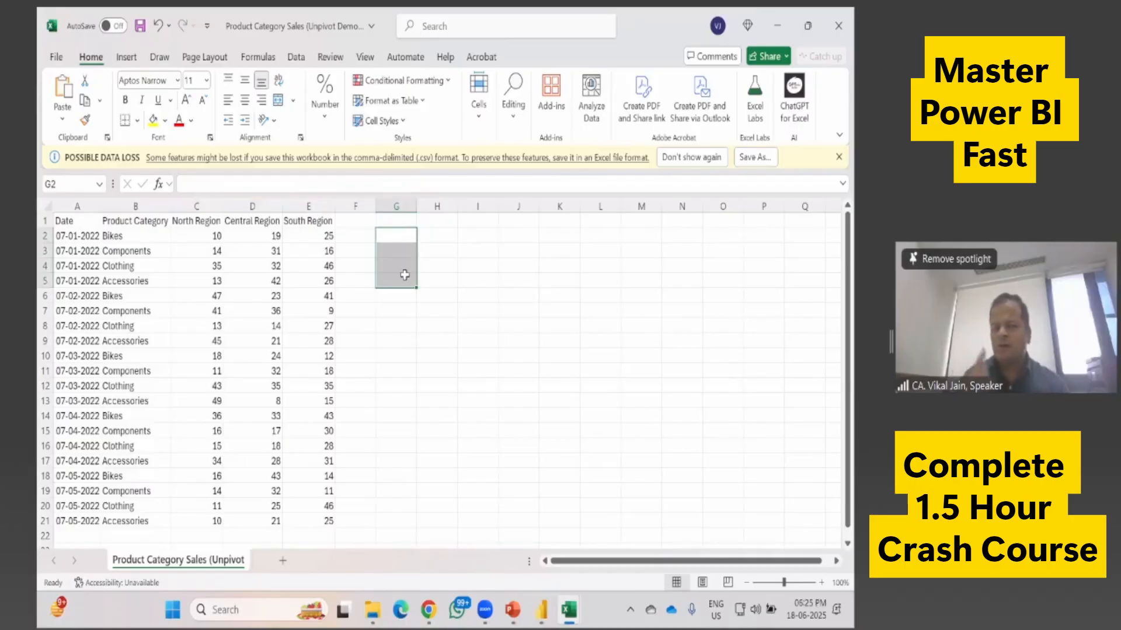
pyautogui.hotkey('ctrl', 'w')
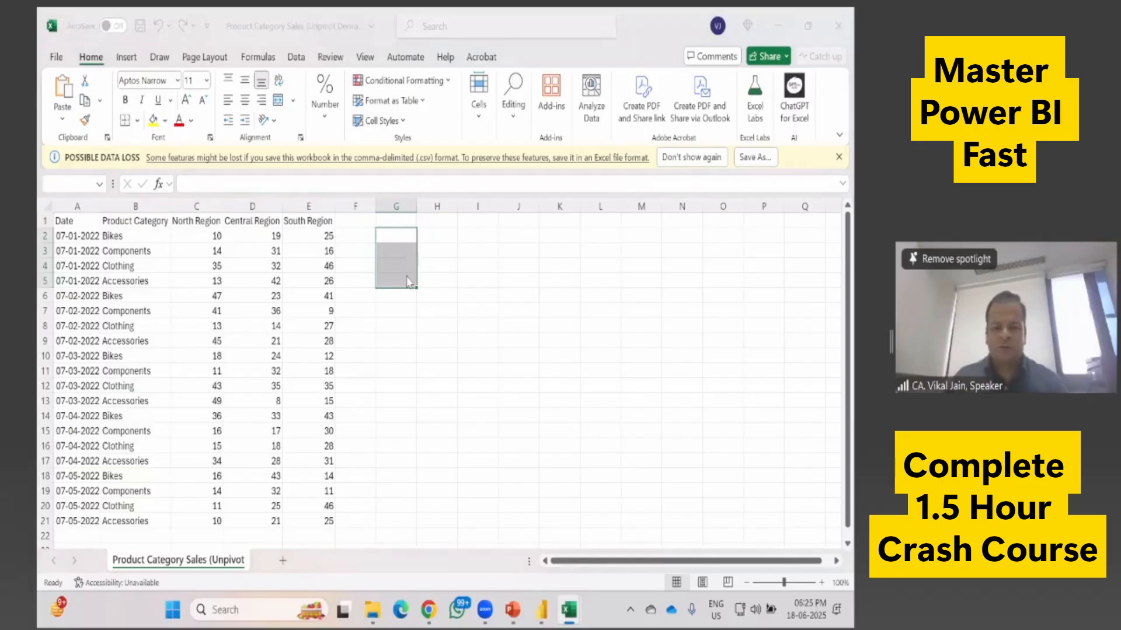
# Step: Close the Product Category Sales workbook without saving its changes and switch to the Power Query Editor
pyautogui.click(564, 418)
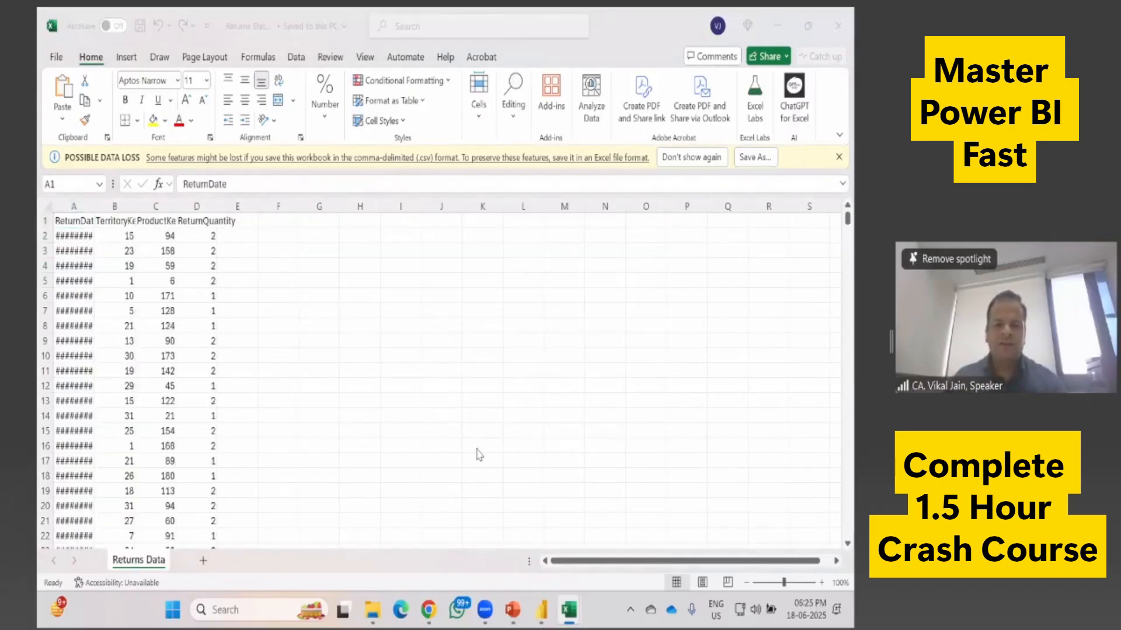
pyautogui.hotkey('alt', 'Tab')
pyautogui.hotkey('alt', 'Tab')
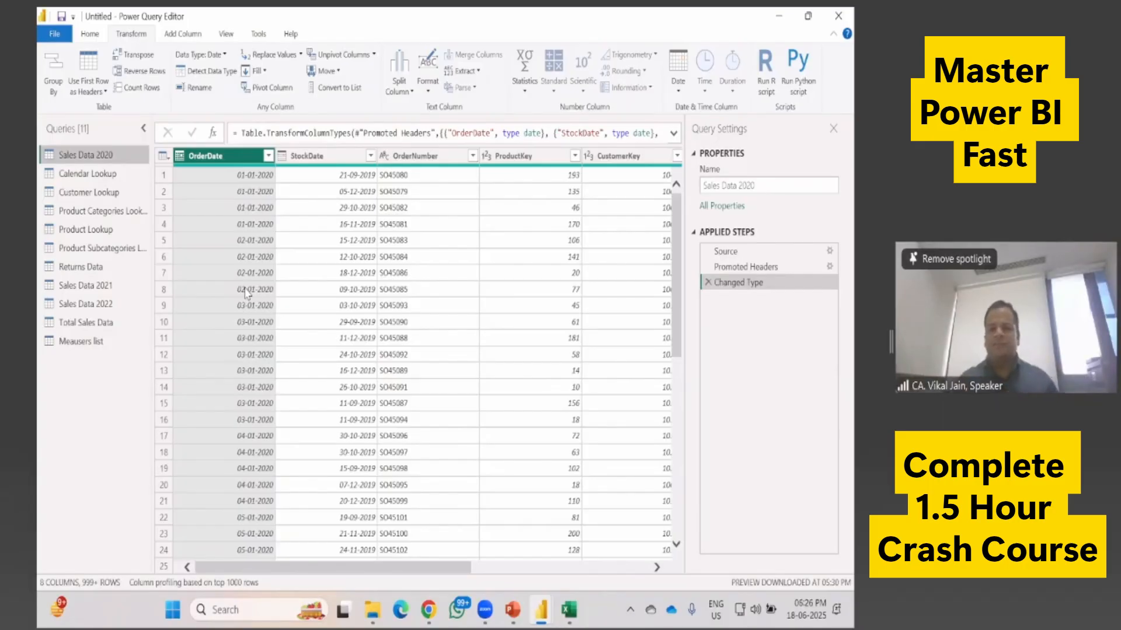
pyautogui.click(87, 35)
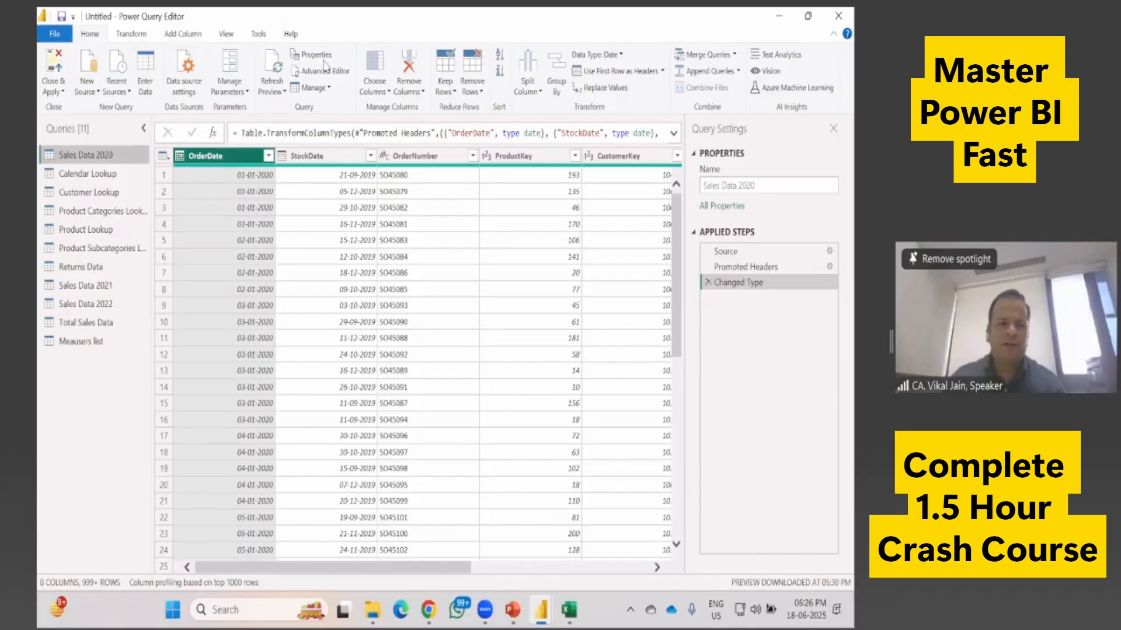
pyautogui.click(98, 93)
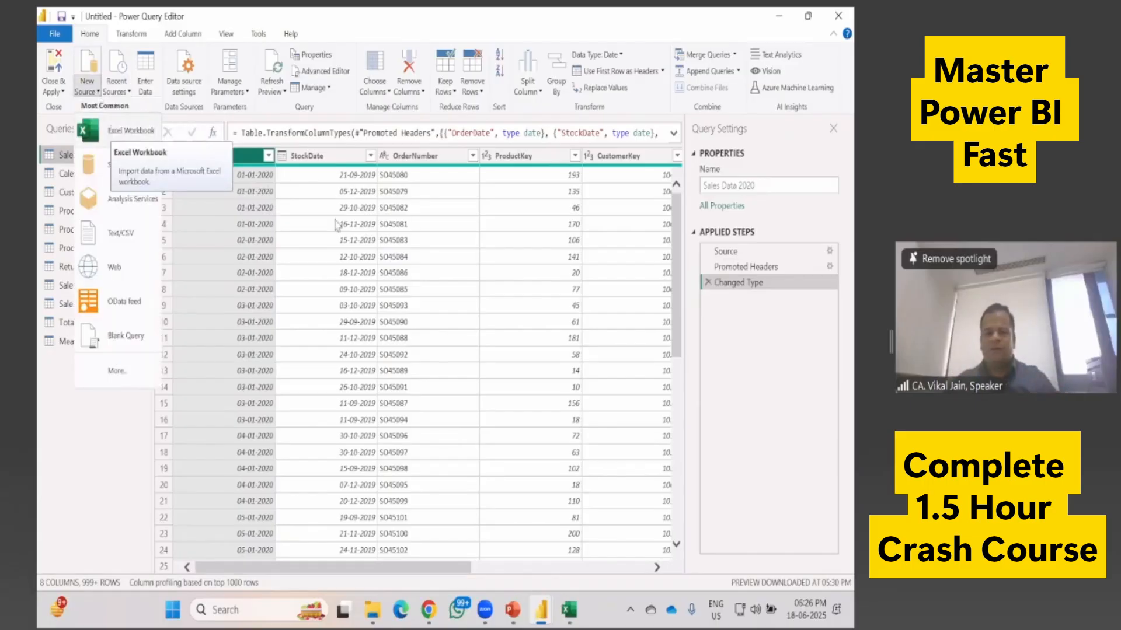
pyautogui.click(401, 45)
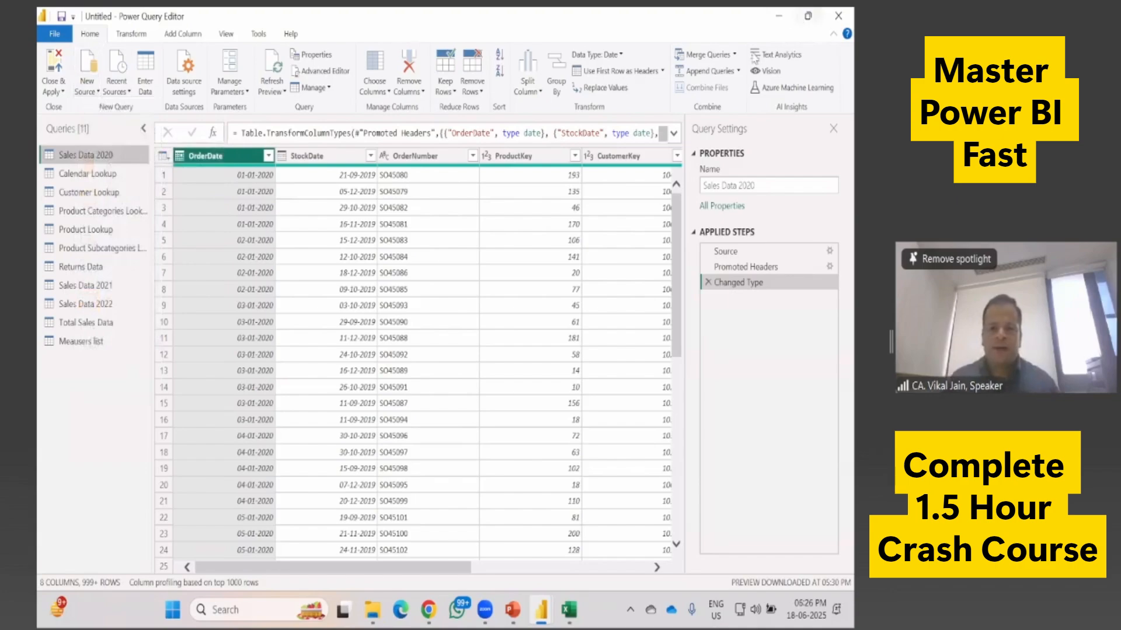
pyautogui.click(808, 17)
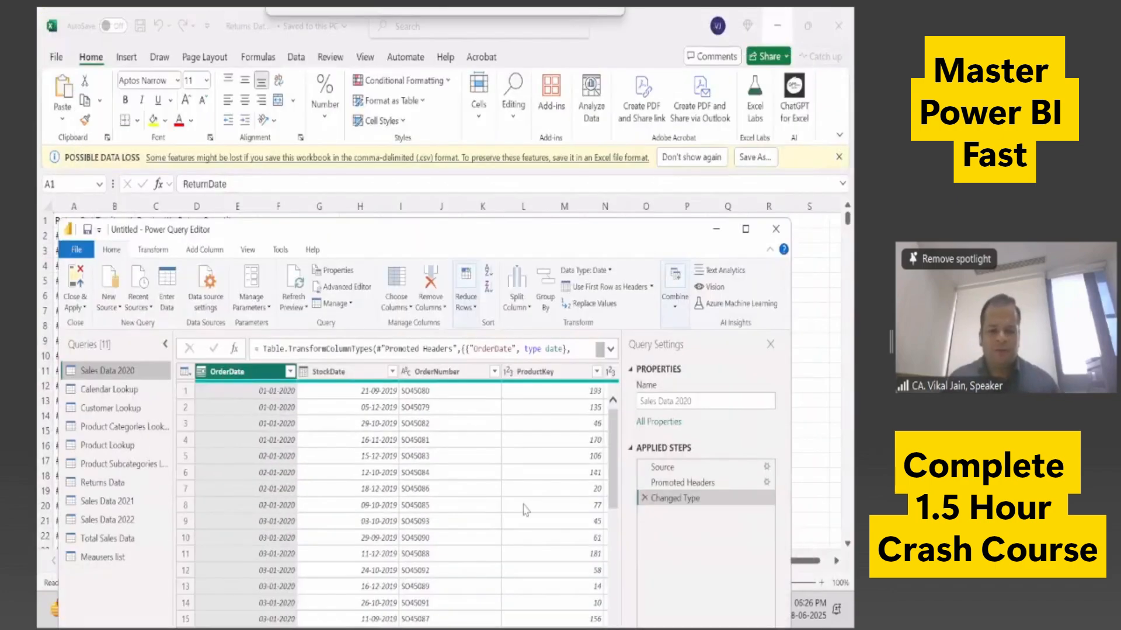
pyautogui.hotkey('alt', 'Tab')
pyautogui.hotkey('alt', 'Tab')
pyautogui.hotkey('alt', 'Tab')
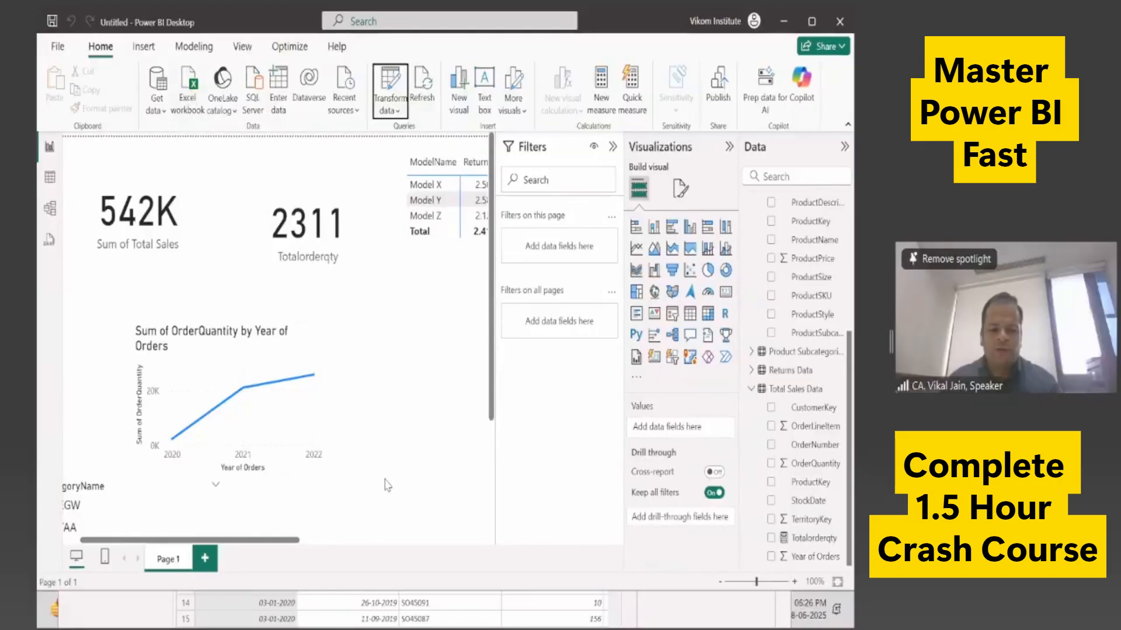
pyautogui.hotkey('alt', 'Tab')
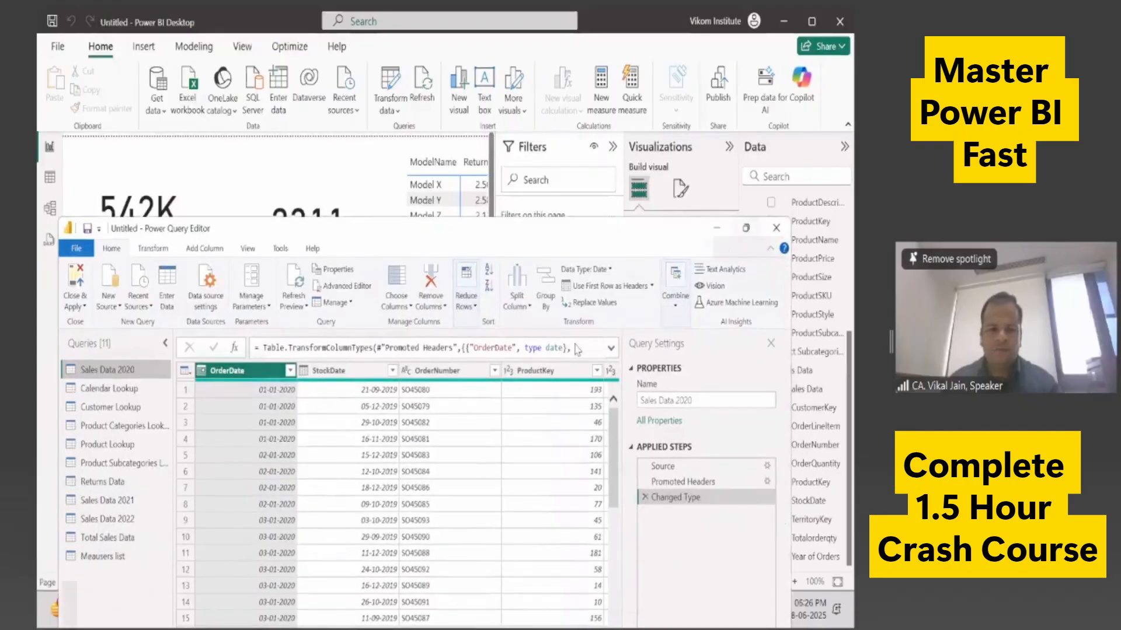
pyautogui.press('super+Up')
# Step: Import Product Category Sales (Unpivot Demo).csv from New folder as a new Text/CSV query, keeping the comma delimiter
pyautogui.click(88, 86)
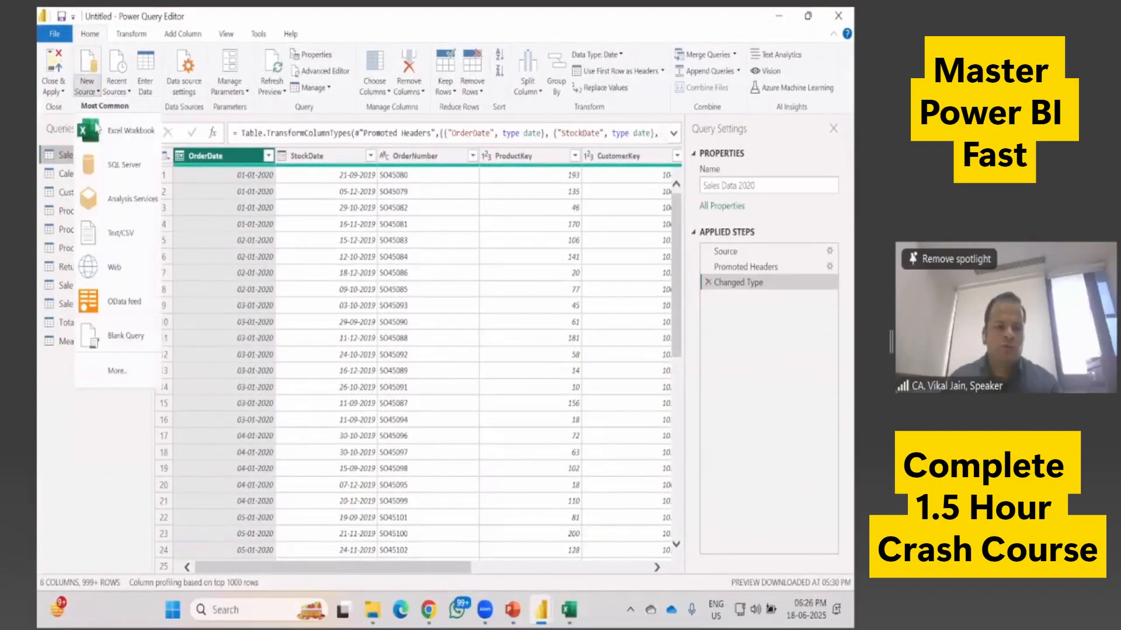
pyautogui.click(110, 231)
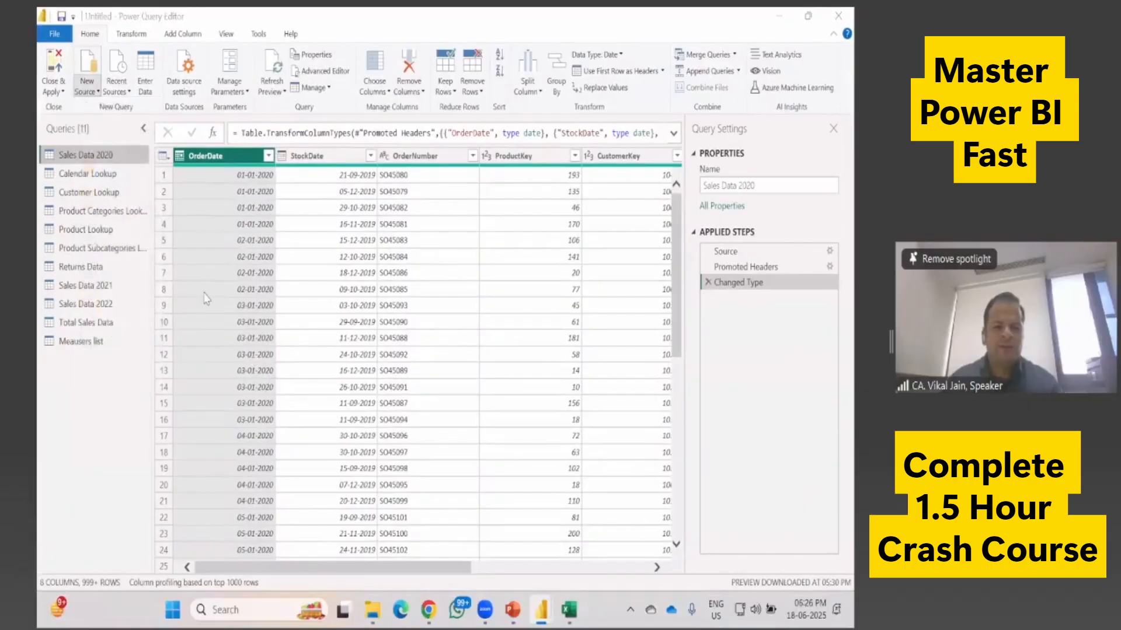
pyautogui.doubleClick(196, 131)
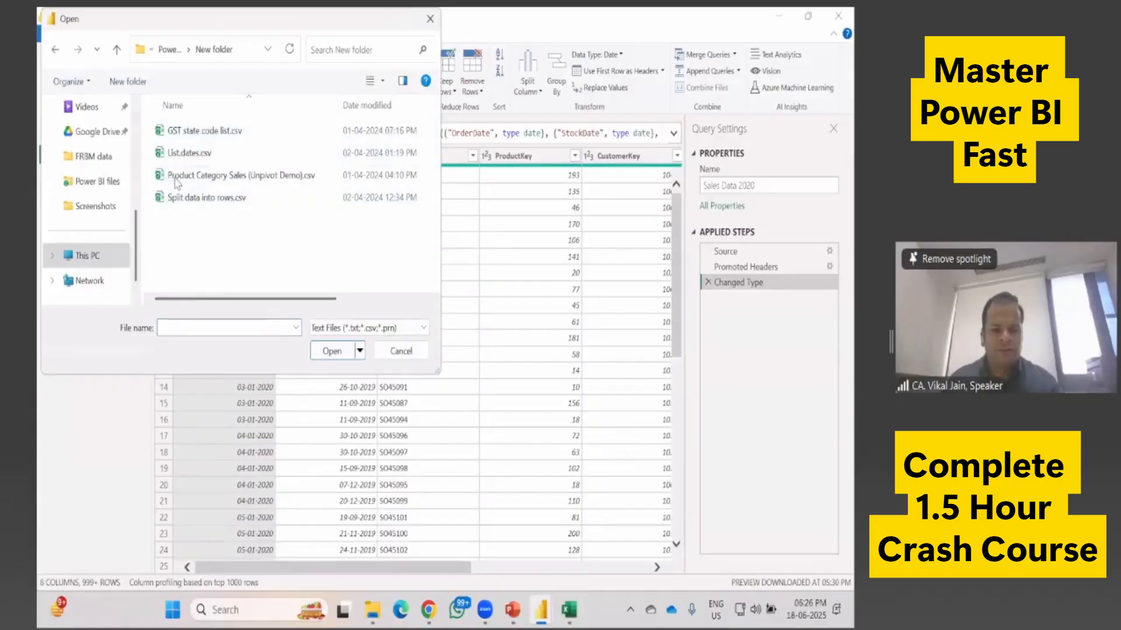
pyautogui.click(232, 182)
pyautogui.click(332, 351)
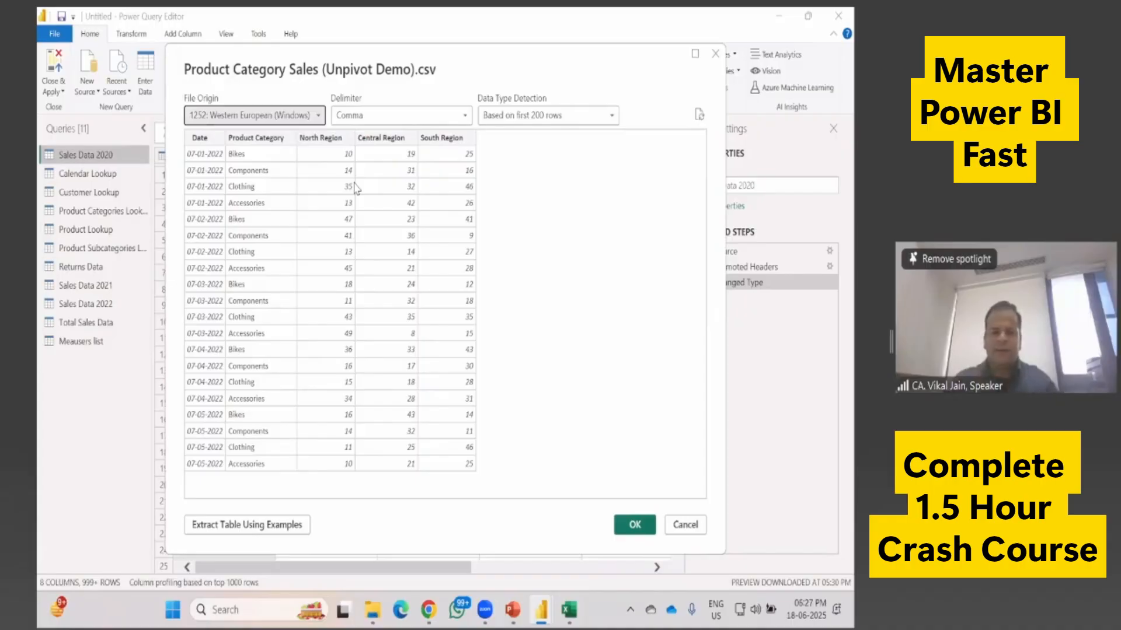
pyautogui.click(634, 525)
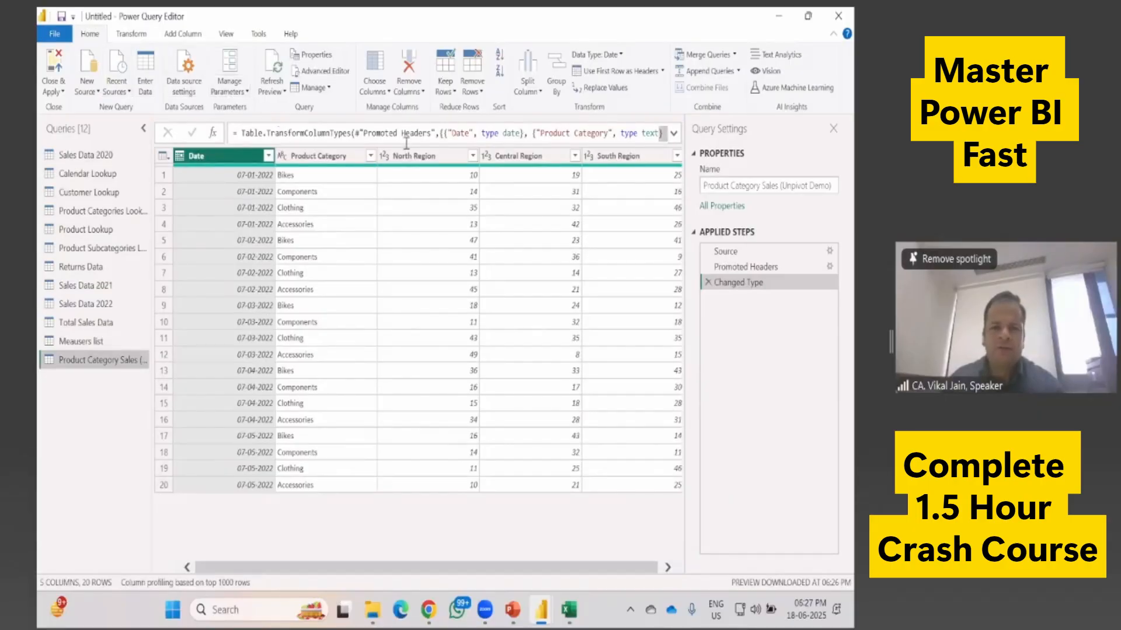
# Step: Unpivot the North Region, Central Region and South Region columns, and compare the data before and after the unpivot step
pyautogui.click(134, 36)
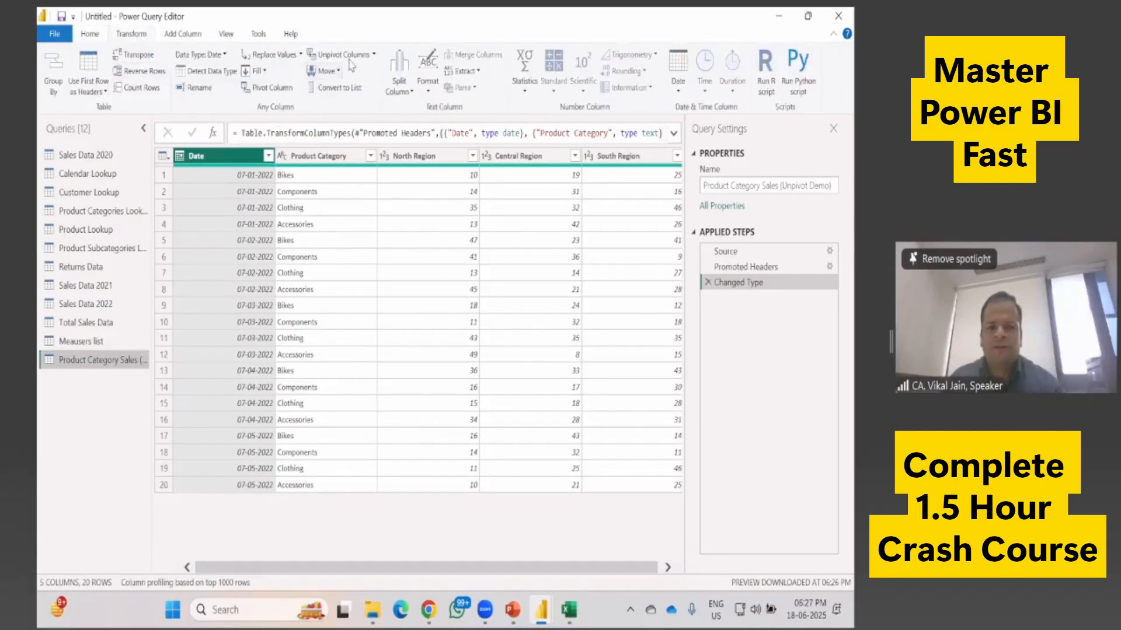
pyautogui.click(413, 157)
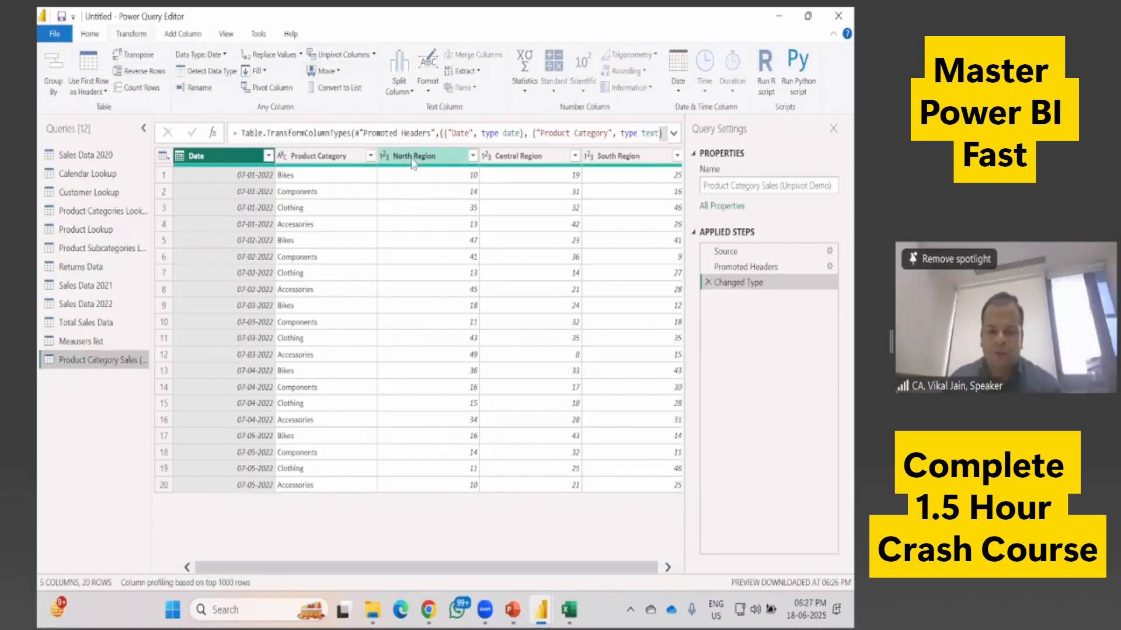
pyautogui.keyDown('ctrl'); pyautogui.click(498, 162); pyautogui.keyUp('ctrl')
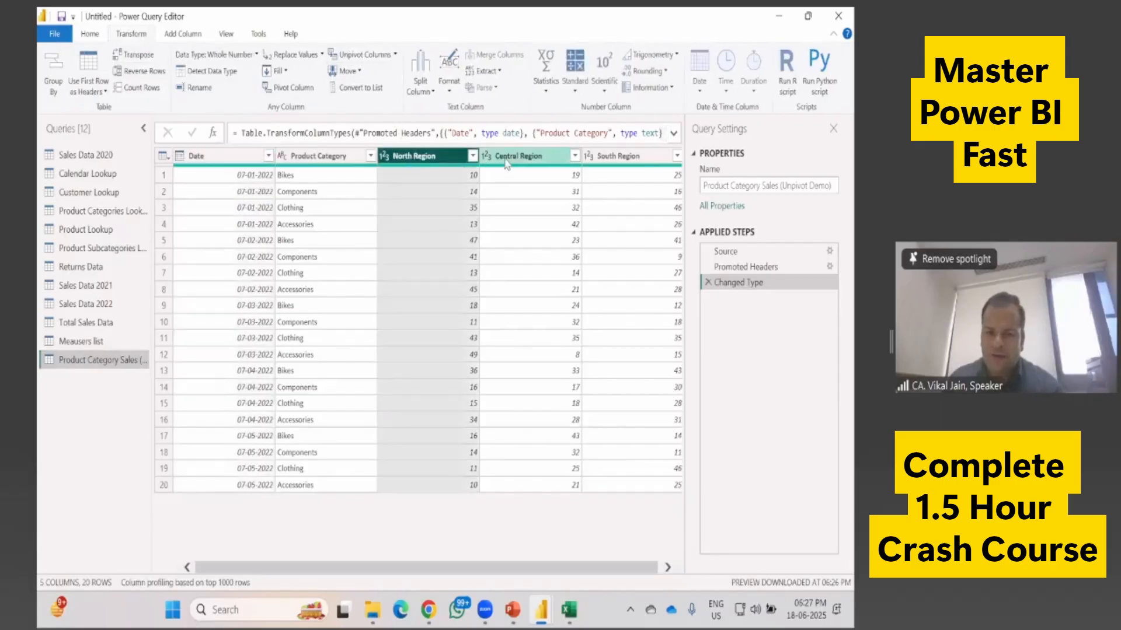
pyautogui.keyDown('ctrl'); pyautogui.click(632, 163); pyautogui.keyUp('ctrl')
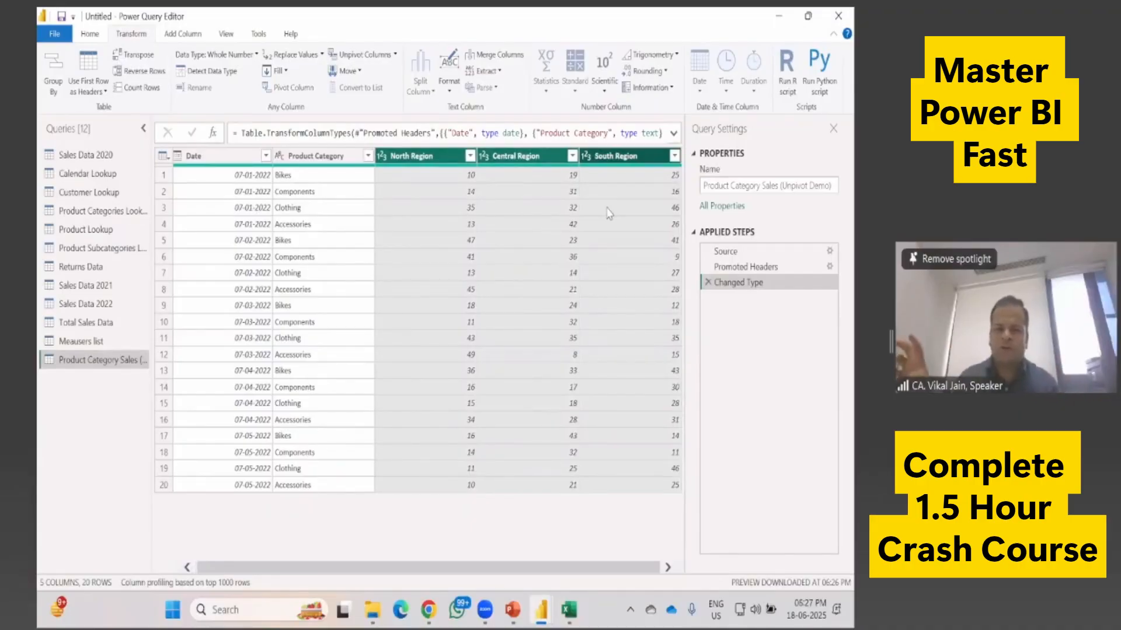
pyautogui.click(377, 58)
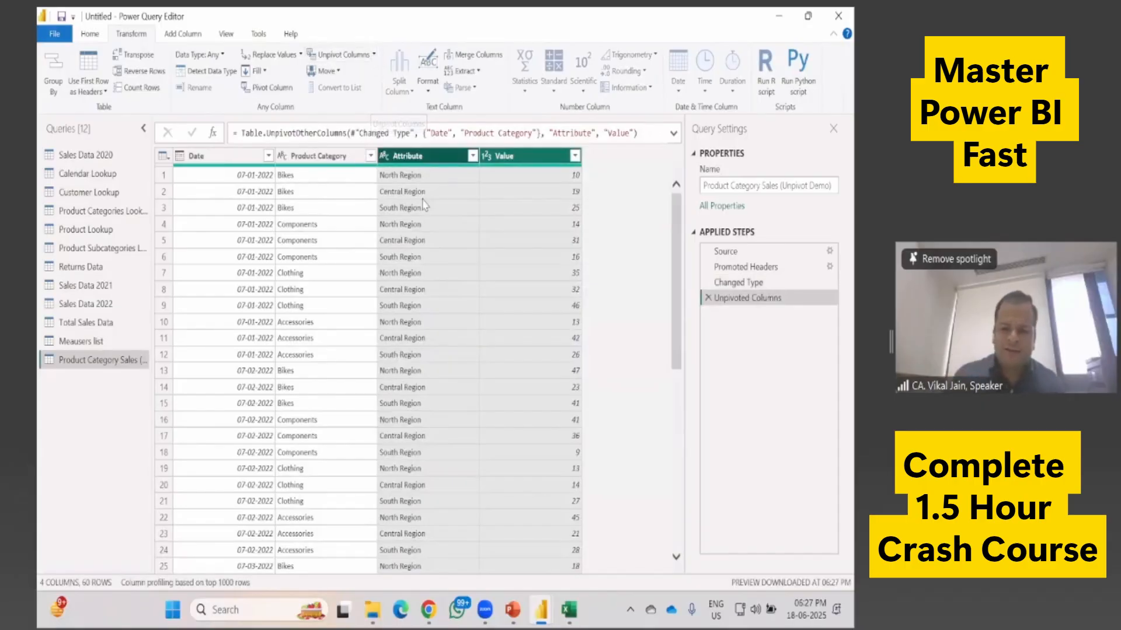
pyautogui.click(739, 283)
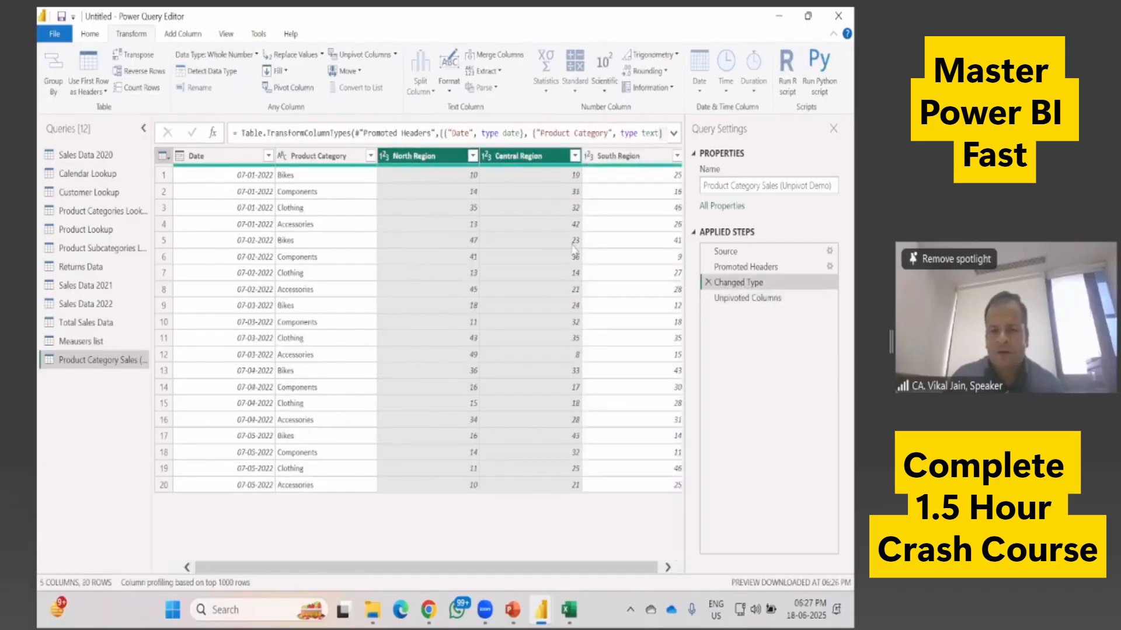
pyautogui.click(744, 299)
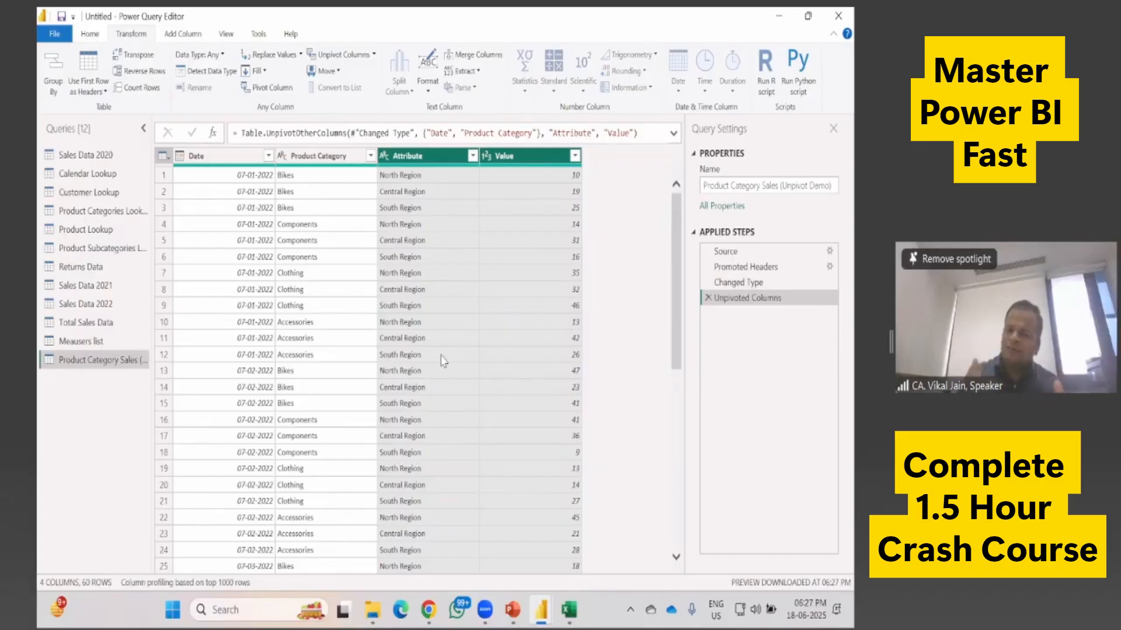
pyautogui.click(737, 282)
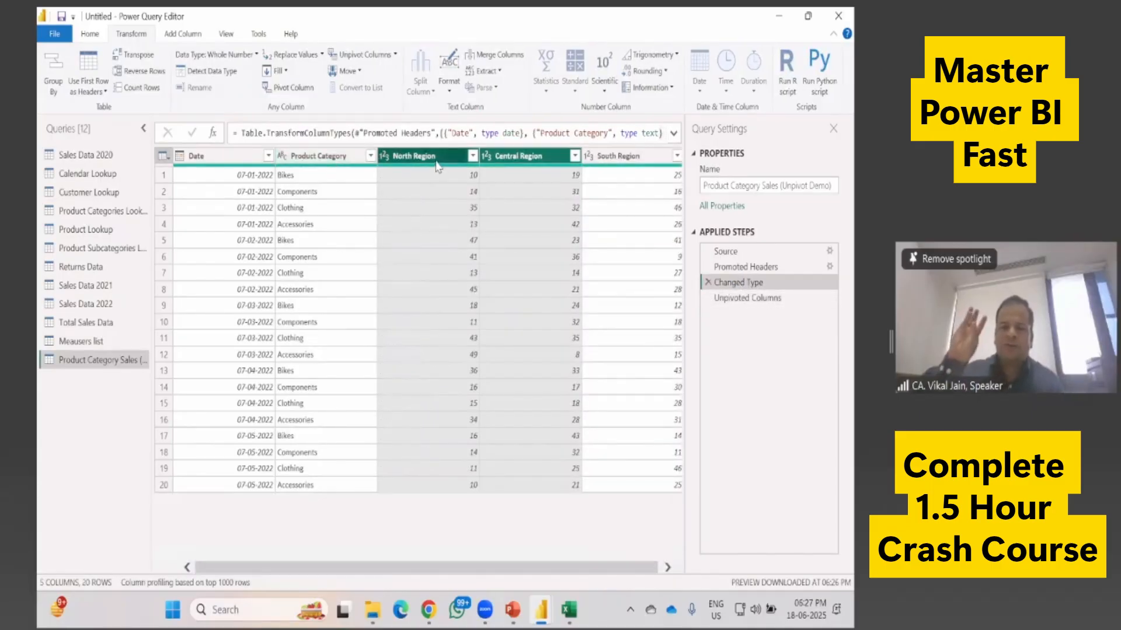
pyautogui.click(753, 298)
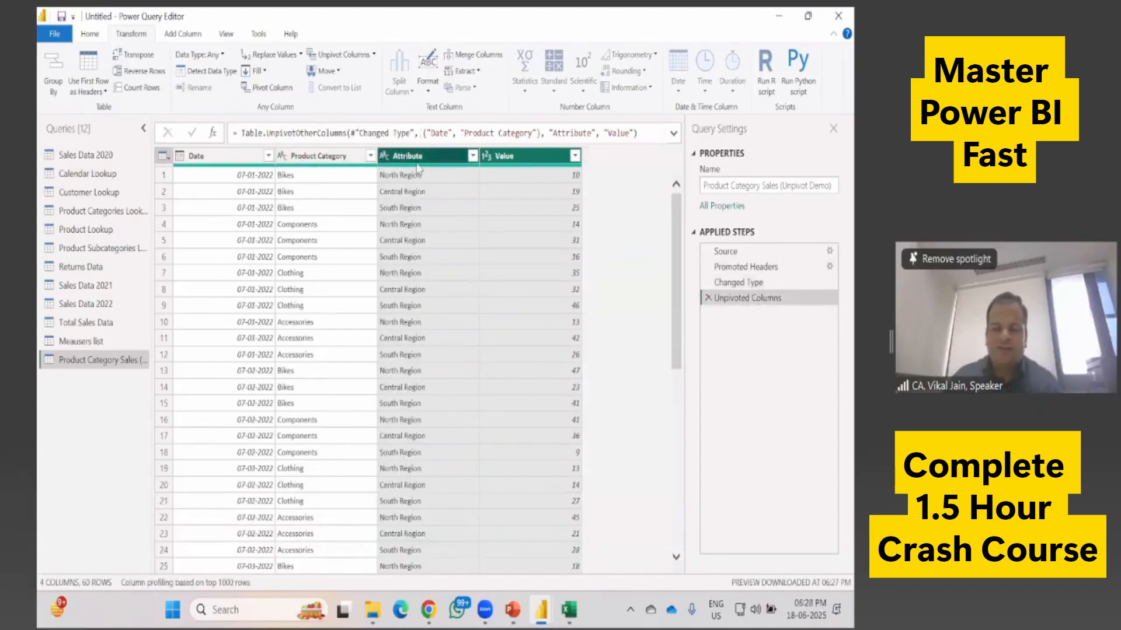
# Step: Rename the Attribute column to Region
pyautogui.rightClick(409, 153)
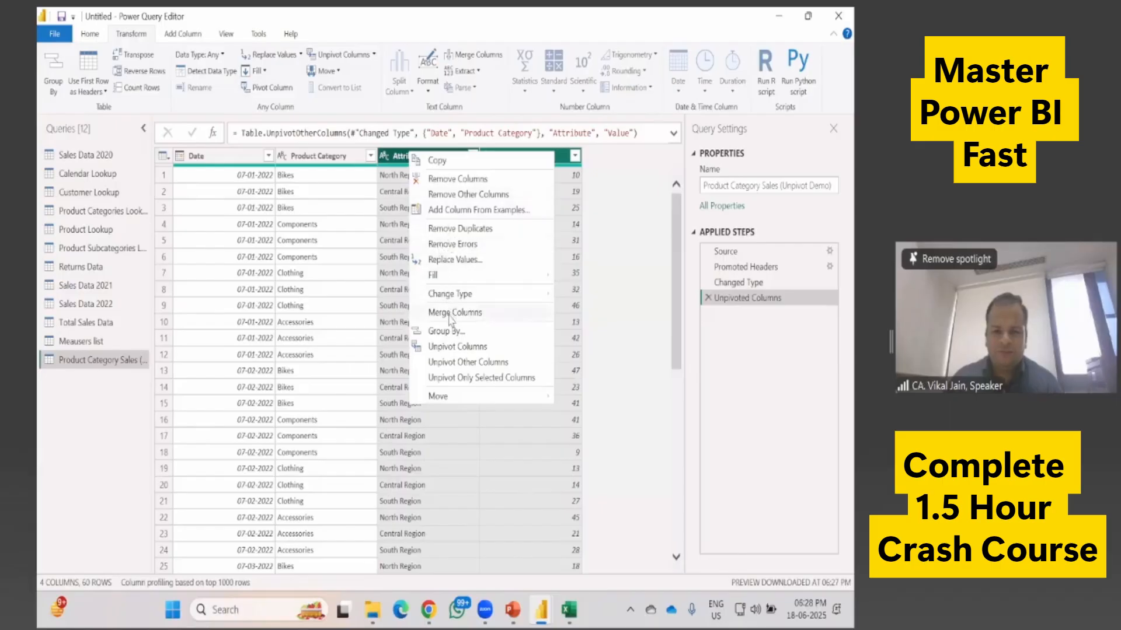
pyautogui.doubleClick(400, 156)
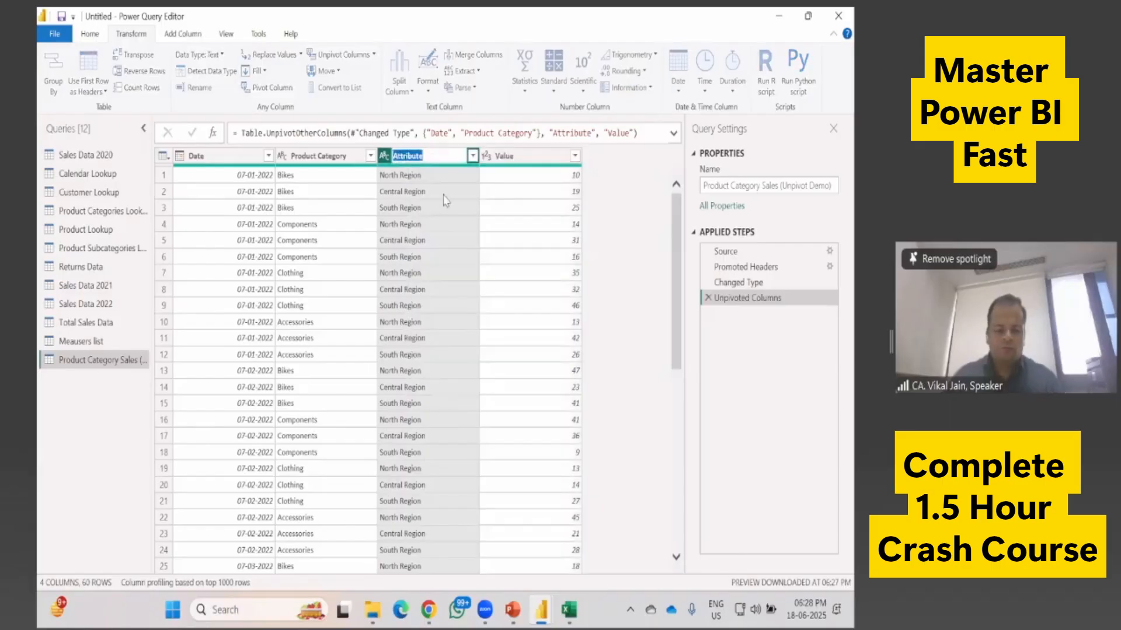
pyautogui.write('Reg')
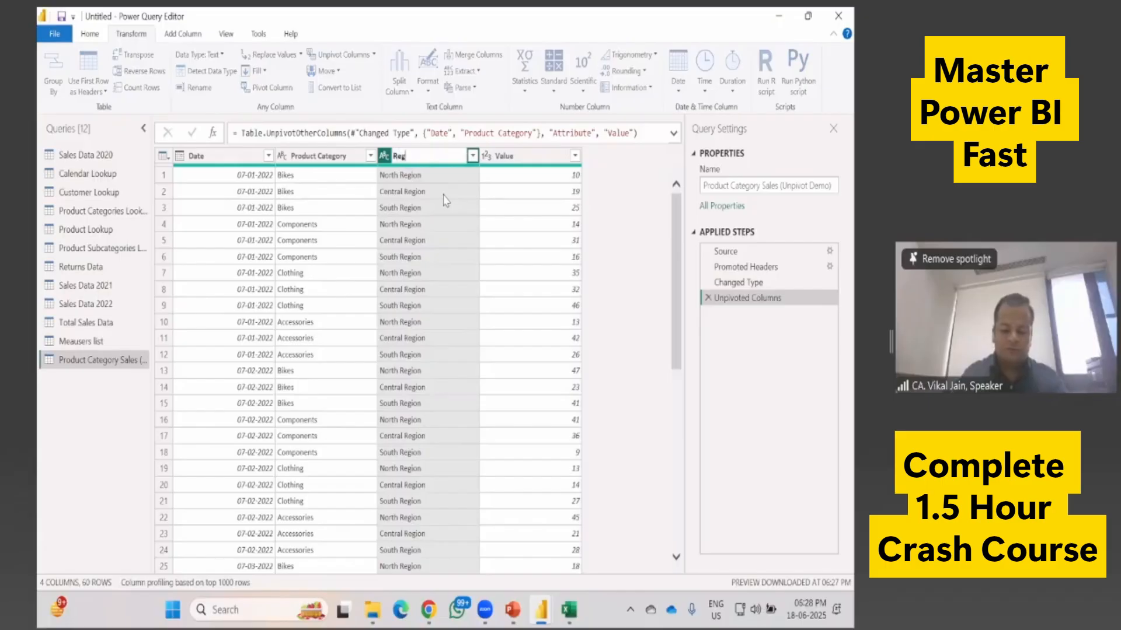
pyautogui.write('ion')
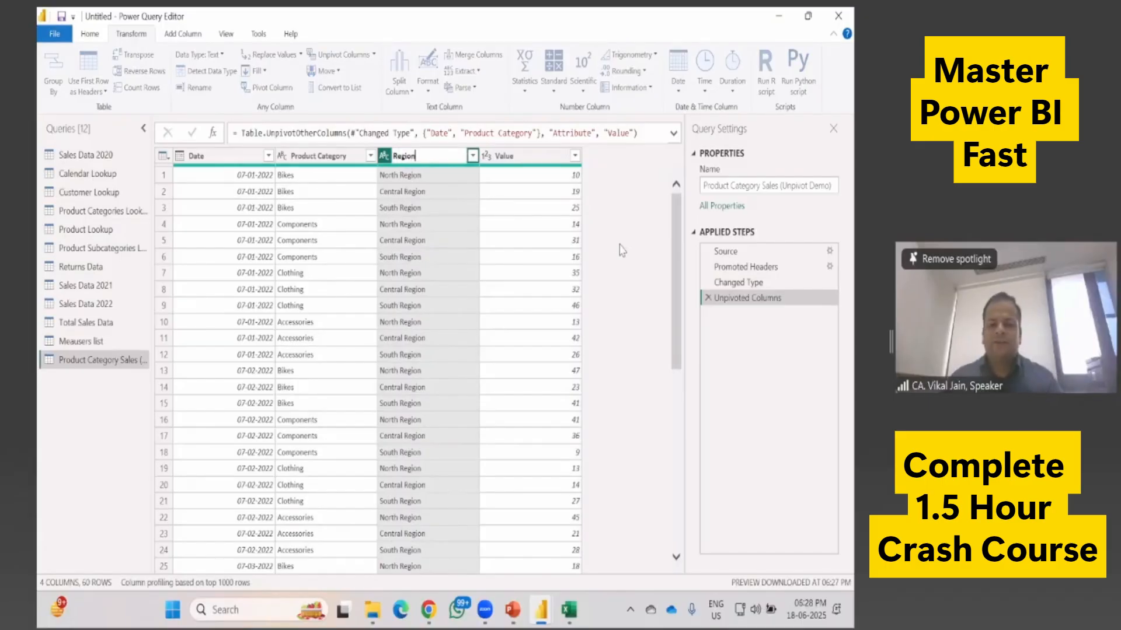
pyautogui.press('Return')
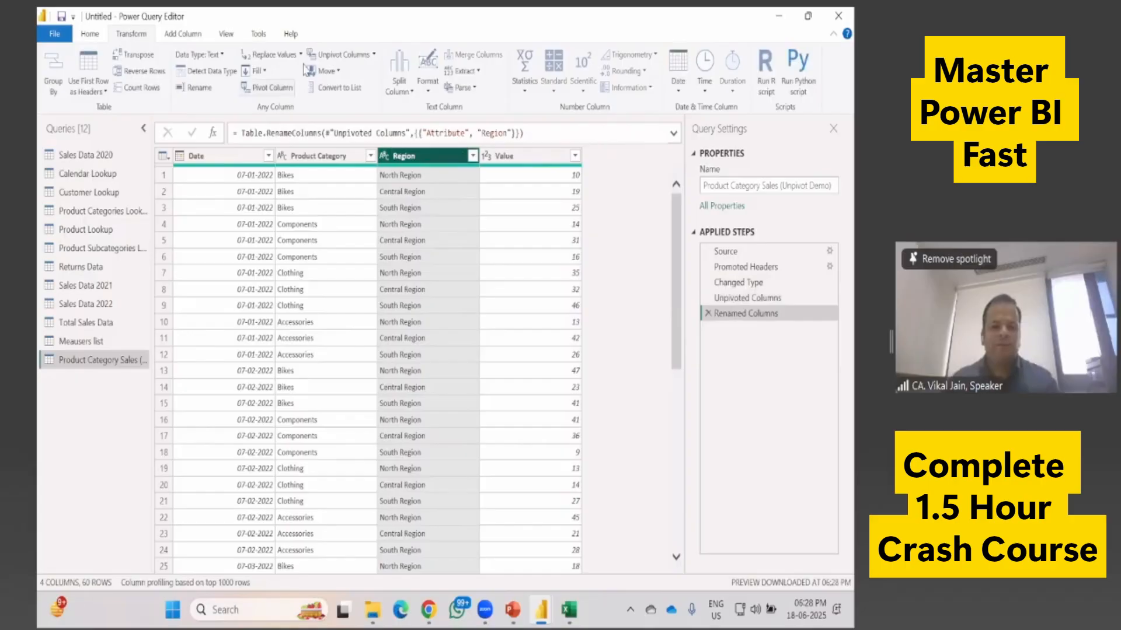
# Step: Switch to PowerPoint to review the Text tools slide, and return to the Power Query Editor
pyautogui.click(407, 99)
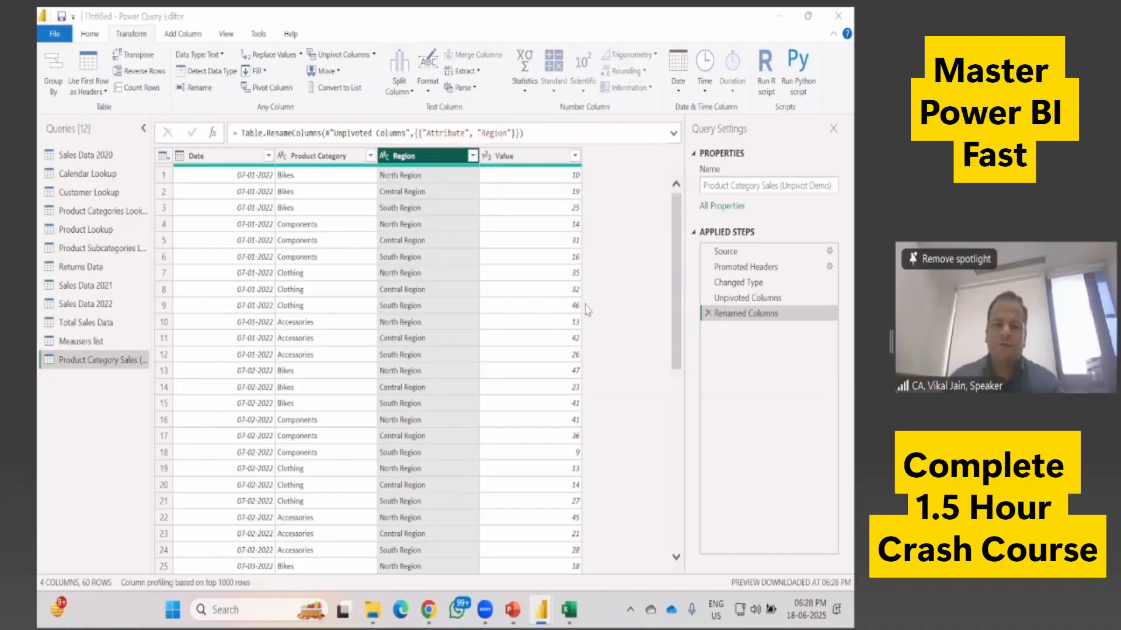
pyautogui.hotkey('alt', 'Tab')
pyautogui.press('Tab')
pyautogui.press('Tab')
pyautogui.press('Tab')
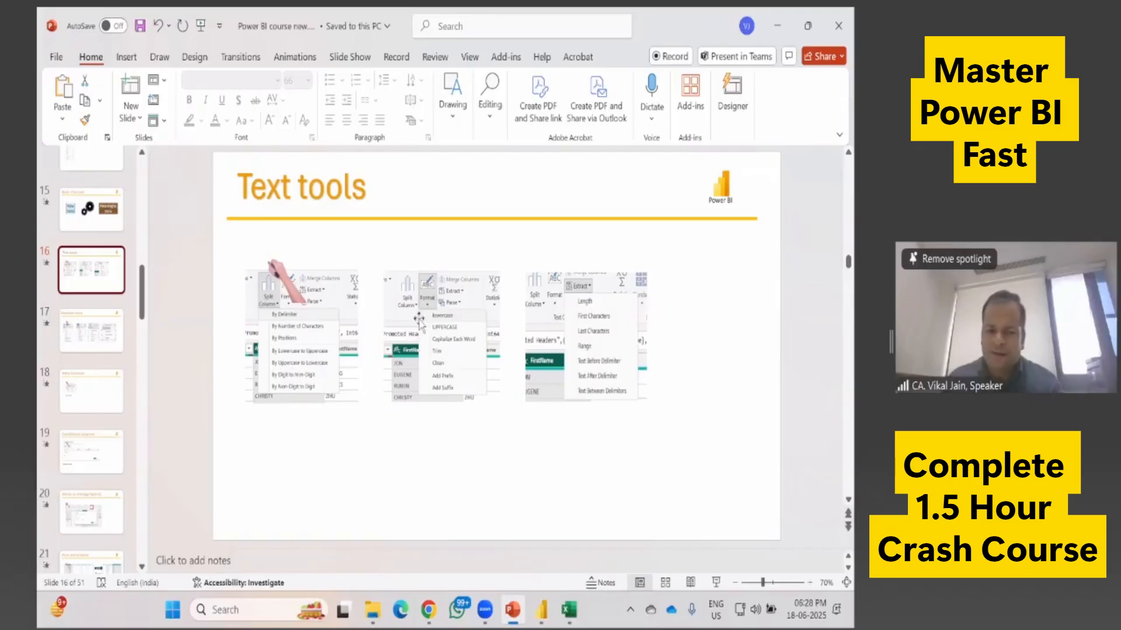
pyautogui.hotkey('alt', 'Tab')
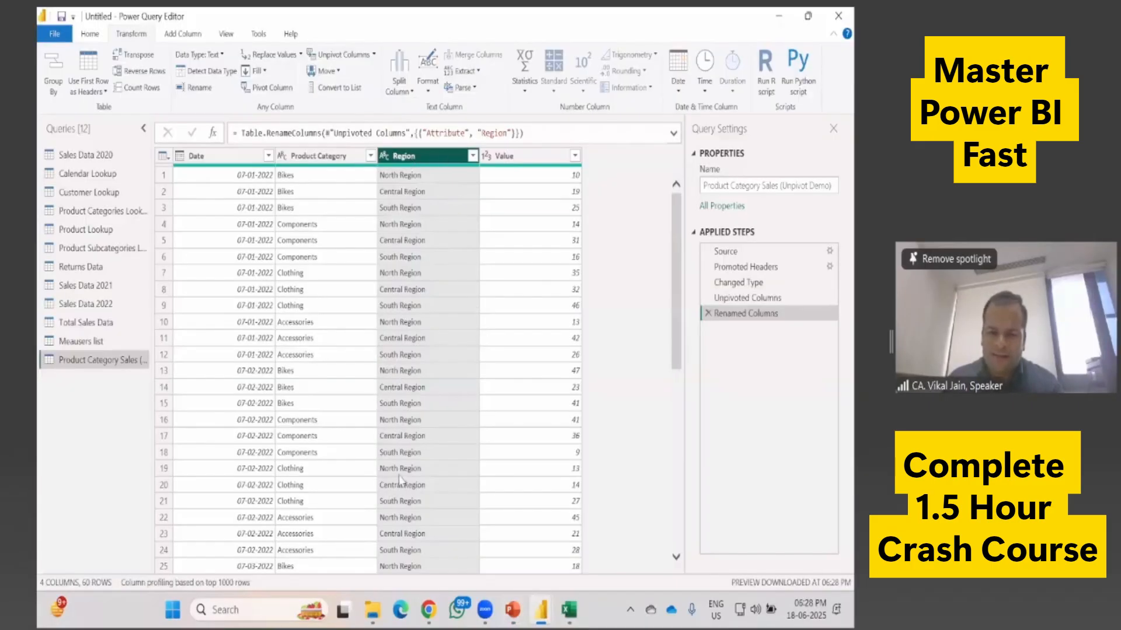
# Step: Convert the Region column's text to uppercase and extract only the text before the space delimiter
pyautogui.click(427, 82)
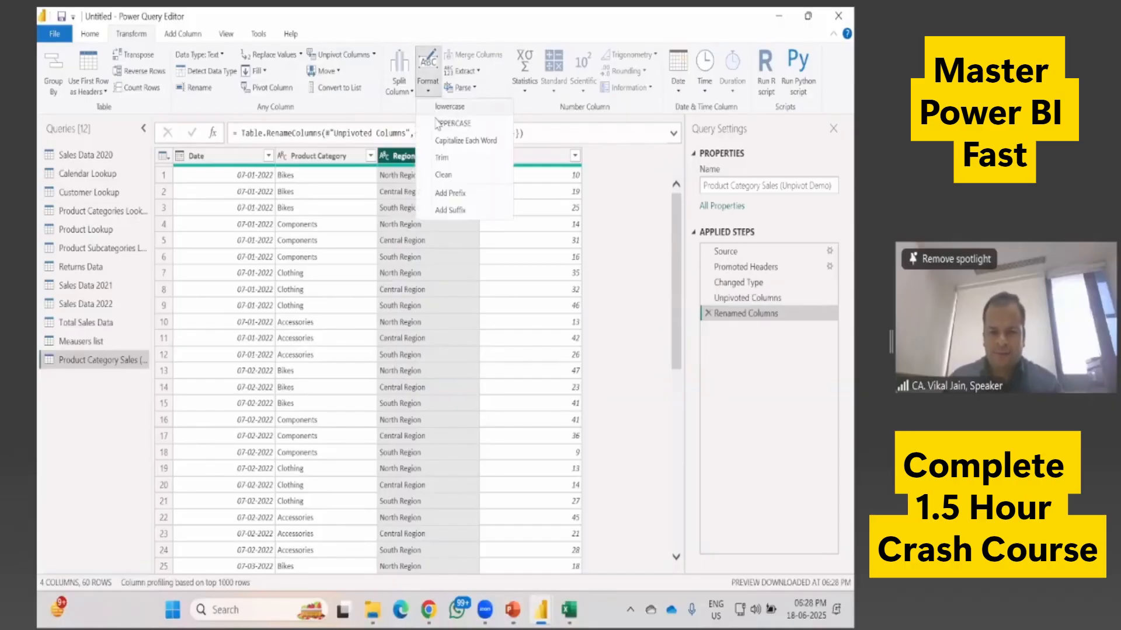
pyautogui.click(446, 154)
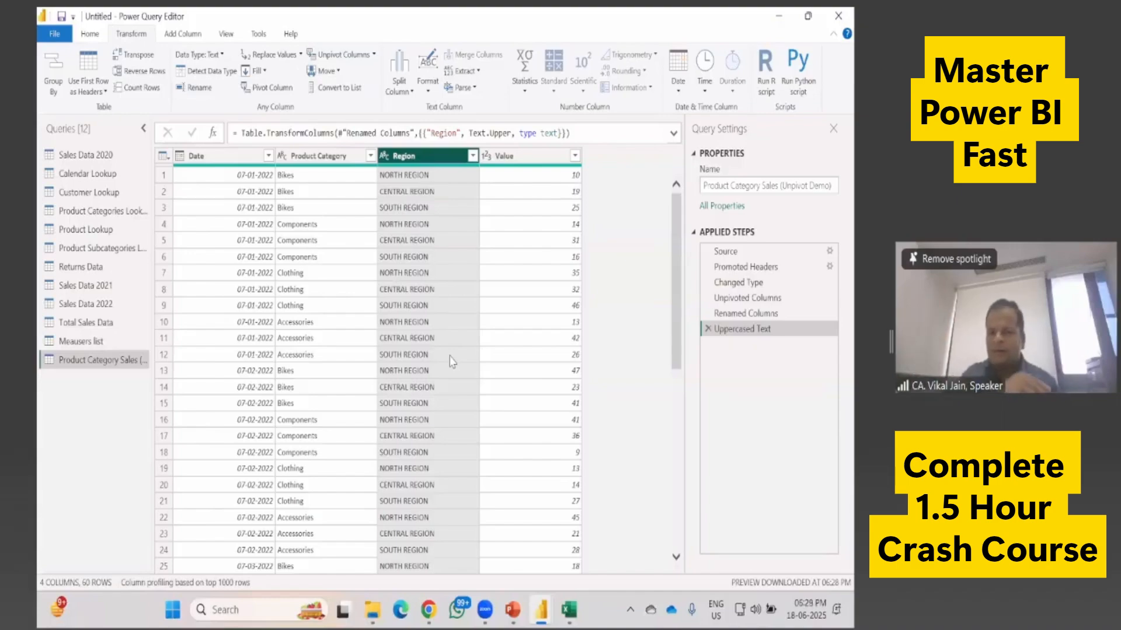
pyautogui.click(478, 72)
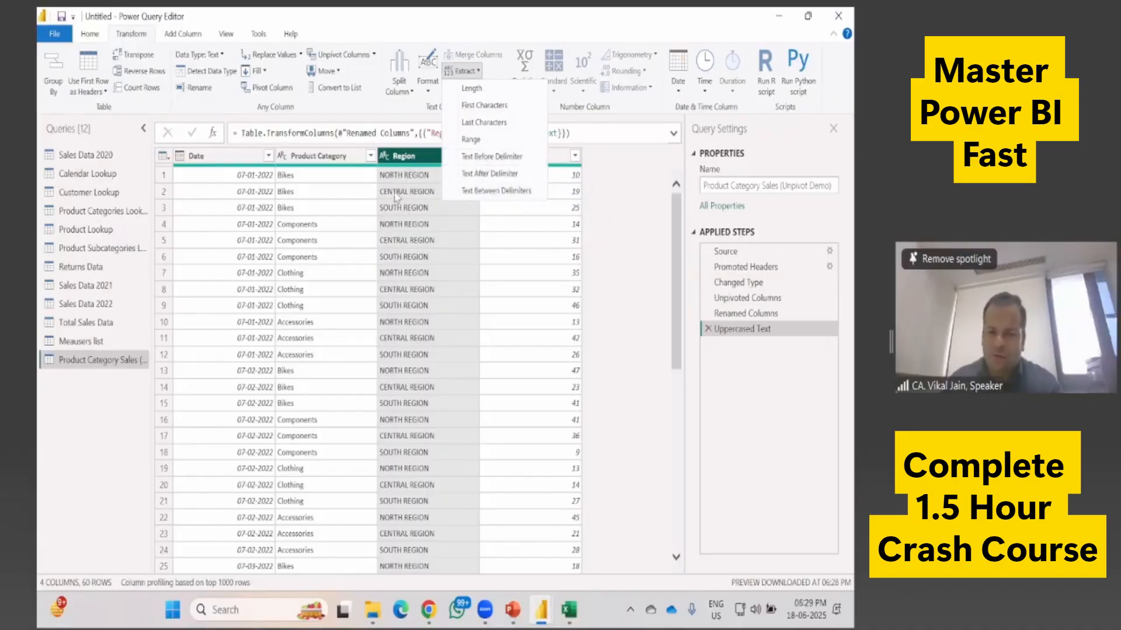
pyautogui.click(478, 159)
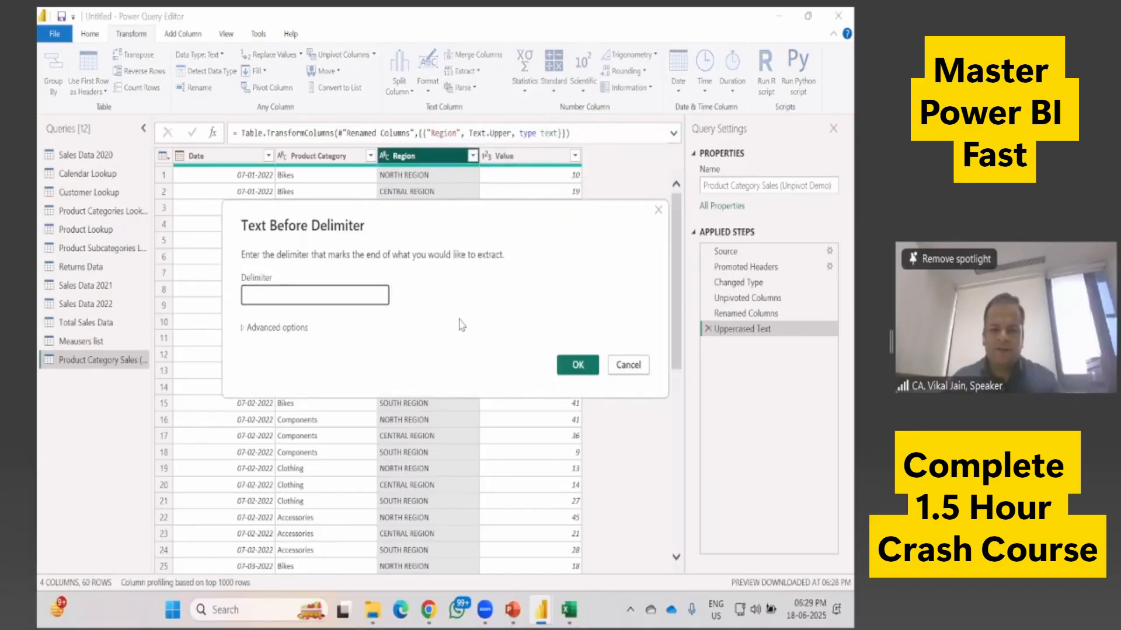
pyautogui.click(586, 366)
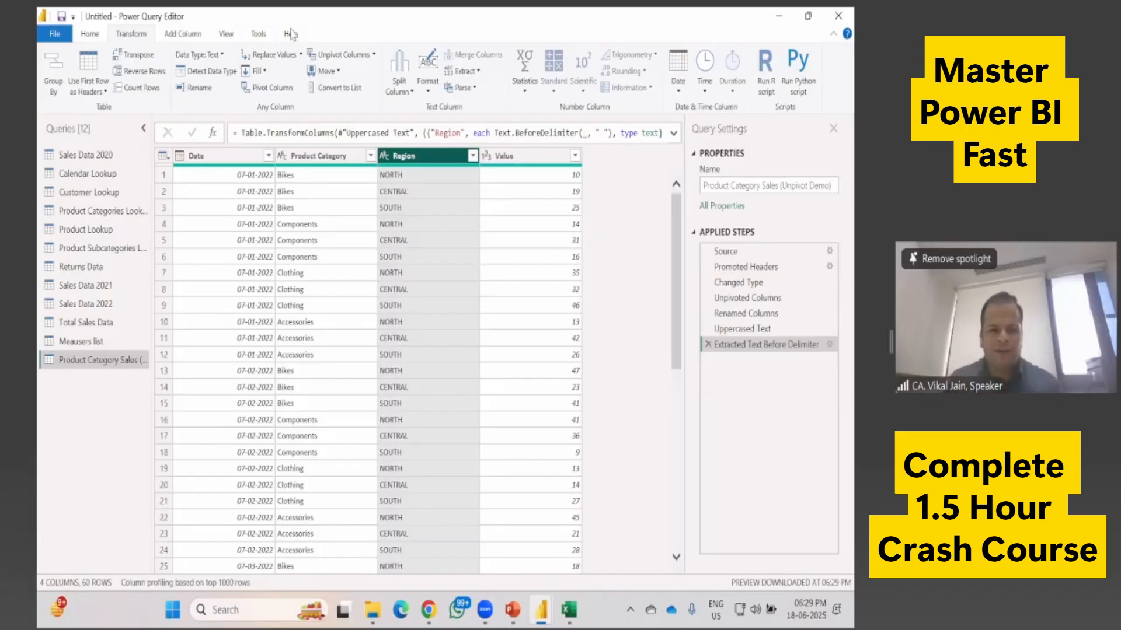
# Step: Review the Product Category Sales query's M code in the Advanced Editor and close it without changes
pyautogui.click(97, 33)
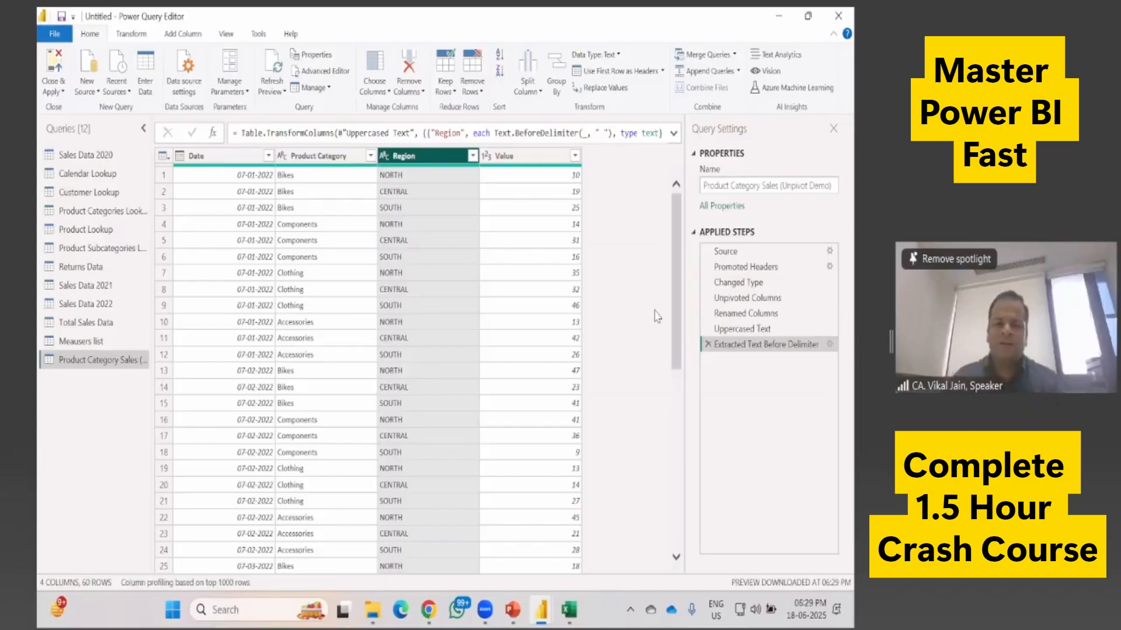
pyautogui.click(343, 71)
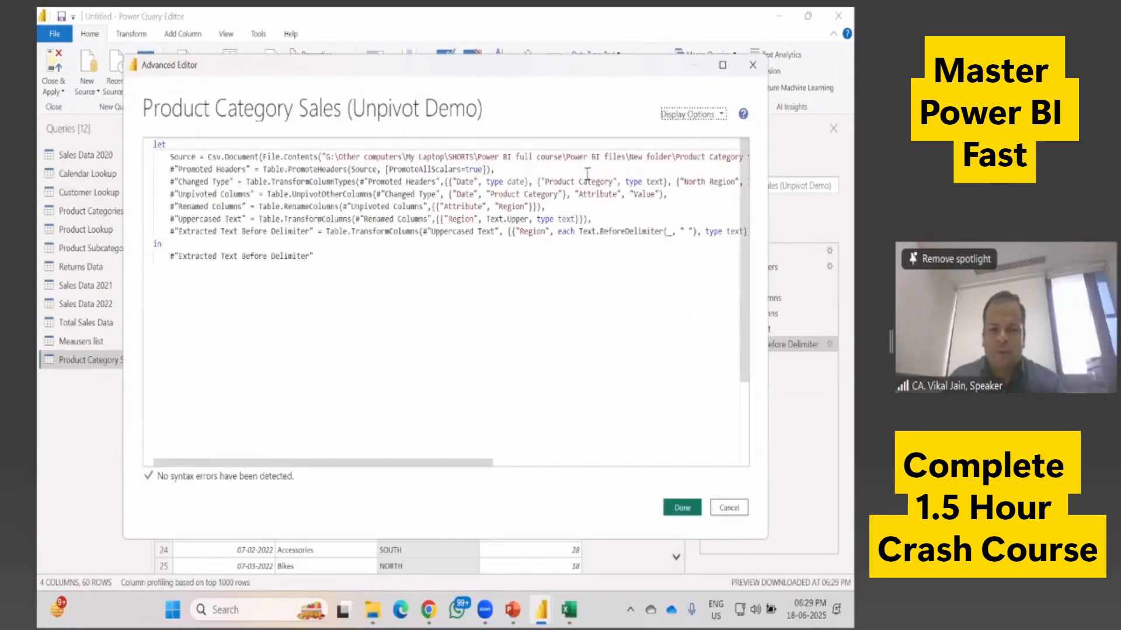
pyautogui.click(729, 507)
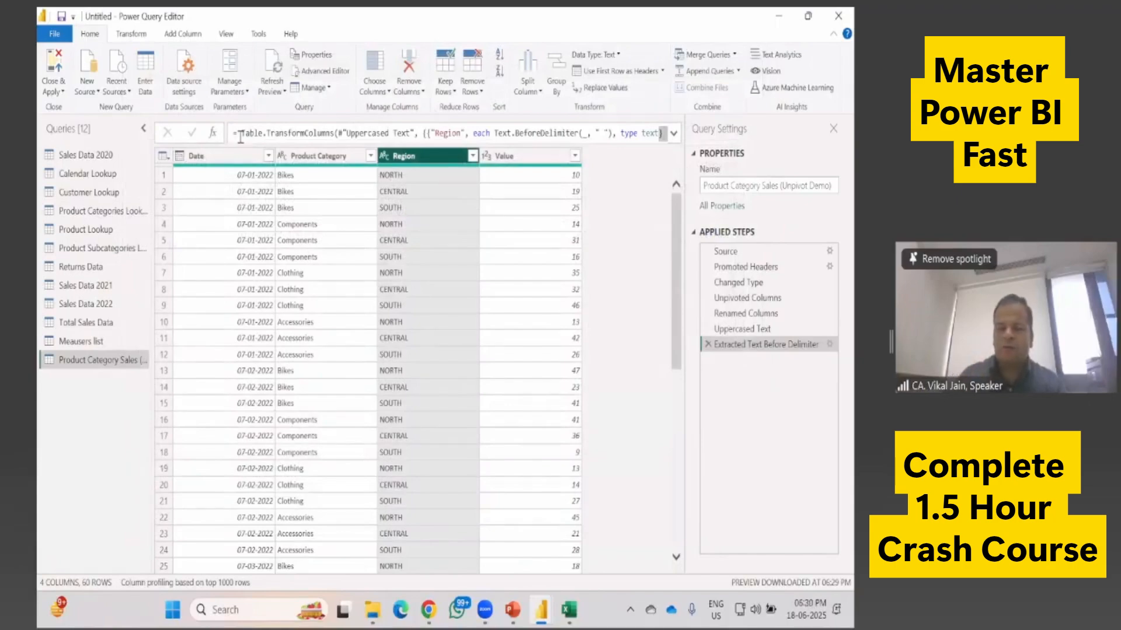
# Step: Close the Power Query Editor and apply the query changes to the report
pyautogui.click(126, 35)
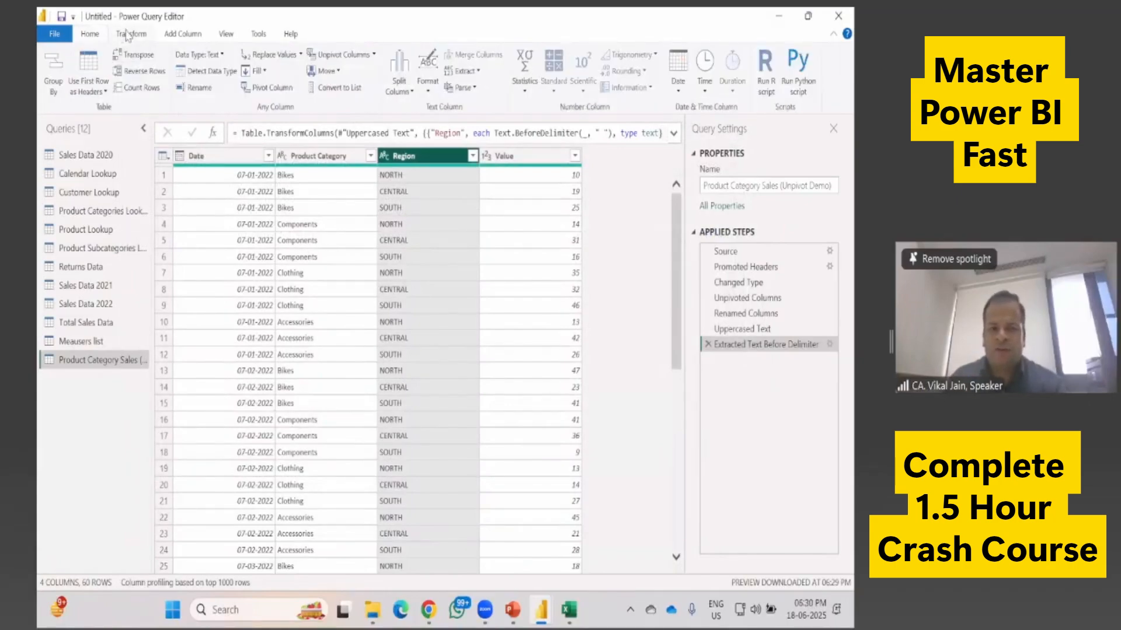
pyautogui.click(56, 35)
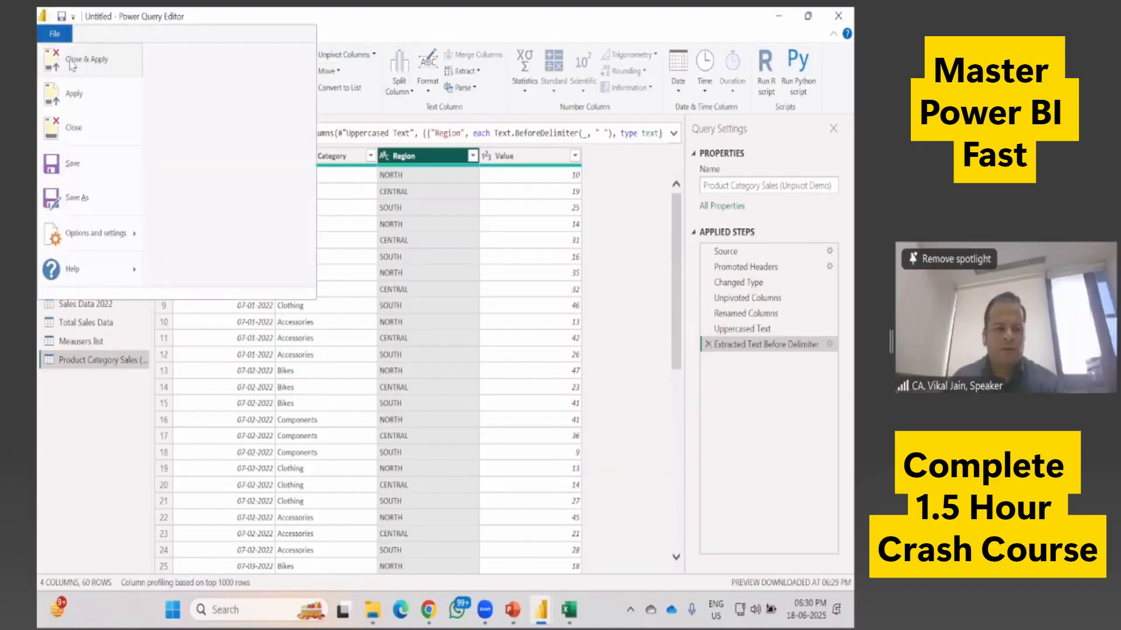
pyautogui.click(74, 68)
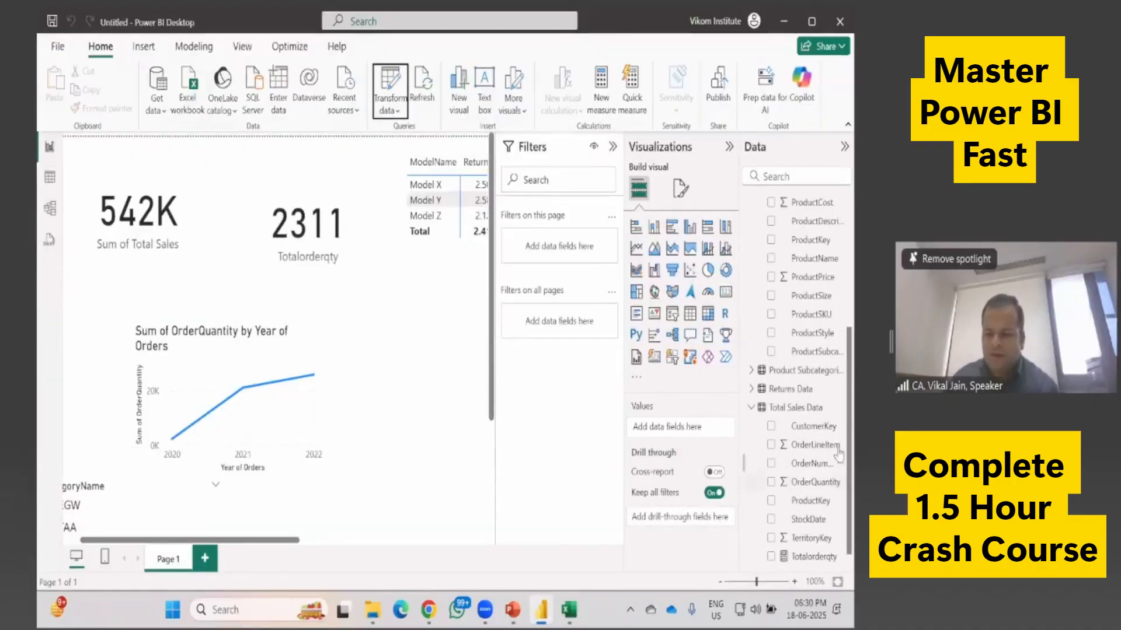
# Step: Collapse the Total Sales Data, Product Lookup and Product Categories Lookup tables in the report's data list
pyautogui.click(752, 408)
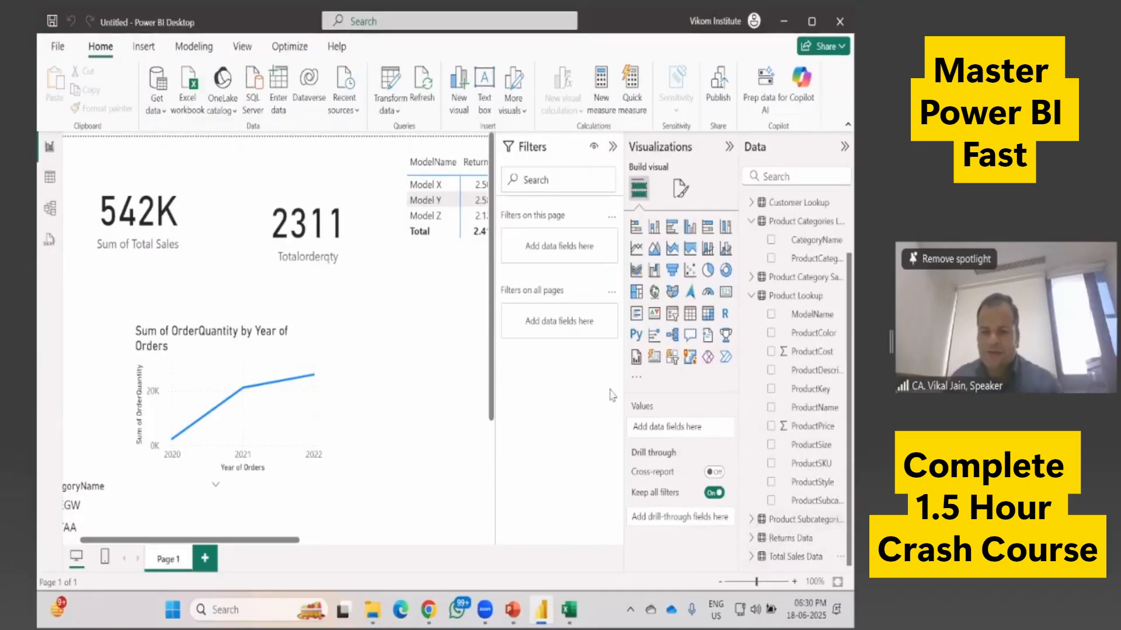
pyautogui.hotkey('alt', 'Tab')
pyautogui.hotkey('alt', 'Tab')
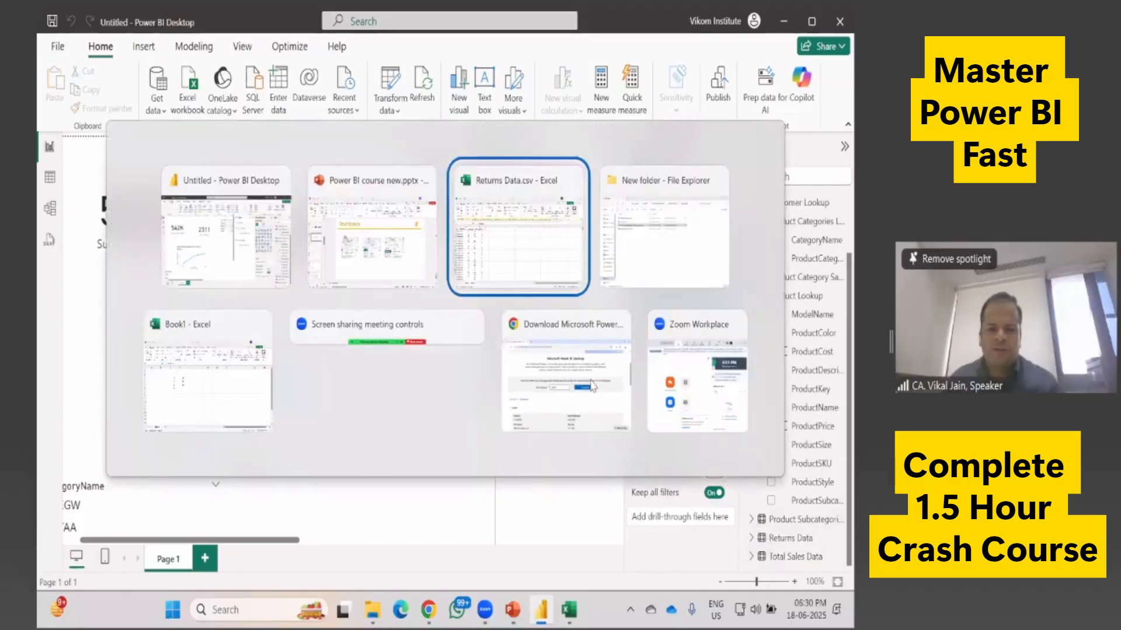
pyautogui.hotkey('alt', 'Tab')
pyautogui.hotkey('alt', 'Tab')
pyautogui.scroll(2, 775, 229)
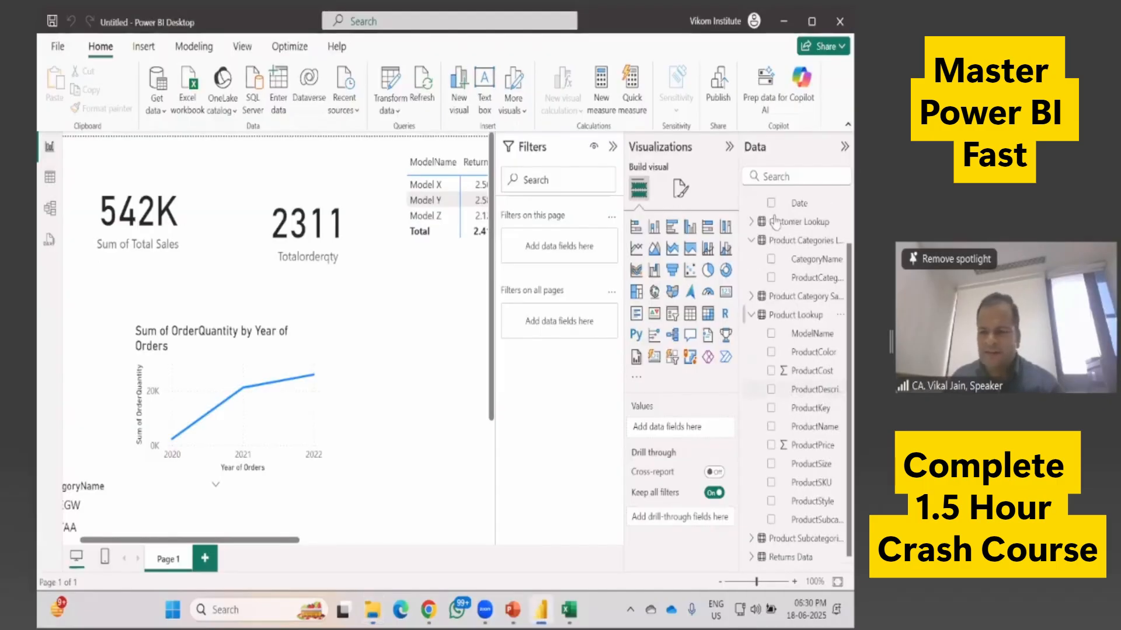
pyautogui.scroll(-3, 791, 357)
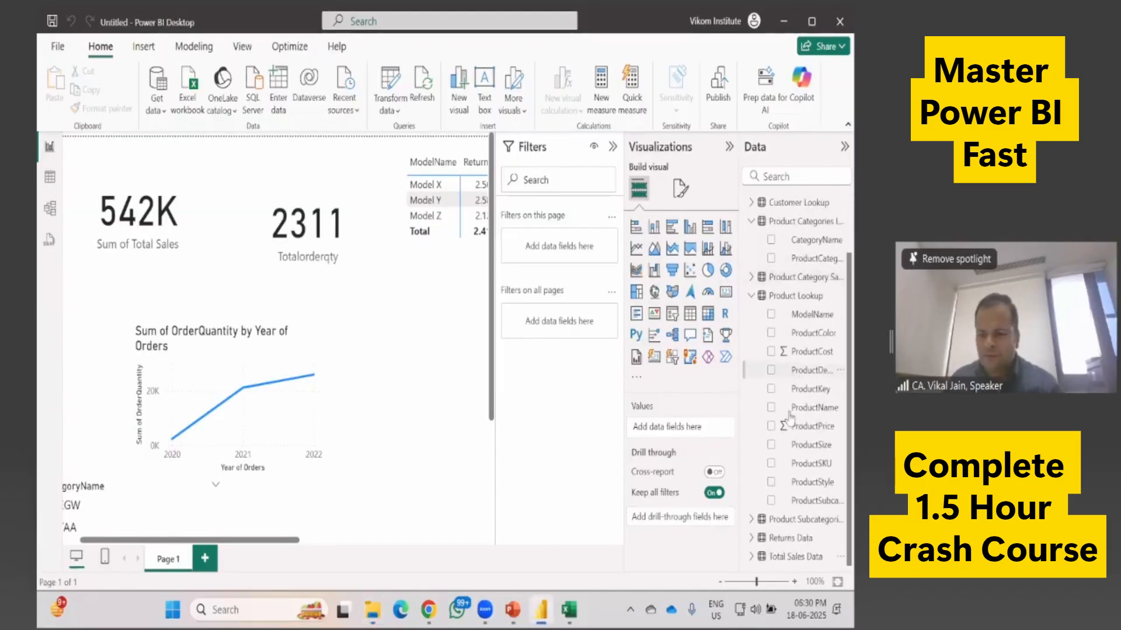
pyautogui.click(750, 296)
pyautogui.click(751, 297)
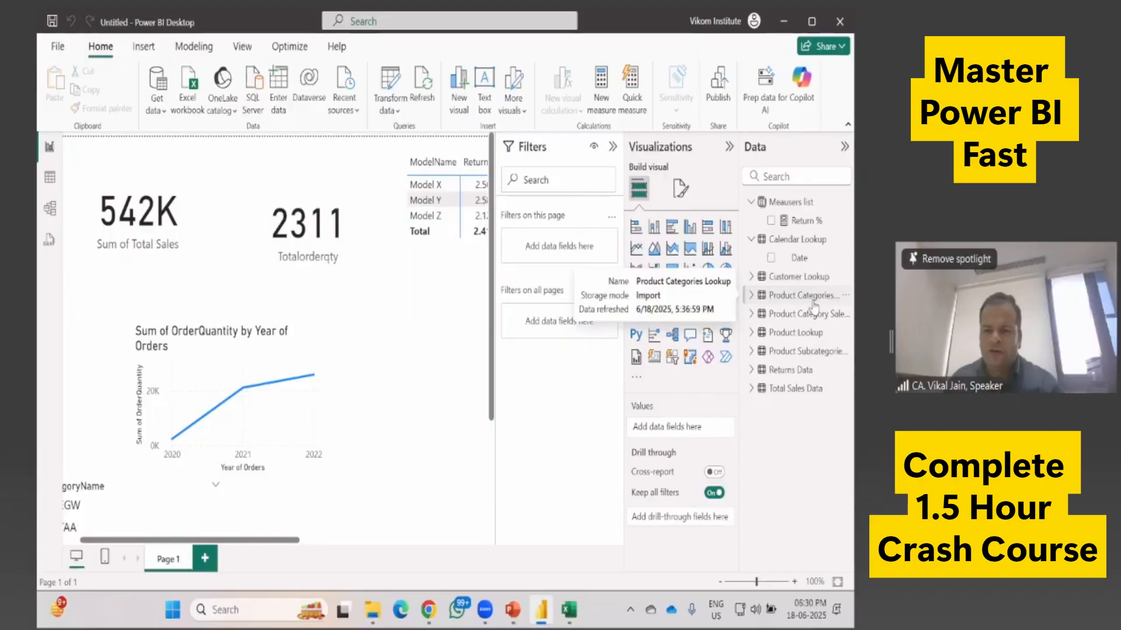
# Step: Check the fields of Product Categories Lookup, collapse it again, and expand the Product Category Sales table
pyautogui.click(774, 298)
pyautogui.click(774, 298)
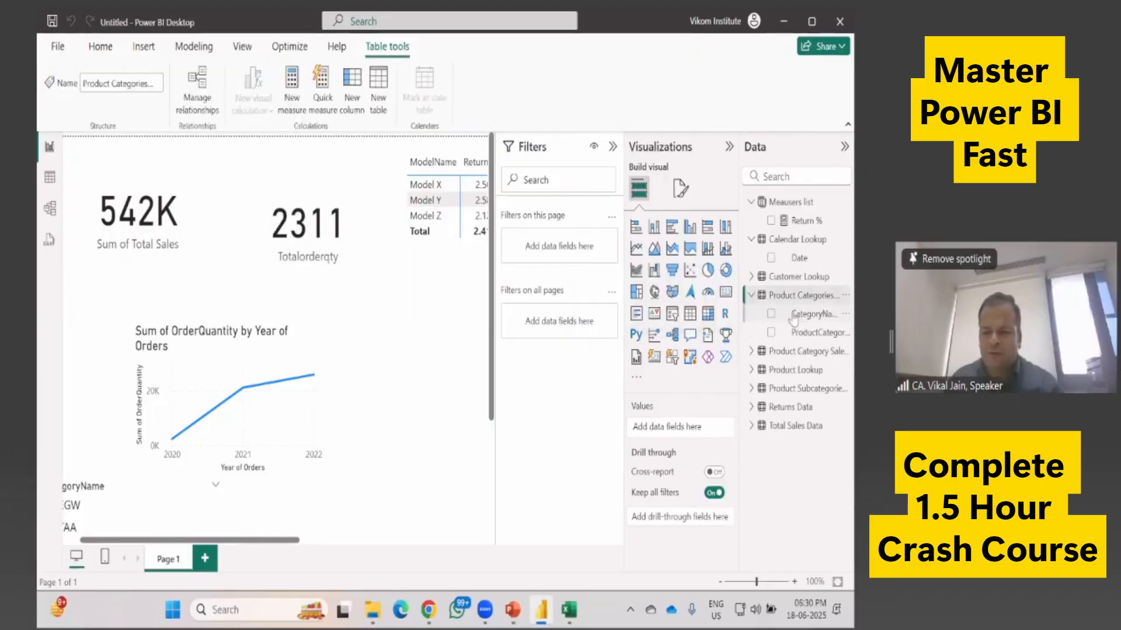
pyautogui.click(751, 295)
pyautogui.click(752, 315)
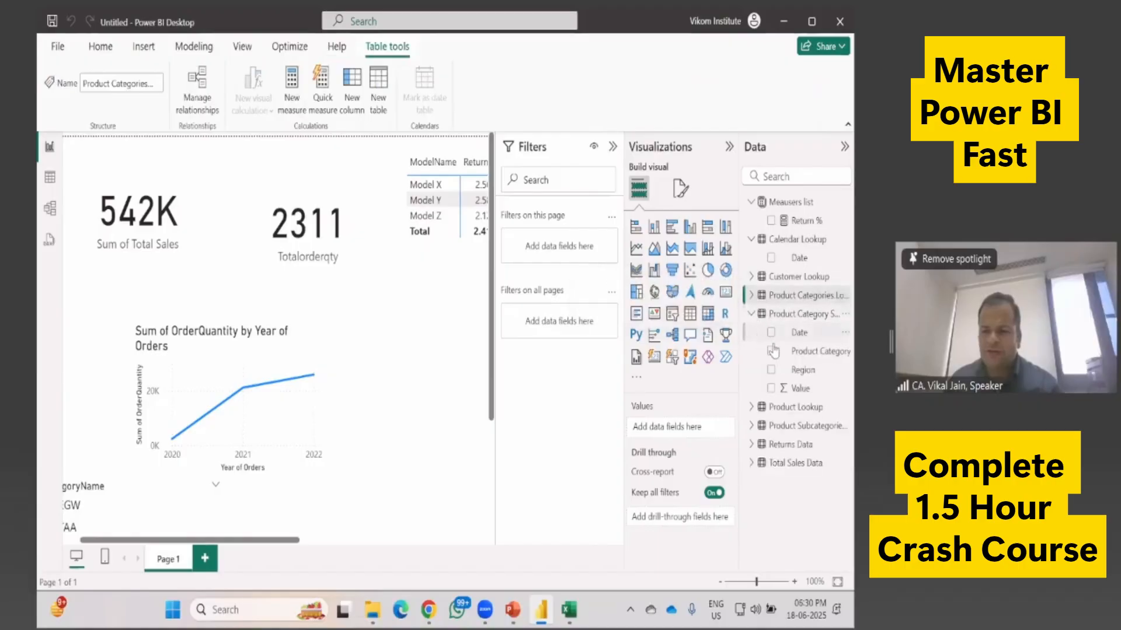
# Step: Add a matrix visual in the page's empty area with Region as columns and the sum of Value as values
pyautogui.moveTo(802, 369)
pyautogui.mouseDown()
pyautogui.moveTo(446, 348)
pyautogui.moveTo(726, 354)
pyautogui.moveTo(803, 379)
pyautogui.mouseUp()
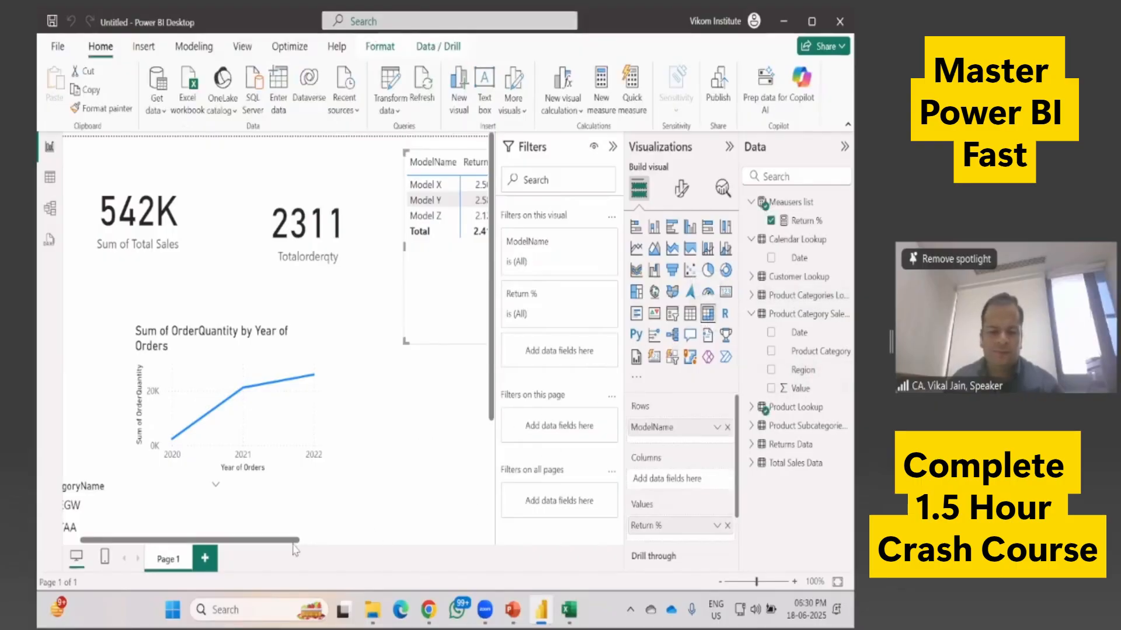
pyautogui.moveTo(293, 540); pyautogui.dragTo(388, 540)
pyautogui.click(373, 432)
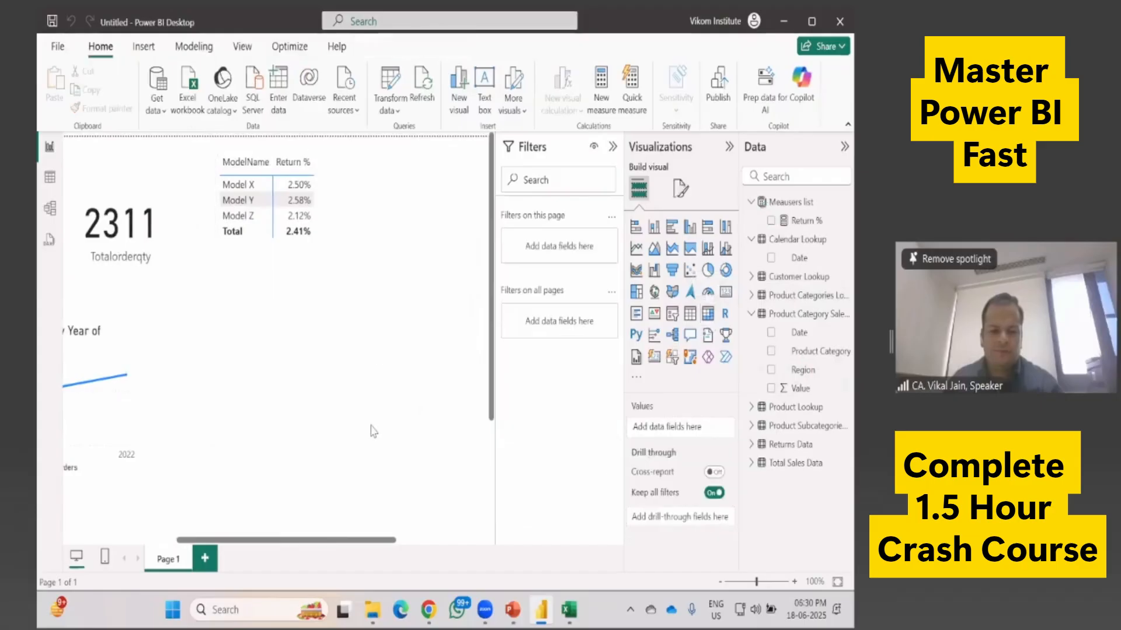
pyautogui.click(708, 315)
pyautogui.moveTo(441, 170); pyautogui.dragTo(413, 467)
pyautogui.moveTo(386, 541); pyautogui.dragTo(477, 540)
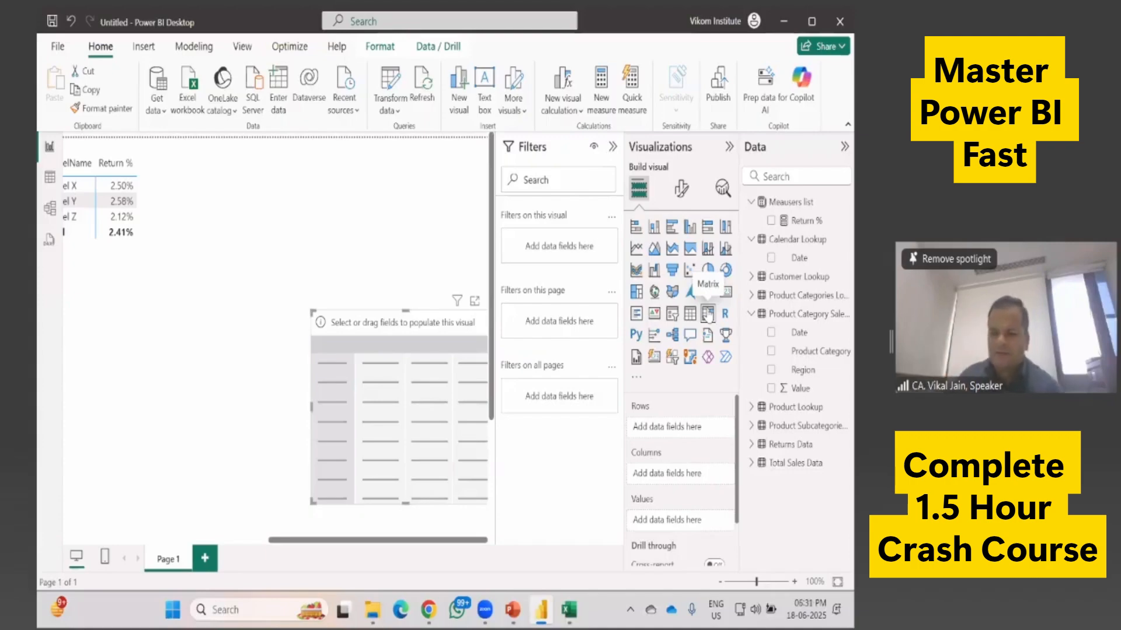
pyautogui.moveTo(808, 370); pyautogui.dragTo(706, 474)
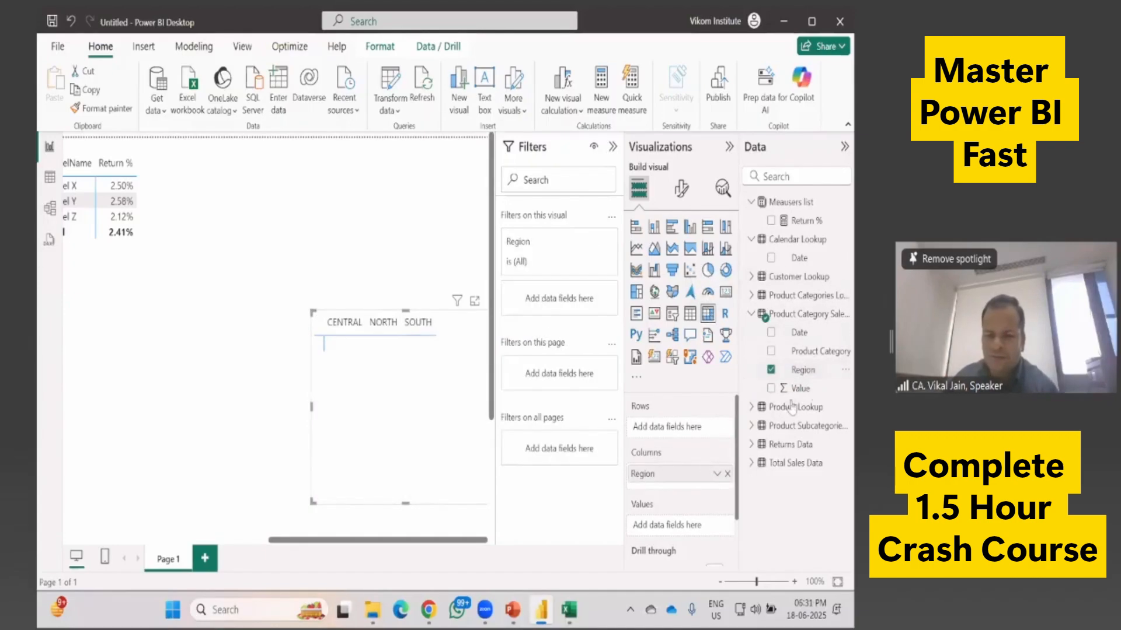
pyautogui.moveTo(808, 393); pyautogui.dragTo(695, 529)
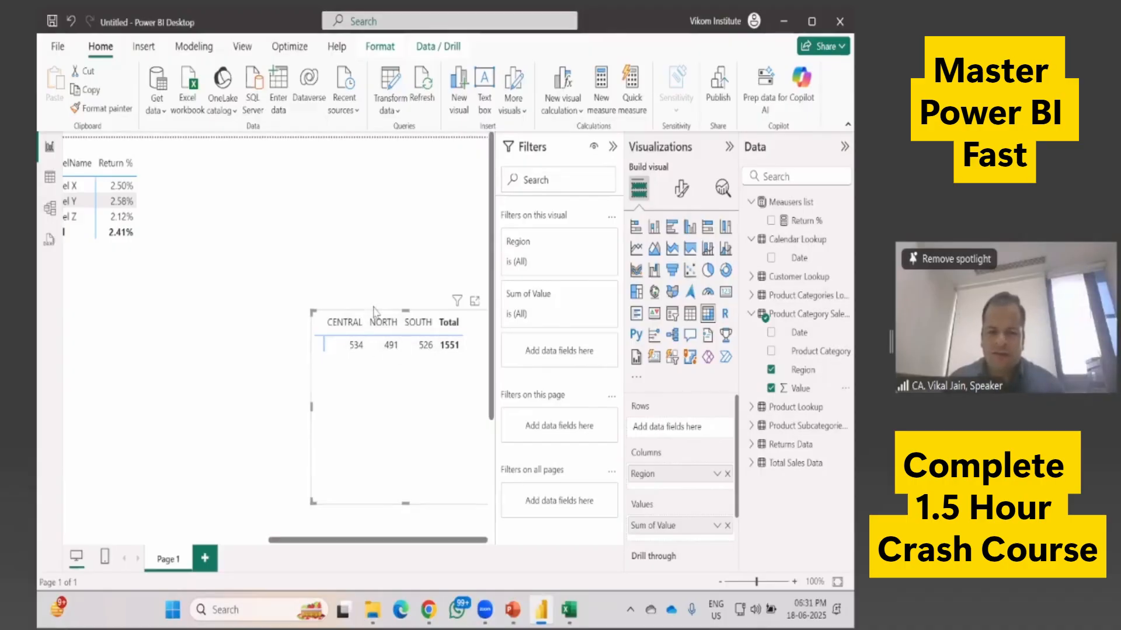
# Step: Collapse the Filters and Visualizations panes and return to the beginning of the report page
pyautogui.moveTo(383, 540); pyautogui.dragTo(194, 541)
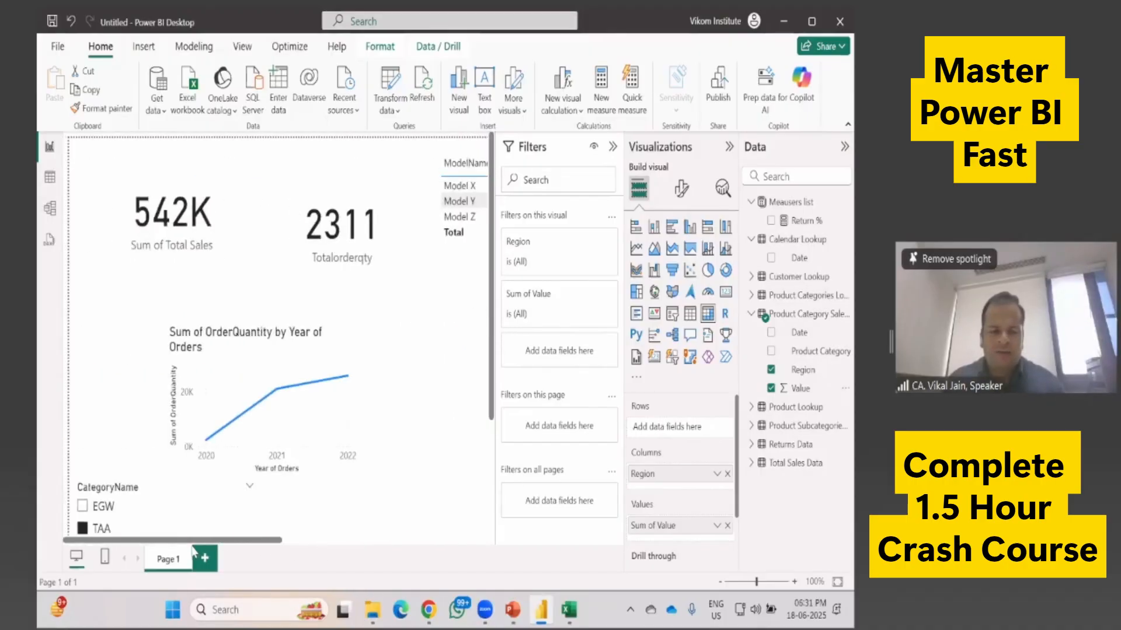
pyautogui.click(612, 146)
pyautogui.click(729, 146)
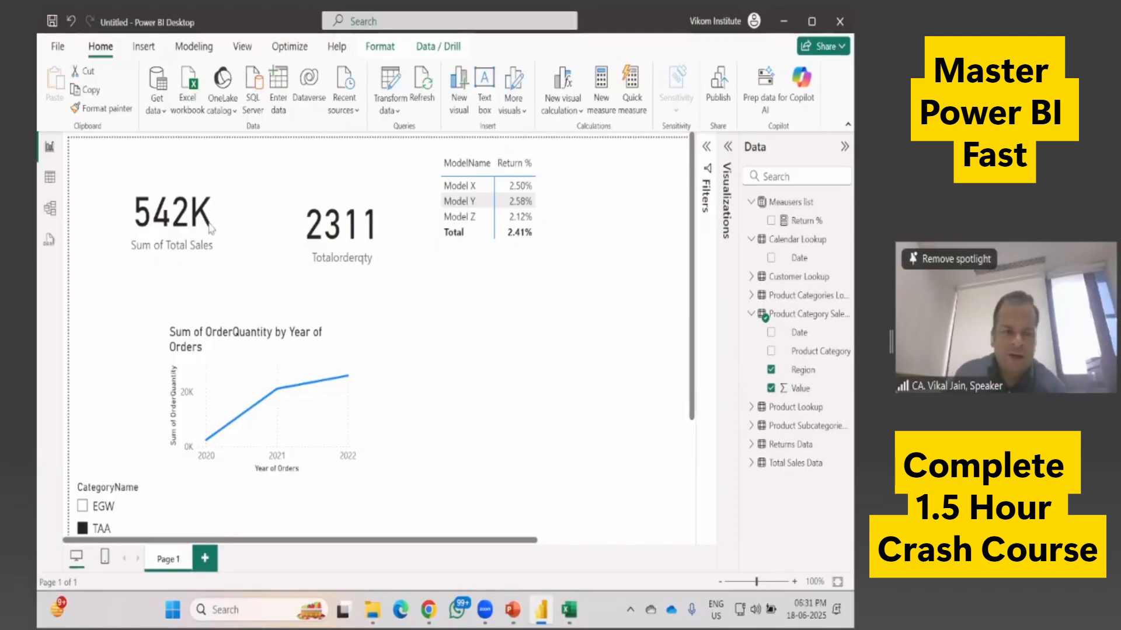
pyautogui.click(57, 47)
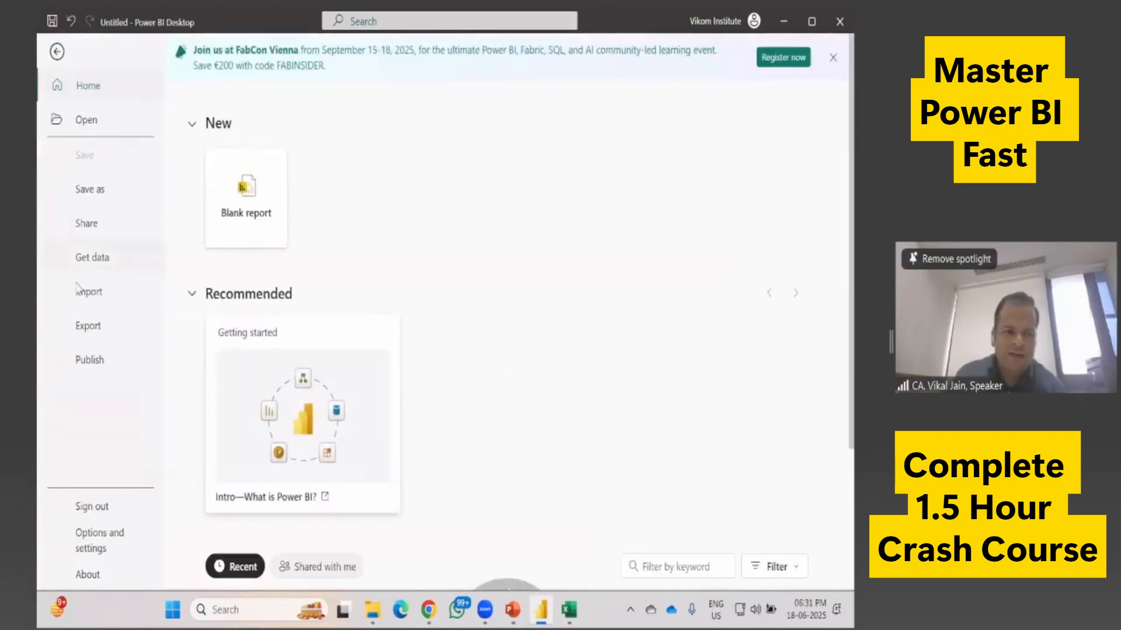
pyautogui.click(56, 57)
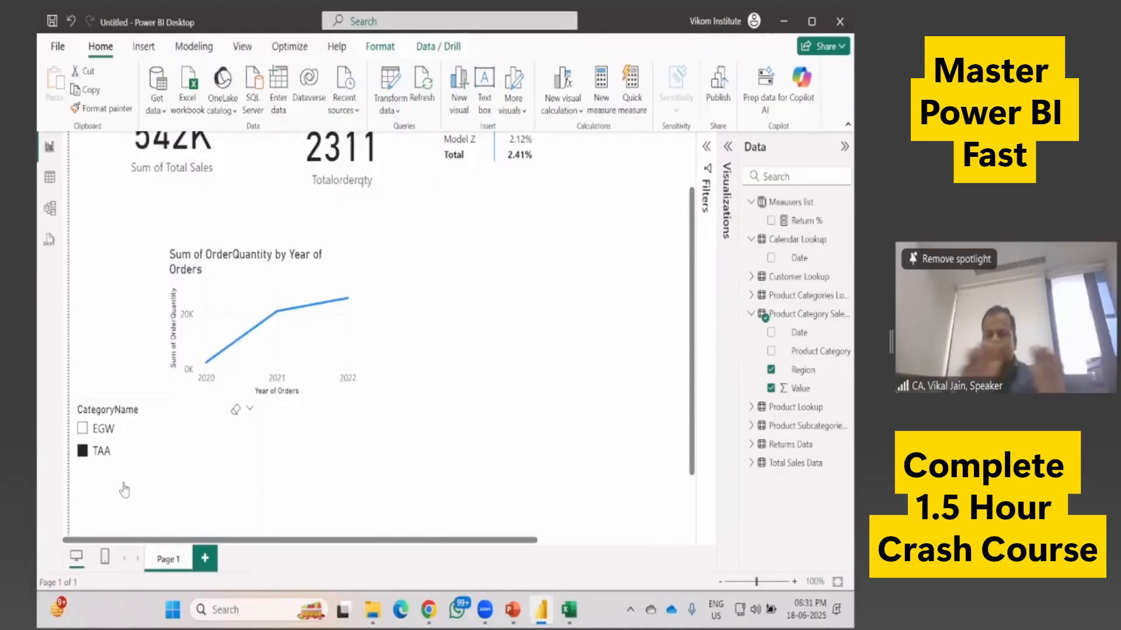
pyautogui.scroll(2, 159, 448)
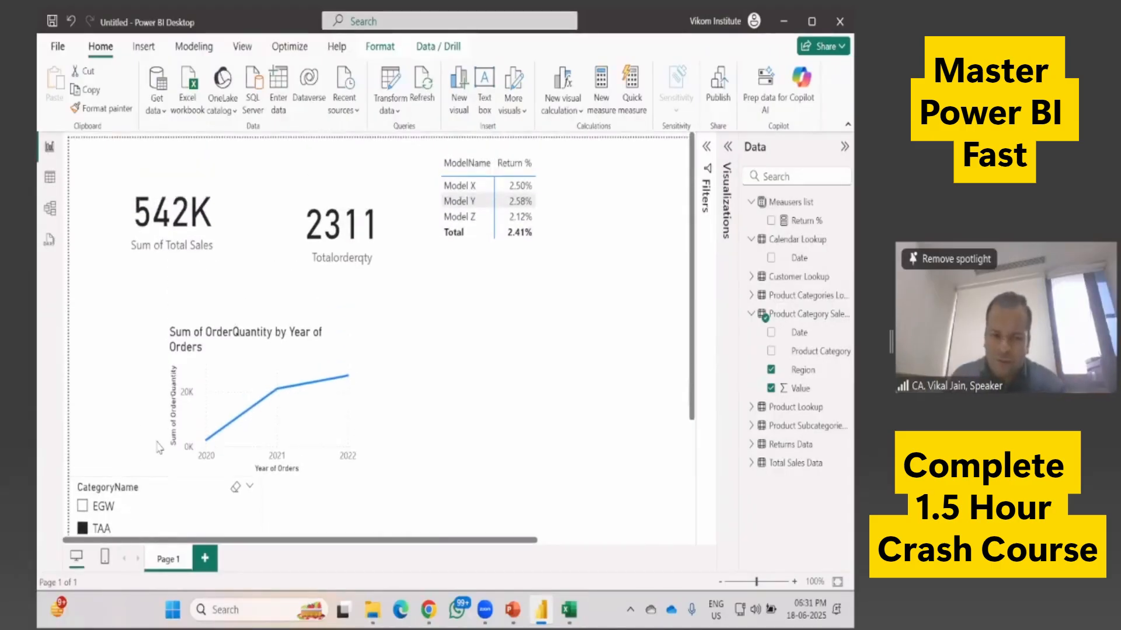
# Step: Test the CategoryName slicer by filtering the report to EGW and switching it back to TAA
pyautogui.click(83, 506)
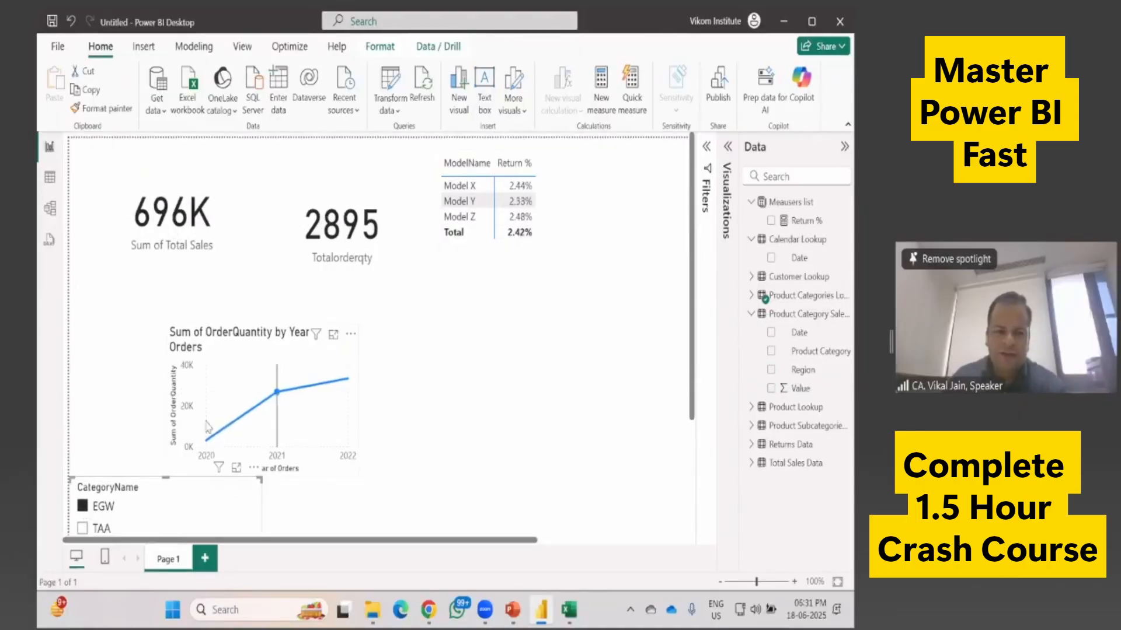
pyautogui.scroll(-4, 110, 412)
pyautogui.click(83, 373)
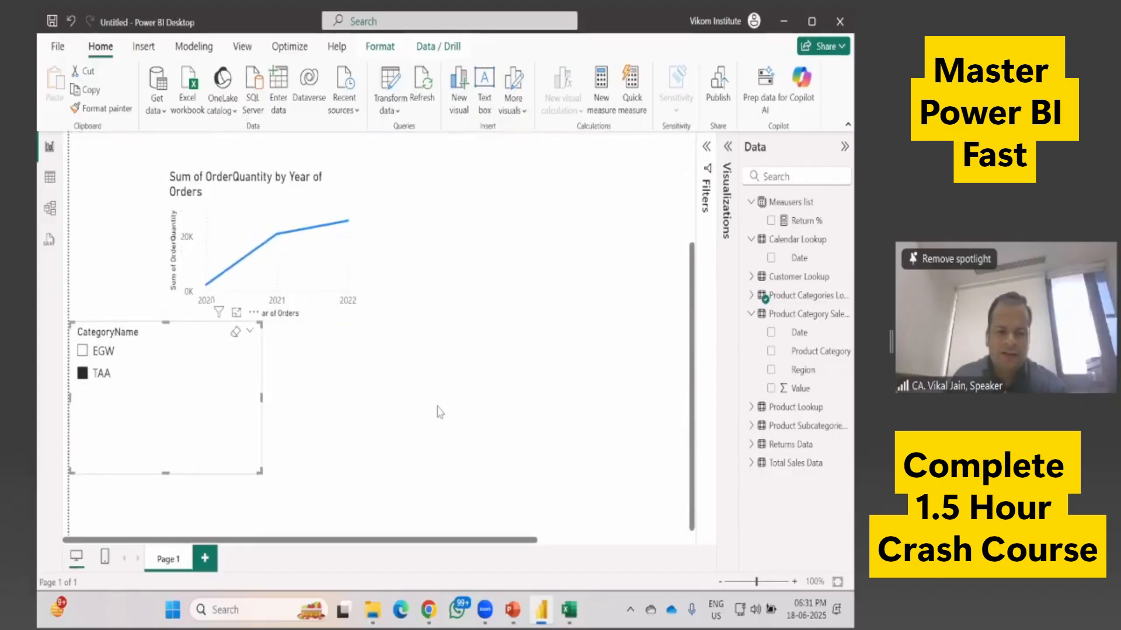
# Step: Export the report to PDF, view the exported page, and return to the report
pyautogui.scroll(4, 437, 412)
pyautogui.click(58, 47)
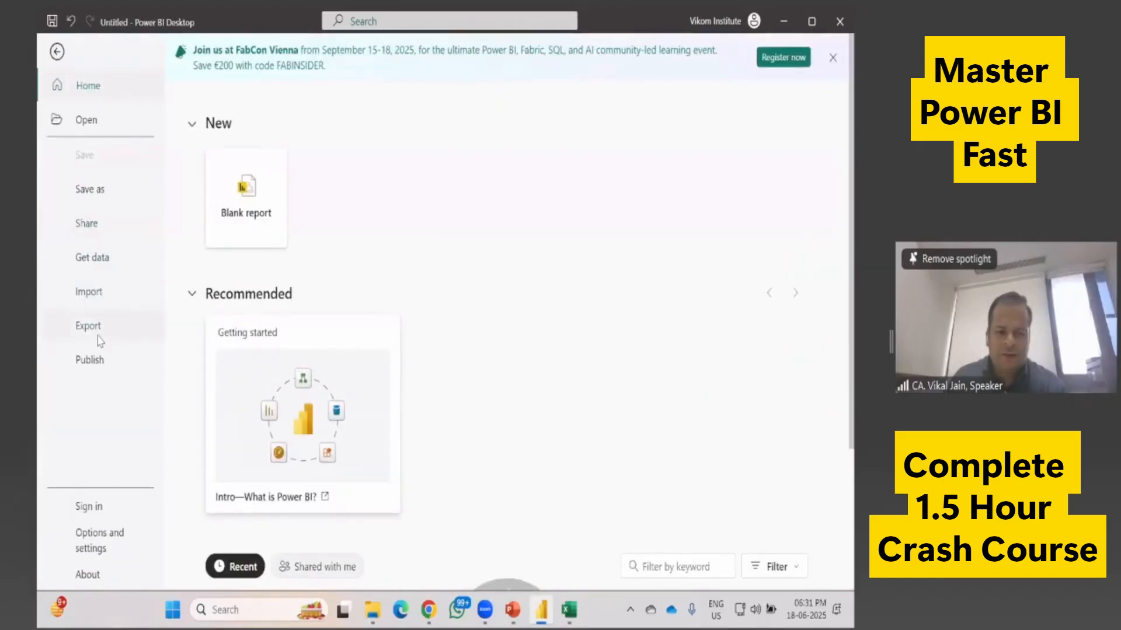
pyautogui.click(99, 337)
pyautogui.click(264, 205)
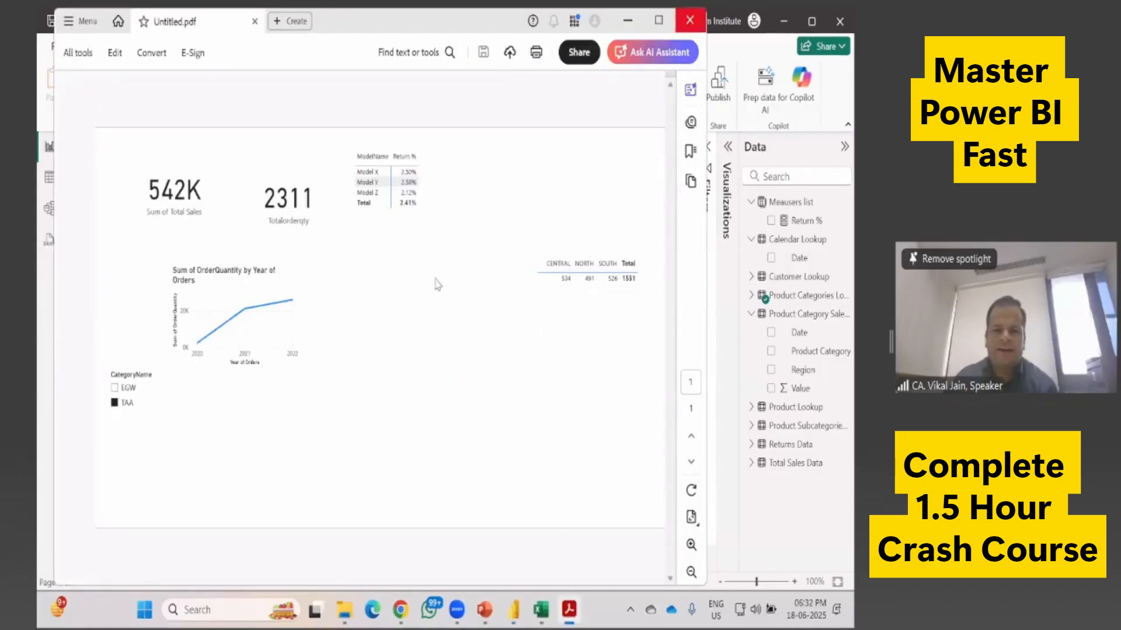
pyautogui.scroll(-4, 532, 394)
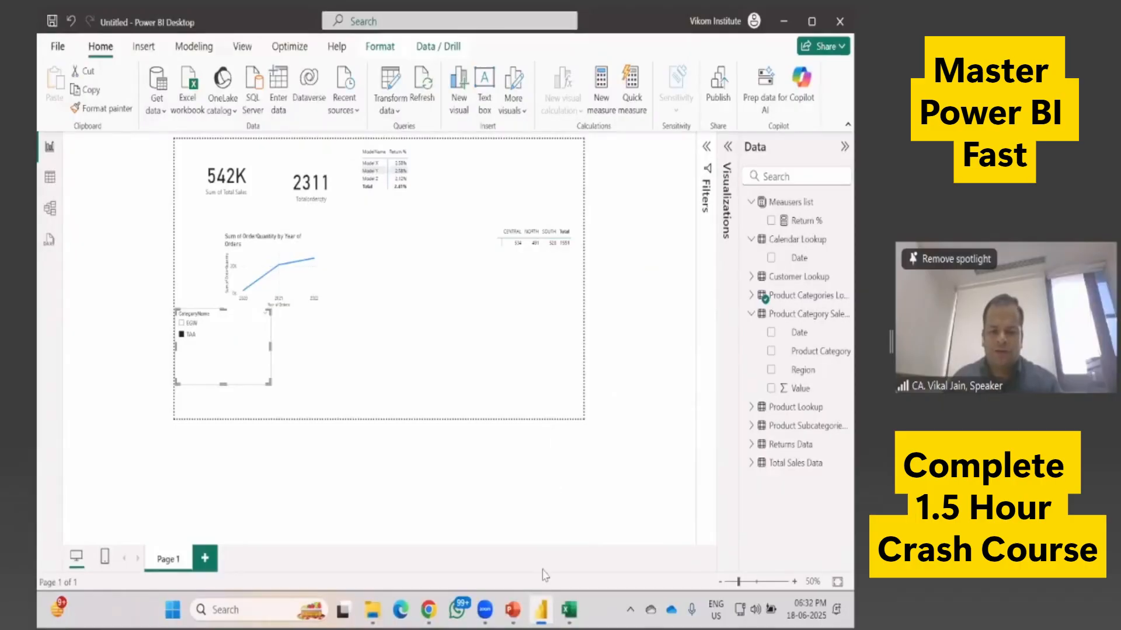
# Step: Switch to the PowerPoint presentation and show the Dashboards slide (slide 49) as a full-screen slide show
pyautogui.click(542, 610)
pyautogui.hotkey('alt', 'Tab')
pyautogui.hotkey('alt', 'Tab')
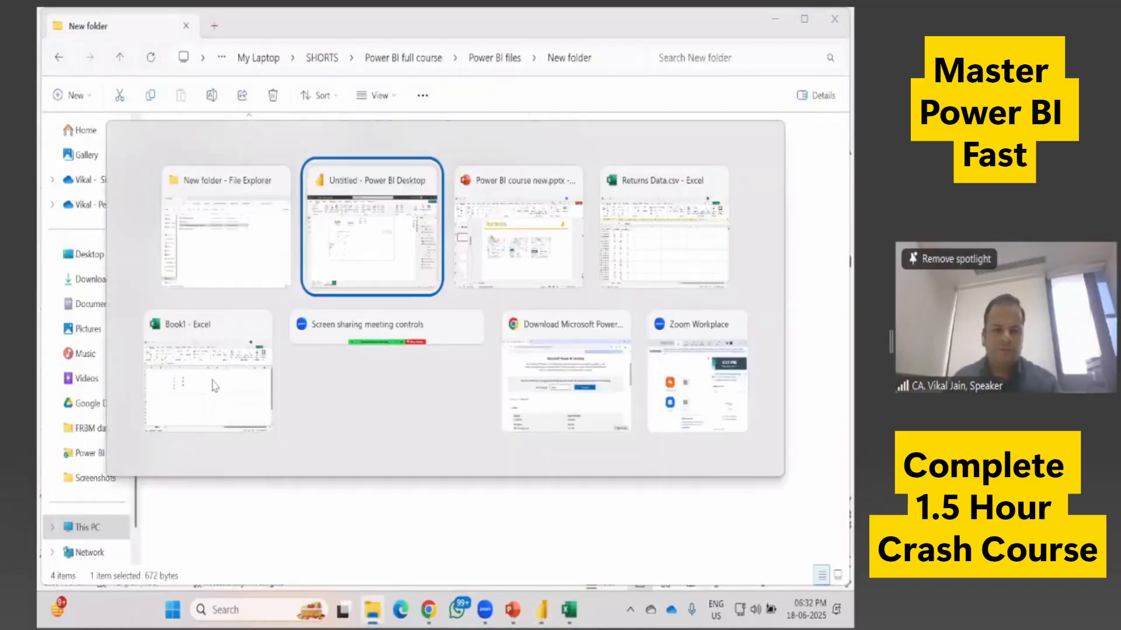
pyautogui.scroll(-15, 140, 353)
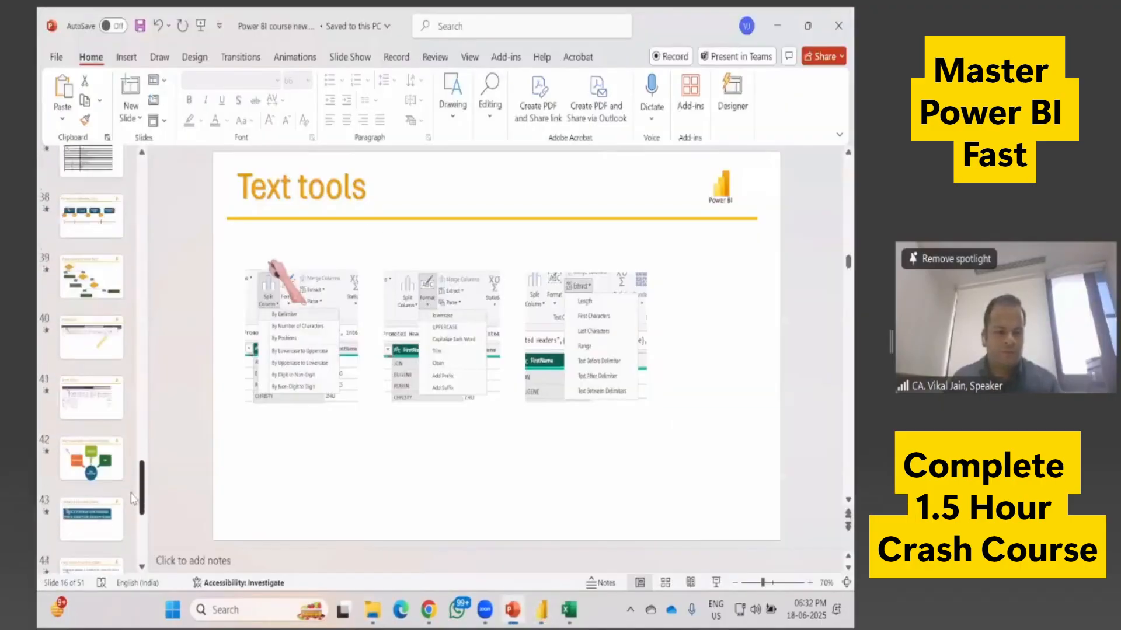
pyautogui.click(97, 414)
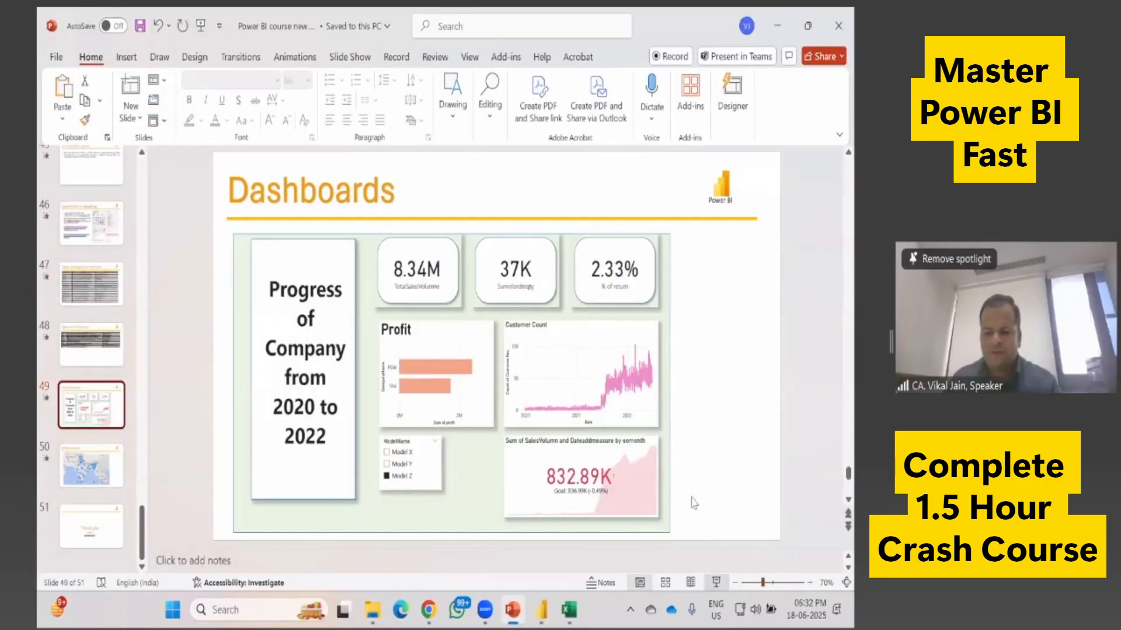
pyautogui.click(716, 583)
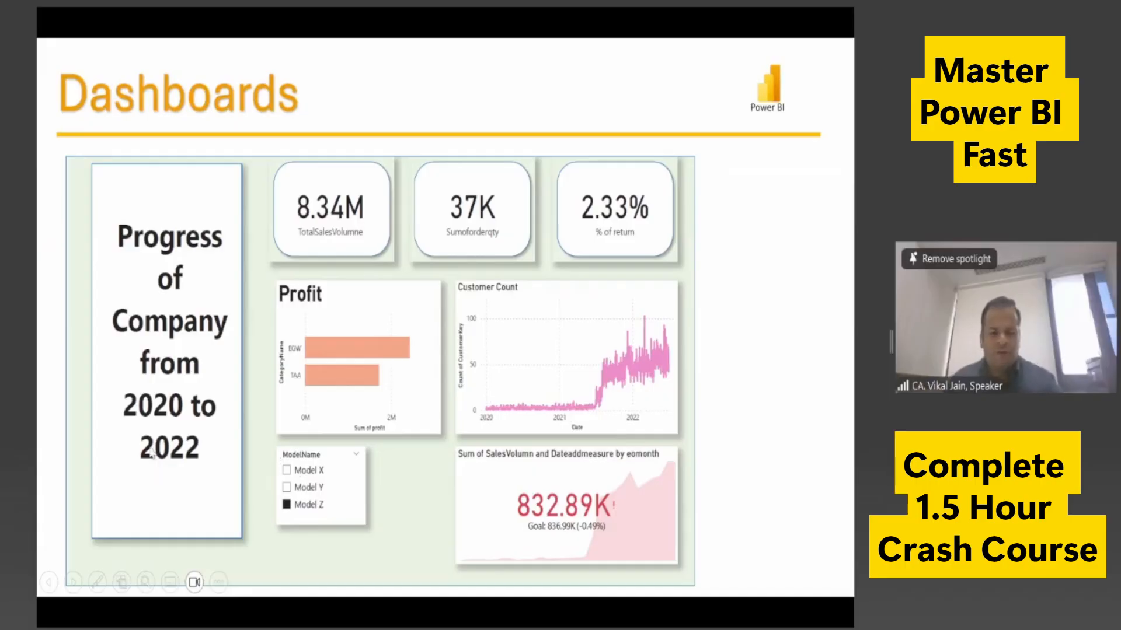
# Step: Switch back to Power BI Desktop, deselect the slicer, and display the elements available for insertion
pyautogui.hotkey('alt', 'Tab')
pyautogui.hotkey('alt', 'Tab')
pyautogui.hotkey('alt', 'Tab')
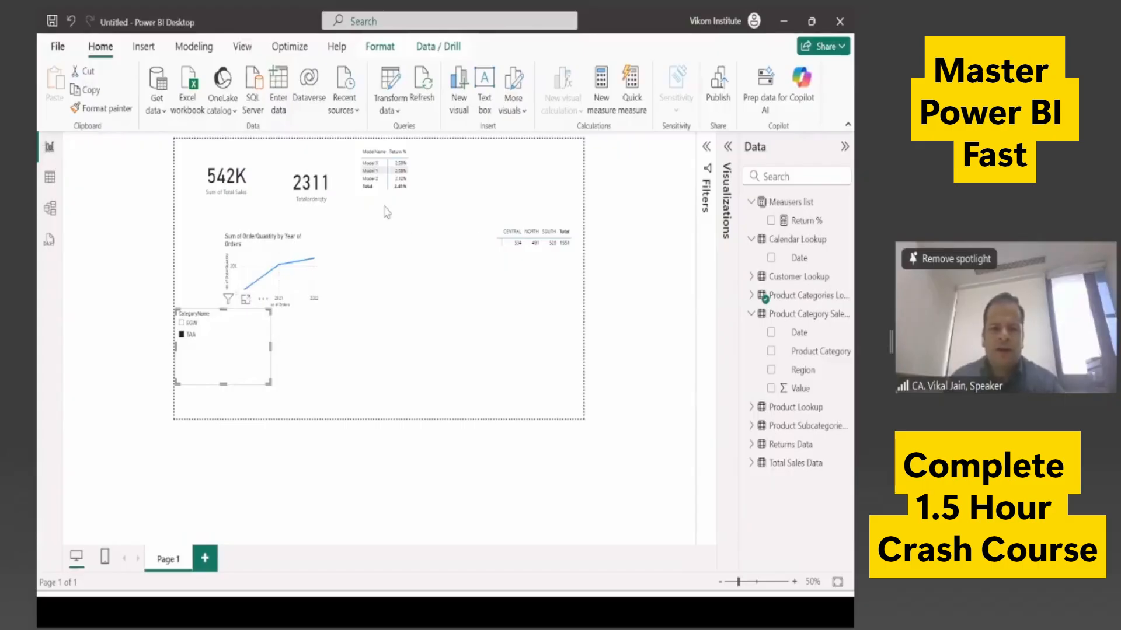
pyautogui.click(413, 339)
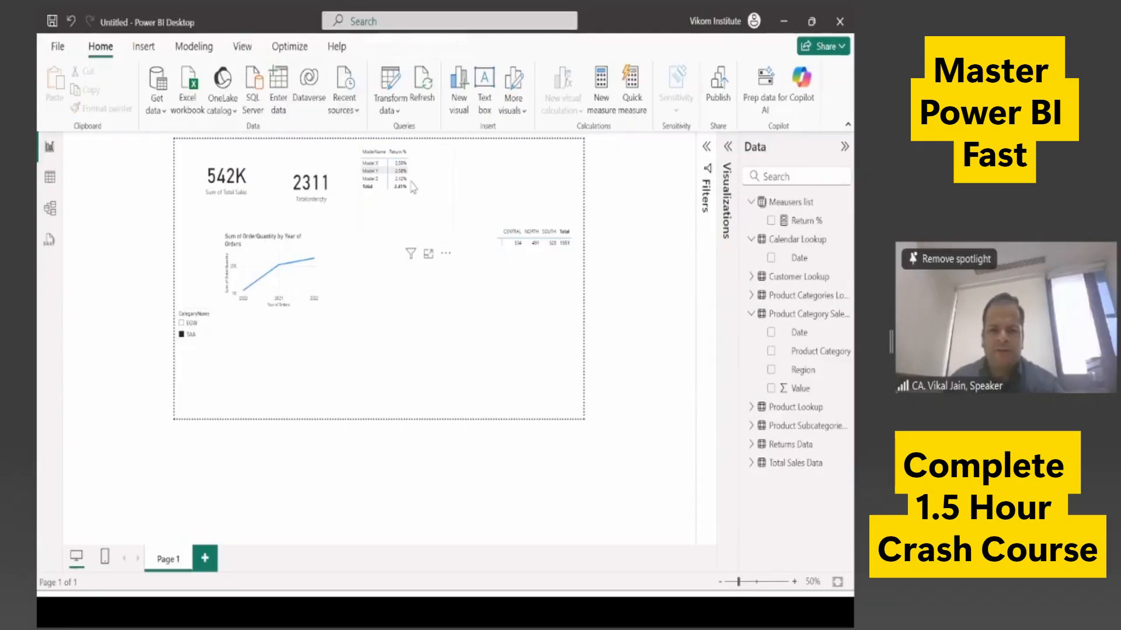
pyautogui.click(147, 47)
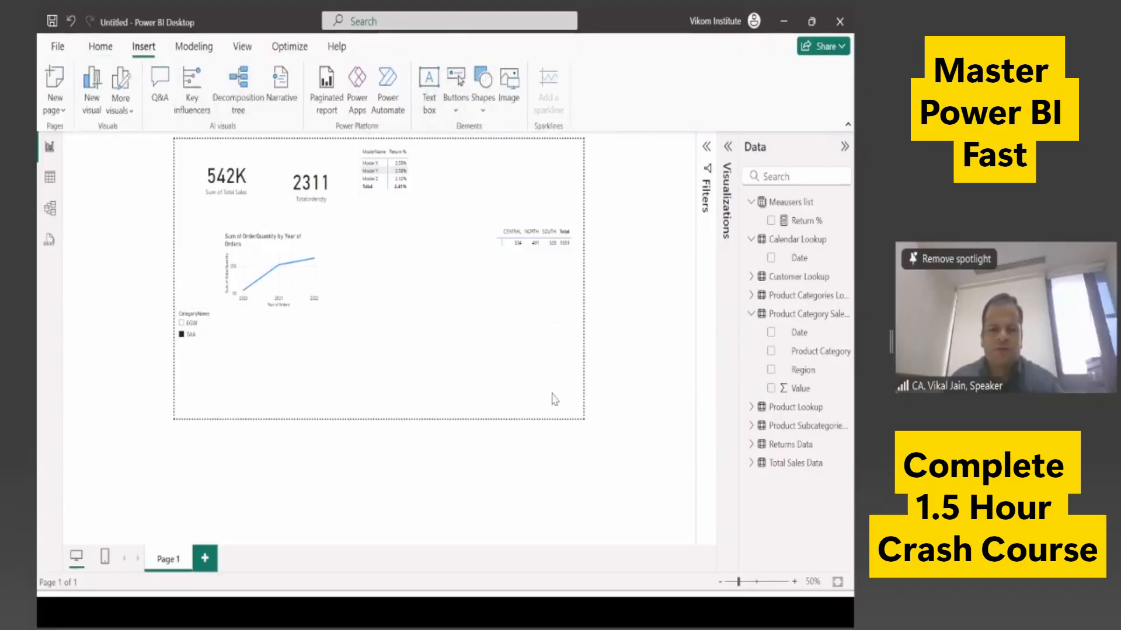
# Step: View the Dashboards slide in PowerPoint, return to Power BI Desktop, and expand the Visualizations pane
pyautogui.hotkey('alt', 'Tab')
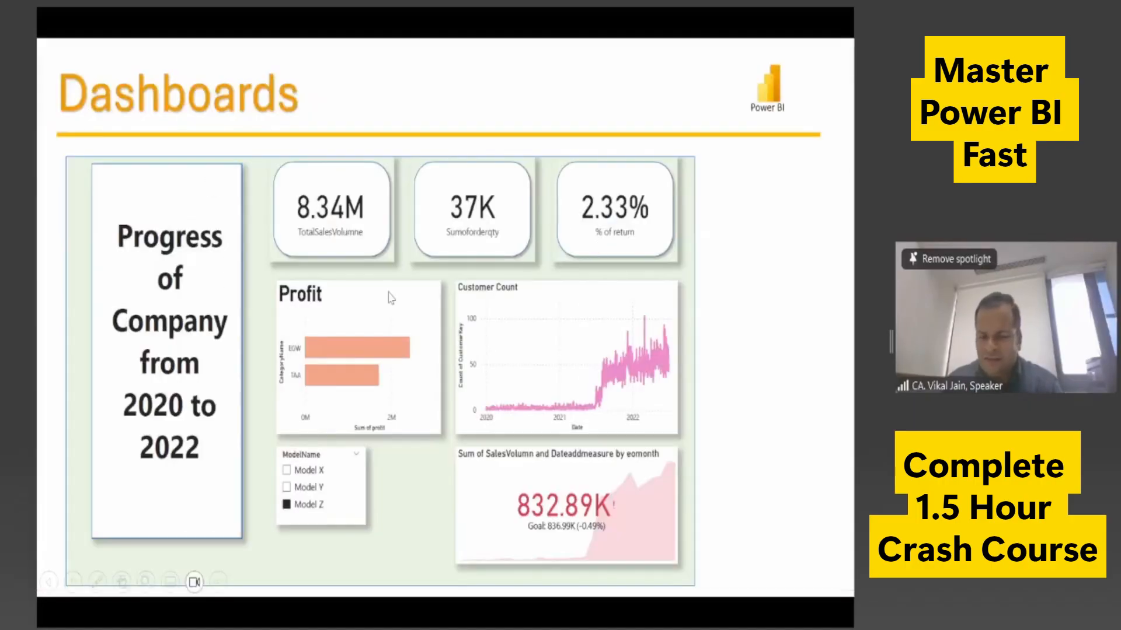
pyautogui.hotkey('alt', 'Tab')
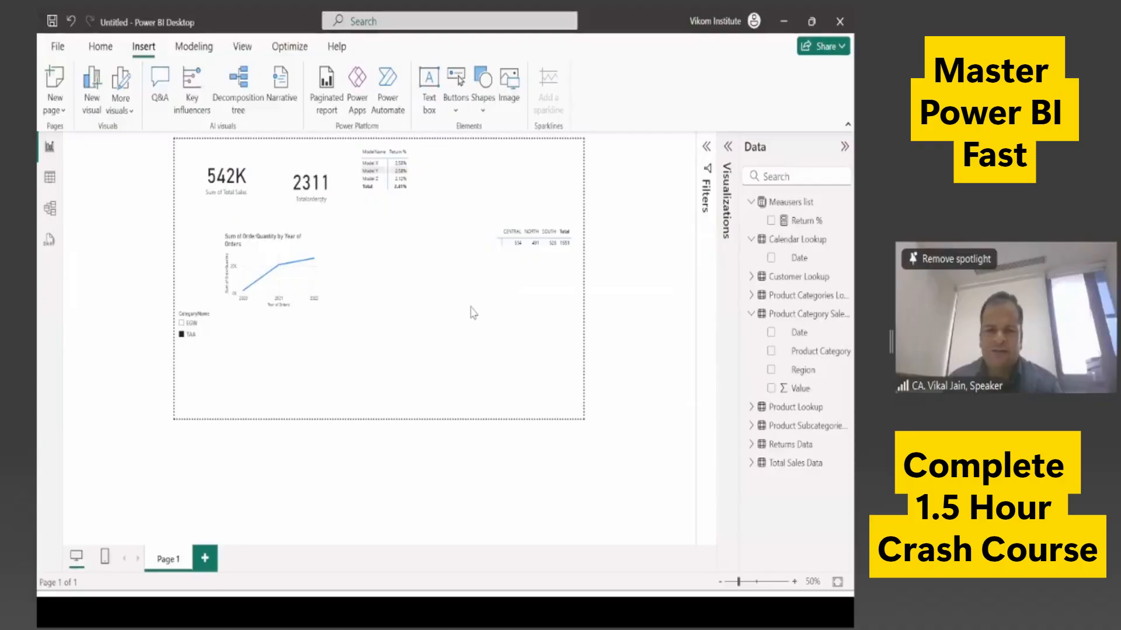
pyautogui.click(727, 151)
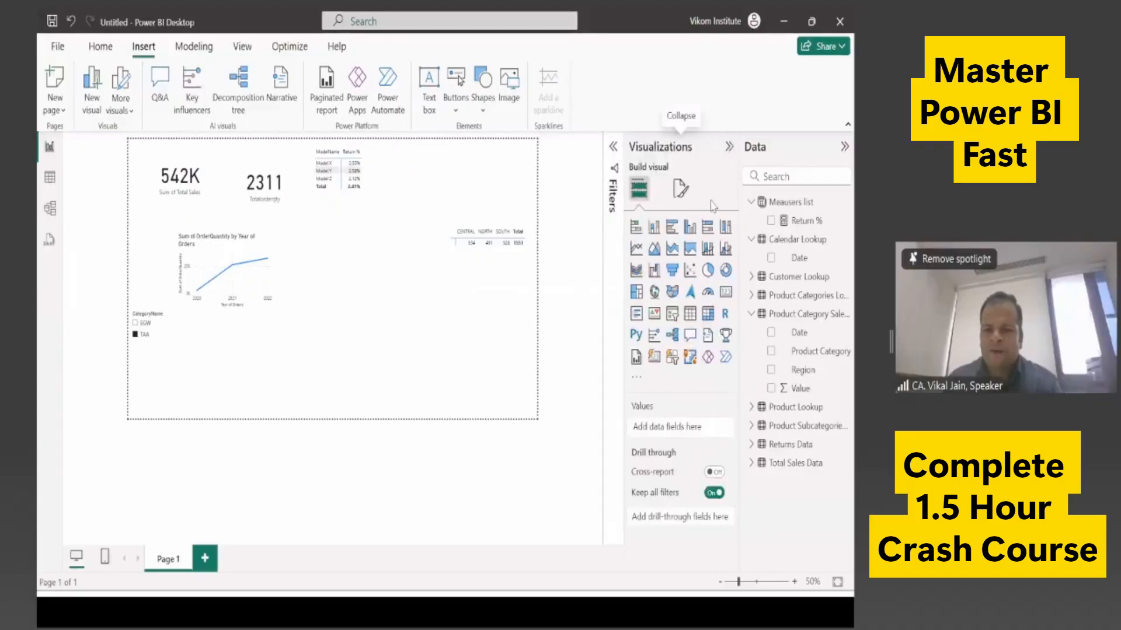
# Step: Try adding a stacked bar chart to the report page and remove it again
pyautogui.click(635, 227)
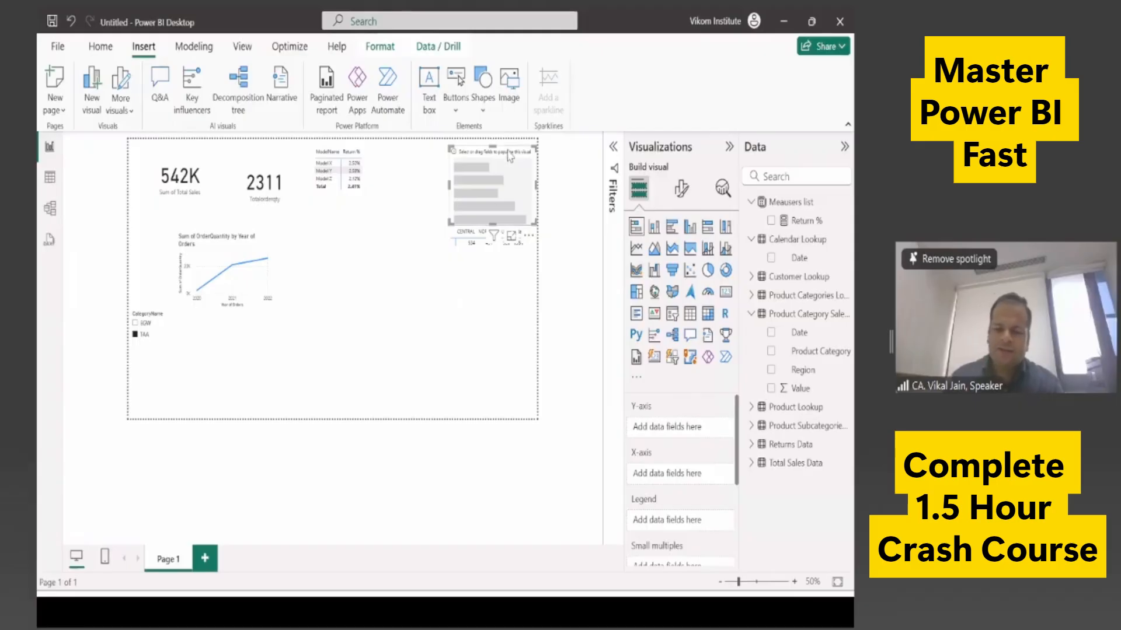
pyautogui.press('Delete')
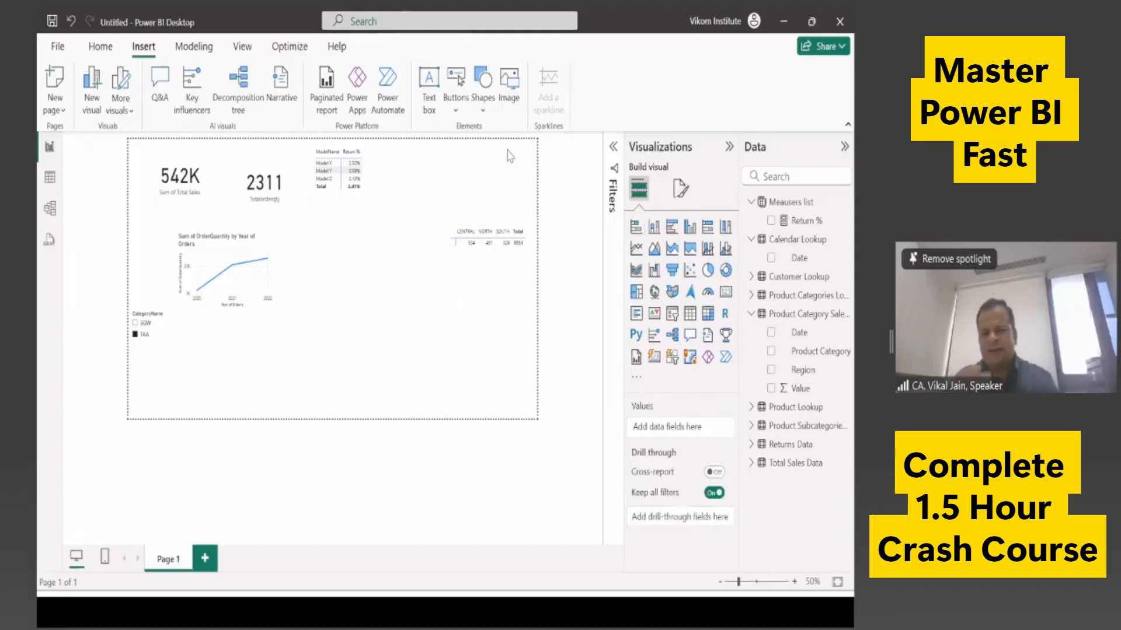
# Step: Compare the Dashboards slide in PowerPoint with the Power BI report page, selecting the ModelName return percentage matrix
pyautogui.hotkey('alt', 'Tab')
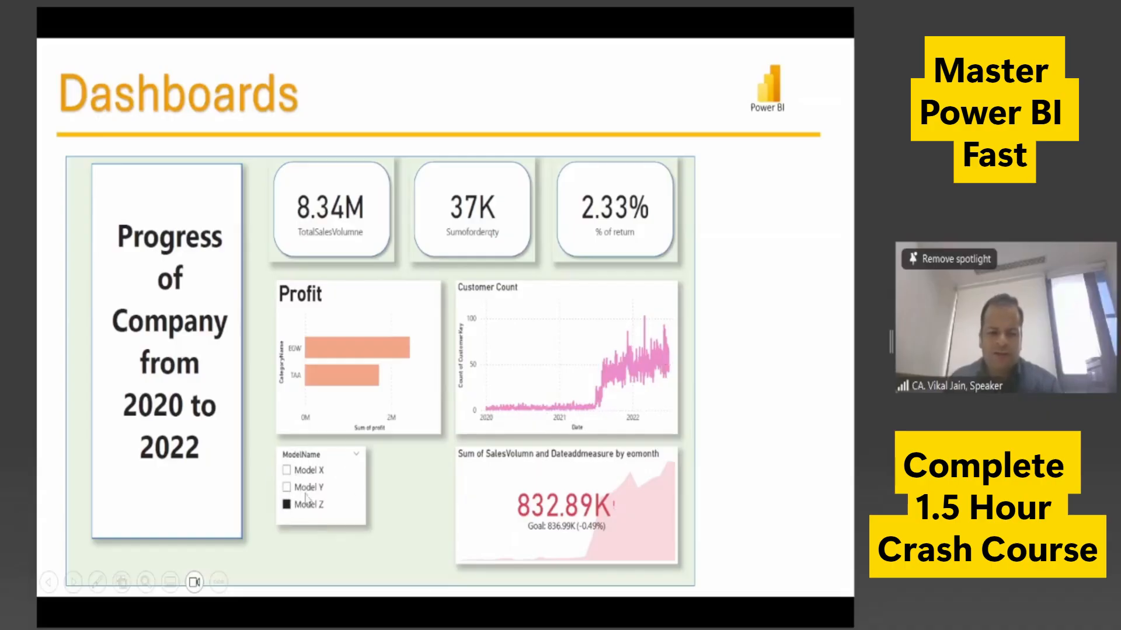
pyautogui.hotkey('alt', 'Tab')
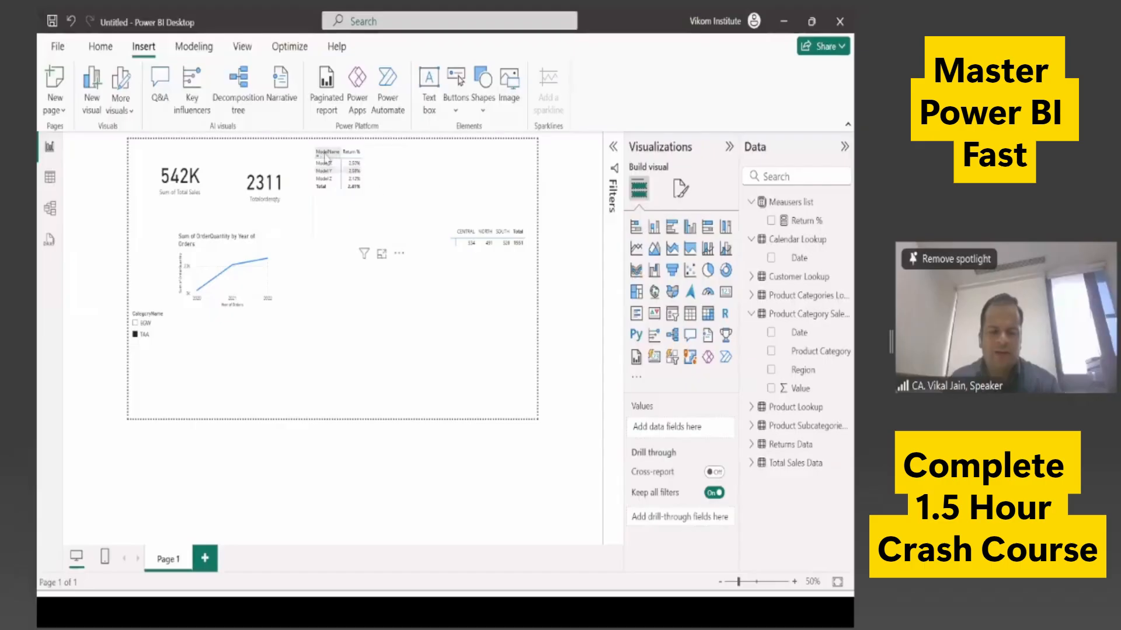
pyautogui.click(370, 191)
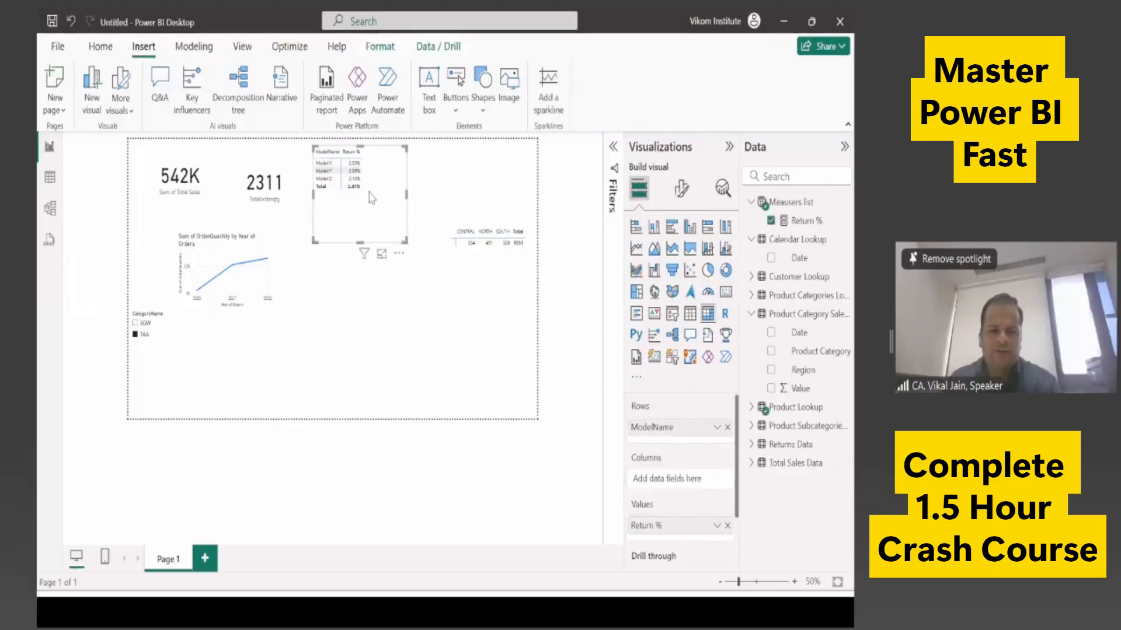
pyautogui.hotkey('alt', 'Tab')
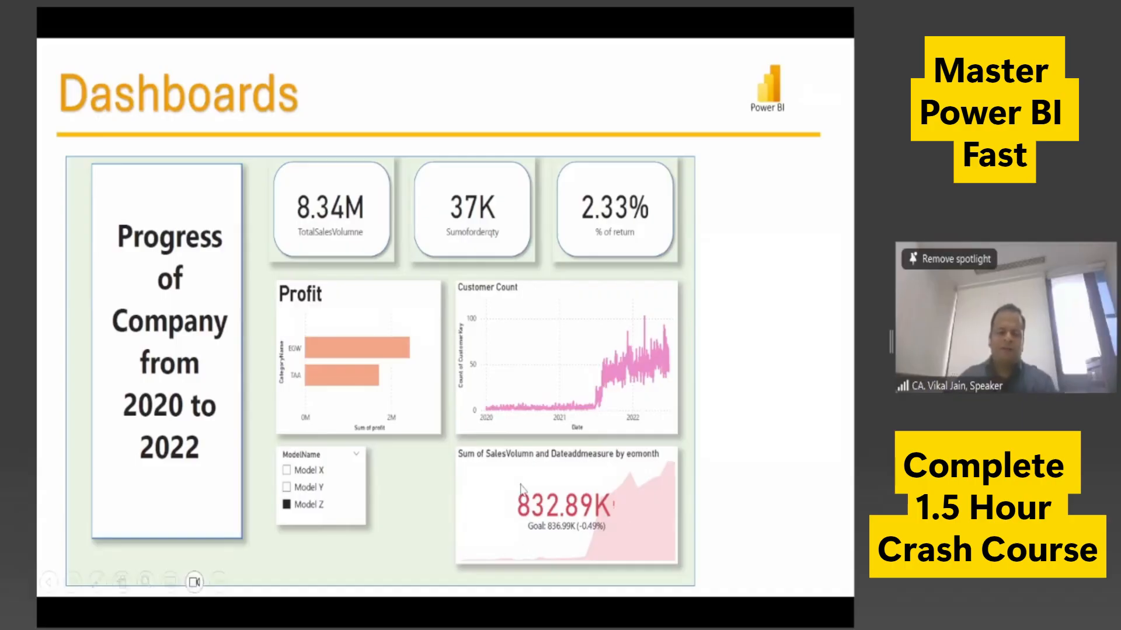
pyautogui.hotkey('alt', 'Tab')
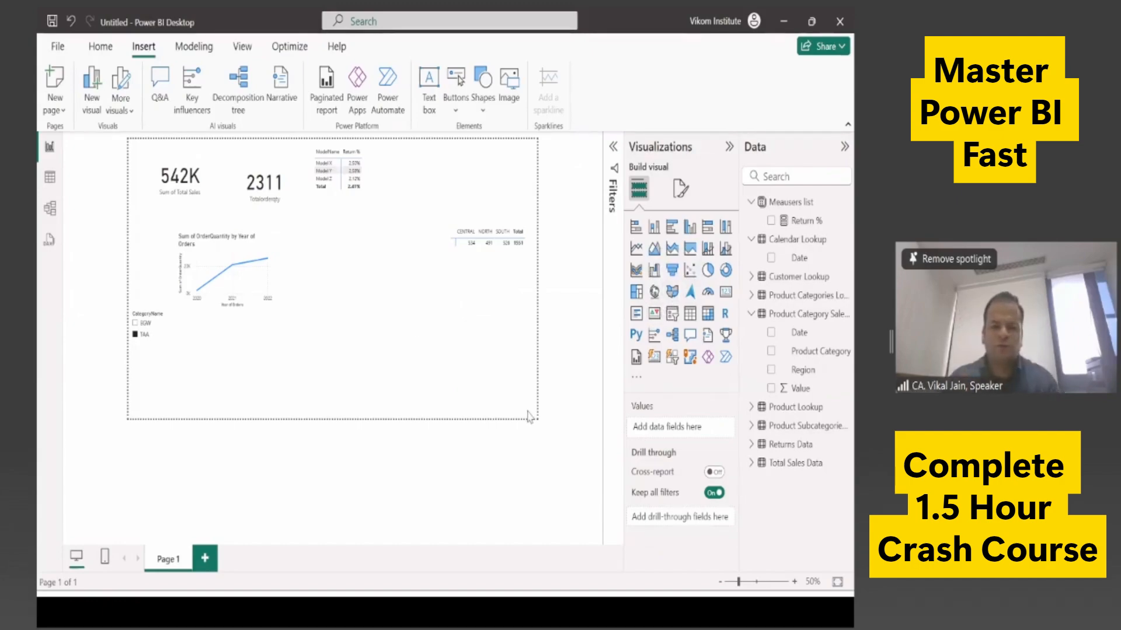
# Step: Switch to PowerPoint, exit the slide show, and view the Time Intelligence function and Power BI Functions slides
pyautogui.hotkey('alt', 'Tab')
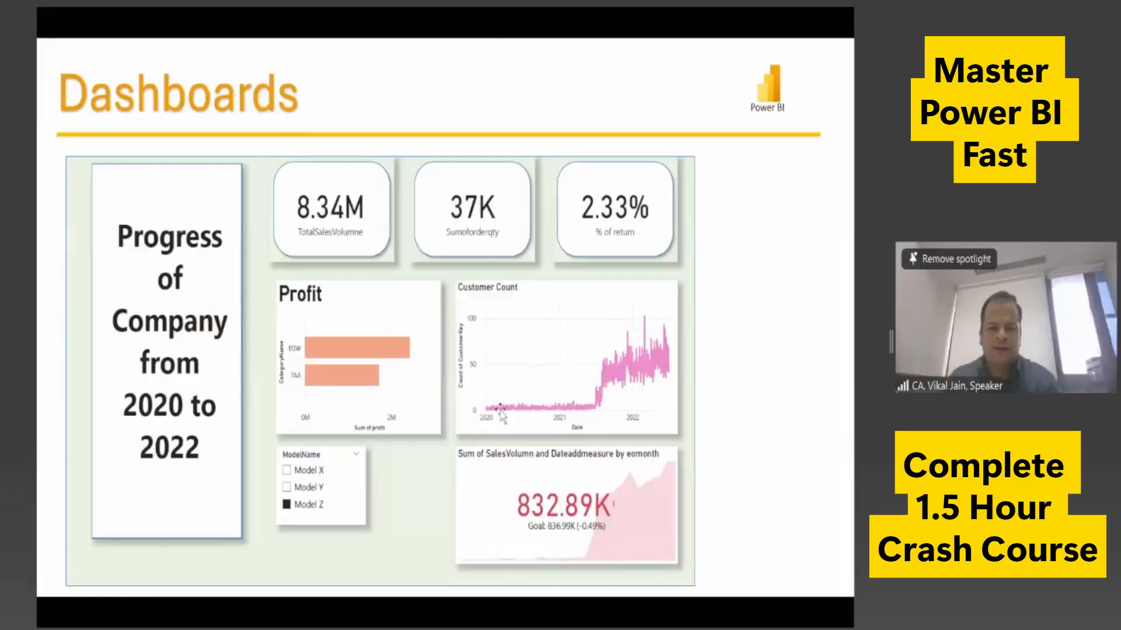
pyautogui.press('Escape')
pyautogui.click(94, 239)
pyautogui.click(113, 310)
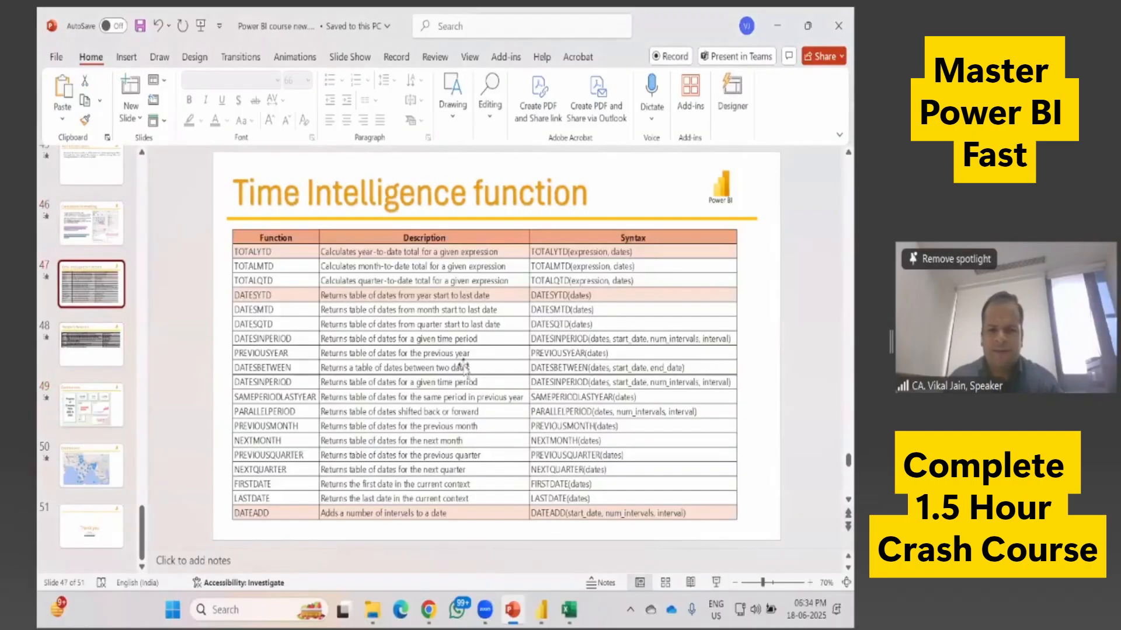
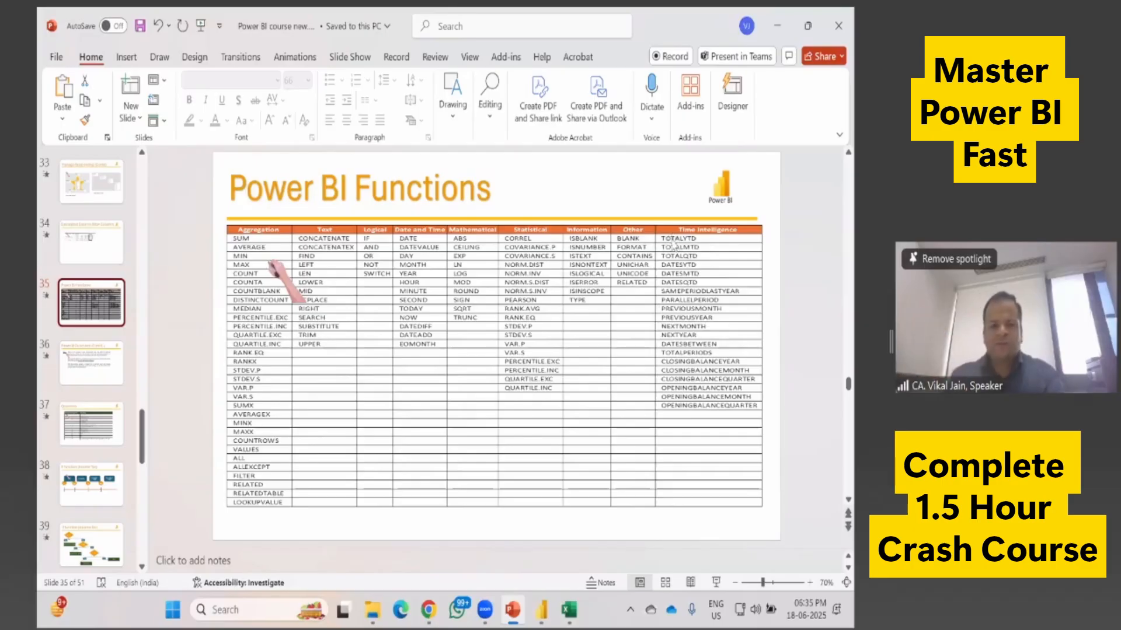
# Step: Check the open windows, return to the PowerPoint presentation, and display the Dashboards map slide (slide 50)
pyautogui.hotkey('alt', 'Tab')
pyautogui.hotkey('alt', 'Tab')
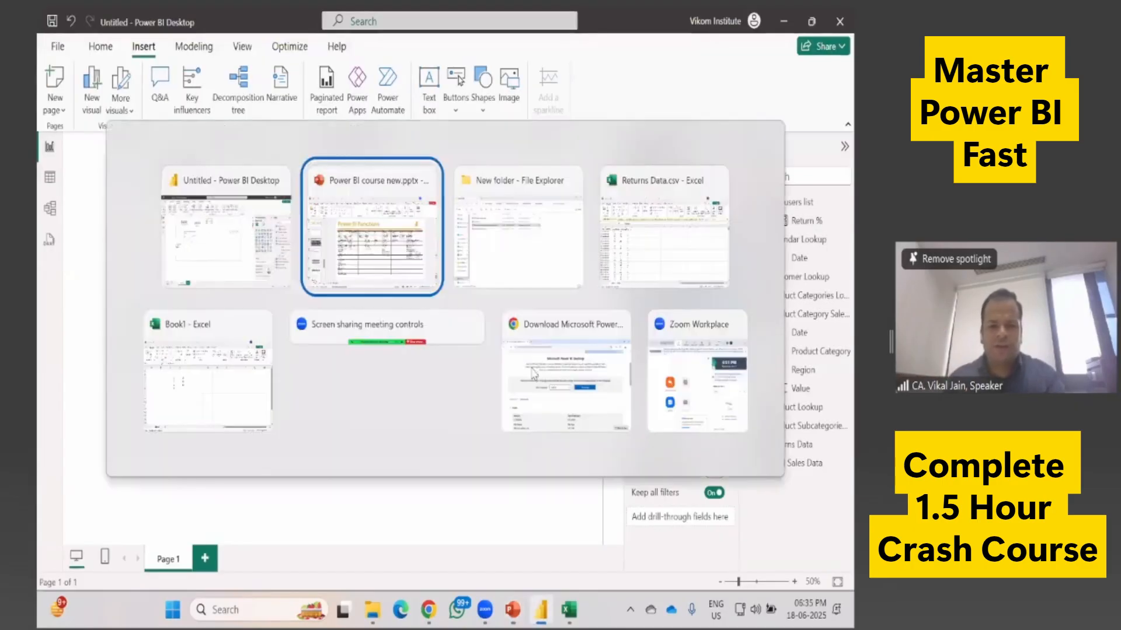
pyautogui.scroll(-5, 98, 545)
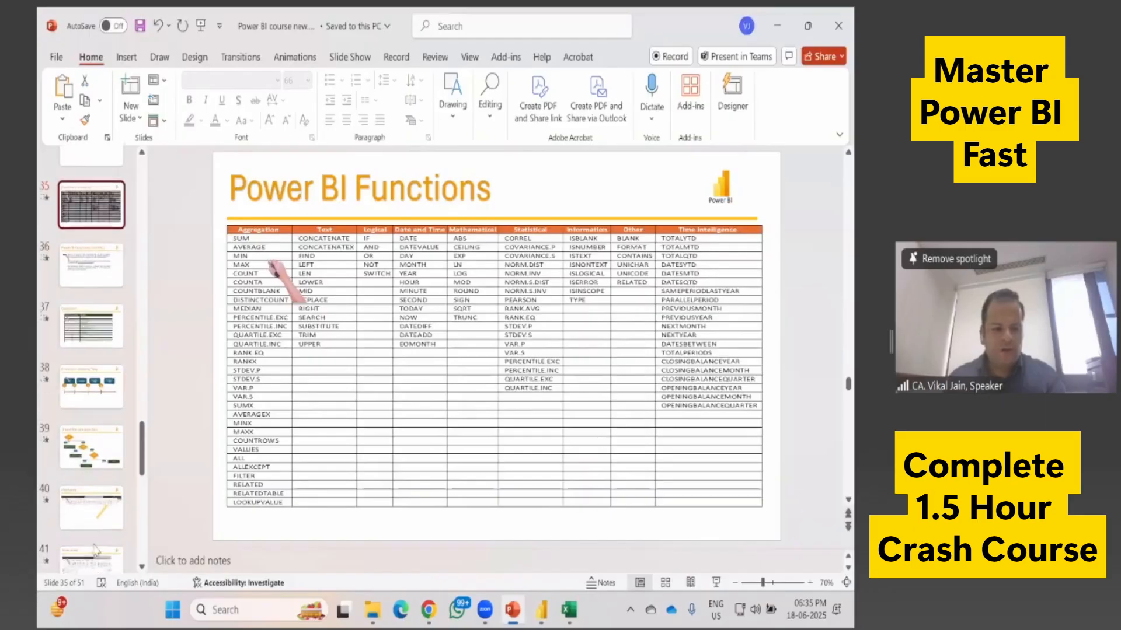
pyautogui.scroll(-8, 99, 546)
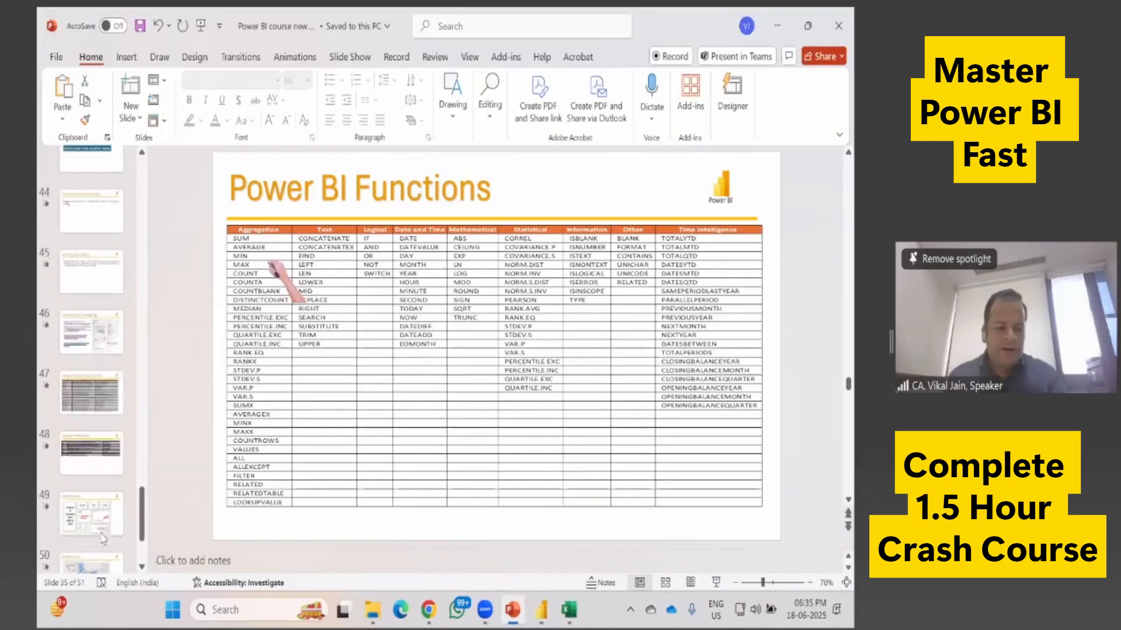
pyautogui.click(112, 407)
pyautogui.click(111, 467)
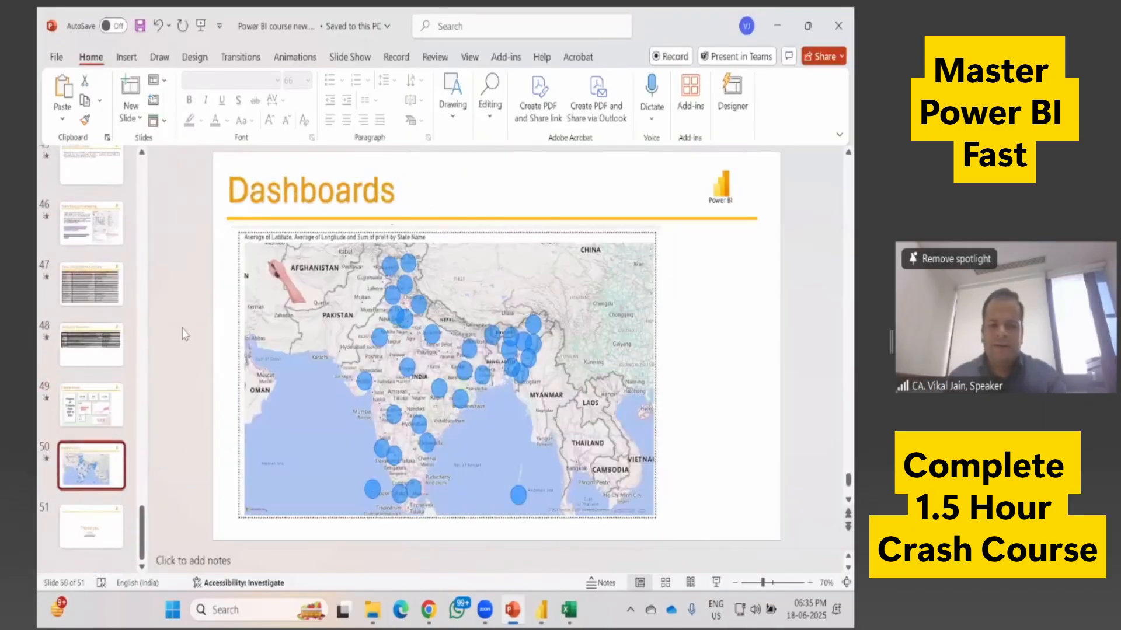
# Step: Switch back to Power BI Desktop and add a new report page with an empty map visual
pyautogui.hotkey('alt', 'Tab')
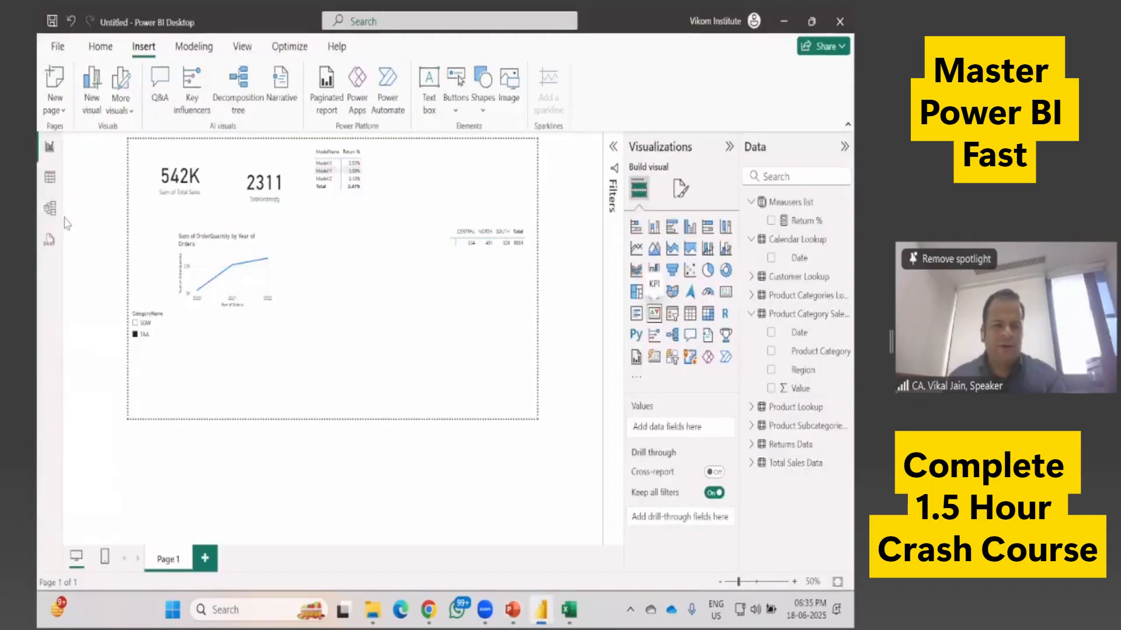
pyautogui.click(205, 558)
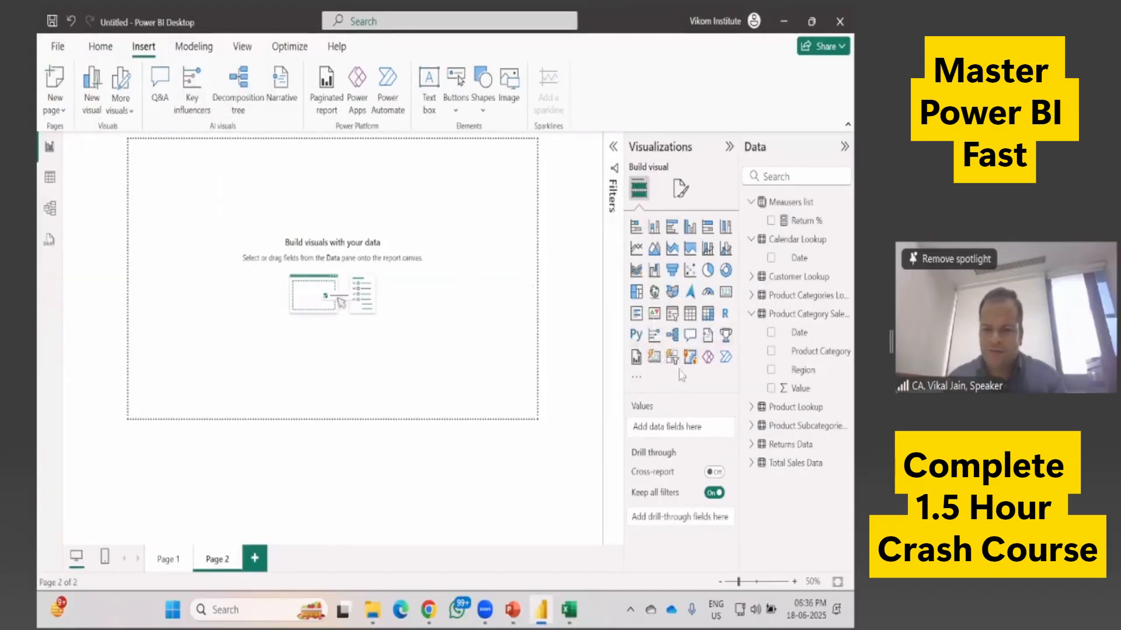
pyautogui.click(654, 292)
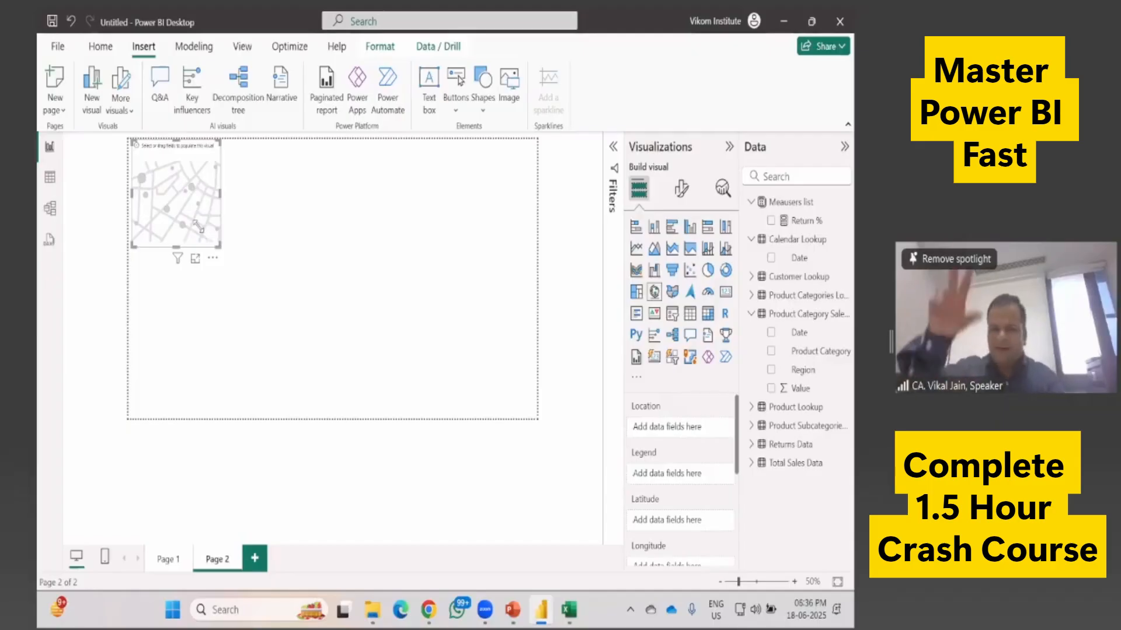
# Step: Show the table view and collapse the Returns Data and Total Sales Data field lists
pyautogui.click(50, 179)
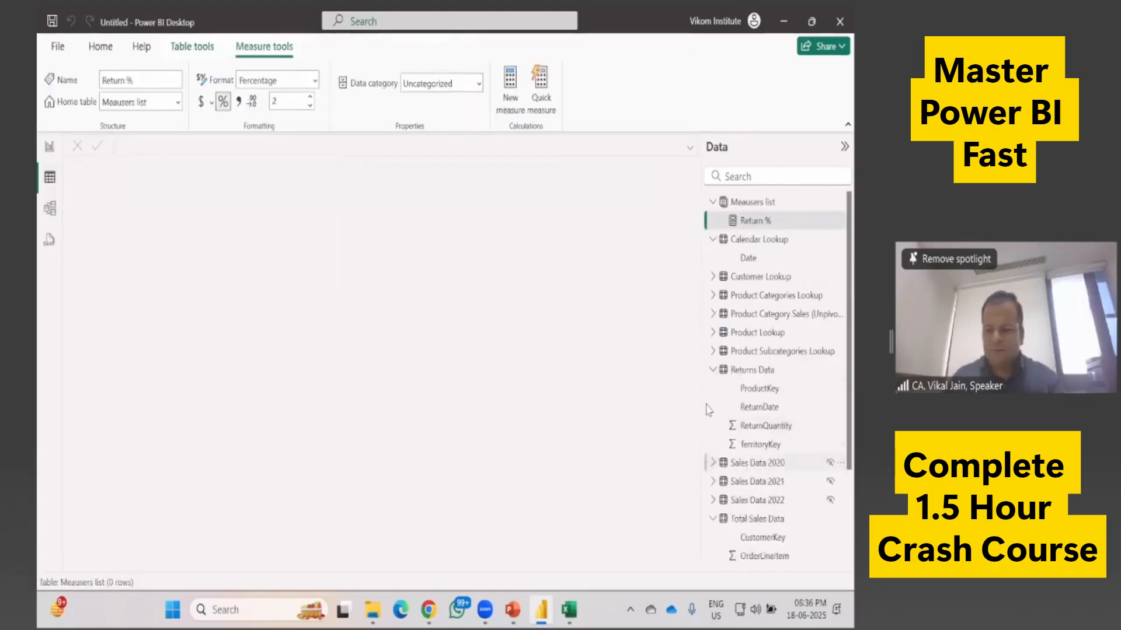
pyautogui.click(712, 369)
pyautogui.click(712, 444)
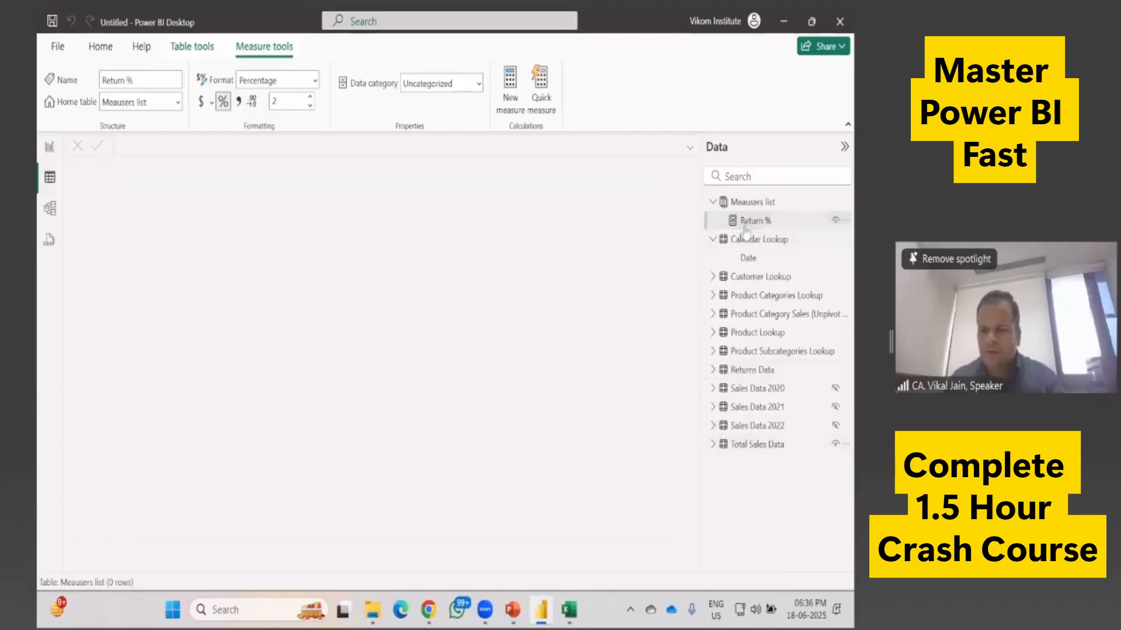
# Step: Load Territory Lookup.csv from the Power BI files folder with all file types shown, and display the loaded table
pyautogui.click(100, 48)
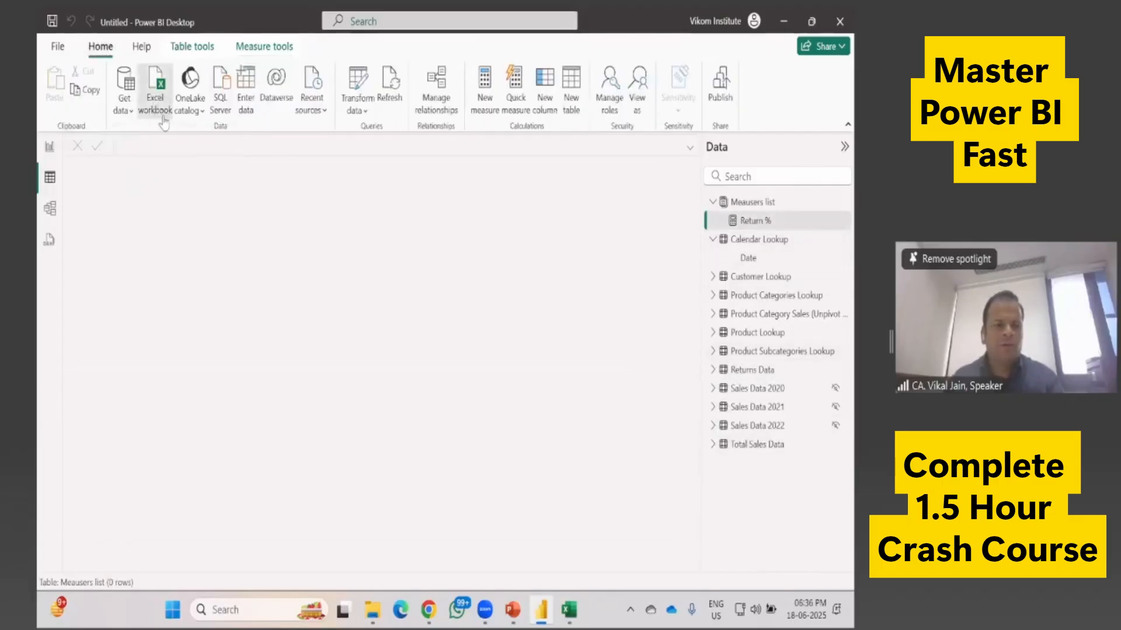
pyautogui.click(155, 102)
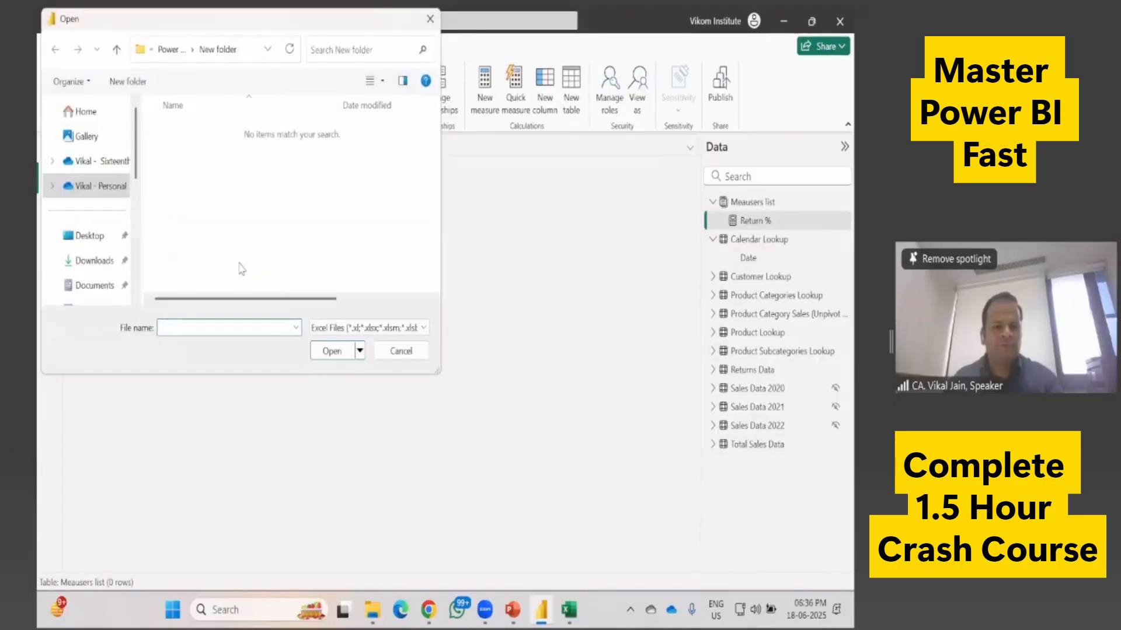
pyautogui.click(315, 329)
pyautogui.click(331, 354)
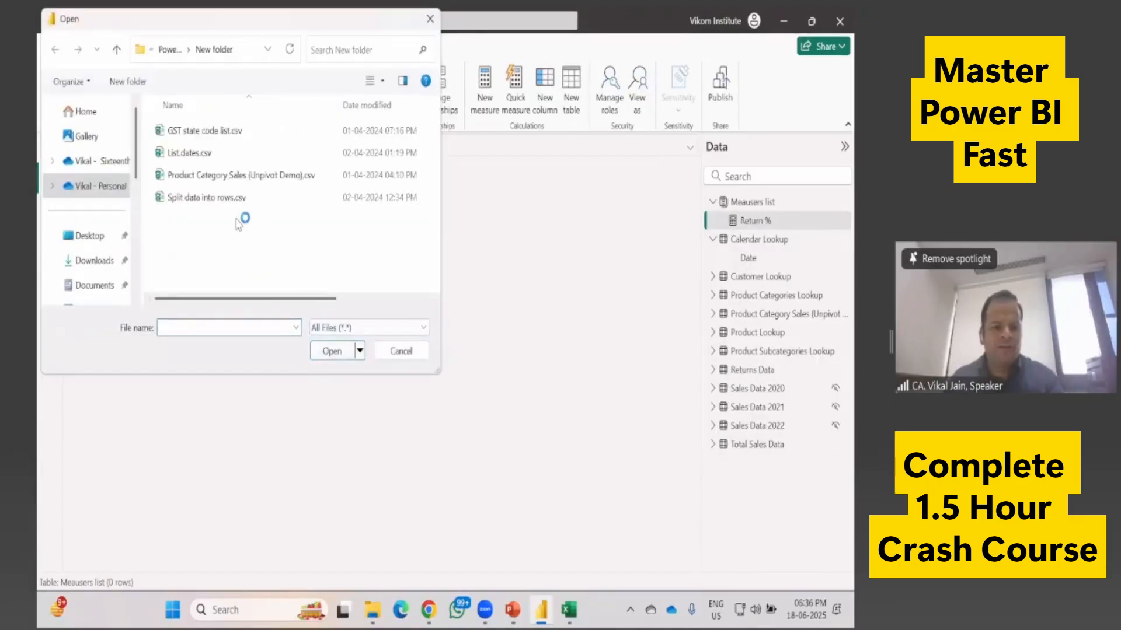
pyautogui.click(169, 49)
pyautogui.scroll(-2, 203, 222)
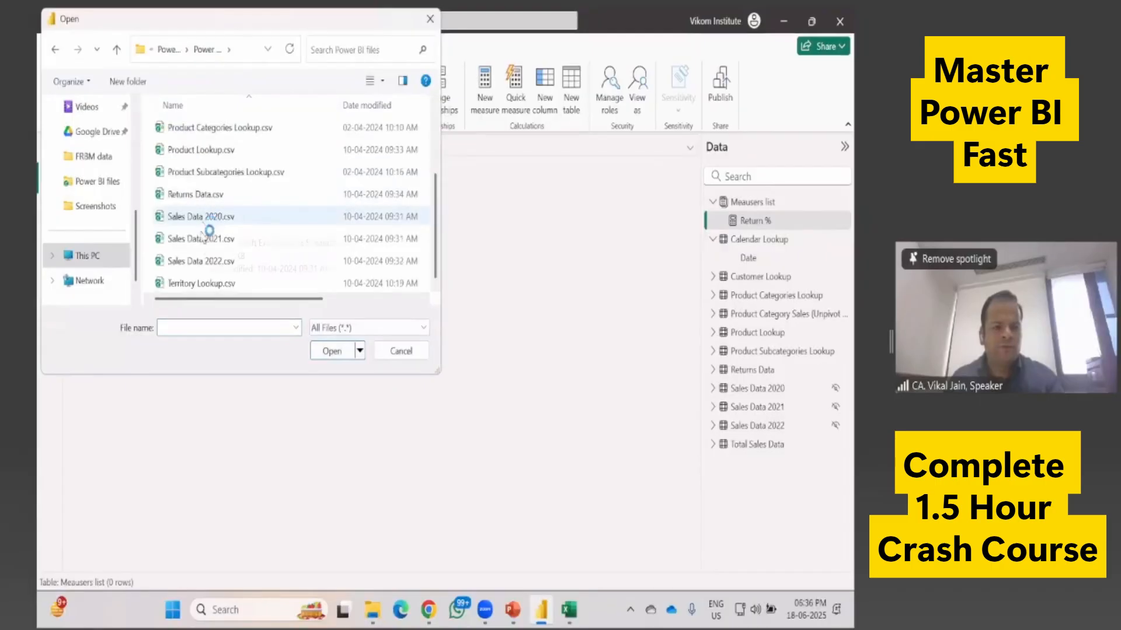
pyautogui.click(202, 285)
pyautogui.click(330, 351)
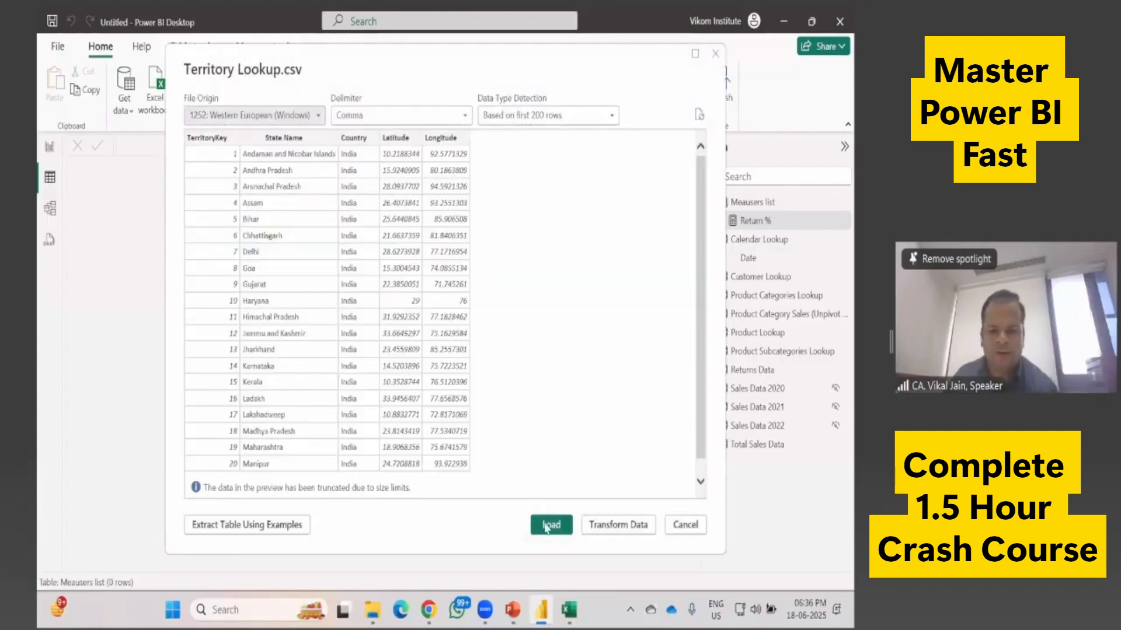
pyautogui.click(546, 527)
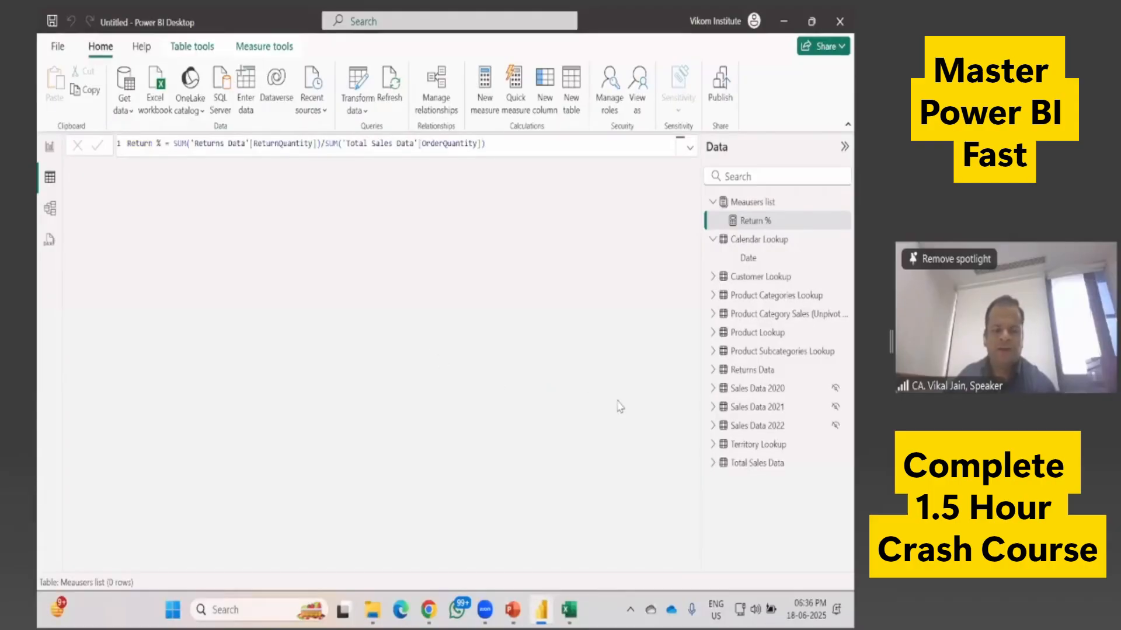
pyautogui.click(757, 445)
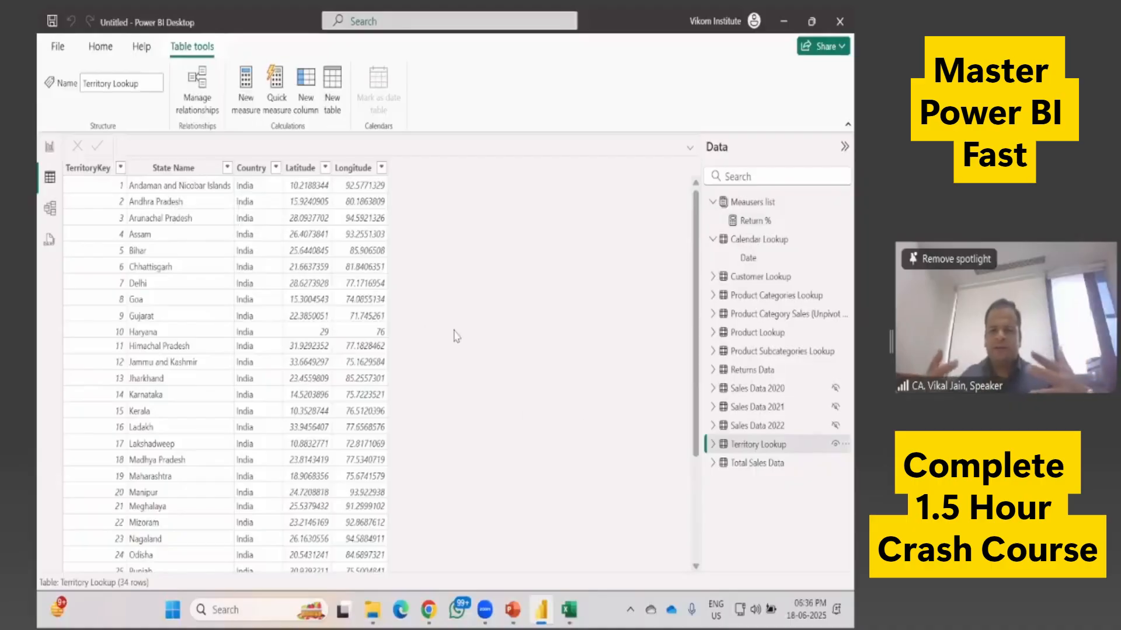
# Step: In the model view, move the Territory Lookup table beside the lower end of the Sales Data 2021 table
pyautogui.click(51, 209)
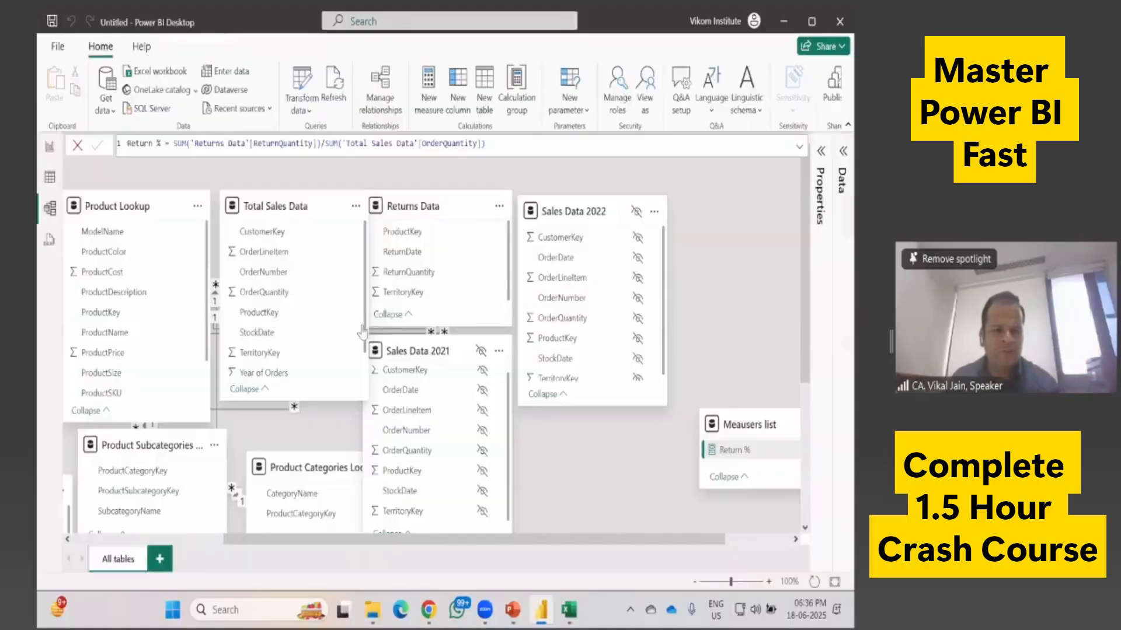
pyautogui.scroll(-3, 468, 466)
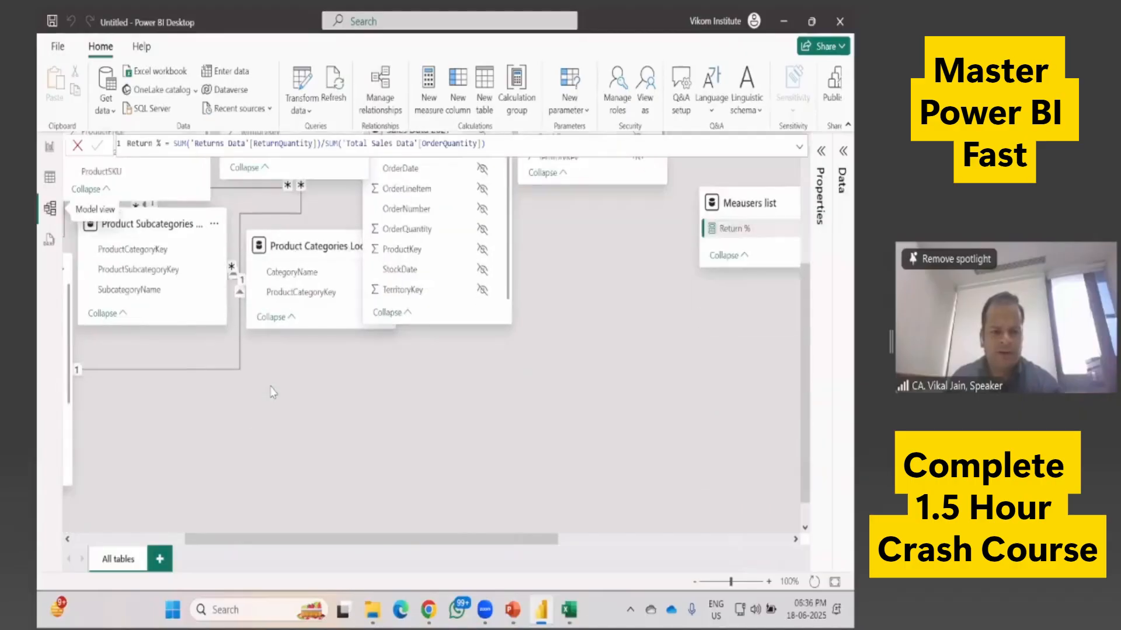
pyautogui.moveTo(463, 539); pyautogui.dragTo(695, 539)
pyautogui.moveTo(681, 229); pyautogui.dragTo(303, 338)
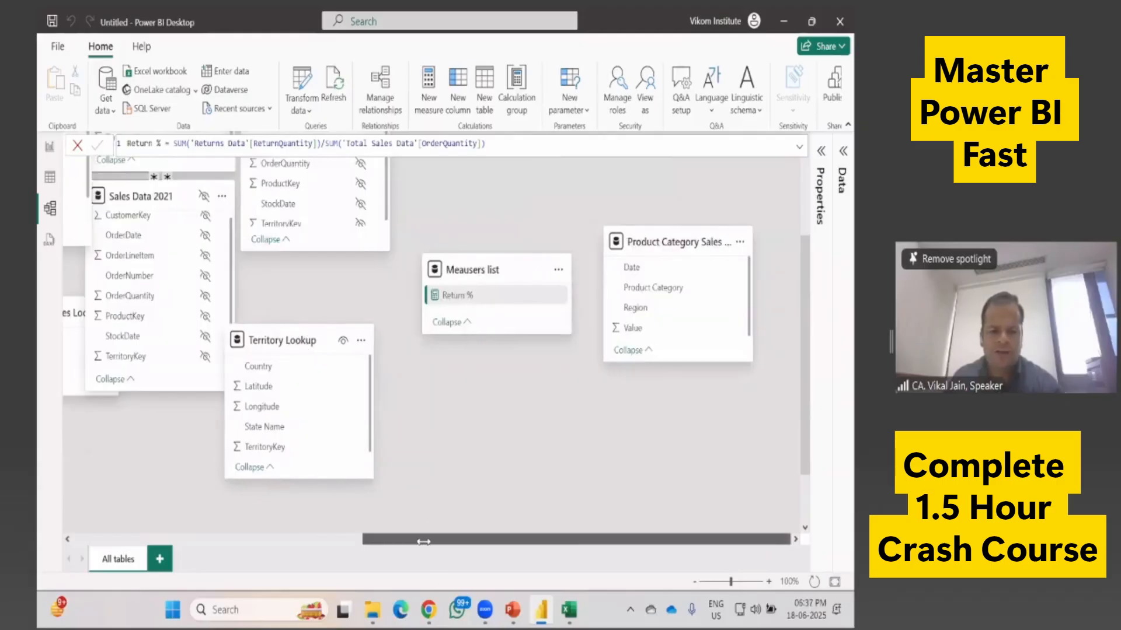
pyautogui.moveTo(435, 551); pyautogui.dragTo(205, 471)
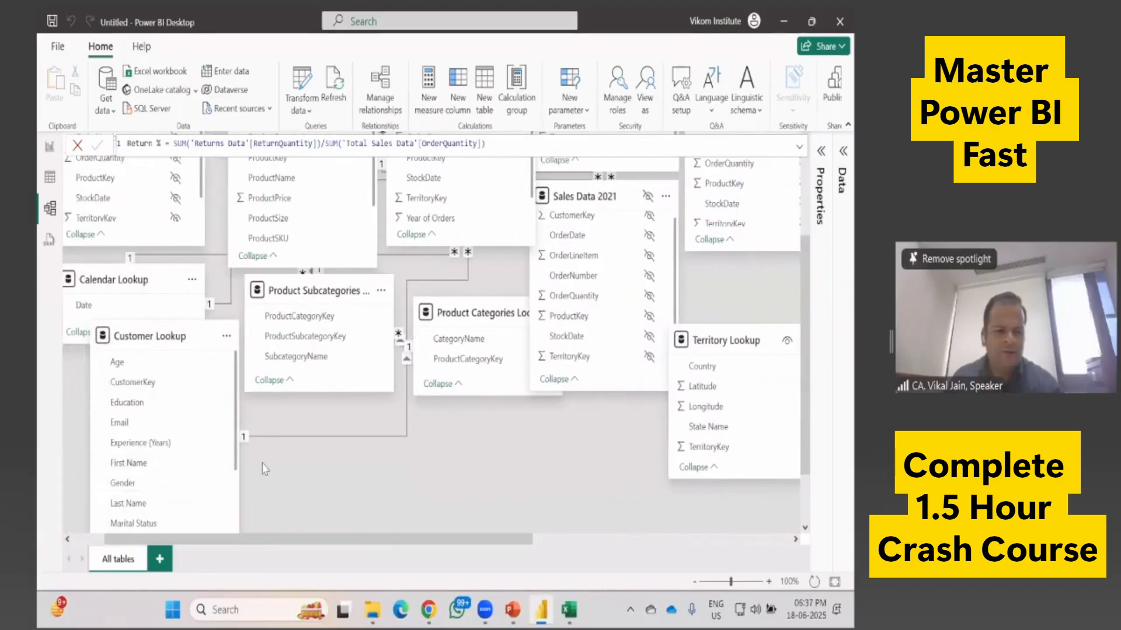
pyautogui.scroll(3, 260, 461)
# Step: Return to the report view and filter the data fields by "ter"
pyautogui.click(49, 147)
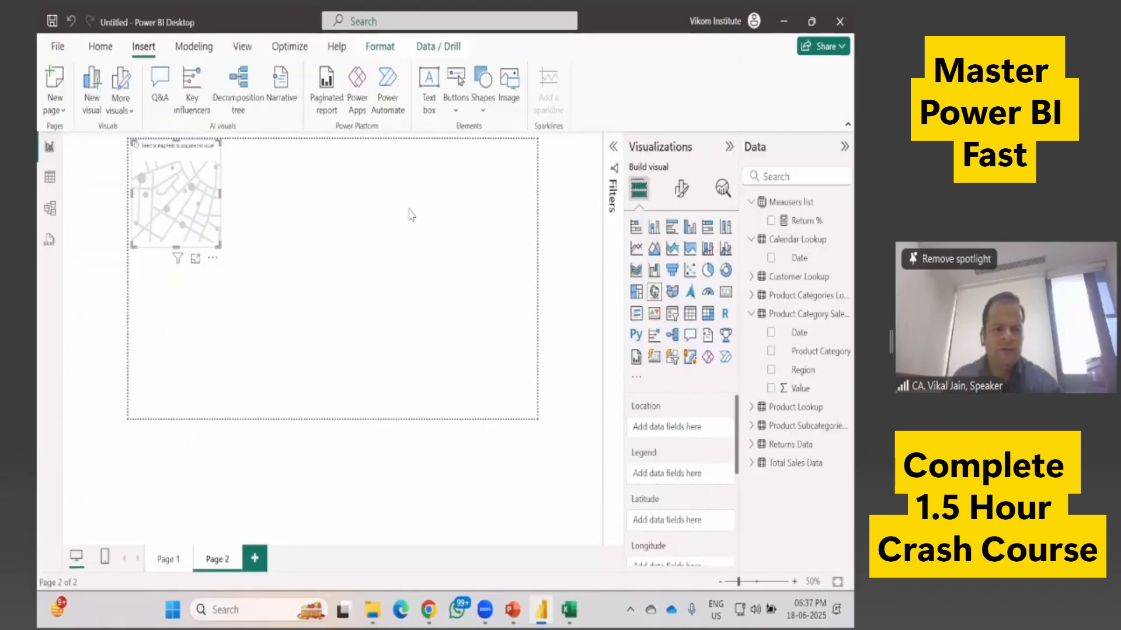
pyautogui.click(783, 176)
pyautogui.write('ter')
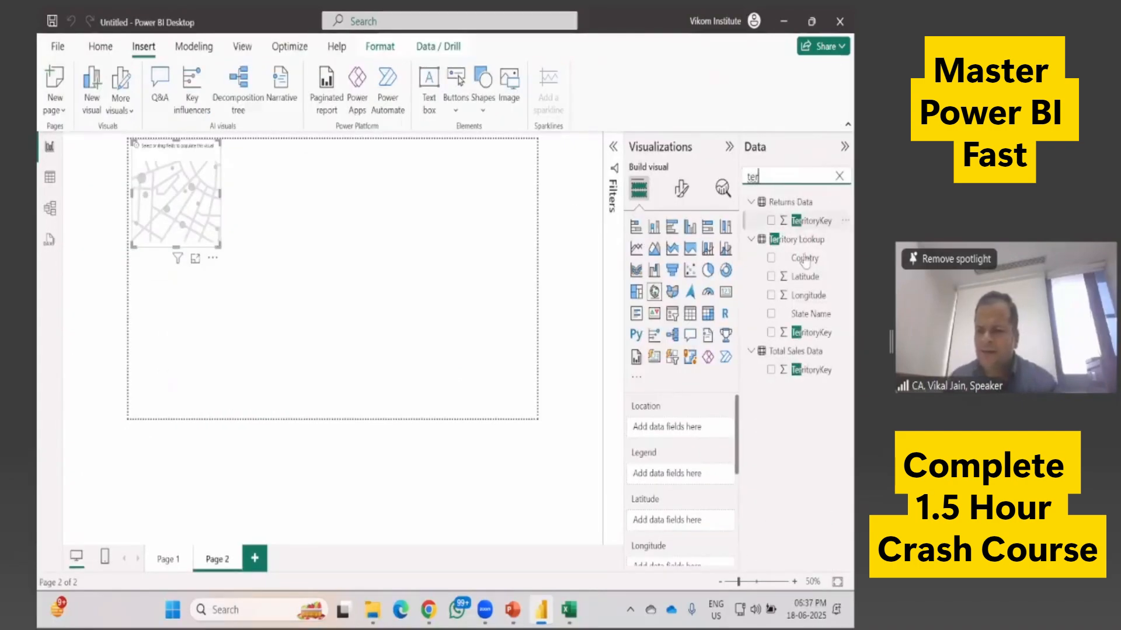
# Step: In the model view, move Territory Lookup over Returns Data and create an active many-to-one TerritoryKey relationship from Total Sales Data to Territory Lookup
pyautogui.click(50, 209)
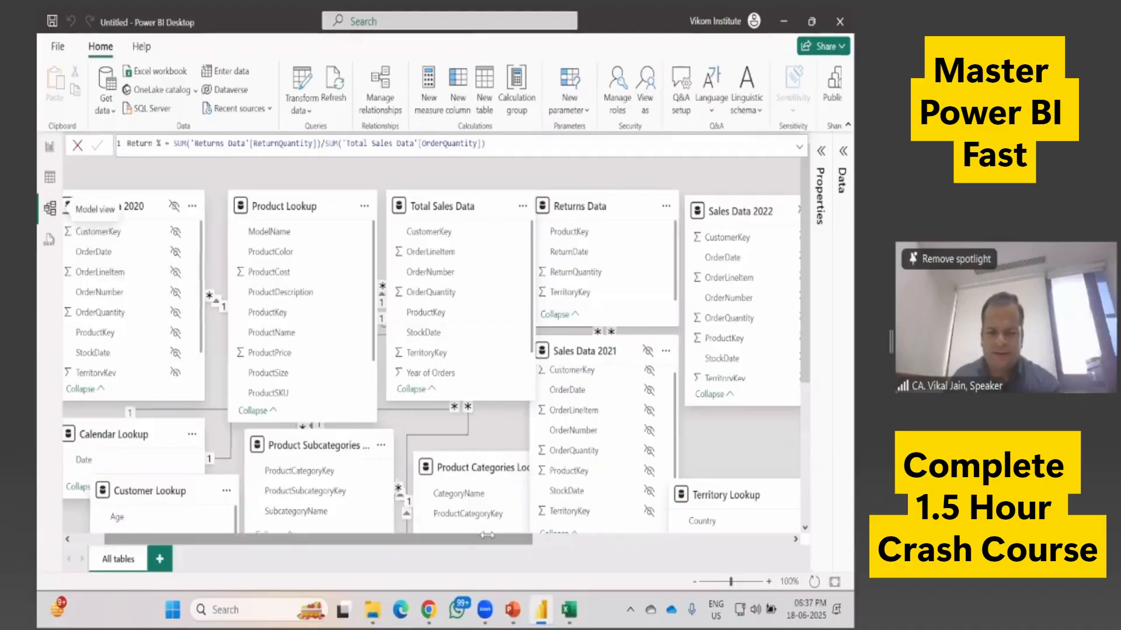
pyautogui.moveTo(477, 537); pyautogui.dragTo(439, 528)
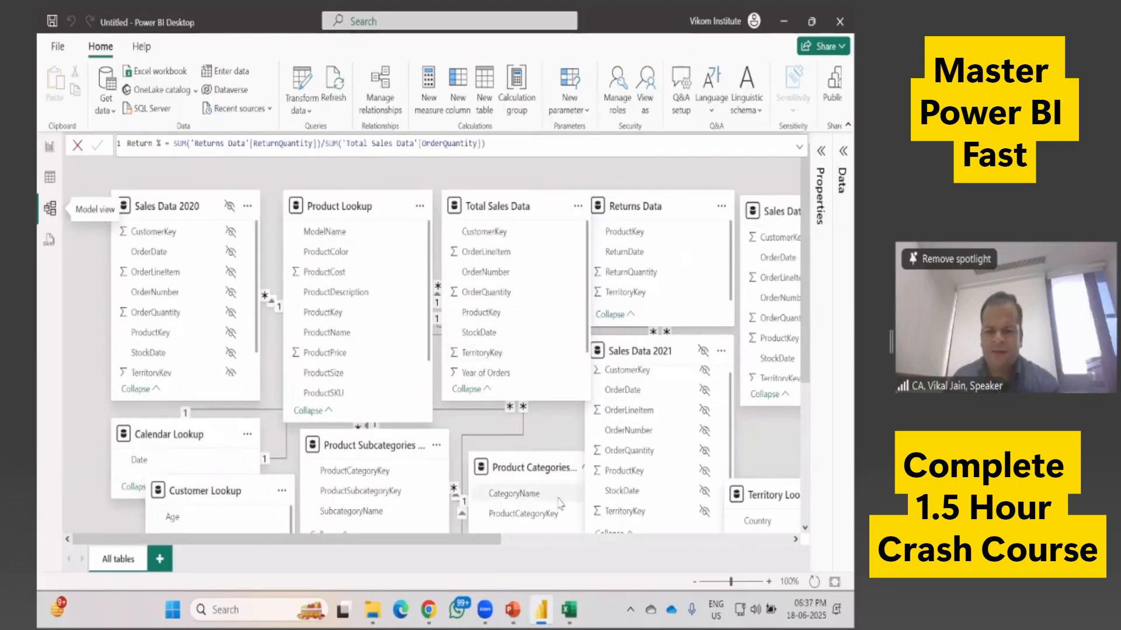
pyautogui.moveTo(762, 495); pyautogui.dragTo(645, 240)
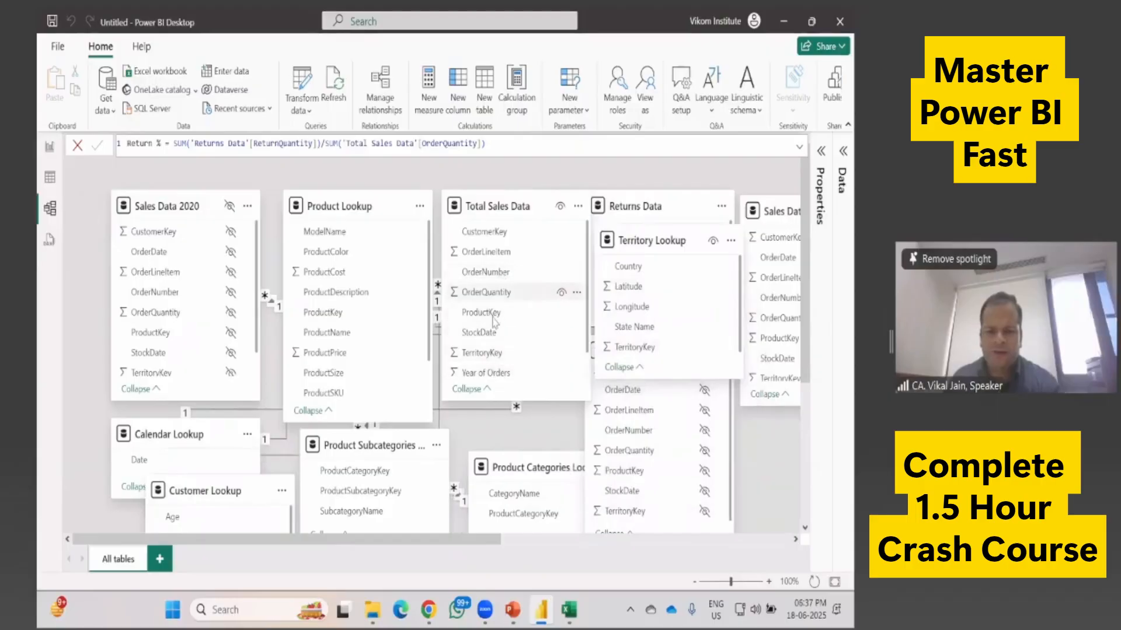
pyautogui.moveTo(626, 358); pyautogui.dragTo(628, 357)
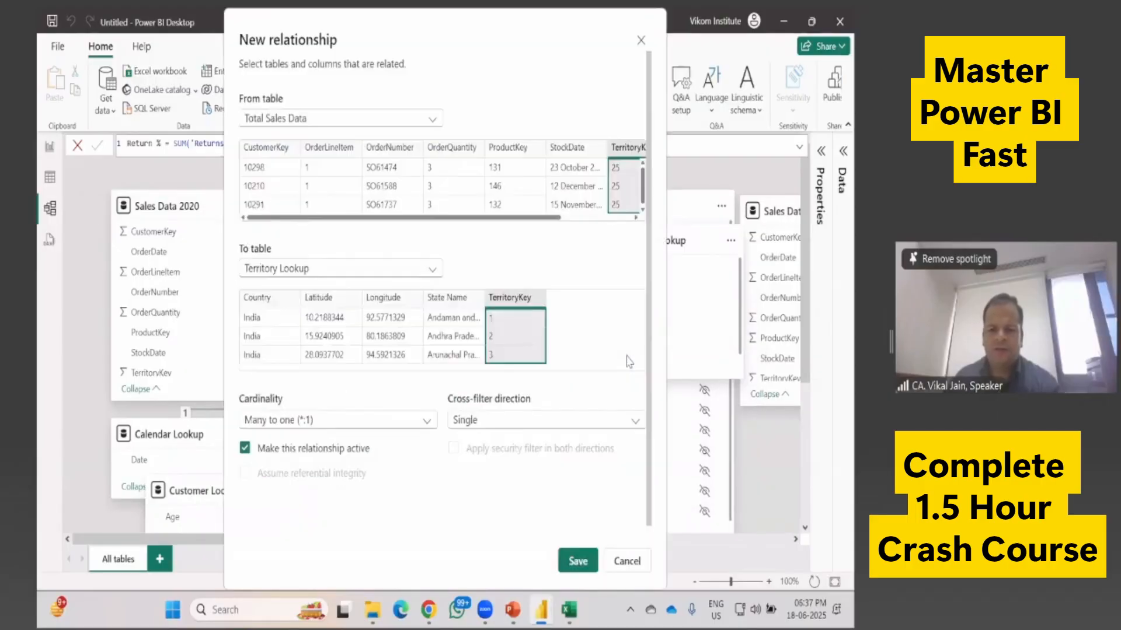
pyautogui.click(582, 564)
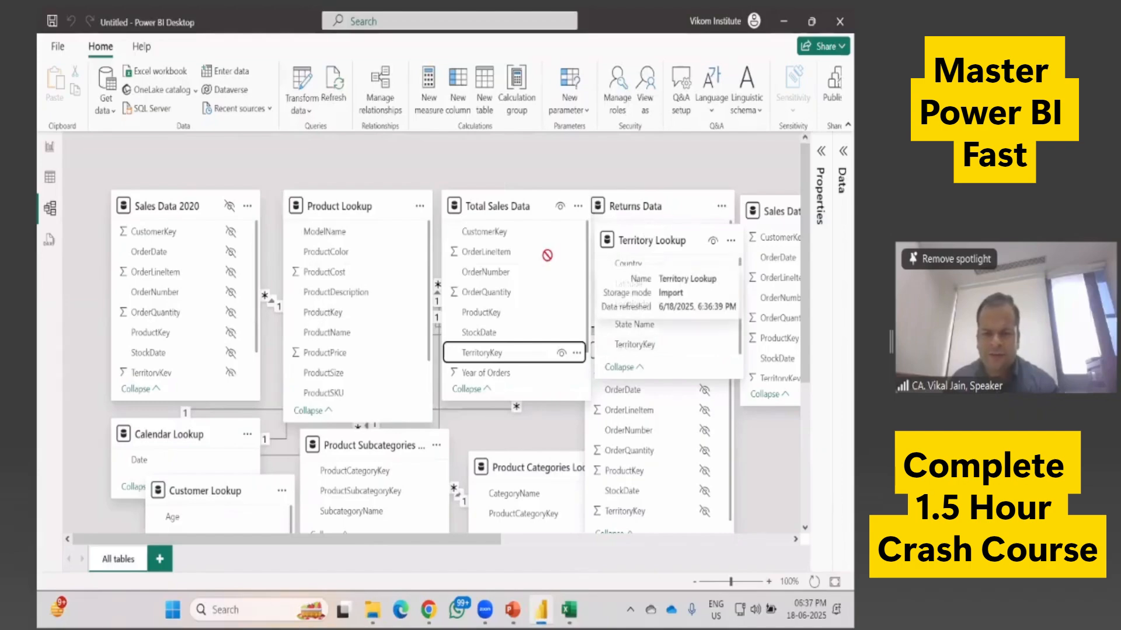
# Step: Move Territory Lookup over Total Sales Data and create an active one-to-many TerritoryKey relationship from Territory Lookup to Returns Data
pyautogui.moveTo(631, 238); pyautogui.dragTo(452, 239)
pyautogui.moveTo(480, 346); pyautogui.dragTo(667, 301)
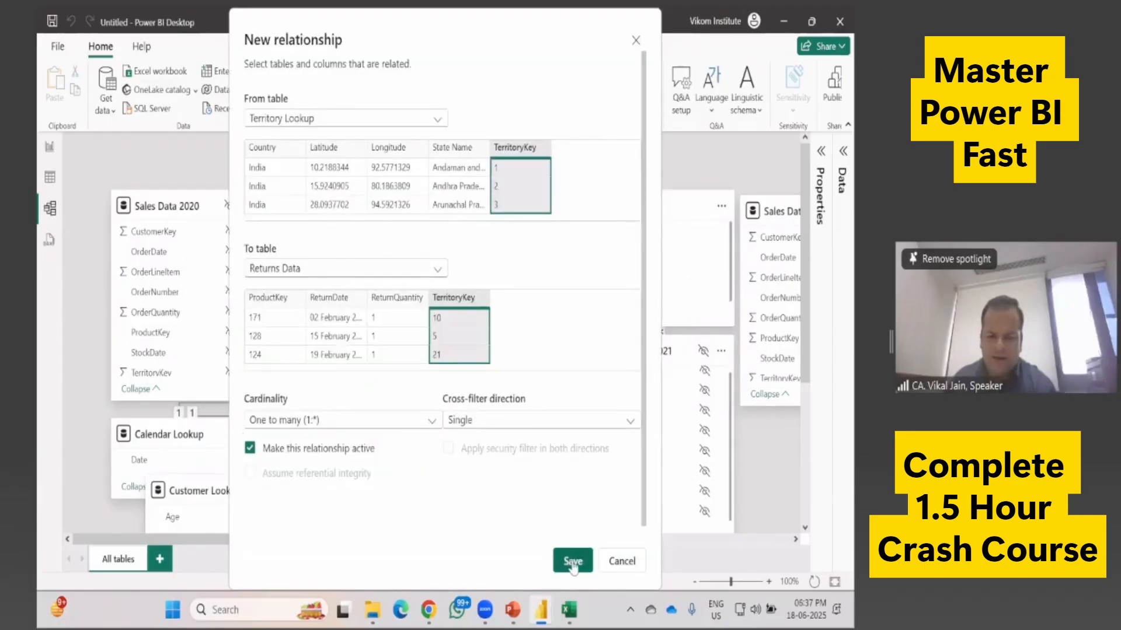
pyautogui.press('Return')
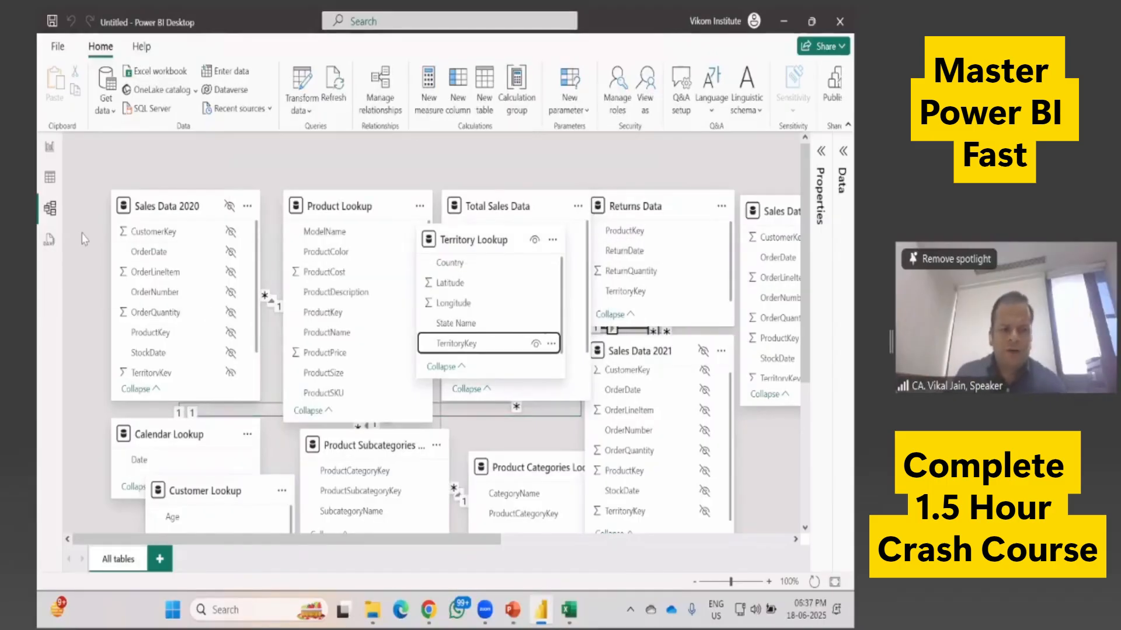
# Step: On the report page, assign State Name, Latitude and Longitude from Territory Lookup to the map's location, latitude and longitude
pyautogui.click(49, 153)
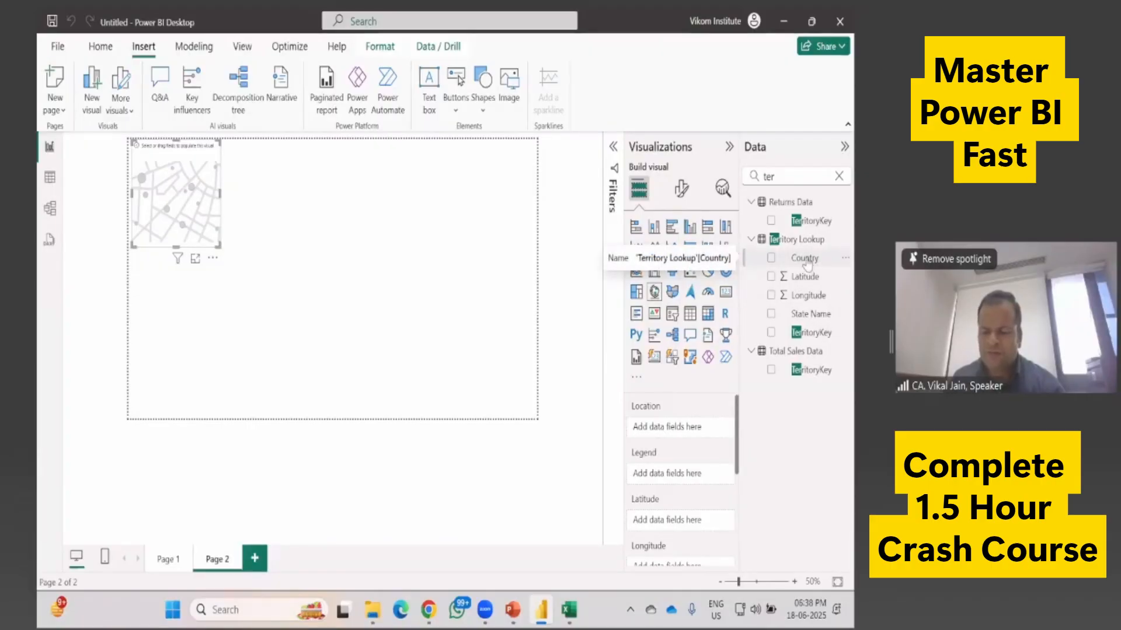
pyautogui.moveTo(807, 261); pyautogui.dragTo(693, 430)
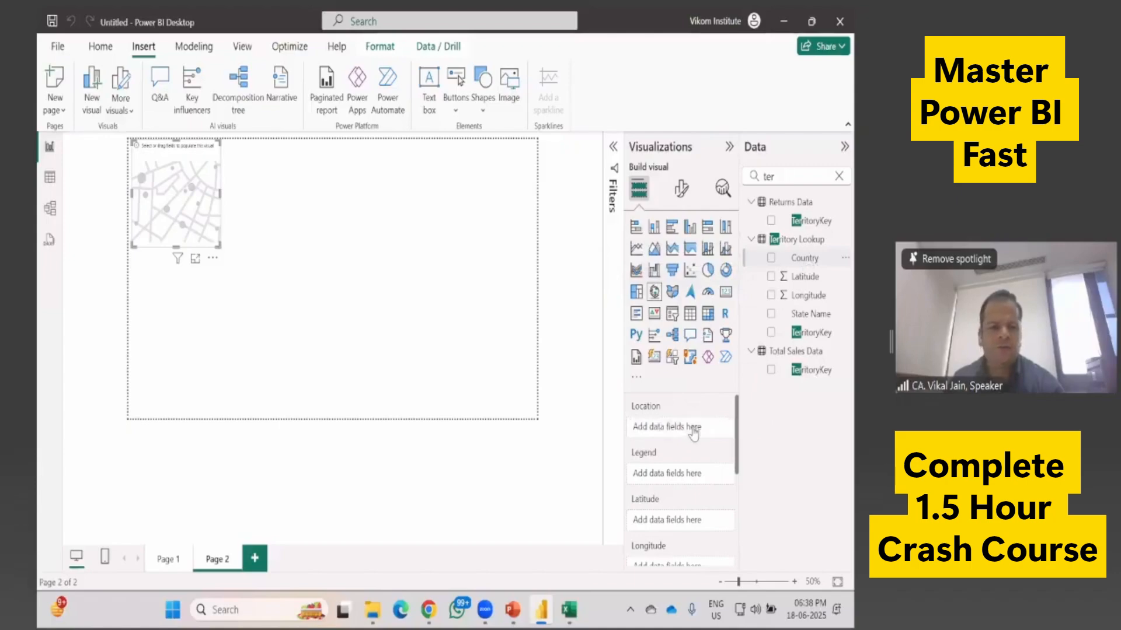
pyautogui.click(771, 262)
pyautogui.moveTo(802, 313); pyautogui.dragTo(688, 435)
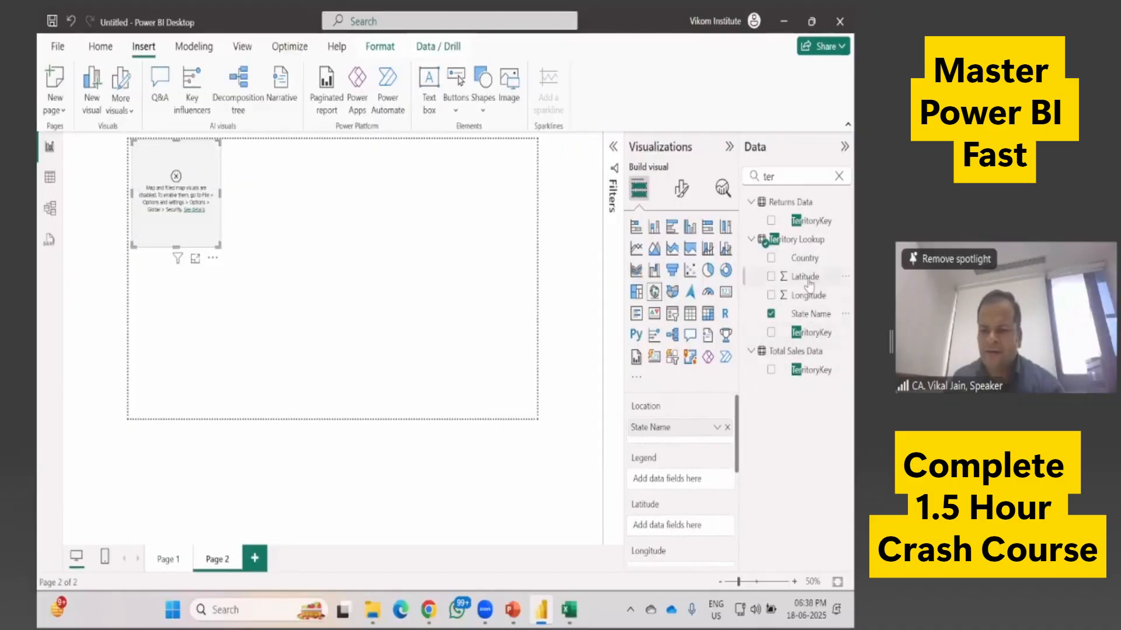
pyautogui.moveTo(809, 286); pyautogui.dragTo(694, 534)
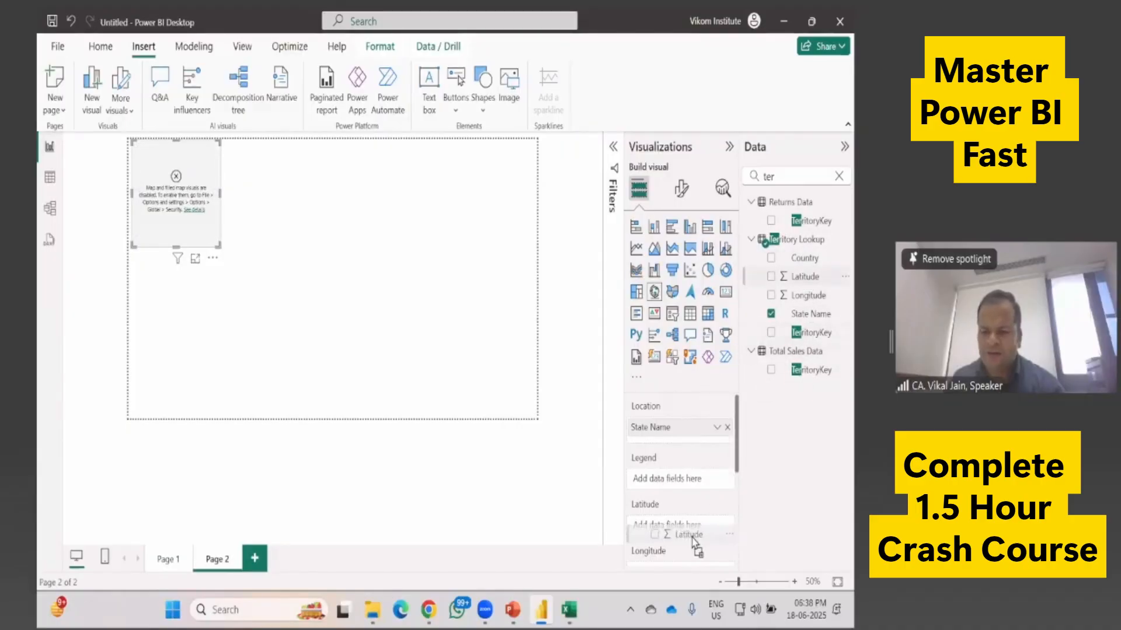
pyautogui.moveTo(807, 295); pyautogui.dragTo(683, 412)
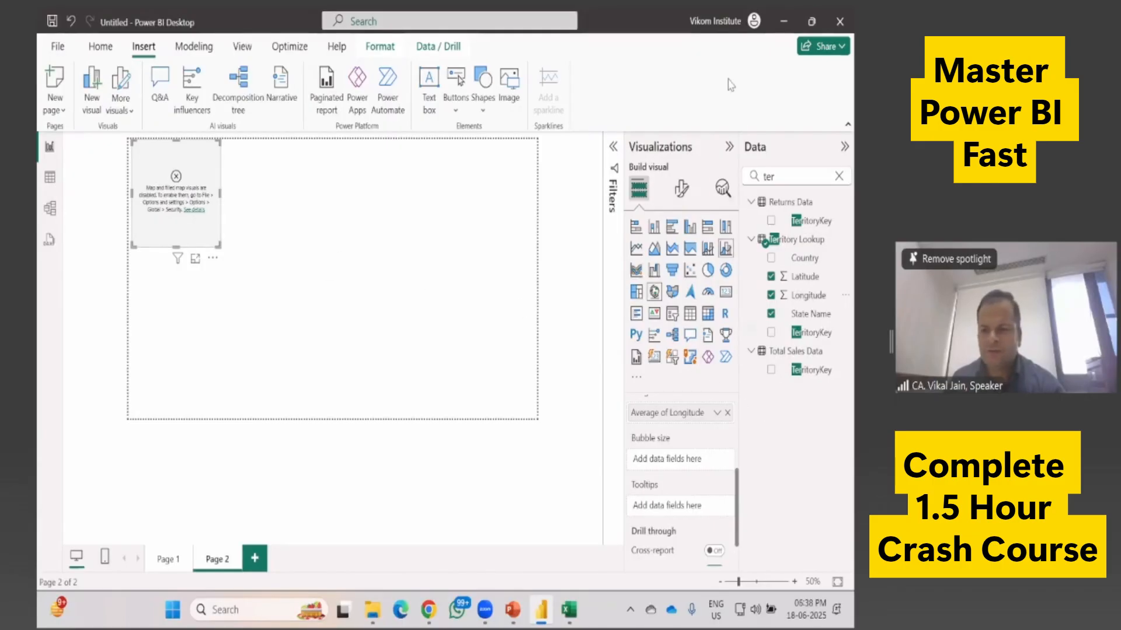
# Step: Sign out of the current account and dismiss the notice about disabled map visuals
pyautogui.click(719, 25)
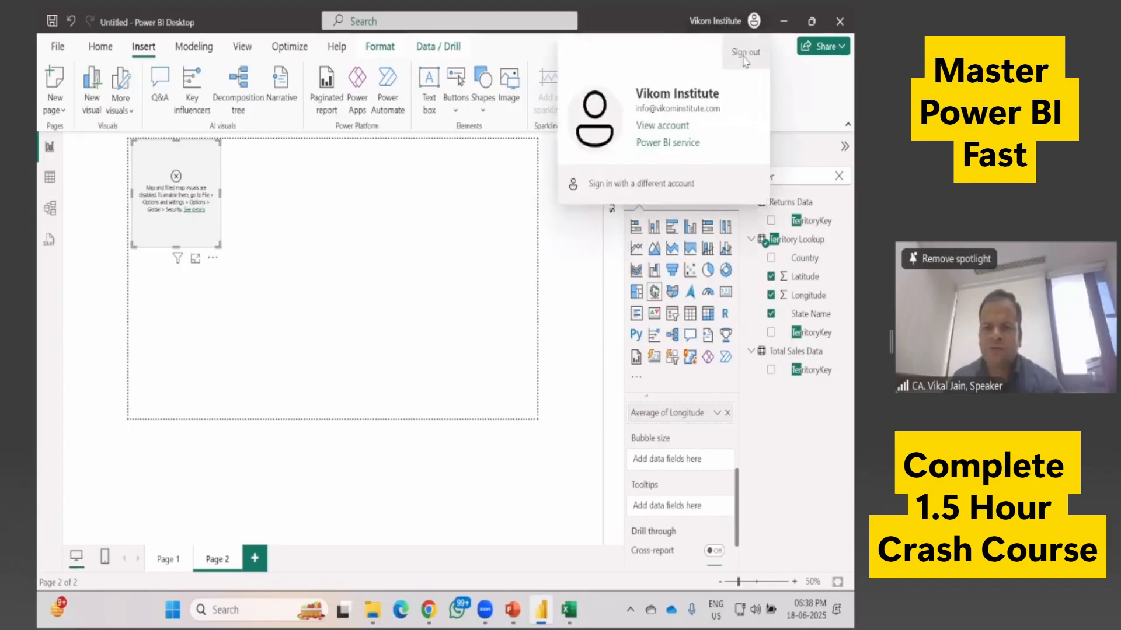
pyautogui.click(733, 23)
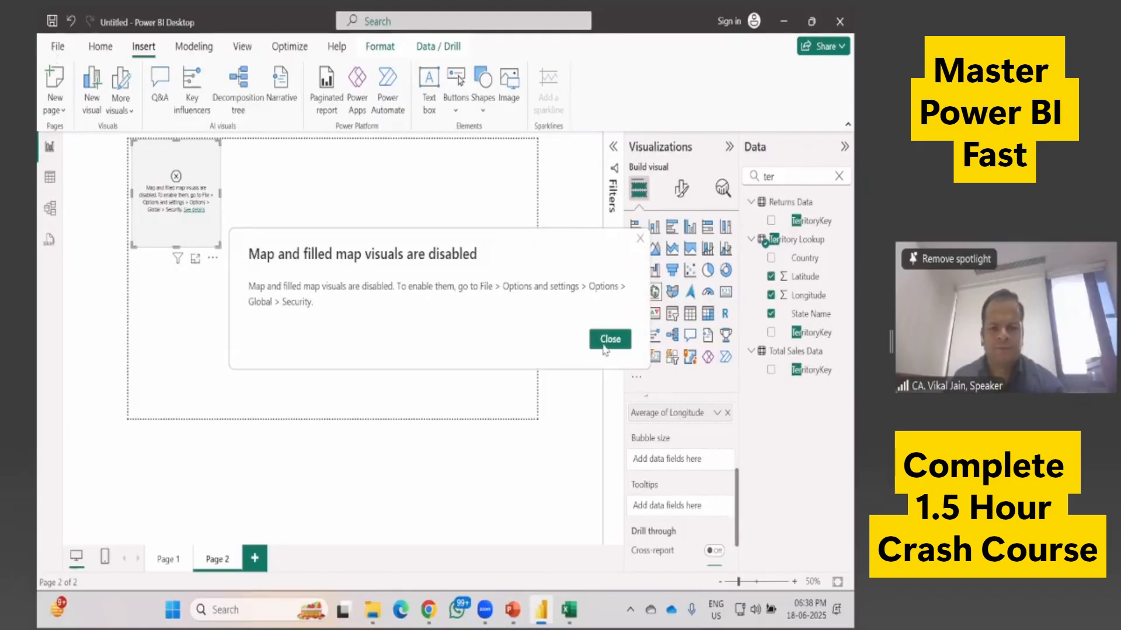
pyautogui.press('Escape')
pyautogui.click(58, 46)
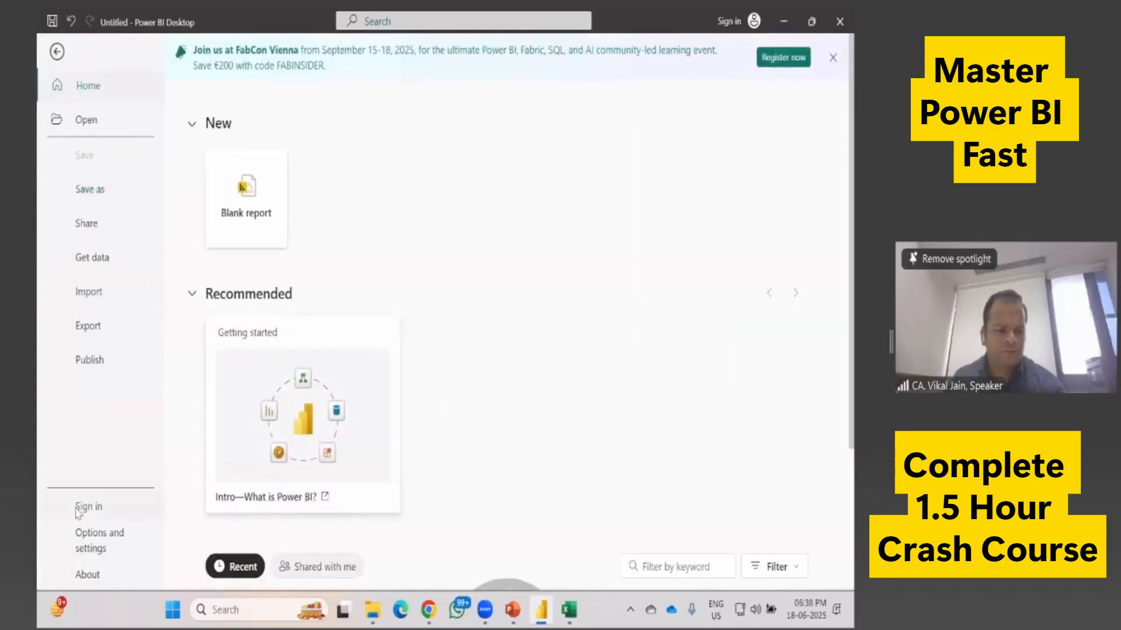
pyautogui.click(100, 542)
pyautogui.click(255, 151)
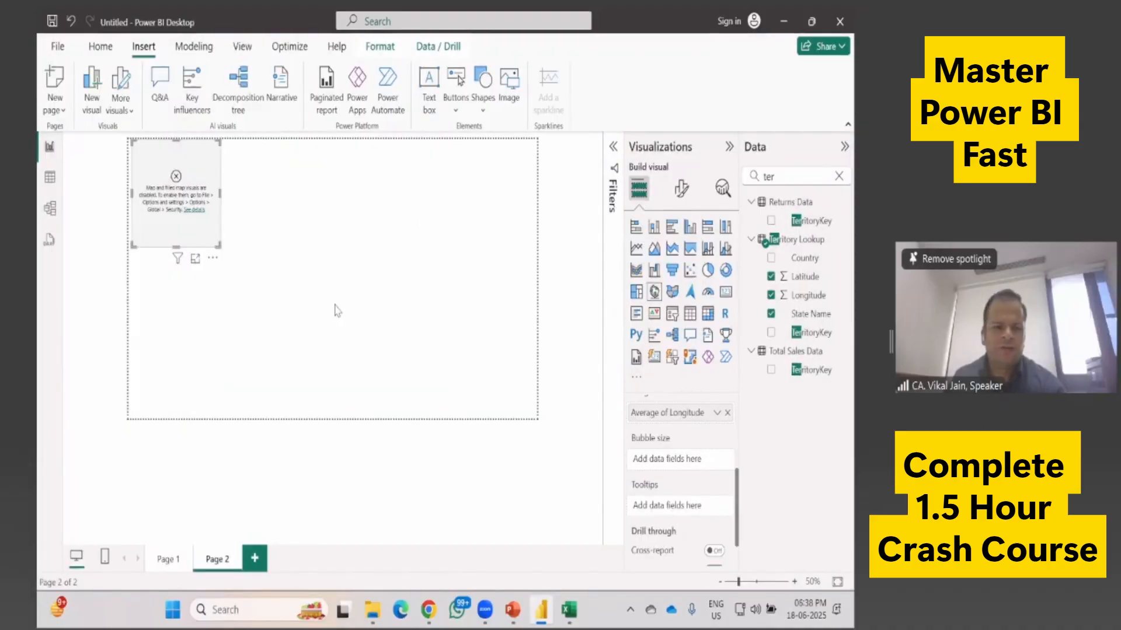
pyautogui.scroll(-1, 216, 438)
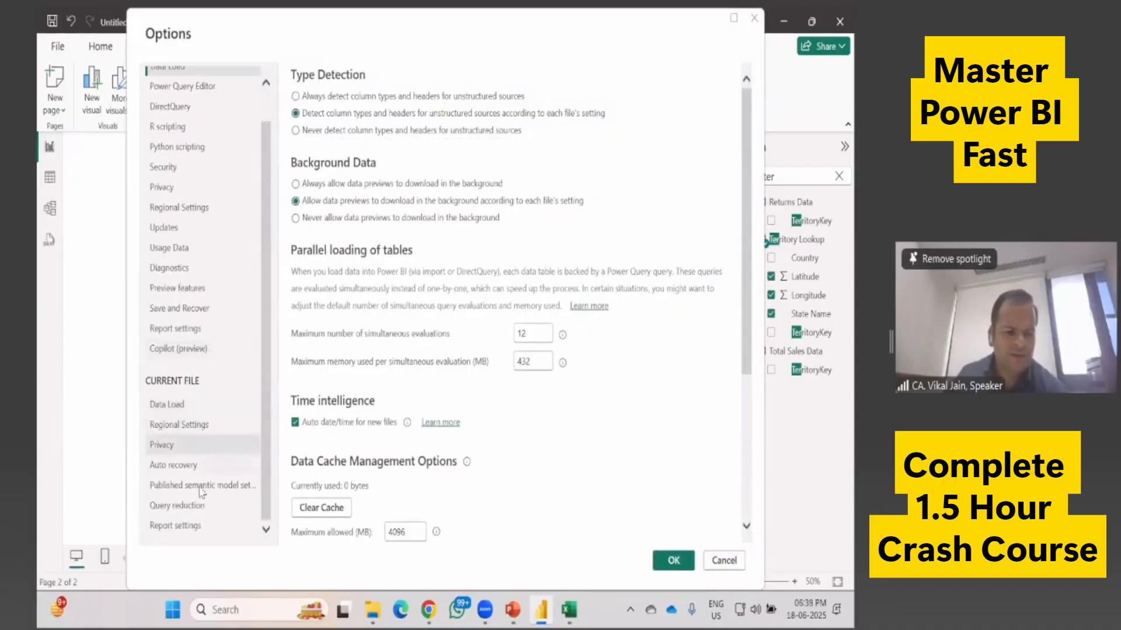
pyautogui.scroll(1, 198, 403)
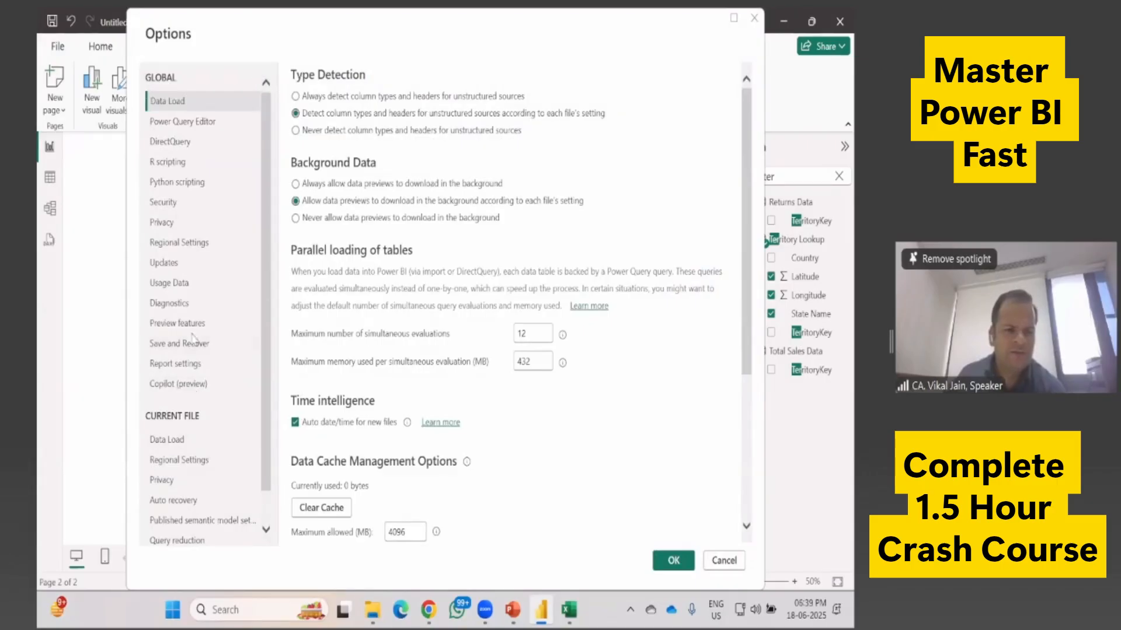
pyautogui.scroll(-1, 175, 473)
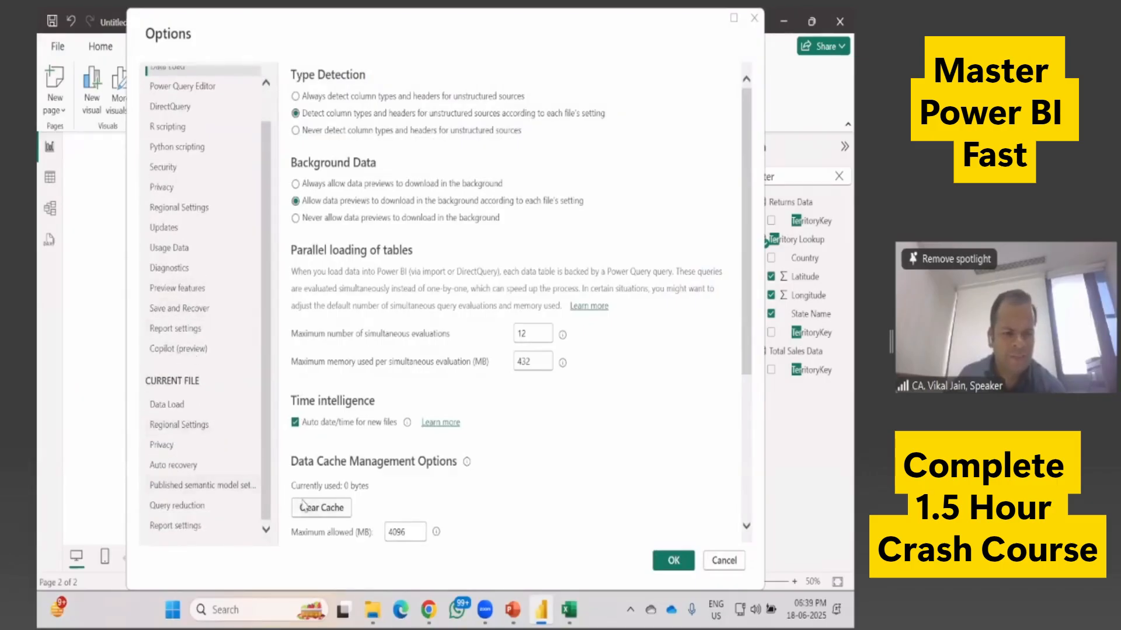
pyautogui.click(724, 562)
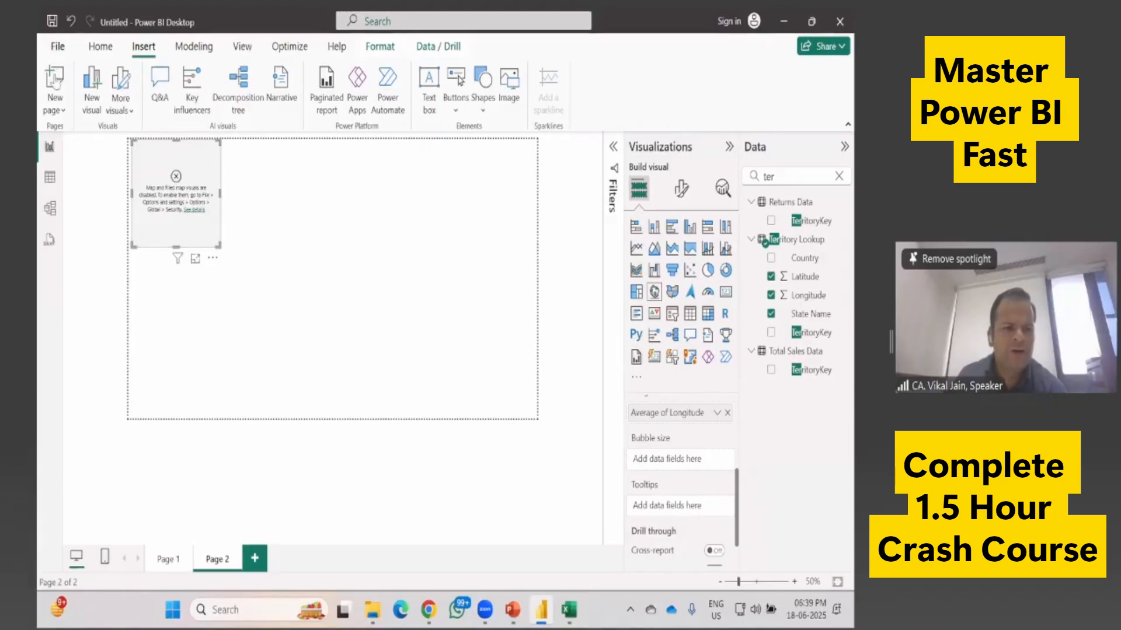
# Step: In the global security options, enable the use of Map and Filled Map visuals
pyautogui.click(56, 47)
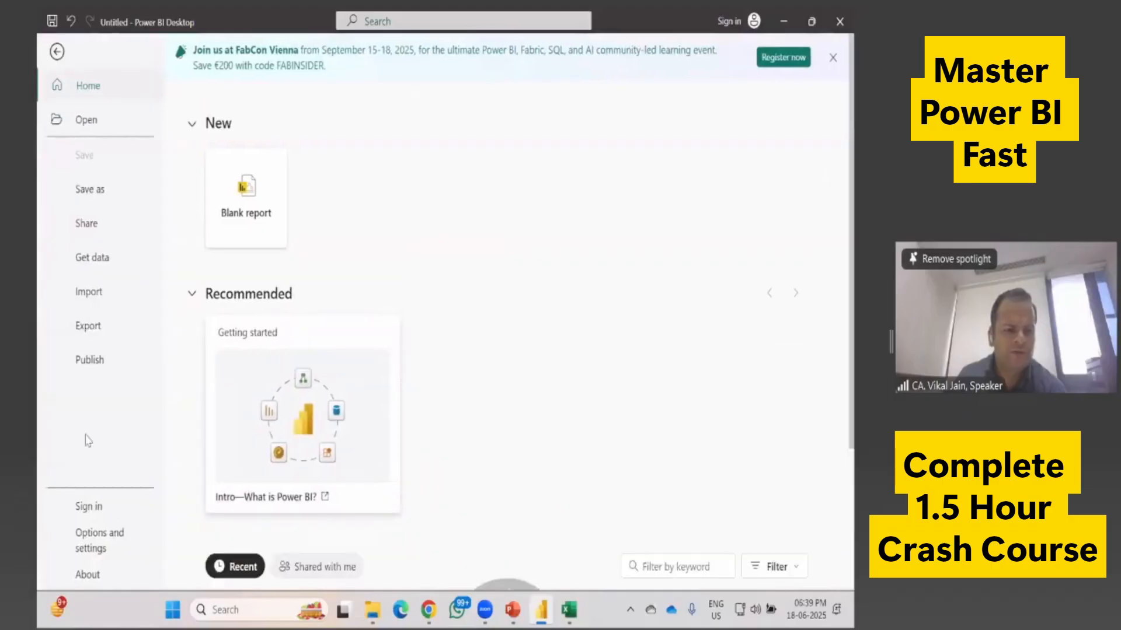
pyautogui.click(112, 540)
pyautogui.press('Escape')
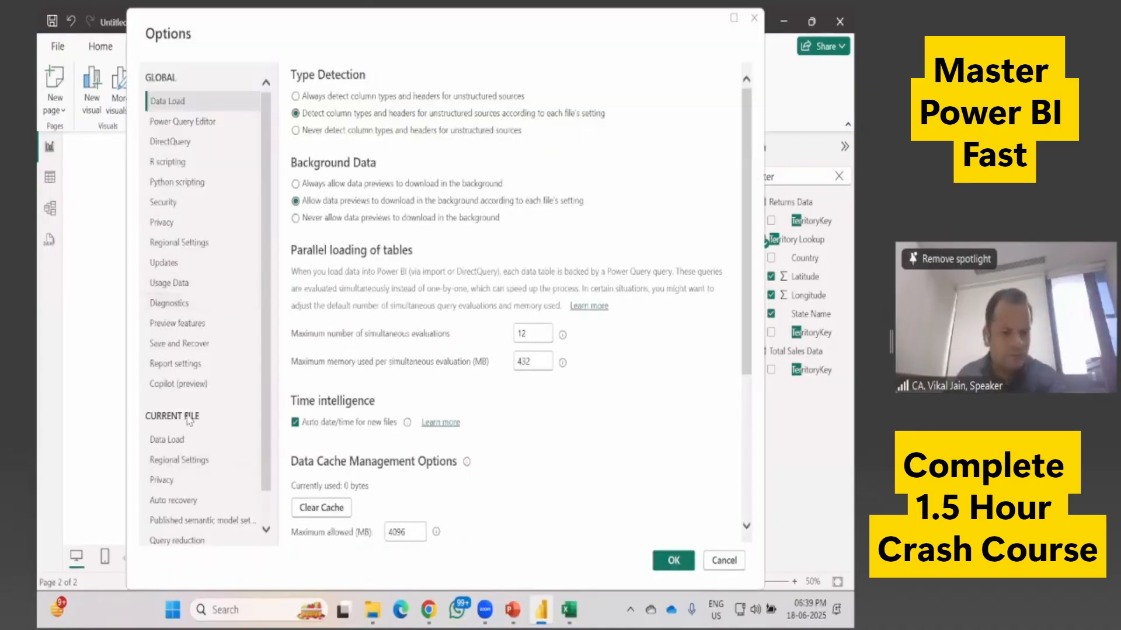
pyautogui.scroll(-1, 188, 420)
pyautogui.scroll(1, 188, 420)
pyautogui.click(166, 202)
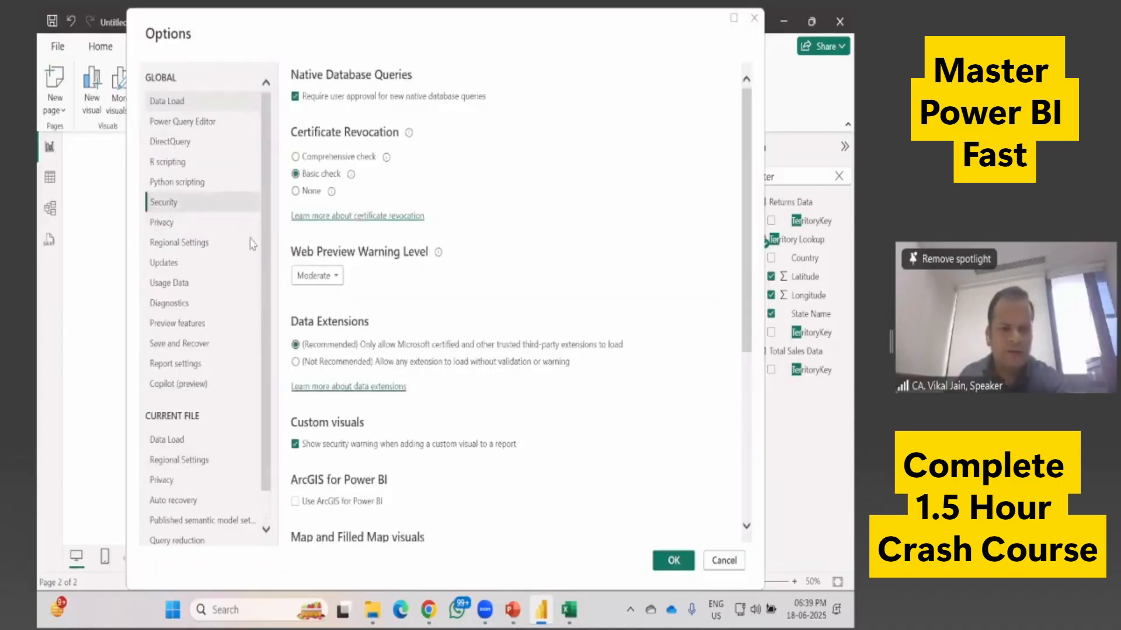
pyautogui.scroll(-3, 383, 351)
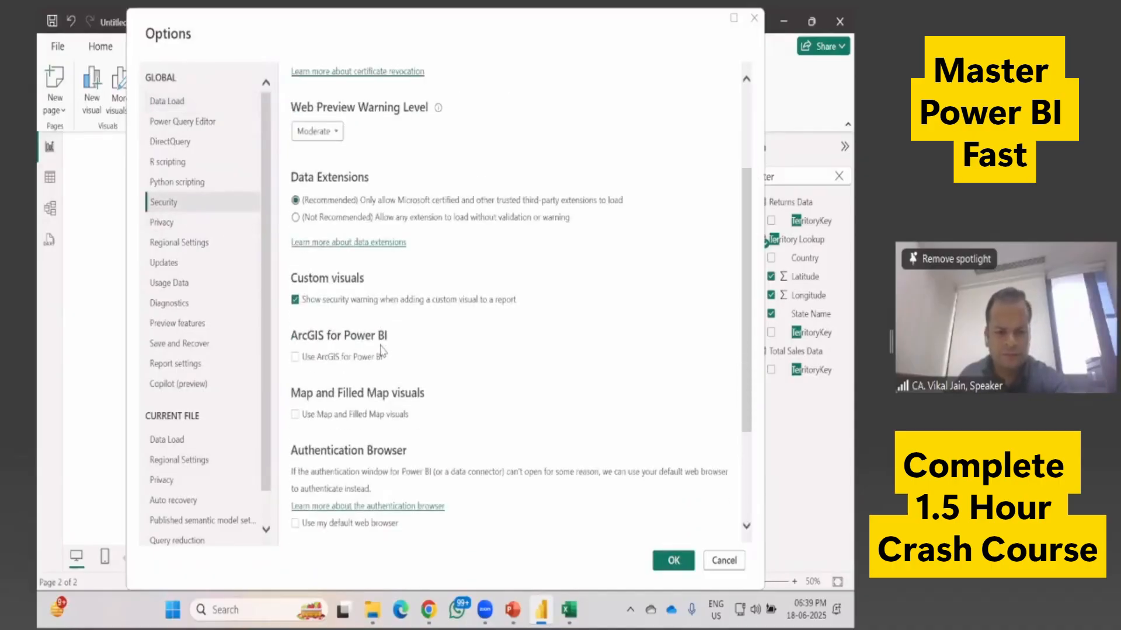
pyautogui.click(295, 415)
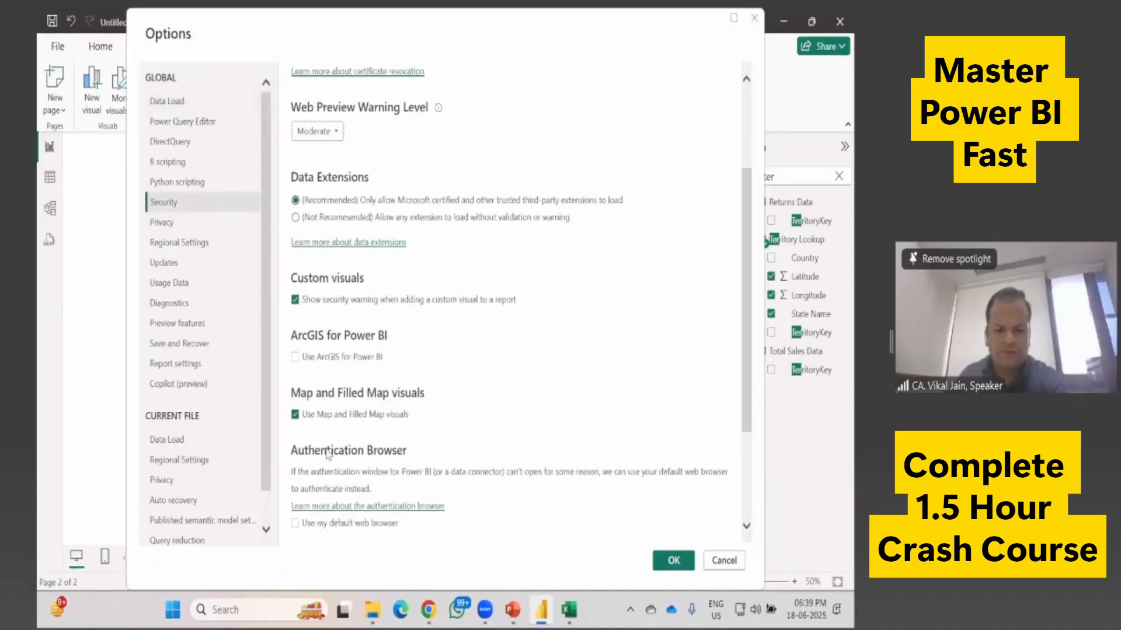
pyautogui.click(673, 560)
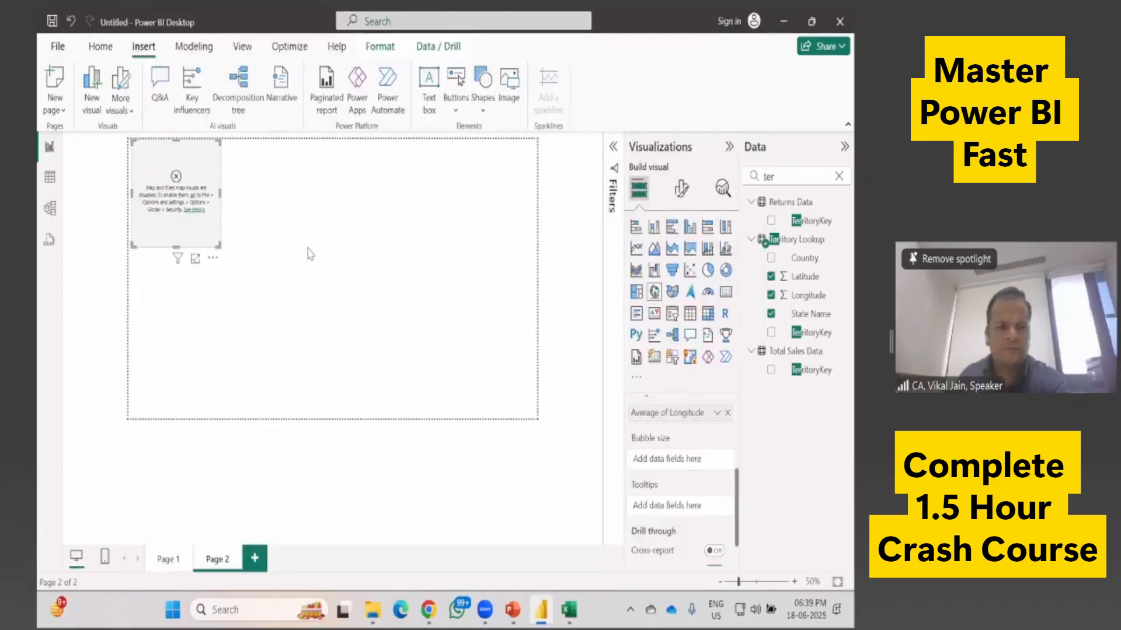
# Step: Sign back in by entering the institute's account e-mail and choosing the matching Microsoft account
pyautogui.click(729, 21)
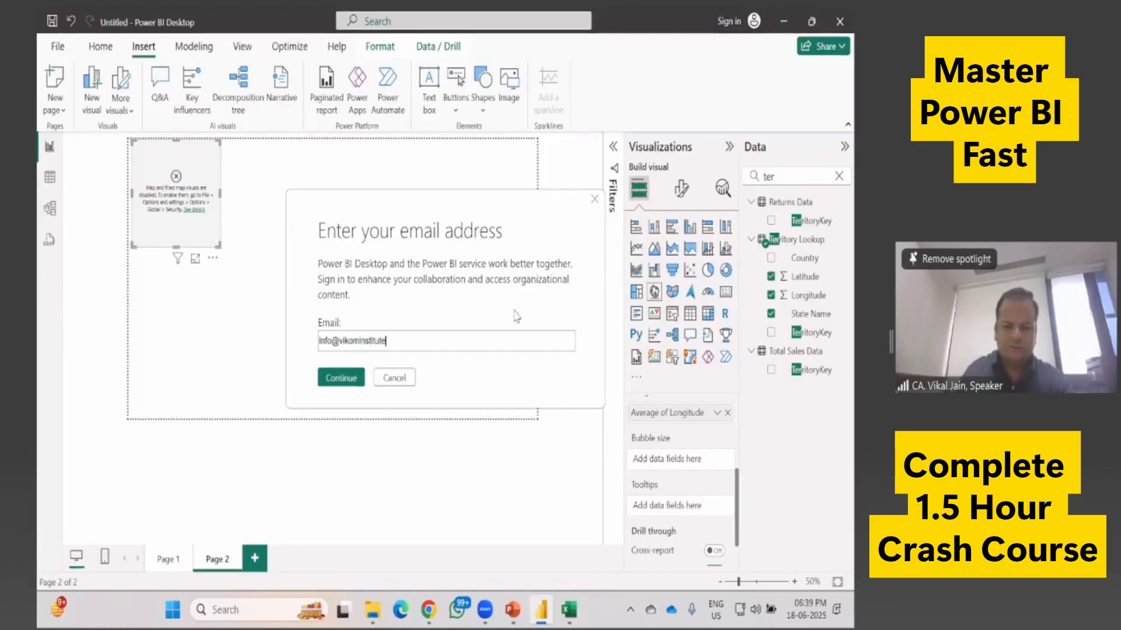
pyautogui.press('Return')
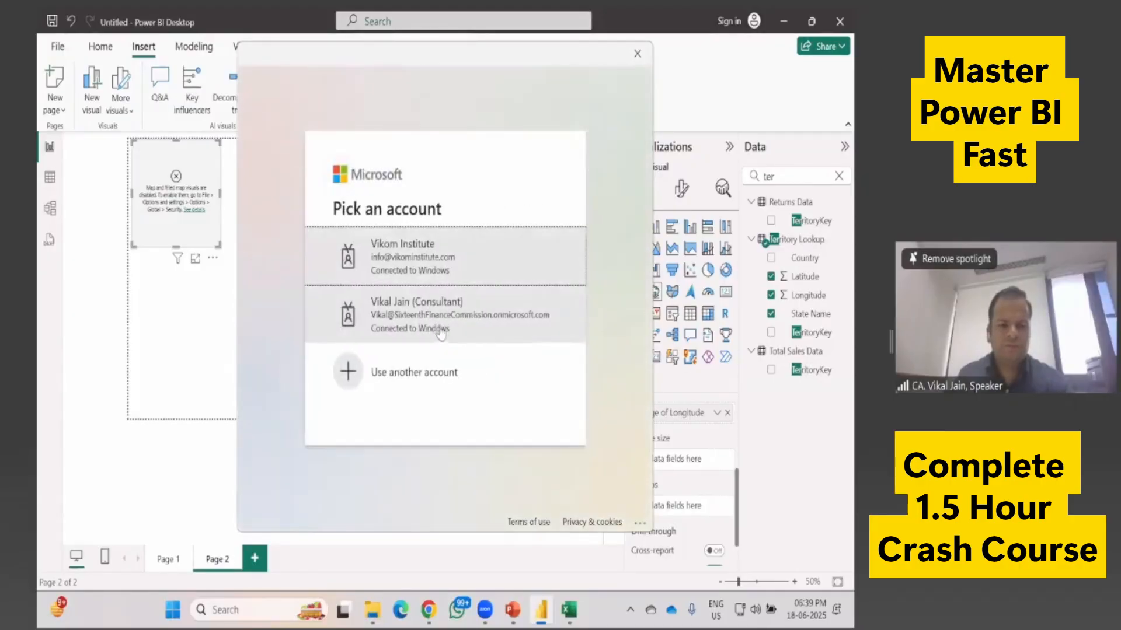
pyautogui.click(427, 318)
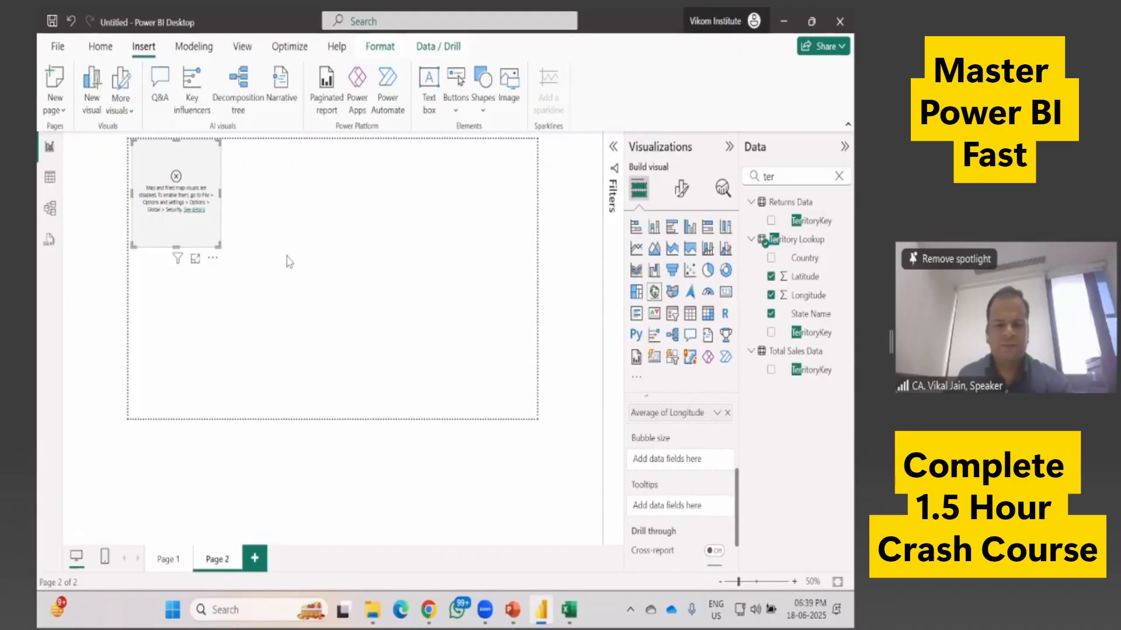
# Step: Select the map visual, filter the data fields by "retu", and set ReturnQuantity as the map's legend
pyautogui.click(222, 249)
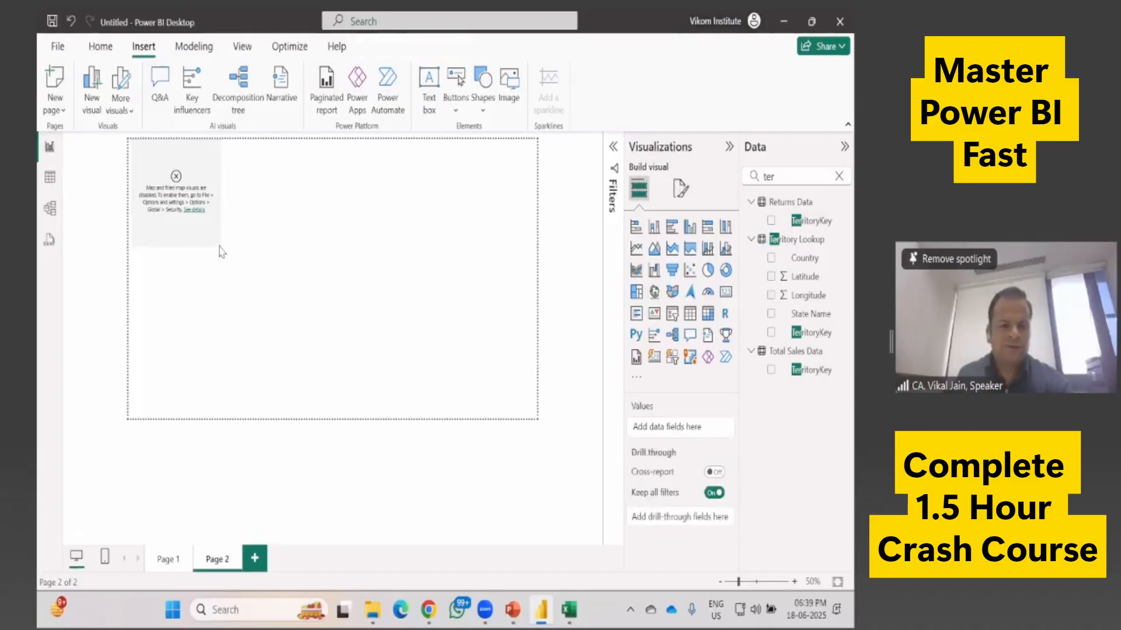
pyautogui.click(218, 241)
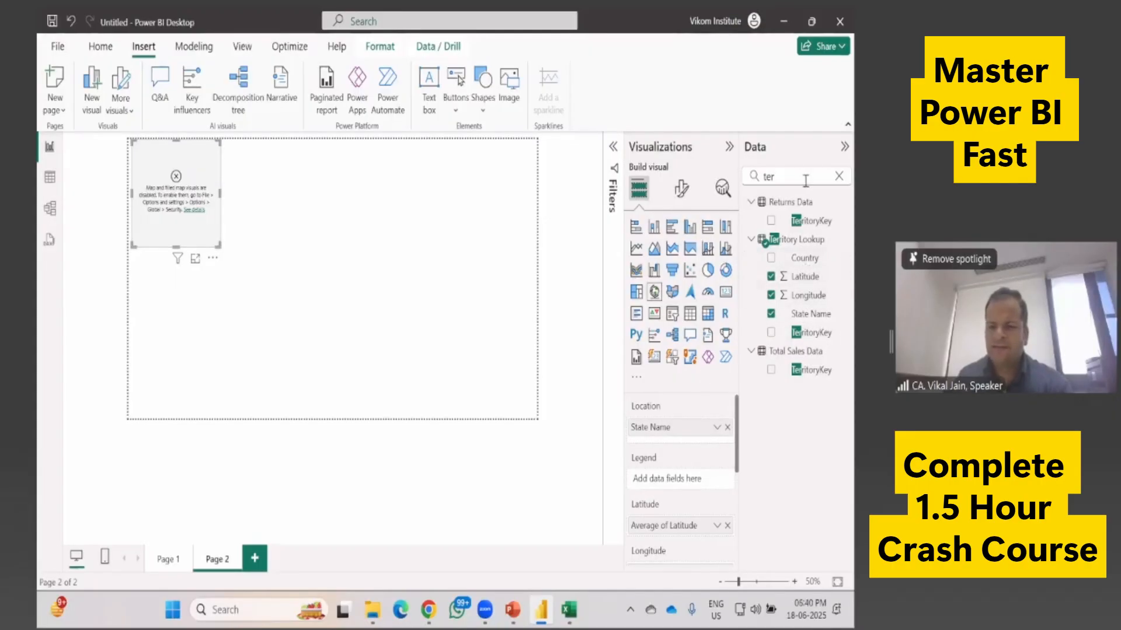
pyautogui.click(841, 182)
pyautogui.click(839, 176)
pyautogui.write('retu')
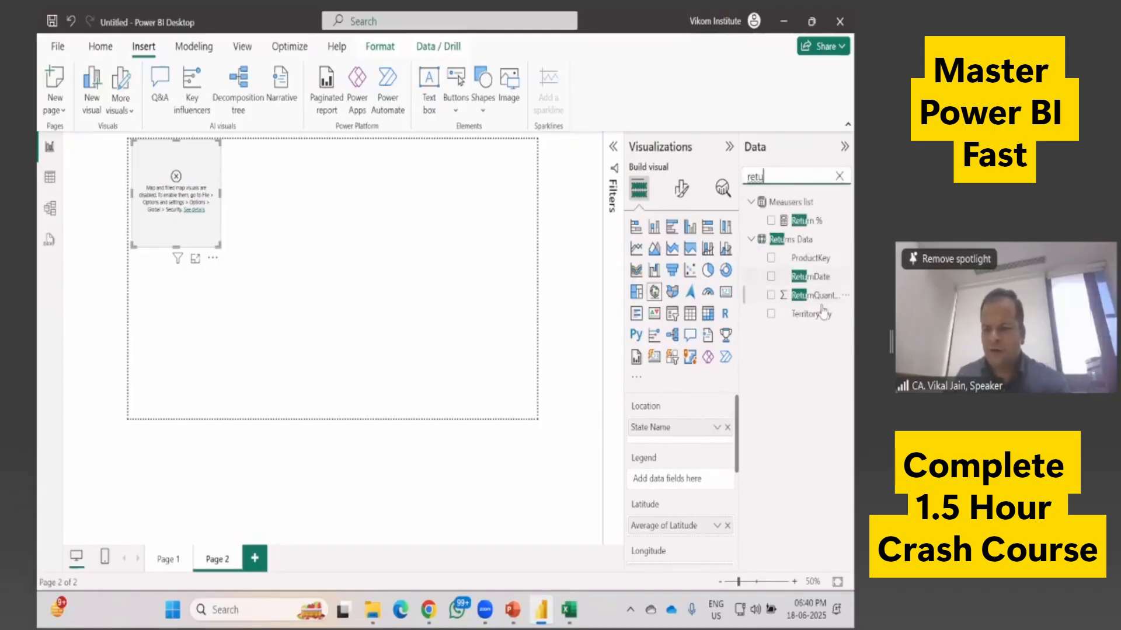
pyautogui.moveTo(816, 295); pyautogui.dragTo(697, 486)
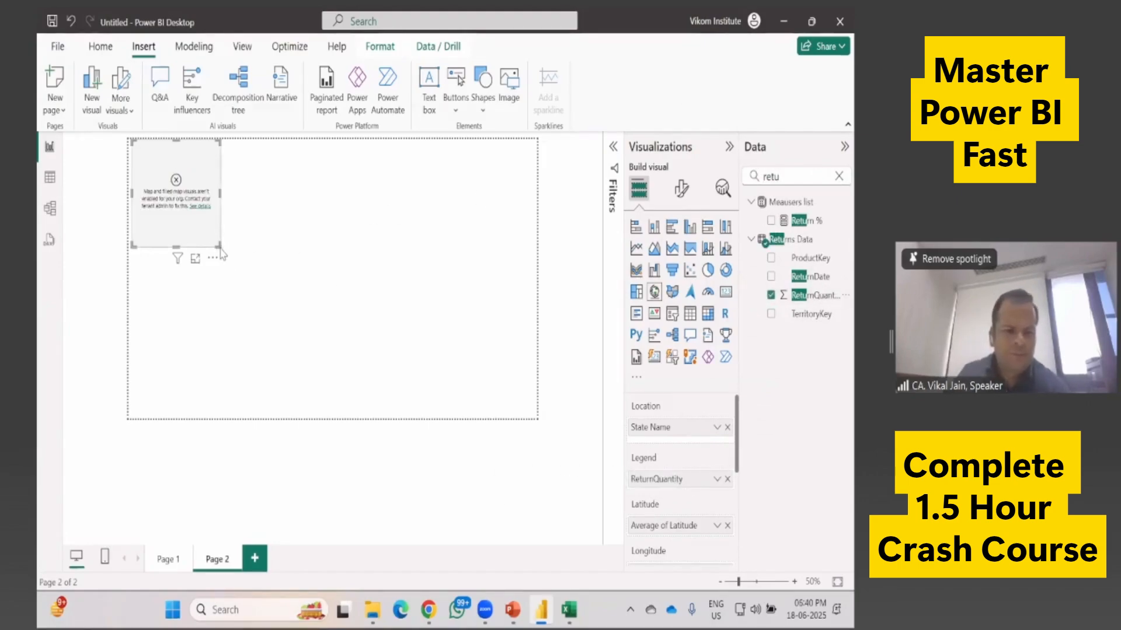
# Step: Enlarge the disabled map visual and reposition it around the middle of the report page
pyautogui.moveTo(222, 255); pyautogui.dragTo(510, 404)
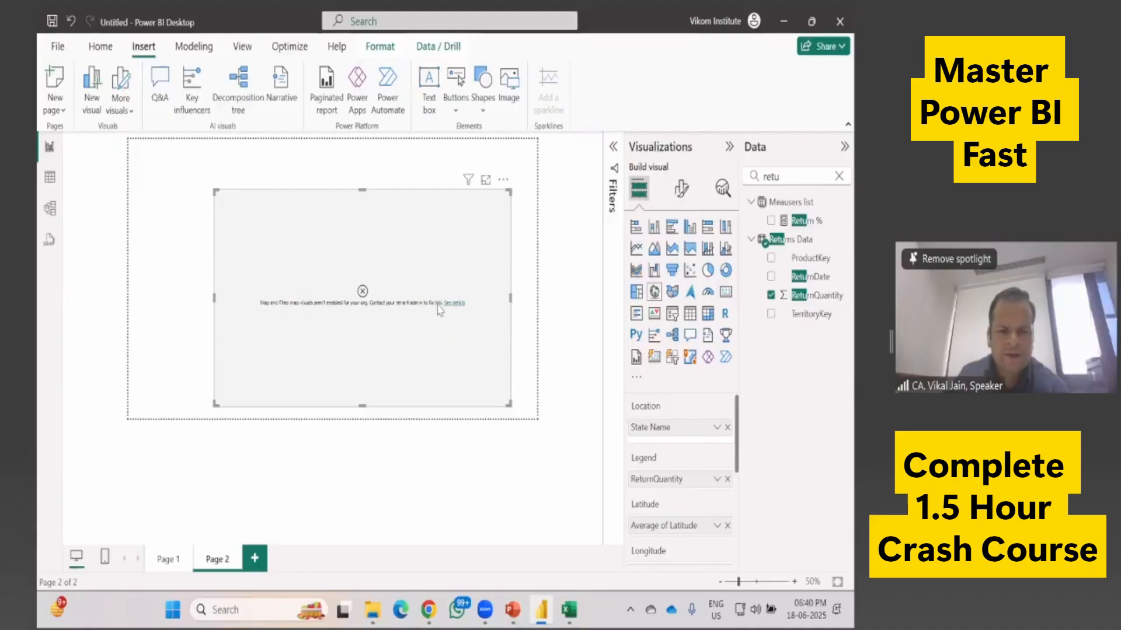
pyautogui.moveTo(439, 309); pyautogui.dragTo(388, 308)
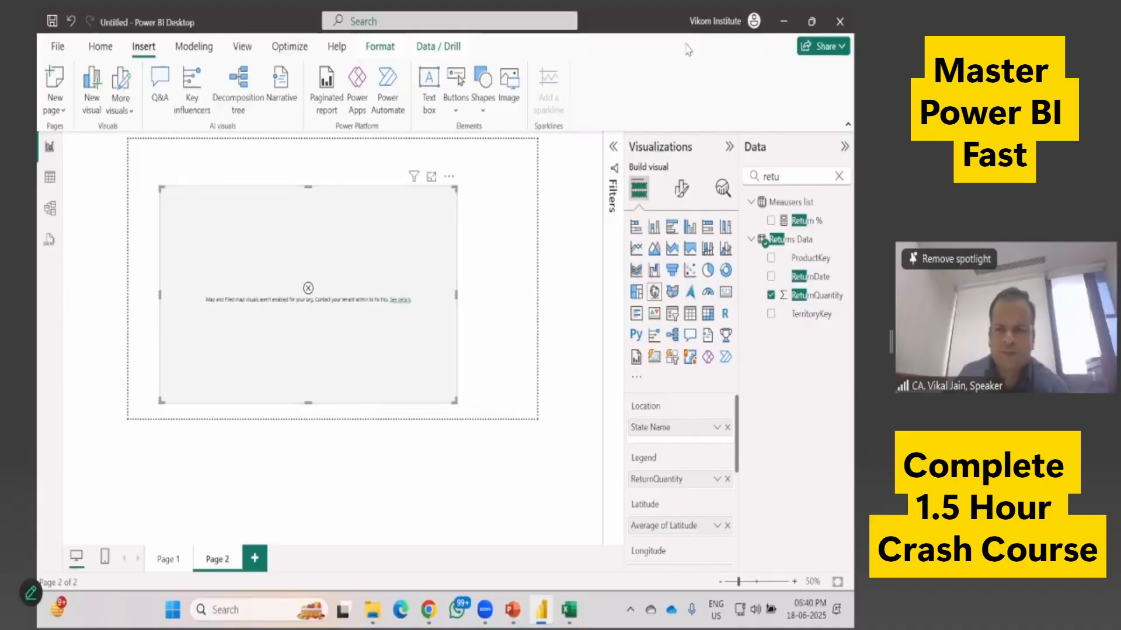
# Step: Sign out of the current account and delete the disabled map visual from Page 2
pyautogui.click(705, 23)
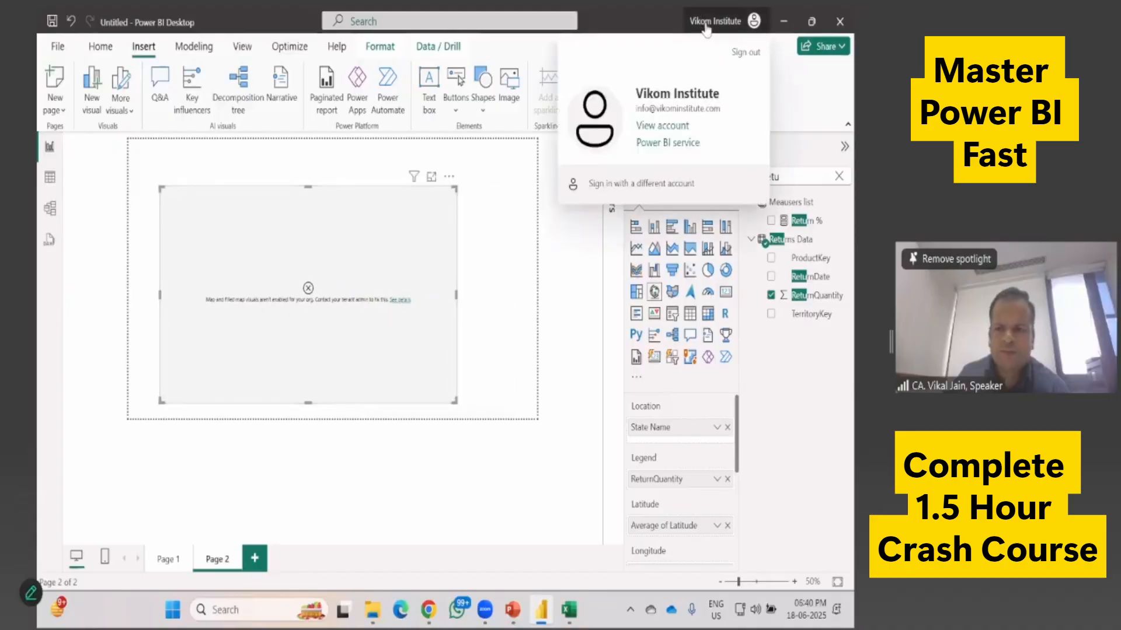
pyautogui.click(746, 65)
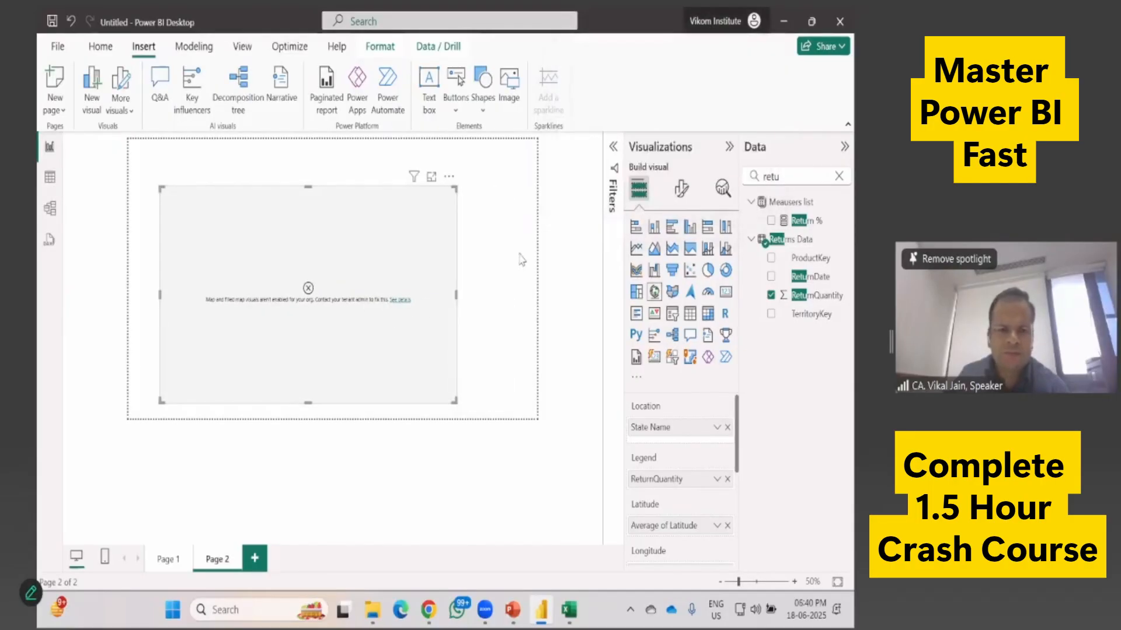
pyautogui.rightClick(383, 264)
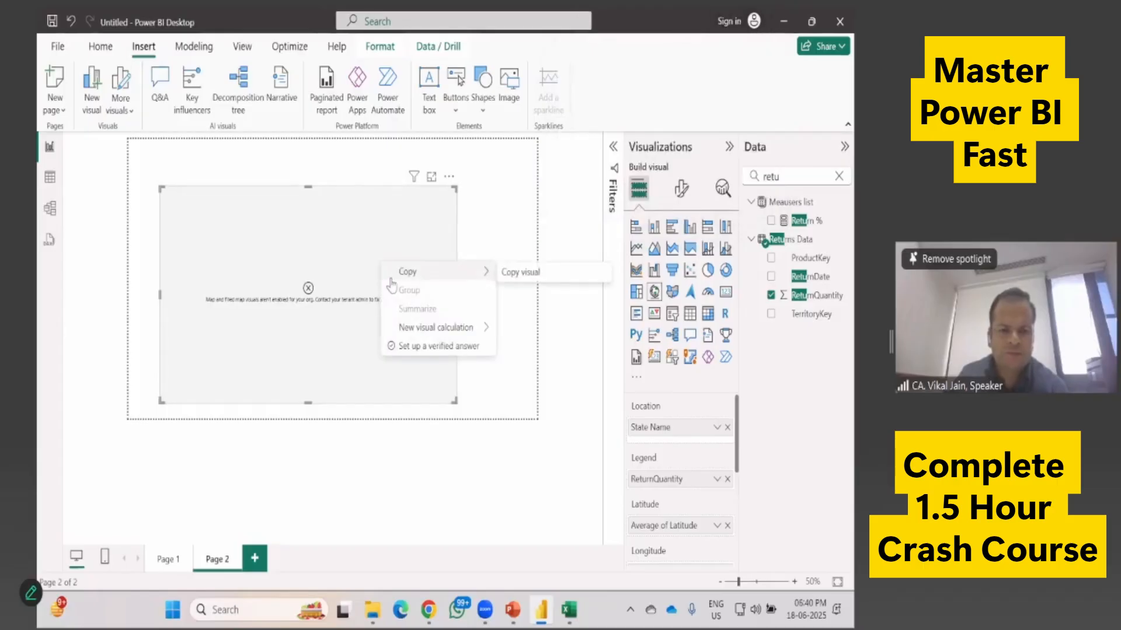
pyautogui.click(364, 222)
pyautogui.press('Delete')
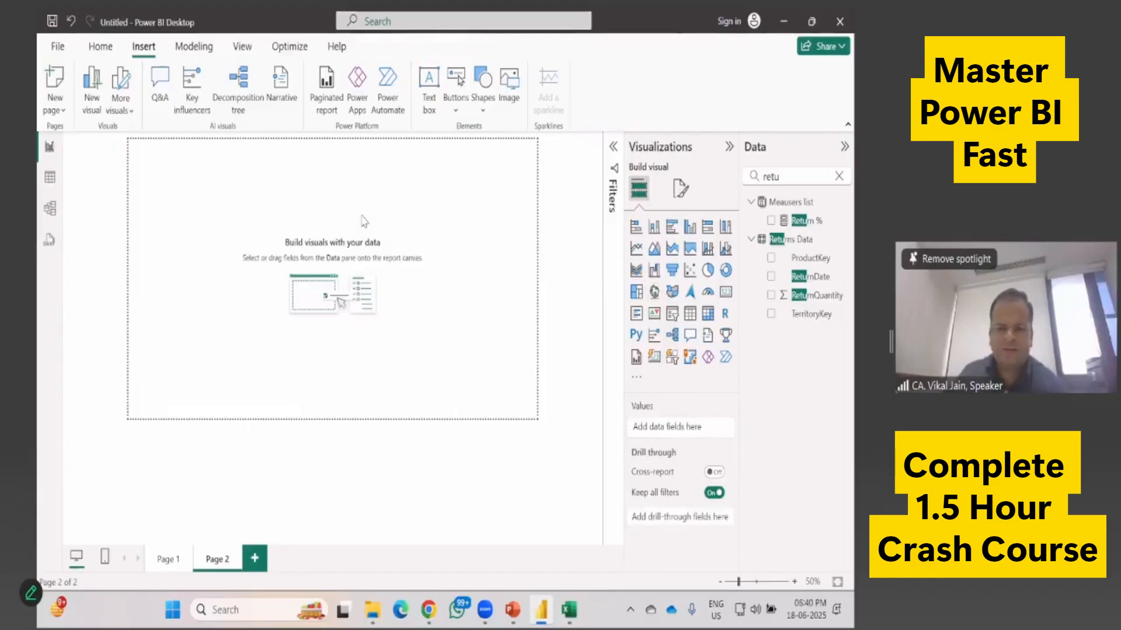
# Step: Add a new map visual with ReturnQuantity as its legend and State Name from Territory Lookup as its location
pyautogui.click(657, 294)
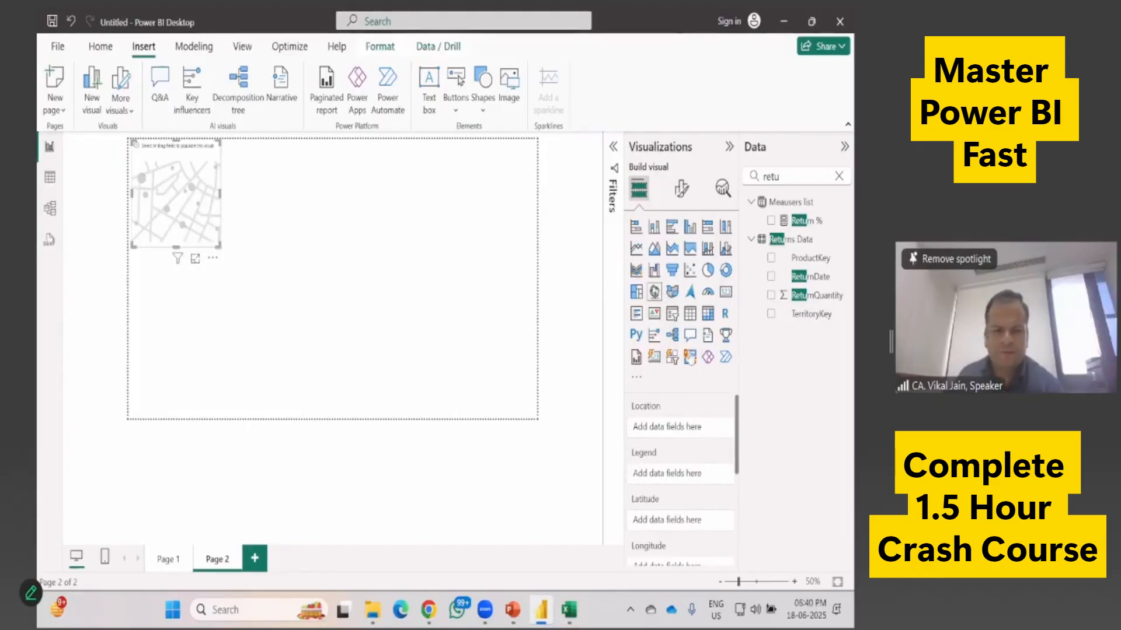
pyautogui.moveTo(799, 296); pyautogui.dragTo(687, 476)
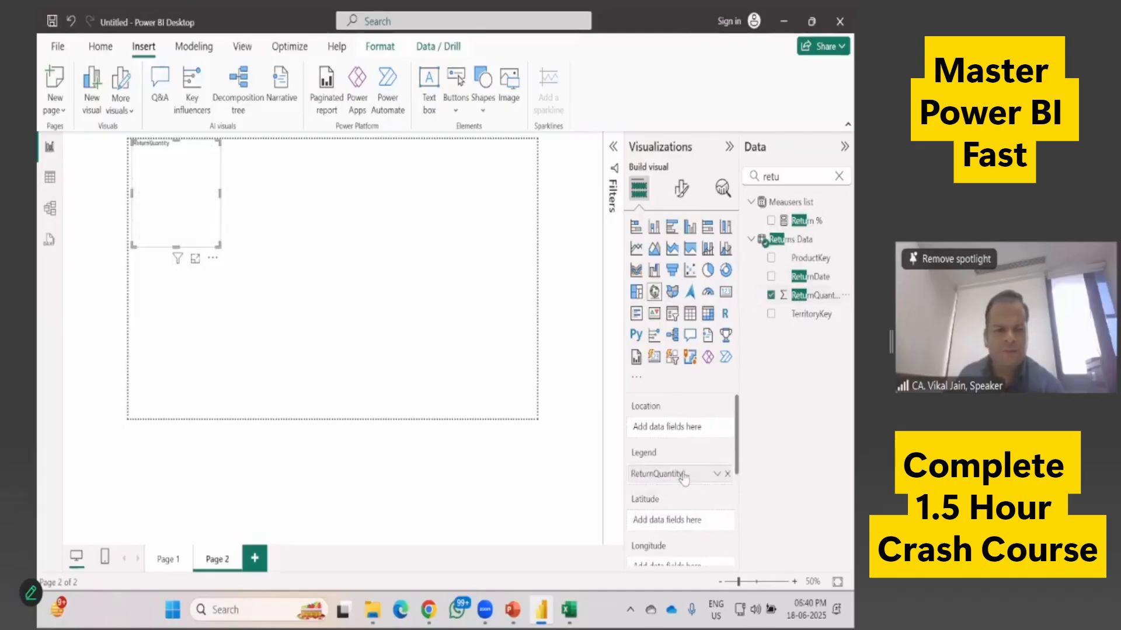
pyautogui.click(840, 177)
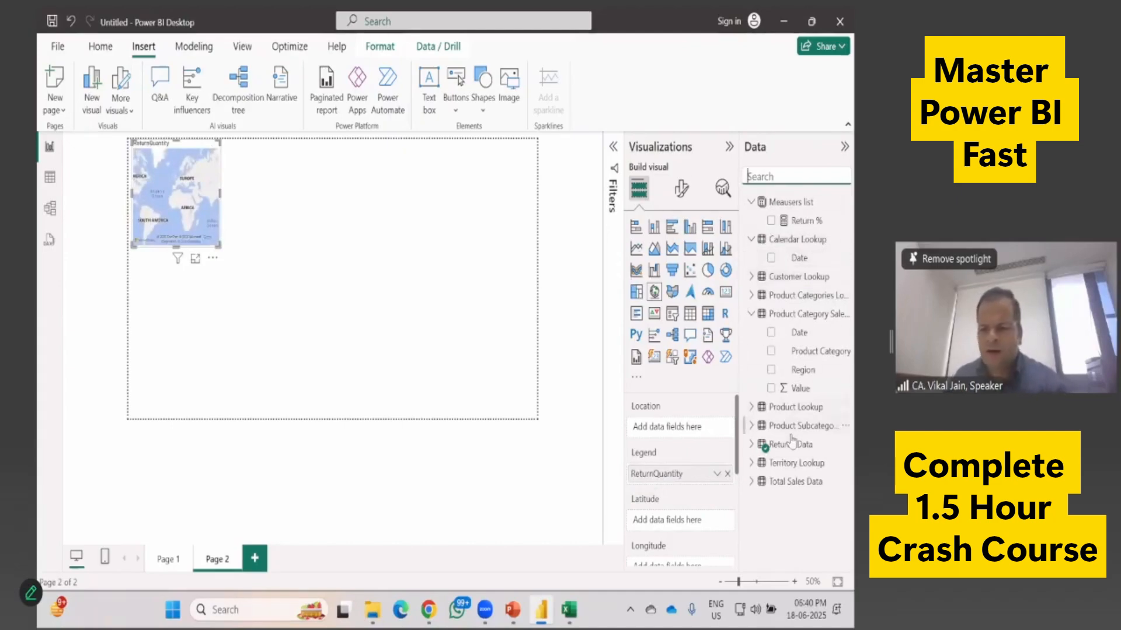
pyautogui.click(777, 463)
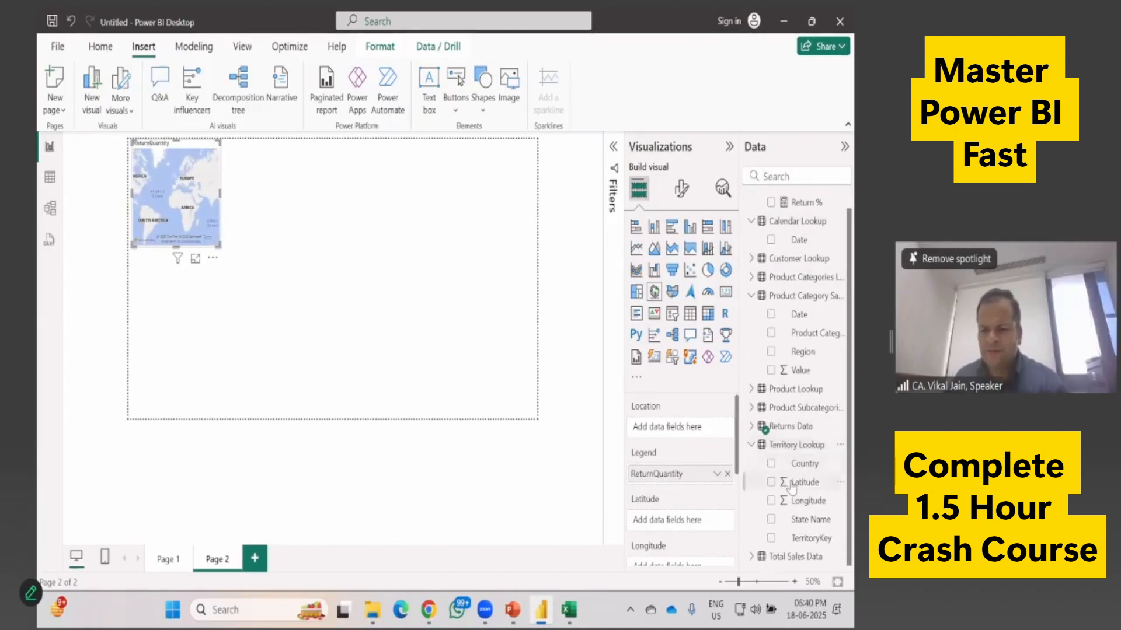
pyautogui.moveTo(796, 520); pyautogui.dragTo(686, 433)
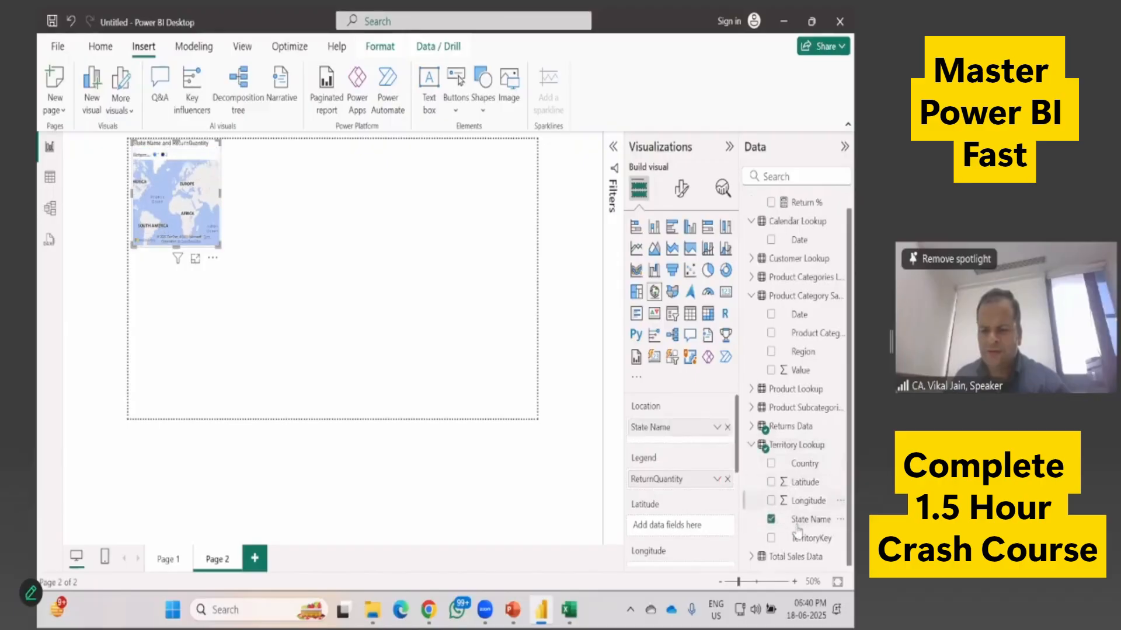
# Step: Assign the Latitude and Longitude fields to the map's matching coordinates and enlarge the visual to nearly fill the page
pyautogui.moveTo(804, 482); pyautogui.dragTo(728, 528)
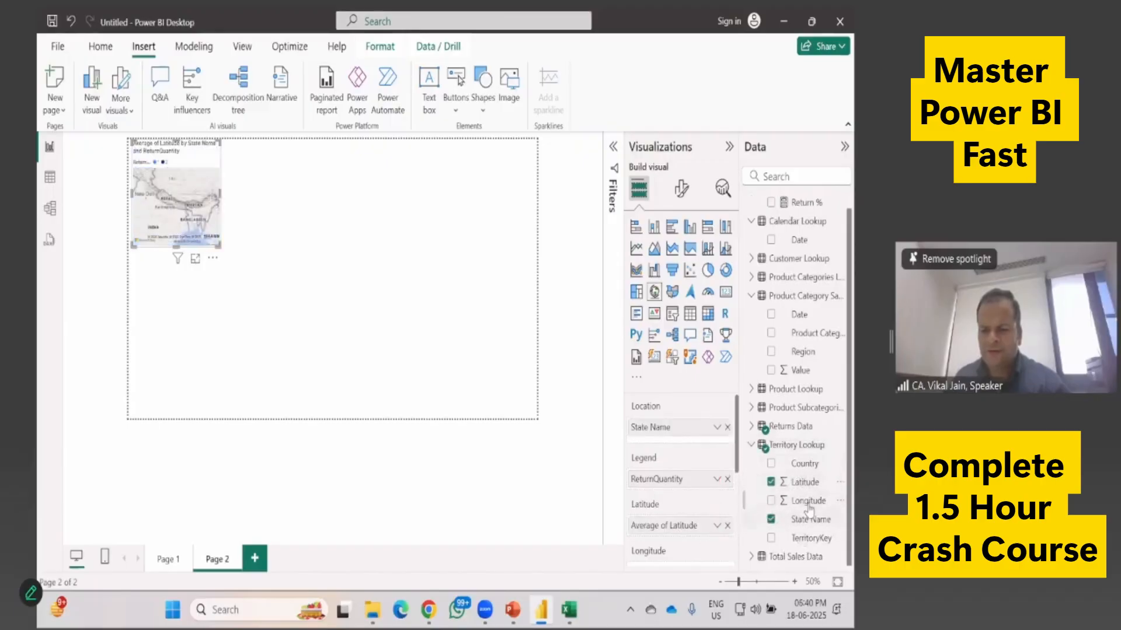
pyautogui.moveTo(809, 502); pyautogui.dragTo(695, 412)
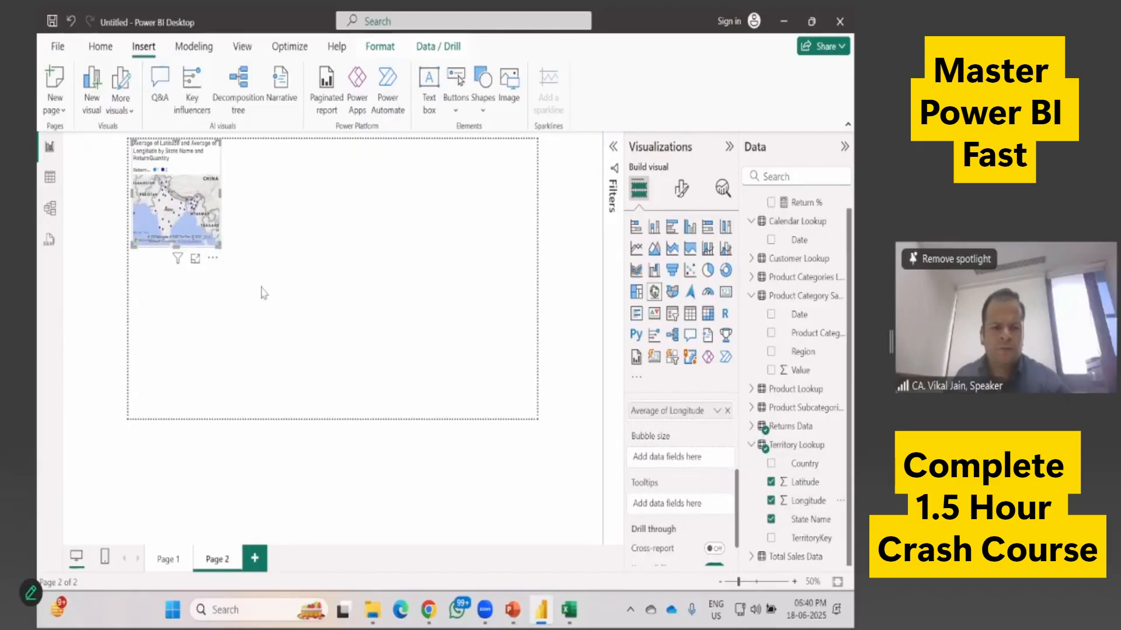
pyautogui.moveTo(221, 249); pyautogui.dragTo(526, 418)
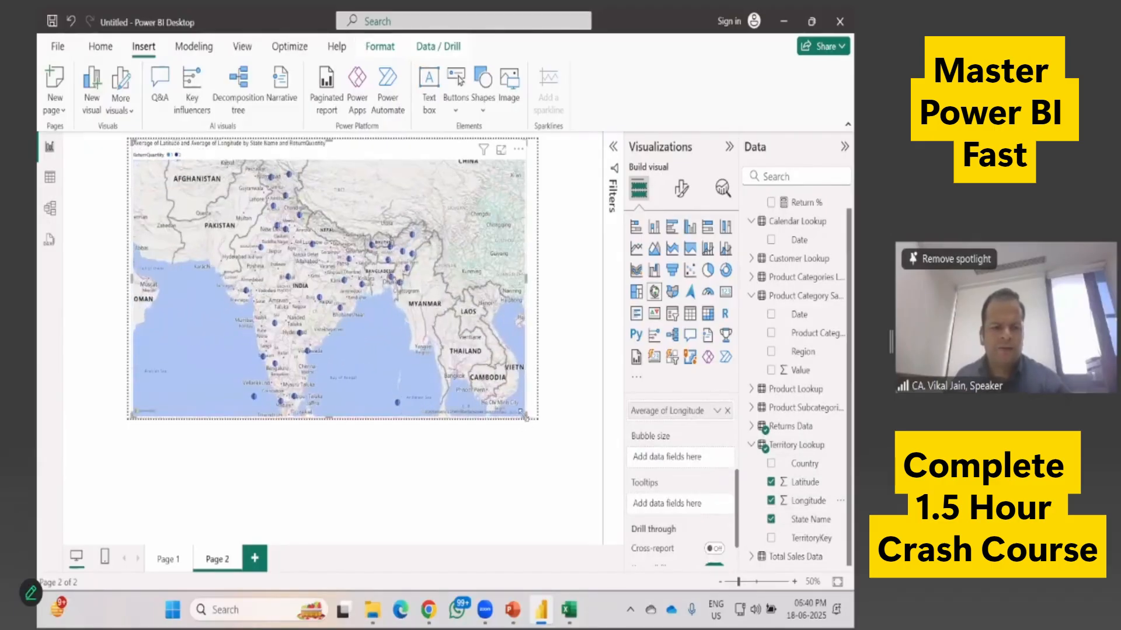
pyautogui.scroll(5, 395, 324)
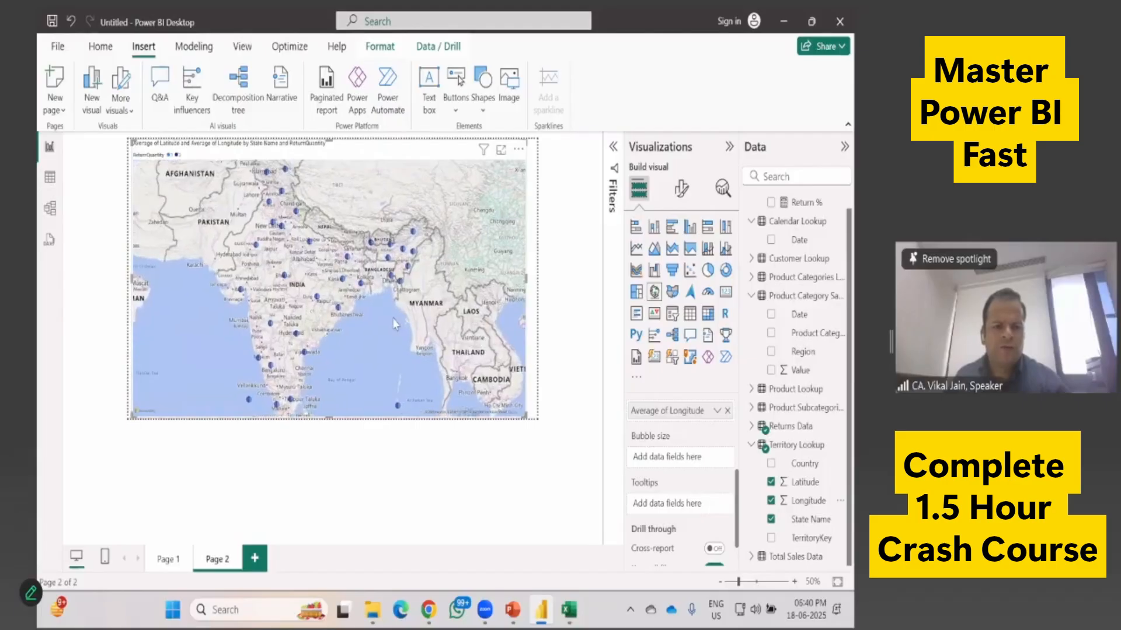
pyautogui.scroll(-5, 350, 289)
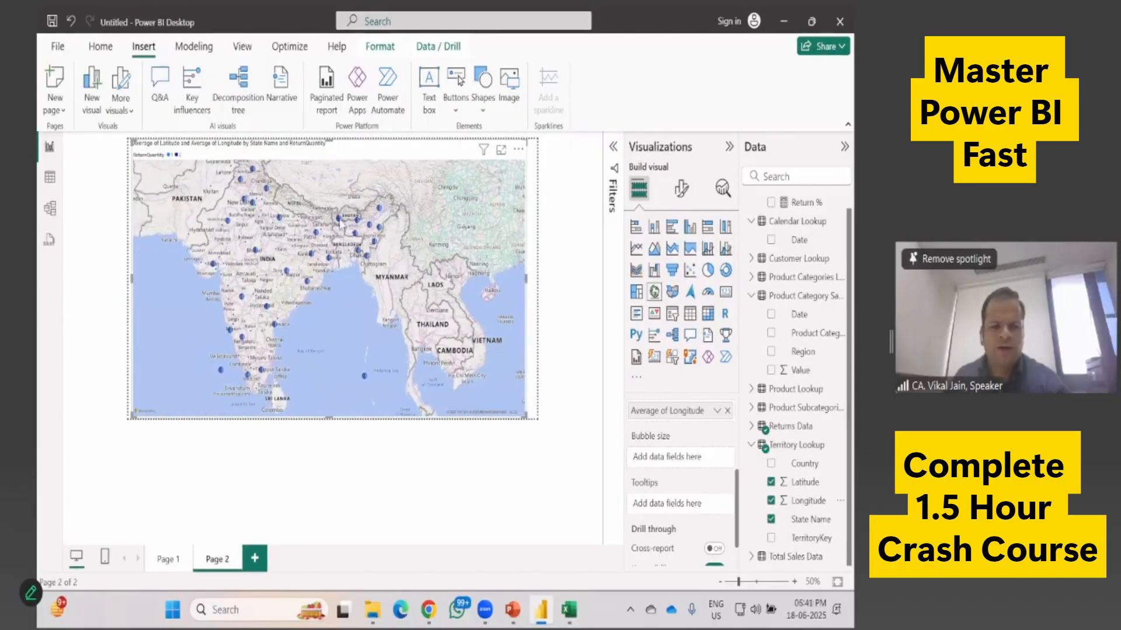
pyautogui.moveTo(341, 223)
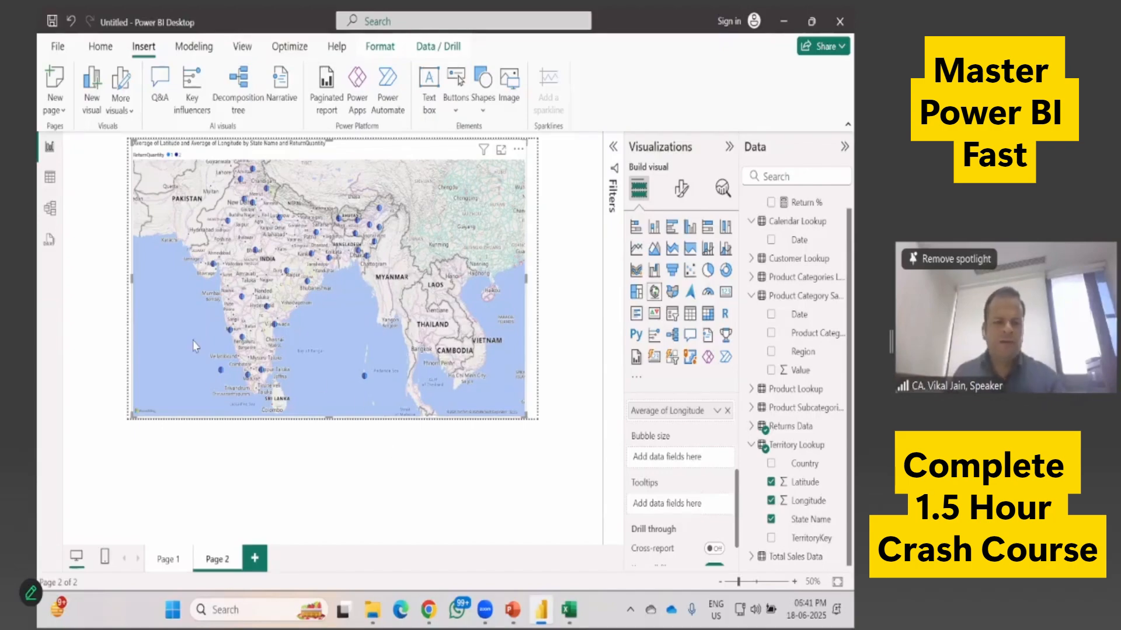
# Step: Switch to the PowerPoint course deck, bring its first slide thumbnails into view, and return to Power BI Desktop
pyautogui.hotkey('alt', 'Tab')
pyautogui.moveTo(142, 520); pyautogui.dragTo(150, 168)
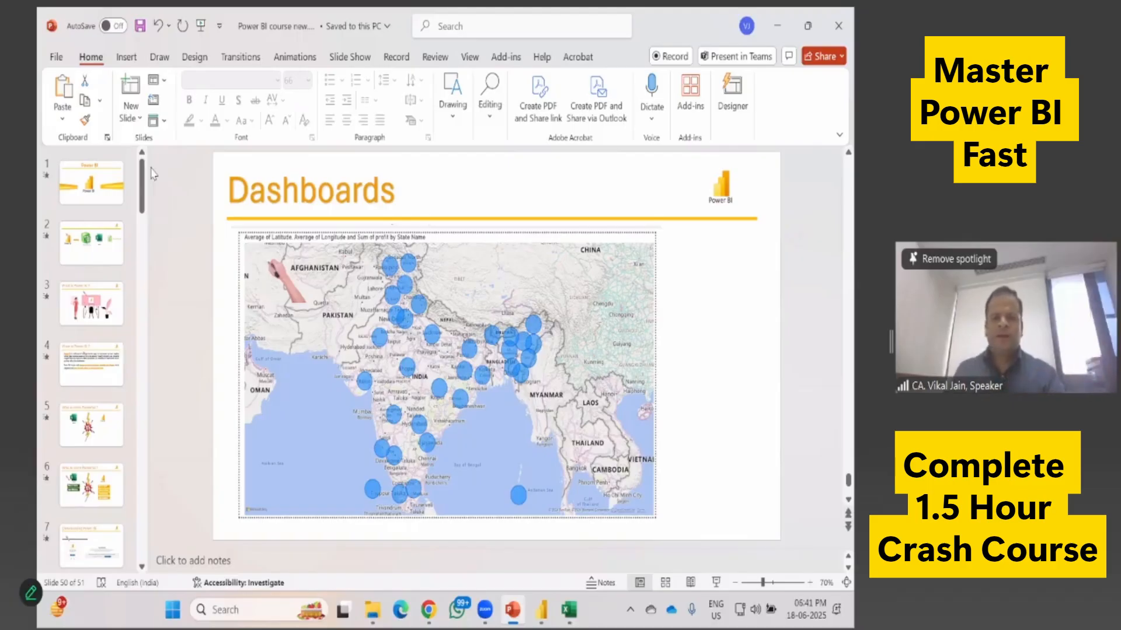
pyautogui.hotkey('alt', 'Tab')
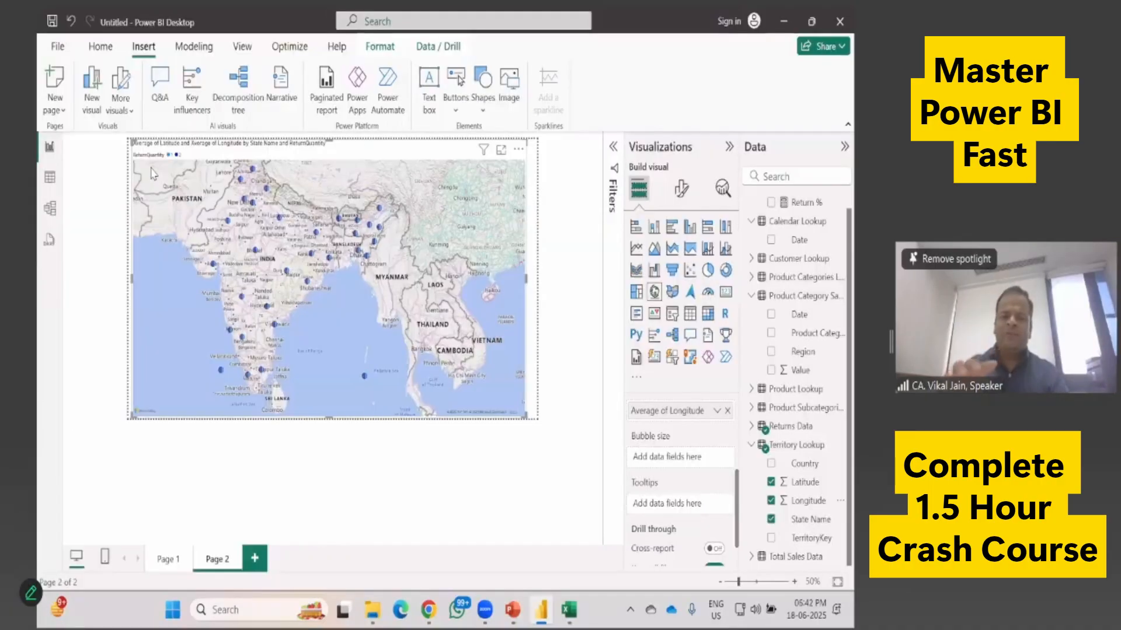